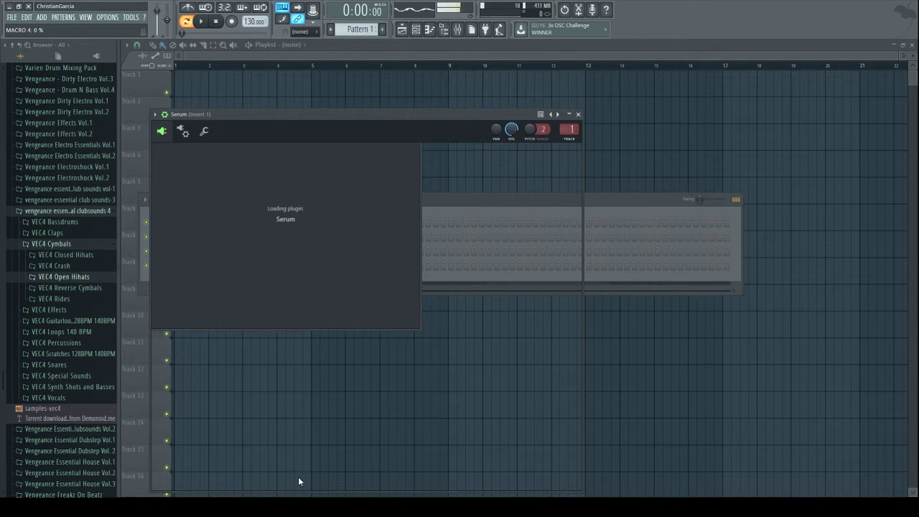
- Enter six short G3 notes across bar 1 in Serum's piano roll and play them back at 140 BPM
click(679, 205)
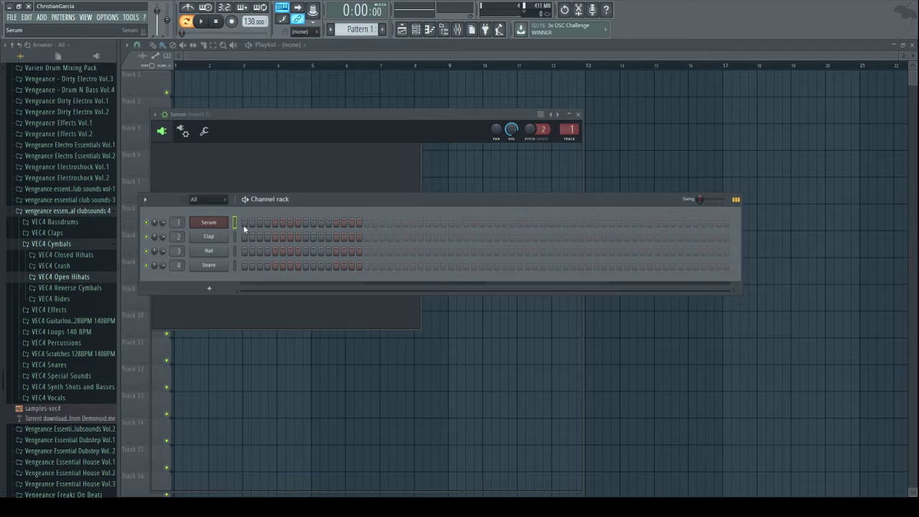
key(F7)
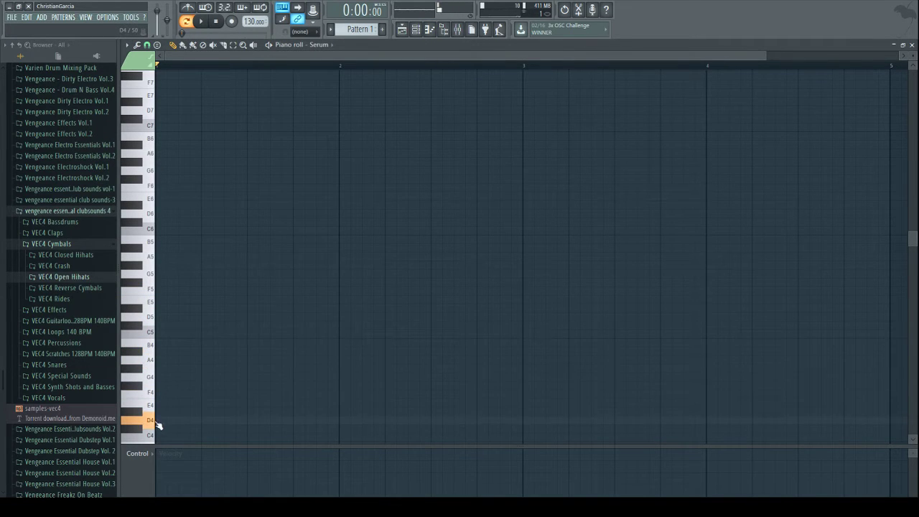
scroll(153, 434, down, 2)
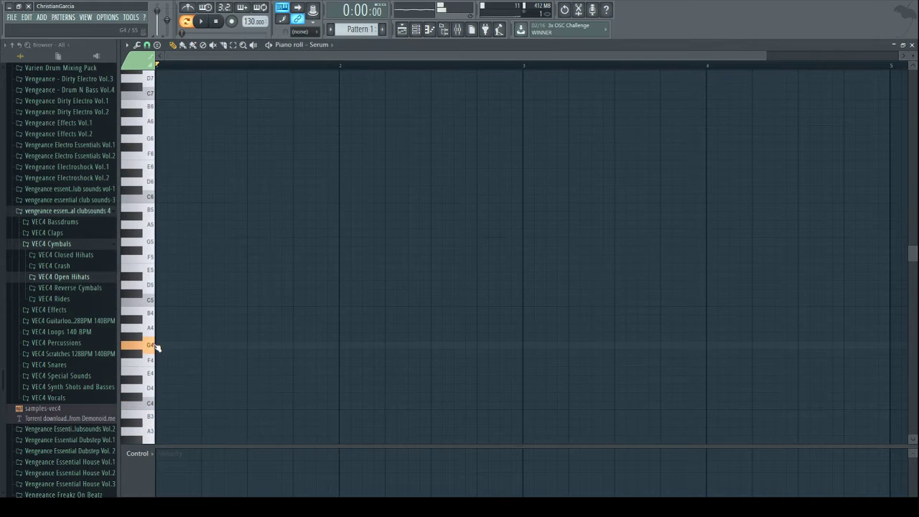
scroll(155, 425, down, 2)
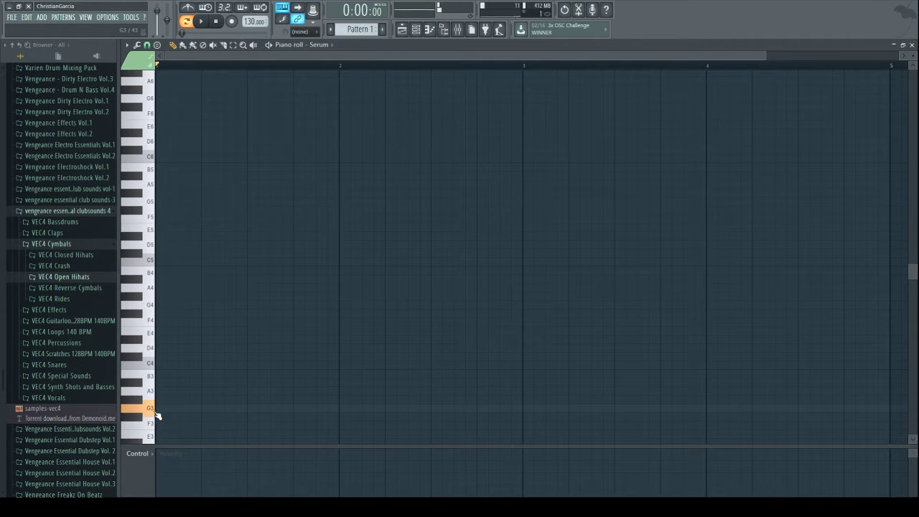
scroll(159, 431, down, 4)
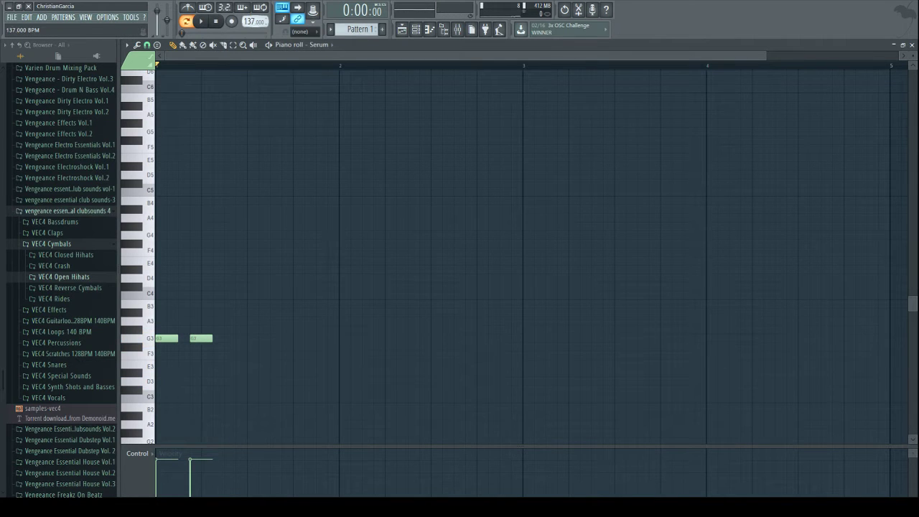
click(204, 22)
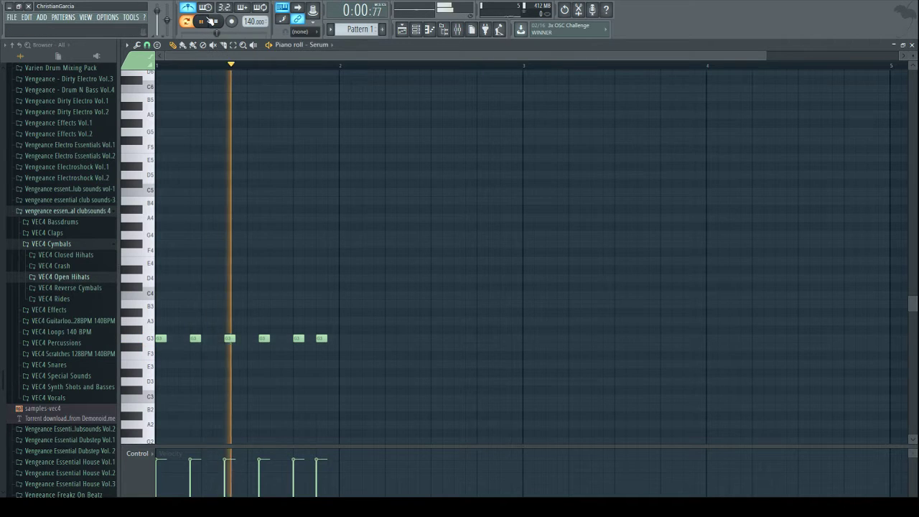
- Fill the gaps between the G3 notes in bar 1 with ten short G2 notes
scroll(324, 216, down, 3)
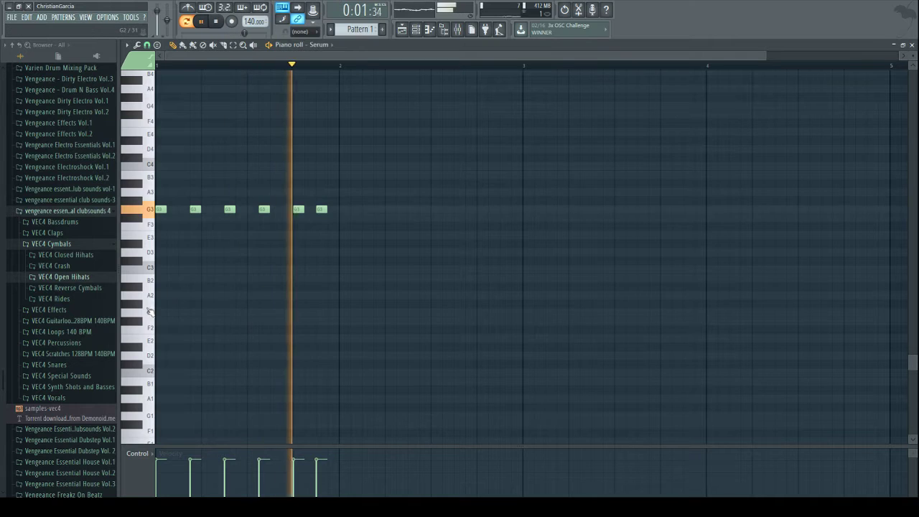
click(174, 313)
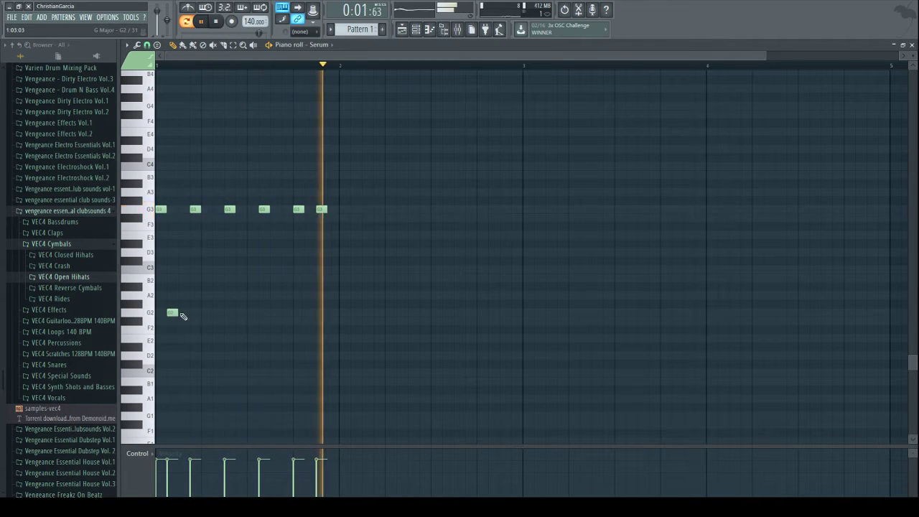
click(183, 313)
click(207, 313)
click(218, 313)
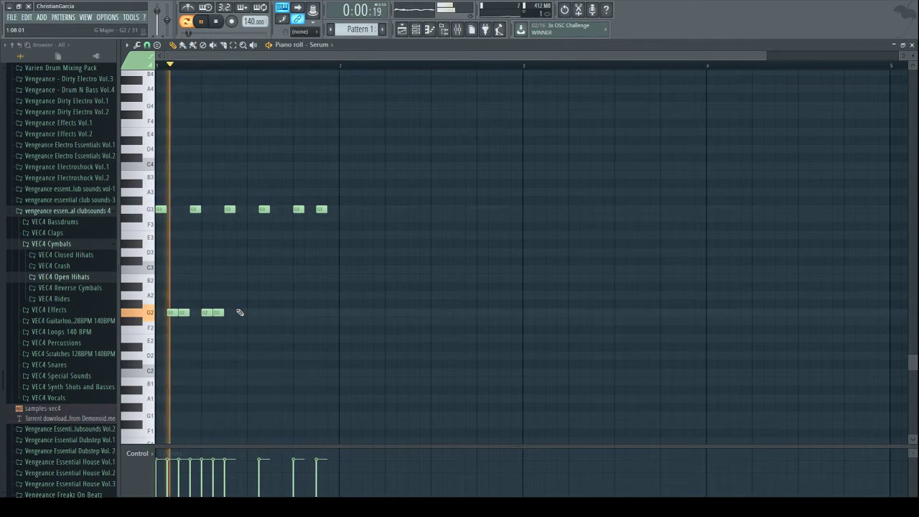
click(241, 314)
click(253, 313)
click(271, 312)
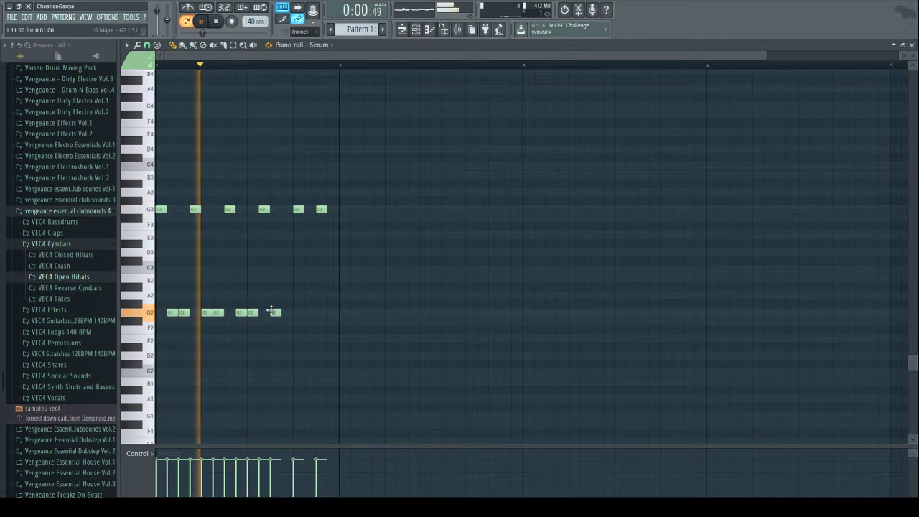
click(286, 314)
click(309, 313)
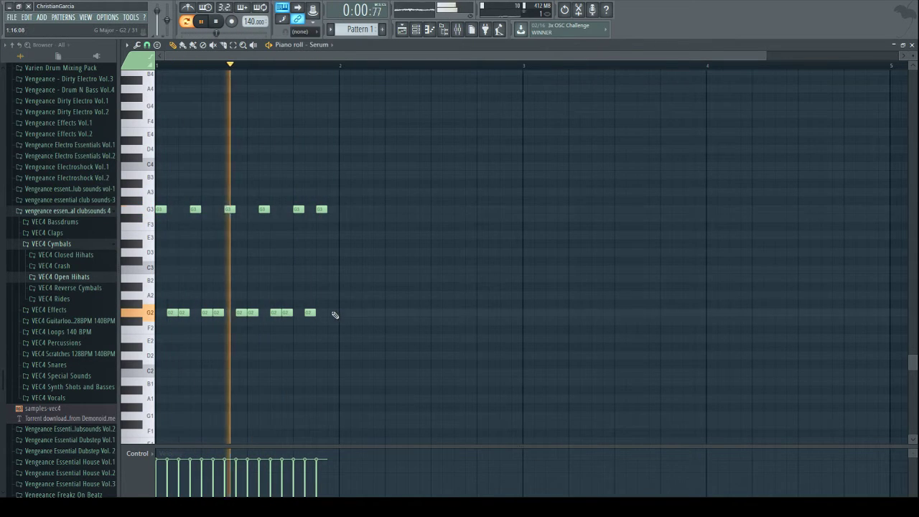
click(333, 314)
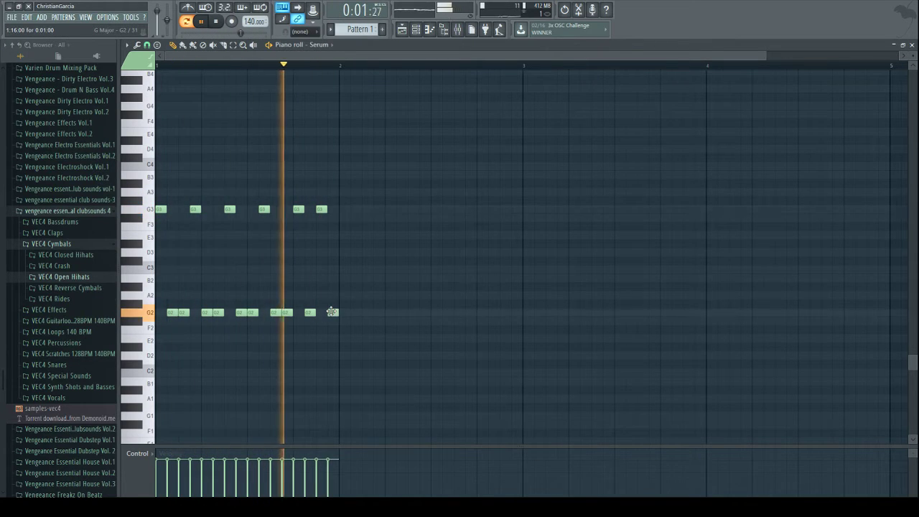
- Lower Serum's filter cutoff to 8 Hz and place Pattern 1 four times in a row on playlist track 1 from bar 1
click(417, 30)
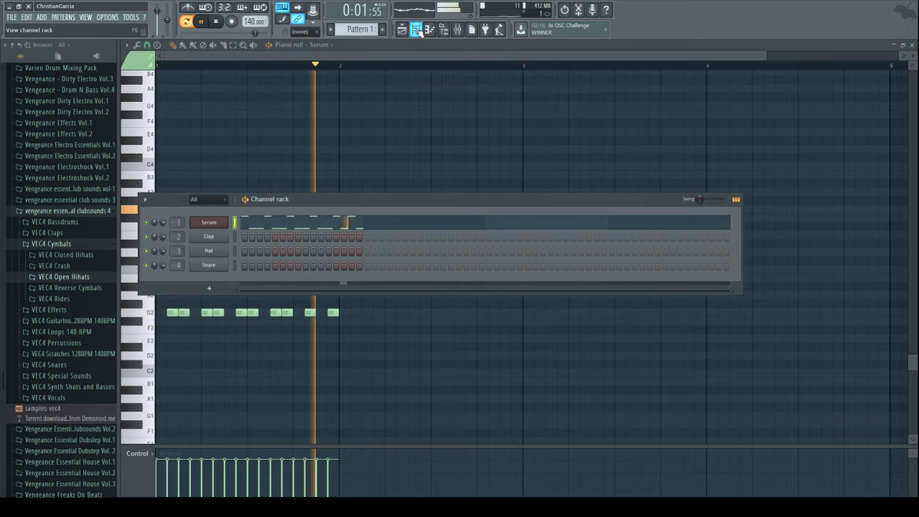
click(223, 226)
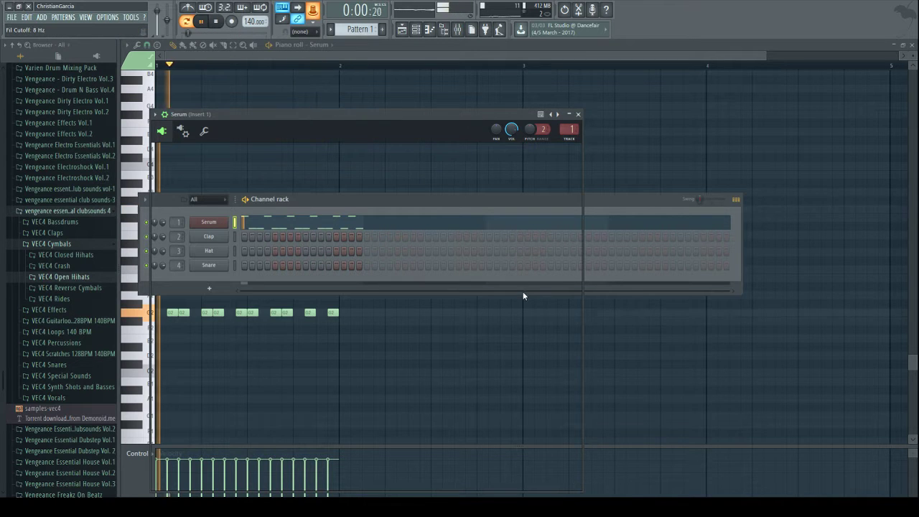
click(403, 31)
mouse_move(306, 119)
mouse_down()
mouse_move(195, 91)
mouse_move(301, 82)
mouse_up()
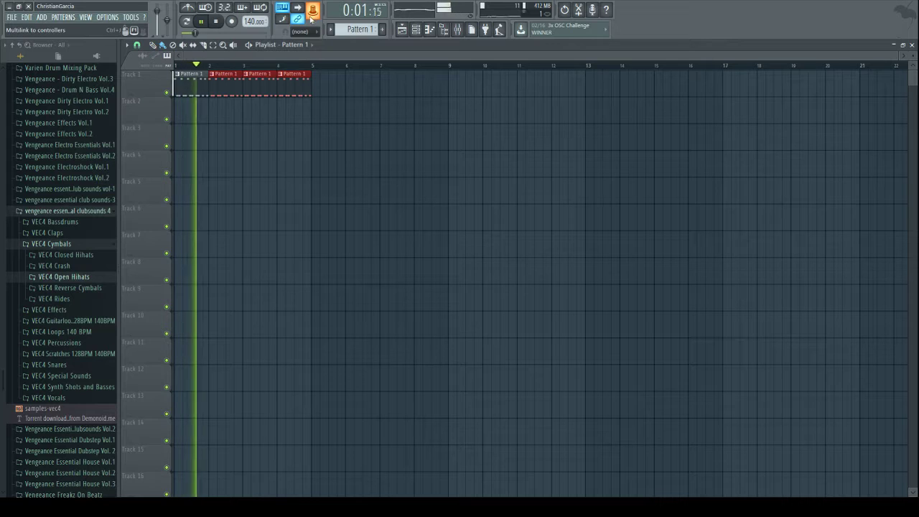
- Create an automation clip for Serum's filter cutoff on playlist track 2, spanning bars 1 to 4
right_click(313, 11)
click(348, 70)
click(381, 136)
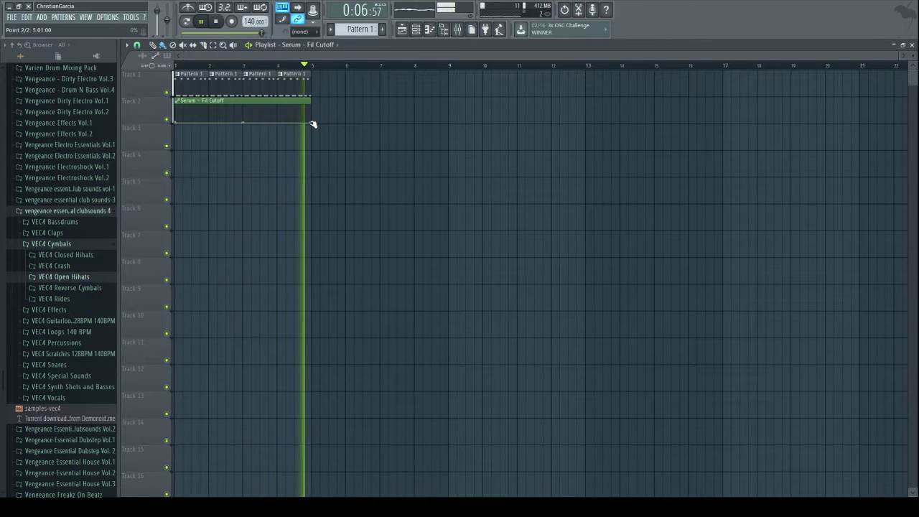
- Extend the Pattern 1 clips and cutoff automation to the start of bar 9, with the automation curving upward from bar 5
drag(313, 124, 448, 131)
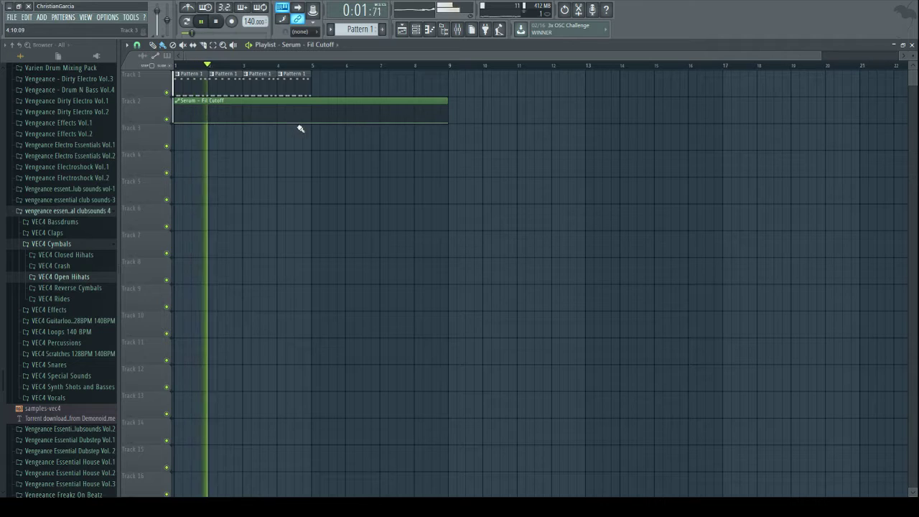
drag(312, 80, 449, 111)
drag(380, 117, 380, 119)
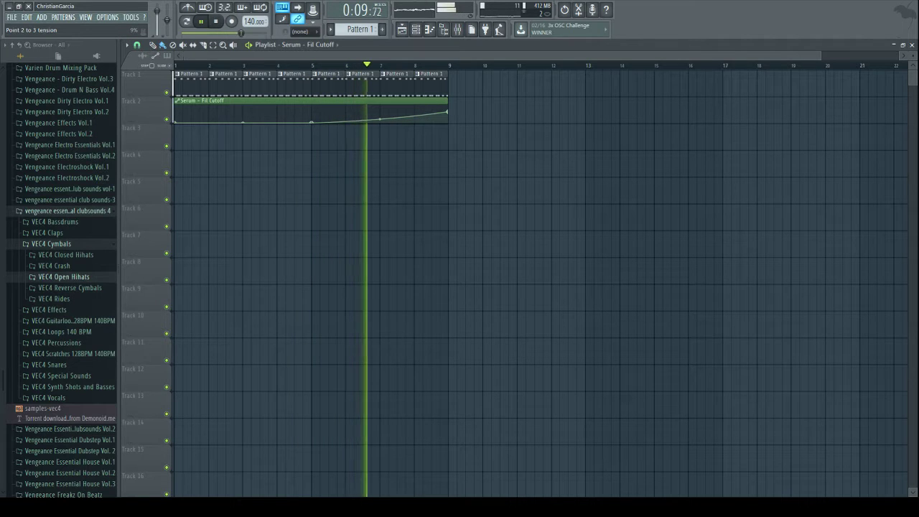
drag(447, 111, 449, 103)
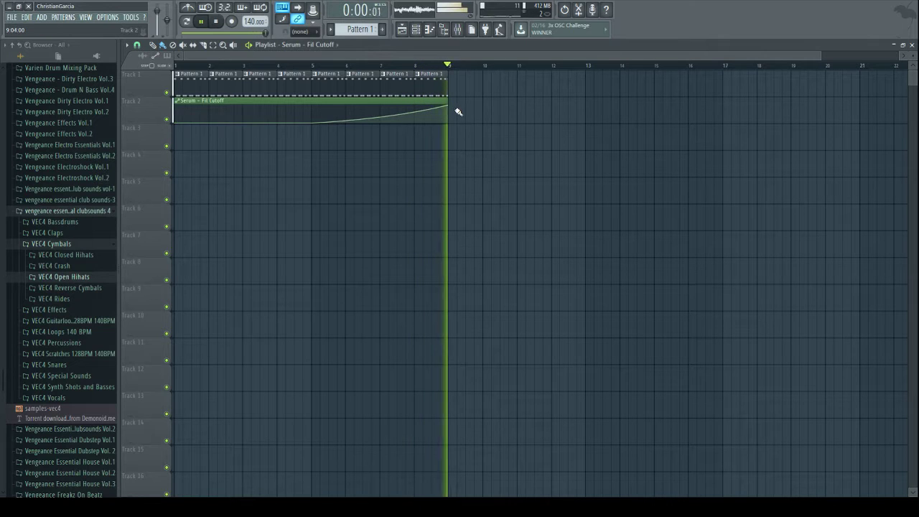
- Repeat the Pattern 1 clips across bars 9 to 16 and remove the duplicate cutoff automation clip from track 2
click(458, 112)
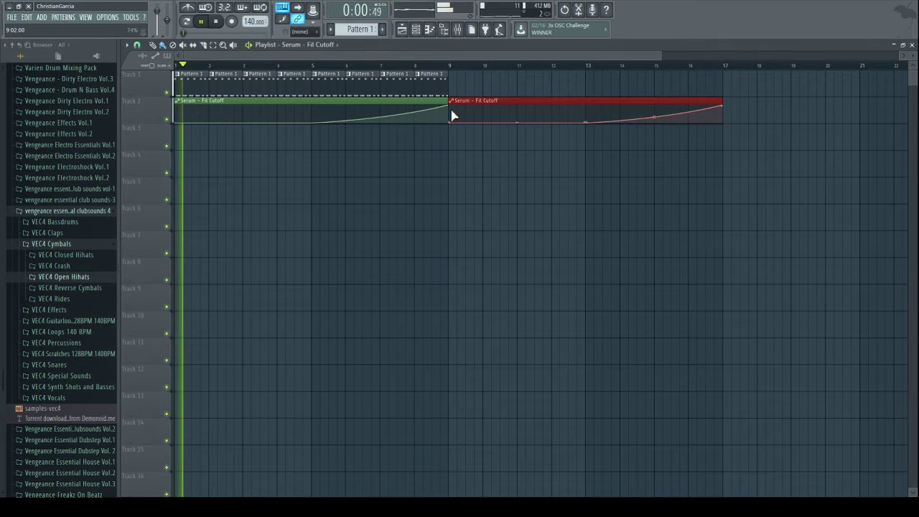
click(364, 77)
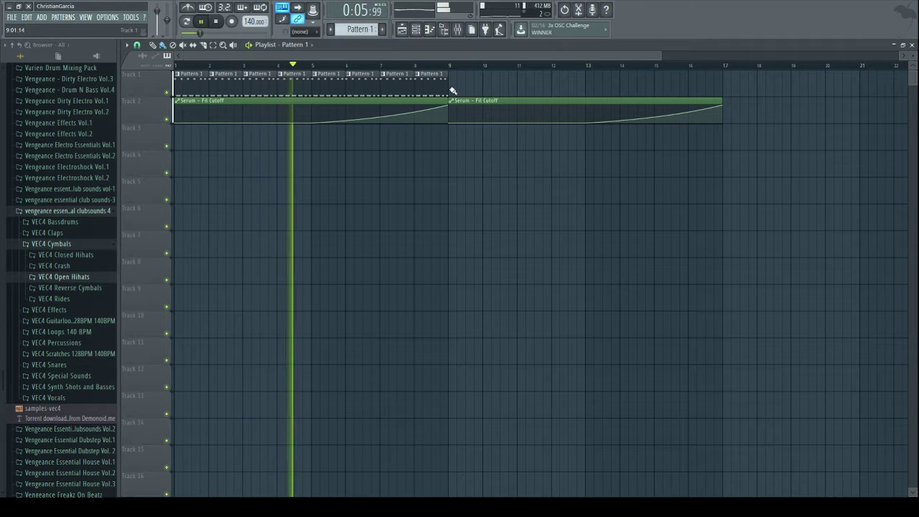
drag(453, 90, 698, 97)
right_click(461, 118)
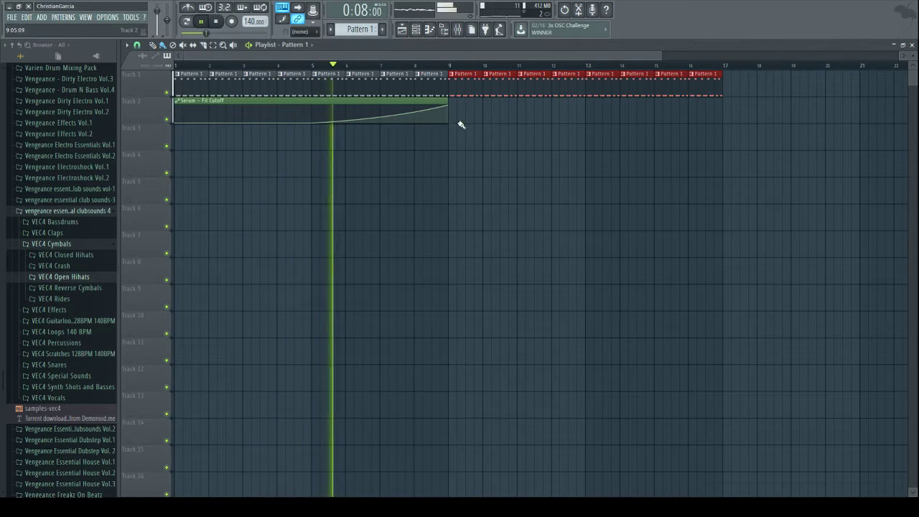
- Extend the cutoff automation to the start of bar 17 with a sharp drop at bar 9 and a second gradual rise
drag(446, 117, 722, 107)
right_click(447, 122)
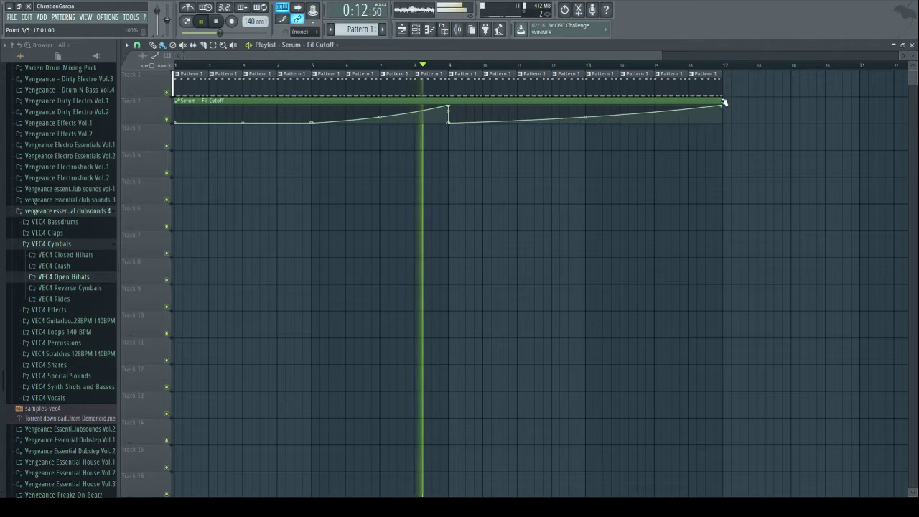
click(216, 21)
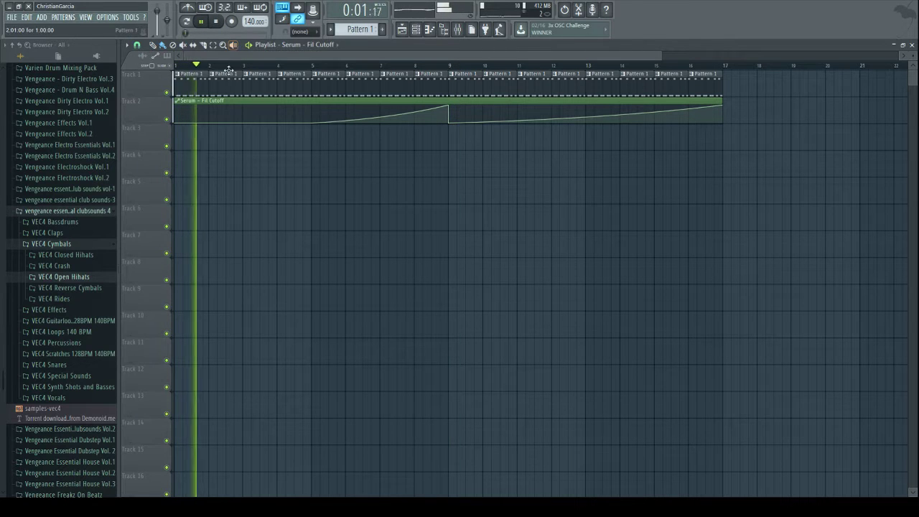
- Change the first upper note of Serum's pattern from G3 to A#3
key(F7)
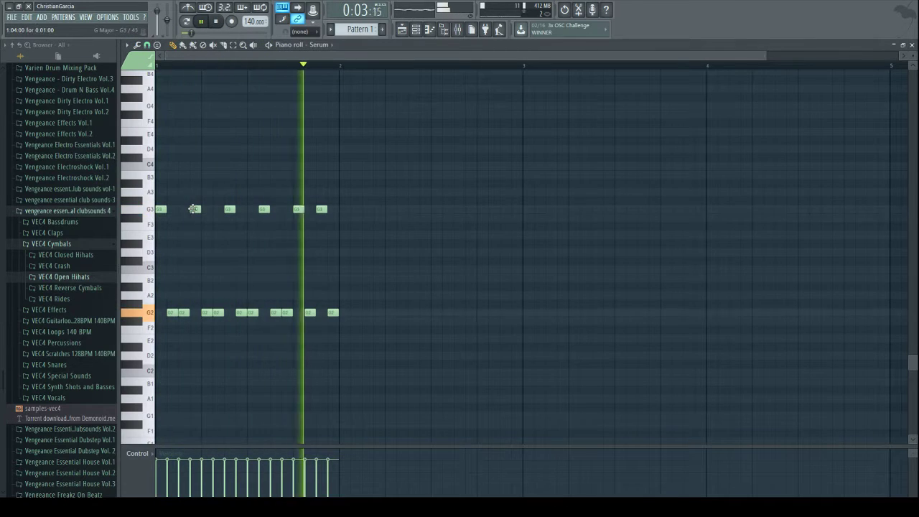
right_click(160, 209)
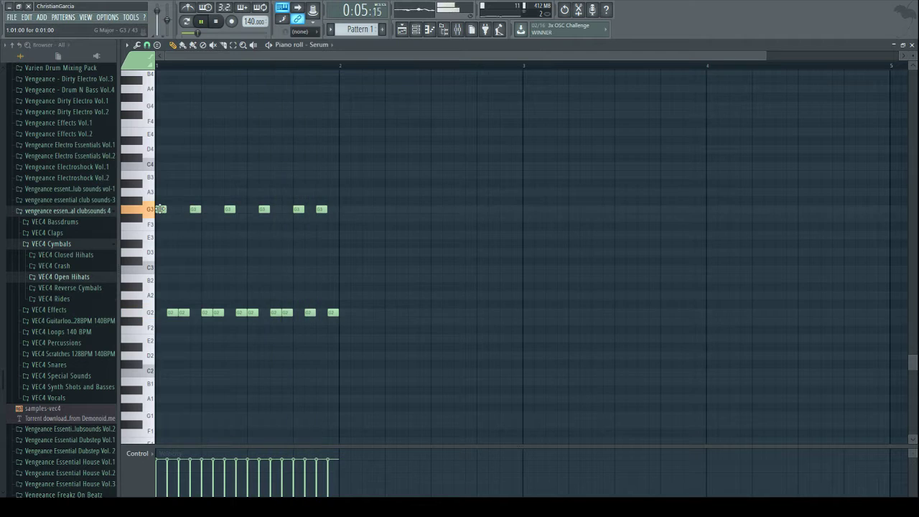
click(161, 192)
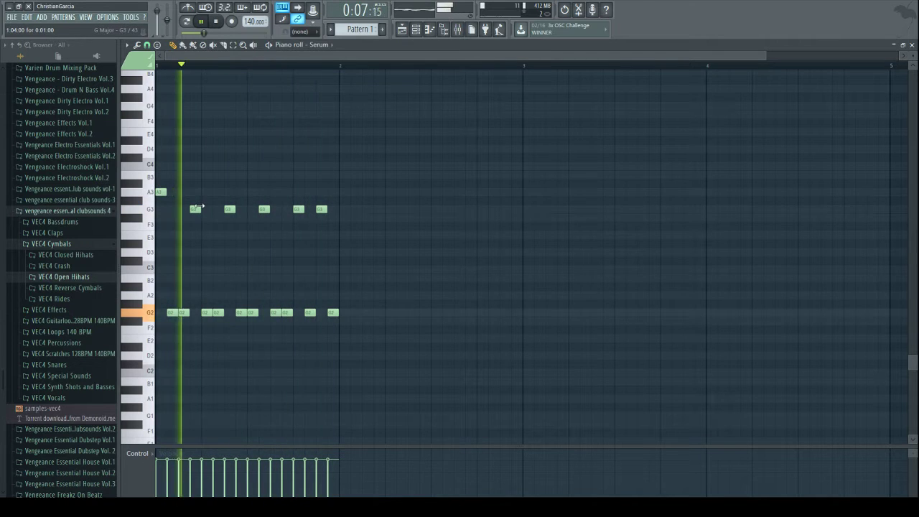
drag(163, 191, 164, 183)
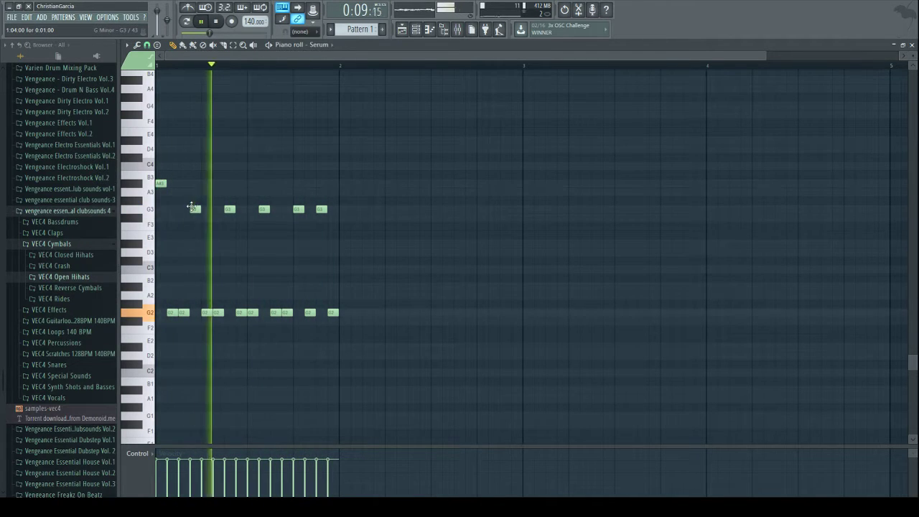
- Move the second upper note of the pattern to F3 and the last upper note to A3
right_click(193, 208)
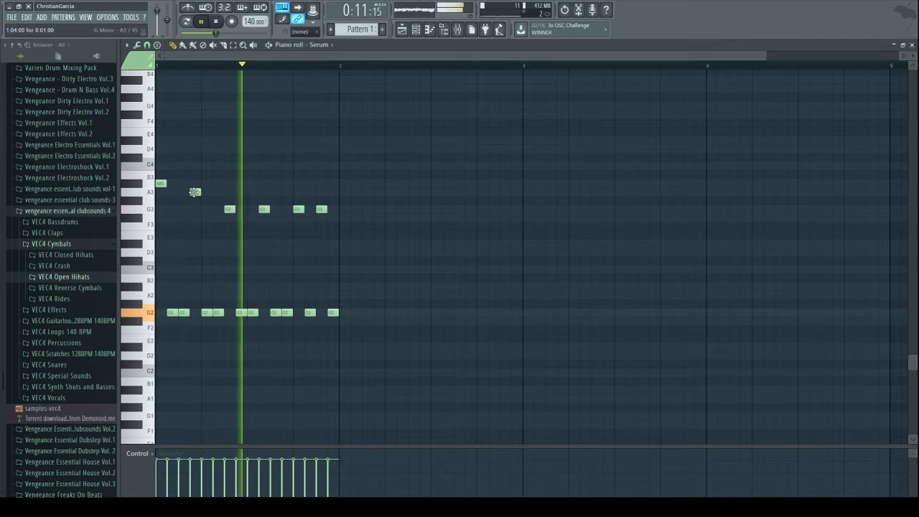
click(195, 209)
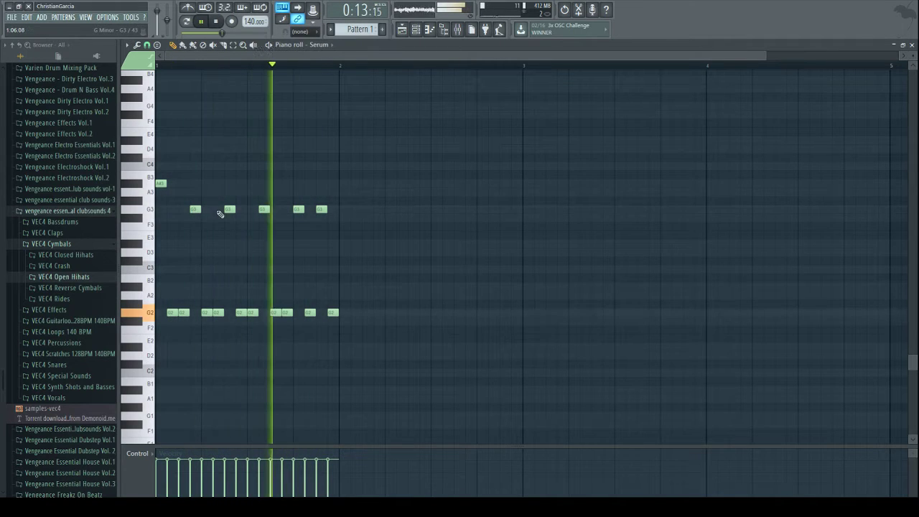
drag(195, 209, 195, 226)
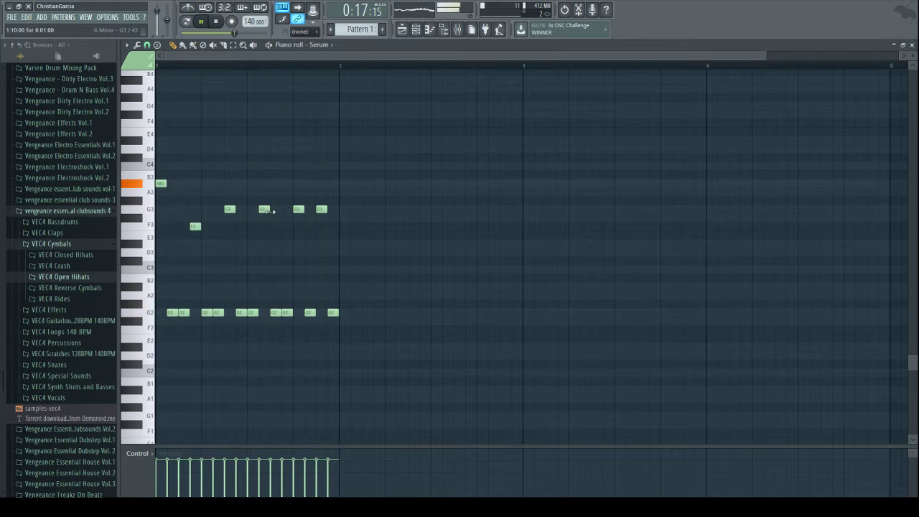
mouse_move(268, 210)
mouse_down()
mouse_move(264, 192)
mouse_move(264, 210)
mouse_up()
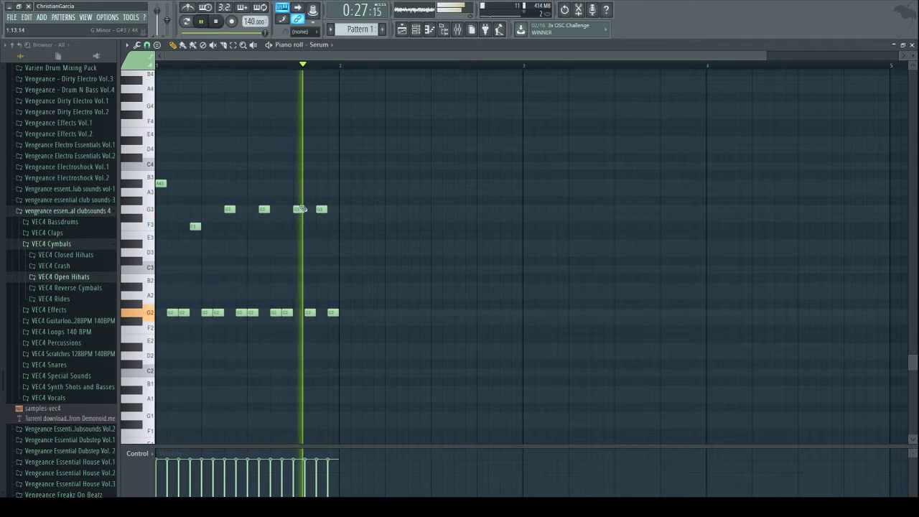
drag(322, 209, 320, 189)
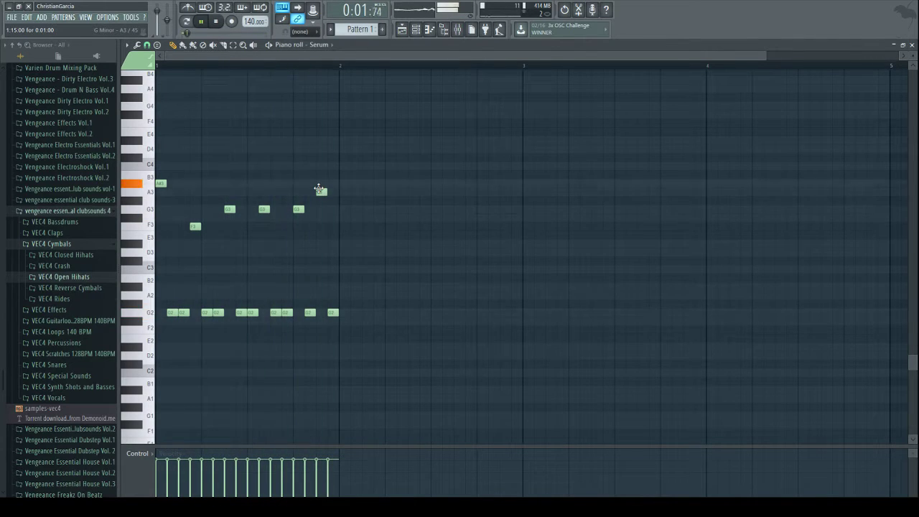
- Rename Pattern 1 as Arp and give it a teal colour
click(401, 30)
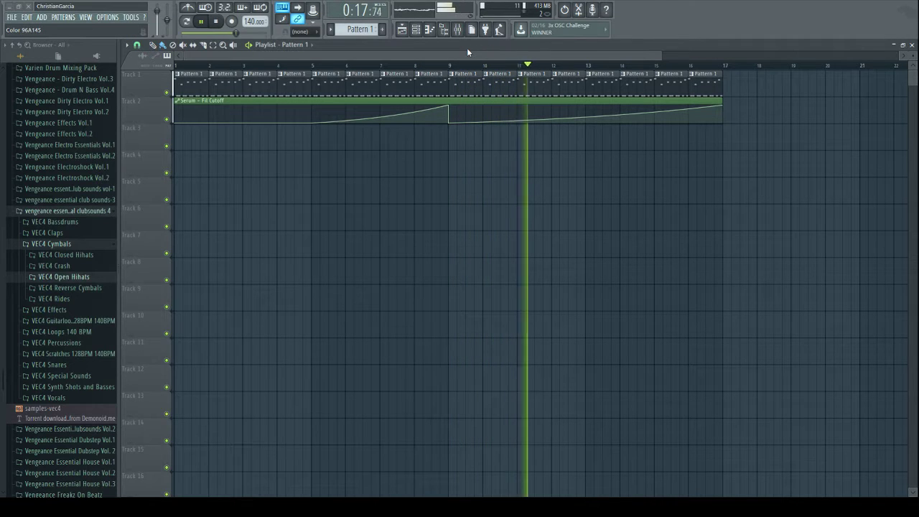
key(Return)
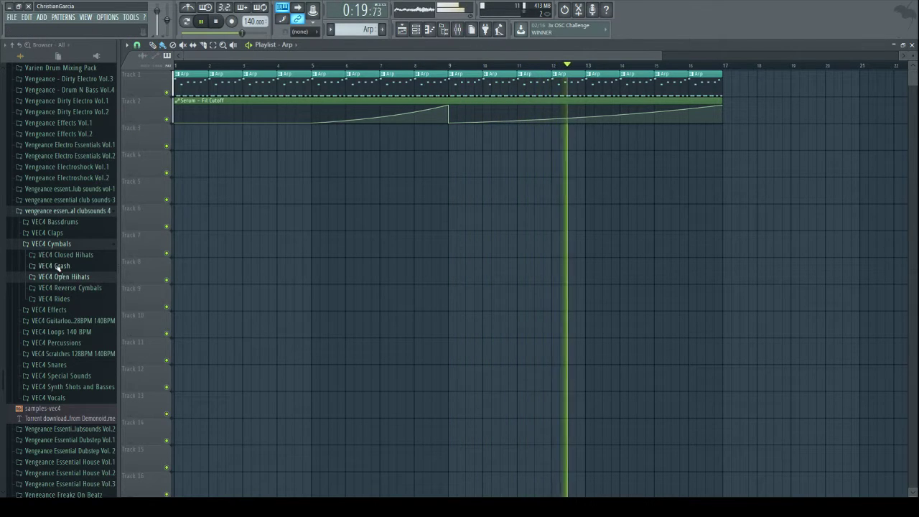
- Route the Serum channel to mixer insert 20, then name that insert Arp and colour it teal
click(457, 30)
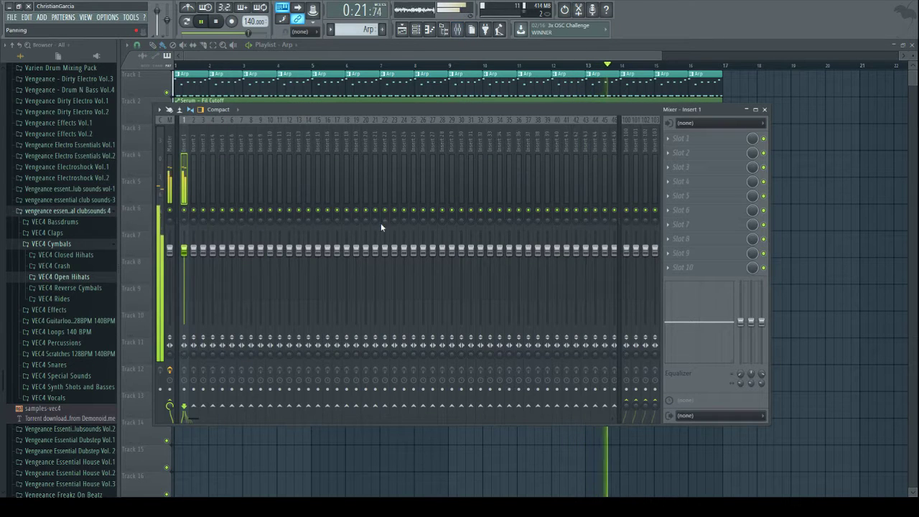
click(416, 29)
click(417, 29)
click(416, 30)
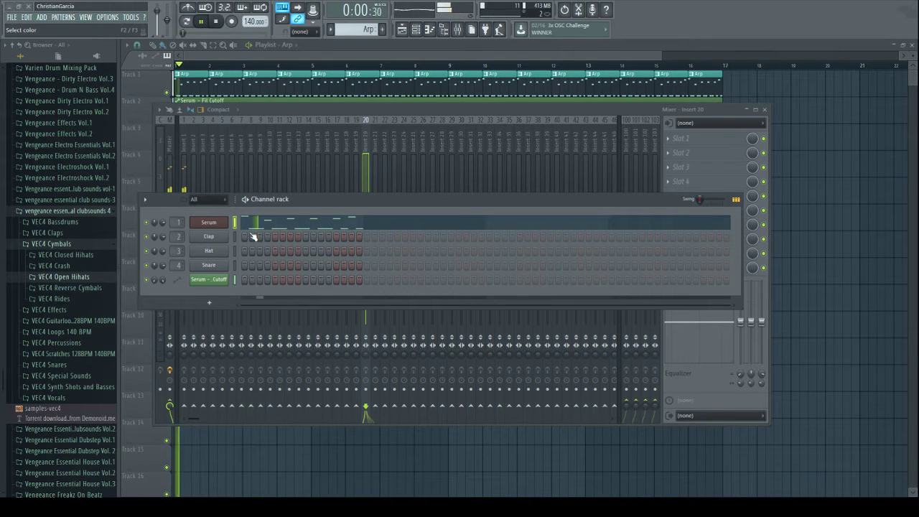
click(366, 173)
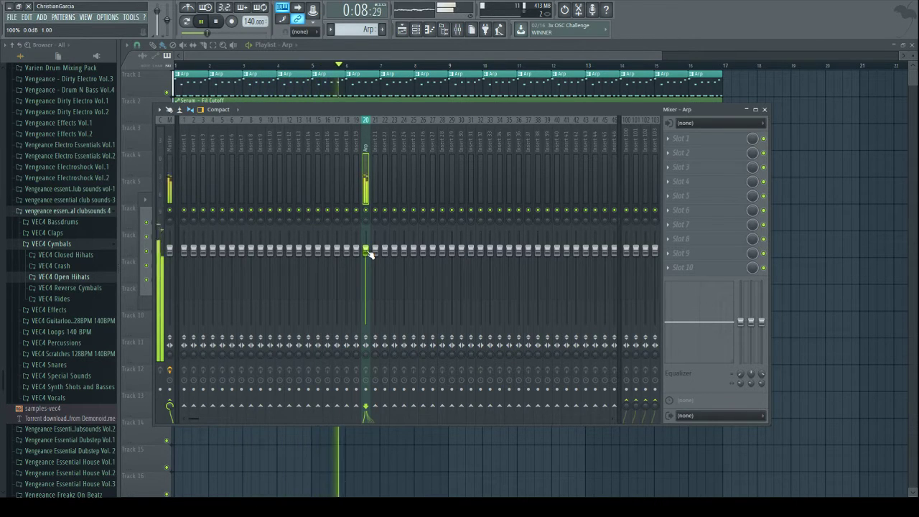
- Collapse the vengeance essential clubsounds 4 folder and look through the sound packs for kick samples
click(72, 214)
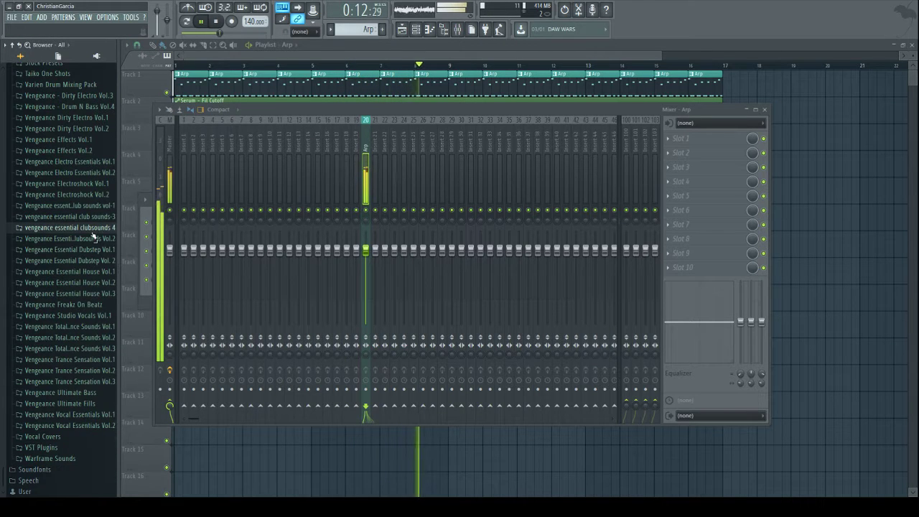
click(88, 228)
click(94, 231)
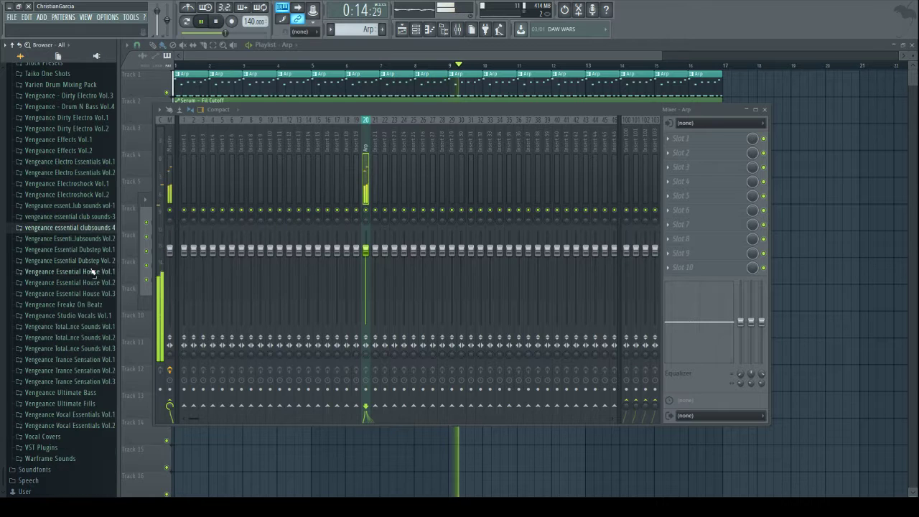
key(F7)
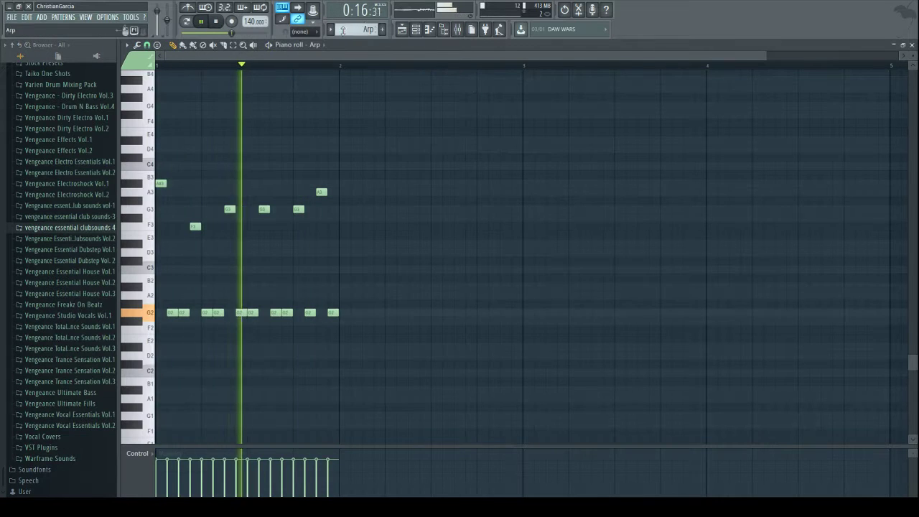
key(F5)
scroll(90, 245, up, 8)
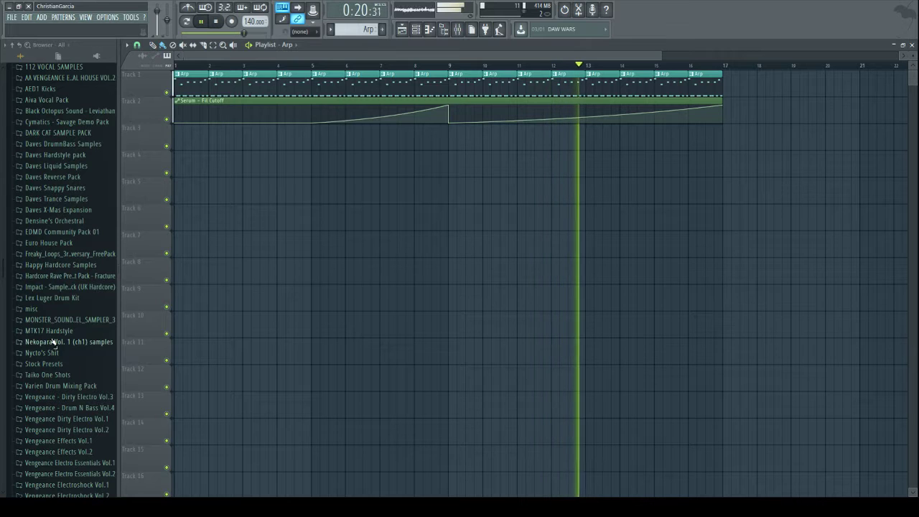
scroll(57, 343, down, 3)
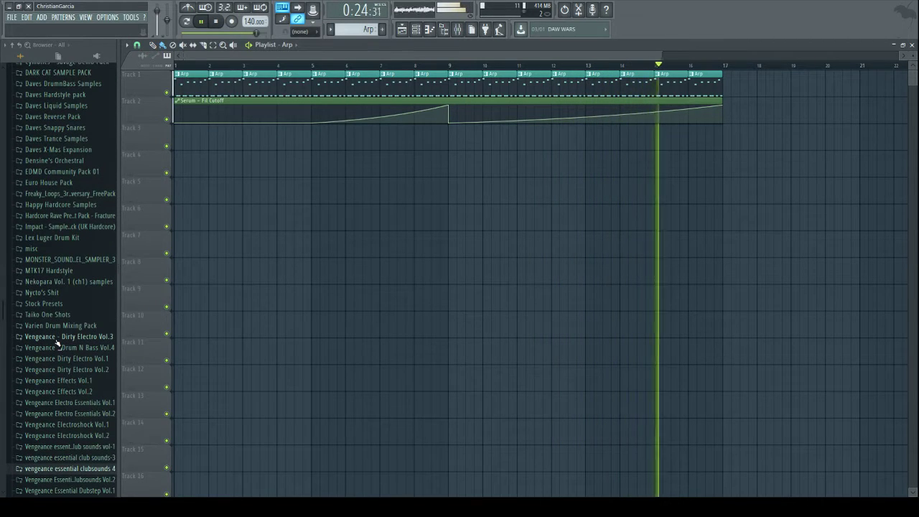
scroll(61, 353, down, 6)
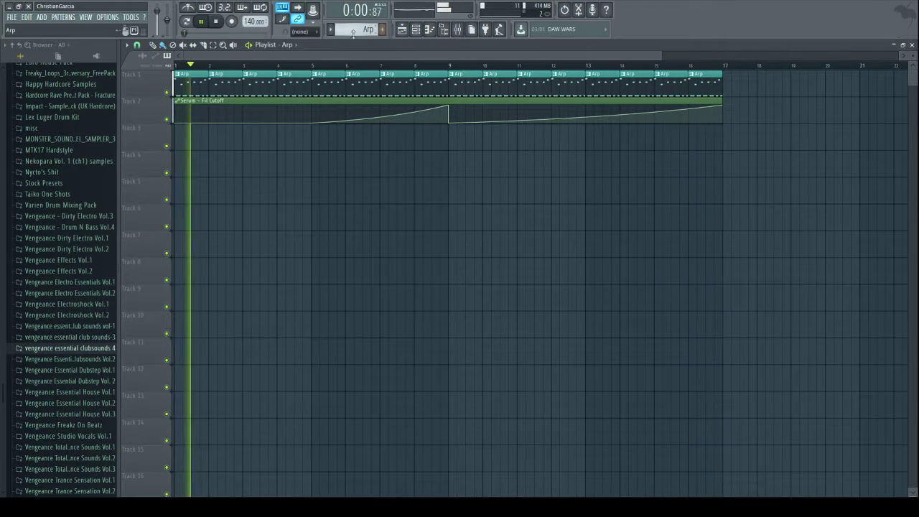
scroll(51, 270, up, 9)
scroll(50, 270, up, 12)
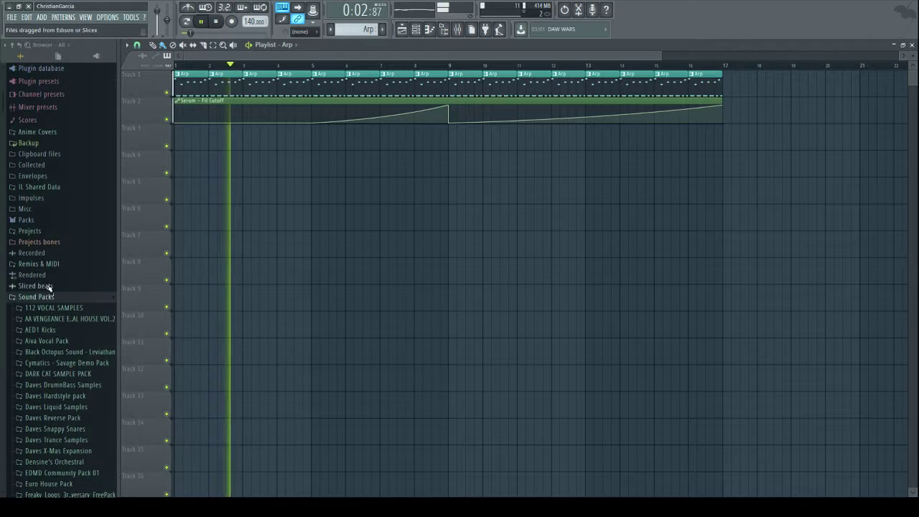
- Preview Punchy Kick 029 G and 028 G from the AED1 Kicks pack against the arp, and stop playback
click(82, 328)
scroll(86, 318, down, 6)
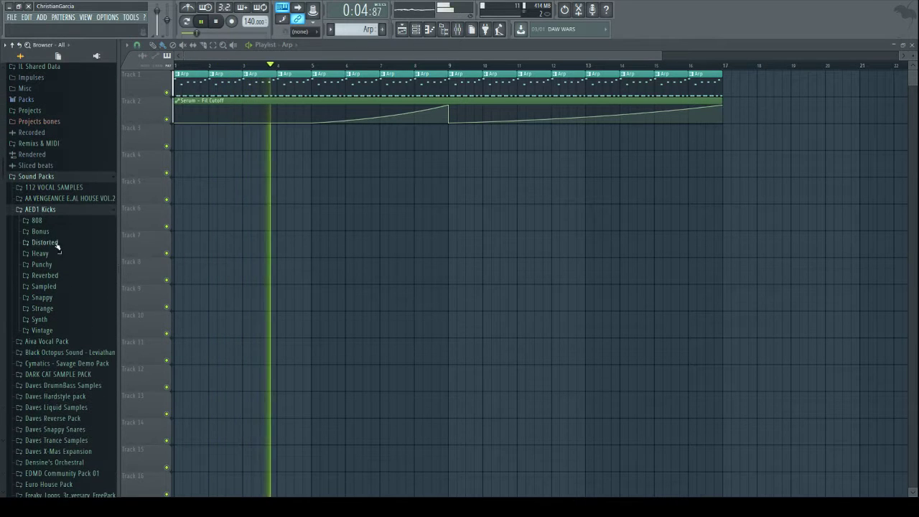
click(47, 265)
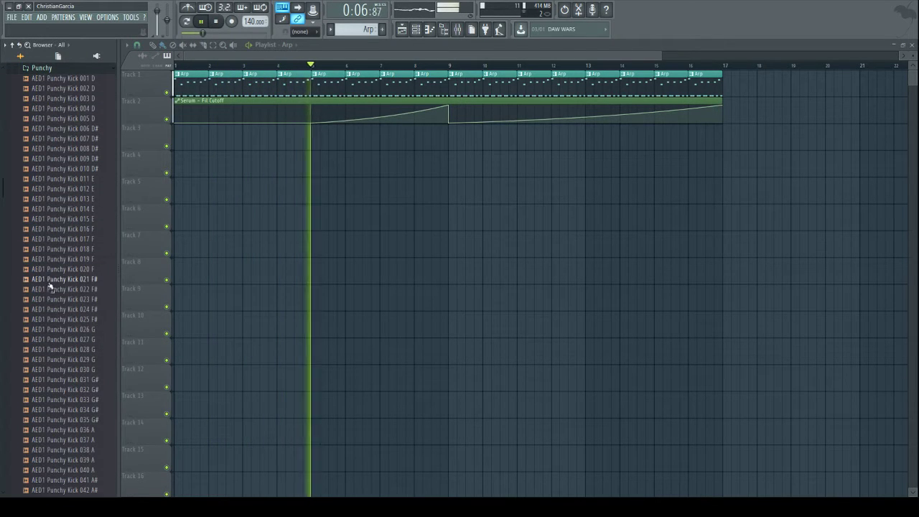
scroll(52, 288, down, 3)
click(64, 299)
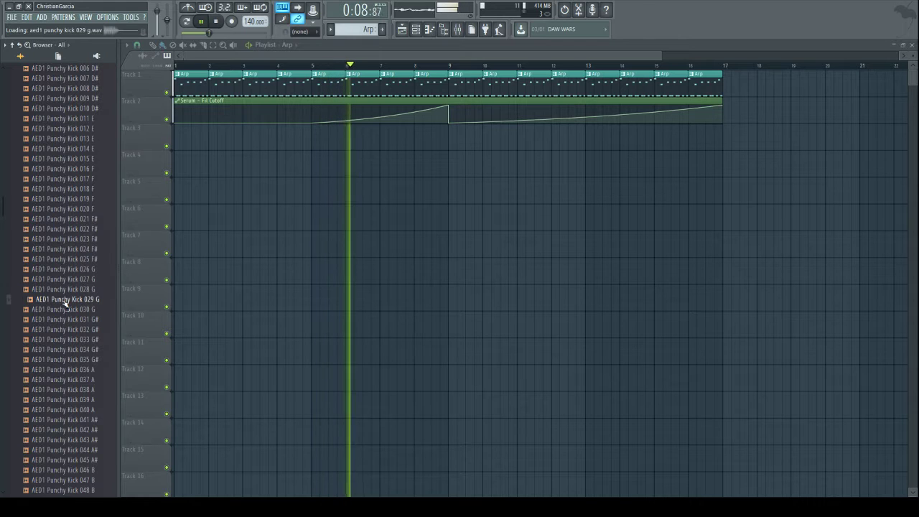
click(68, 290)
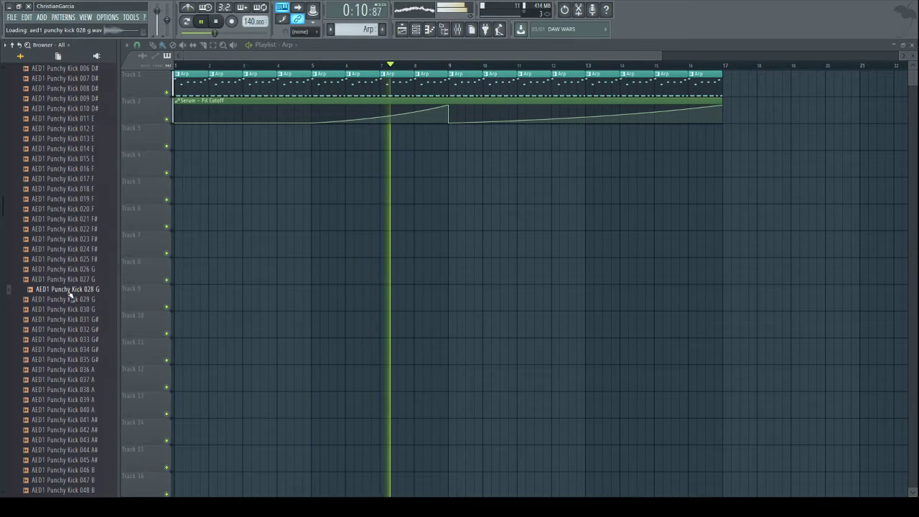
click(215, 21)
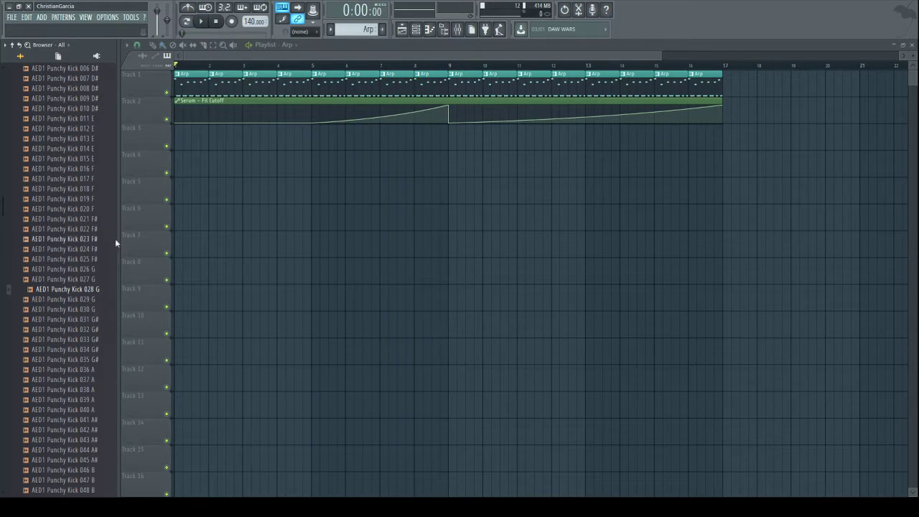
- Compare the AED1 Punchy kicks in G, numbers 026 to 030, with the song stopped
click(70, 281)
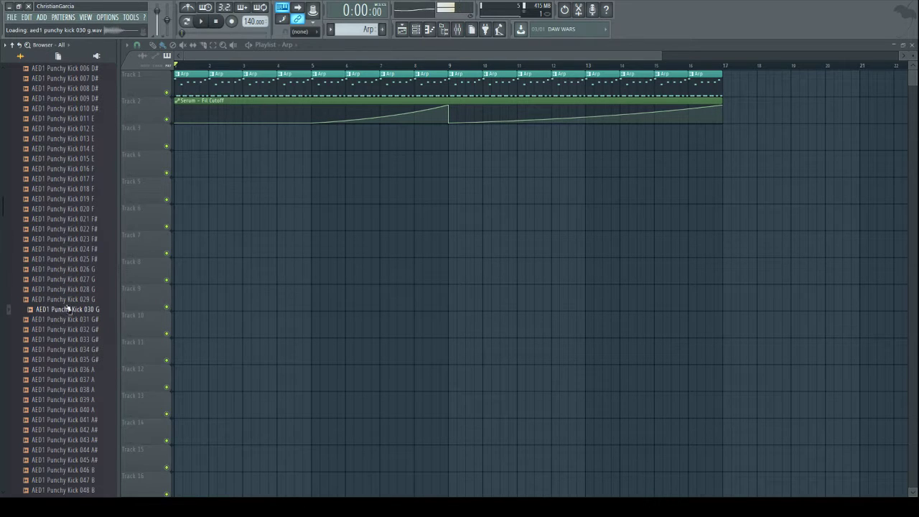
click(74, 289)
click(76, 280)
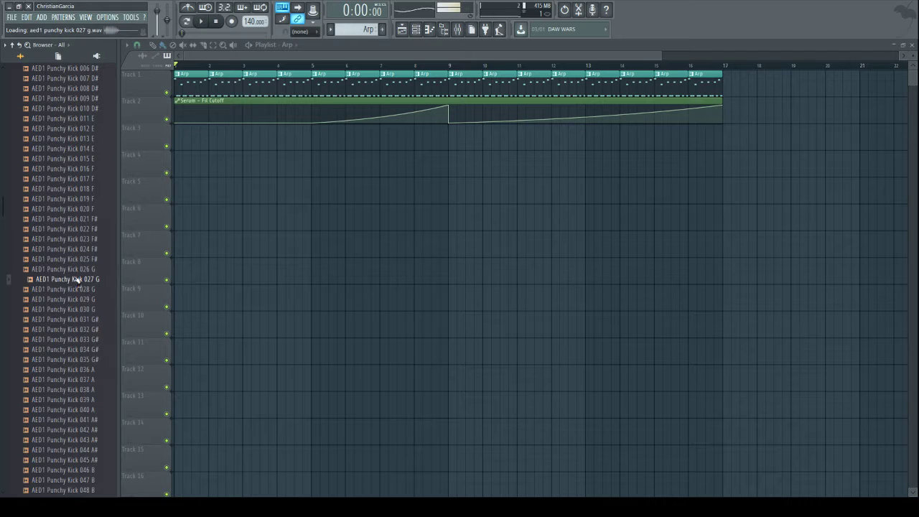
click(77, 289)
click(77, 300)
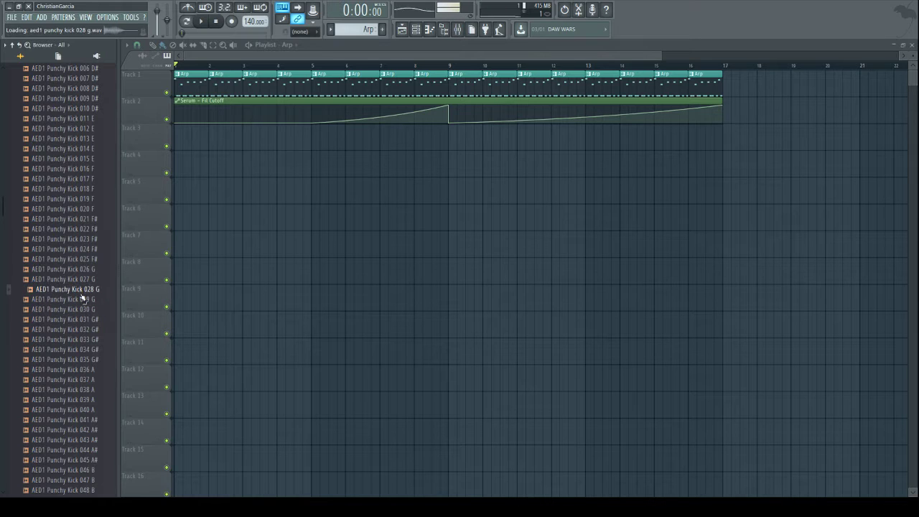
key(Up)
key(Up)
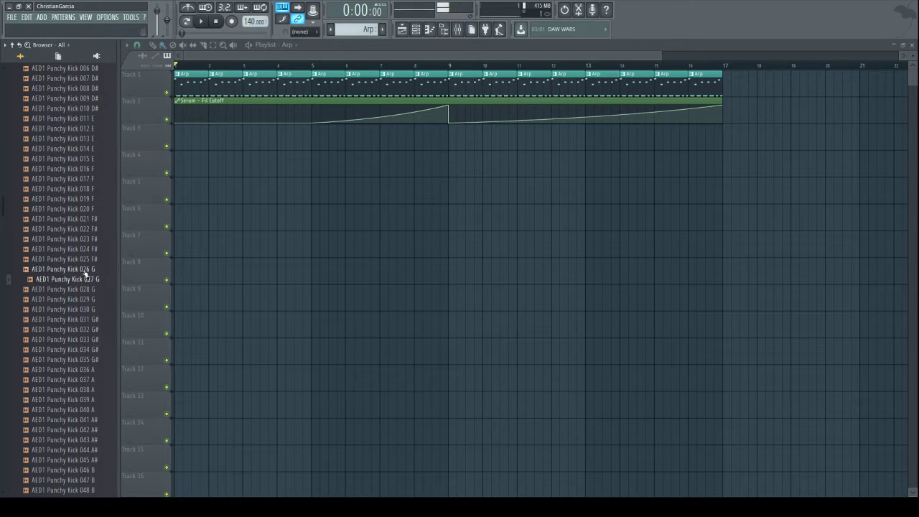
click(85, 270)
click(85, 279)
click(79, 310)
click(84, 300)
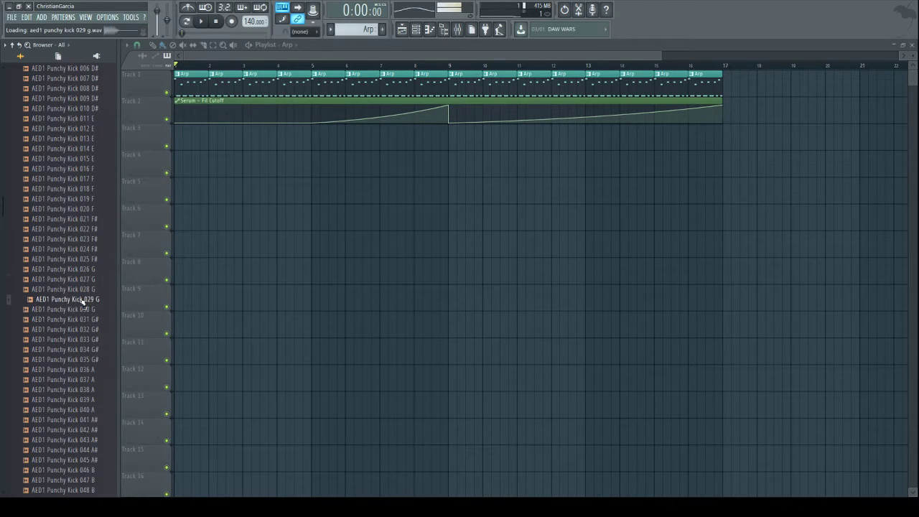
click(83, 303)
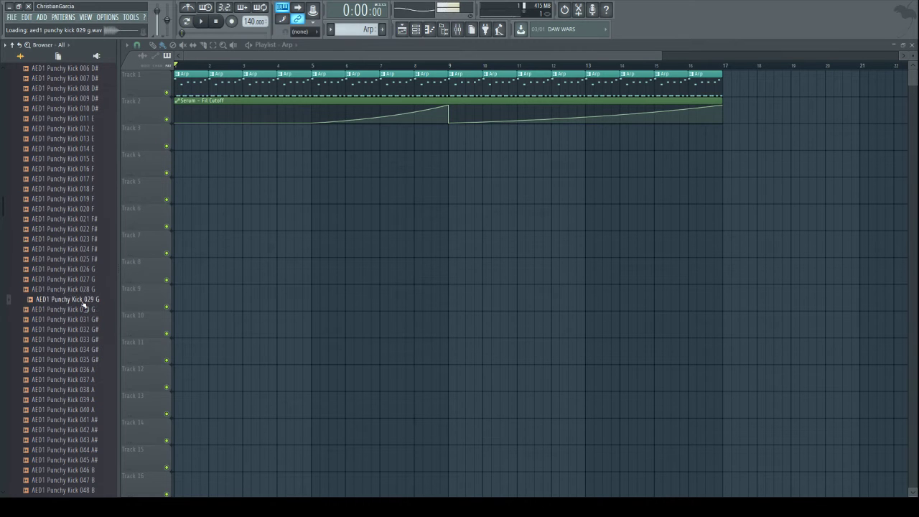
click(85, 300)
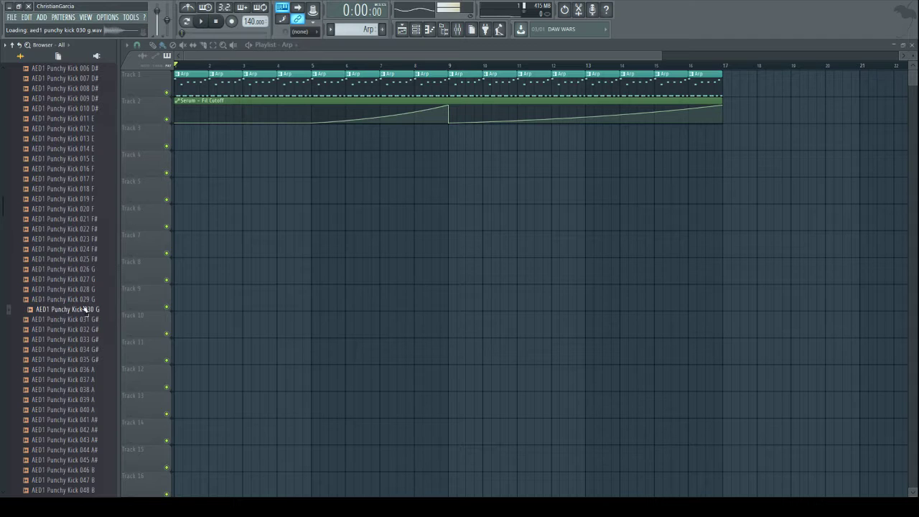
- Switch to the AED1 Heavy folder and preview its kicks in G from 030 back to 026
scroll(69, 257, up, 6)
scroll(75, 287, down, 5)
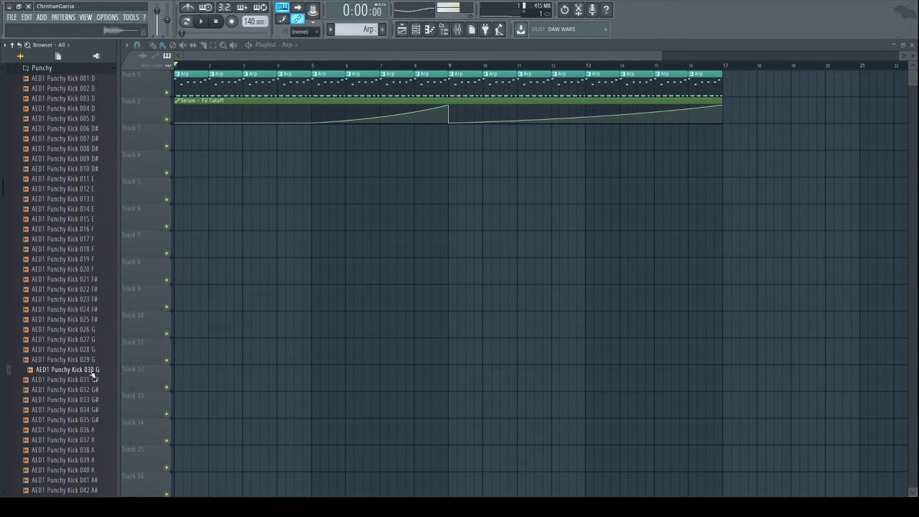
scroll(66, 273, up, 5)
click(52, 237)
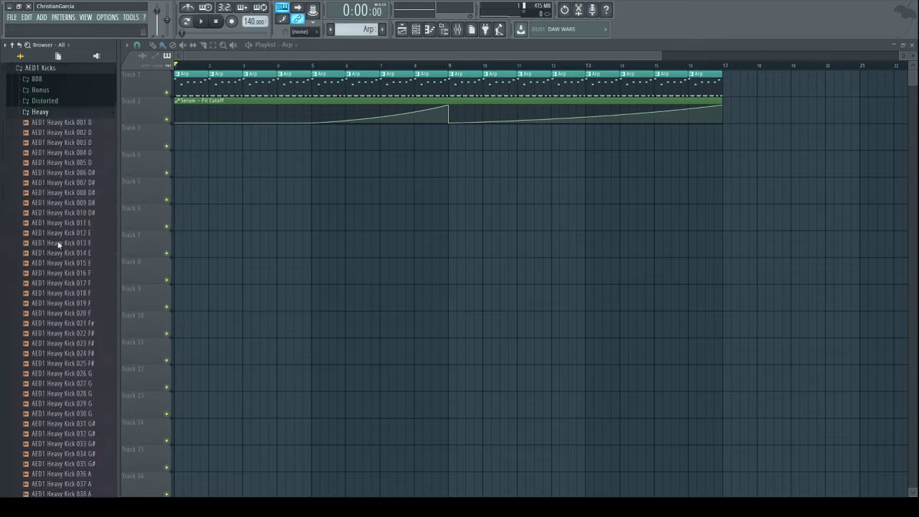
scroll(58, 259, down, 5)
click(71, 291)
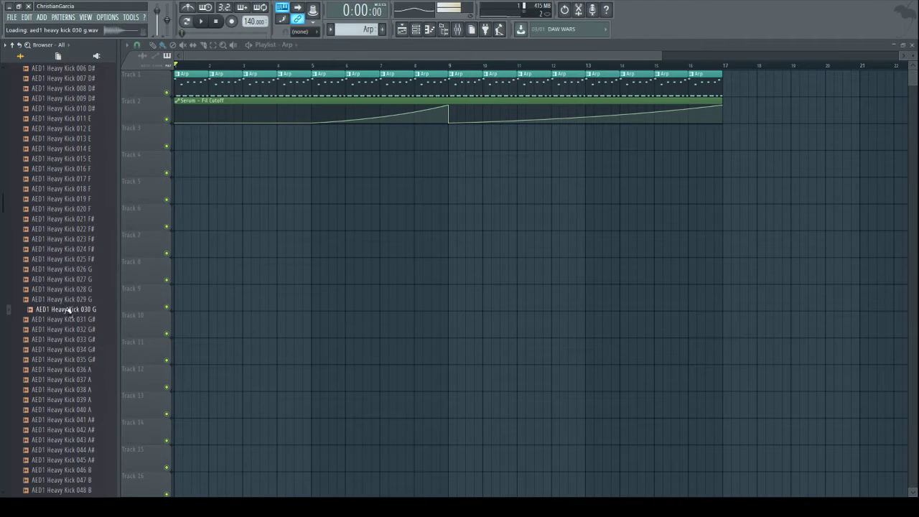
click(68, 290)
click(68, 279)
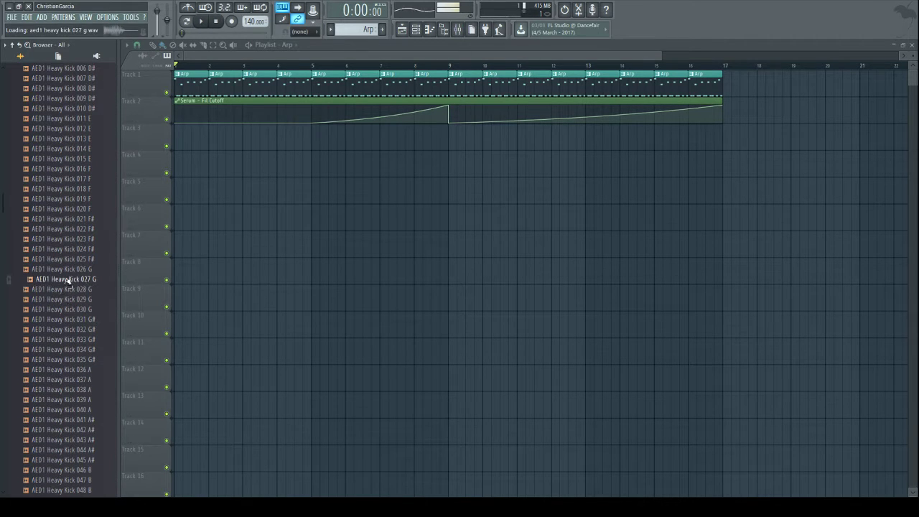
click(68, 269)
- Close the Heavy folder and preview the kicks in G, between 026 and 030, in the AED1 Snappy folder
scroll(67, 272, up, 5)
click(66, 188)
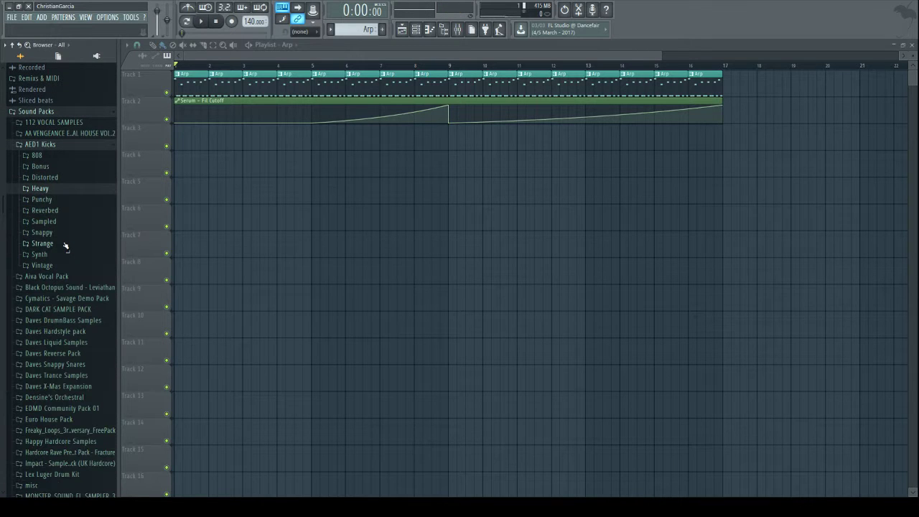
click(43, 233)
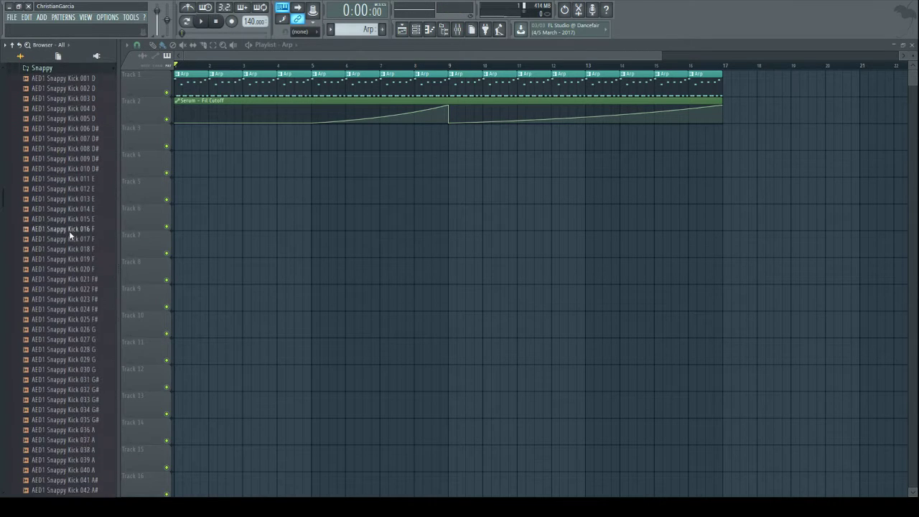
click(67, 369)
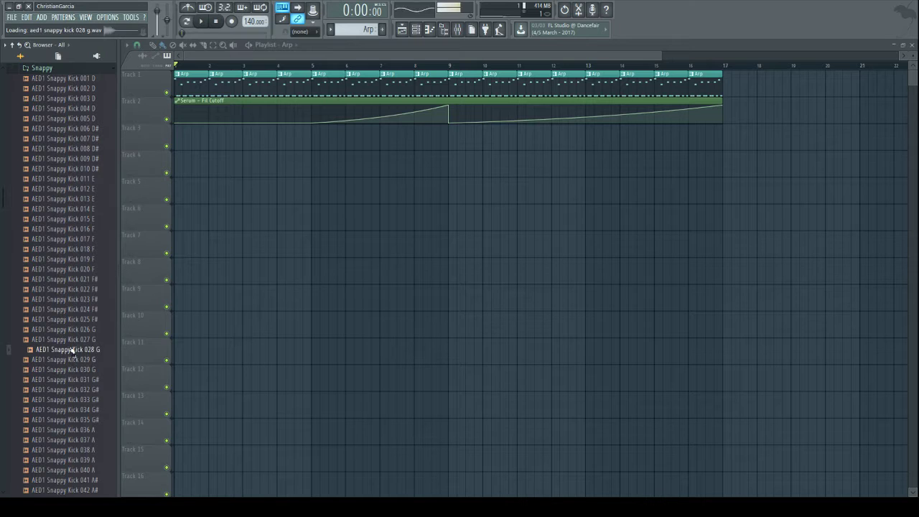
click(77, 370)
click(77, 333)
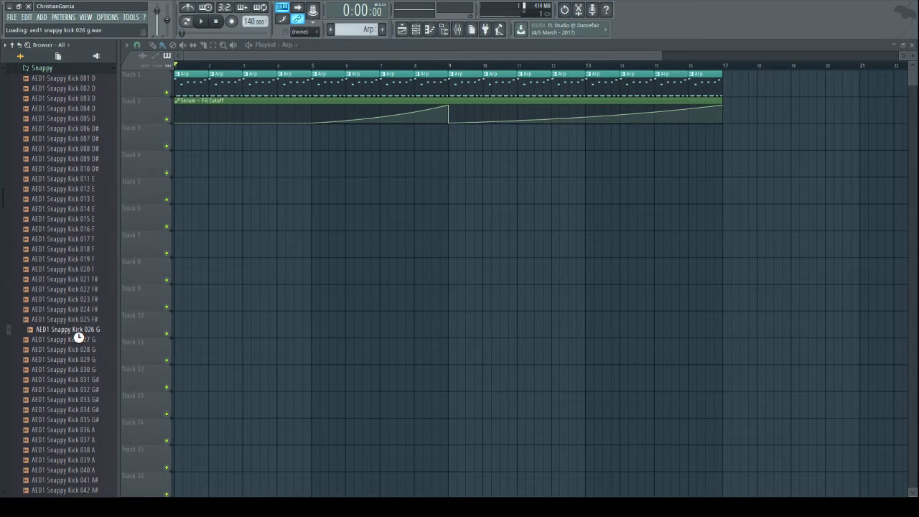
click(78, 352)
- Preview 808 Kick 018 G from the AED1 808 folder and close that folder
scroll(75, 345, up, 5)
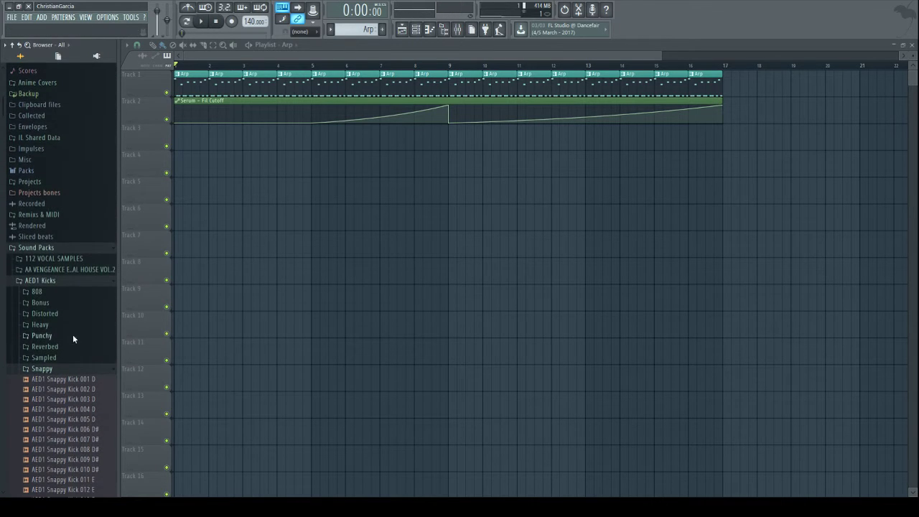
click(59, 295)
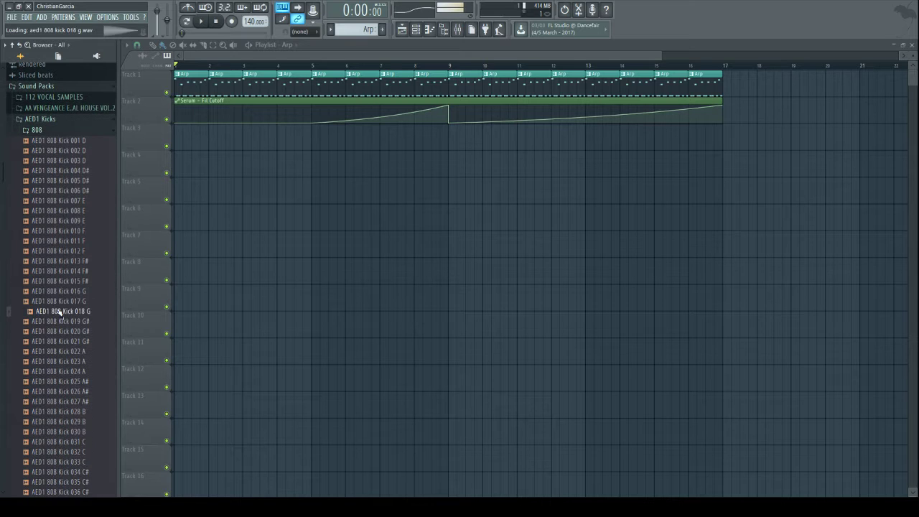
click(39, 129)
- Expand the vengeance essential clubsounds 4 folder among the sound packs
scroll(49, 276, down, 8)
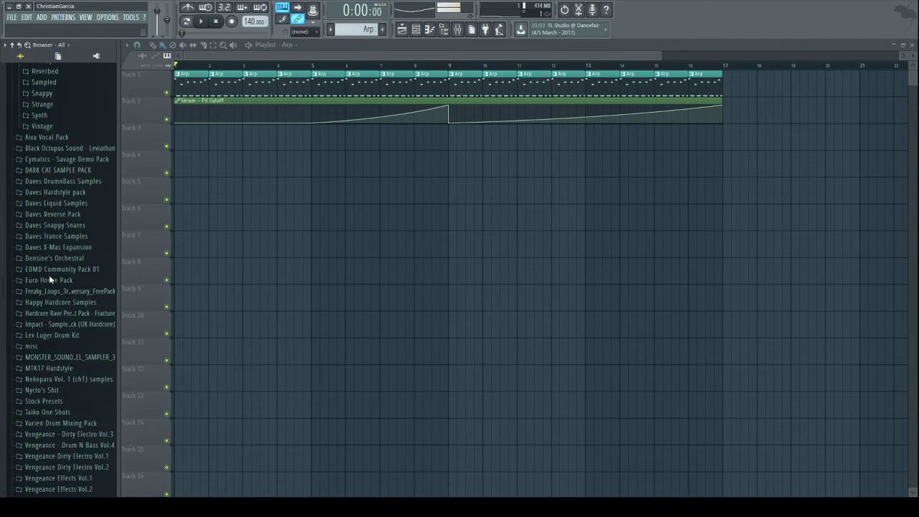
scroll(68, 352, down, 4)
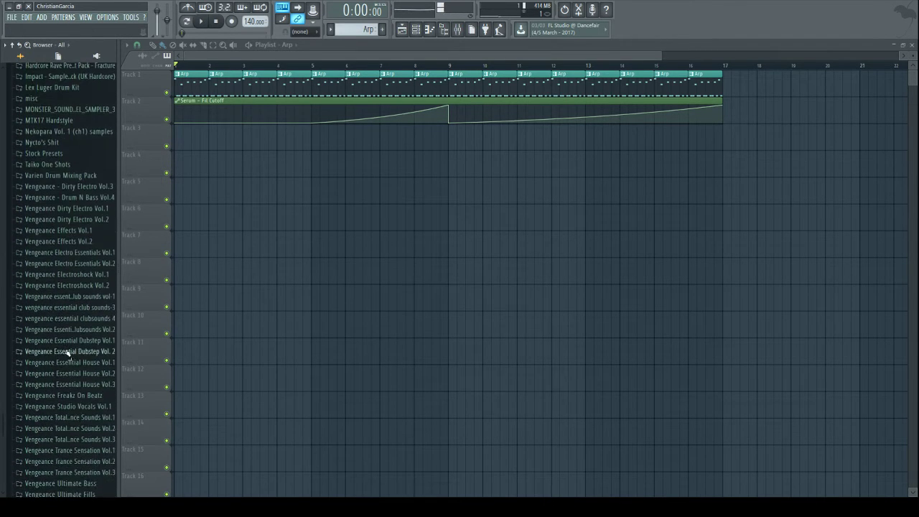
click(75, 319)
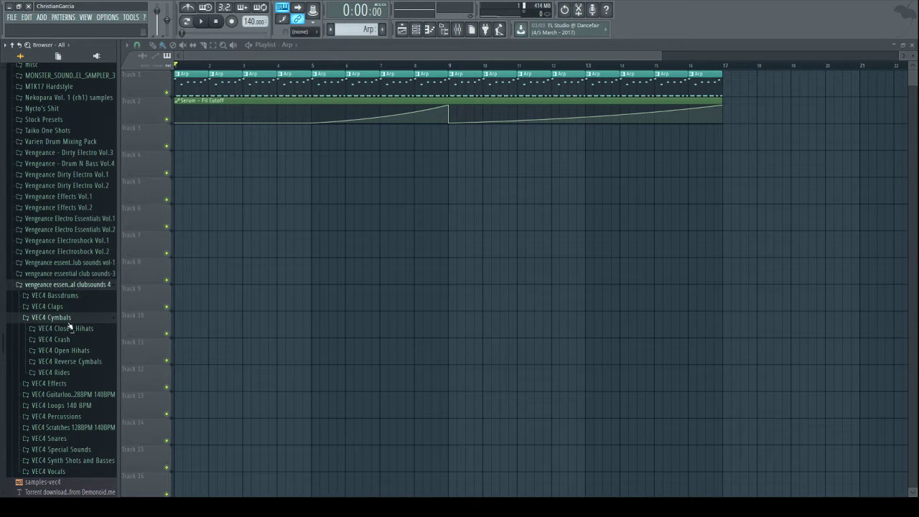
- Open the VEC4 Trance Kicks folder under VEC4 Bassdrums and preview several kicks between 01 and 24
click(65, 297)
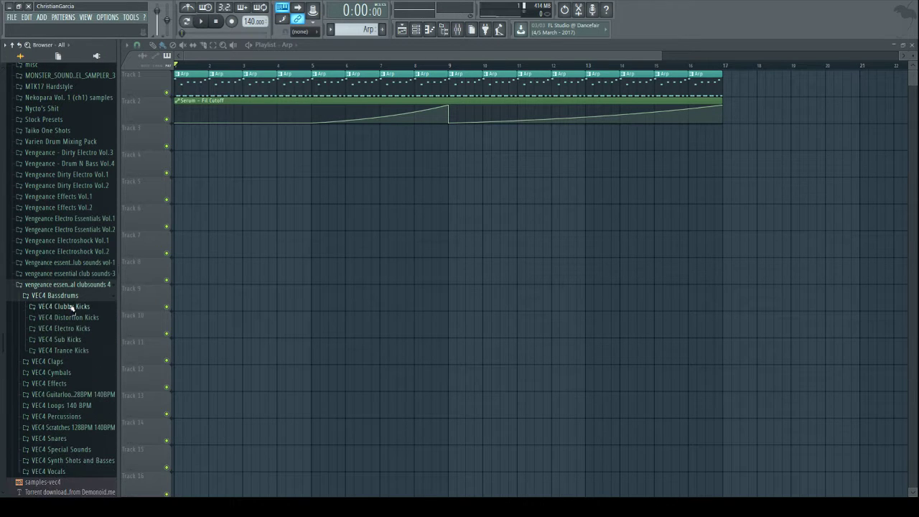
click(71, 350)
click(72, 329)
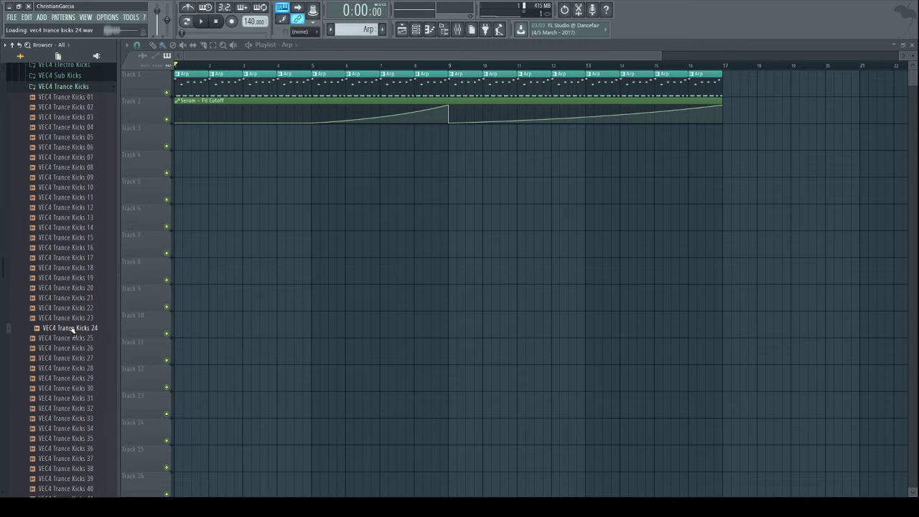
click(60, 181)
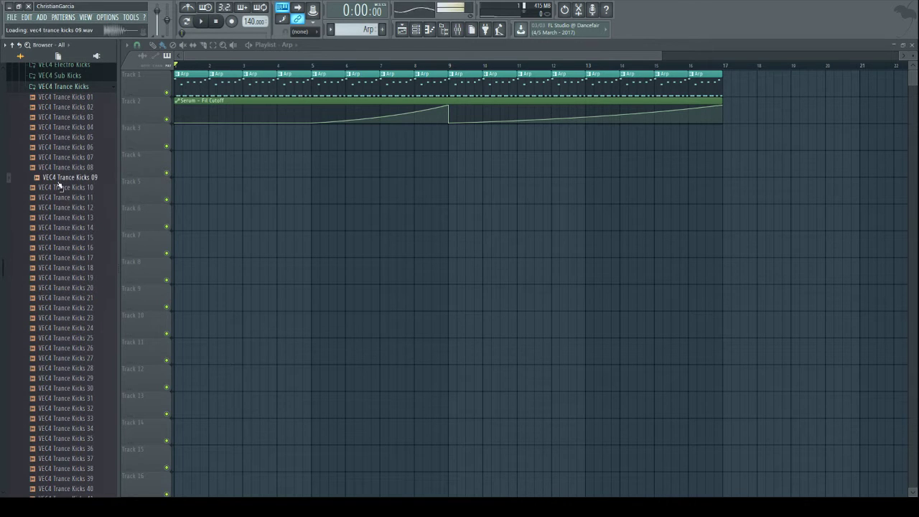
click(56, 158)
click(57, 128)
click(56, 118)
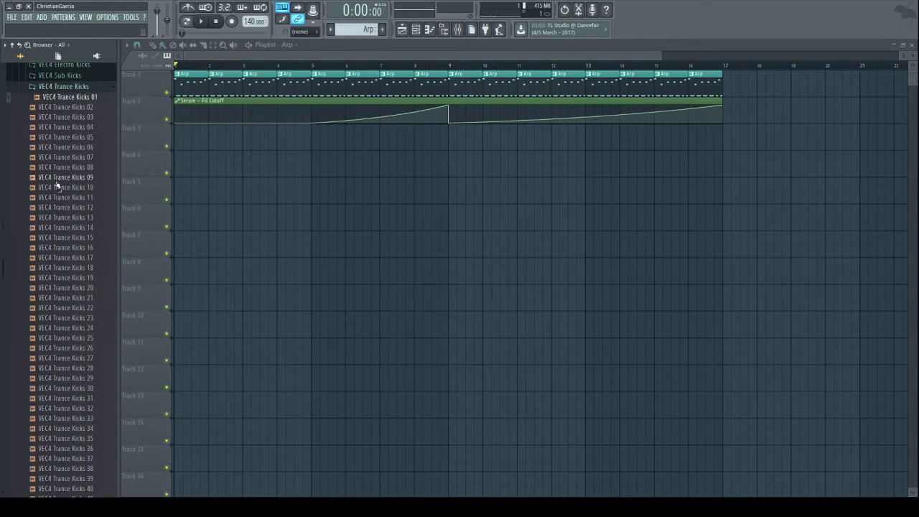
click(63, 238)
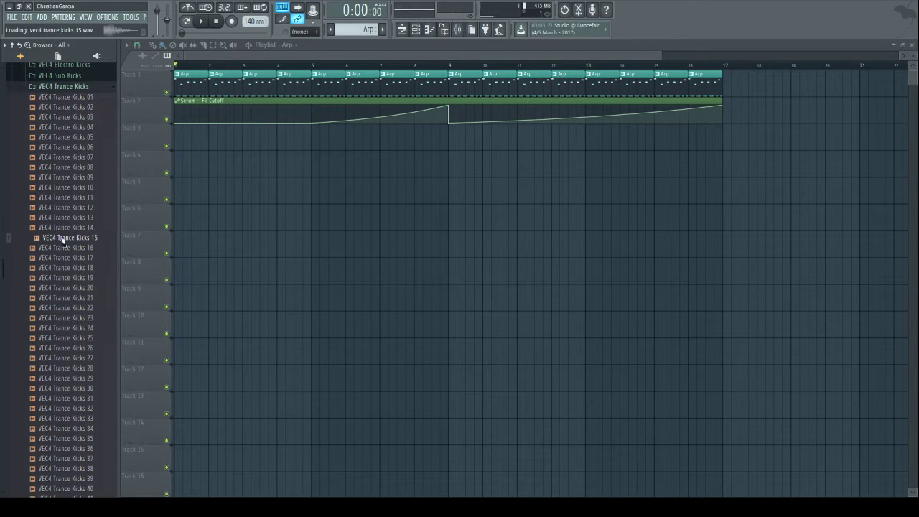
- Switch to the VEC4 Electro Kicks folder and preview the kicks between 01 and 06
click(62, 64)
click(62, 98)
click(62, 118)
click(61, 108)
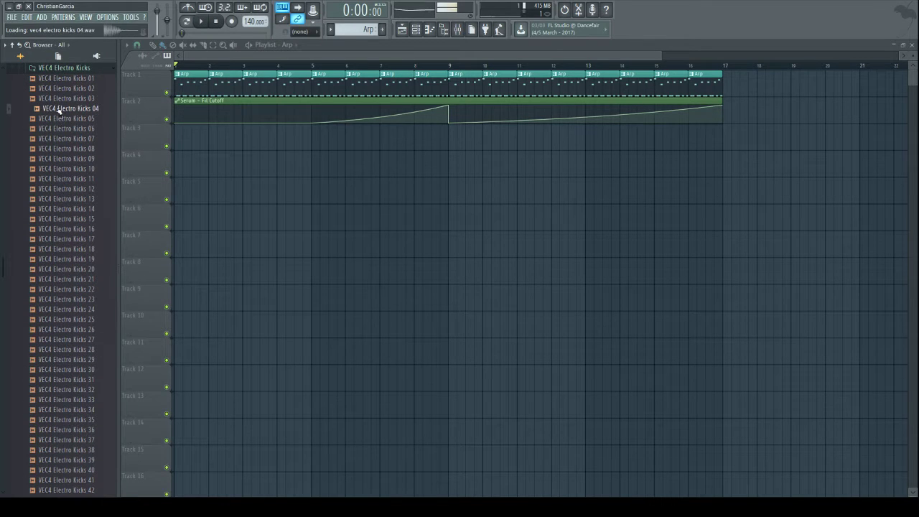
click(60, 100)
click(56, 128)
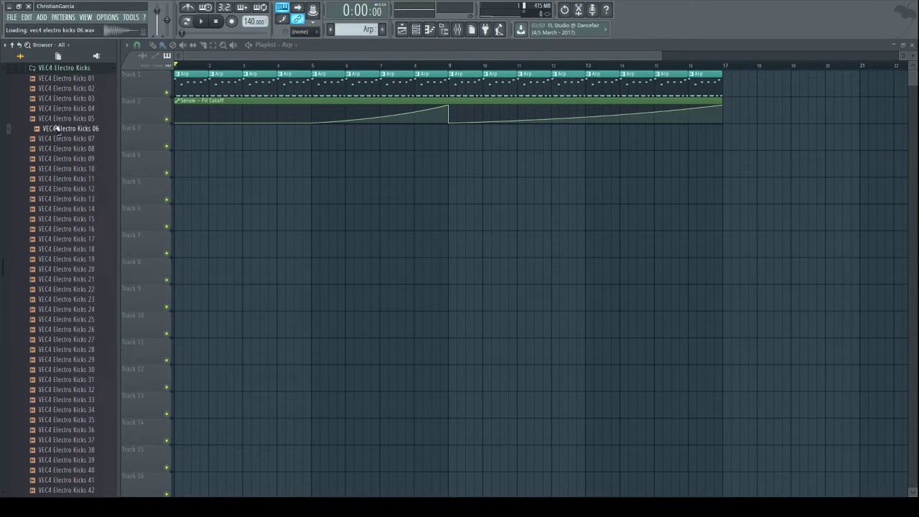
click(61, 88)
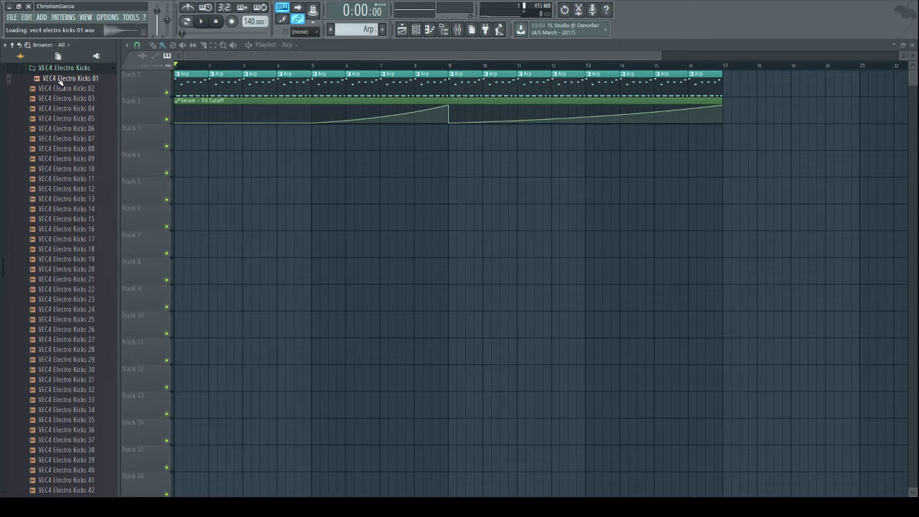
- Preview VEC4 Electro Kicks 03, 06, 08, 11, 19 and 21 and come back to 01
click(61, 98)
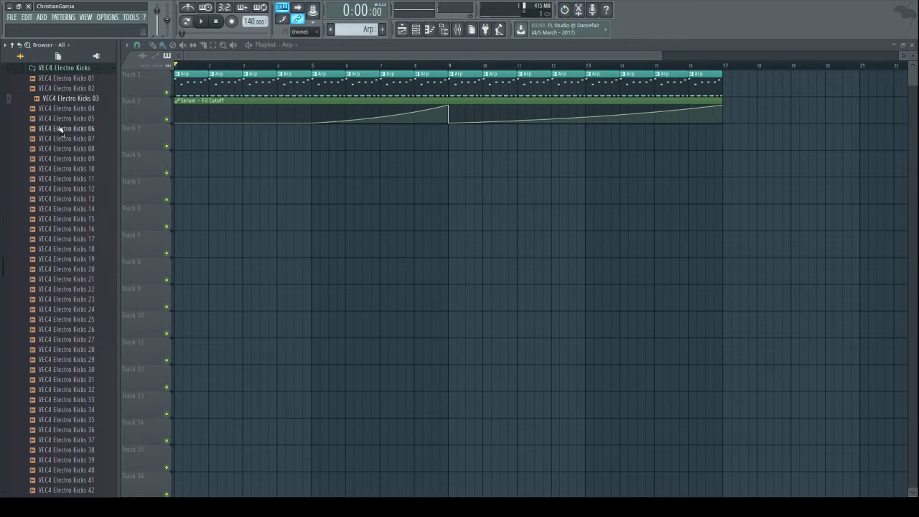
click(59, 128)
click(59, 149)
click(58, 178)
click(52, 259)
click(52, 279)
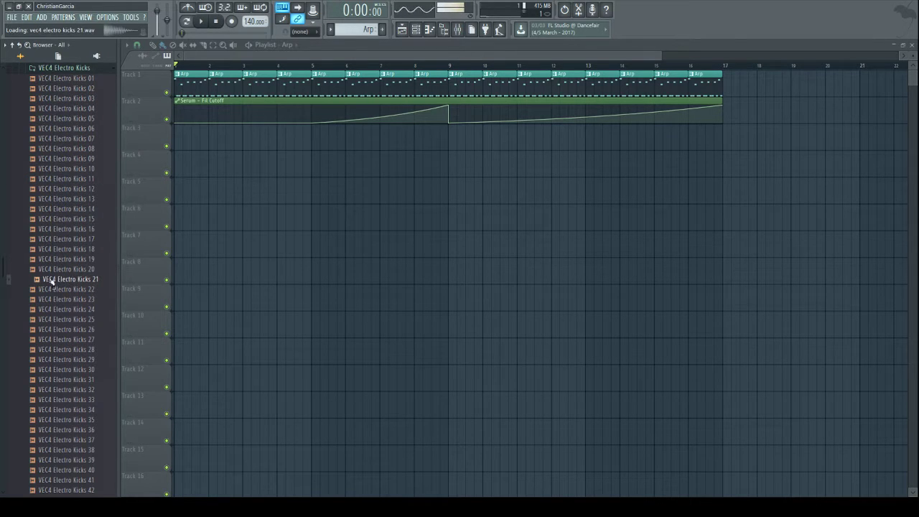
click(82, 80)
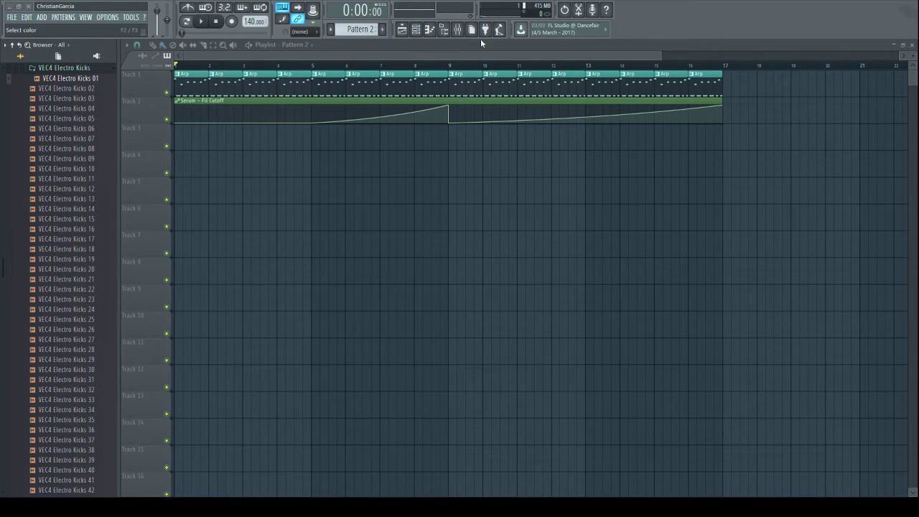
- Load VEC4 Electro Kicks 01 as a channel above Arp in a new pattern named Kick, with a hit on every beat
click(415, 28)
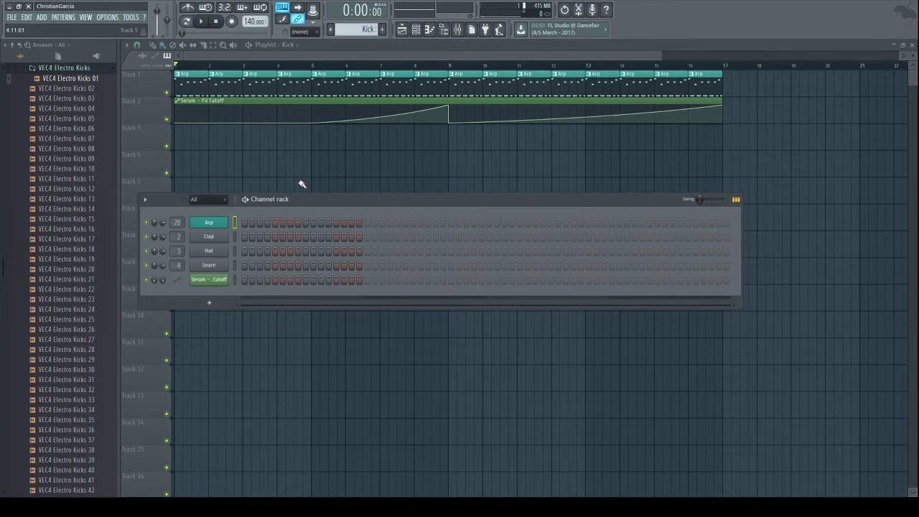
drag(85, 81, 113, 116)
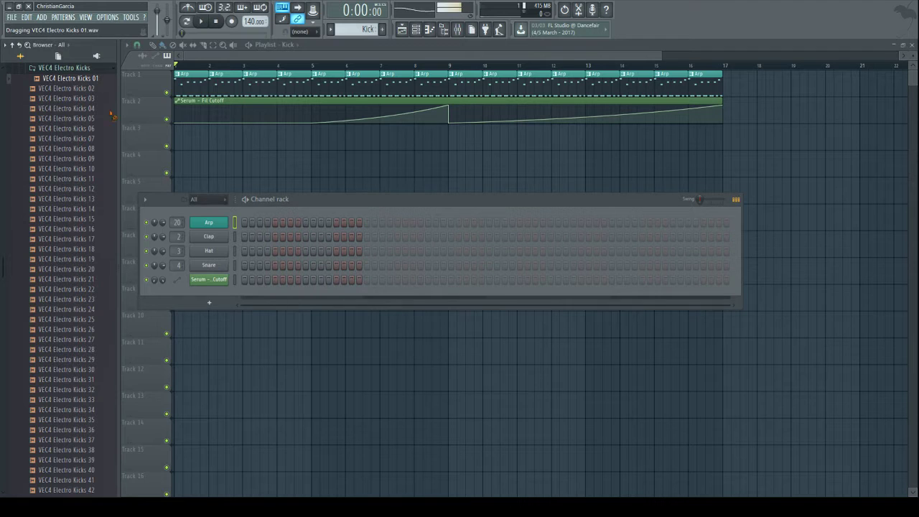
drag(212, 217, 221, 224)
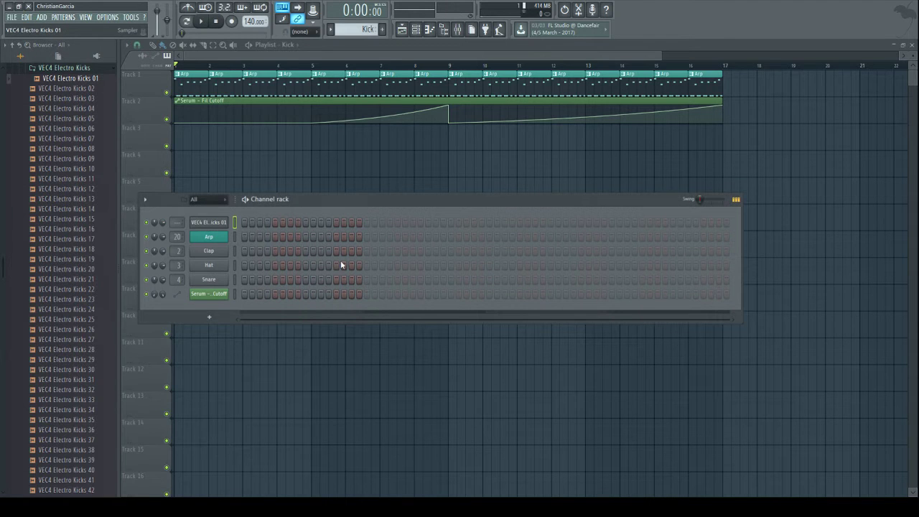
key(F7)
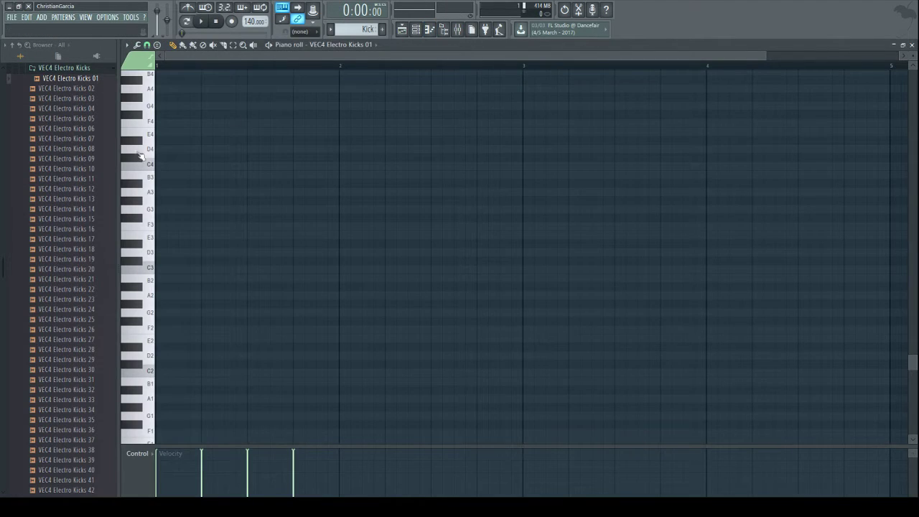
- Fill Track 3 with Kick pattern clips from bar 1 to bar 16, leave bars 8 and 16 empty, and play the song
click(402, 29)
mouse_move(387, 142)
mouse_down()
mouse_move(173, 128)
mouse_move(720, 129)
mouse_up()
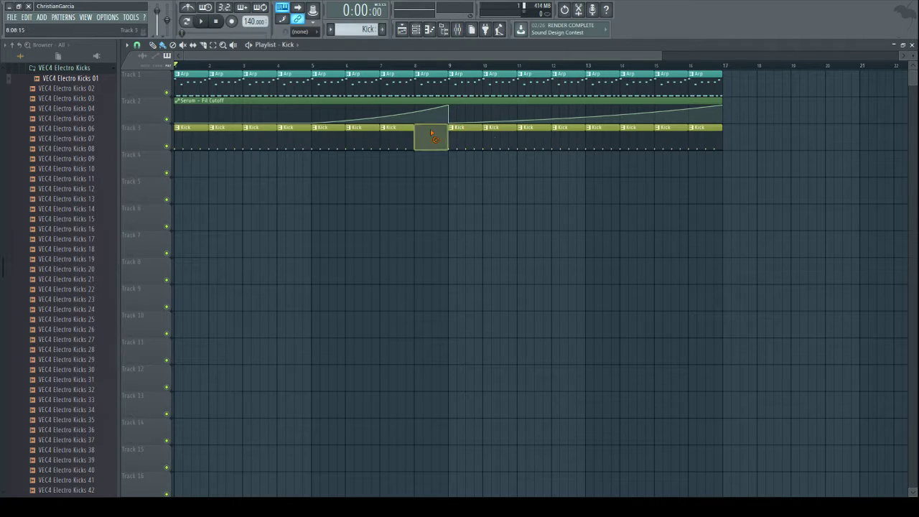
click(203, 21)
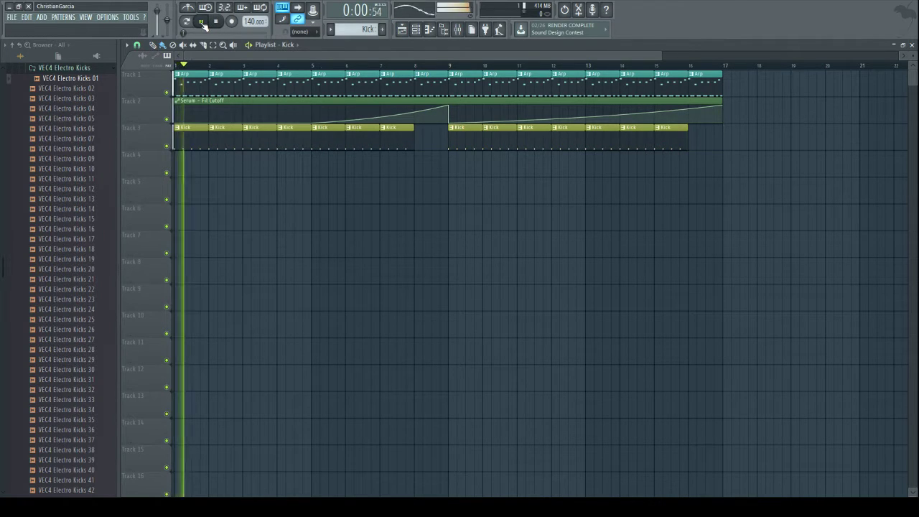
- Route the kick channel to mixer insert 1 and name that insert Kick with a yellow color
click(463, 29)
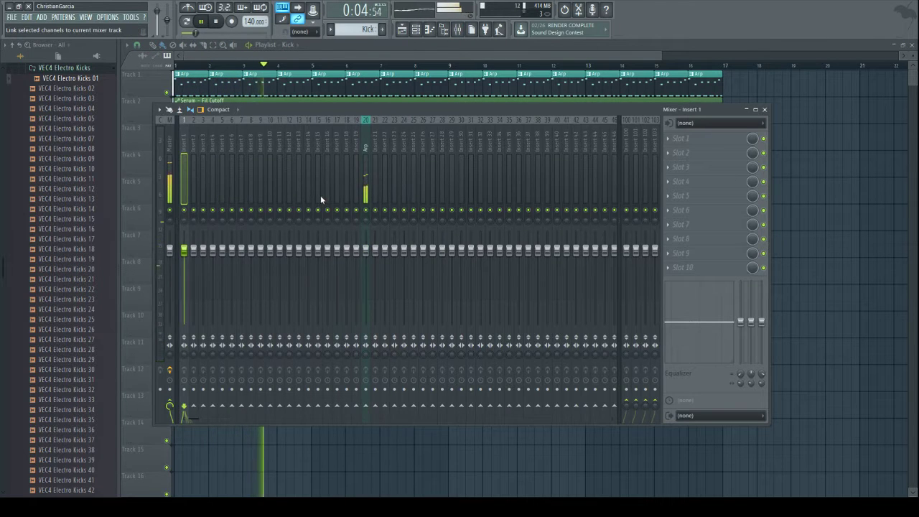
key(ctrl+l)
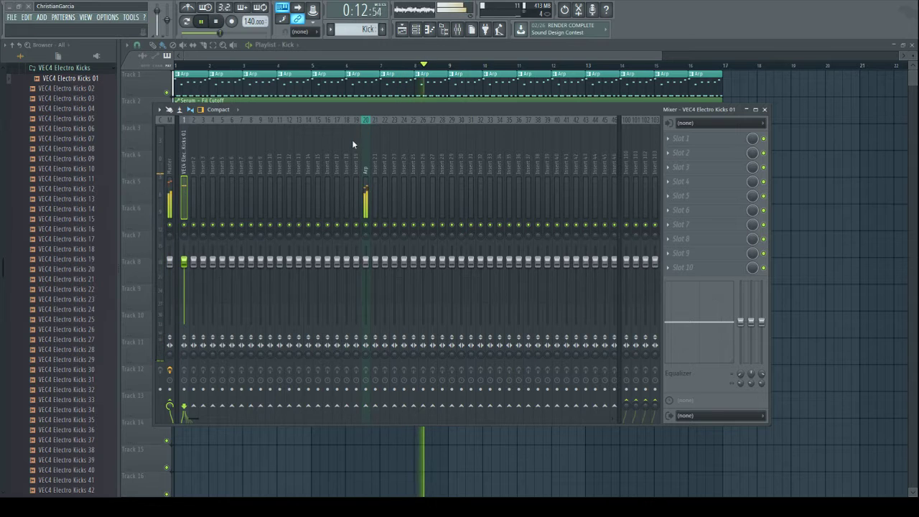
key(ctrl+l)
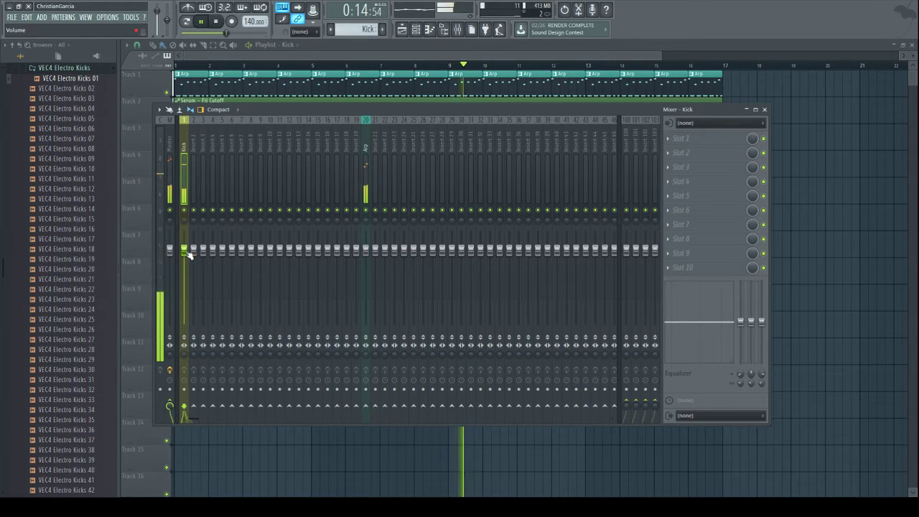
- Balance the mix by lowering the Kick fader to about -4.0 dB and the Arp fader a little further below it
click(365, 249)
drag(366, 255, 365, 263)
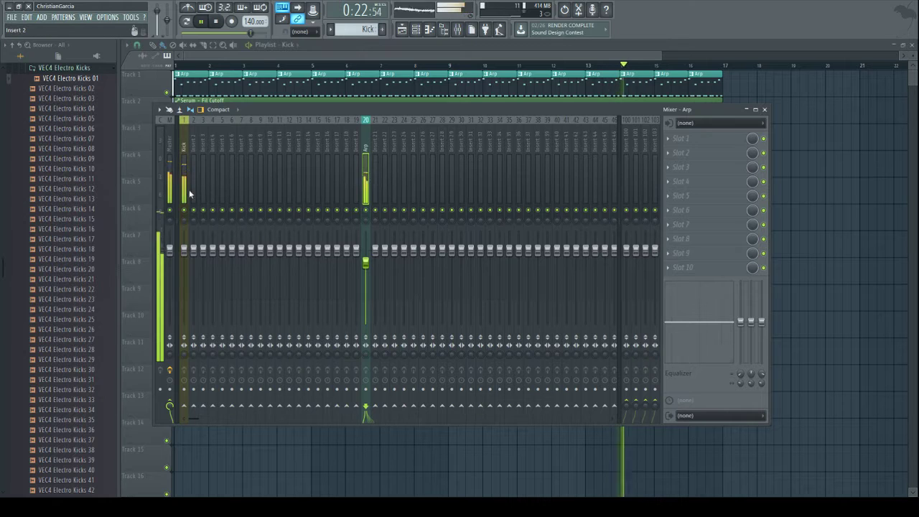
click(184, 250)
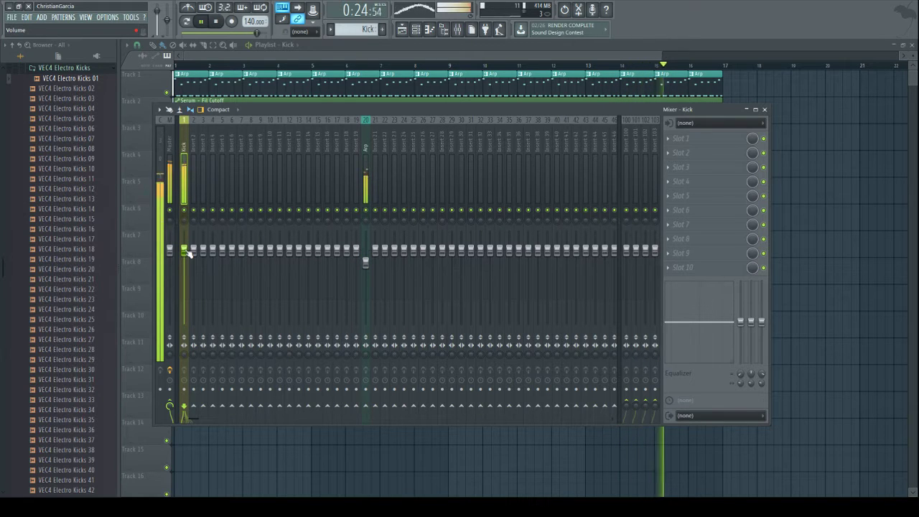
drag(185, 250, 185, 263)
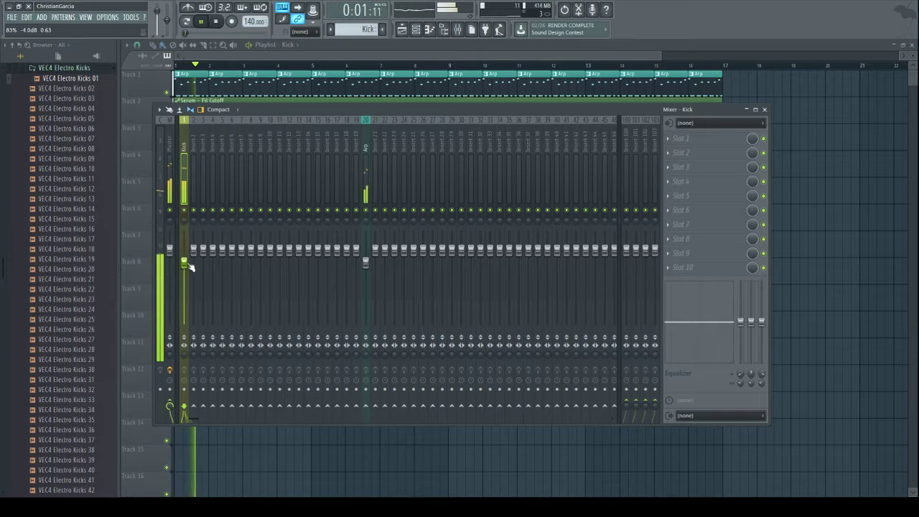
drag(365, 263, 365, 275)
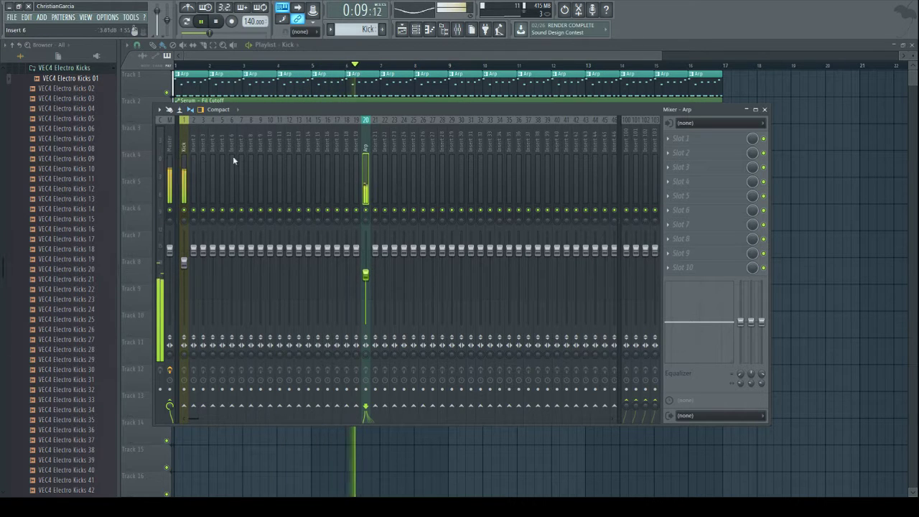
- Rename the VEC4 Electro Kicks 01 channel to Kick and color it yellow
key(F6)
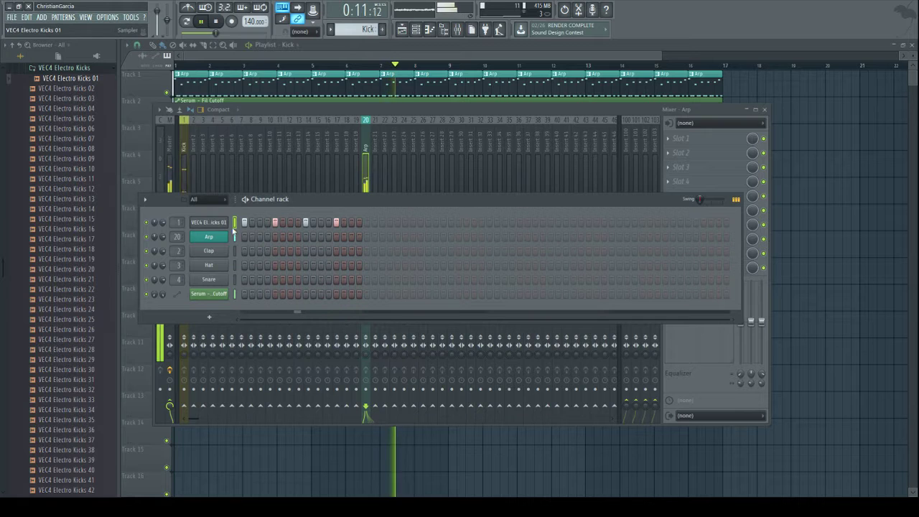
click(252, 238)
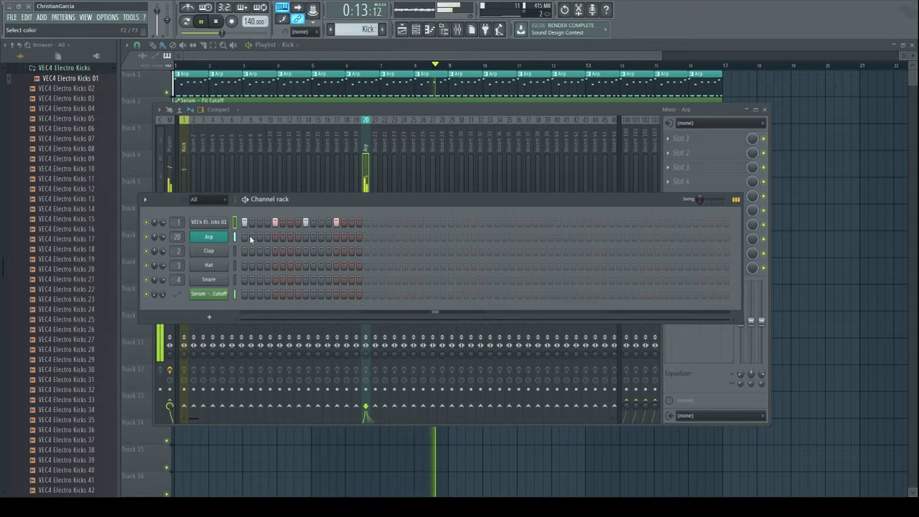
click(401, 221)
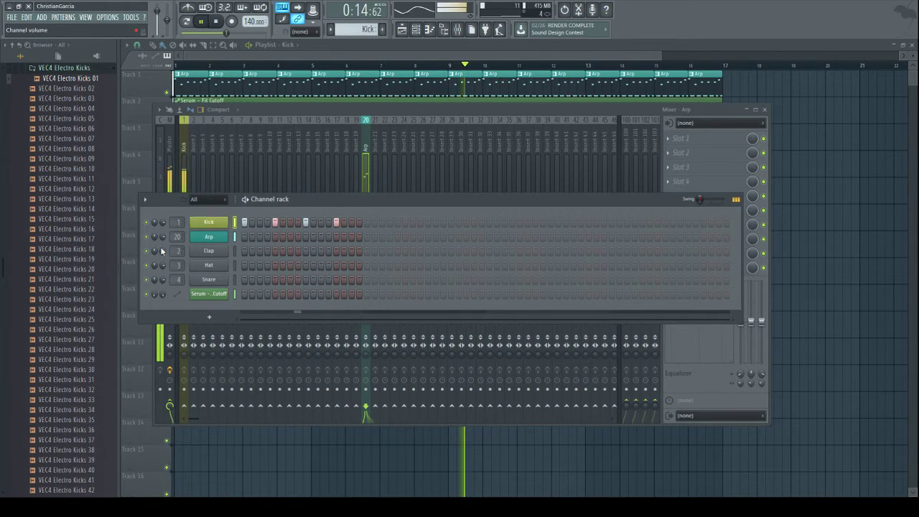
- Clone the Kick channel and rename the copy Sidechain with a white color
right_click(206, 225)
click(248, 304)
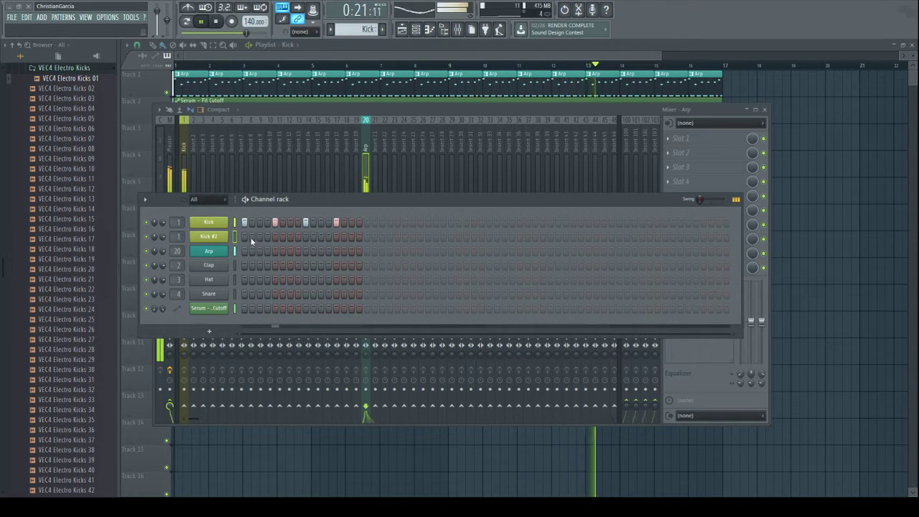
click(442, 215)
key(Return)
scroll(371, 30, down, 2)
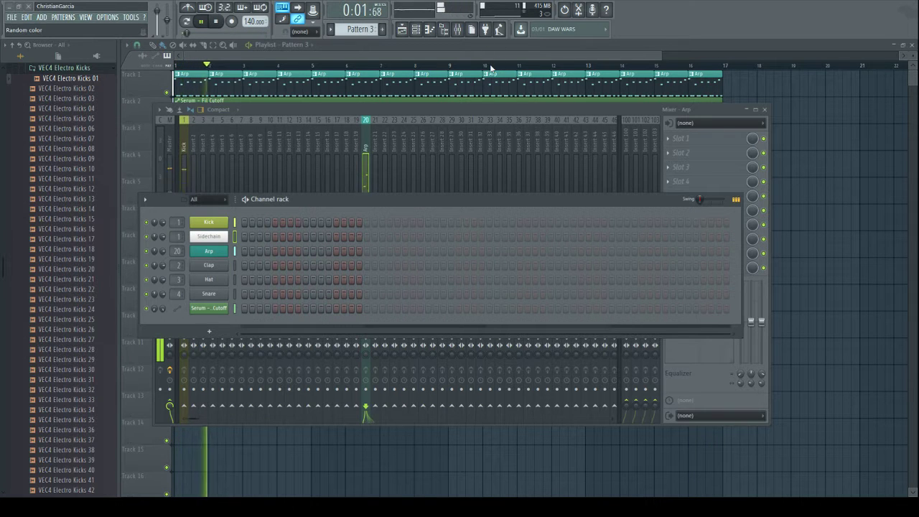
- Name the new pattern Sidechain and paste the kick's every-beat hits into the Sidechain channel
key(Return)
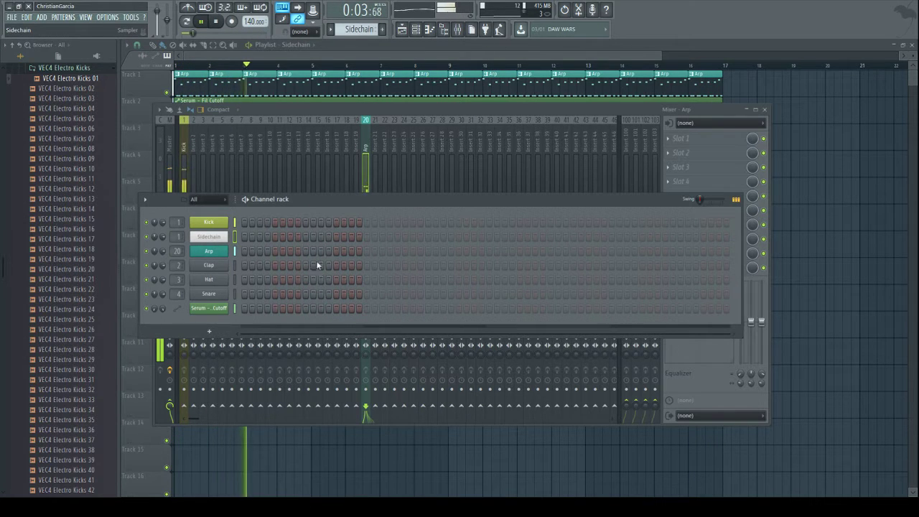
key(ctrl+v)
key(F7)
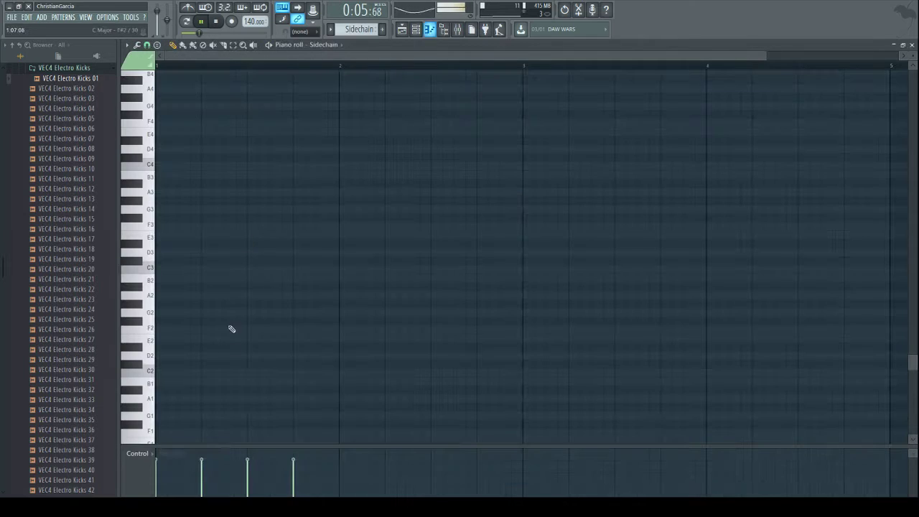
click(403, 32)
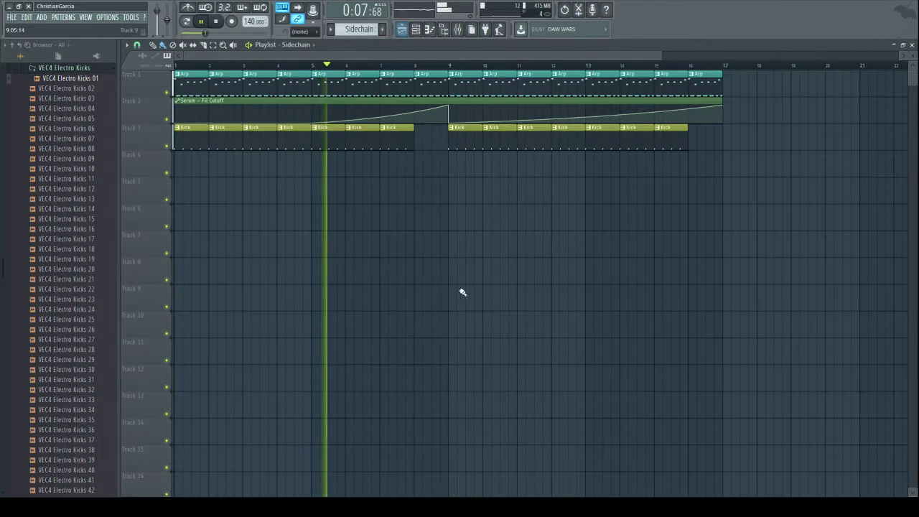
click(457, 164)
mouse_move(441, 167)
mouse_down()
mouse_move(58, 165)
mouse_move(372, 177)
mouse_up()
right_click(465, 167)
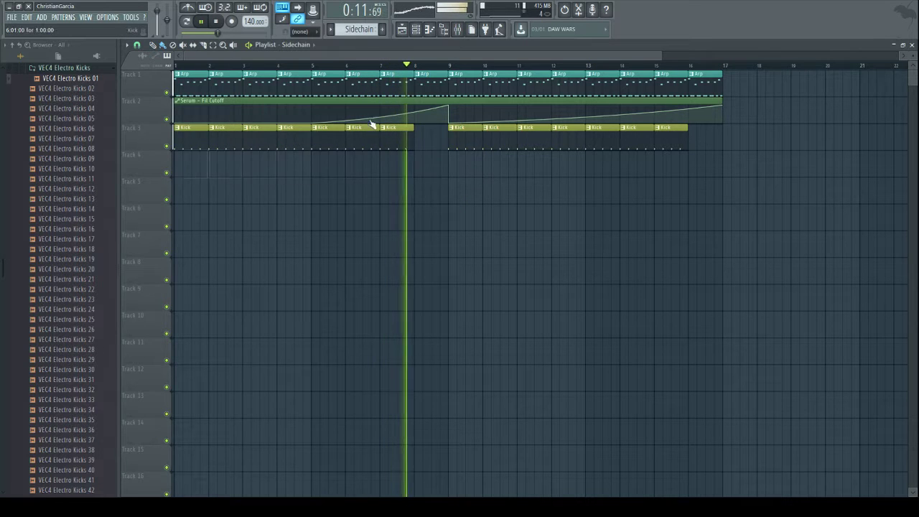
- Route the Sidechain channel to mixer insert 2
click(458, 29)
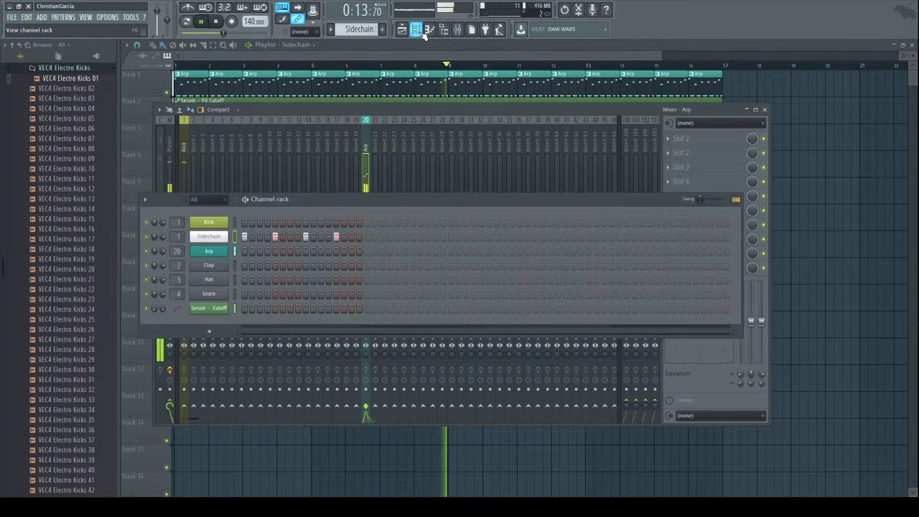
click(193, 179)
key(ctrl+l)
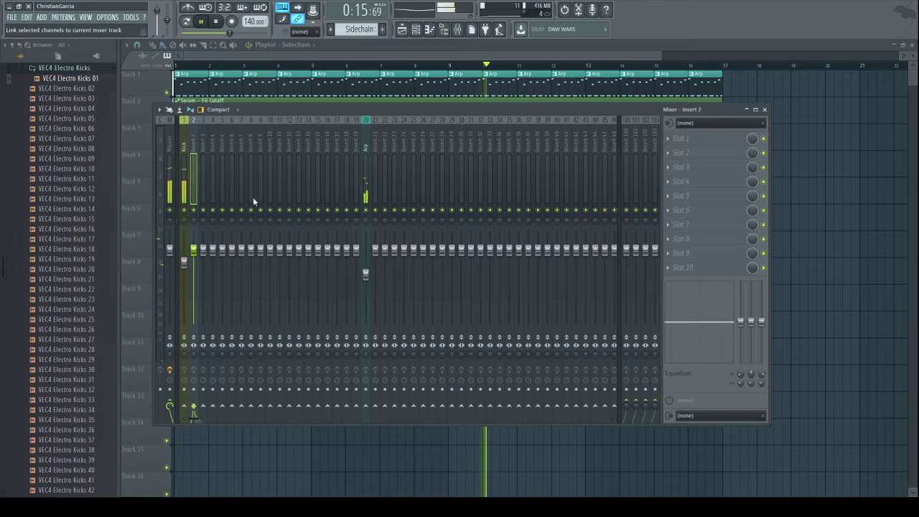
- Lower the Sidechain insert's volume fader and load Fruity peak controller in its first effect slot
drag(193, 250, 193, 264)
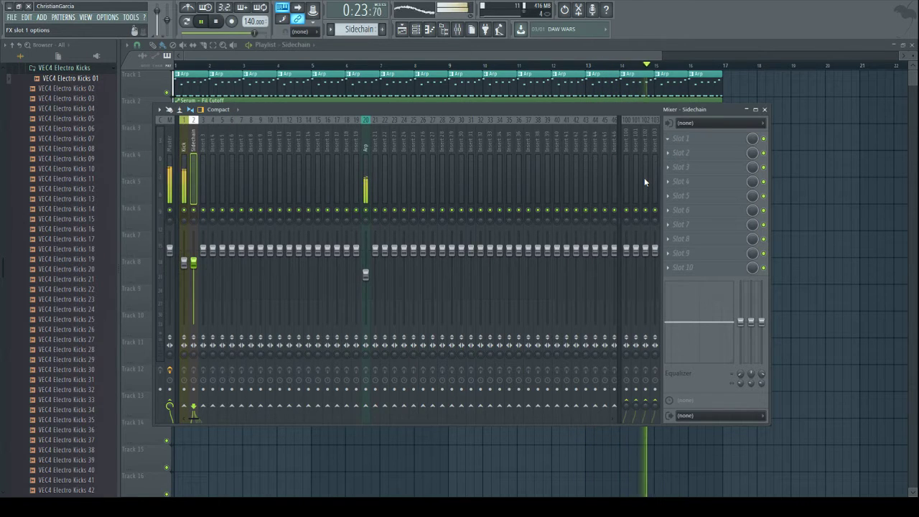
click(626, 91)
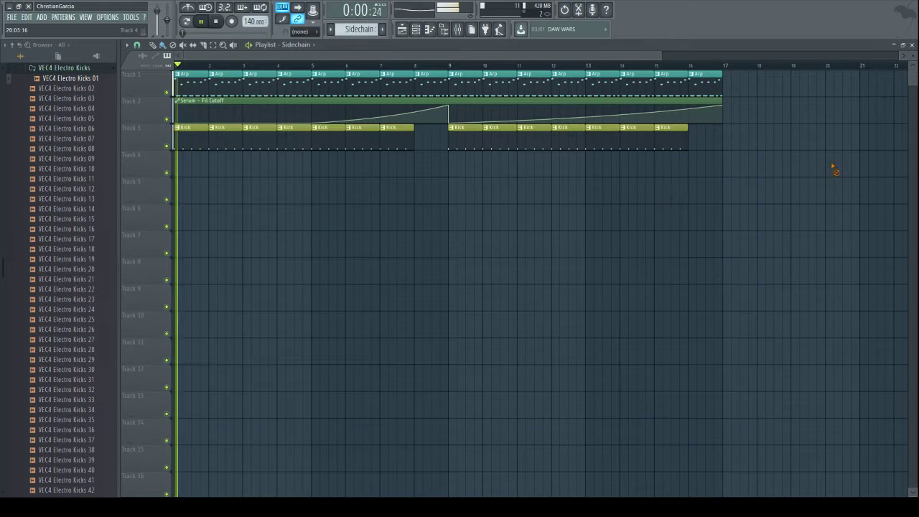
- Fill Track 4 of the playlist with Sidechain pattern clips across bars 1 to 16
drag(660, 161, 180, 157)
click(702, 160)
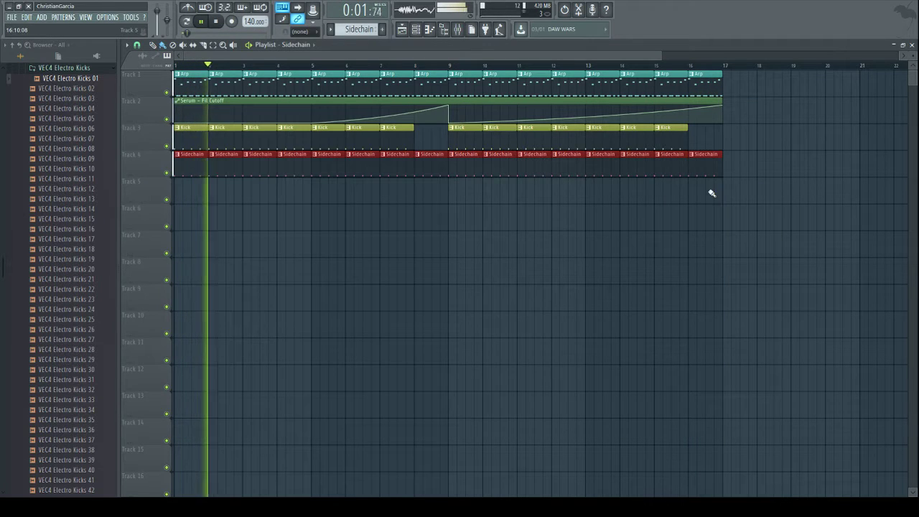
- Add Fruity Stereo Enhancer to the Arp insert and set the Sidechain peak controller's peak tension to -66%
click(457, 29)
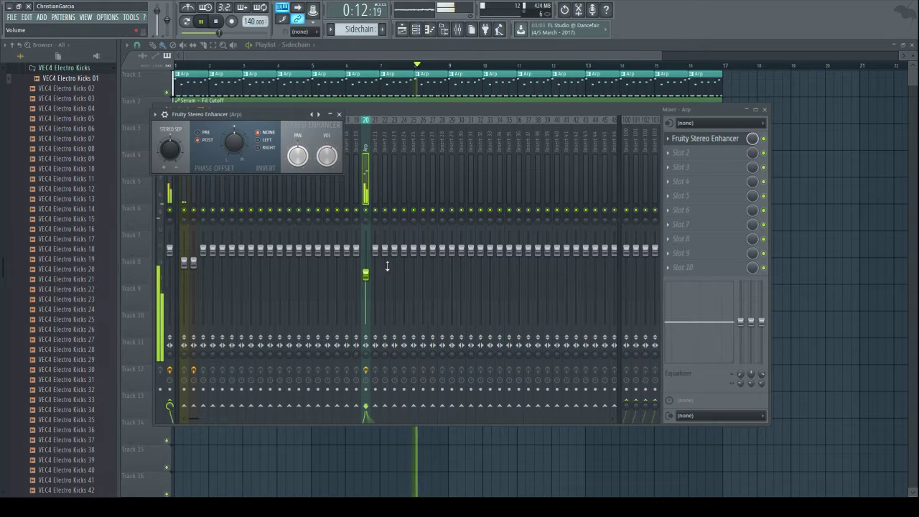
click(196, 196)
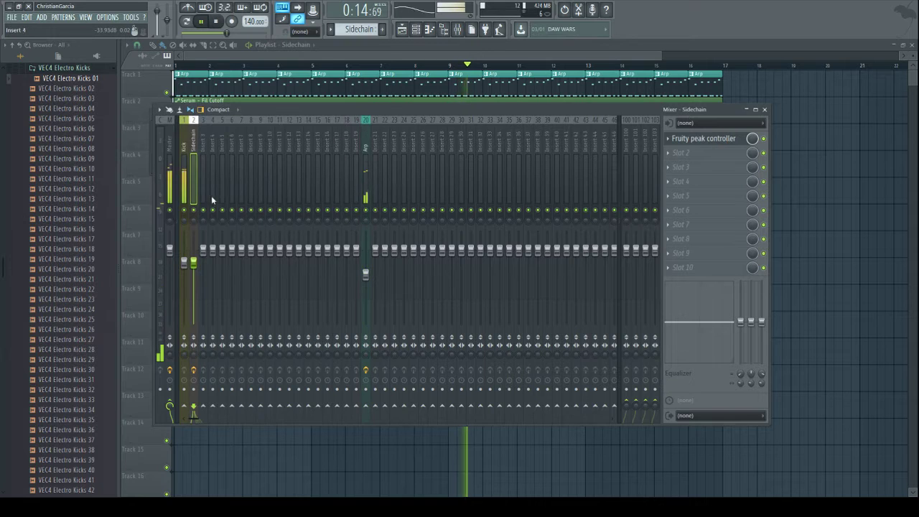
click(696, 140)
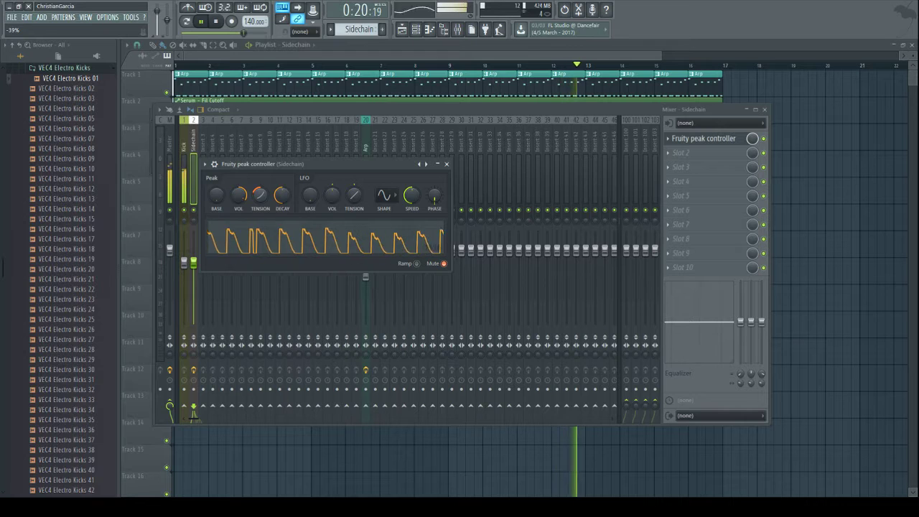
right_click(829, 194)
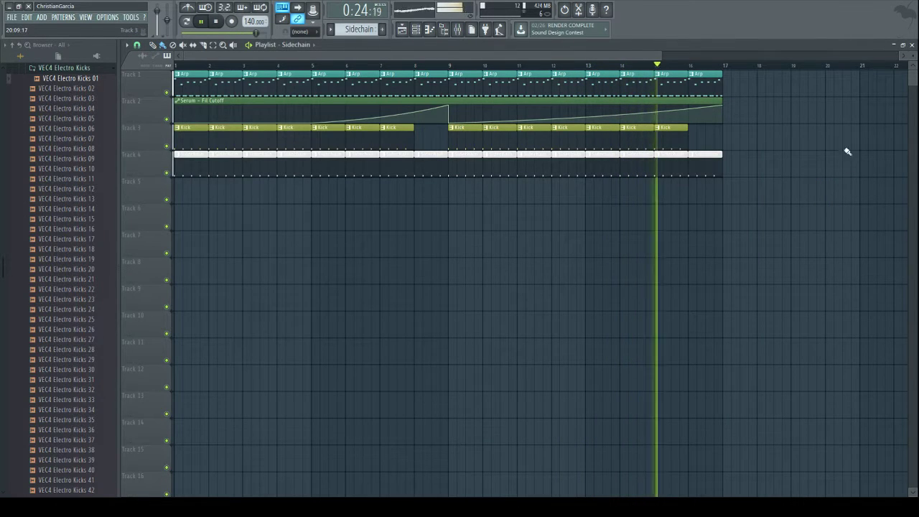
key(F9)
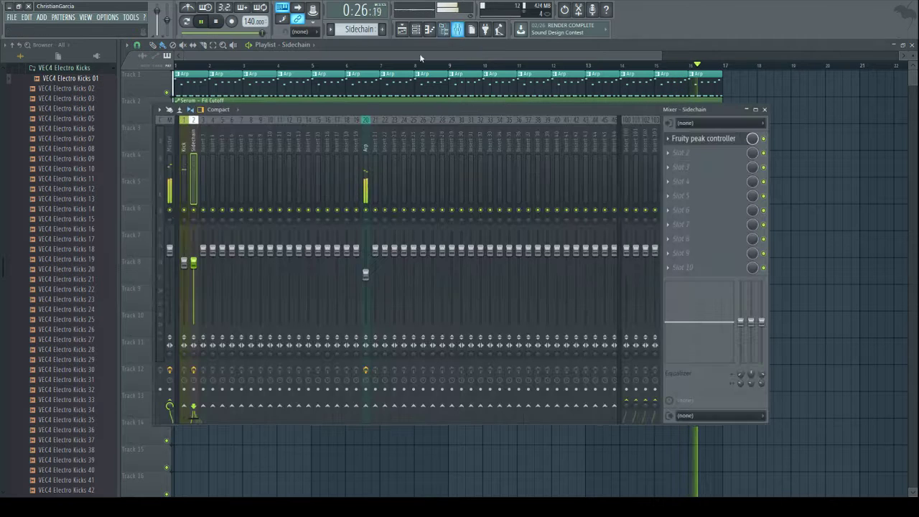
click(723, 138)
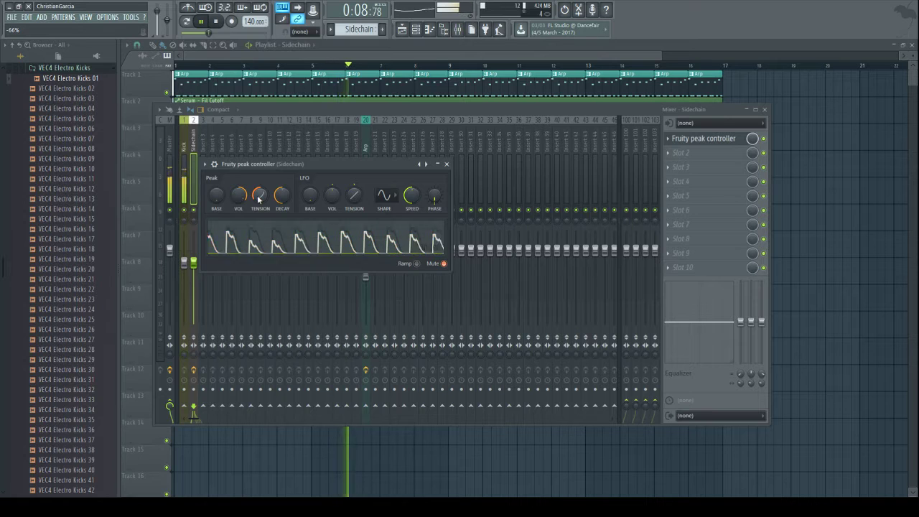
- Add Fruity parametric EQ 2 to the Kick insert, boosting band 2 near 134 Hz and slightly cutting bands 5 and 7
click(188, 198)
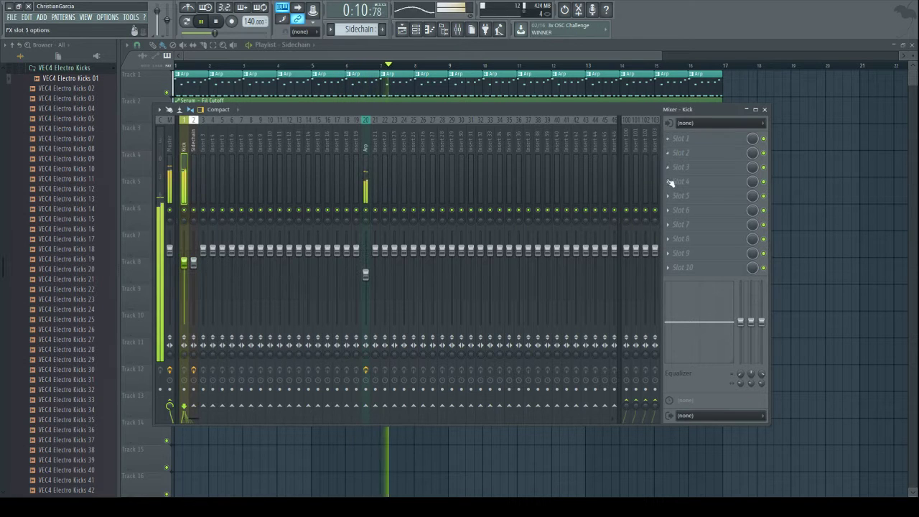
click(635, 85)
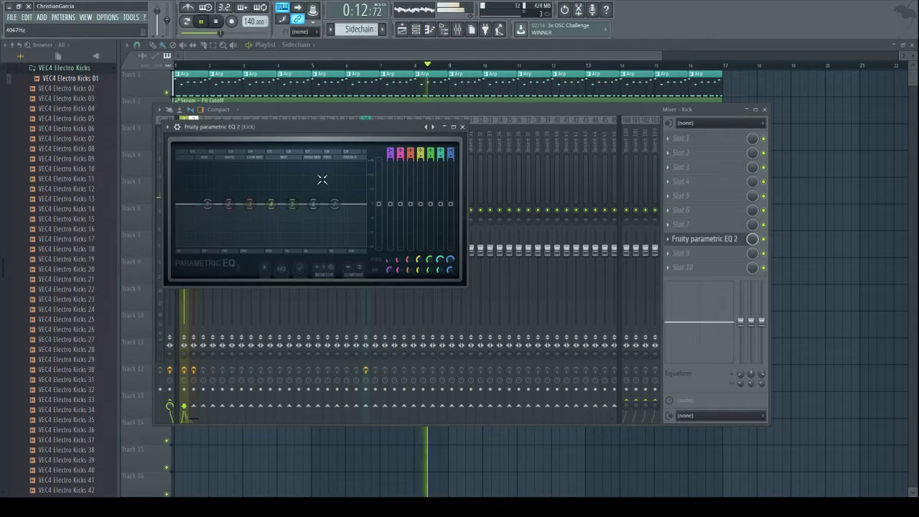
drag(337, 210, 331, 213)
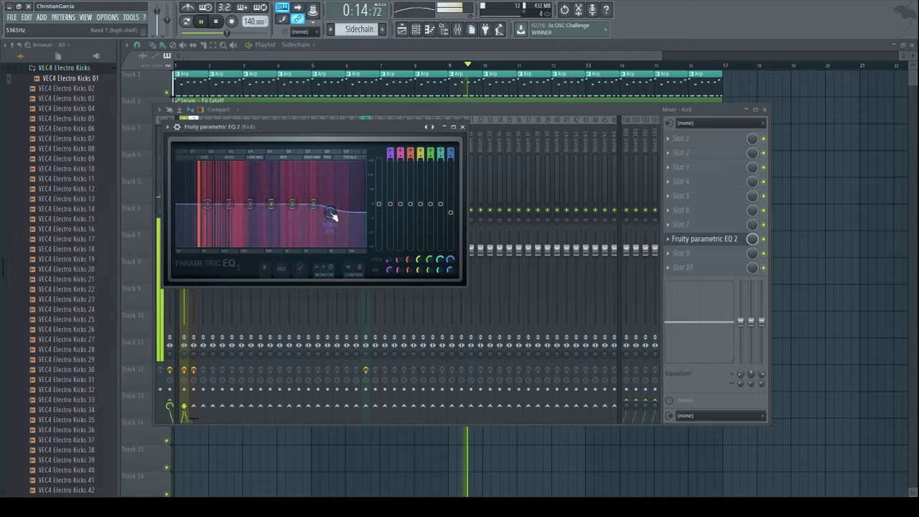
drag(229, 204, 228, 199)
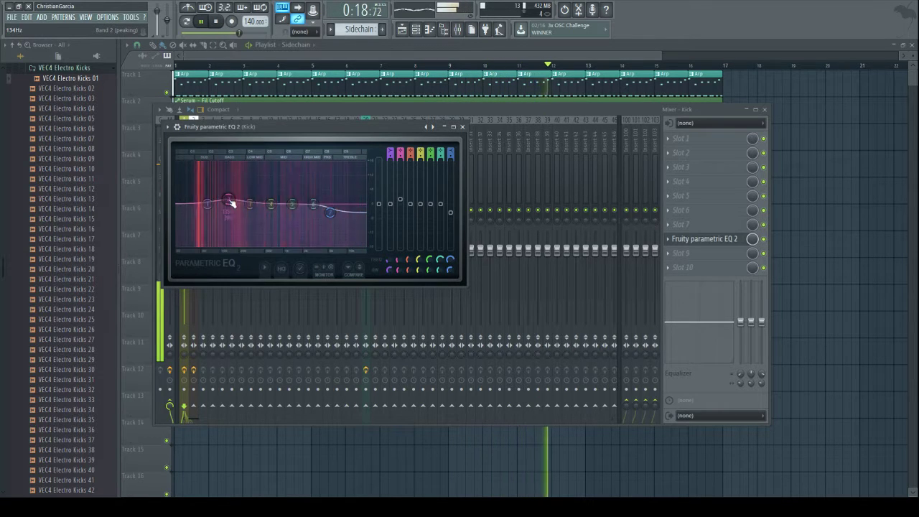
drag(293, 204, 292, 209)
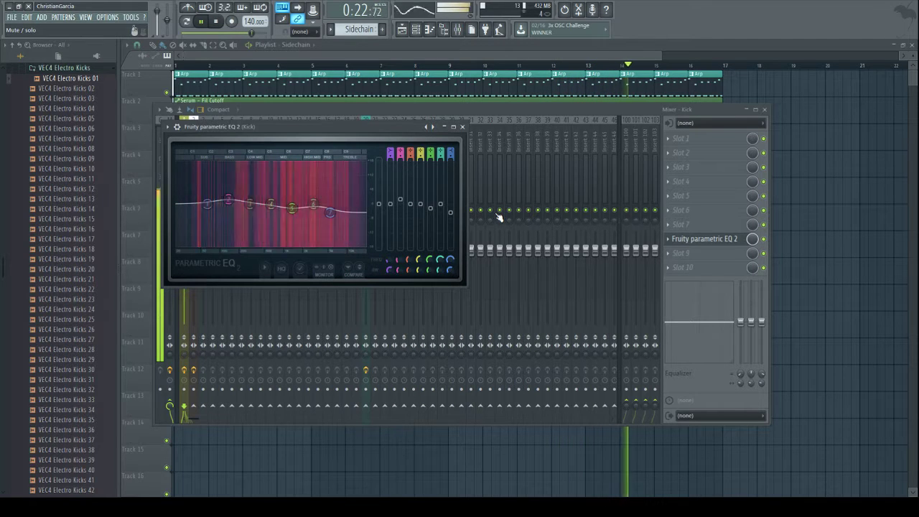
click(499, 56)
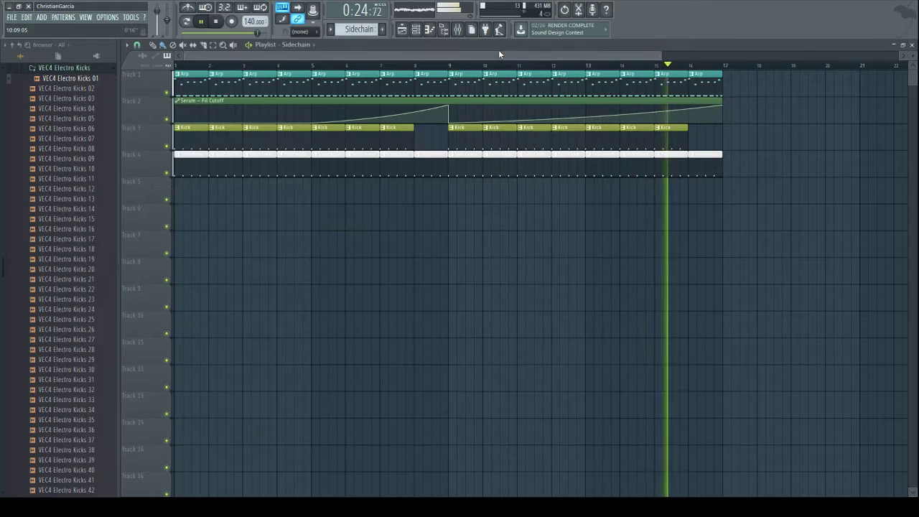
- Browse to the VDUB2 Claps folder inside the Vengeance Essential Dubstep Vol. 2 sample pack
scroll(68, 147, up, 6)
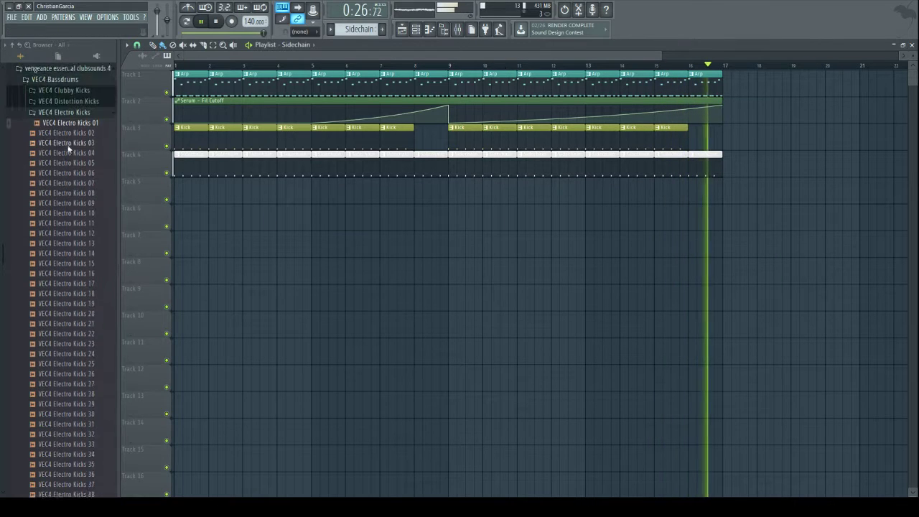
click(70, 95)
click(68, 84)
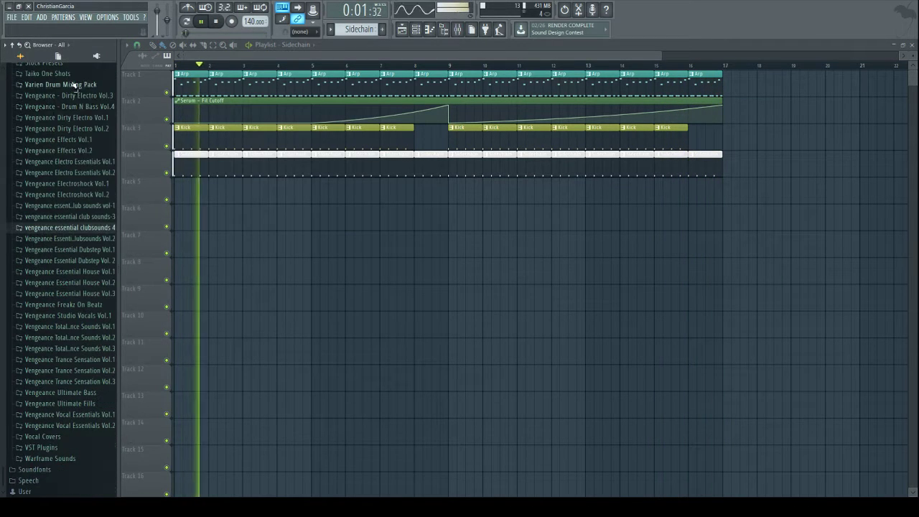
click(92, 260)
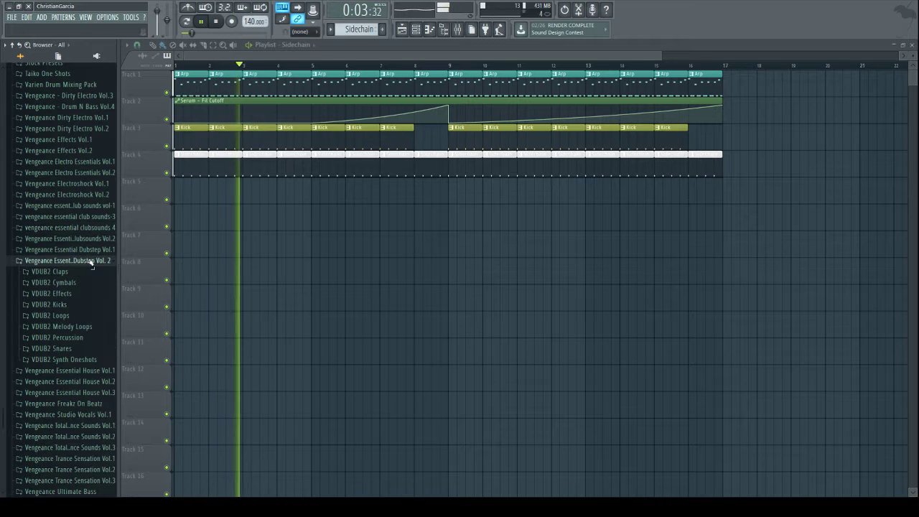
click(72, 281)
- Audition the clap samples from VDUB2 Clap 001 to 013 against the playing track, ending on Clap 012
click(61, 194)
click(59, 204)
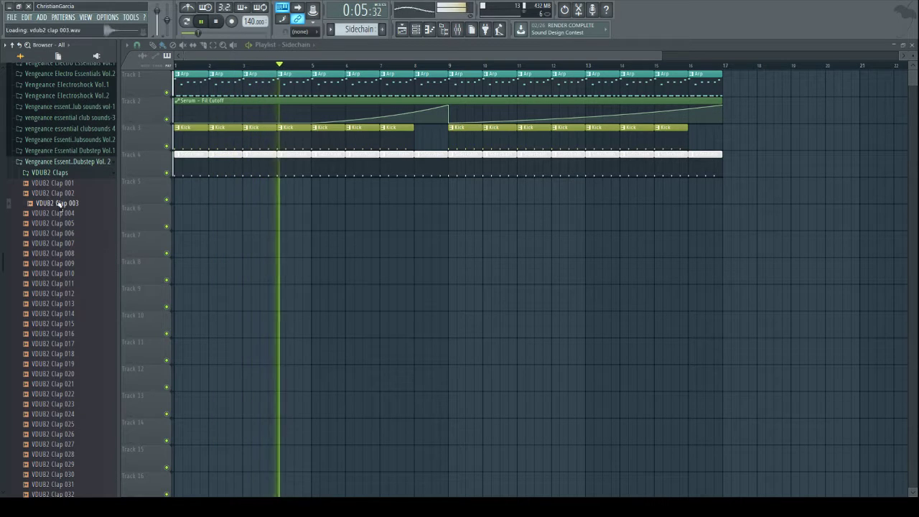
click(57, 213)
click(57, 223)
click(58, 233)
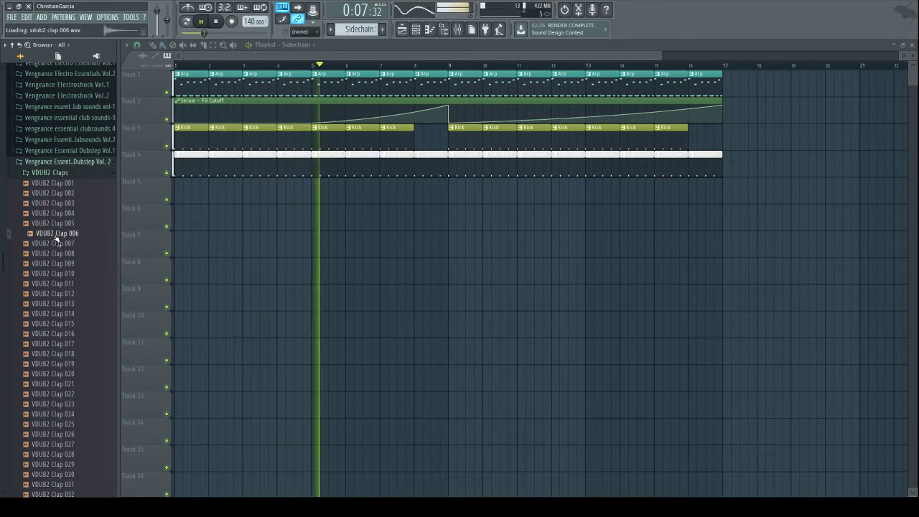
click(59, 243)
click(61, 254)
click(62, 245)
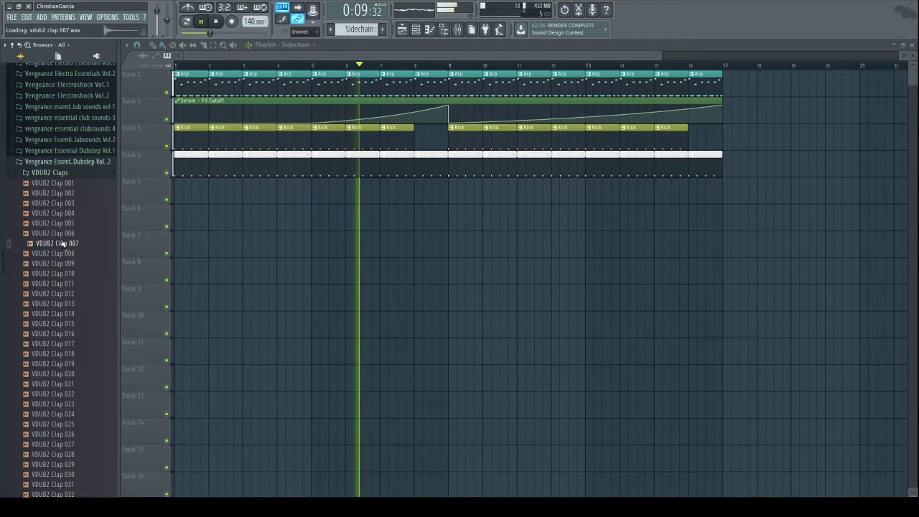
click(61, 254)
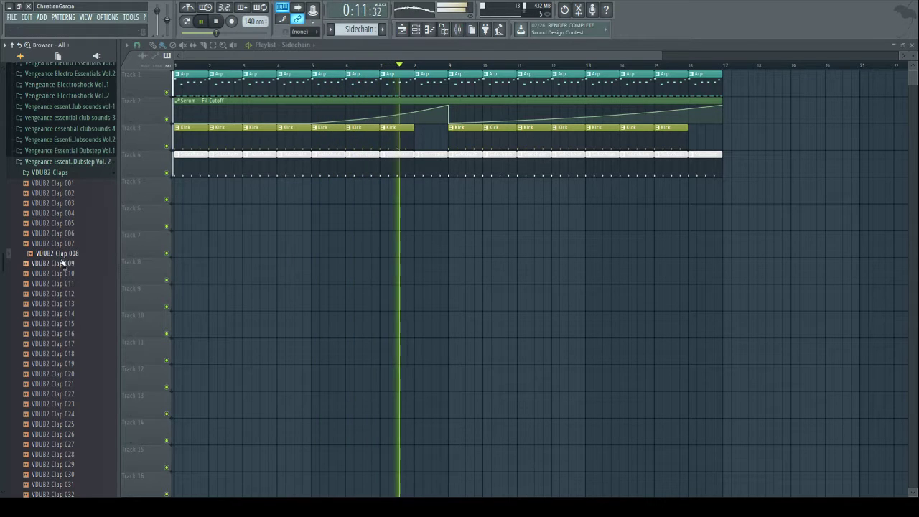
click(62, 264)
click(62, 274)
click(61, 284)
click(54, 194)
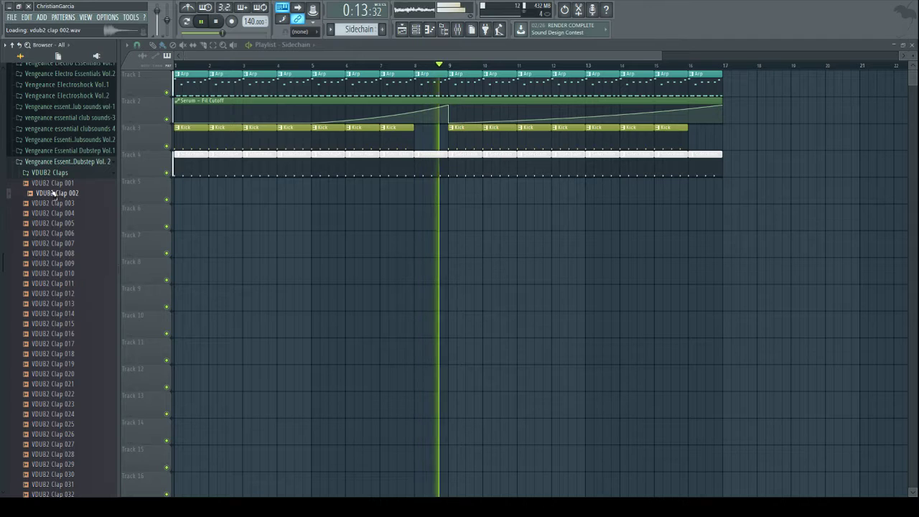
click(55, 184)
click(58, 204)
click(60, 214)
click(60, 223)
click(61, 233)
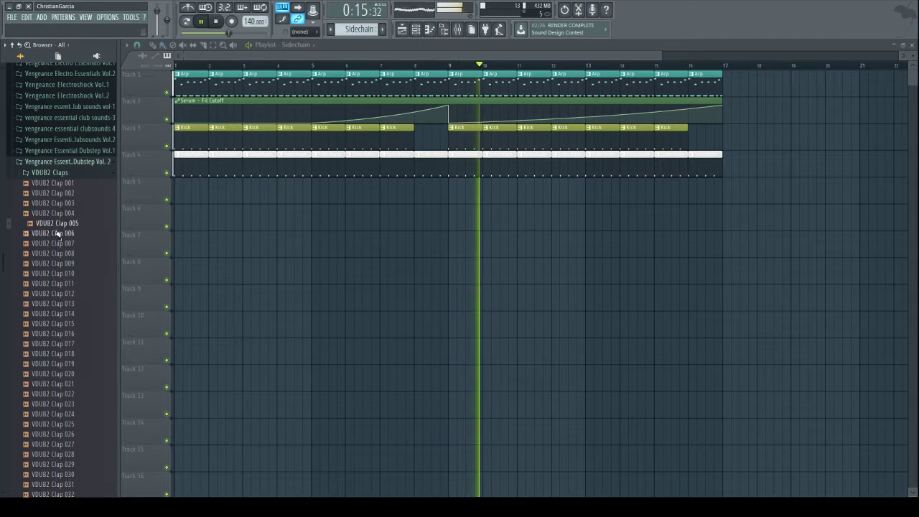
click(60, 243)
click(59, 254)
click(58, 263)
click(55, 274)
click(55, 283)
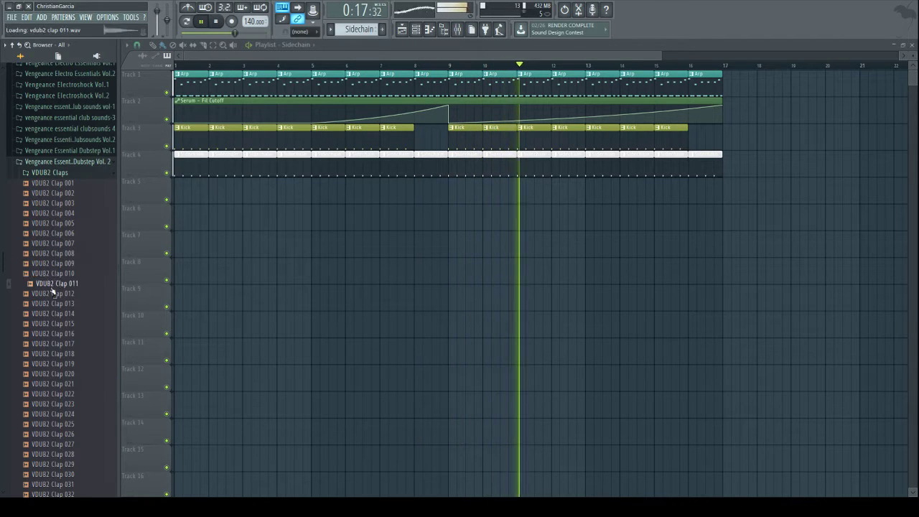
click(56, 294)
click(56, 303)
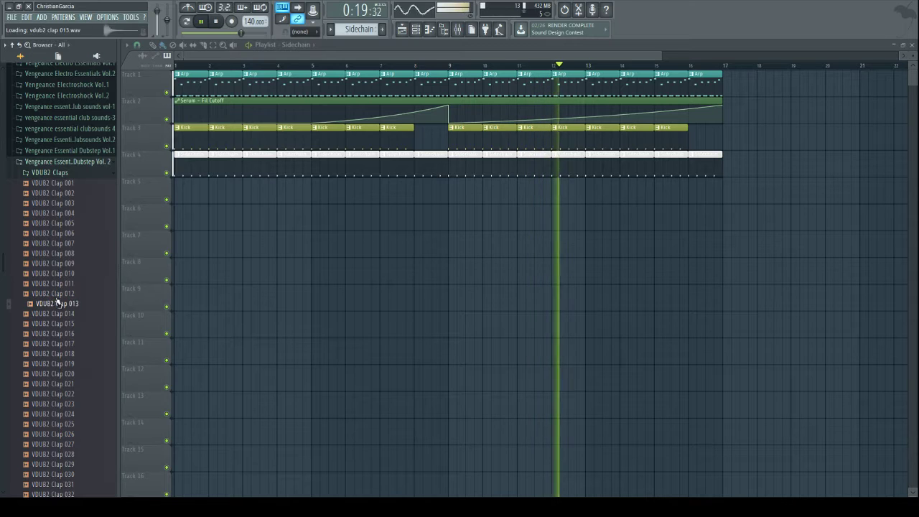
click(57, 294)
click(59, 274)
click(59, 283)
click(58, 294)
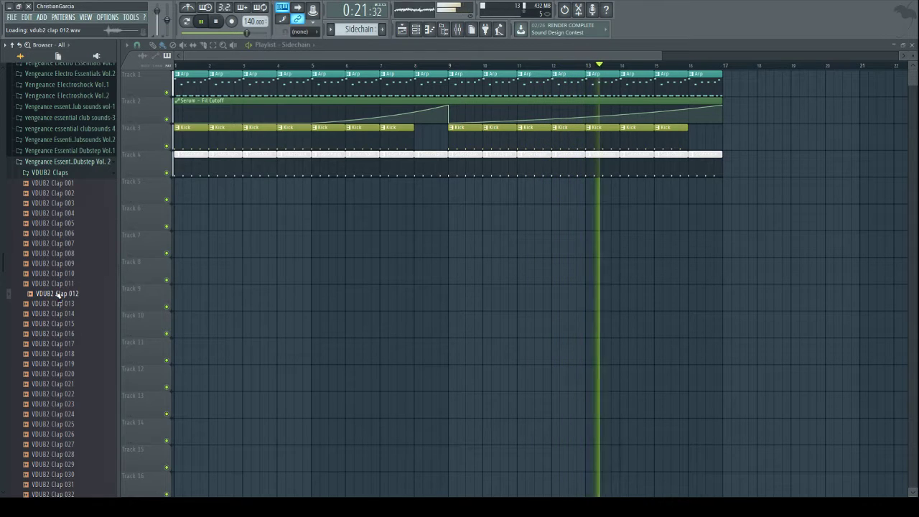
- Create a new pattern named Clap
click(382, 29)
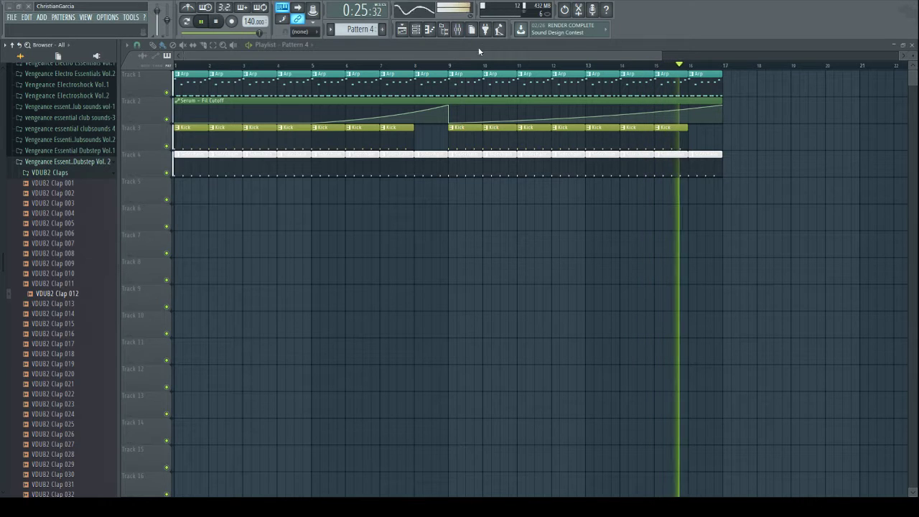
text(Clap)
key(Return)
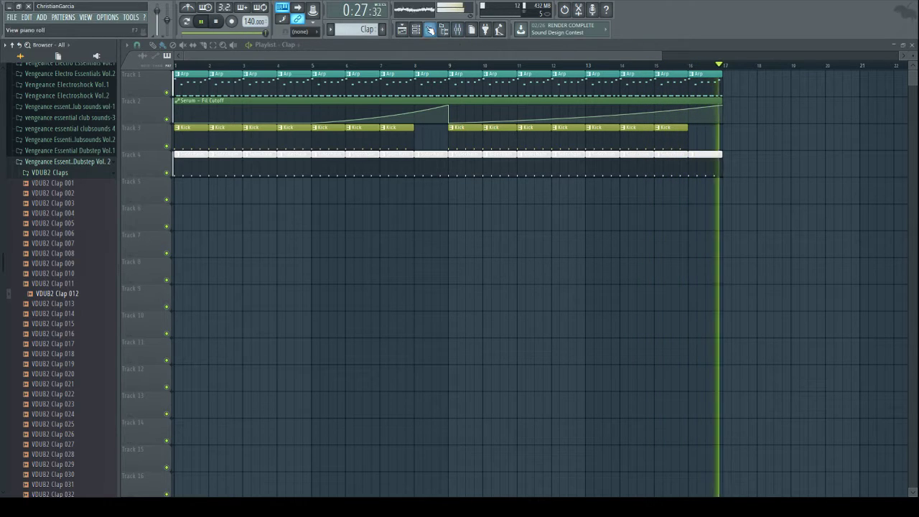
- Add VDUB2 Clap 012 as a channel below Sidechain, renaming it Clap and coloring it yellow
click(422, 31)
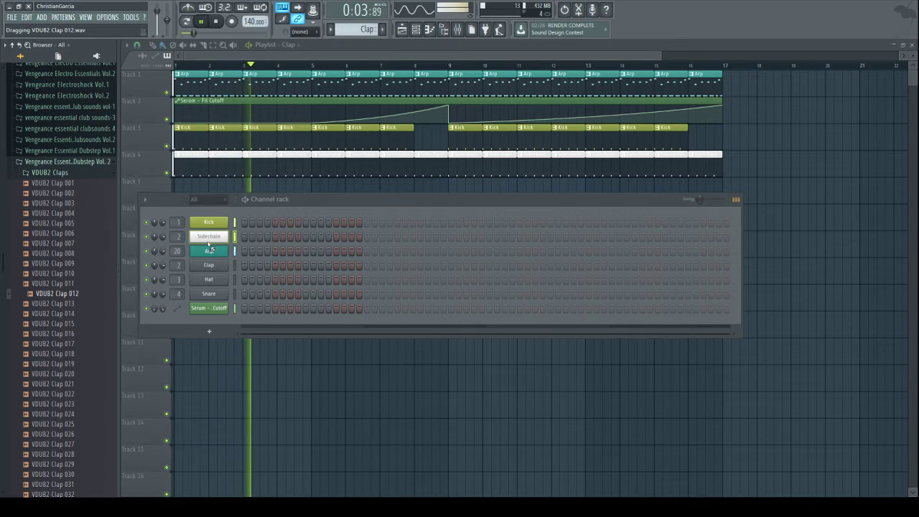
drag(209, 249, 210, 249)
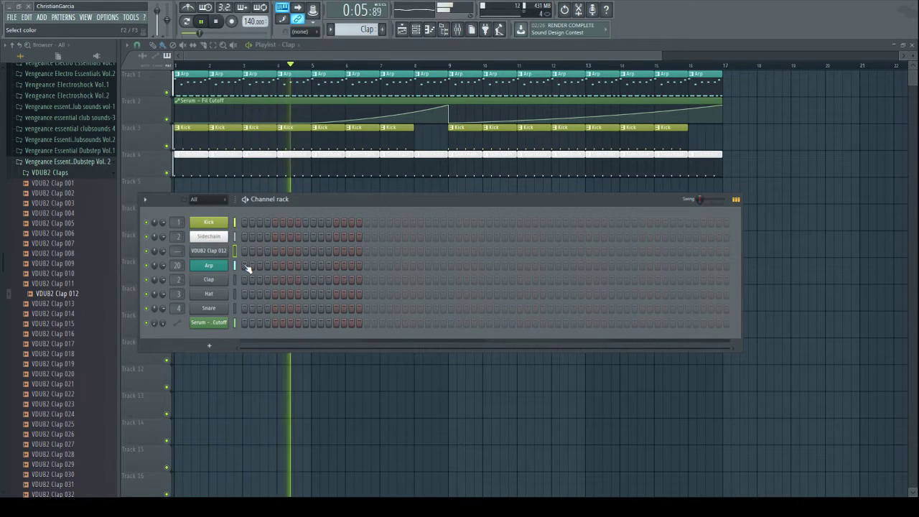
key(Return)
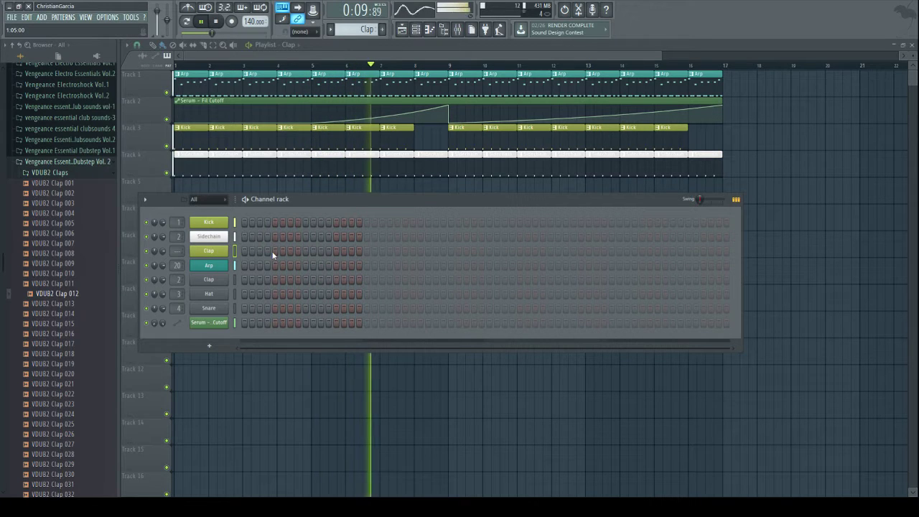
- Place clap hits on beats 2 and 4 and paint Clap clips on Track 5 across bars 9 to 16
click(337, 252)
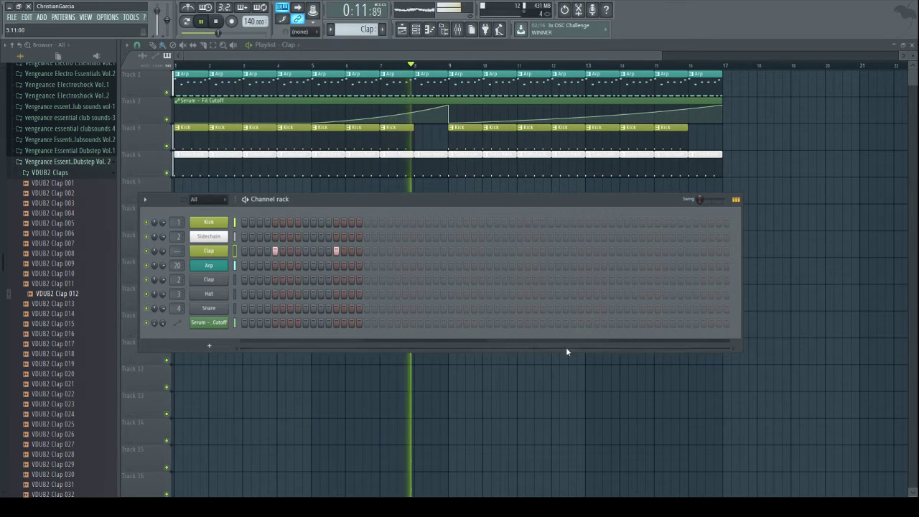
key(F6)
drag(455, 199, 697, 197)
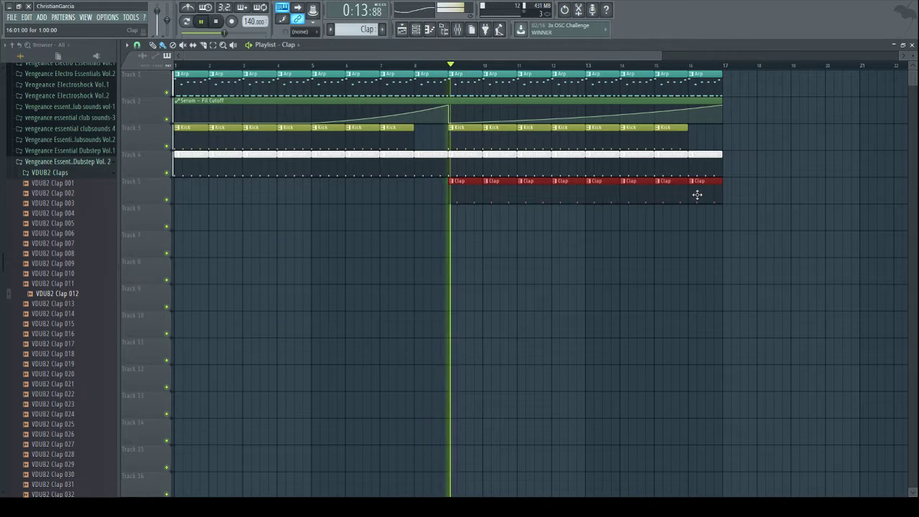
key(F6)
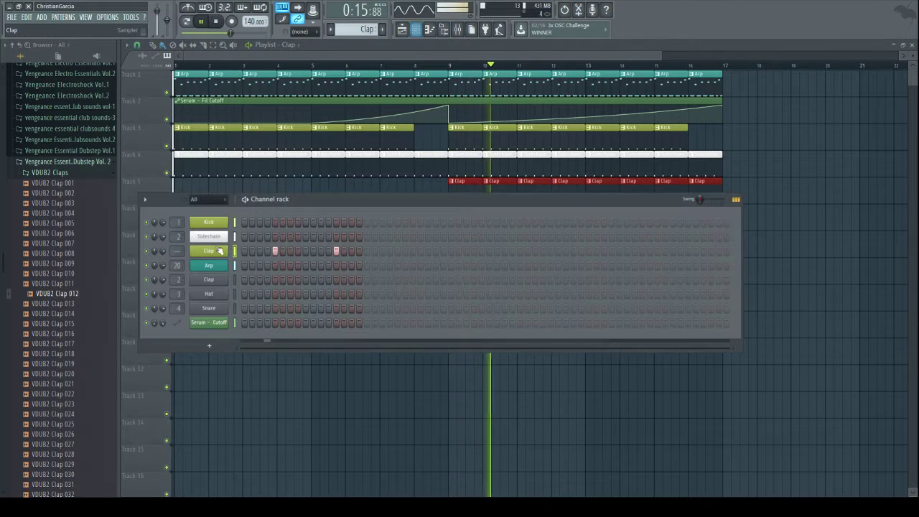
- Nudge both hits of the Clap pattern slightly ahead of their beats, with the first one at 1:04:22
key(F7)
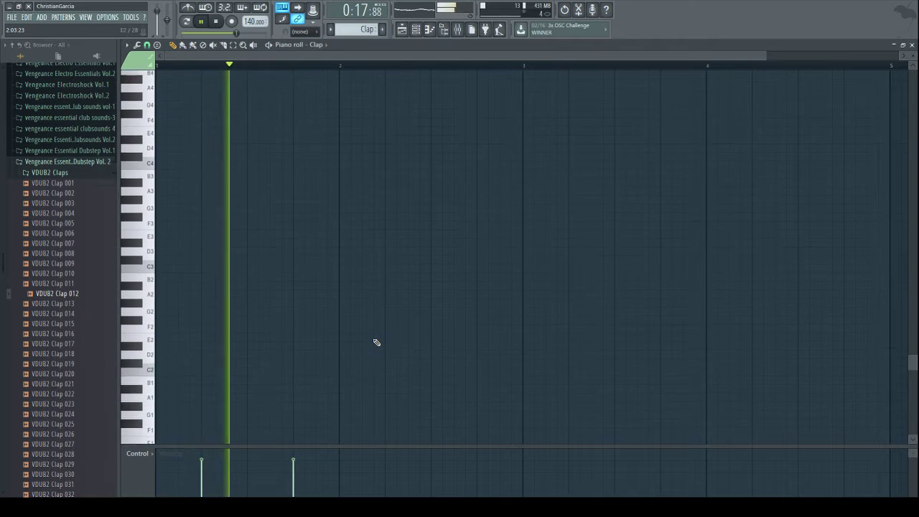
key(ctrl+a)
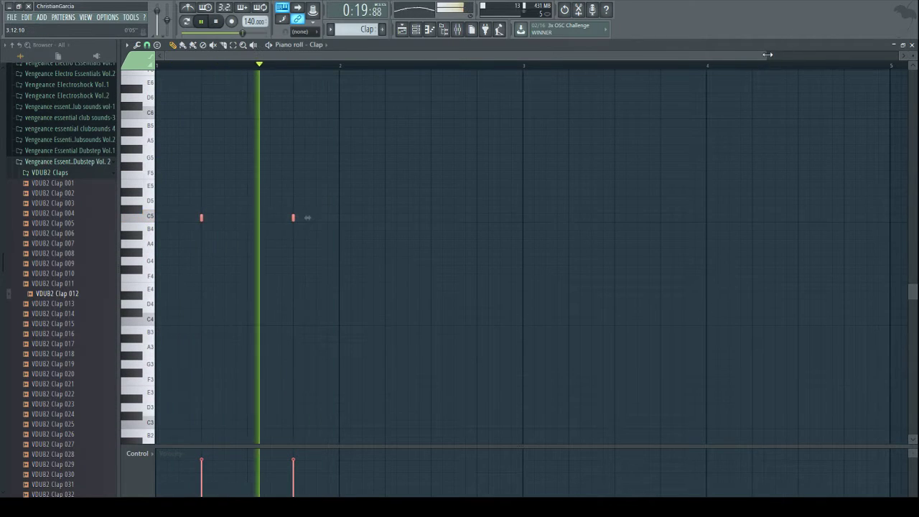
drag(766, 55, 362, 217)
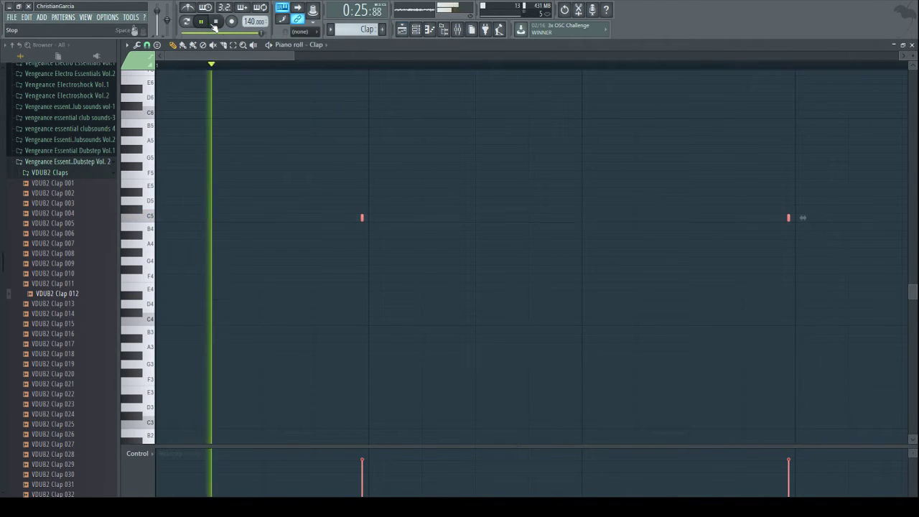
click(186, 21)
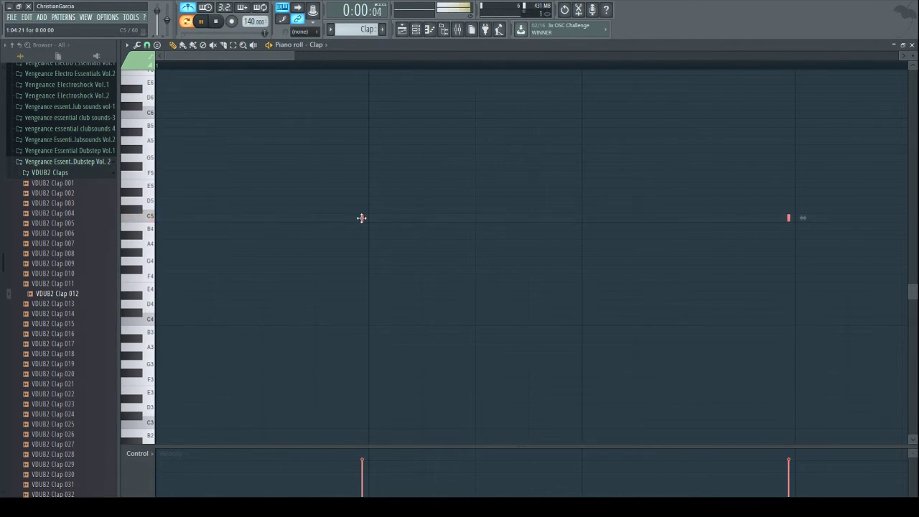
drag(362, 218, 363, 217)
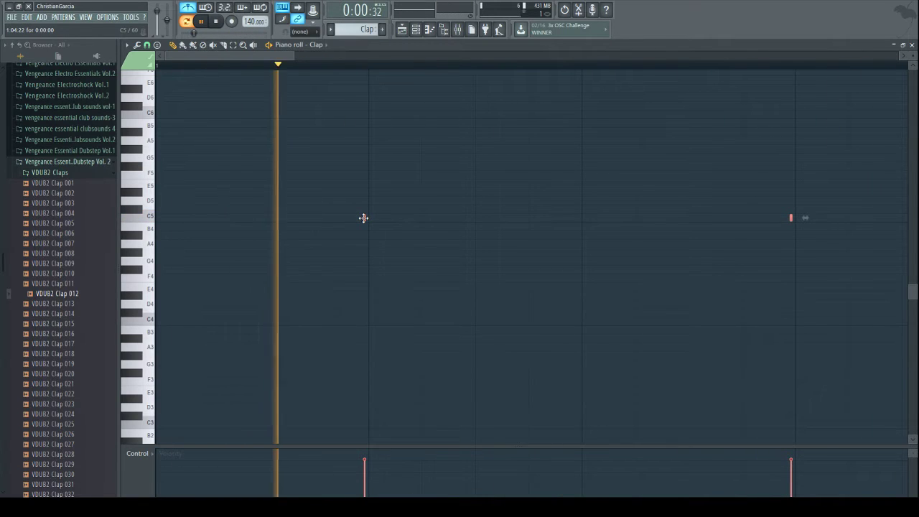
- Return to song mode and copy the eight Clap clips on Track 5 to bars 1 to 8
key(F5)
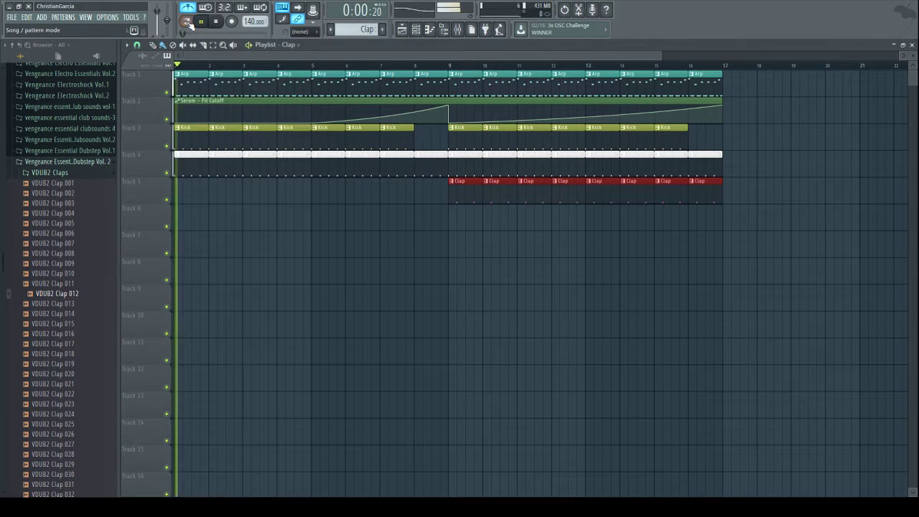
click(189, 8)
ctrl+click(527, 295)
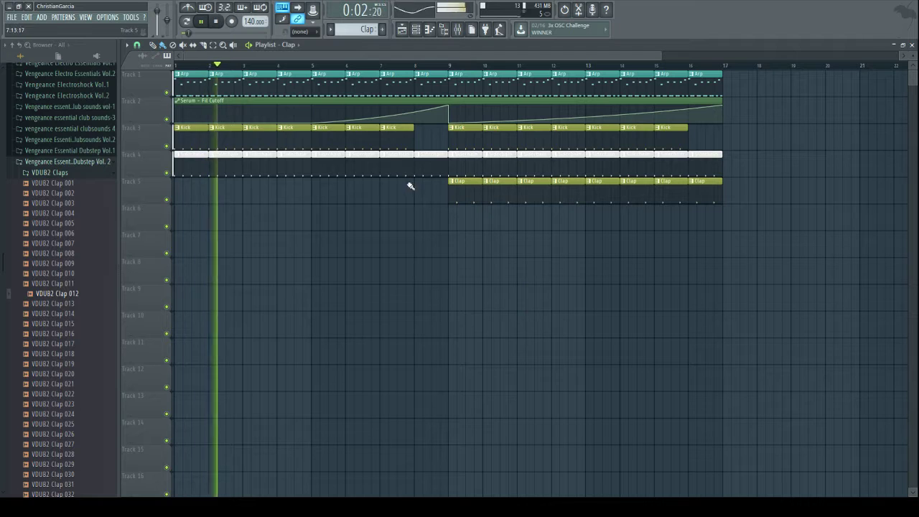
drag(427, 187, 56, 190)
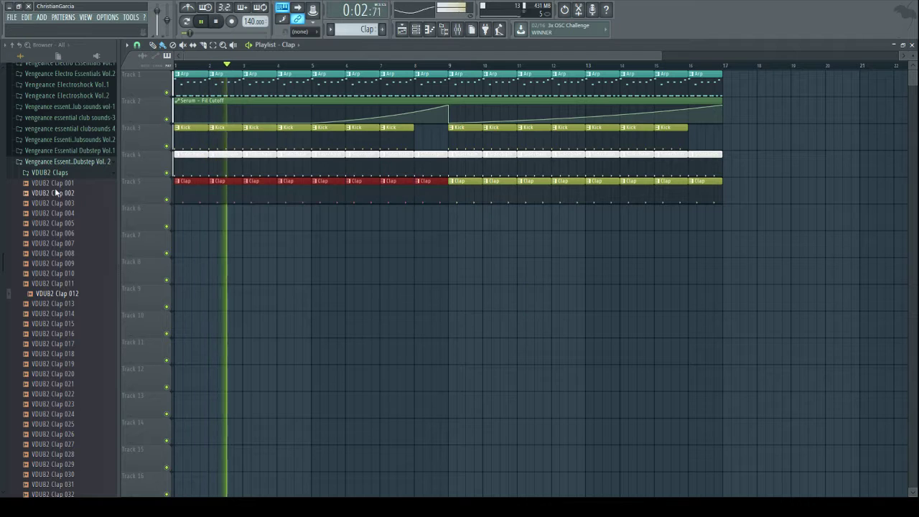
- Shift both clap notes a little earlier, placing the first one at 1:04:20
double_click(256, 201)
drag(823, 179, 344, 264)
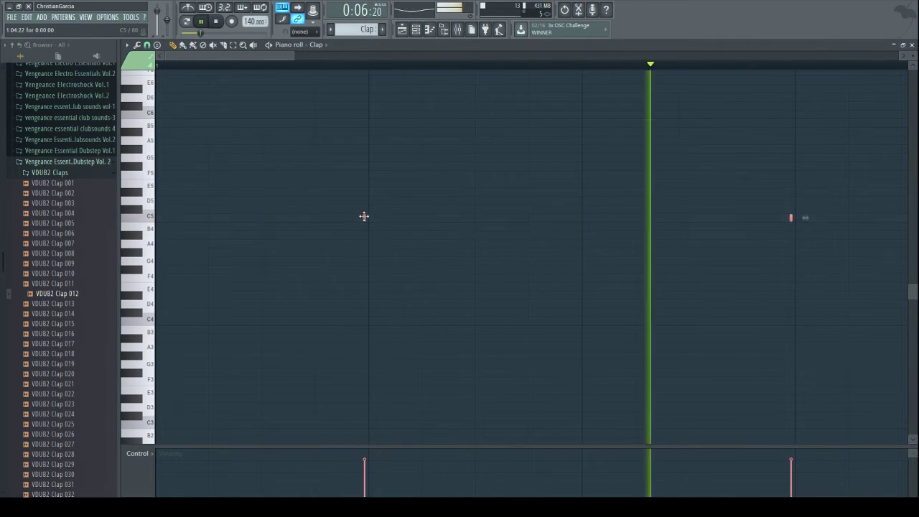
drag(364, 216, 359, 219)
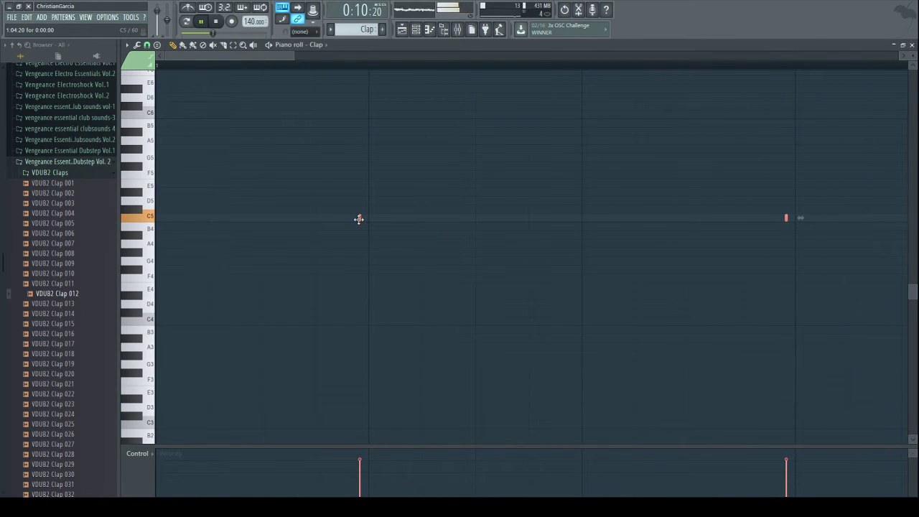
- Assign the Clap channel to mixer track 3, labeled and colored to match, and lower its fader to -6.0 dB
click(416, 29)
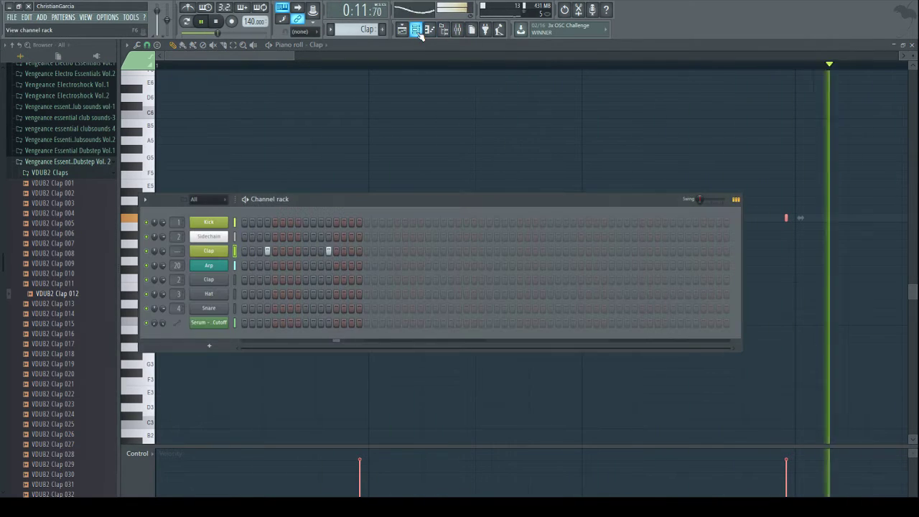
click(457, 31)
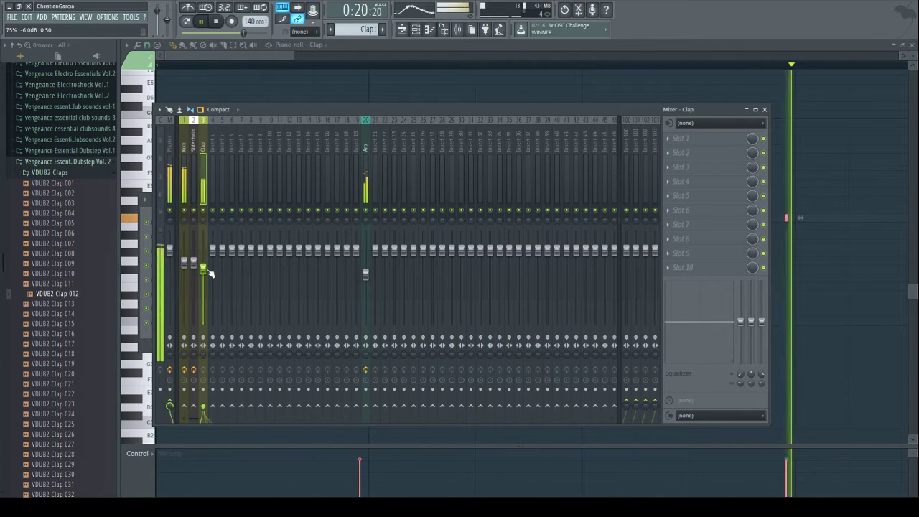
click(266, 59)
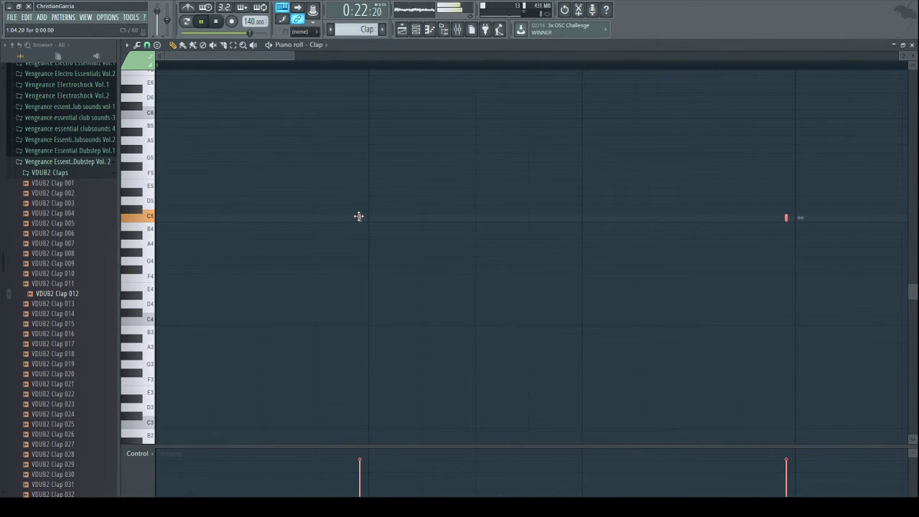
- Check the timing of the nudged claps in the pattern and against the full song
click(456, 29)
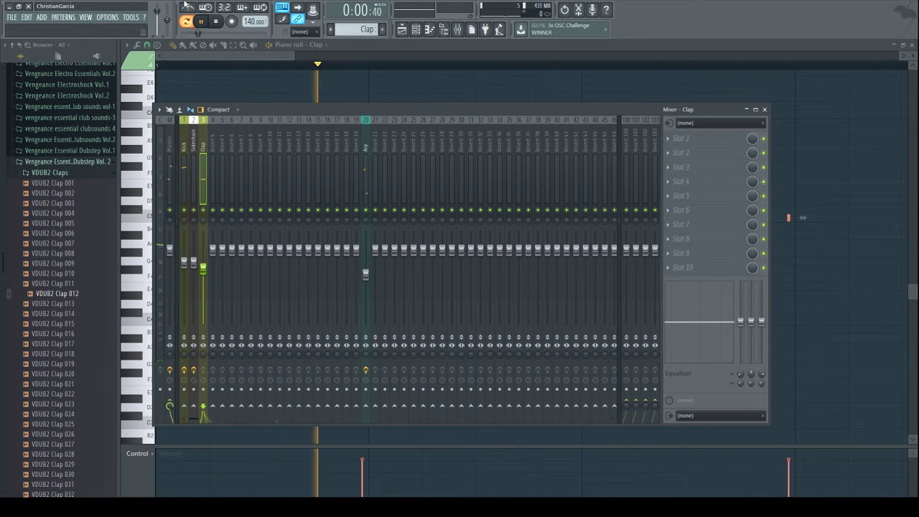
drag(296, 54, 417, 54)
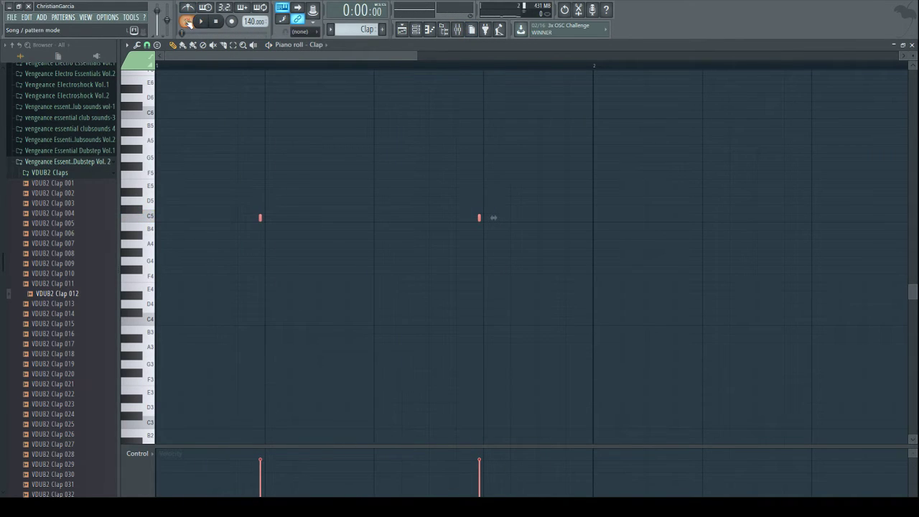
click(188, 23)
click(201, 22)
click(404, 30)
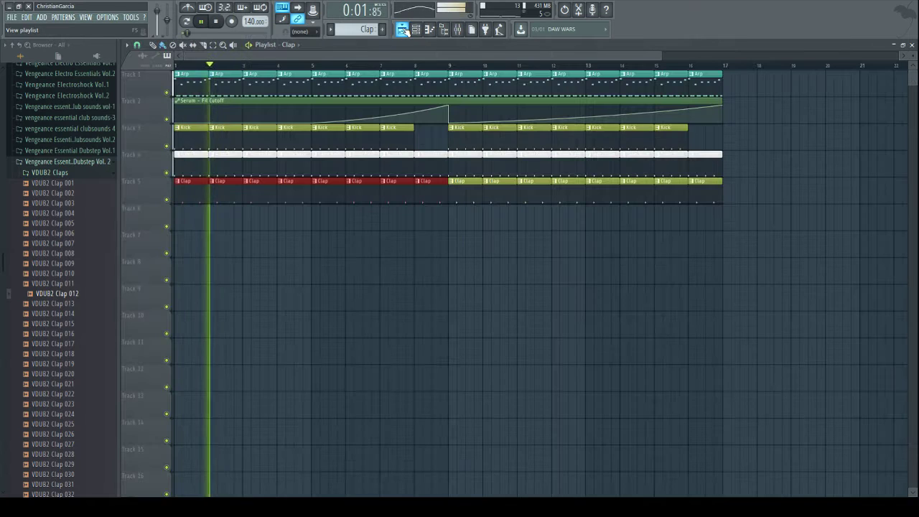
key(F7)
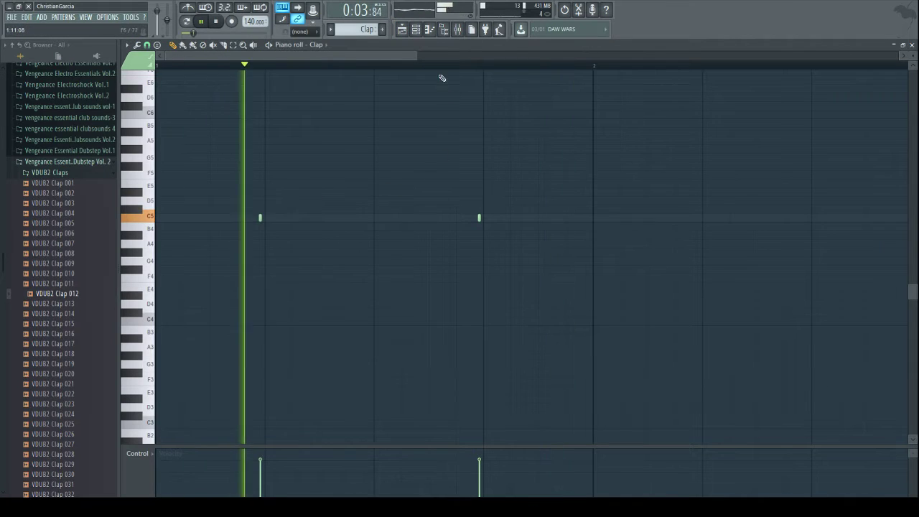
- Audition VDUB2 Clap 007, 011, 006 and 008 against the playing song
click(402, 29)
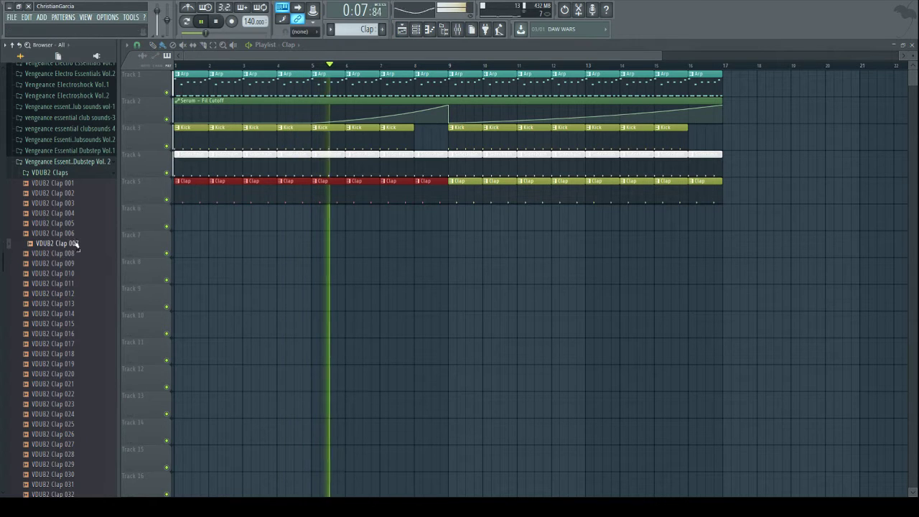
click(57, 284)
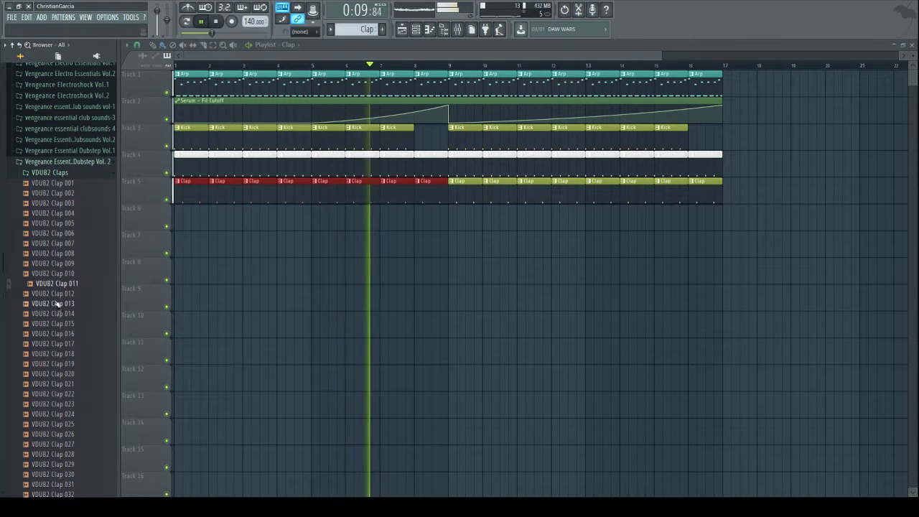
click(64, 234)
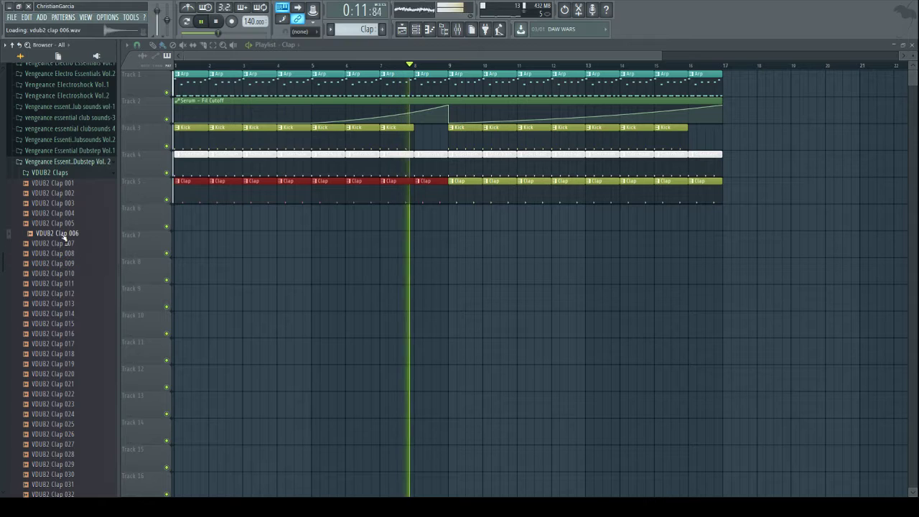
click(63, 255)
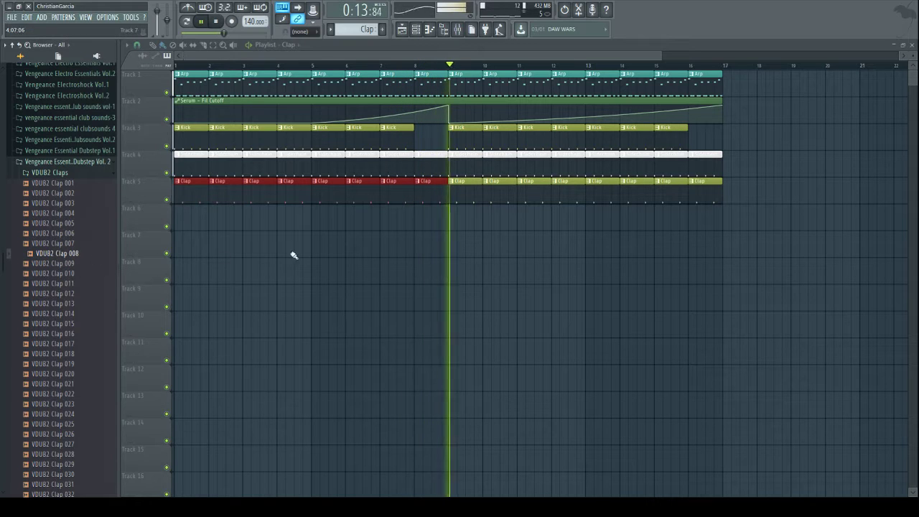
- Replace the Clap channel's sample with the oneshot clap from the VDE3 128 BPM Angel Kit in Vengeance - Dirty Electro Vol.3
scroll(26, 276, up, 12)
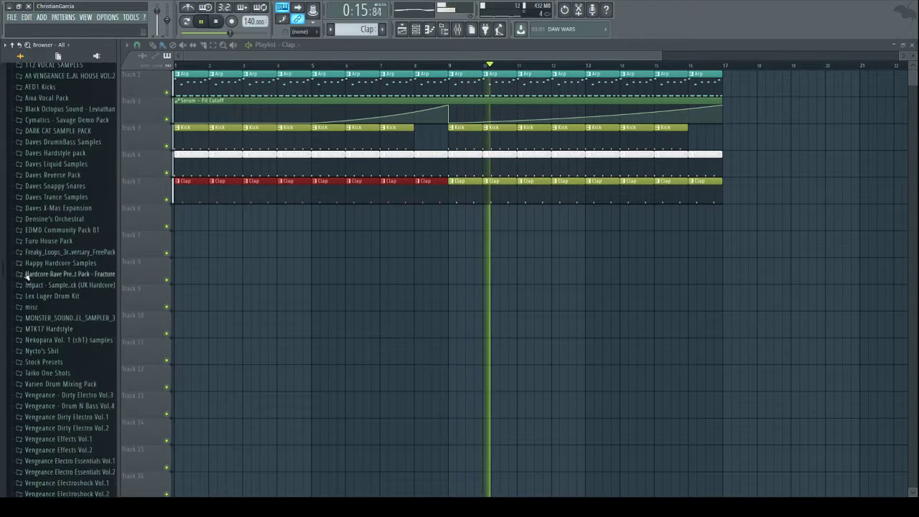
scroll(27, 277, up, 6)
click(416, 28)
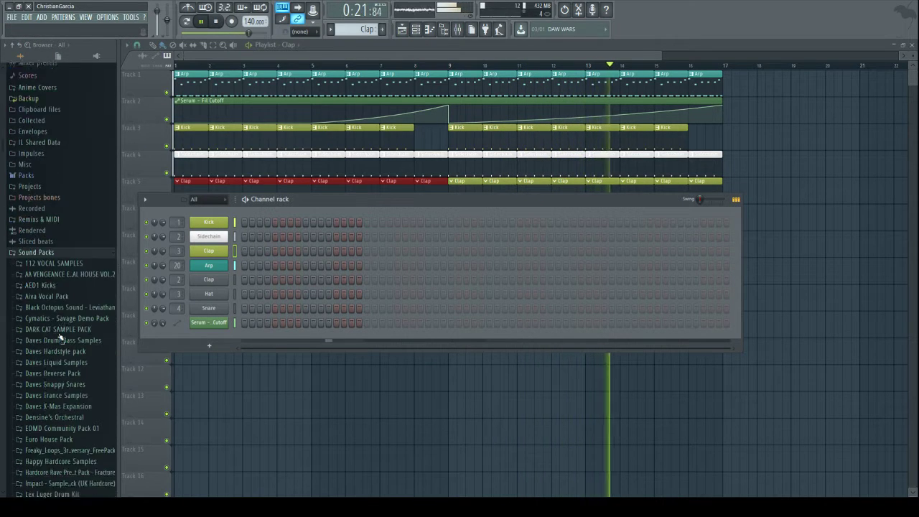
scroll(61, 337, down, 2)
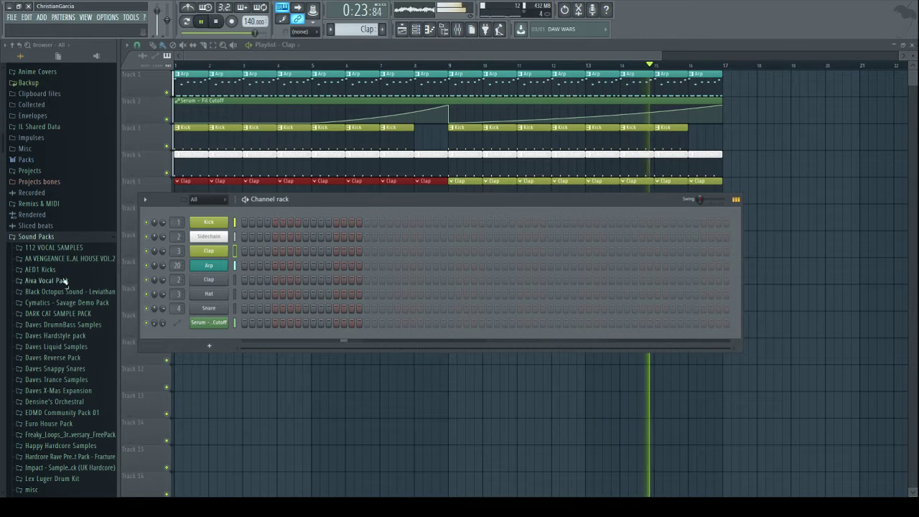
scroll(65, 282, down, 15)
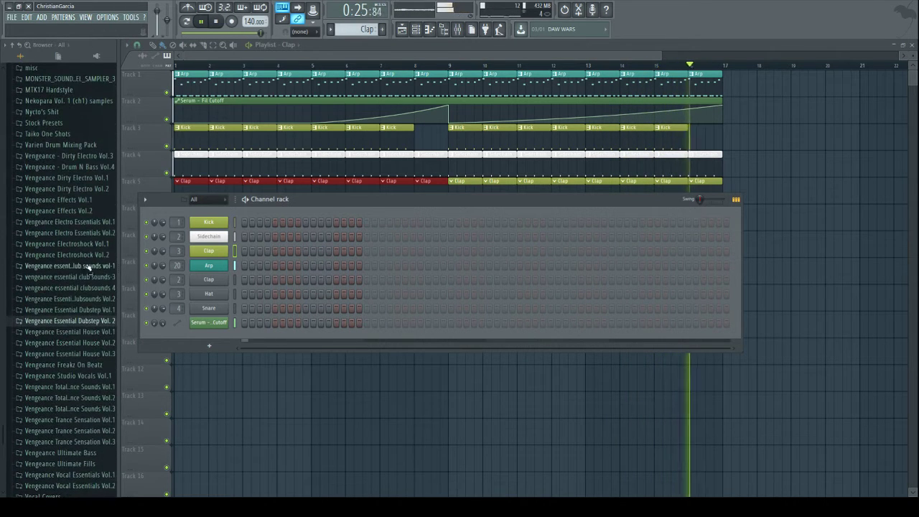
click(77, 158)
click(79, 131)
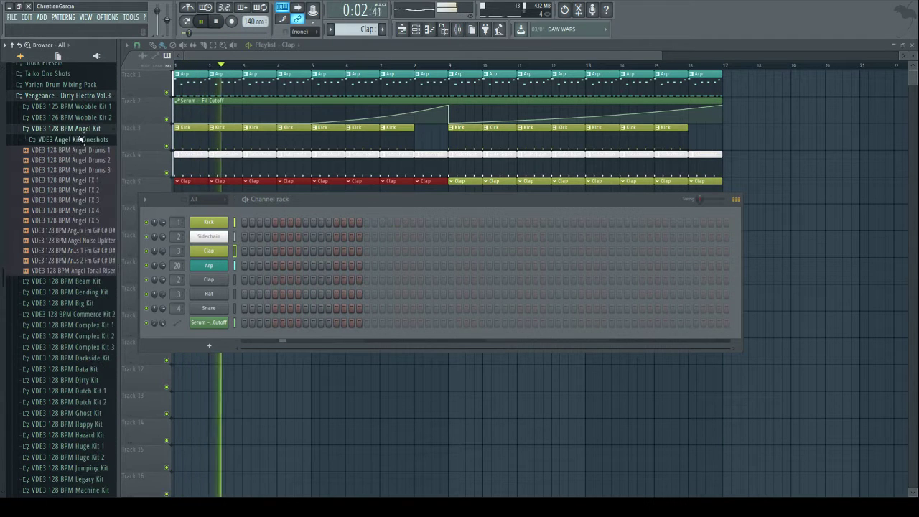
click(80, 141)
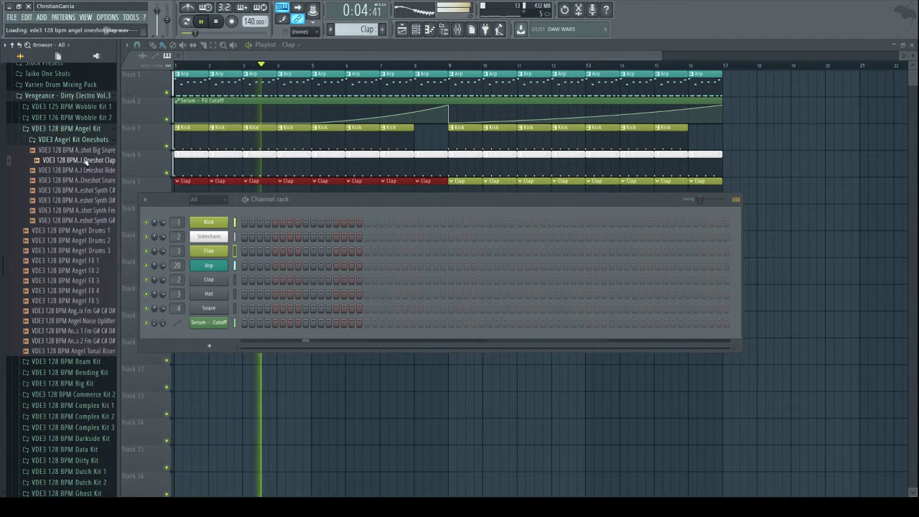
drag(218, 258, 219, 256)
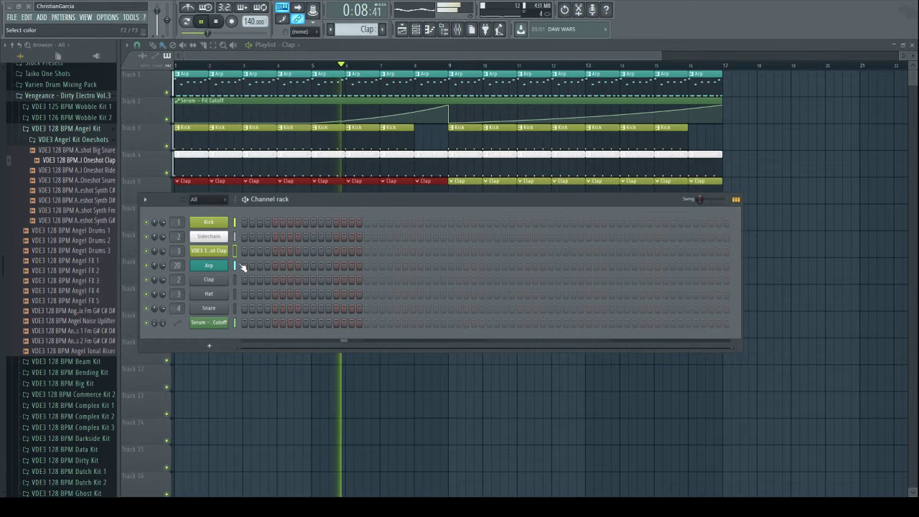
- Place Clap hits on steps 5, 13, 21, 29 and 31 and fill bars 1 to 16 of Track 5 with the two-bar clips
click(397, 251)
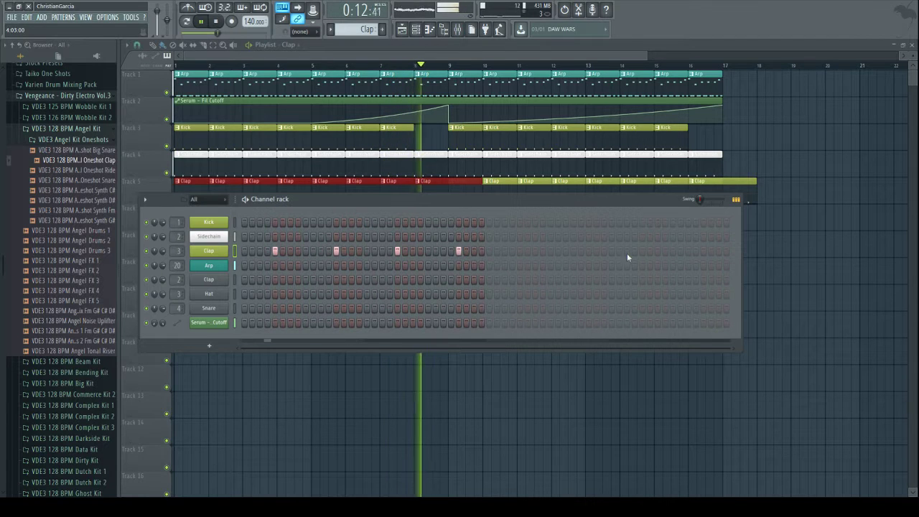
right_click(766, 229)
mouse_move(747, 203)
mouse_down()
mouse_move(235, 204)
mouse_move(181, 195)
mouse_move(708, 201)
mouse_up()
click(417, 30)
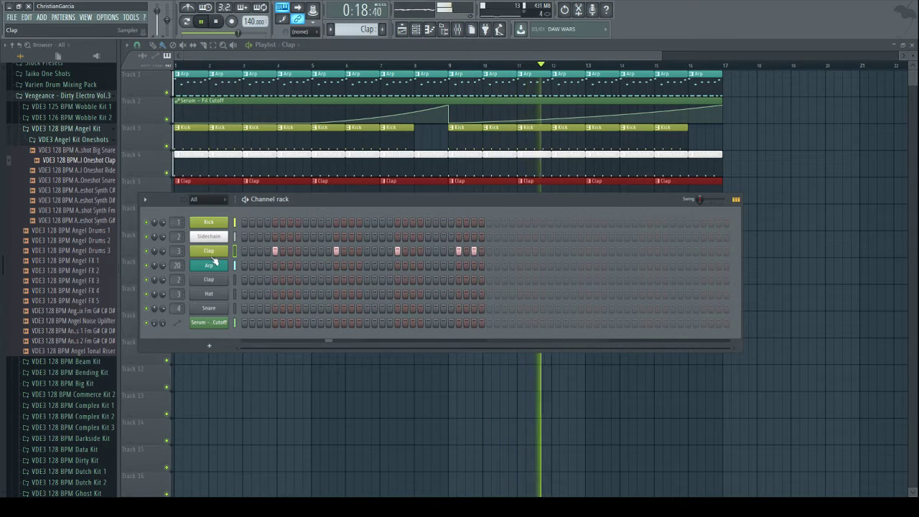
- Clone the Clap channel with its sample reversed and place the clone's hit on step 25 of the Clap pattern
key(alt+c)
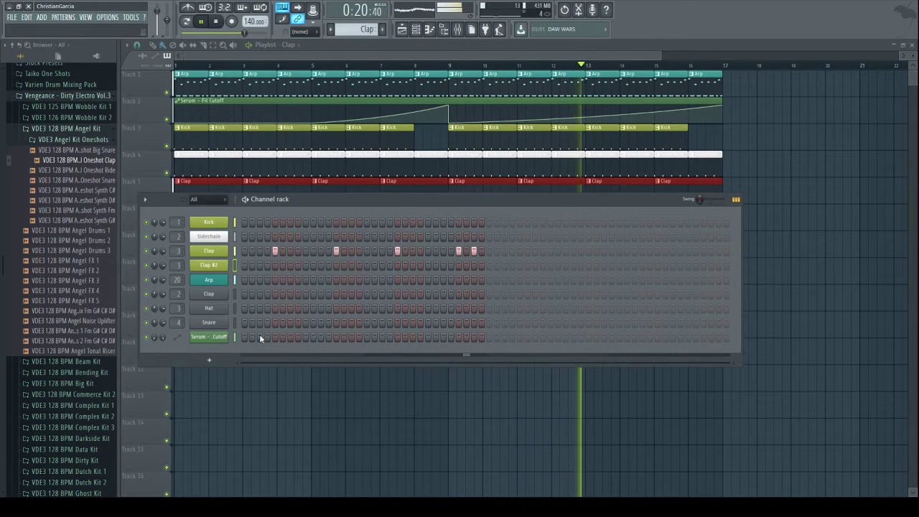
click(222, 267)
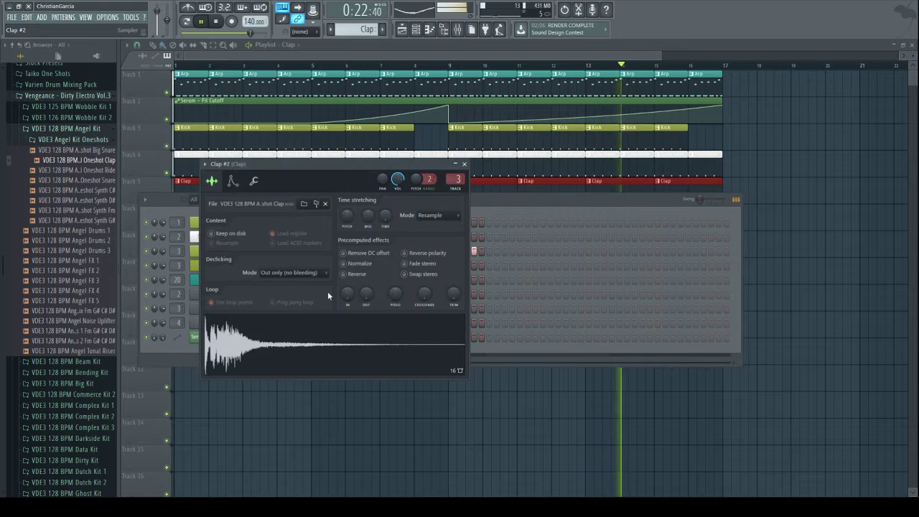
click(344, 274)
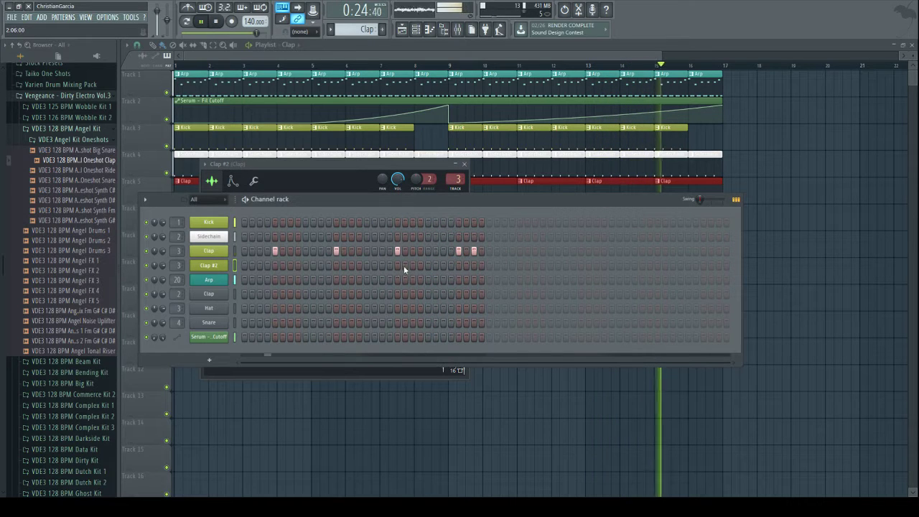
click(428, 266)
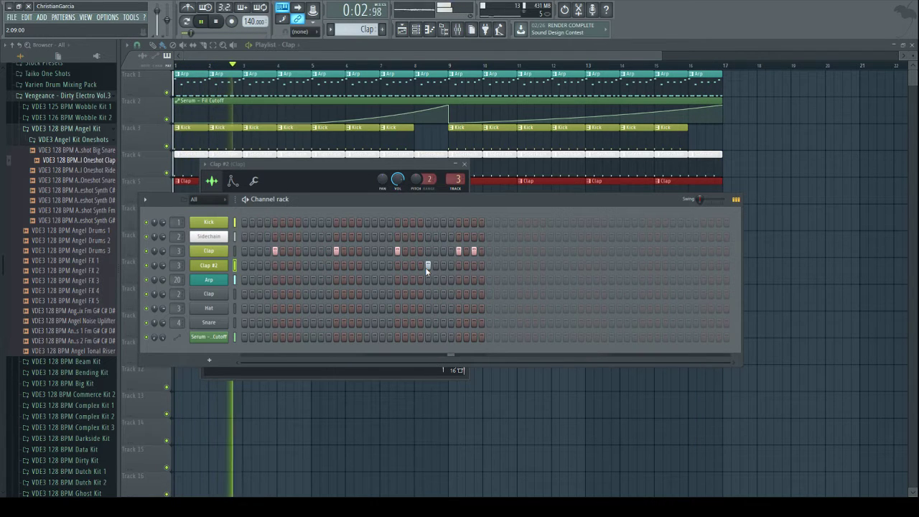
right_click(831, 228)
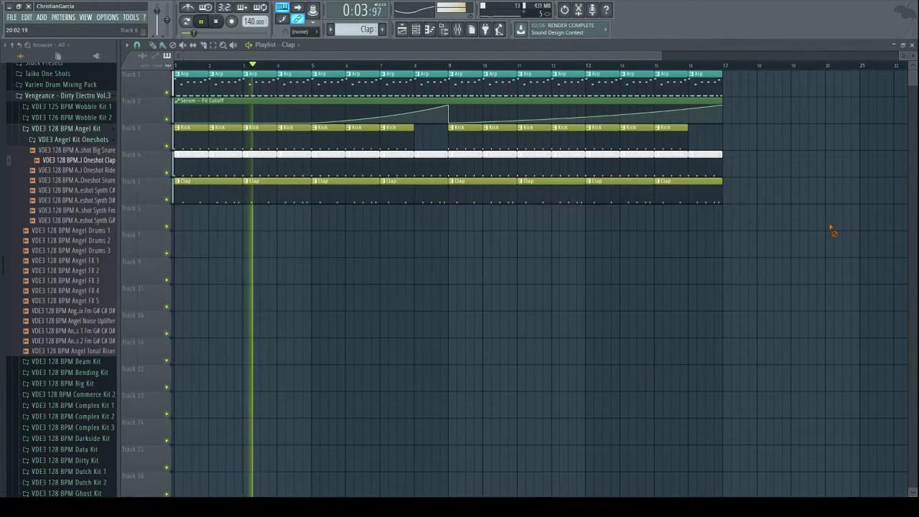
- Delete every second Clap clip on Track 5, those starting at bars 3, 7, 11 and 15
right_click(289, 201)
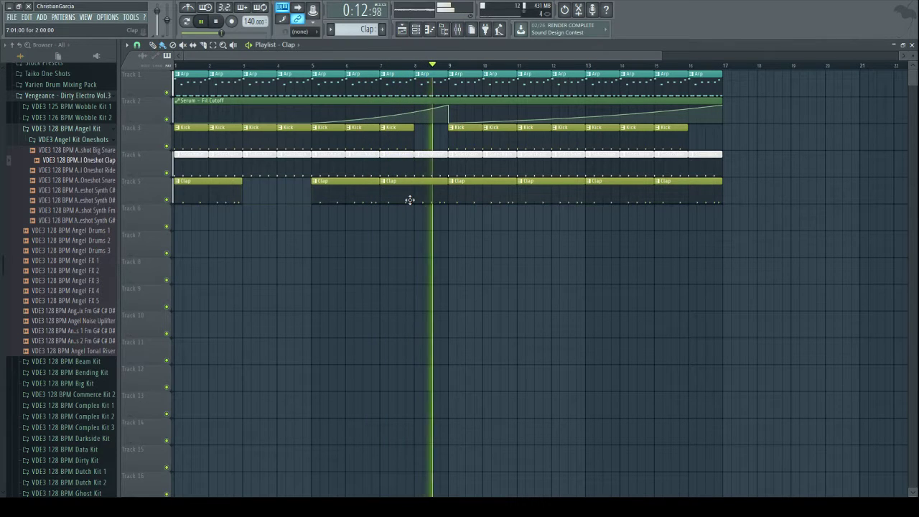
right_click(415, 200)
right_click(545, 194)
right_click(684, 192)
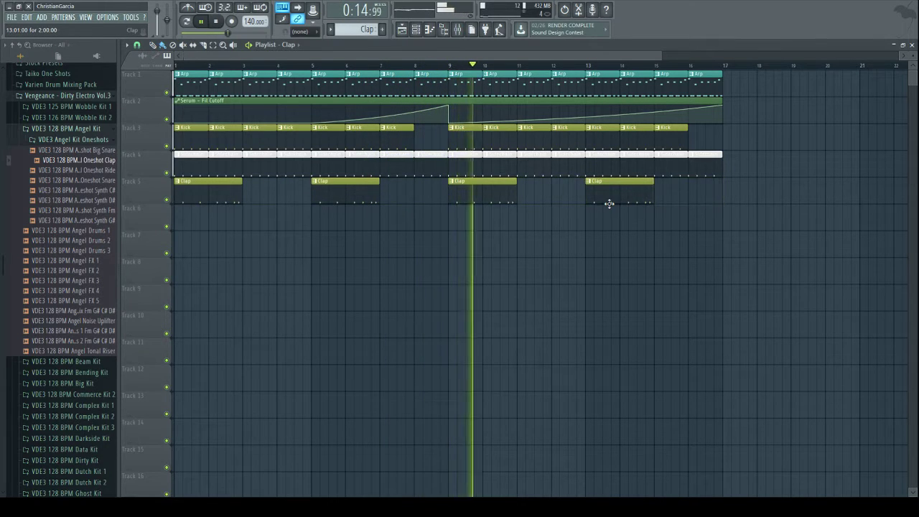
- Extend the Clap pattern to four bars with Clap hits on steps 37, 45, 53 and 61, removing the hit on step 31
click(416, 29)
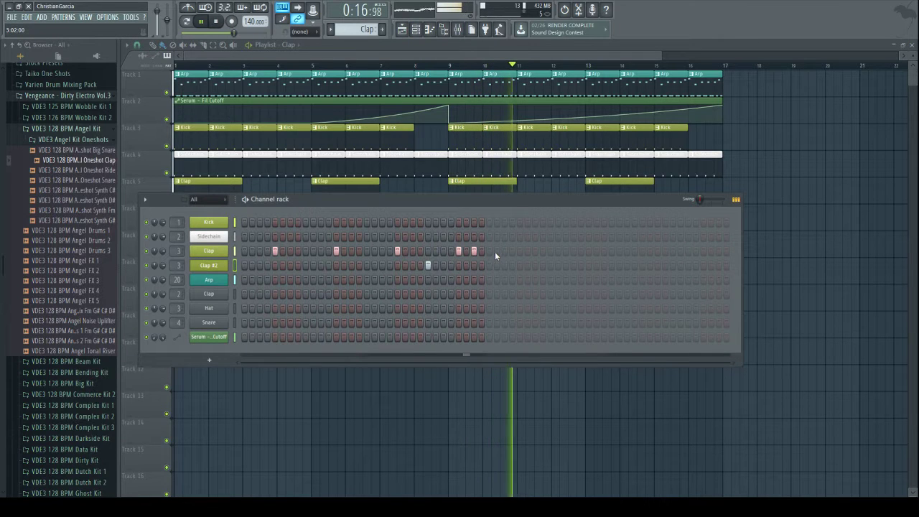
click(520, 251)
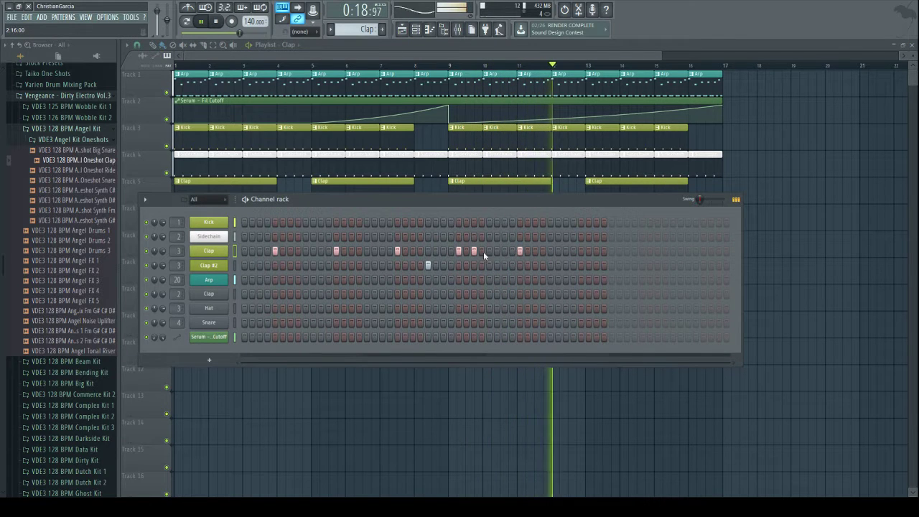
click(474, 250)
click(551, 251)
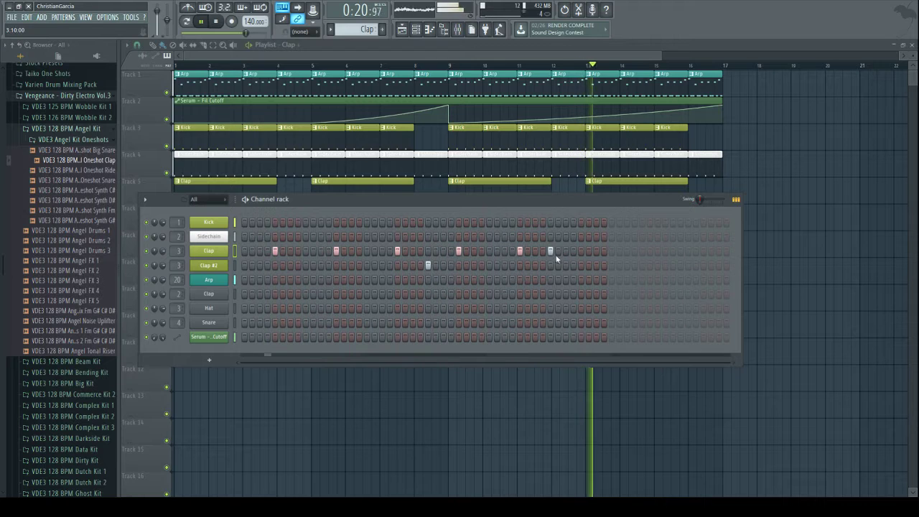
click(551, 250)
click(581, 251)
click(643, 250)
click(703, 253)
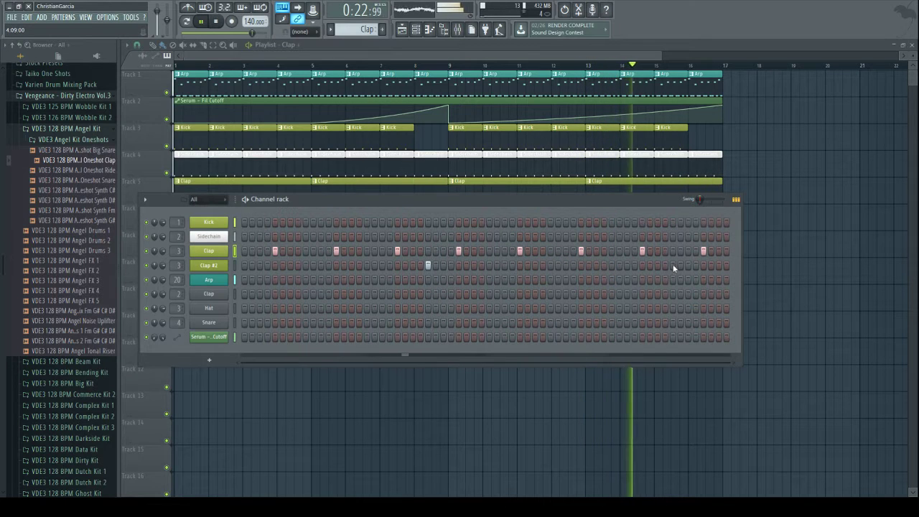
- Add a Clap #2 hit on step 57 and a closing Clap hit on step 63
click(673, 265)
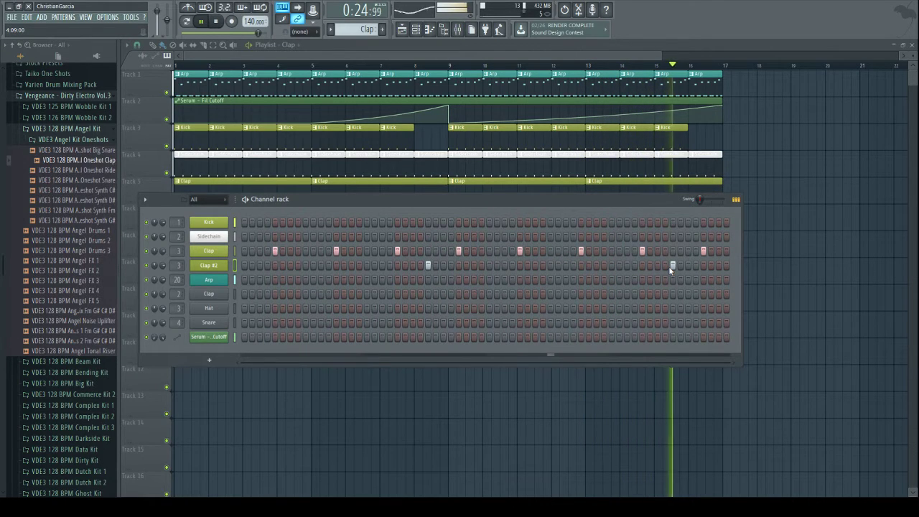
click(719, 251)
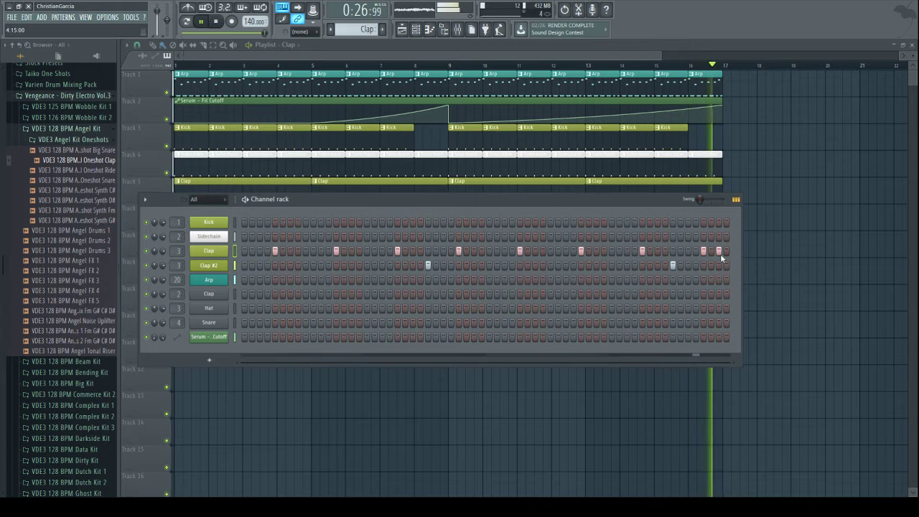
key(F6)
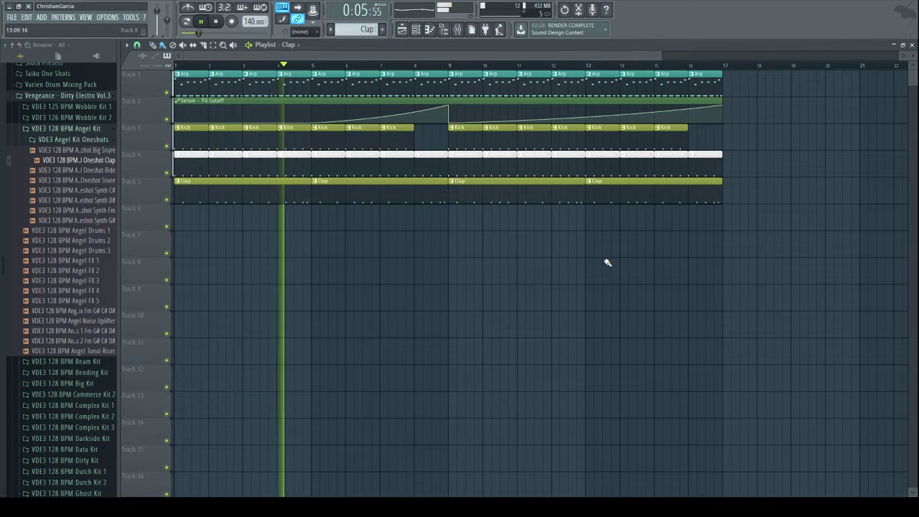
- Select all Clap notes in the piano roll and nudge them slightly ahead of the grid
click(459, 30)
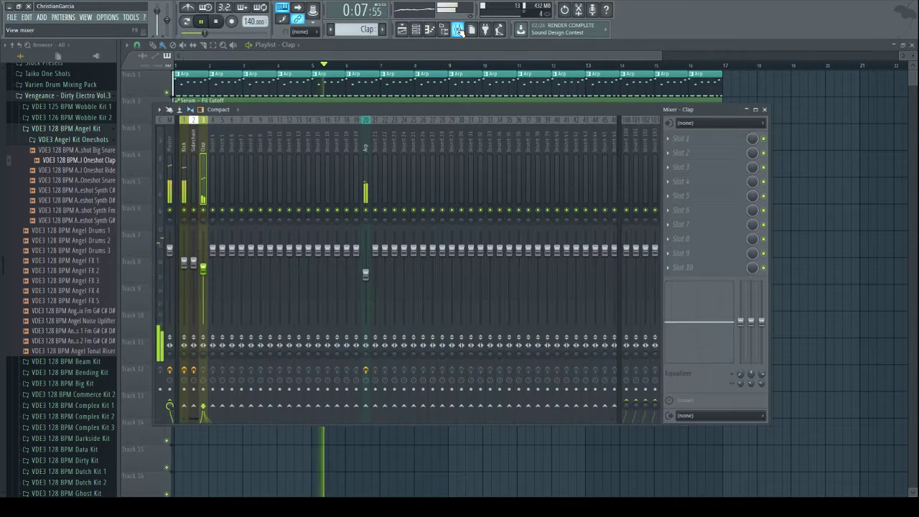
click(380, 54)
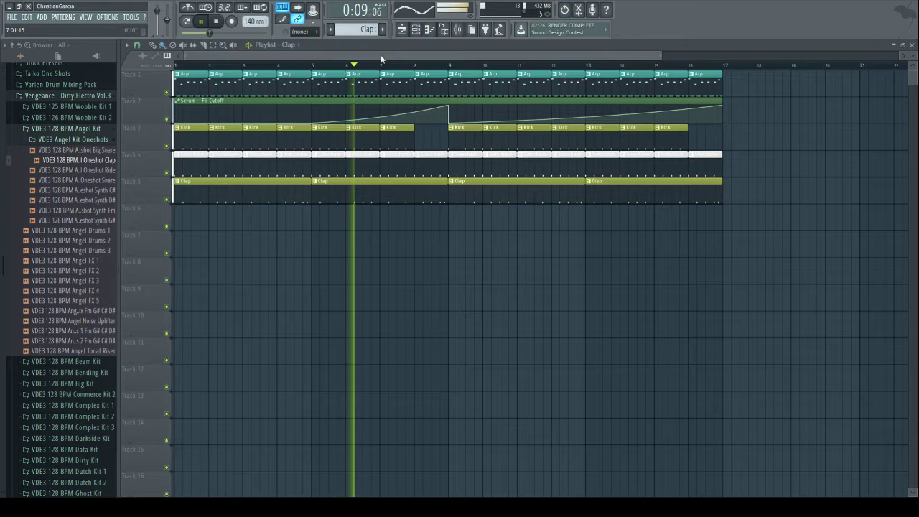
double_click(386, 194)
drag(303, 58, 260, 56)
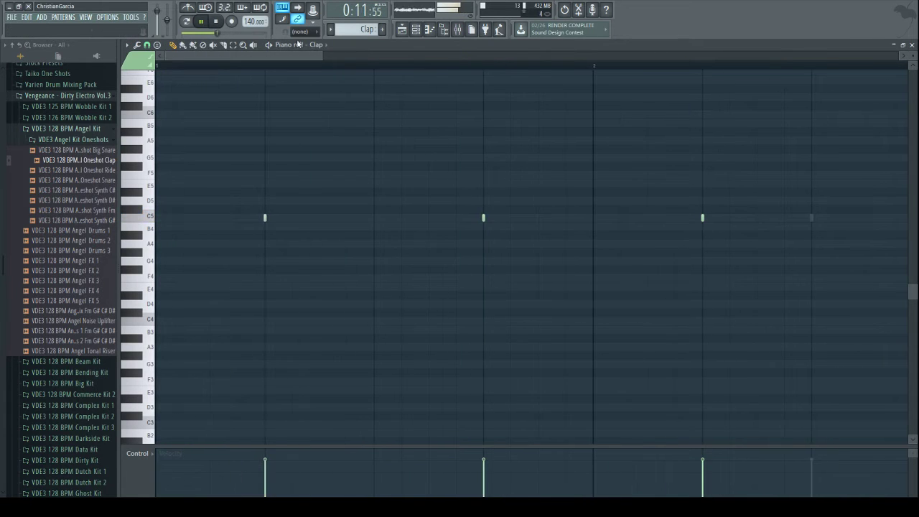
drag(322, 55, 899, 58)
mouse_move(534, 189)
mouse_down()
mouse_move(500, 205)
mouse_move(172, 242)
mouse_move(176, 213)
mouse_up()
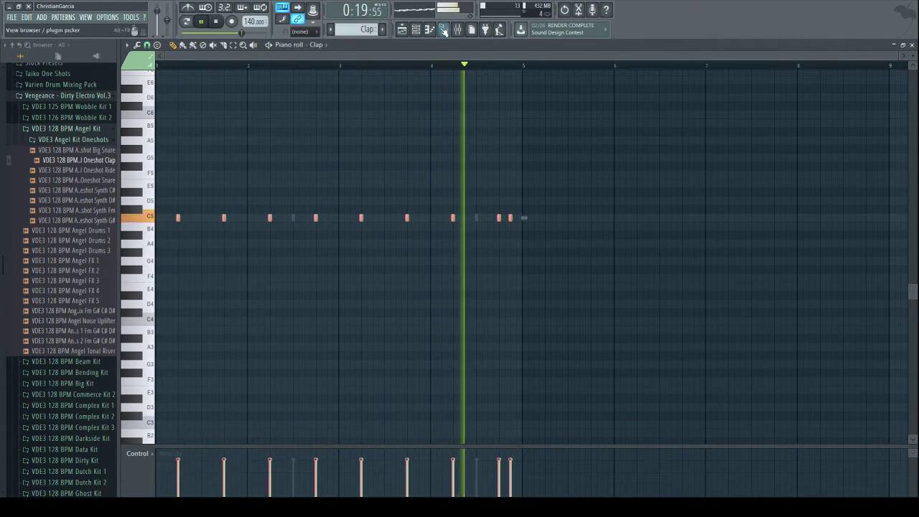
click(402, 29)
- Insert Fruity parametric EQ 2 in slot 8 of the Clap mixer track and roll off the lows with band 1
click(456, 31)
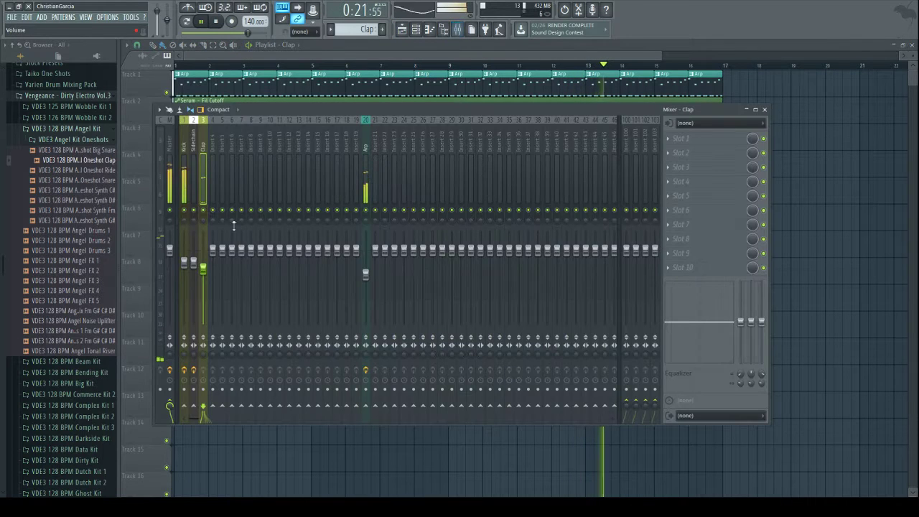
click(668, 240)
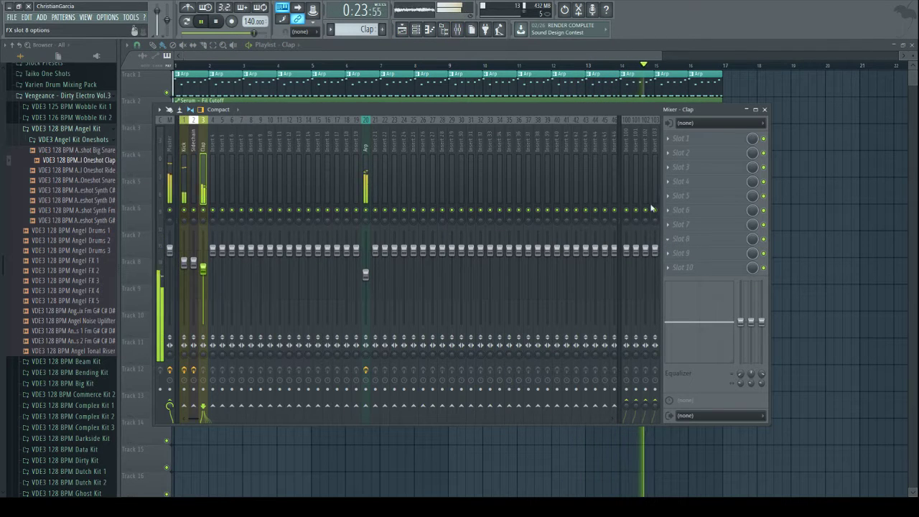
click(630, 82)
drag(257, 255, 313, 288)
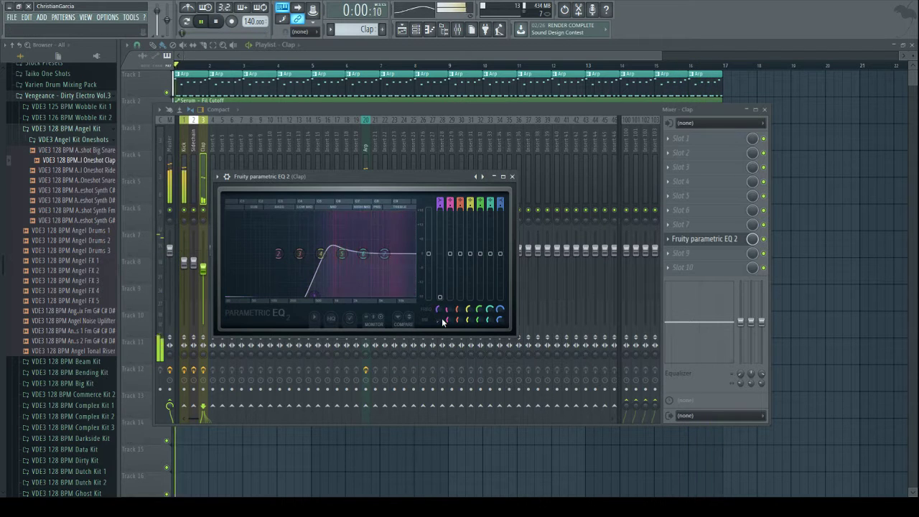
- Lower the clap EQ's low-cut frequency, dip band 4, slightly boost band 6, and lower the Clap mixer fader
drag(320, 254, 292, 294)
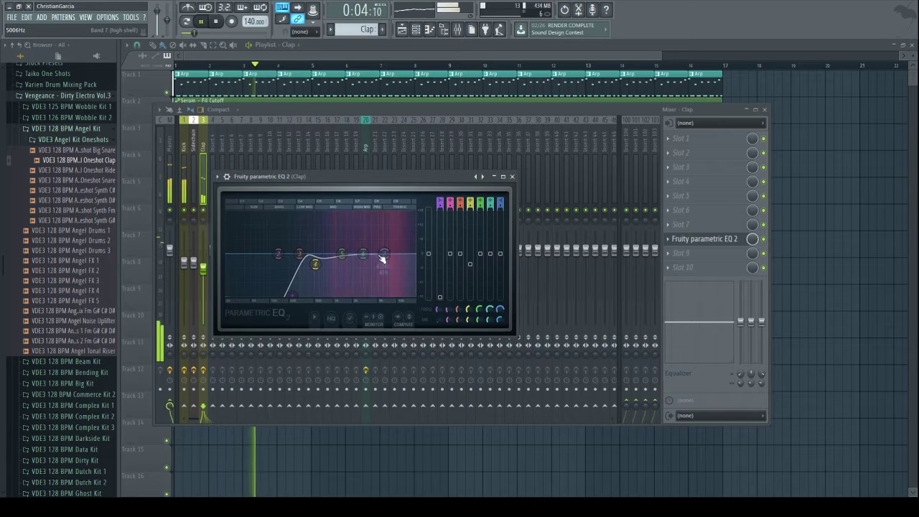
drag(364, 255, 364, 250)
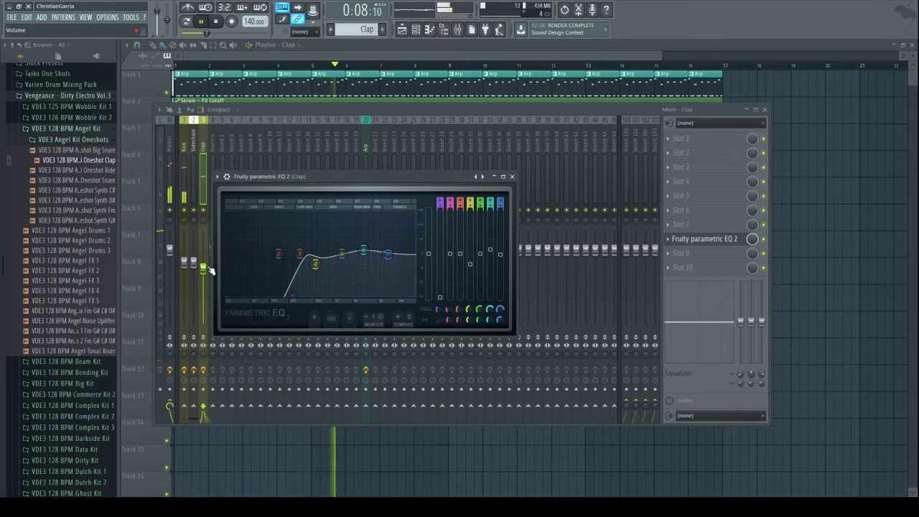
click(512, 176)
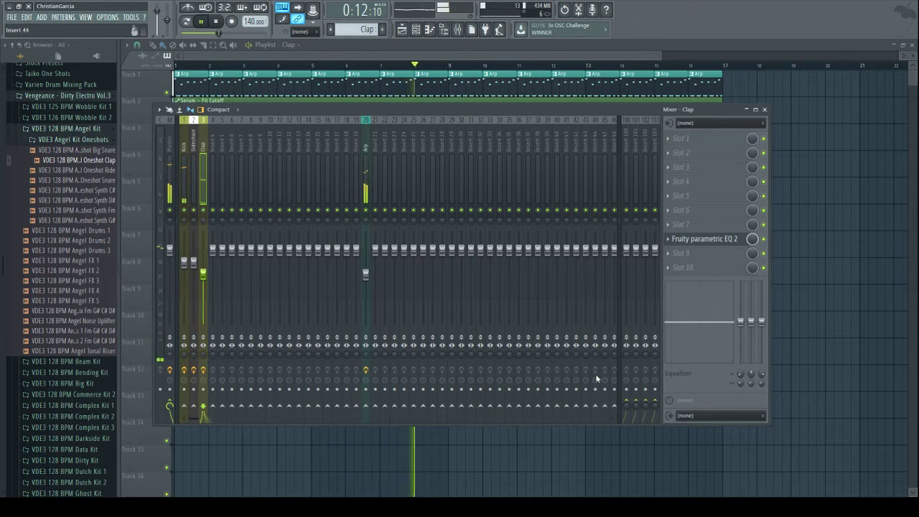
click(510, 54)
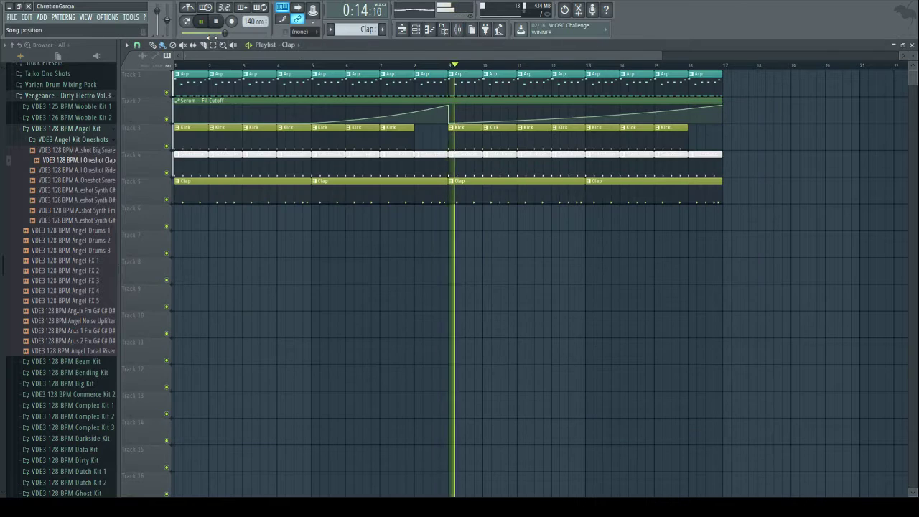
- Stop playback and create a new empty pattern named Hoover Bass
key(space)
click(66, 96)
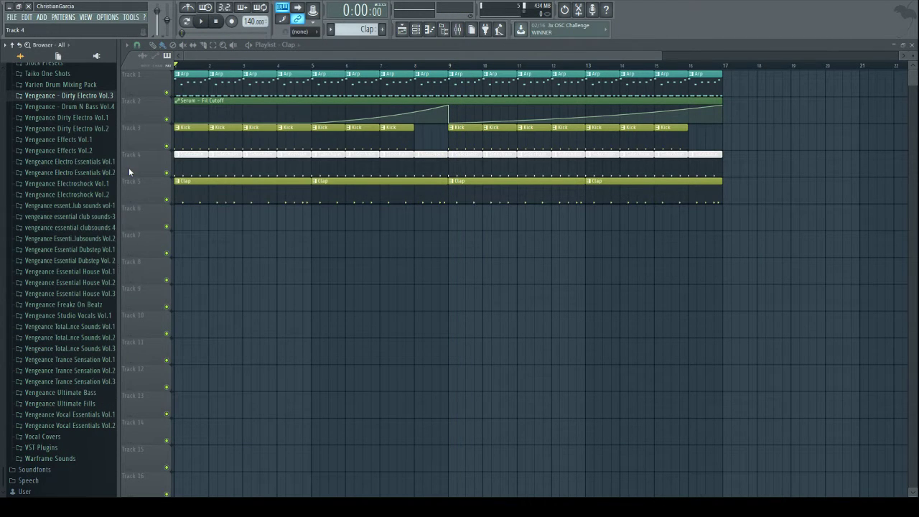
click(423, 32)
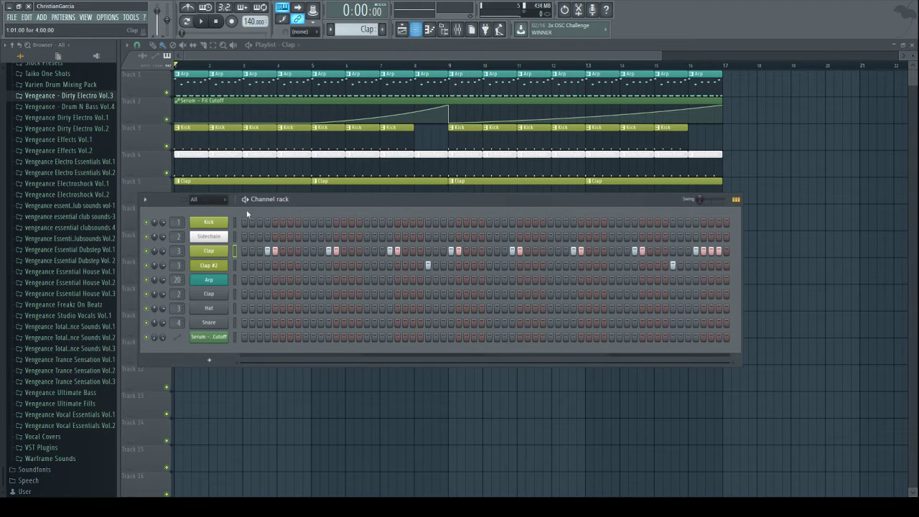
click(382, 30)
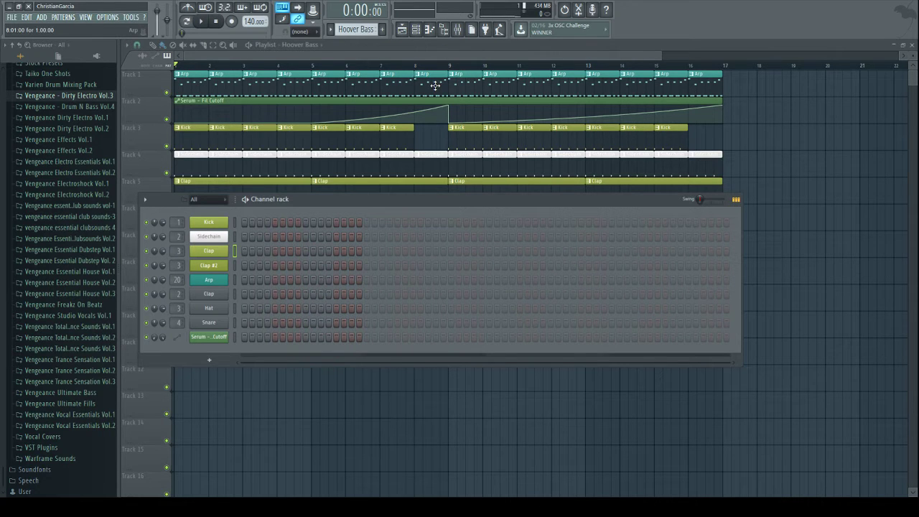
- Replace the unused grey Clap channel with the Hoover 2.0 Sytrus preset from the Stock Presets folder
scroll(58, 273, up, 8)
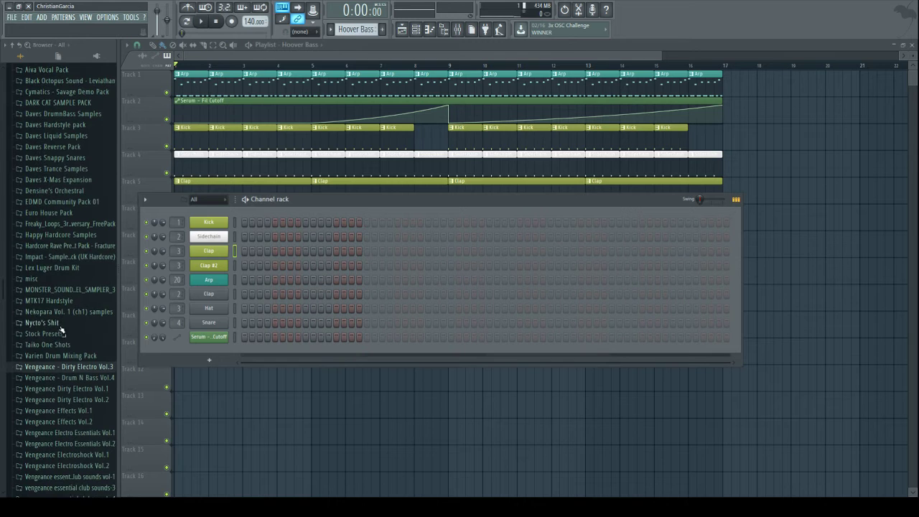
click(84, 335)
click(73, 358)
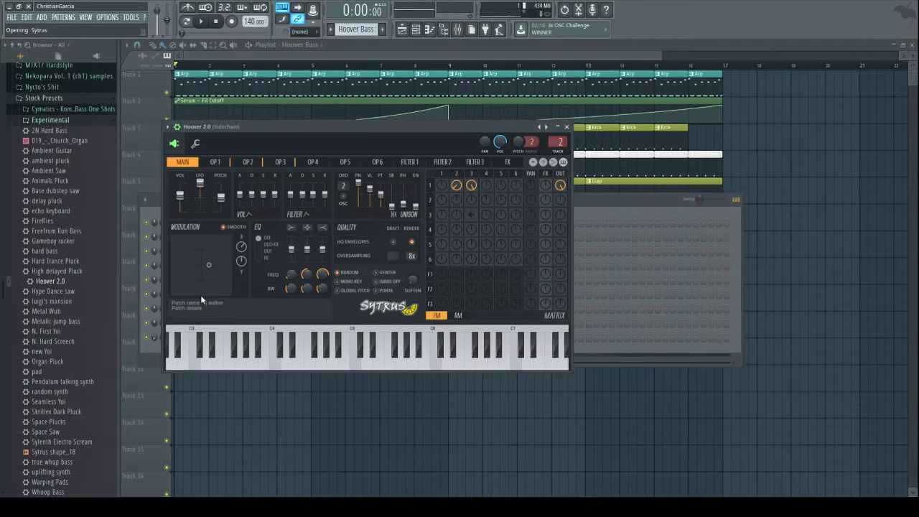
click(612, 206)
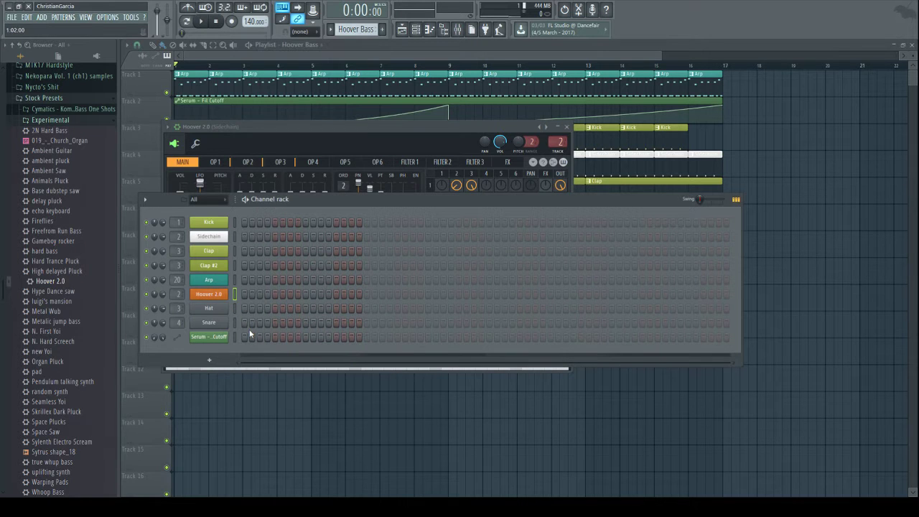
- Route the Hoover 2.0 channel to mixer track 21, lower its fader and add Fruity Stereo Enhancer in slot 1
click(459, 30)
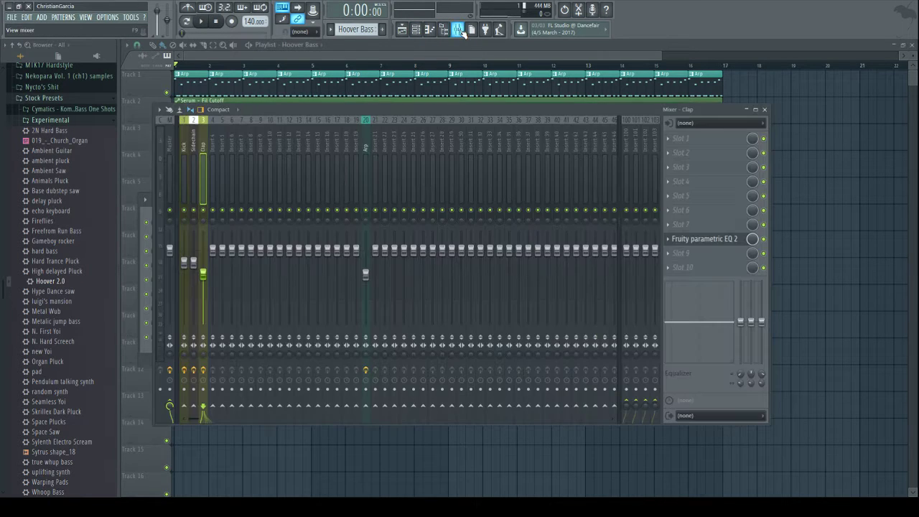
click(374, 207)
key(ctrl+l)
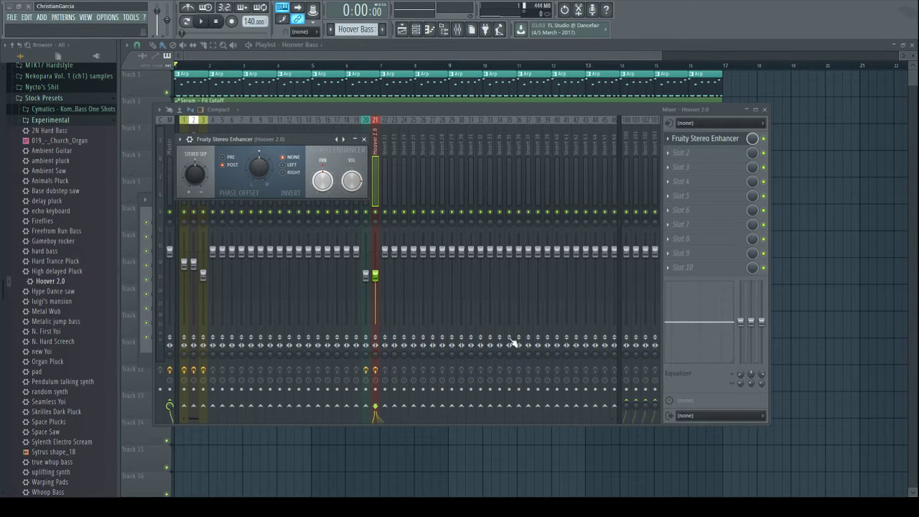
key(F9)
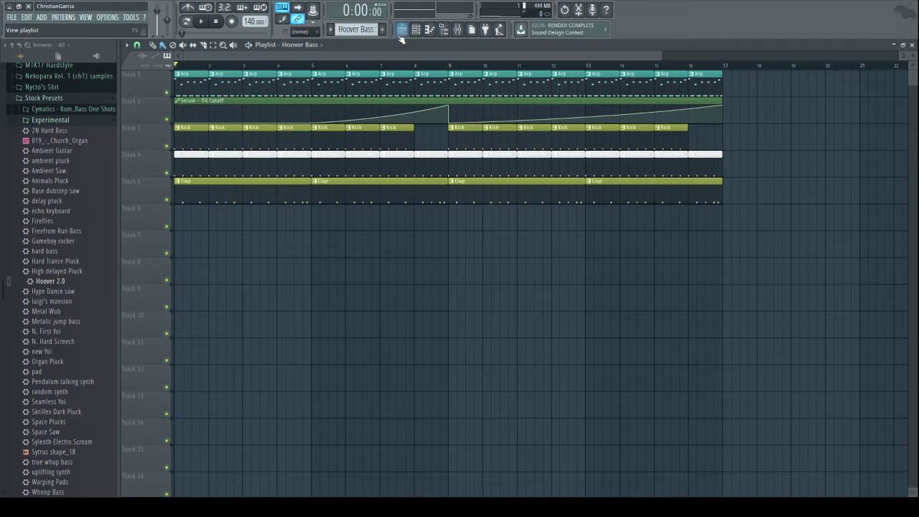
- Audition the Hoover 2.0 sound on B3, F3 and E3 in the Hoover Bass pattern's piano roll
key(F6)
key(F7)
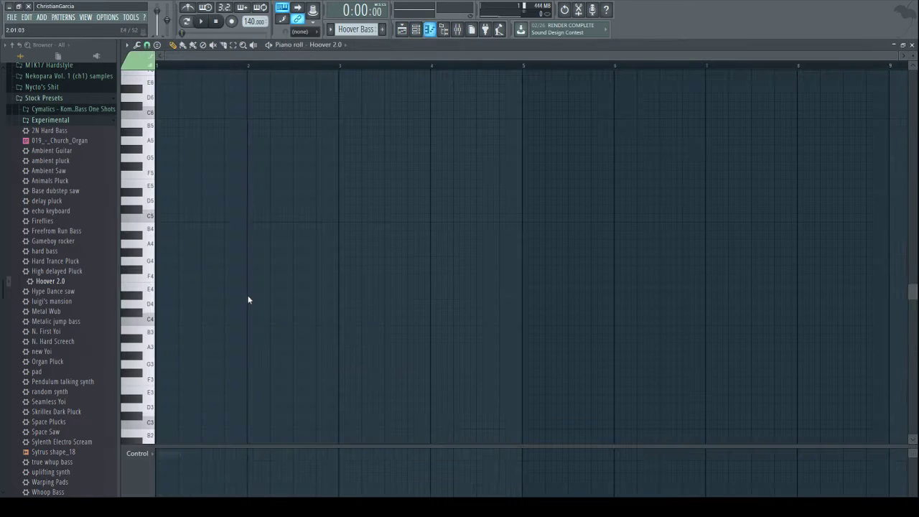
click(151, 334)
click(150, 379)
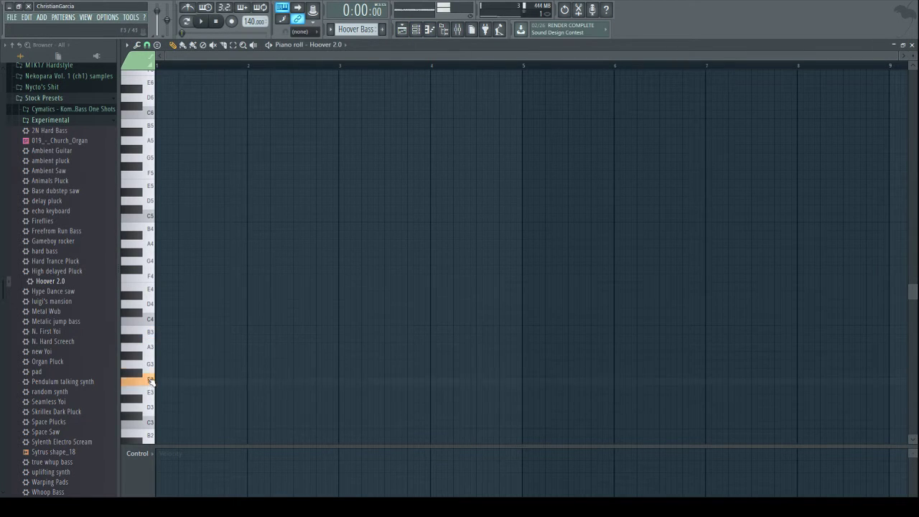
click(154, 392)
- Lower the Hoover 2.0 mixer track's fader to 52% (-12.0 dB)
key(F6)
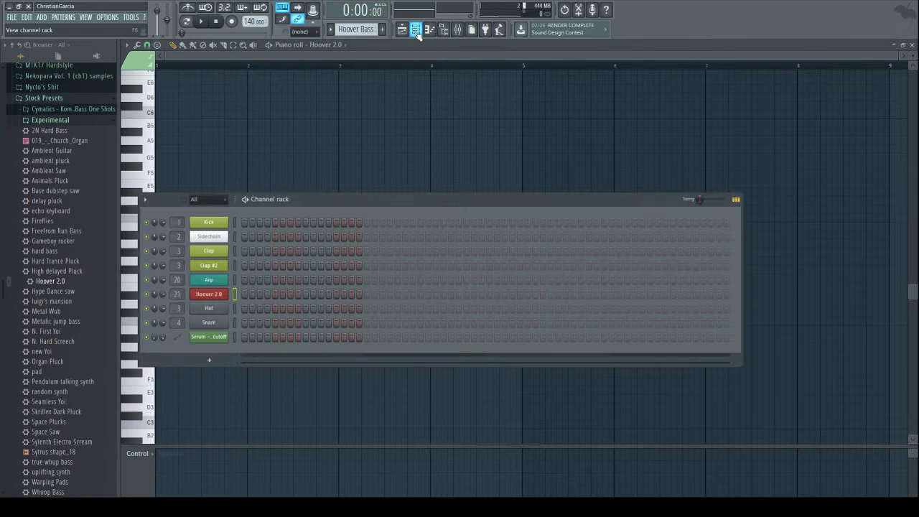
click(457, 29)
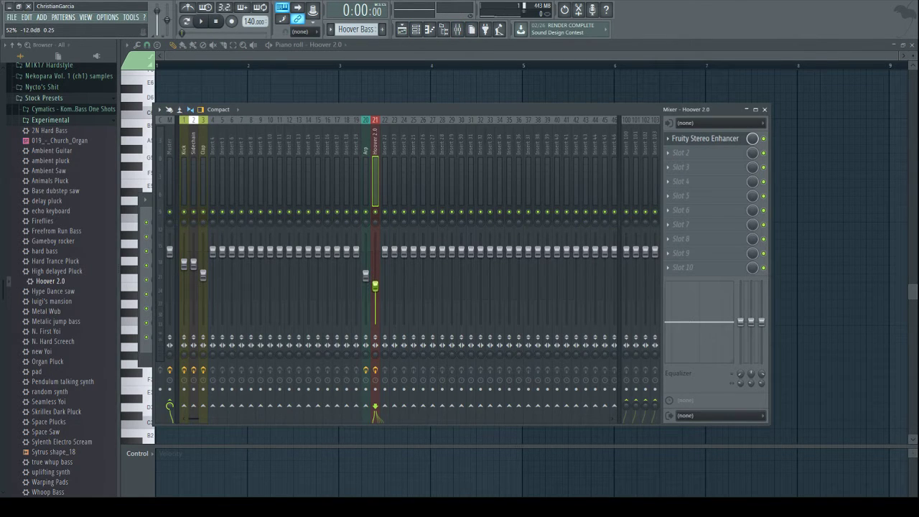
- Draw a one-bar G1 note at the start of the Hoover Bass pattern in the piano roll
click(139, 337)
scroll(154, 323, down, 3)
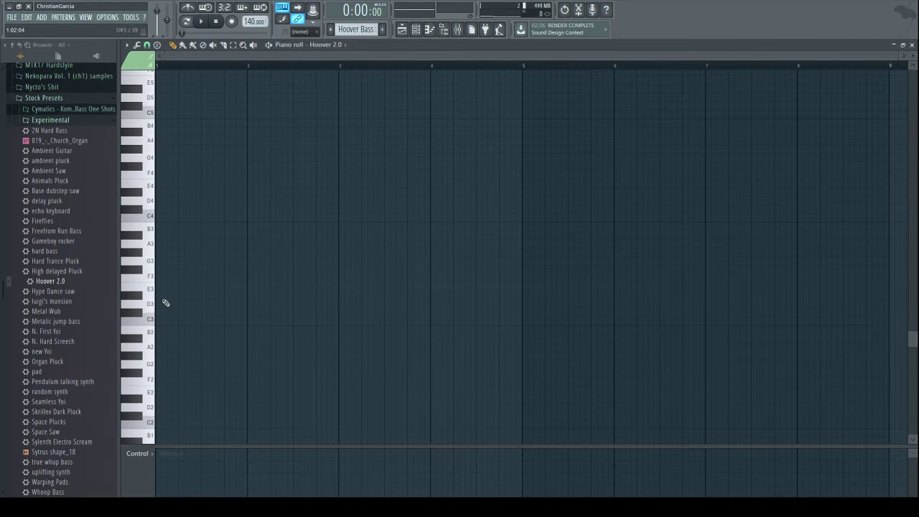
drag(154, 291, 149, 367)
scroll(154, 372, down, 3)
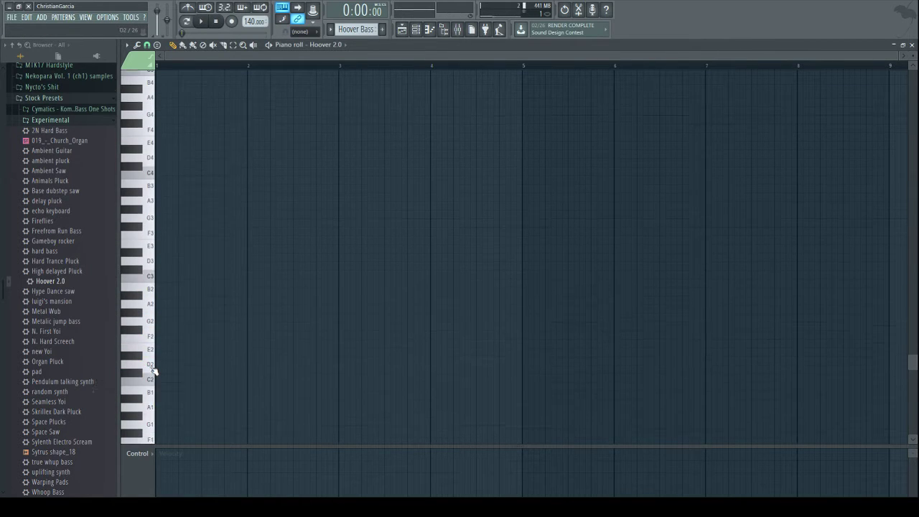
click(157, 390)
click(157, 390)
click(156, 390)
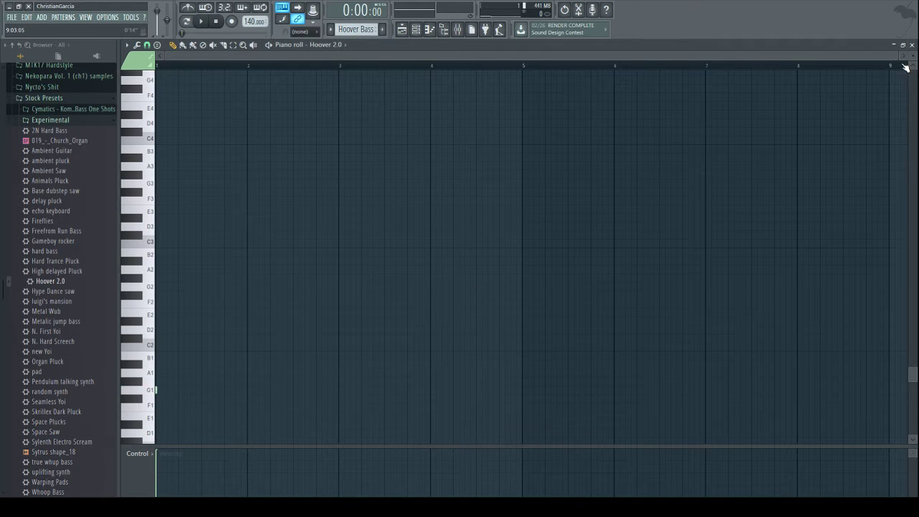
drag(897, 54, 413, 55)
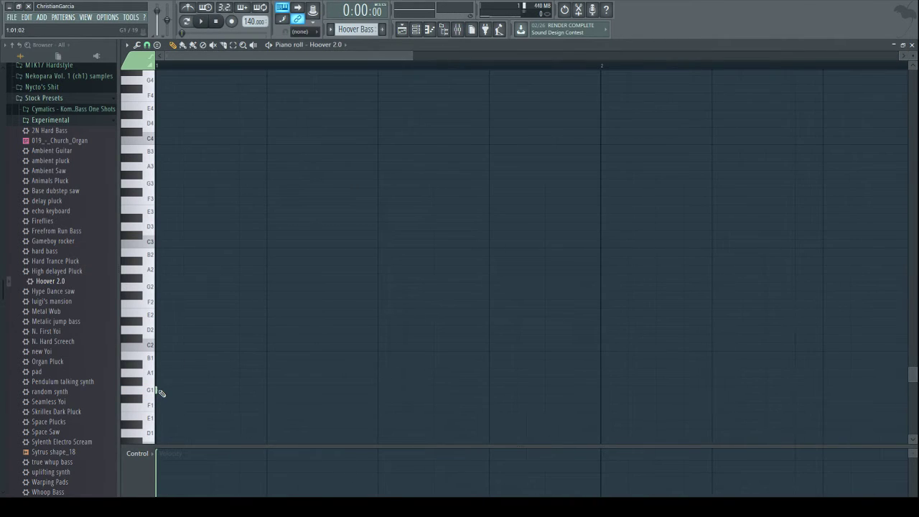
click(156, 390)
drag(157, 390, 594, 387)
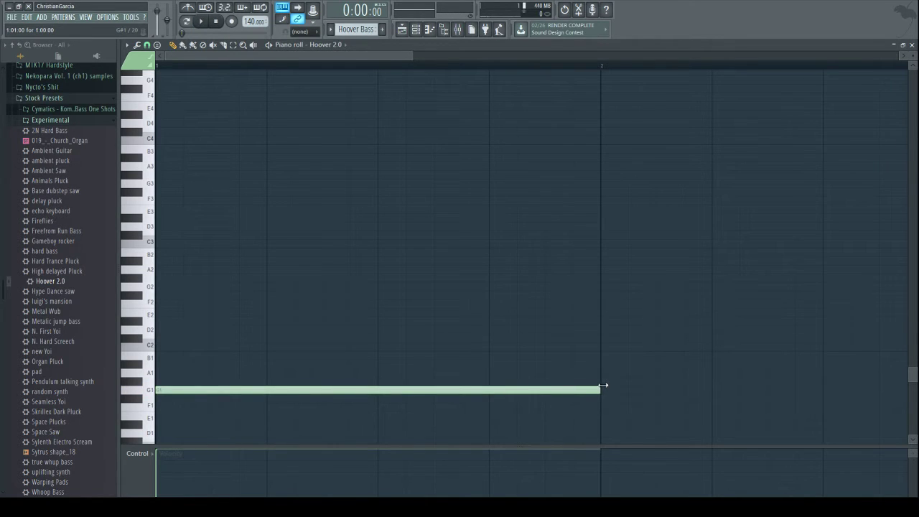
- Paint Hoover Bass pattern clips across bars 1 to 16 on playlist Track 6
click(403, 29)
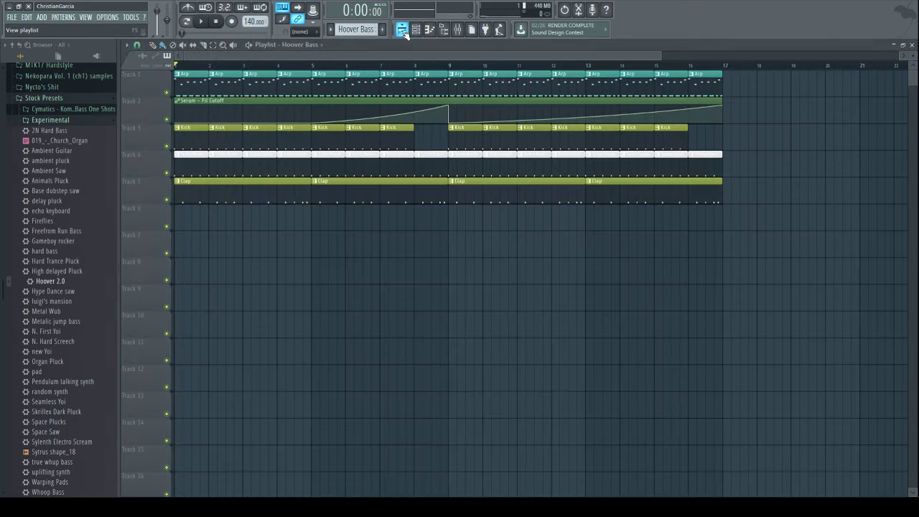
mouse_move(456, 224)
mouse_down()
mouse_move(157, 224)
mouse_move(693, 200)
mouse_up()
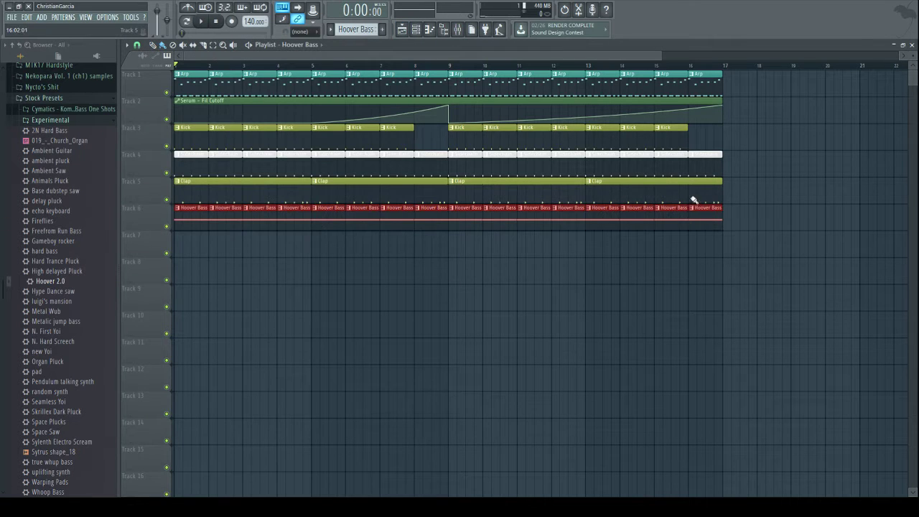
- Lower the Hoover 2.0 mixer fader to 17% (-25.9 dB) while the song plays
click(457, 30)
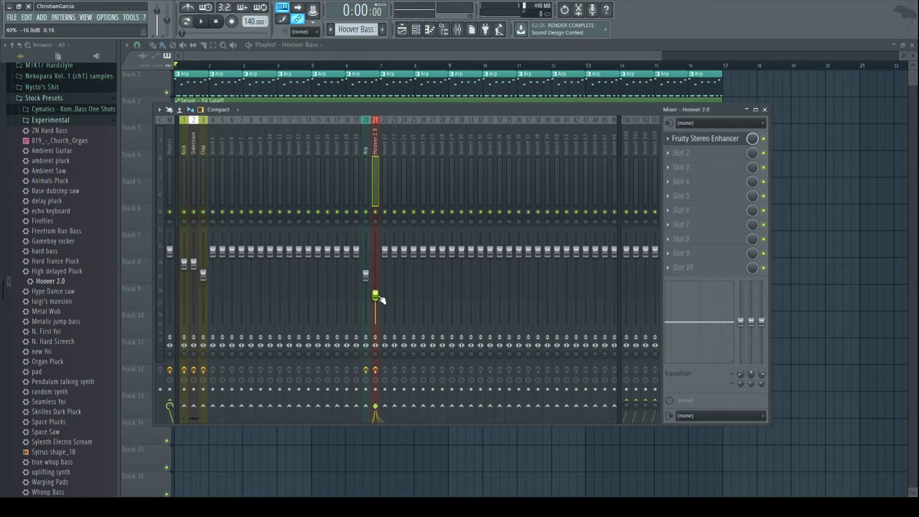
click(201, 22)
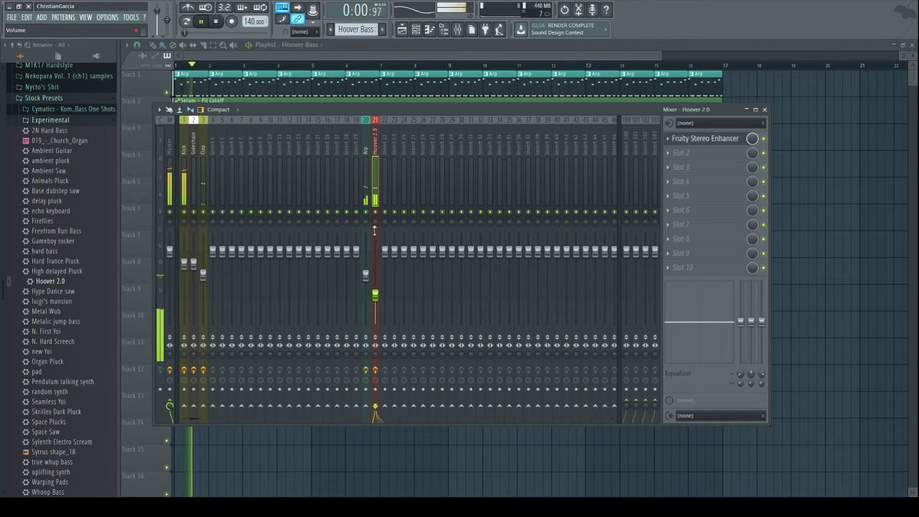
drag(375, 301, 375, 313)
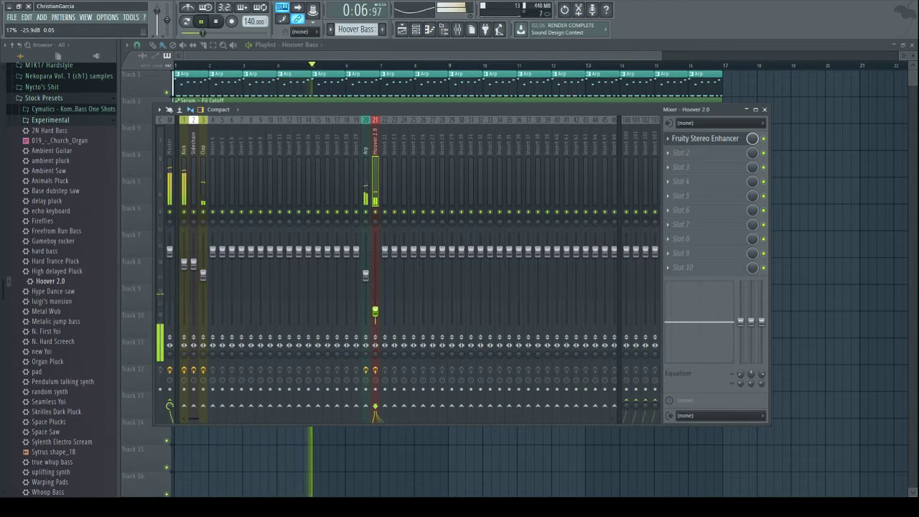
click(201, 22)
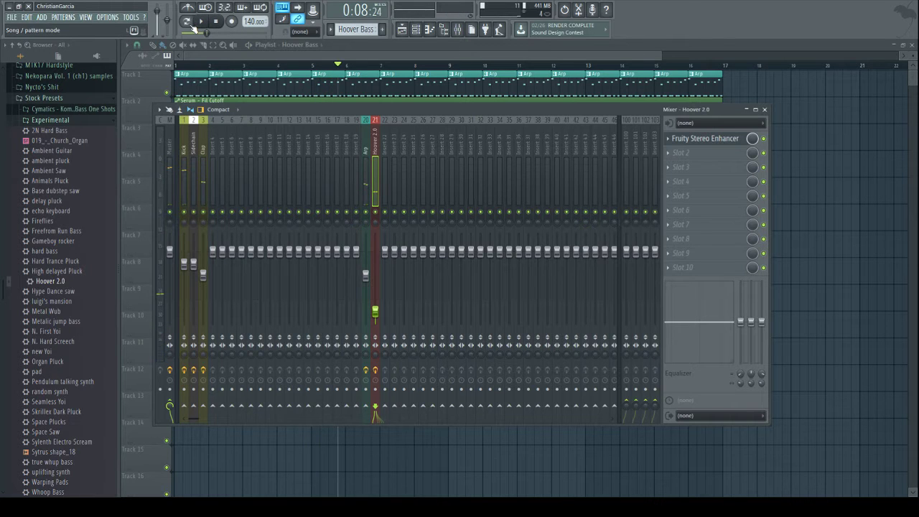
- Play the Hoover Bass pattern alone and adjust operator 3's SH waveform slider in the Hoover 2.0 Sytrus
click(420, 33)
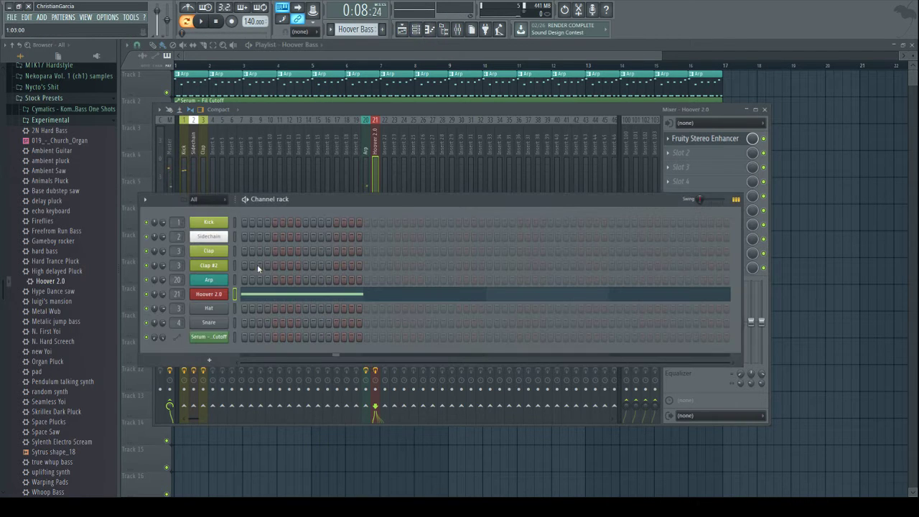
click(206, 22)
click(209, 293)
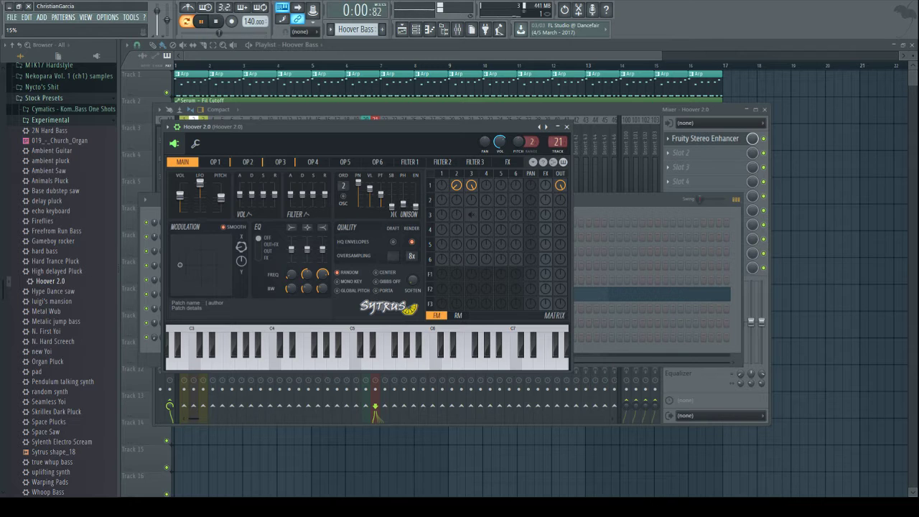
click(280, 162)
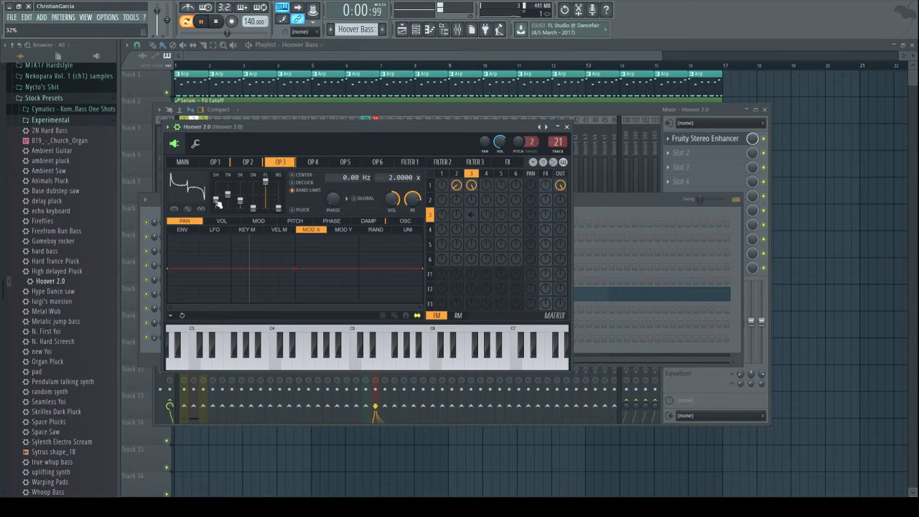
drag(217, 203, 218, 199)
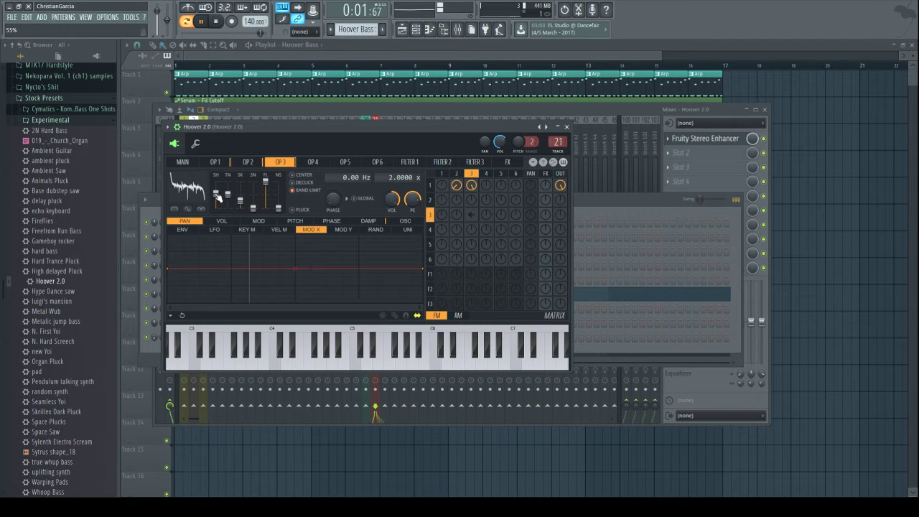
drag(219, 202, 219, 204)
click(218, 163)
click(185, 162)
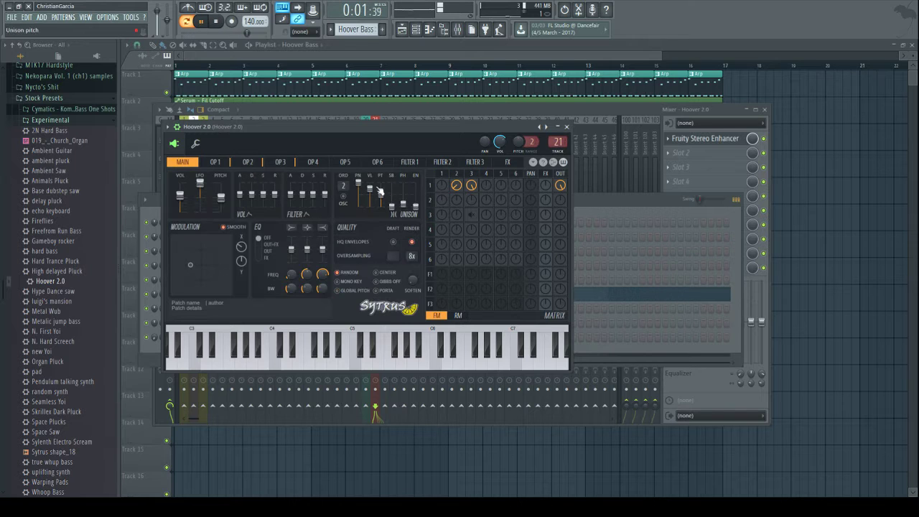
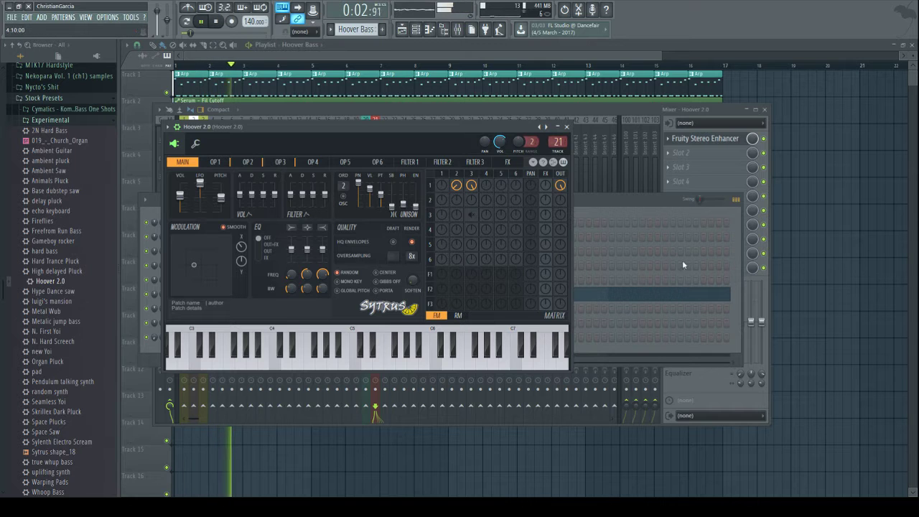
- Raise the Hoover 2.0 mixer fader to 22% (-23.3 dB) during song playback
click(624, 111)
mouse_move(385, 314)
mouse_down()
mouse_move(384, 301)
mouse_move(375, 303)
mouse_up()
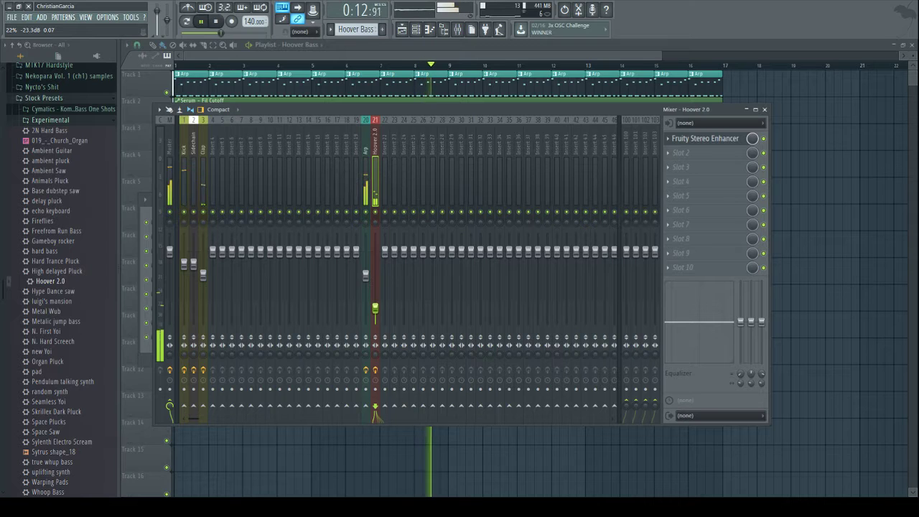
- Mute the Arp on playlist Track 1 and set the Hoover 2.0 Sytrus modulation X to 50%
click(417, 31)
click(213, 295)
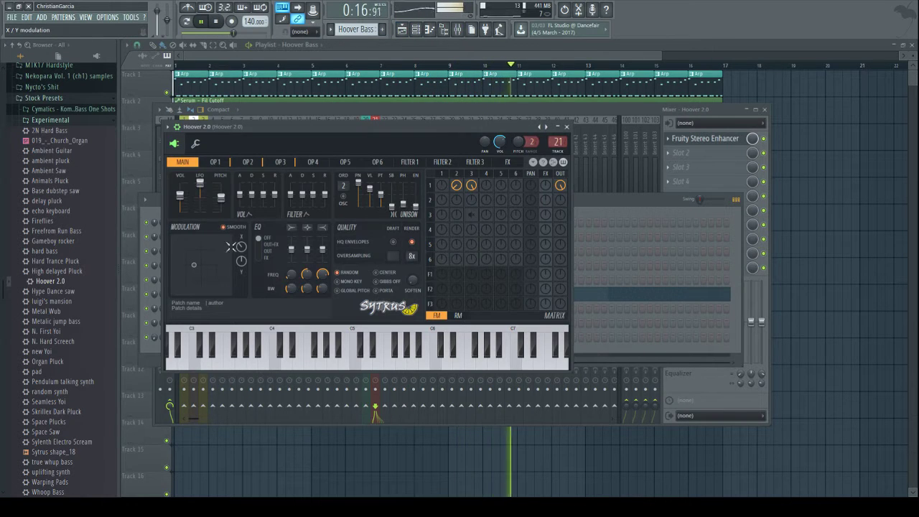
click(613, 224)
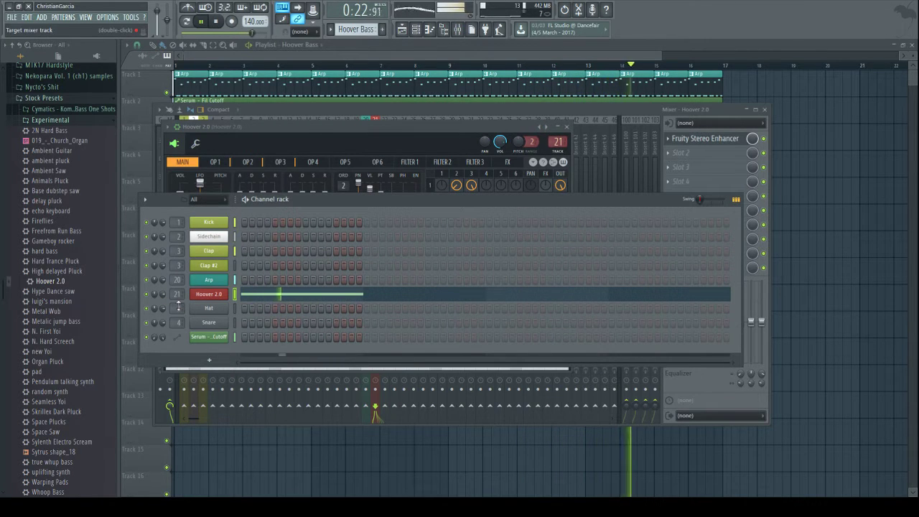
click(166, 92)
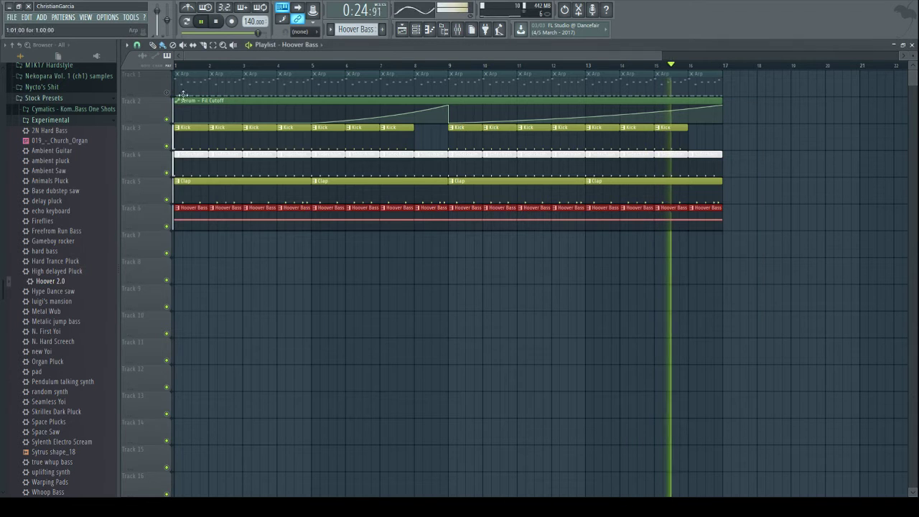
click(443, 29)
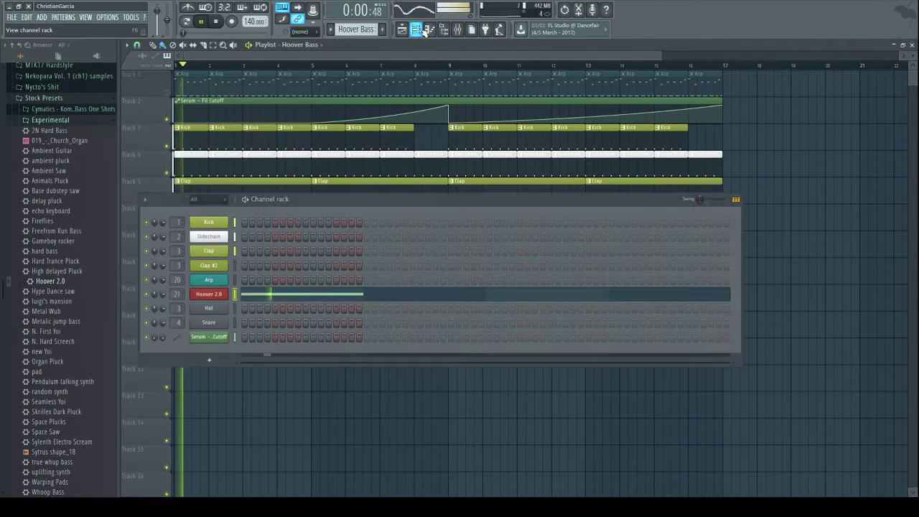
click(215, 296)
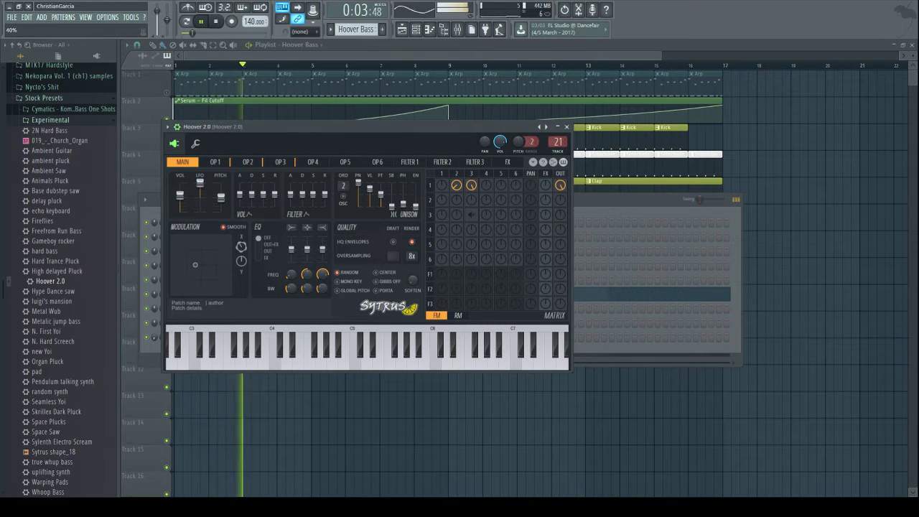
drag(241, 246, 241, 238)
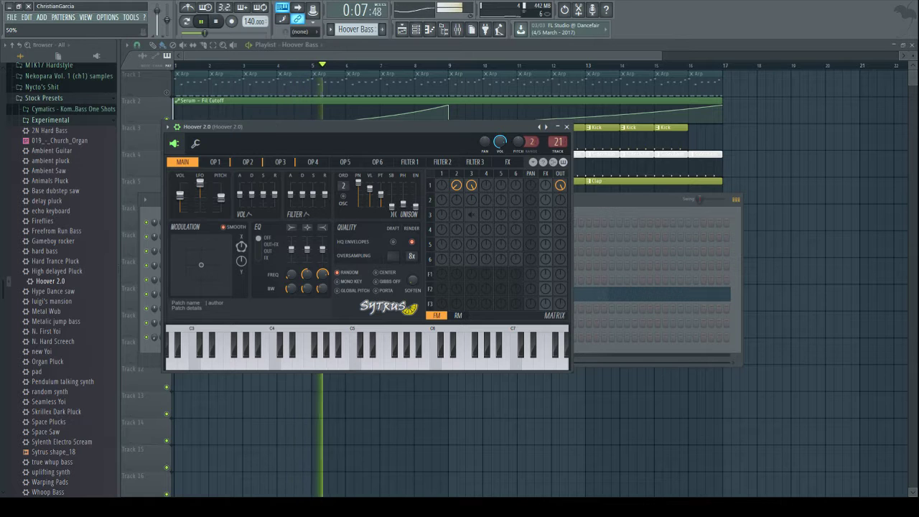
- Add Fruity Parametric EQ 2 in slot 8 of Hoover 2.0, with a steep band 1 low cut and band 2 at -17.5 dB, 81 Hz
key(F9)
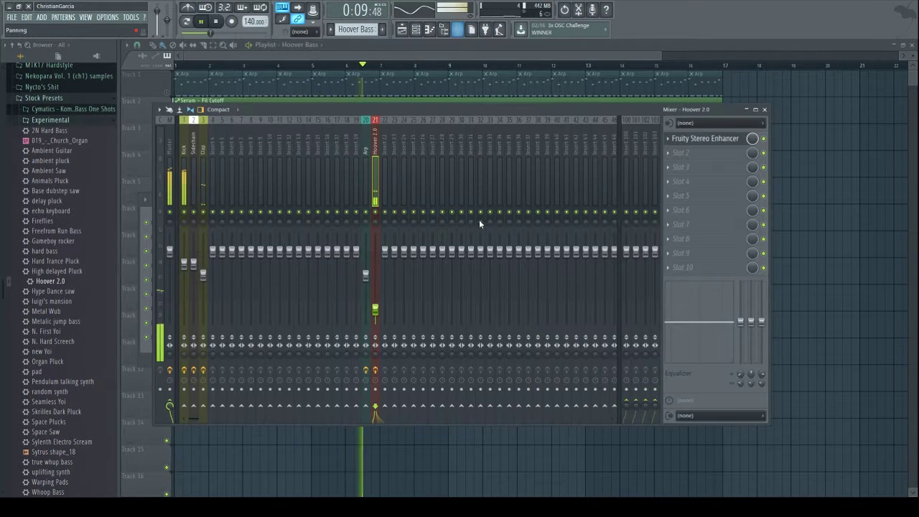
click(637, 84)
drag(207, 205, 232, 246)
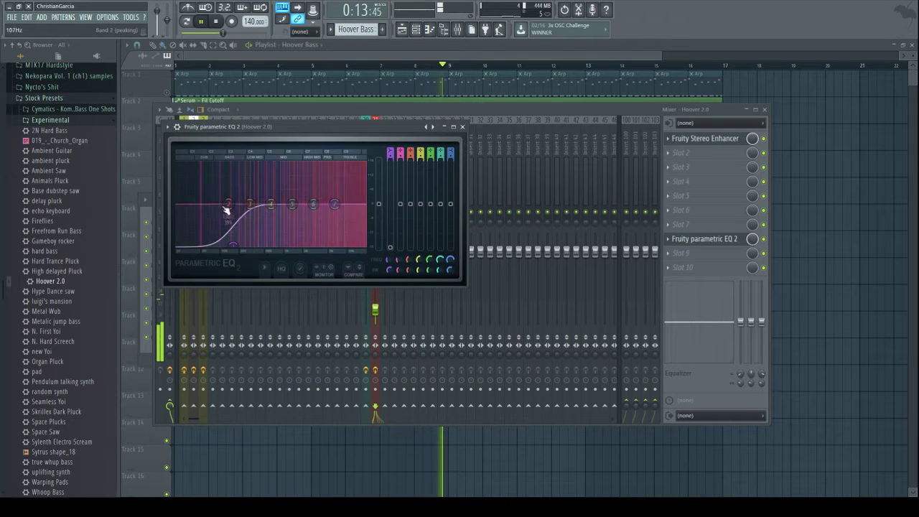
drag(228, 206, 205, 238)
drag(389, 271, 389, 287)
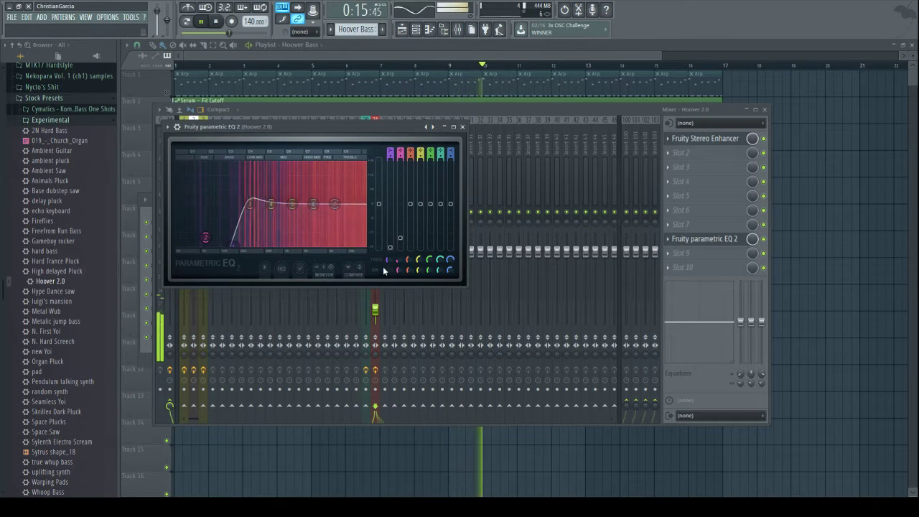
drag(206, 237, 213, 245)
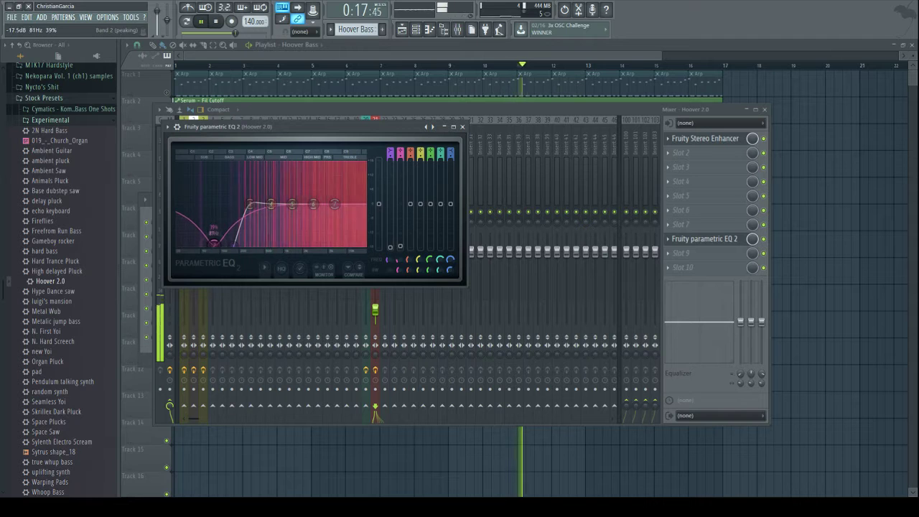
click(463, 127)
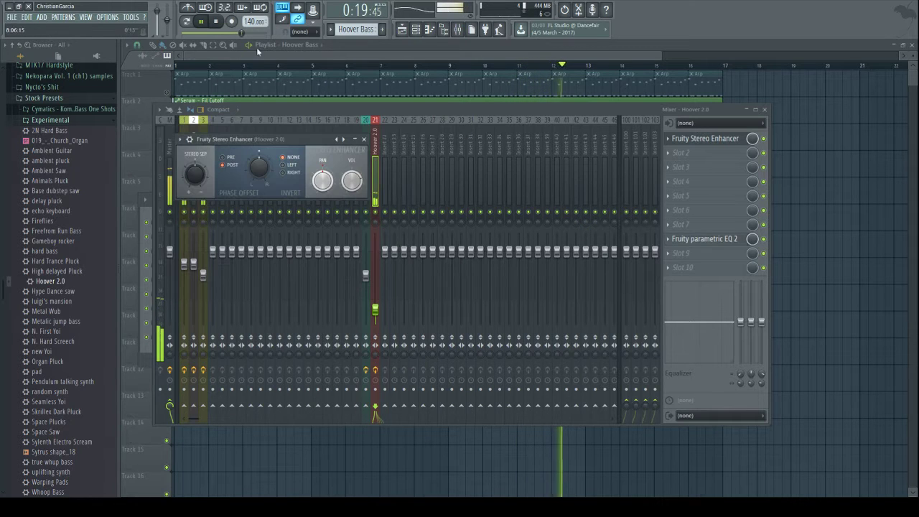
- Unmute playlist Track 1 and play the full arrangement from the start
click(216, 22)
key(F12)
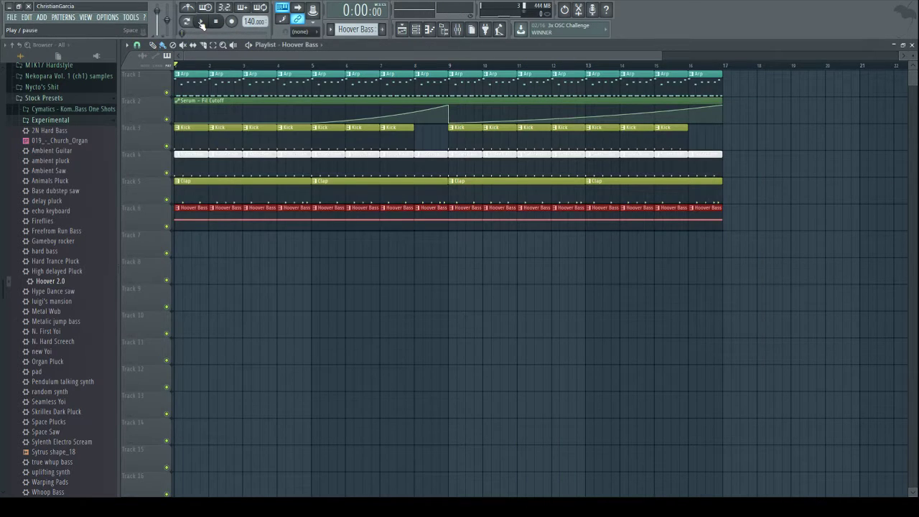
click(202, 22)
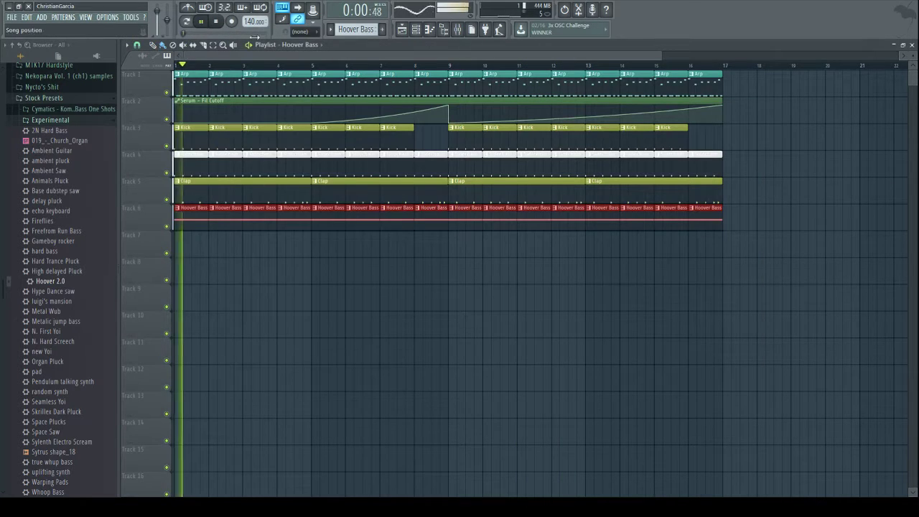
- Set up Fruity Free Filter in slot 1 of the Master as a High pass with its frequency at 1457 Hz
click(463, 31)
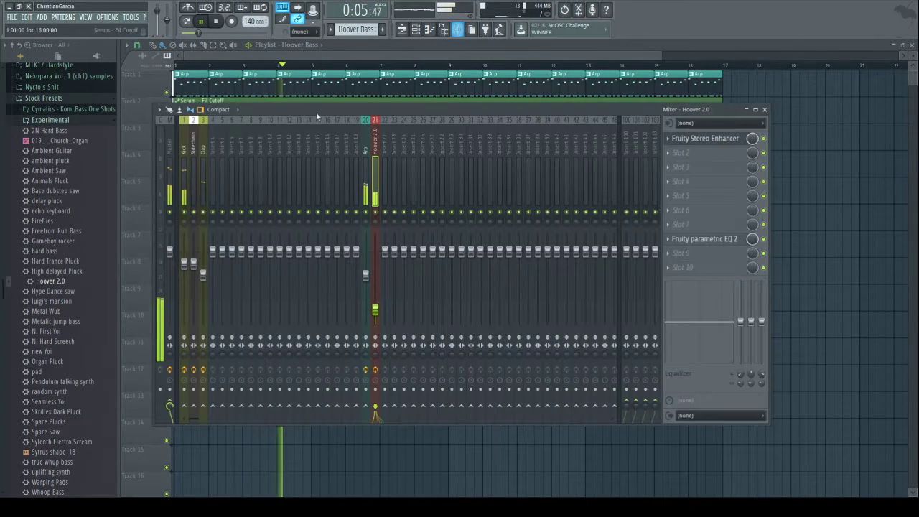
click(171, 194)
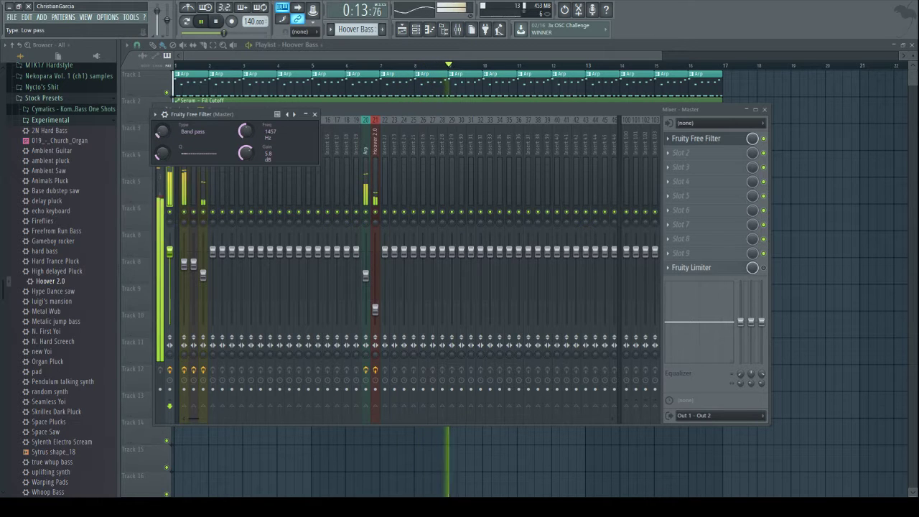
drag(246, 131, 246, 100)
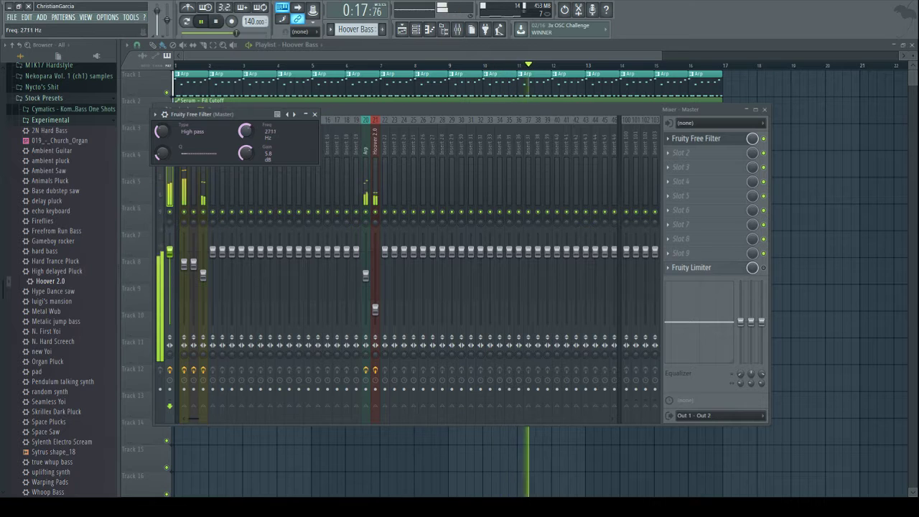
drag(245, 132, 245, 141)
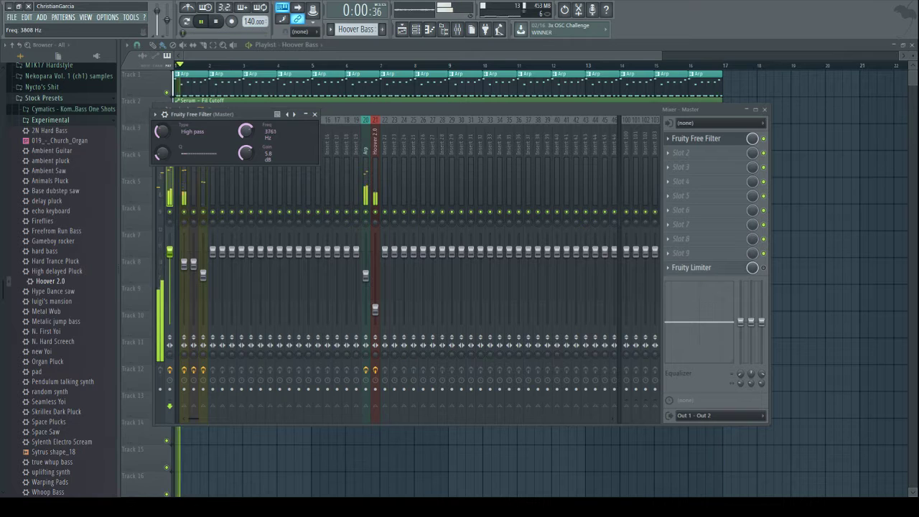
drag(245, 132, 245, 134)
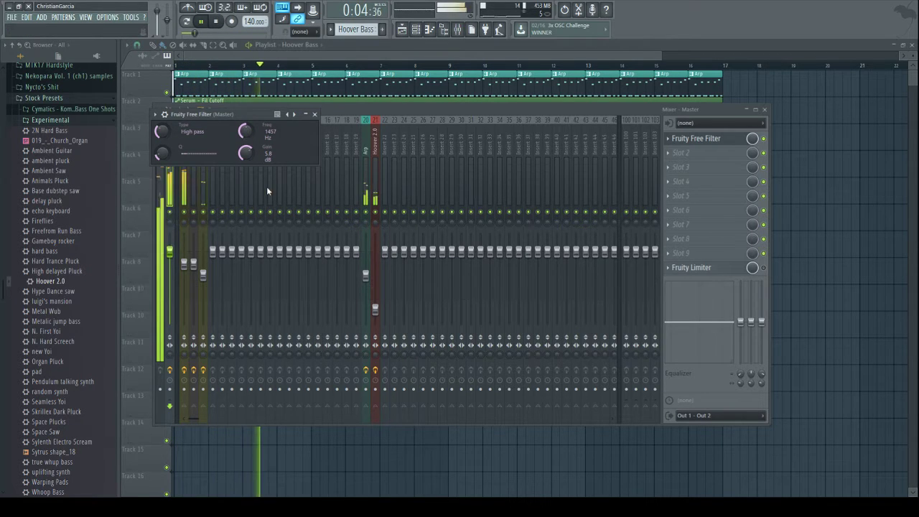
- Automate the Master Free Filter frequency with a clip ending at bar 9, curving down to the minimum, and move it to Track 14
click(371, 56)
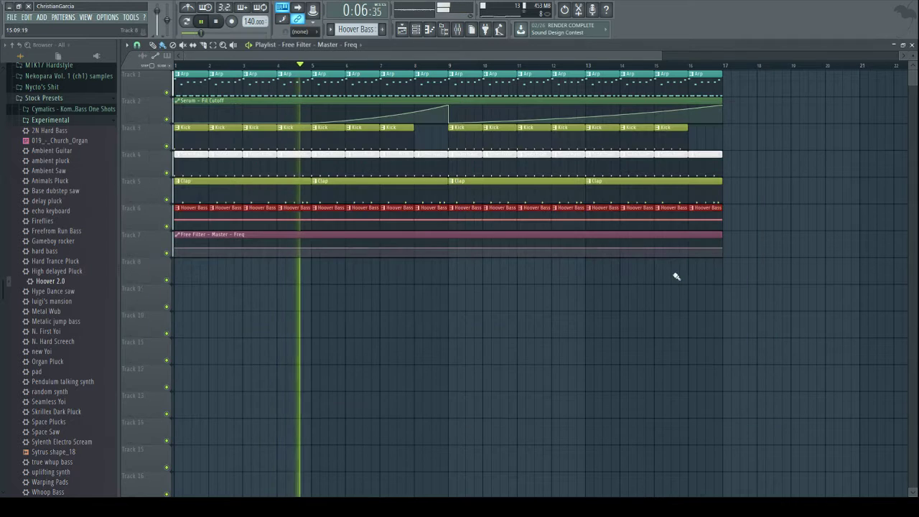
drag(723, 248, 445, 260)
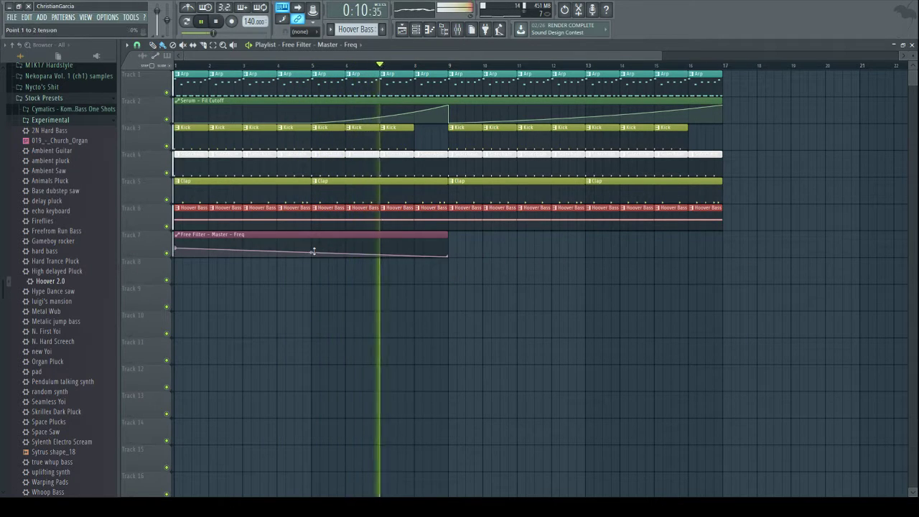
drag(311, 251, 311, 246)
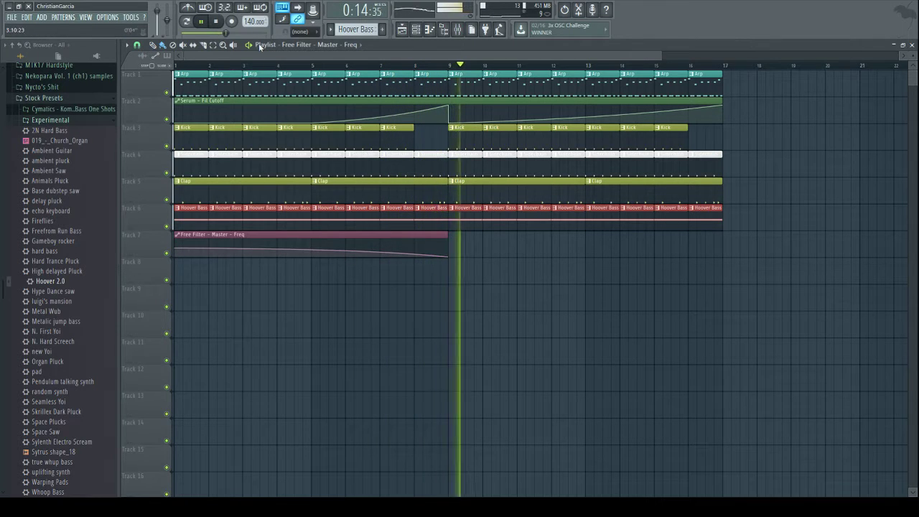
click(222, 23)
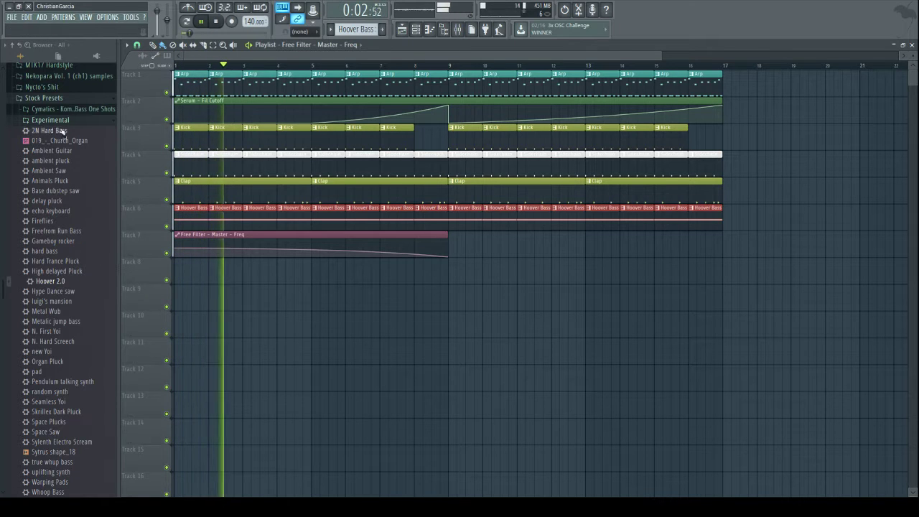
click(40, 97)
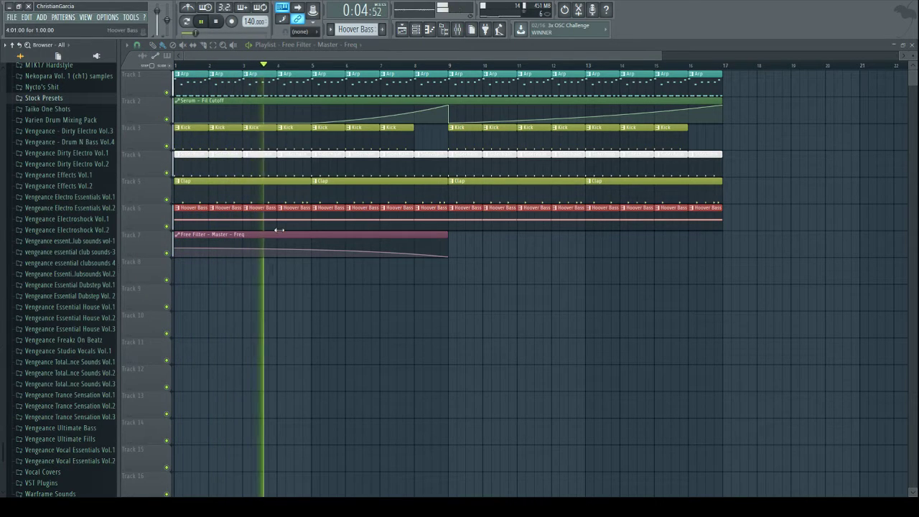
drag(211, 243, 210, 429)
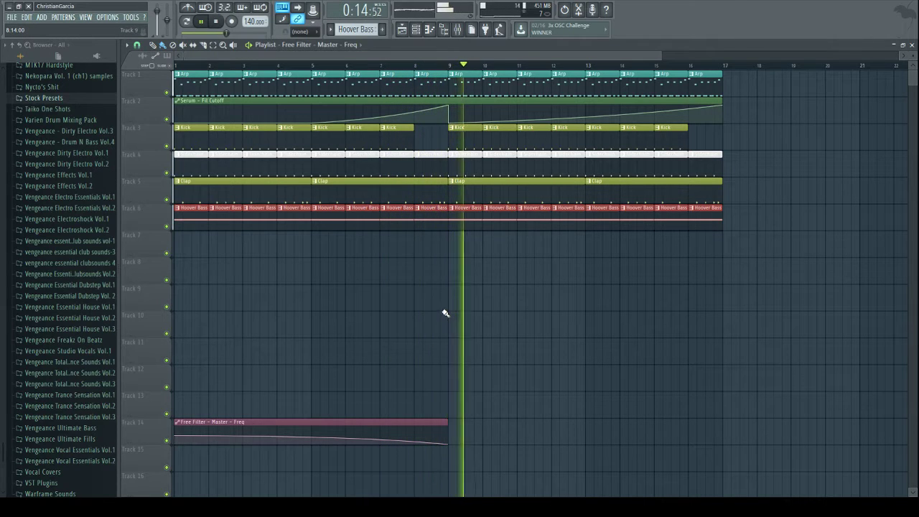
- Audition crash samples in the VEC4 Crash folder of vengeance essential clubsounds 4 against the song, and stop playback
click(90, 264)
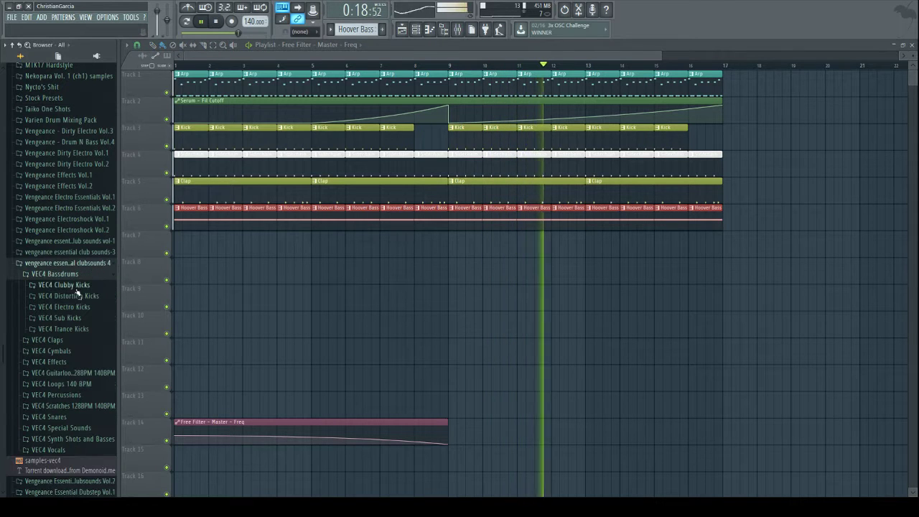
click(60, 352)
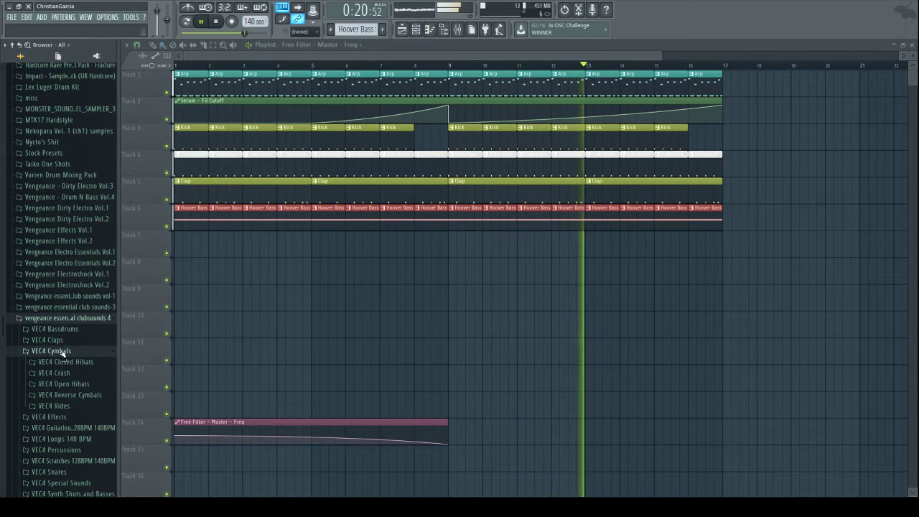
scroll(62, 352, down, 2)
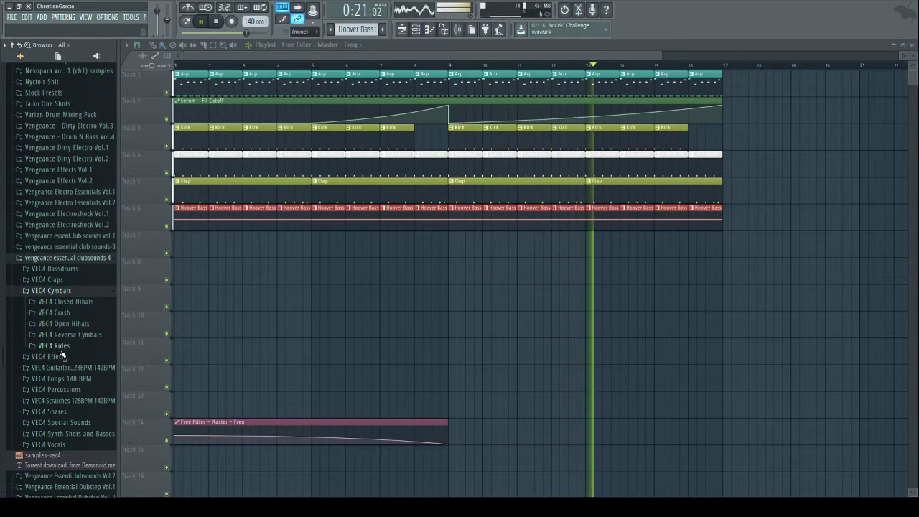
click(72, 314)
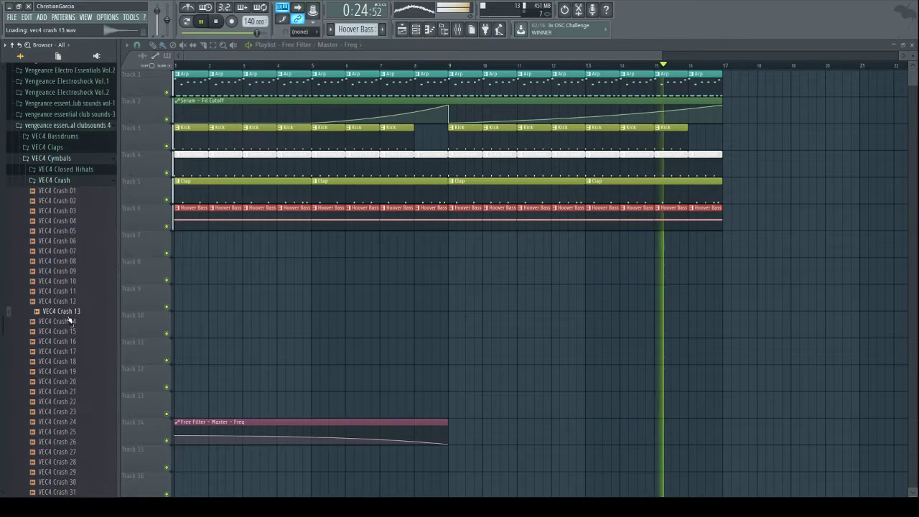
click(61, 242)
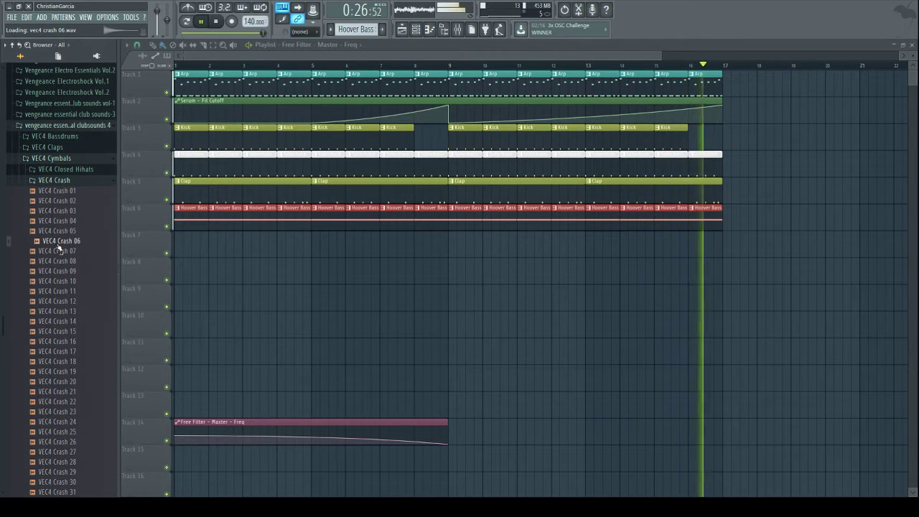
click(61, 234)
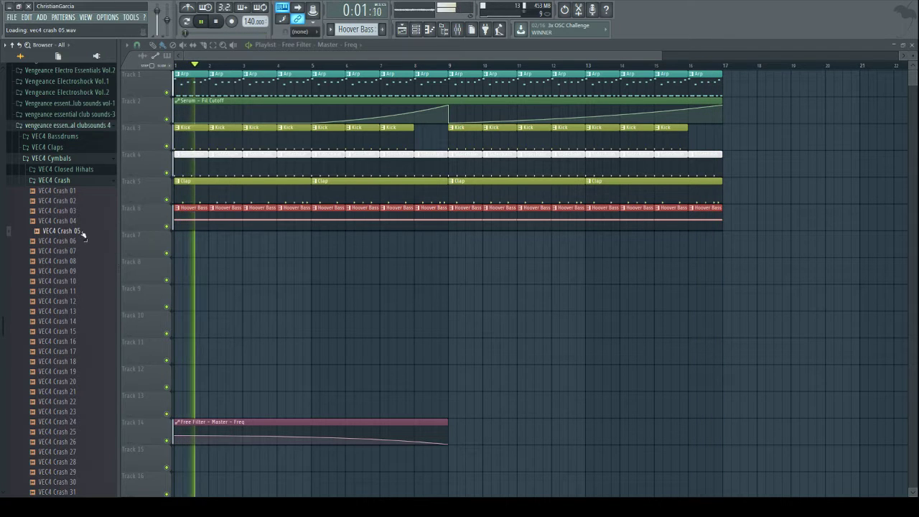
click(203, 23)
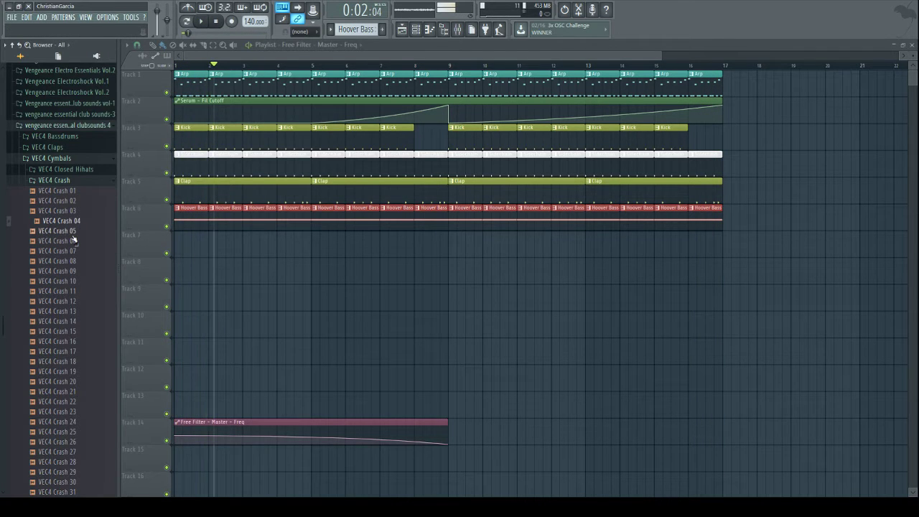
- Place the VEC4 Crash 05 sample on playlist Track 7 at bar 9, leaving no other copy on the track
click(450, 62)
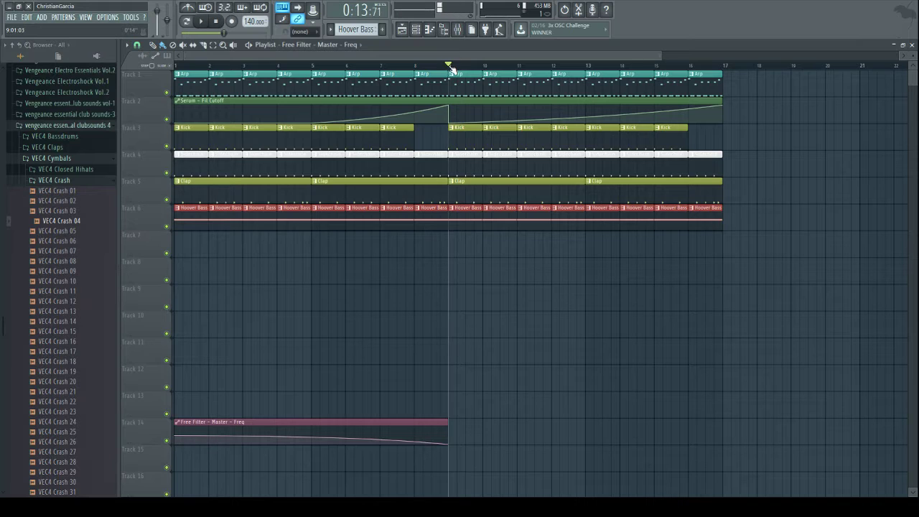
click(56, 242)
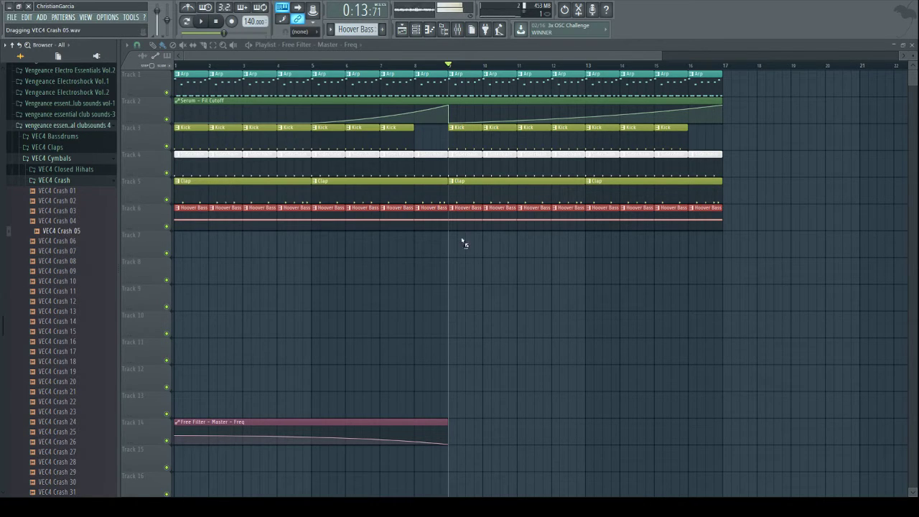
drag(451, 250, 450, 247)
click(240, 245)
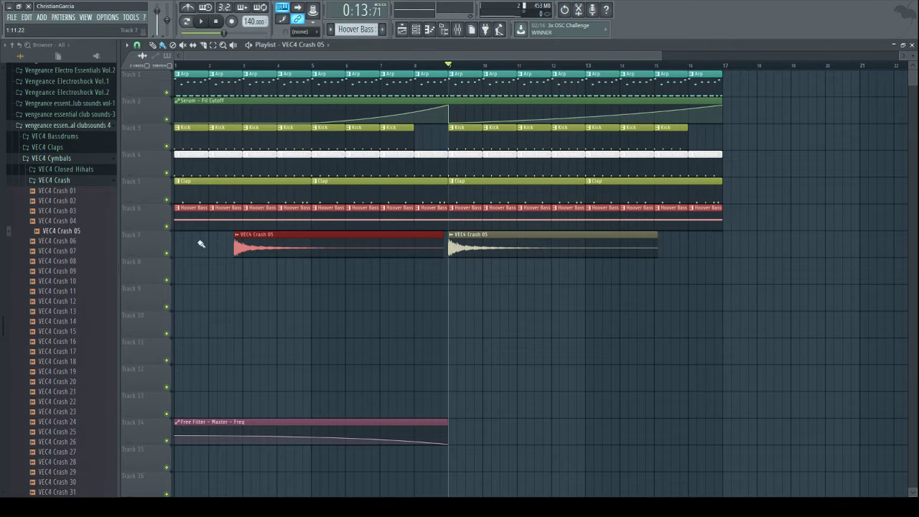
right_click(365, 246)
- Time-stretch VEC4 Crash 05 to a length of five bars and place a second copy on Track 7 at bar 4
double_click(518, 250)
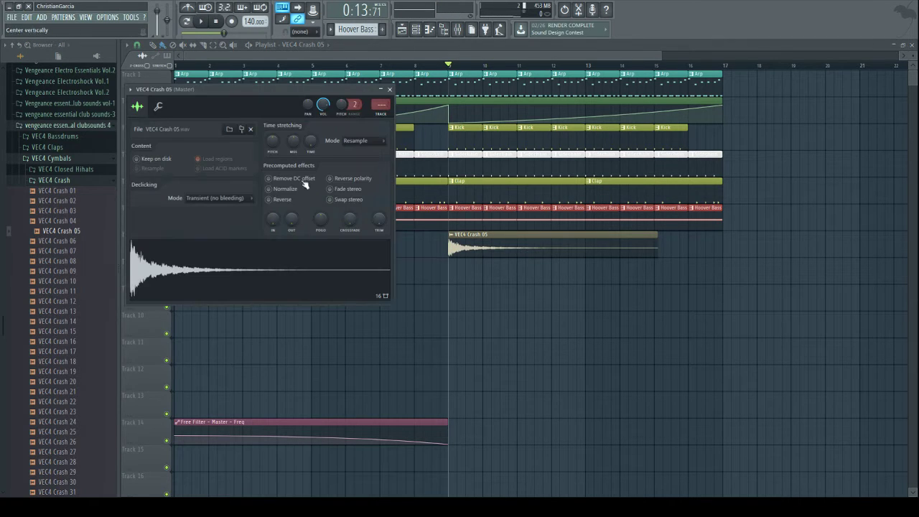
drag(310, 147, 310, 137)
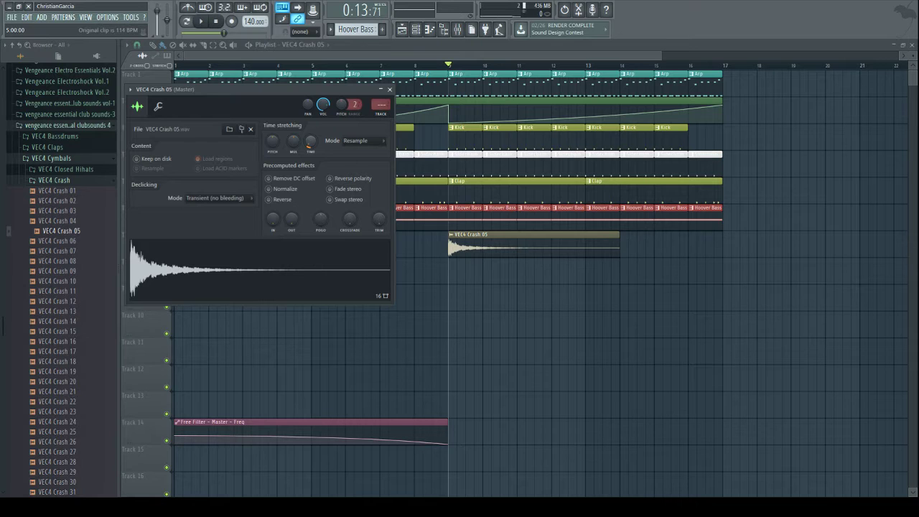
right_click(430, 323)
click(291, 246)
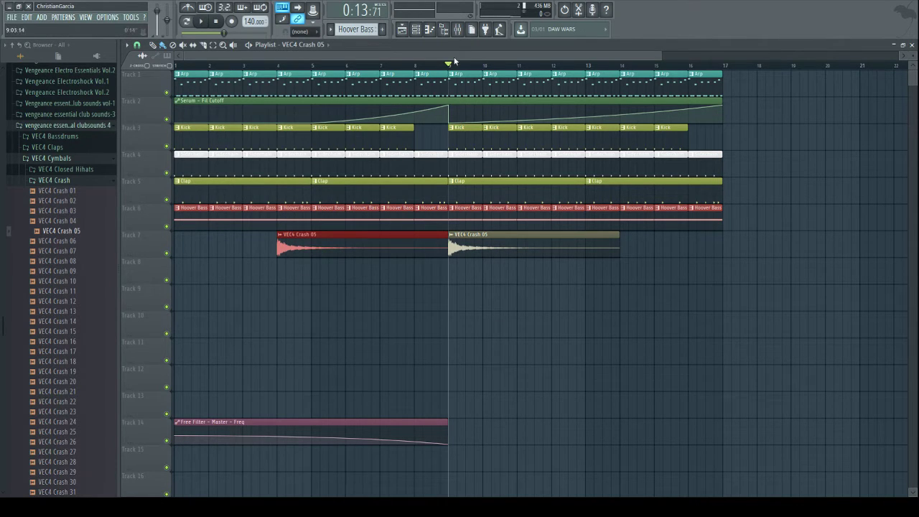
- Route VEC4 Crash 05 to mixer insert 50 and lower its fader to 66% (-8.3 dB)
click(458, 29)
drag(224, 420, 268, 419)
click(561, 201)
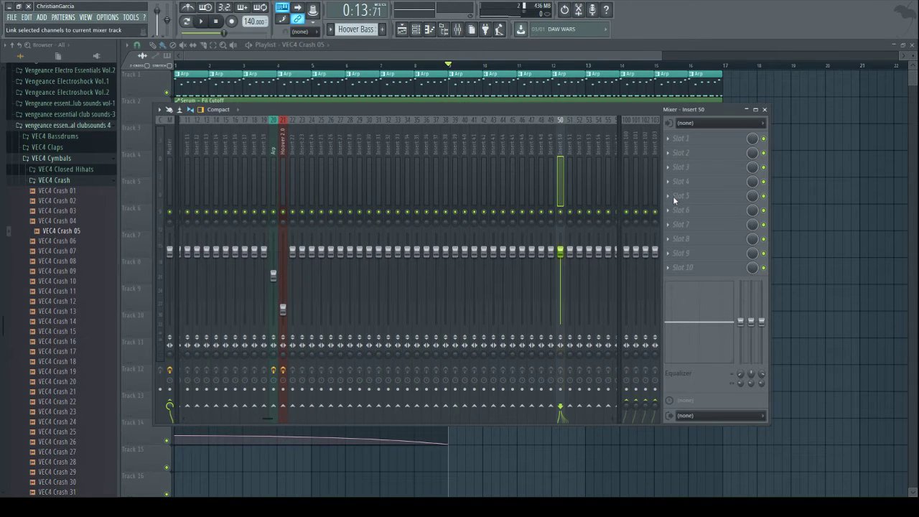
key(ctrl+l)
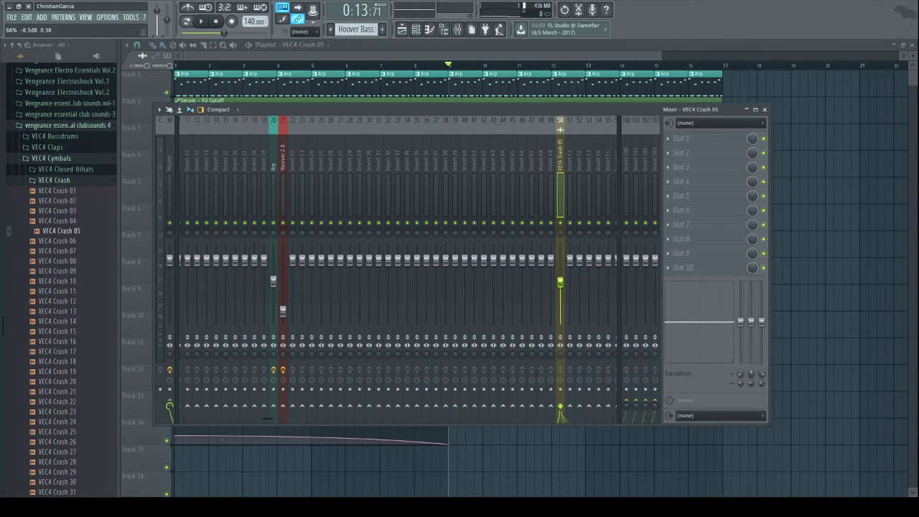
key(F9)
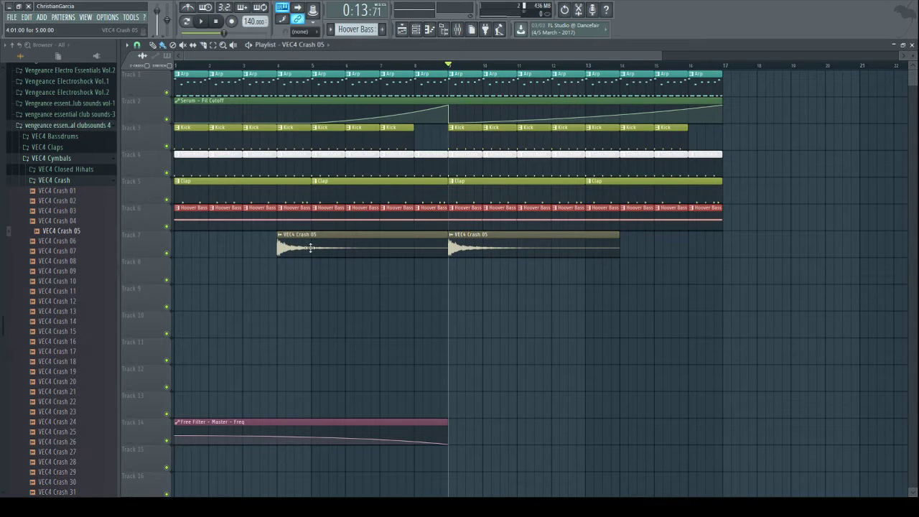
- Make the VEC4 Crash 05 clip at bar 4 unique and reverse its sample
click(282, 235)
click(301, 309)
double_click(320, 246)
click(291, 211)
key(Escape)
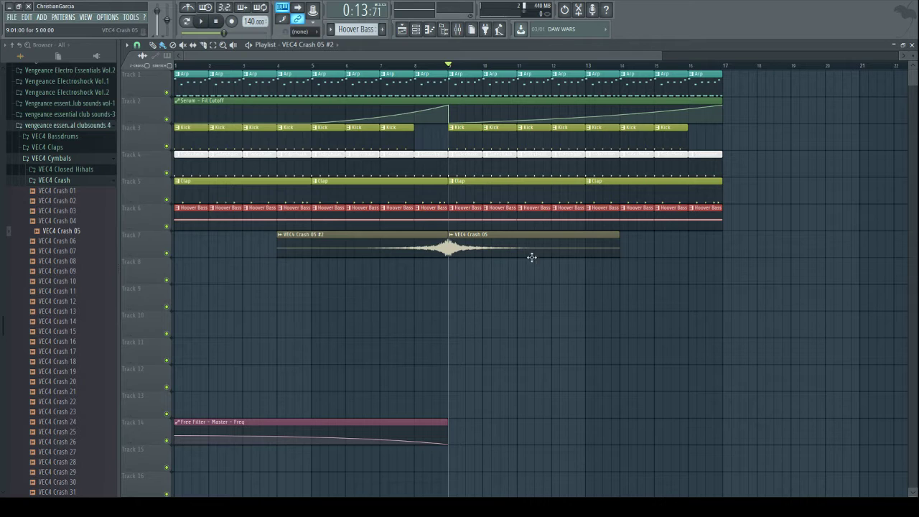
- Lower the VEC4 Crash 05 mixer fader a little further and play the arrangement from the start
click(458, 29)
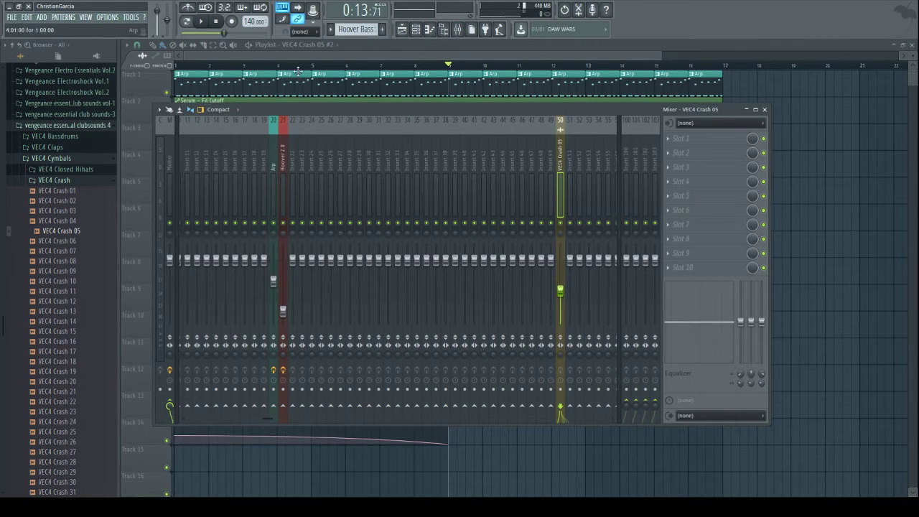
click(200, 22)
click(764, 109)
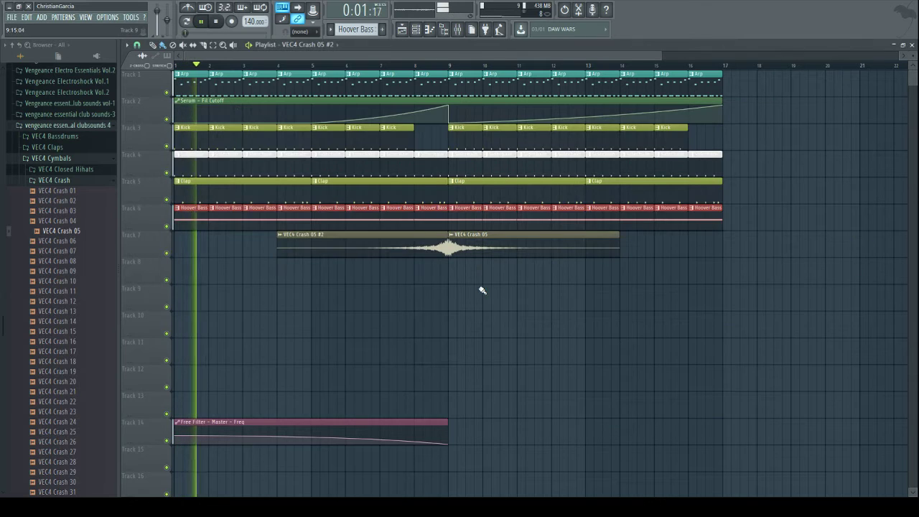
- Trim the reversed crash clip on Track 7 to start at bar 5 and the forward crash clip to end at bar 13
drag(290, 245, 323, 246)
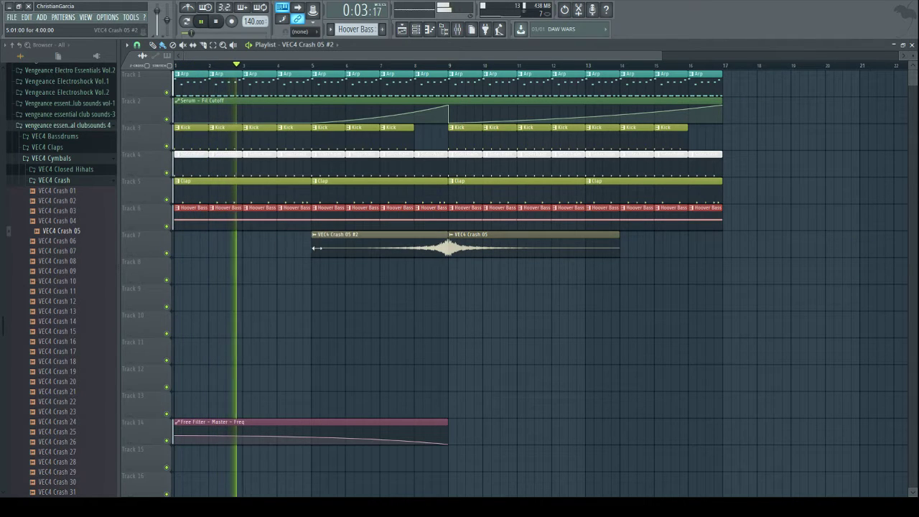
drag(619, 248, 586, 248)
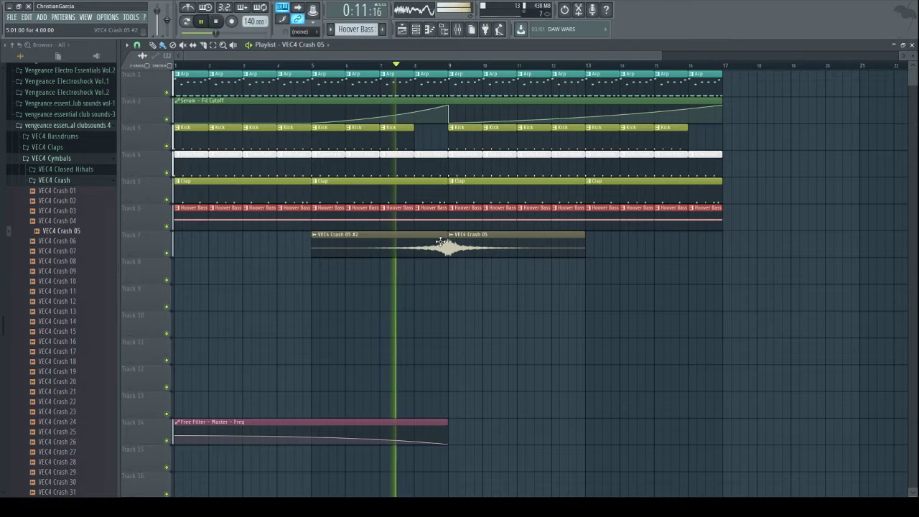
- Time-stretch the forward VEC4 Crash 05 so that its clip runs from bar 9 to bar 17
double_click(497, 243)
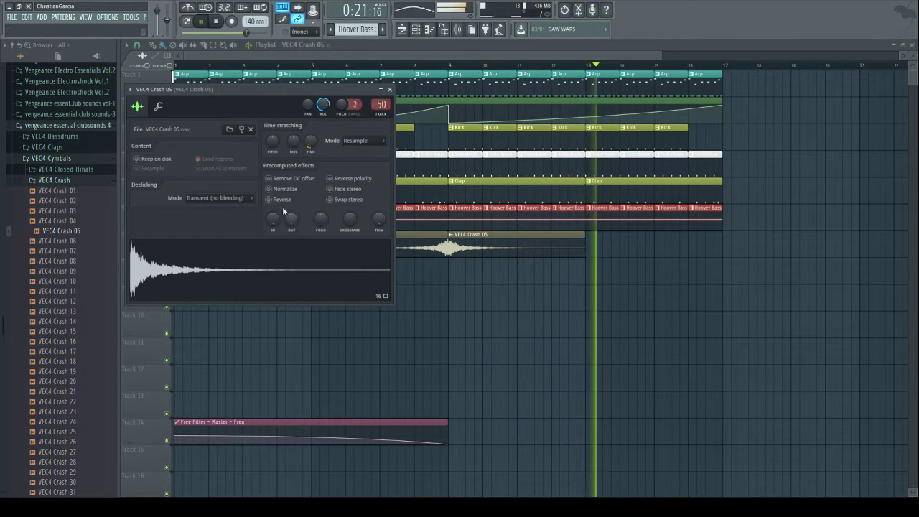
drag(309, 141, 309, 124)
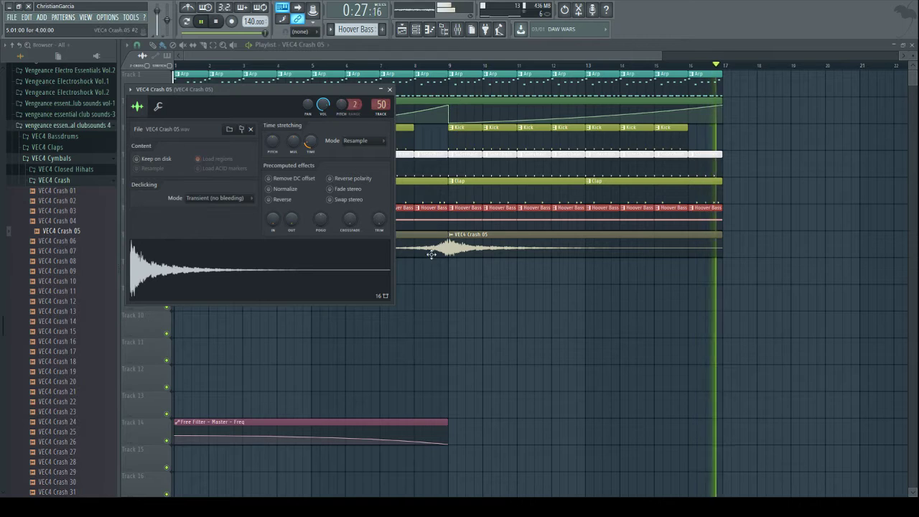
right_click(446, 315)
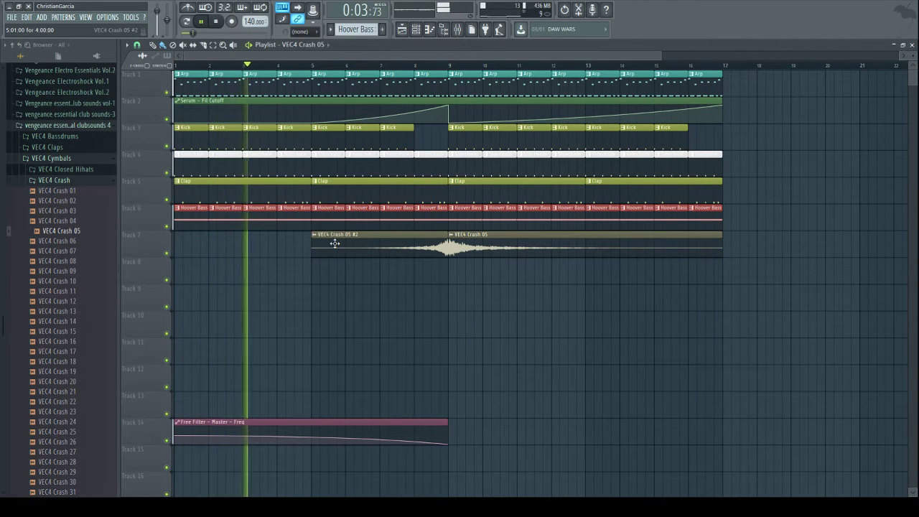
- Move the reversed crash clip away from the forward crash and delete it from Track 7
drag(334, 243, 260, 251)
drag(330, 246, 227, 251)
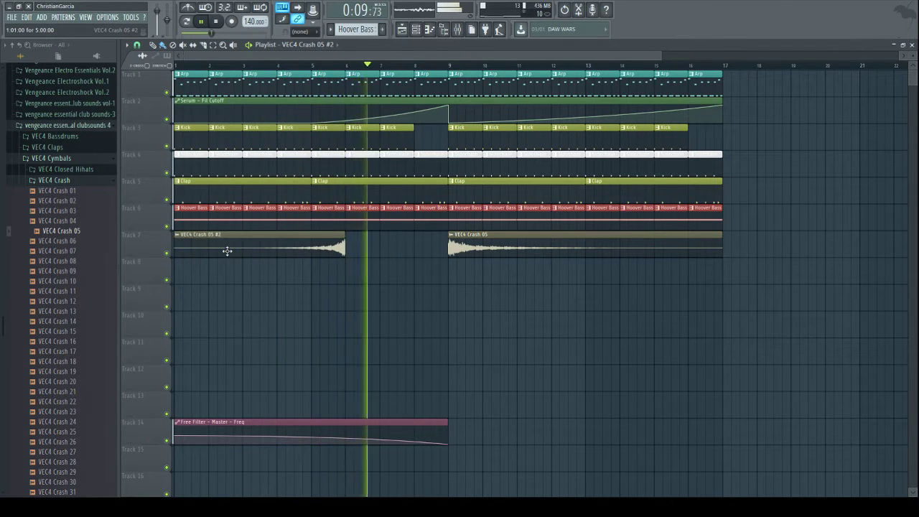
double_click(227, 251)
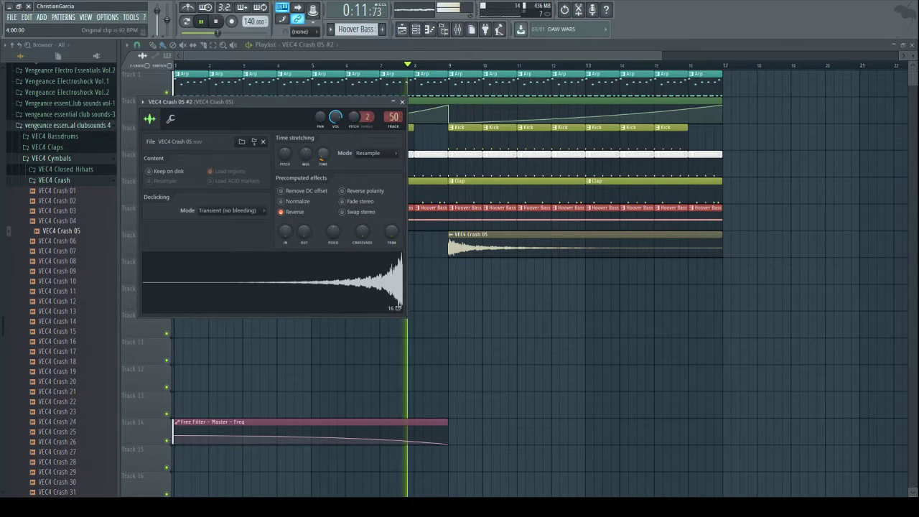
right_click(441, 282)
drag(360, 242, 421, 241)
right_click(424, 243)
- Reduce the forward VEC4 Crash 05's time stretch so its clip runs from bar 9 to bar 14, and stop playback
double_click(477, 248)
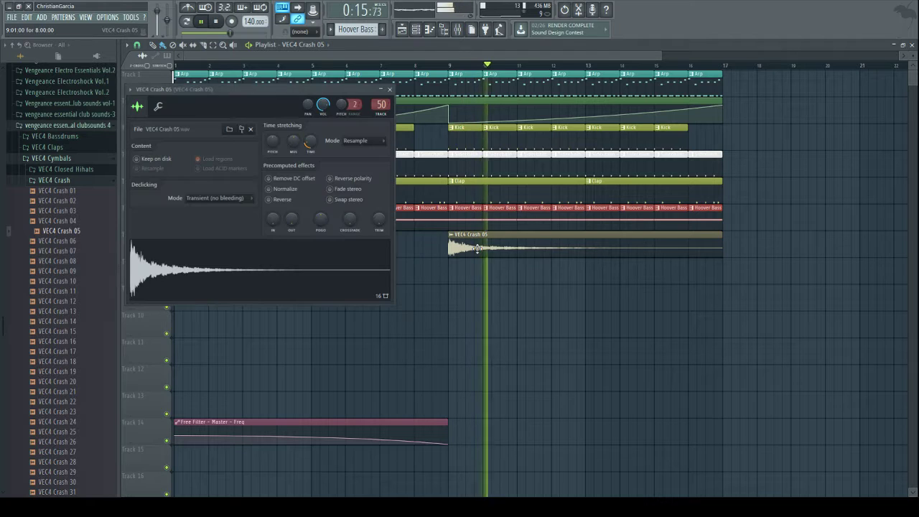
drag(308, 148, 309, 157)
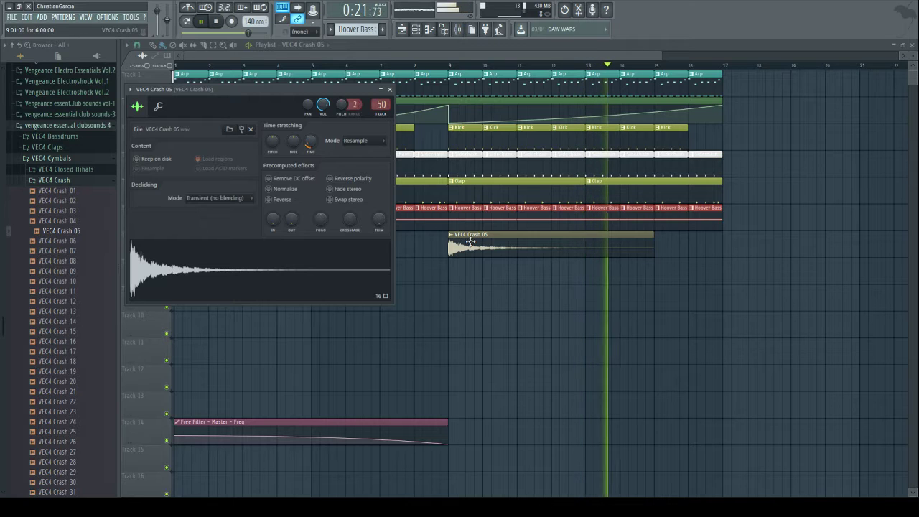
click(390, 90)
click(201, 21)
double_click(504, 234)
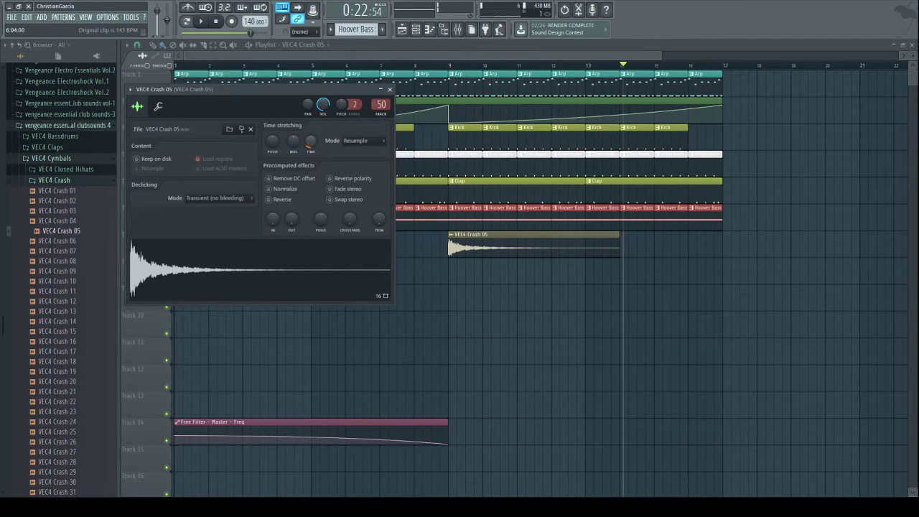
click(483, 251)
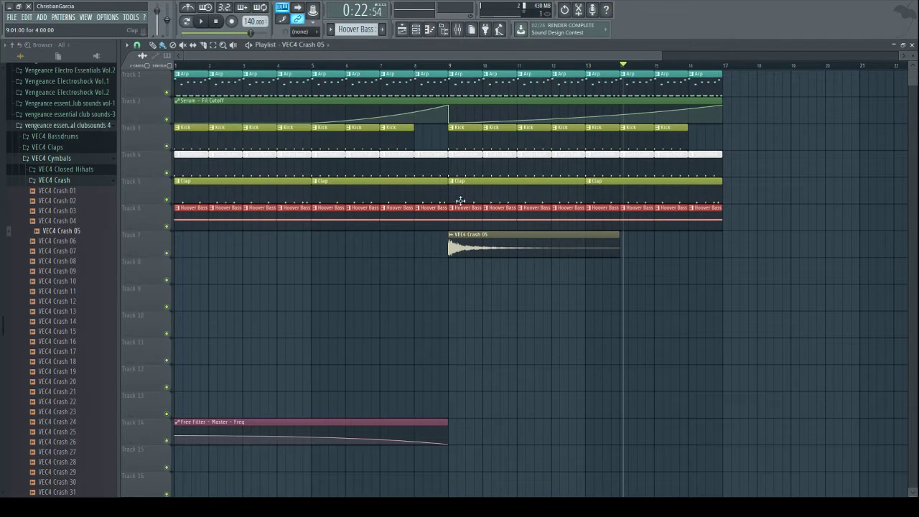
double_click(468, 242)
click(457, 264)
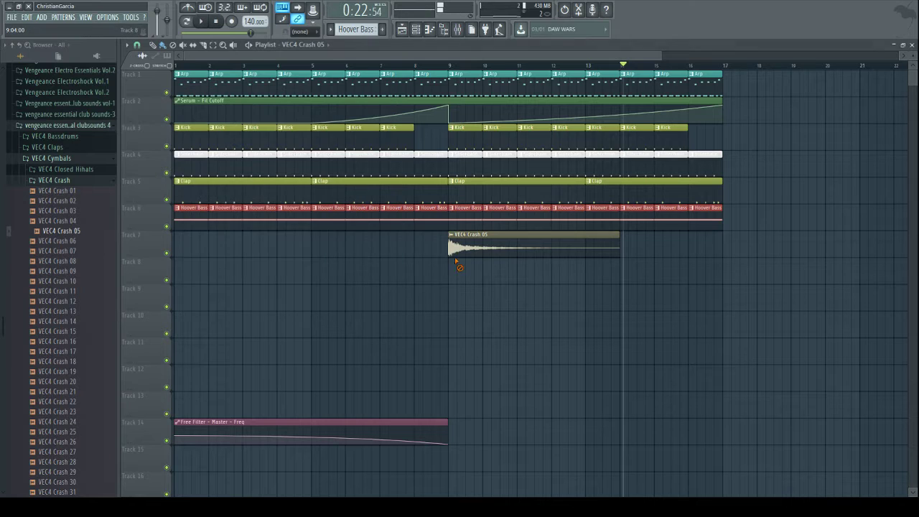
- Place the reversed VEC4 Crash 05 #2 in the playlist again and line it up at bar 9 on Track 8 beneath the forward crash
right_click(339, 246)
click(416, 30)
click(224, 239)
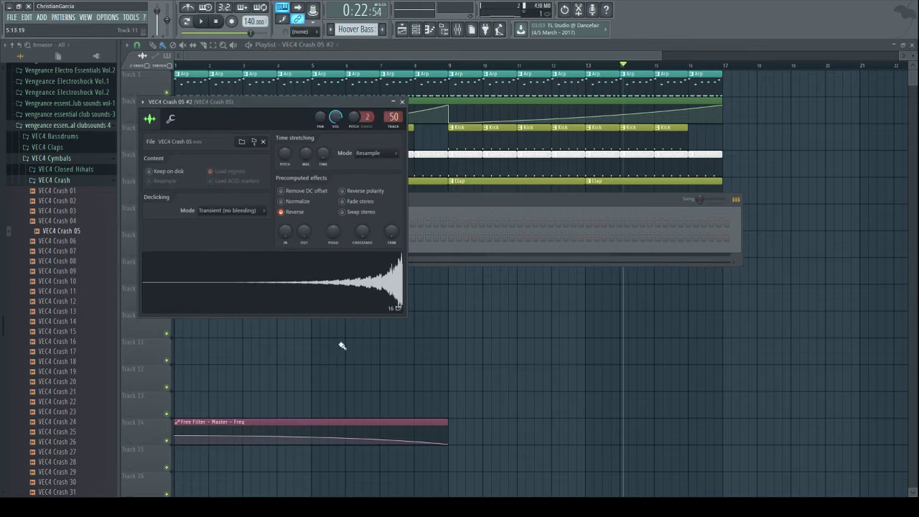
click(384, 351)
drag(419, 353, 276, 240)
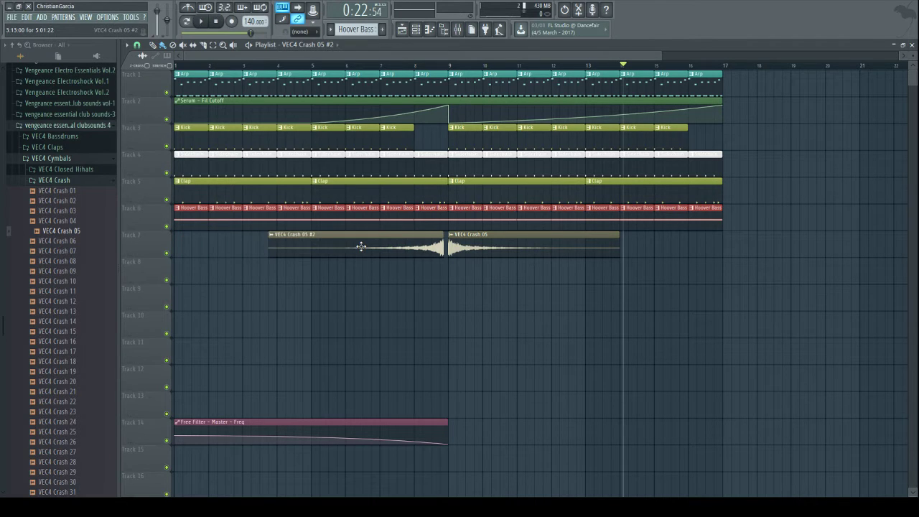
drag(364, 246, 540, 262)
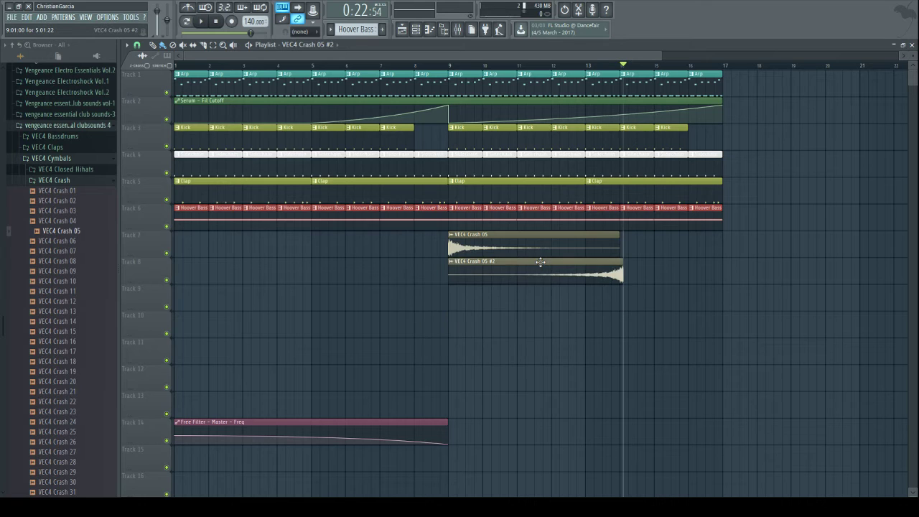
- Time-stretch the reversed crash to match the forward crash's five bars and move it to Track 7 from bar 4 to bar 9
double_click(540, 275)
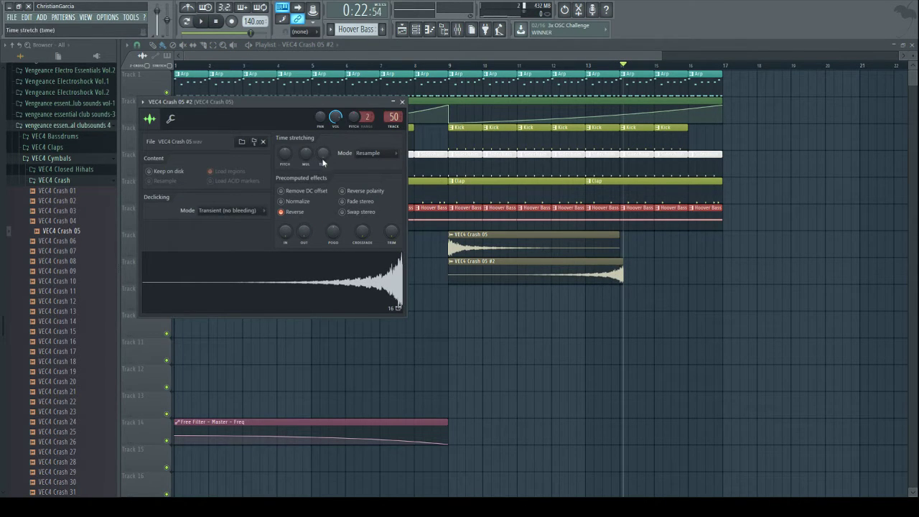
drag(322, 158, 323, 172)
double_click(490, 235)
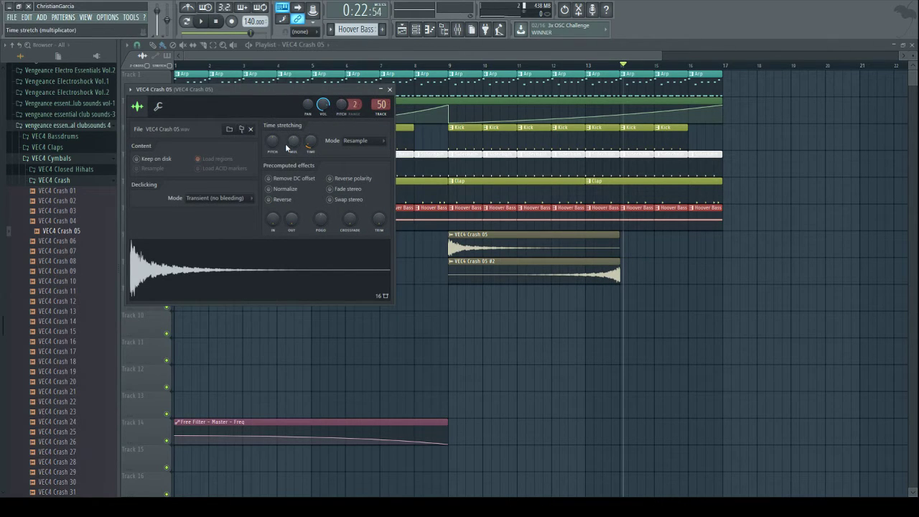
click(365, 141)
click(372, 189)
drag(474, 267, 301, 244)
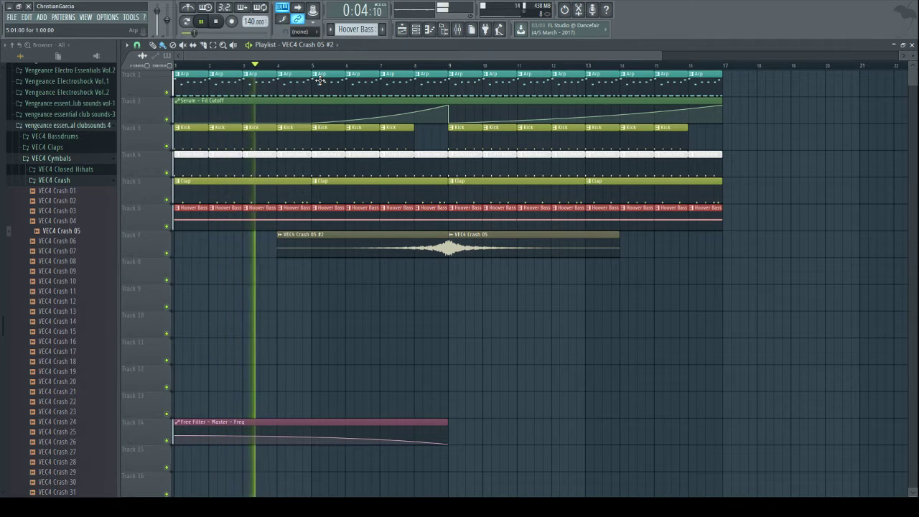
- Collapse the crash sample folders and open the VDUB2 Effects folder in the Vengeance Essential Dubstep Vol. 2 pack
click(73, 160)
click(80, 127)
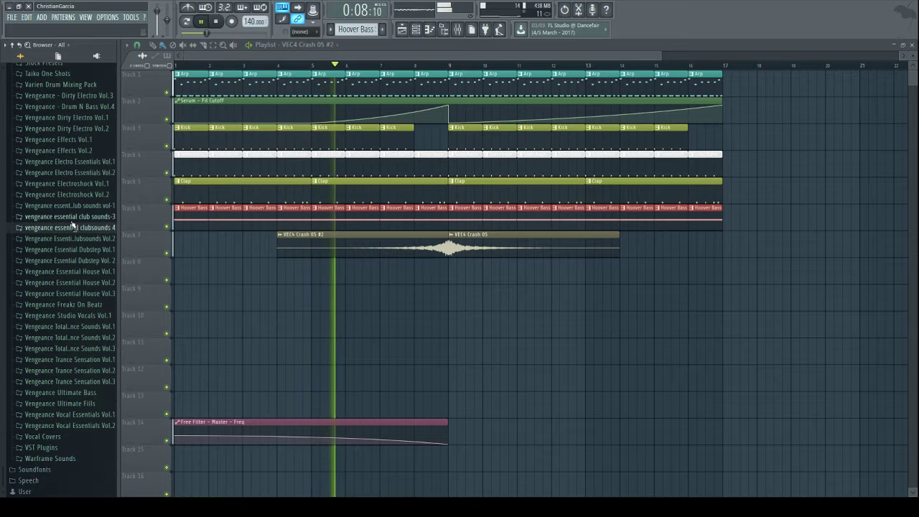
click(80, 260)
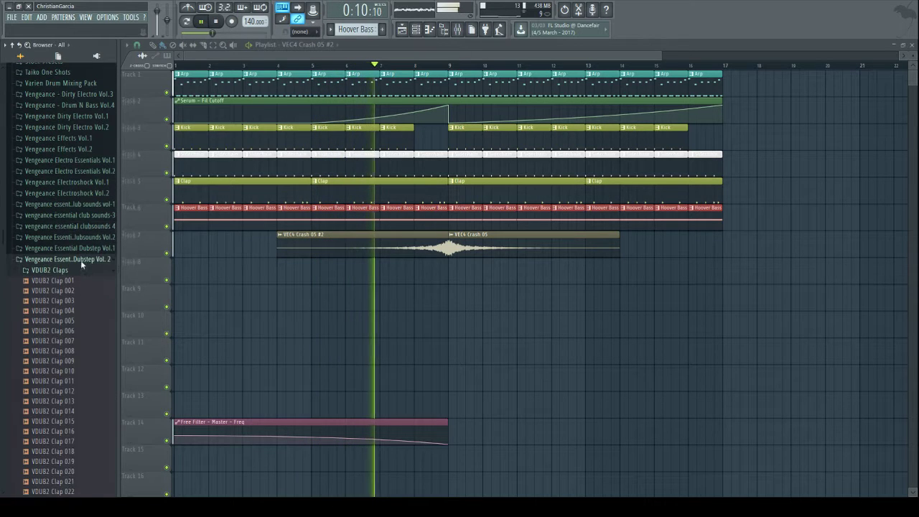
scroll(48, 325, down, 10)
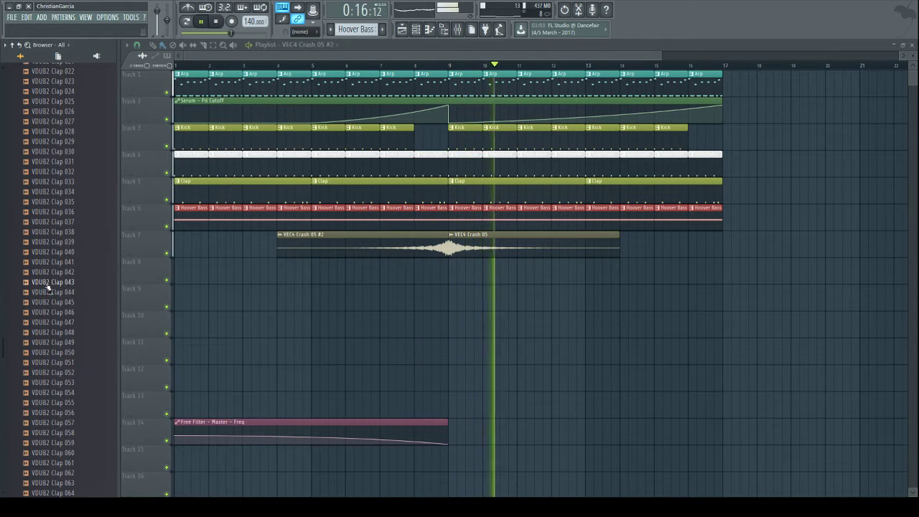
scroll(62, 288, up, 10)
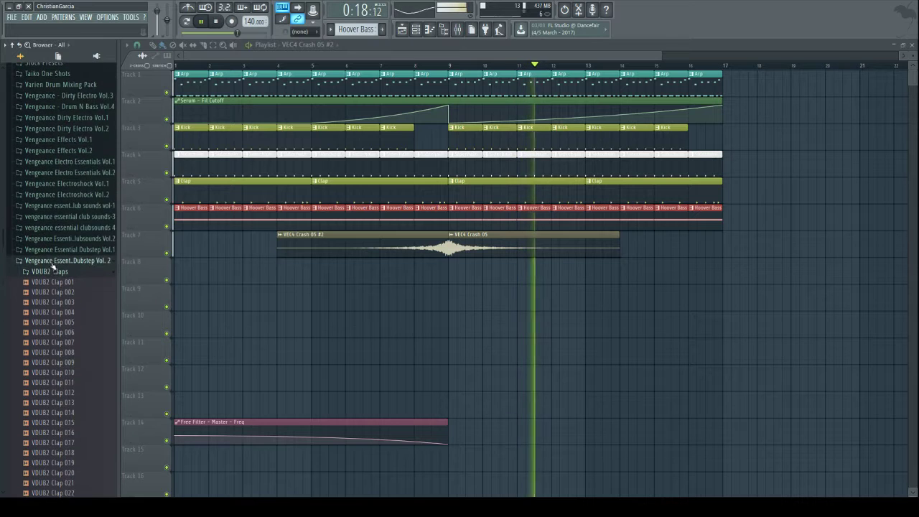
click(62, 267)
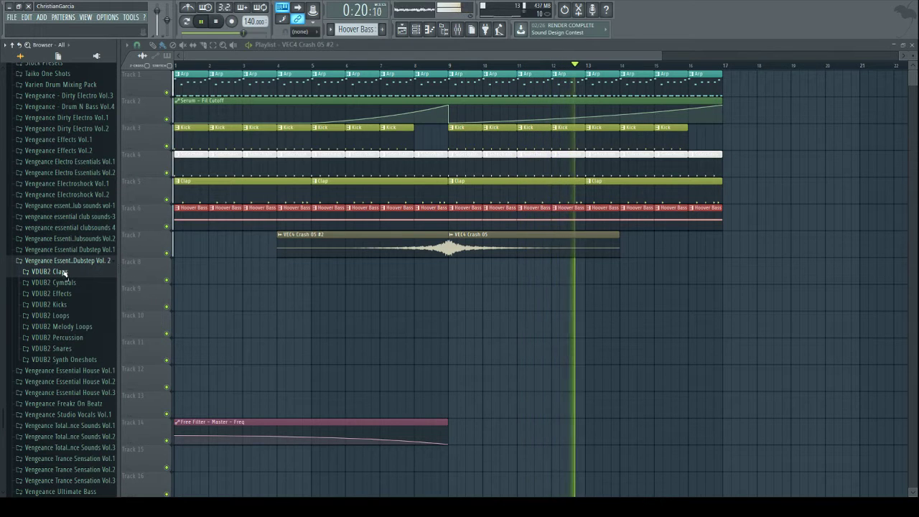
click(65, 293)
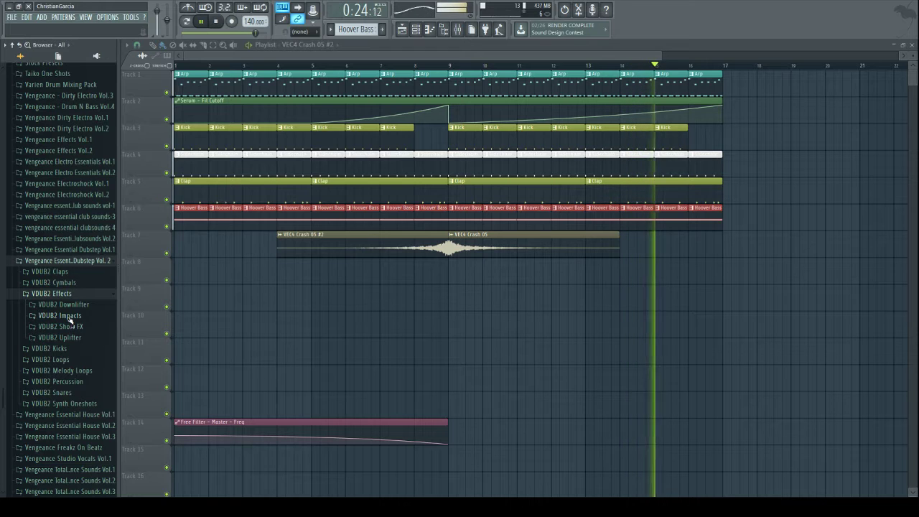
- Browse the VDUB2 Downlifter samples and place VDUB2 Downlifter 35 on Track 8 starting at bar 1
click(64, 304)
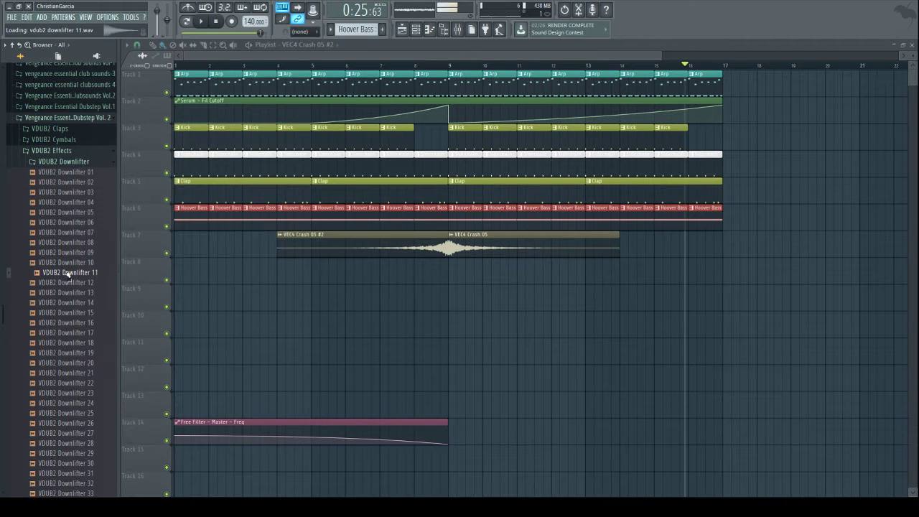
scroll(66, 302, down, 6)
click(63, 337)
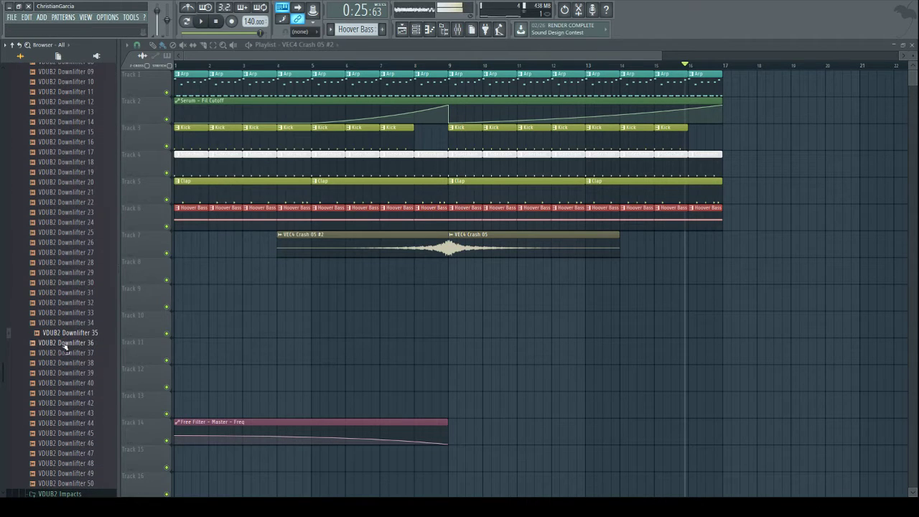
drag(71, 338, 226, 300)
drag(285, 305, 192, 269)
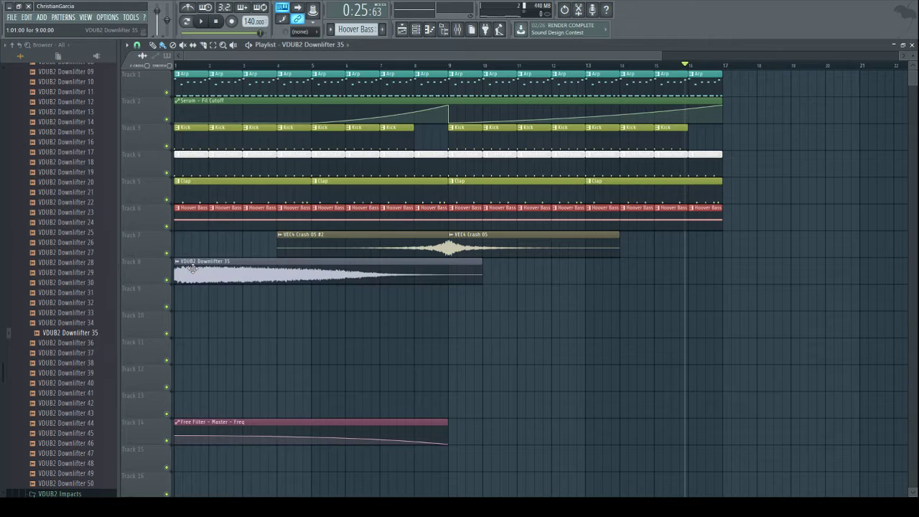
drag(191, 300, 199, 264)
- Stretch VDUB2 Downlifter 35 in Resample mode to end at bar 9, then route it to mixer insert 51 and lower that track's level
double_click(291, 280)
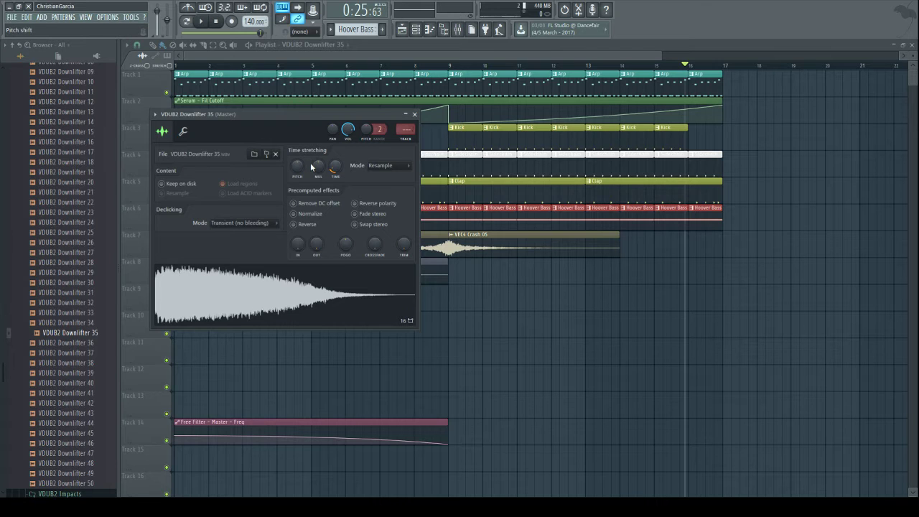
click(461, 30)
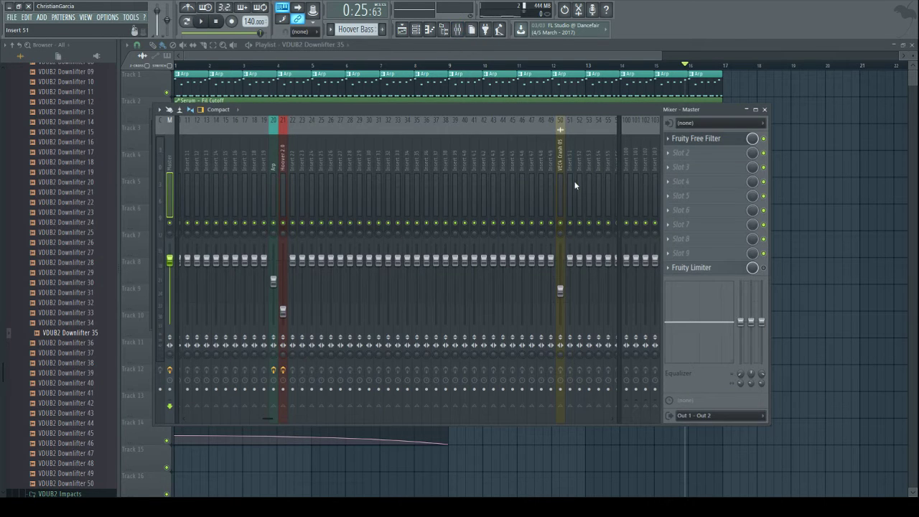
key(ctrl+l)
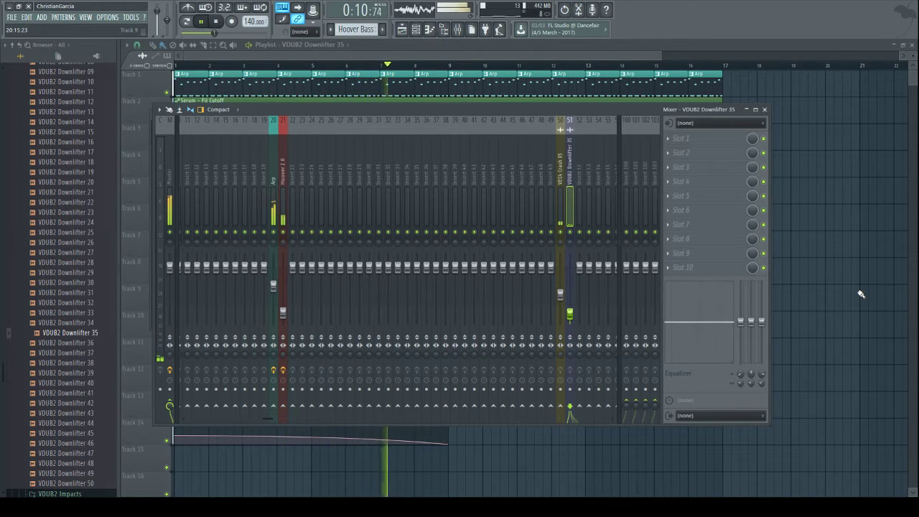
key(F9)
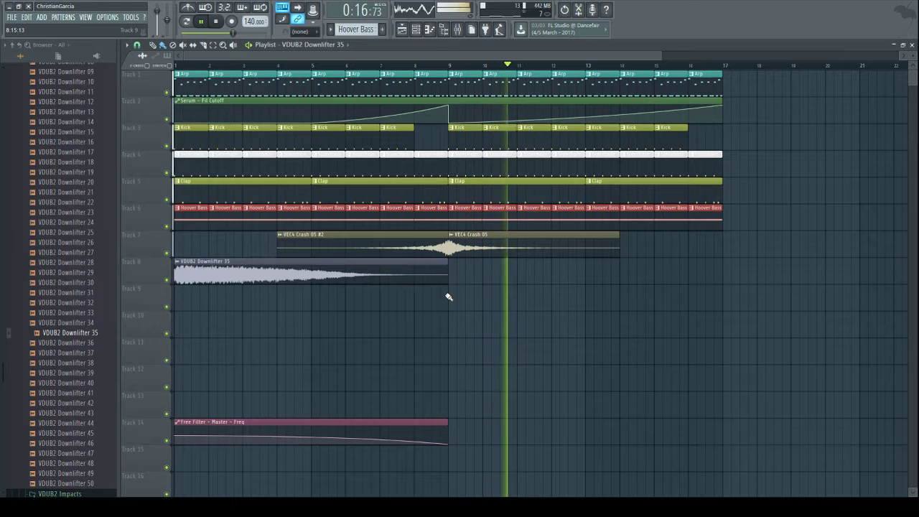
- Play the Hoover Bass pattern on its own and check the Hoover 2.0 mixer track and its effects
scroll(32, 296, up, 8)
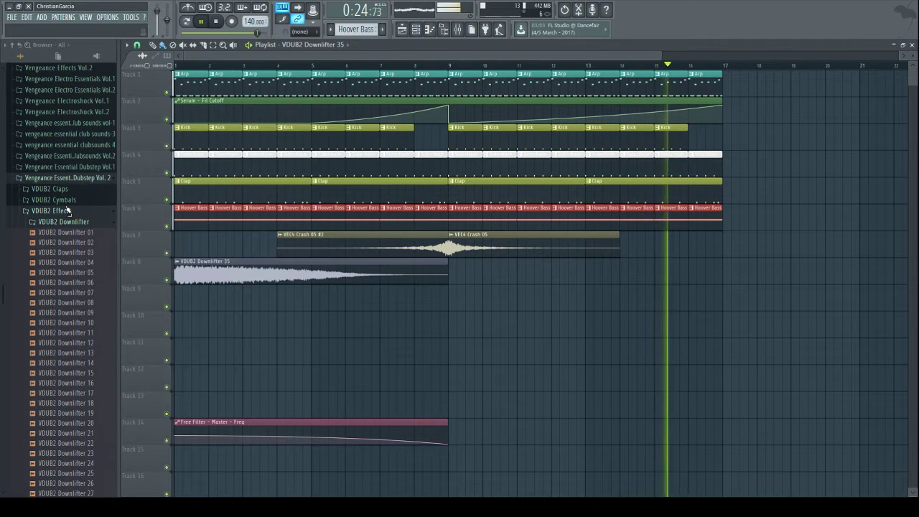
double_click(266, 221)
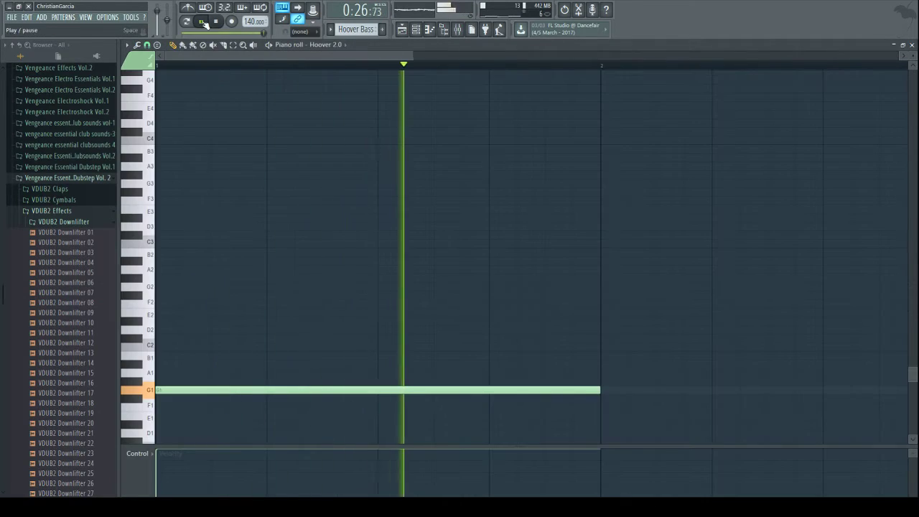
key(l)
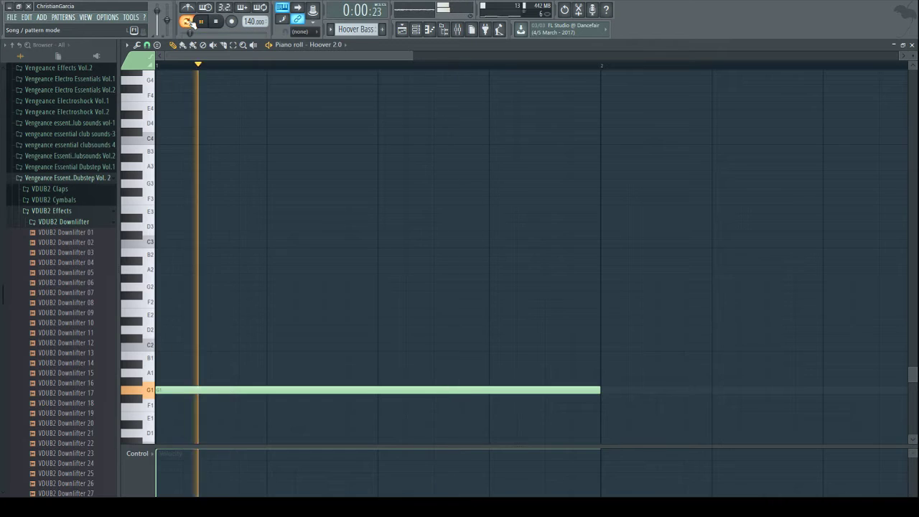
click(460, 29)
click(283, 199)
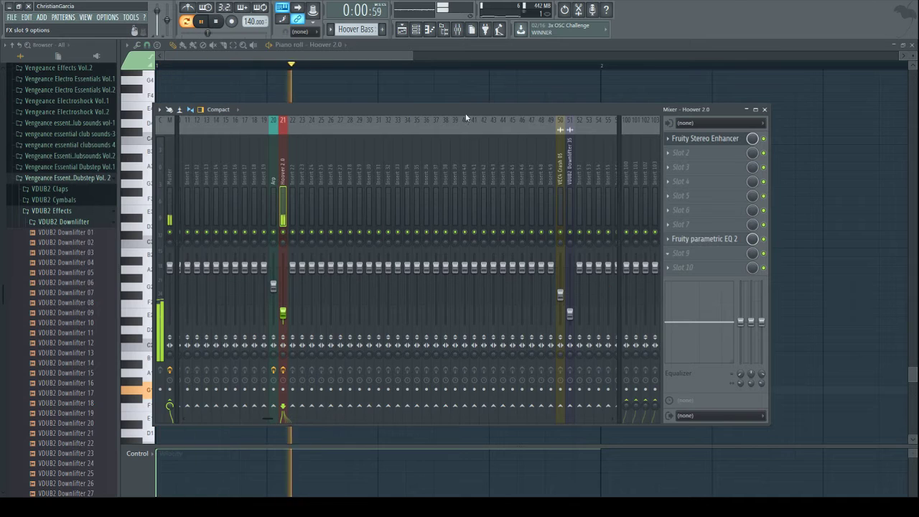
key(F9)
click(402, 29)
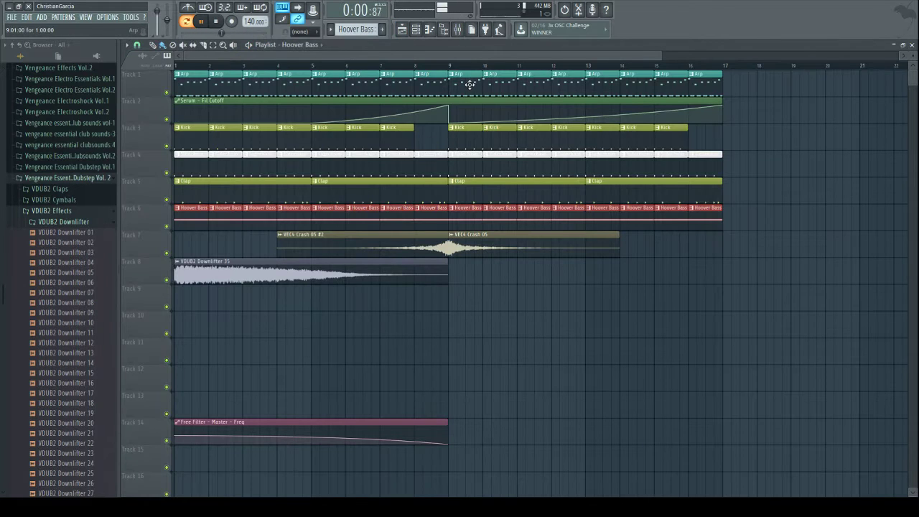
- Loop bar 11 and solo the Hoover Bass track, keeping the Kick, Sidechain and Free Filter tracks enabled
drag(487, 76, 450, 78)
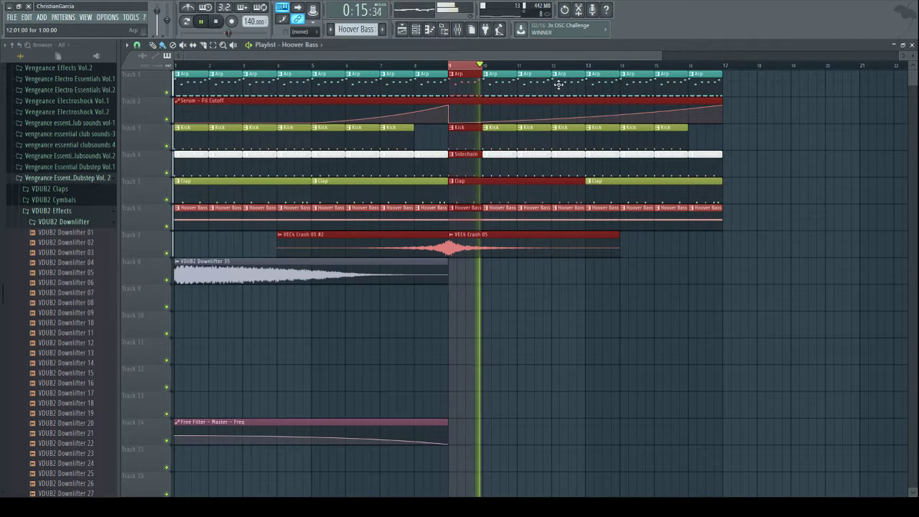
drag(553, 77, 518, 87)
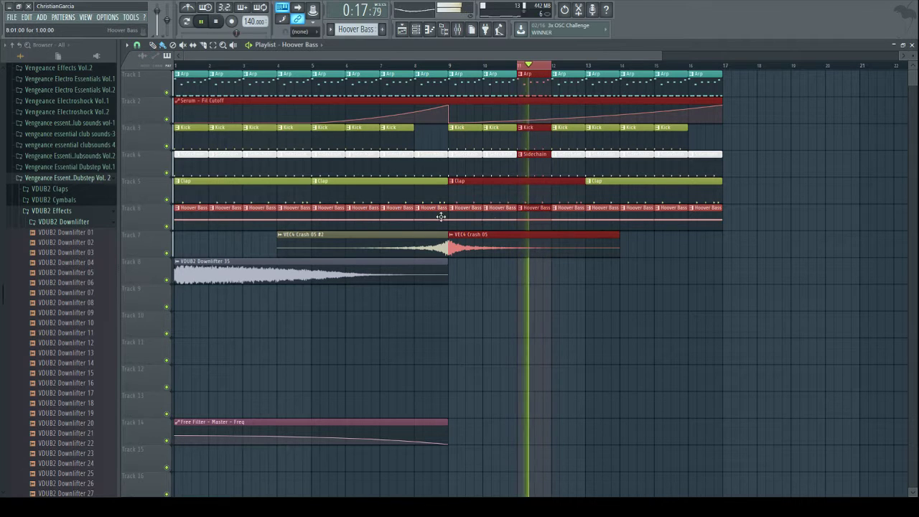
right_click(167, 226)
click(167, 146)
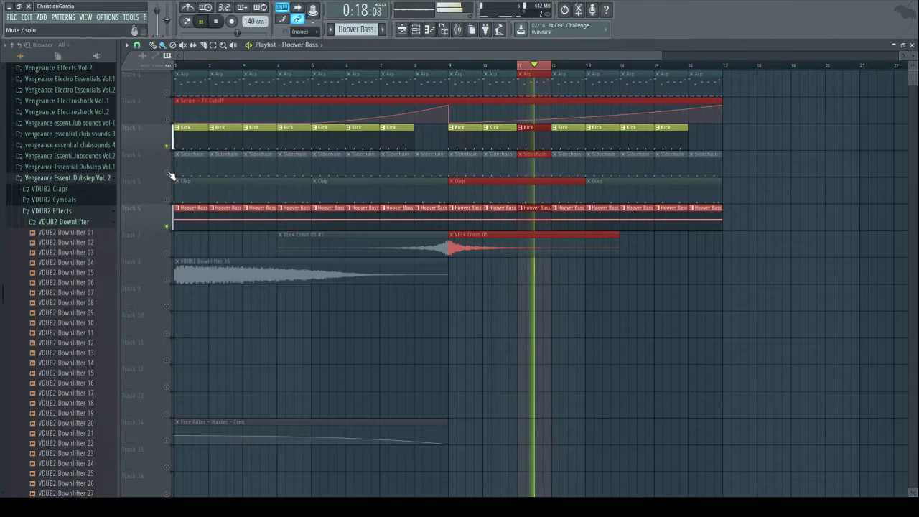
click(168, 173)
click(167, 441)
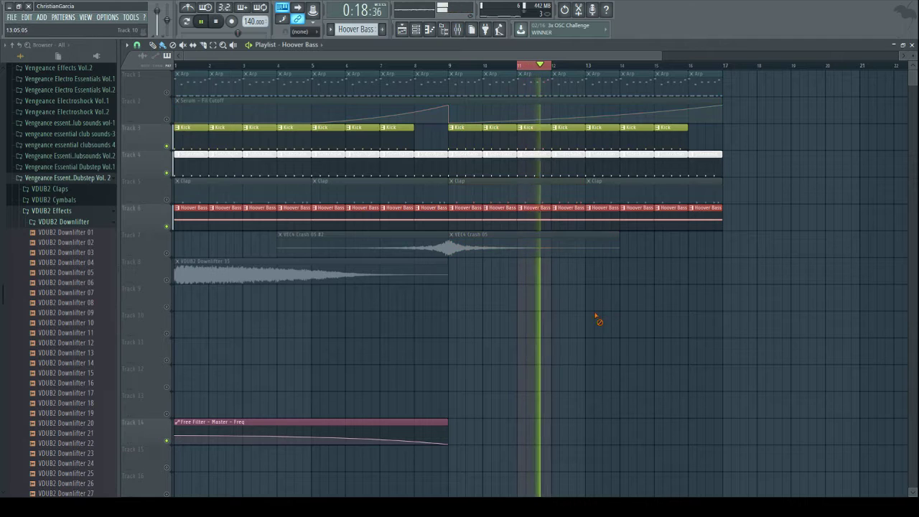
- Open the Hoover Bass pattern in the piano roll and shorten its G1 note to one beat
double_click(538, 208)
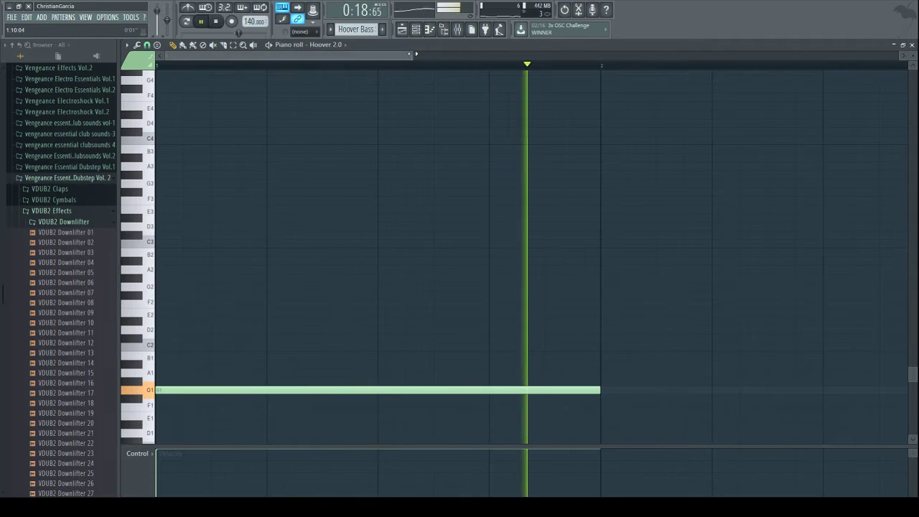
scroll(476, 215, up, 2)
scroll(509, 185, down, 4)
drag(329, 55, 629, 56)
drag(395, 288, 215, 287)
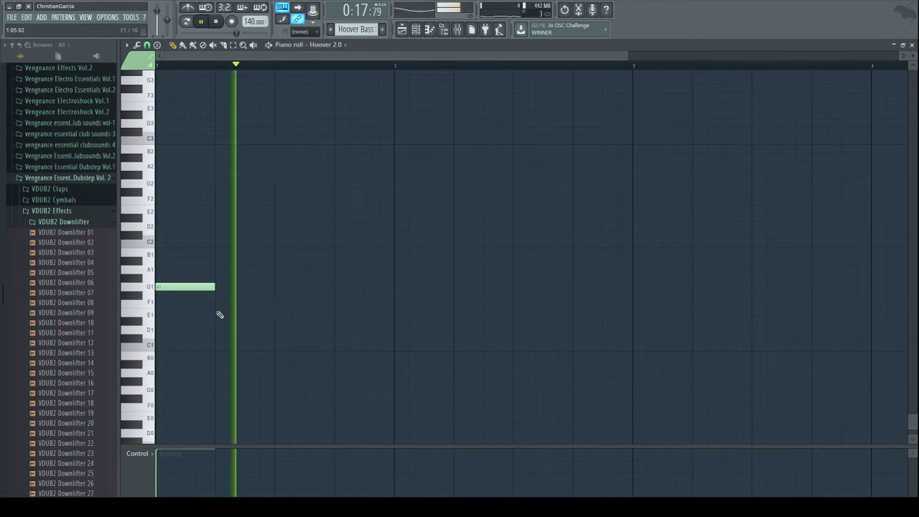
- Try a bassline by adding short D#1 and F1 notes followed by a longer G1 note, with the first G1 extended to the D#1
click(248, 305)
drag(303, 305, 332, 285)
click(278, 305)
right_click(277, 305)
click(278, 287)
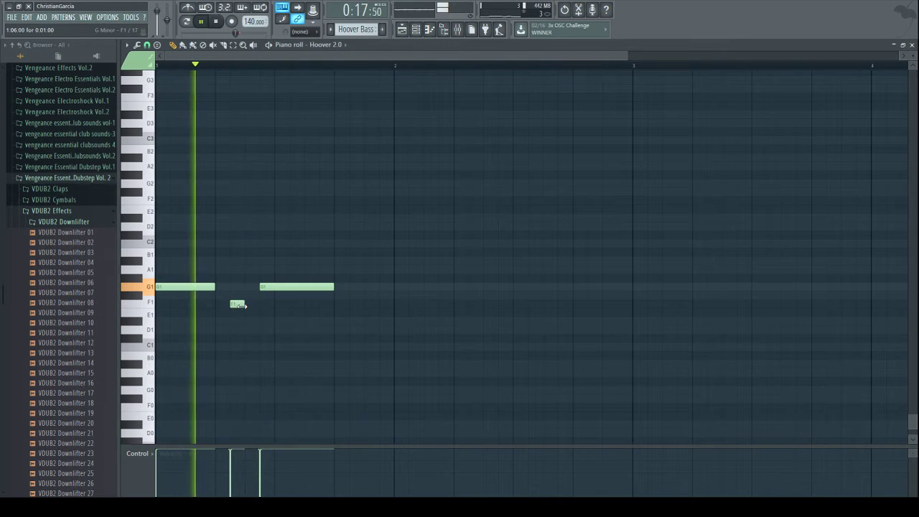
mouse_move(251, 304)
mouse_down()
mouse_move(237, 304)
mouse_move(259, 304)
mouse_move(230, 287)
mouse_move(252, 304)
mouse_up()
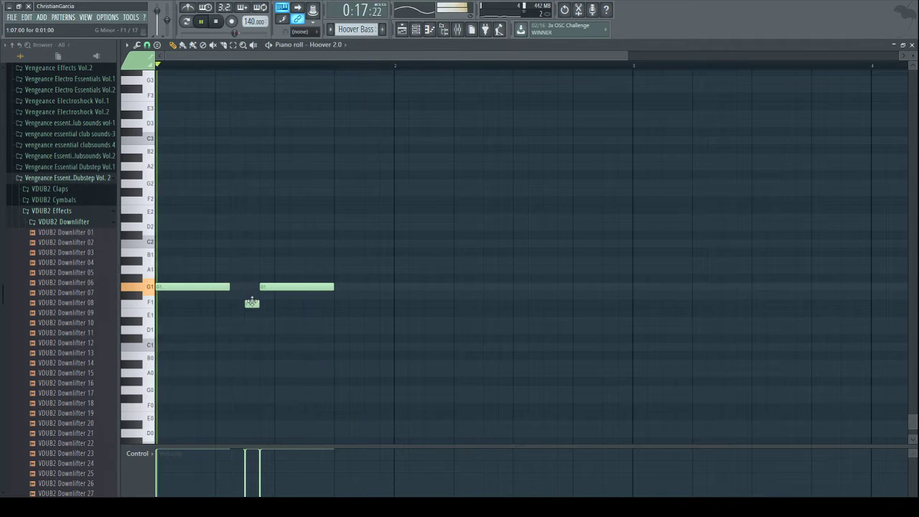
click(237, 320)
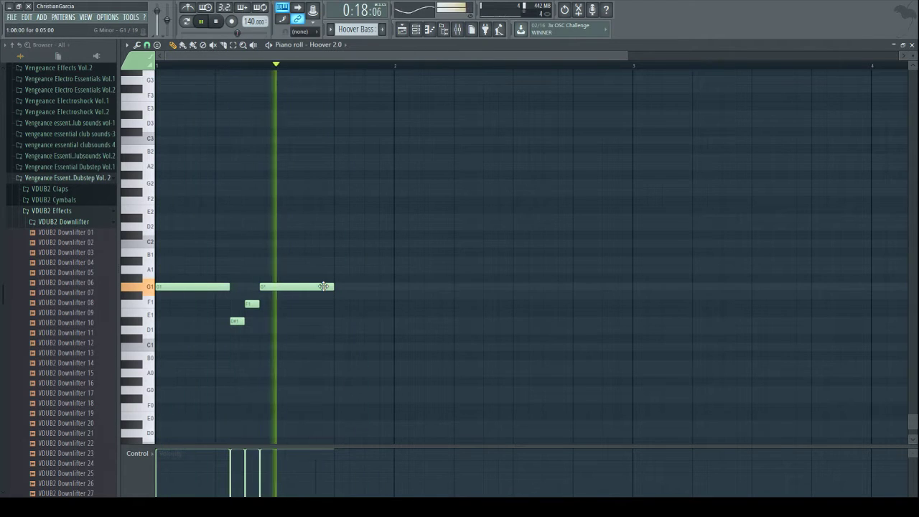
- Add a one-beat A#1 note at the end of the bar and try it at neighbouring pitches
click(339, 270)
drag(348, 270, 394, 264)
click(369, 271)
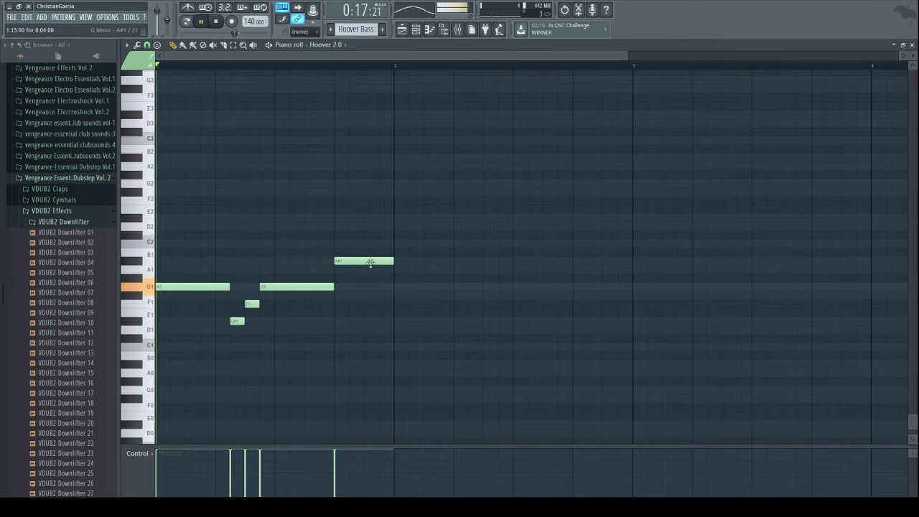
drag(356, 257, 356, 269)
mouse_move(302, 287)
mouse_down()
mouse_move(322, 267)
mouse_move(292, 280)
mouse_move(294, 260)
mouse_move(295, 293)
mouse_up()
mouse_move(359, 269)
mouse_down()
mouse_move(359, 305)
mouse_move(369, 257)
mouse_move(366, 269)
mouse_up()
- Unsolo the Hoover Bass track, clear the bar 11 loop and play the arrangement from the start
click(403, 29)
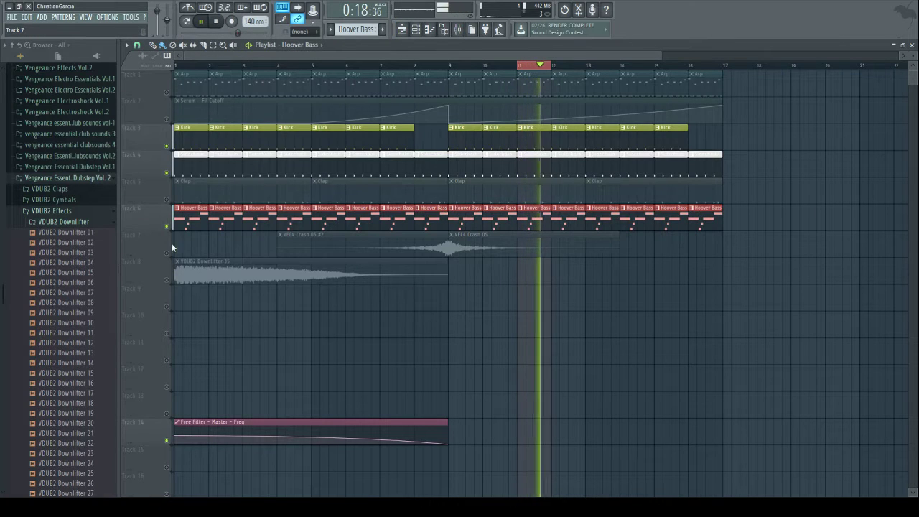
right_click(166, 229)
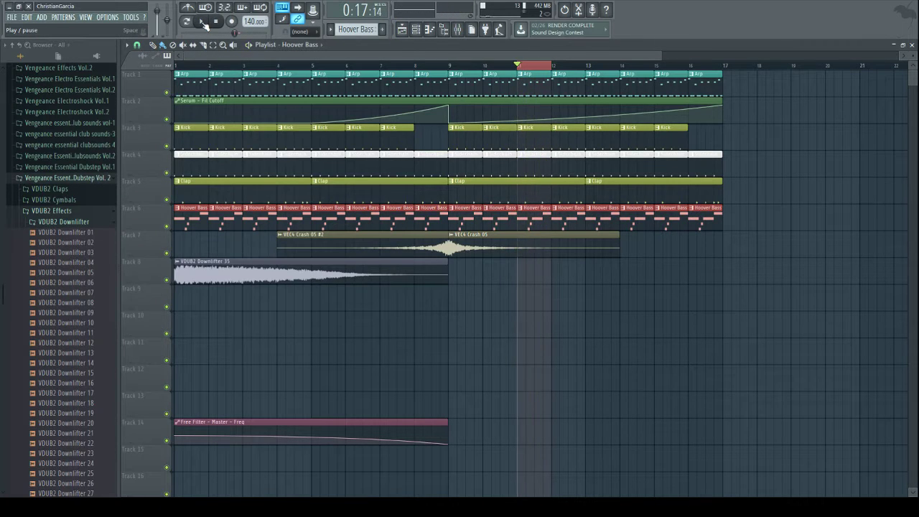
click(293, 66)
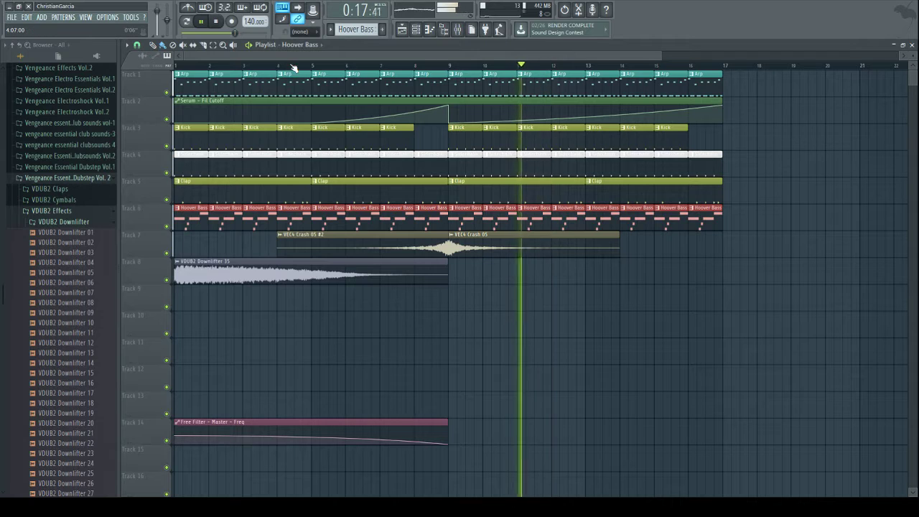
click(201, 21)
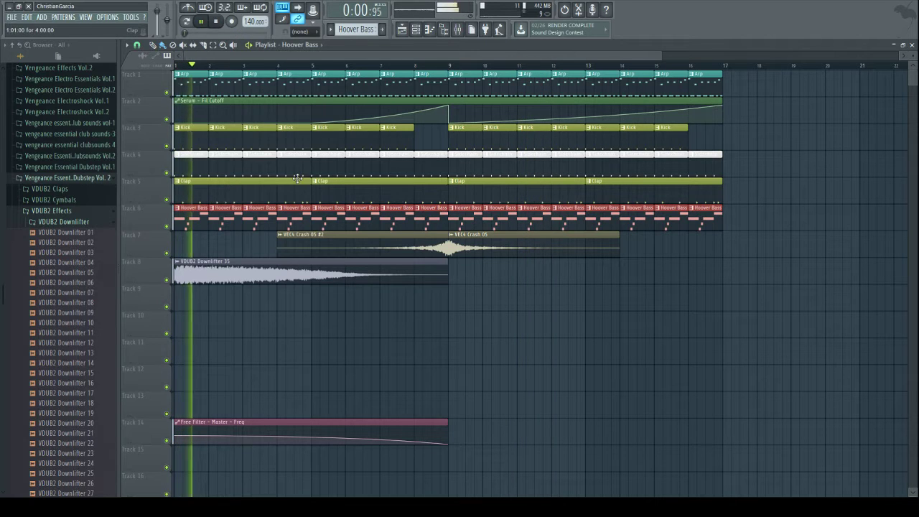
- Delete the added Hoover Bass notes and extend the first G1 note to fill the whole bar
double_click(231, 227)
drag(343, 269, 345, 287)
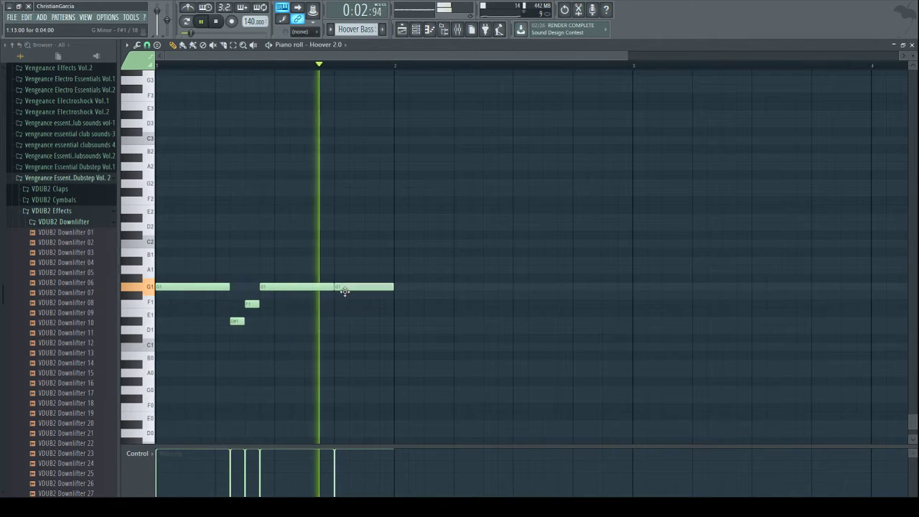
right_click(252, 303)
right_click(237, 321)
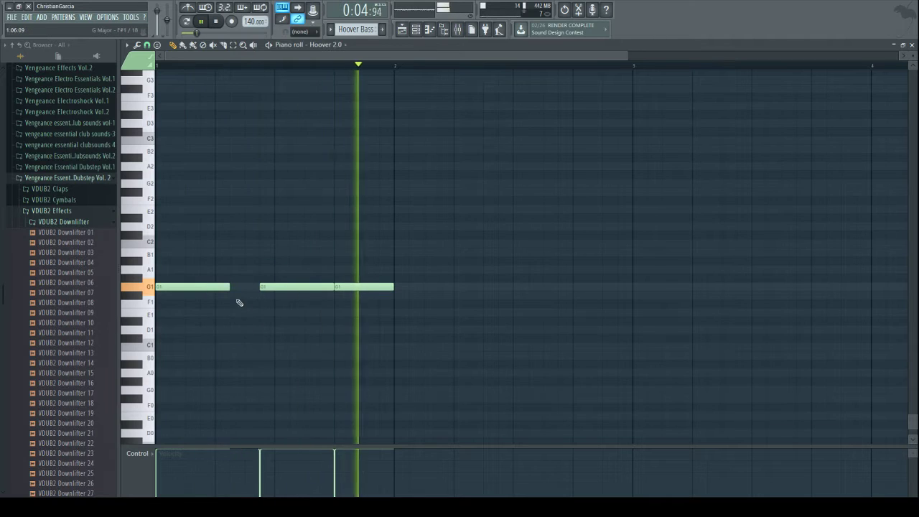
right_click(295, 286)
right_click(388, 288)
drag(230, 287, 393, 287)
key(F5)
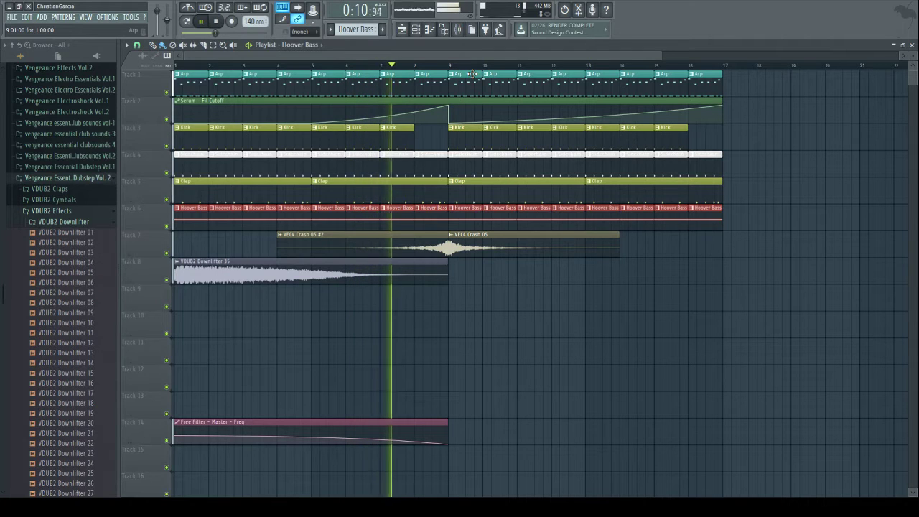
- Copy the VDUB2 Downlifter 35 clip to Track 9 at bar 1 and make the copy unique
click(403, 280)
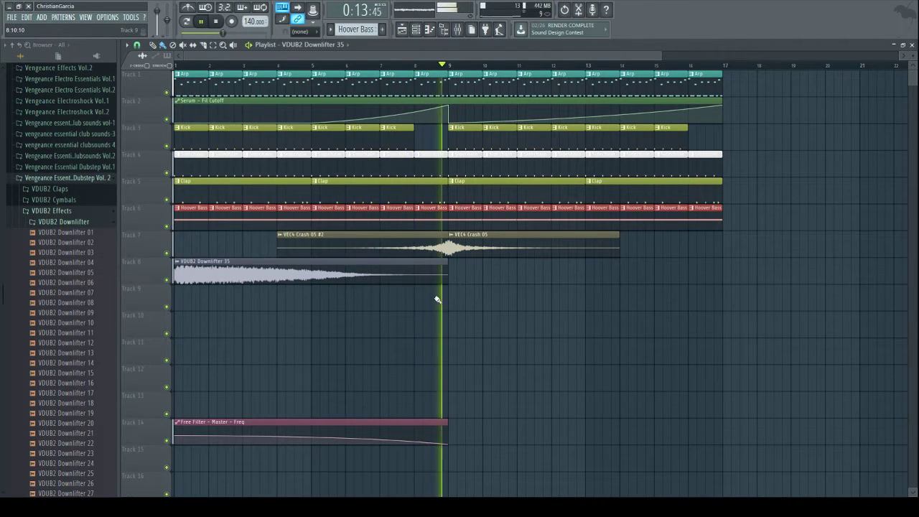
click(181, 302)
click(178, 290)
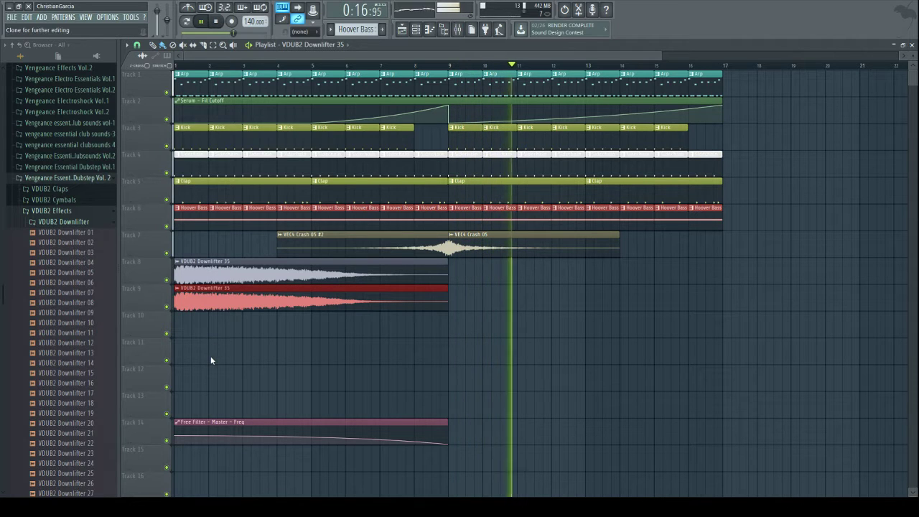
click(210, 357)
- Reverse the copied downlifter sample and move its clip to Track 8 starting at bar 9
double_click(293, 303)
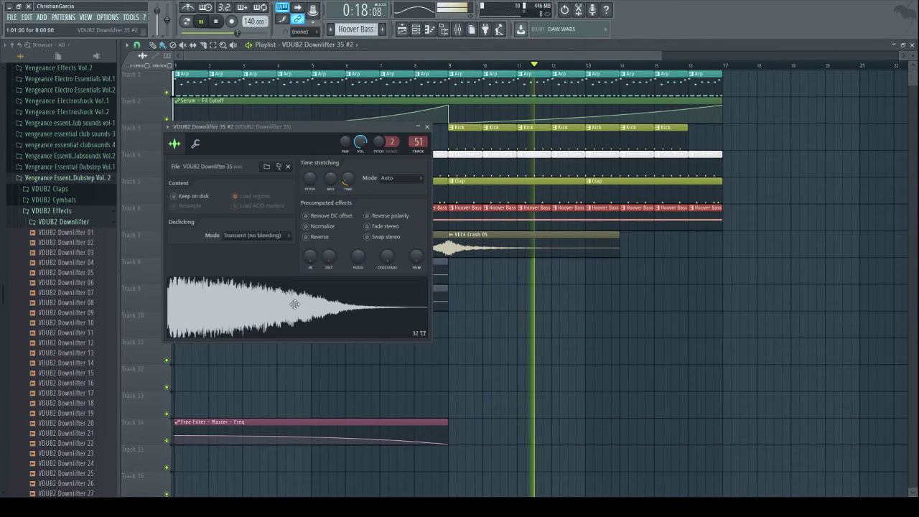
click(318, 236)
right_click(488, 333)
drag(411, 296, 685, 260)
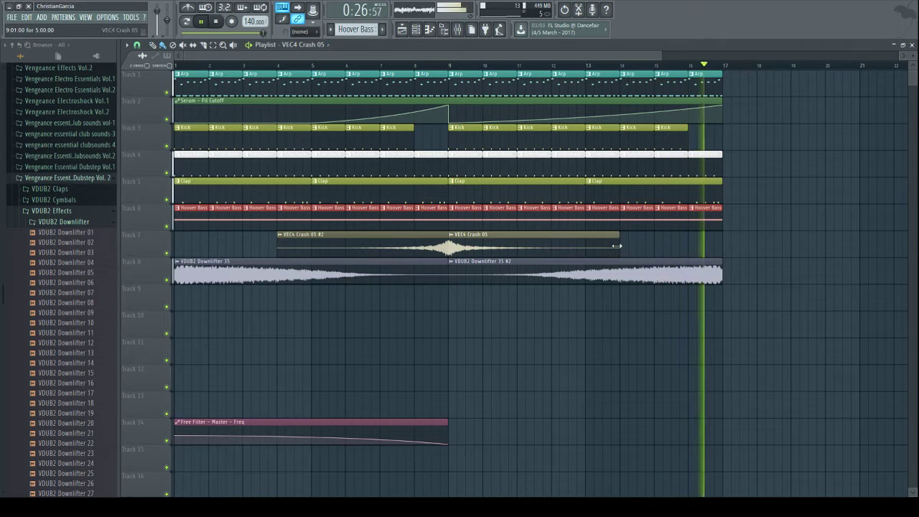
- Trim the VEC4 Crash 05 clip to end at bar 13 and VEC4 Crash 05 #2 to start at bar 5
drag(619, 244, 585, 244)
drag(290, 250, 324, 250)
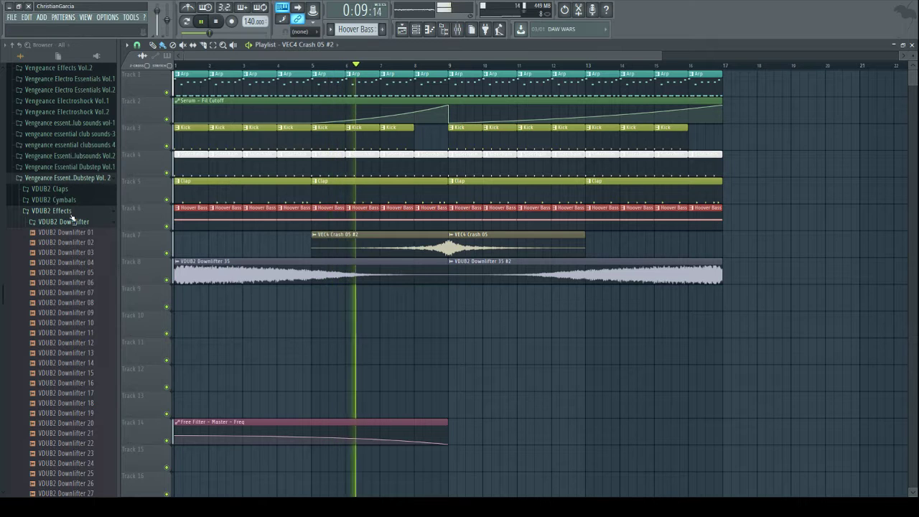
- Collapse the Vengeance Essential Dubstep Vol. 2 folder and look through the other sample packs
click(69, 179)
scroll(34, 327, up, 2)
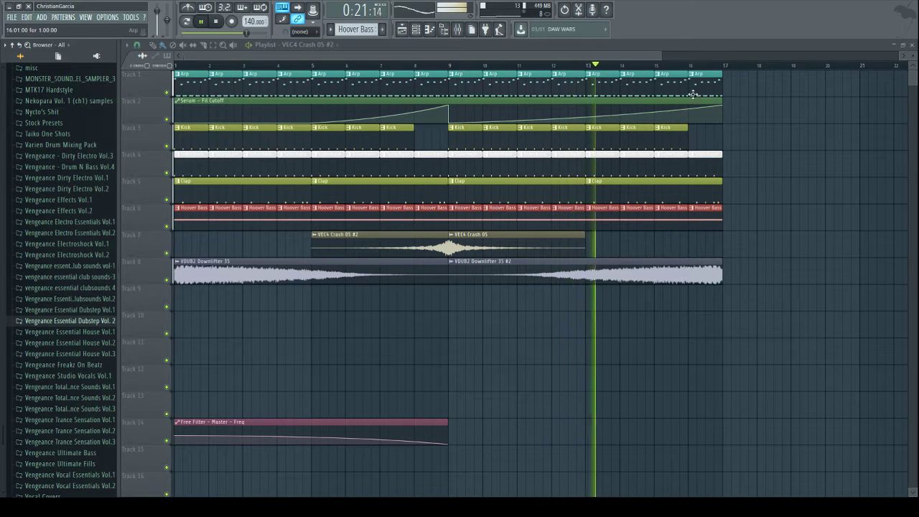
- Open the vengeance essential clubsounds 4 pack and audition samples from the VEC4 Break Beats folder in VEC4 Loops 140 BPM
drag(662, 56, 899, 56)
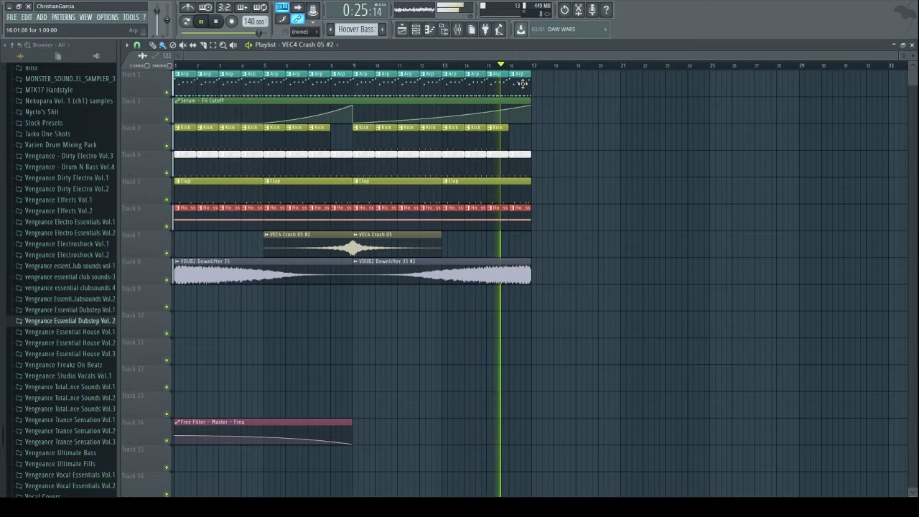
click(78, 287)
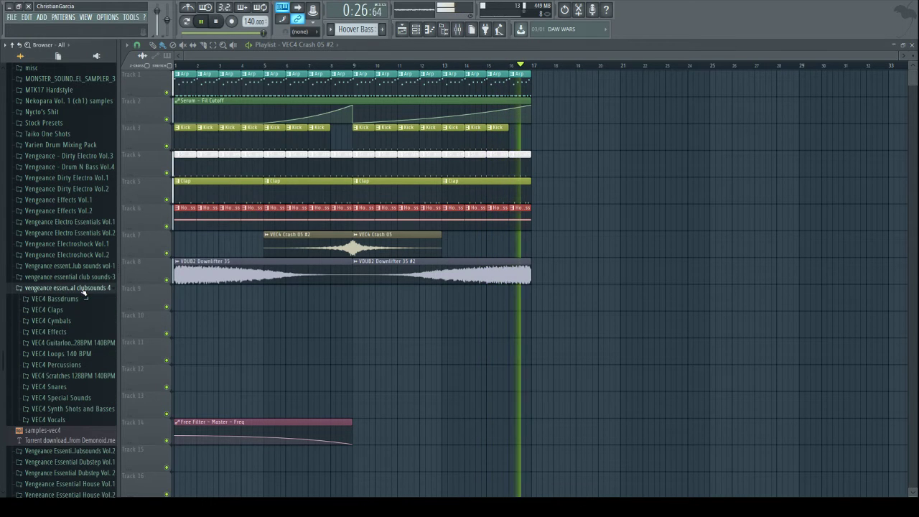
click(50, 331)
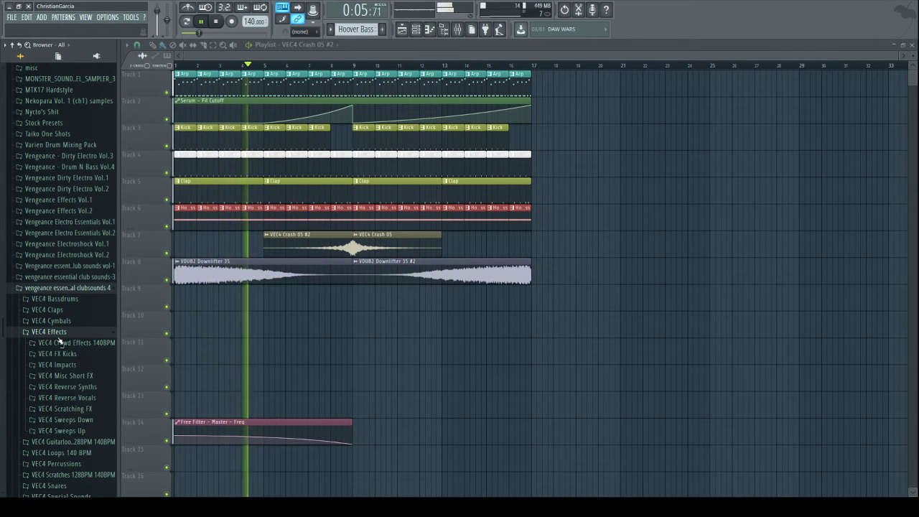
click(58, 332)
click(61, 354)
click(39, 364)
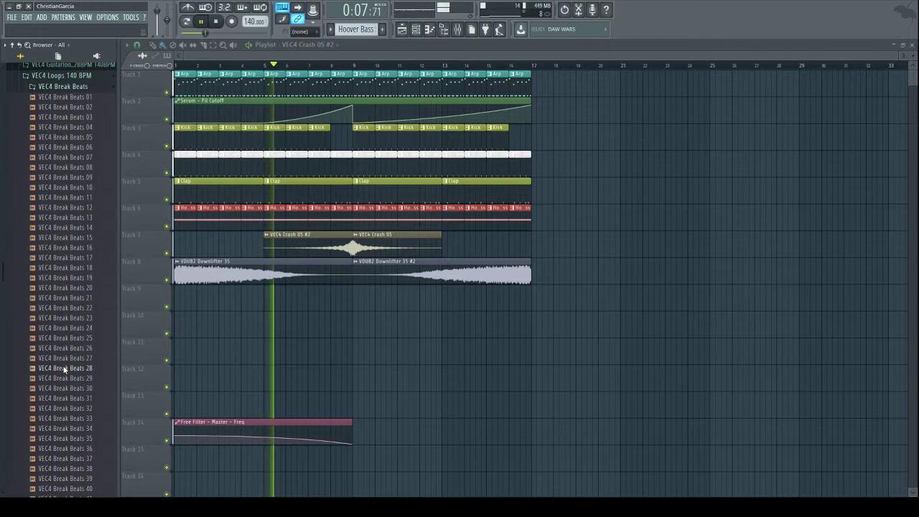
click(53, 120)
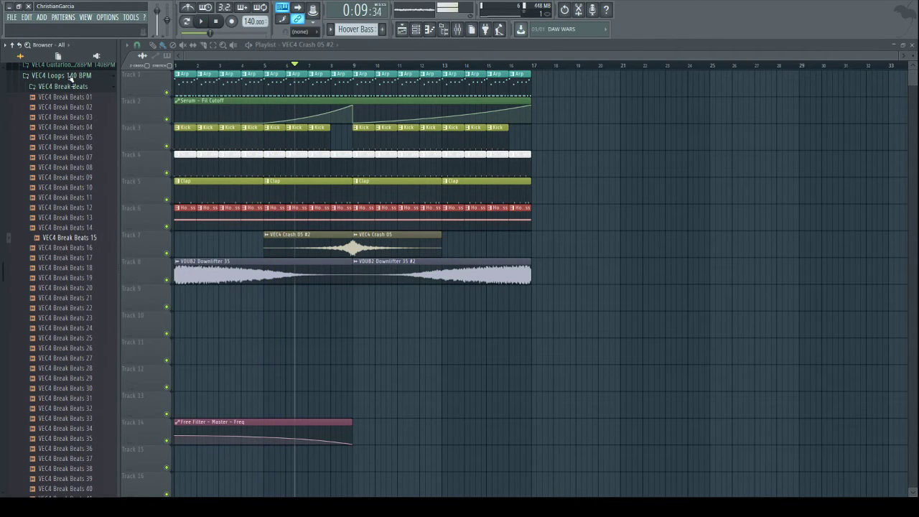
click(70, 77)
click(69, 143)
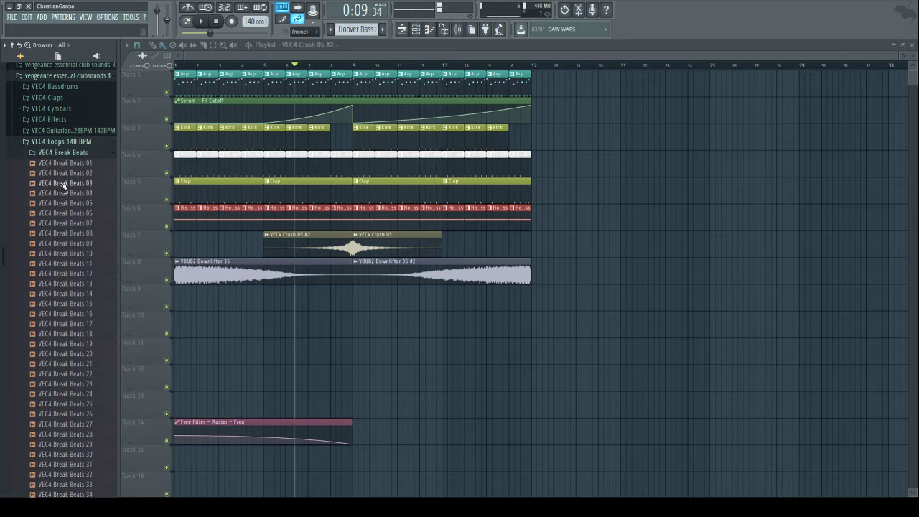
click(60, 155)
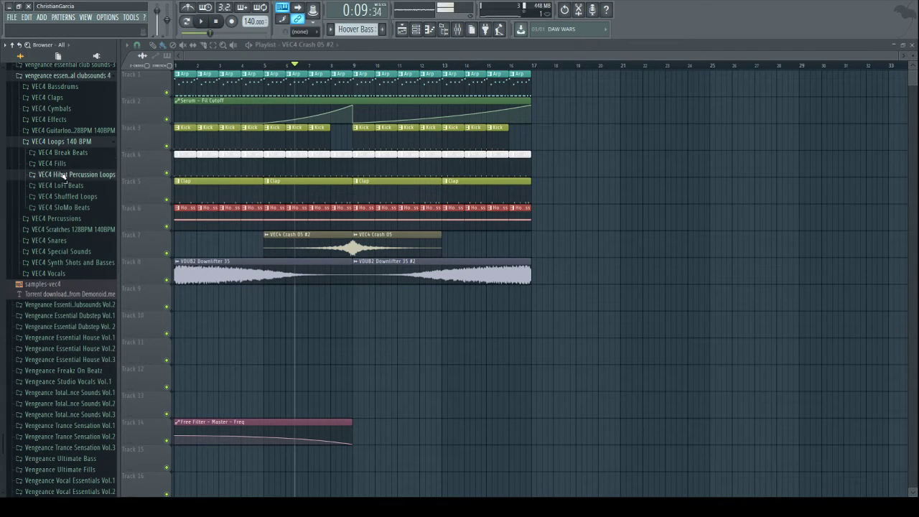
- Audition loops in the VEC4 Hihat Percussion Loops folder
click(63, 176)
click(64, 181)
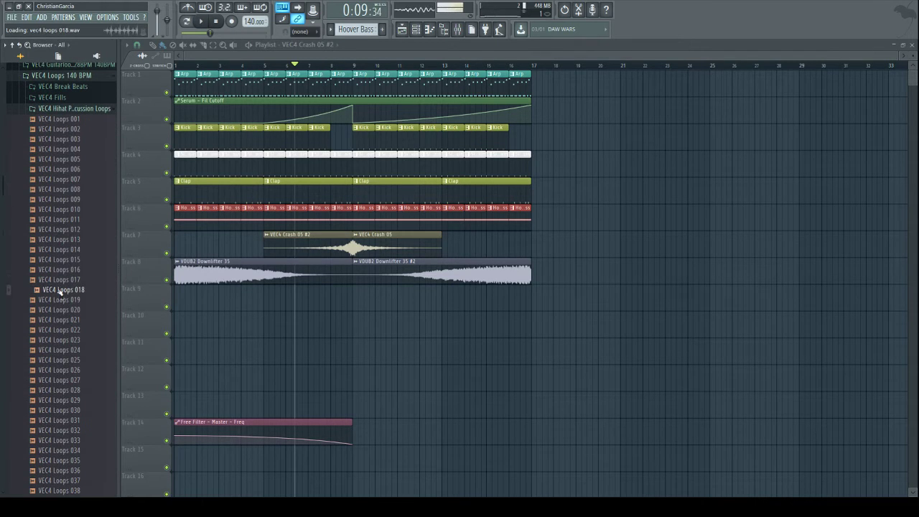
scroll(61, 293, down, 2)
scroll(60, 324, up, 7)
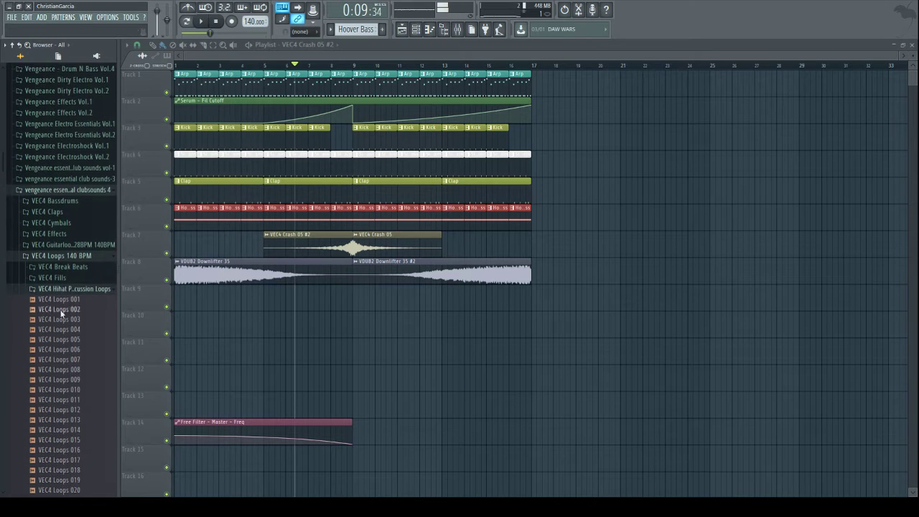
click(57, 289)
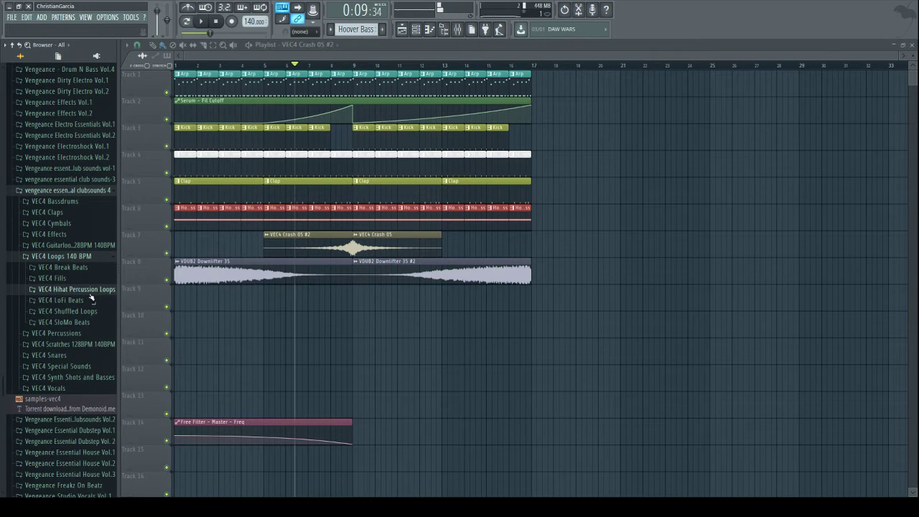
click(89, 293)
scroll(72, 315, down, 9)
click(36, 323)
scroll(39, 323, down, 10)
click(49, 322)
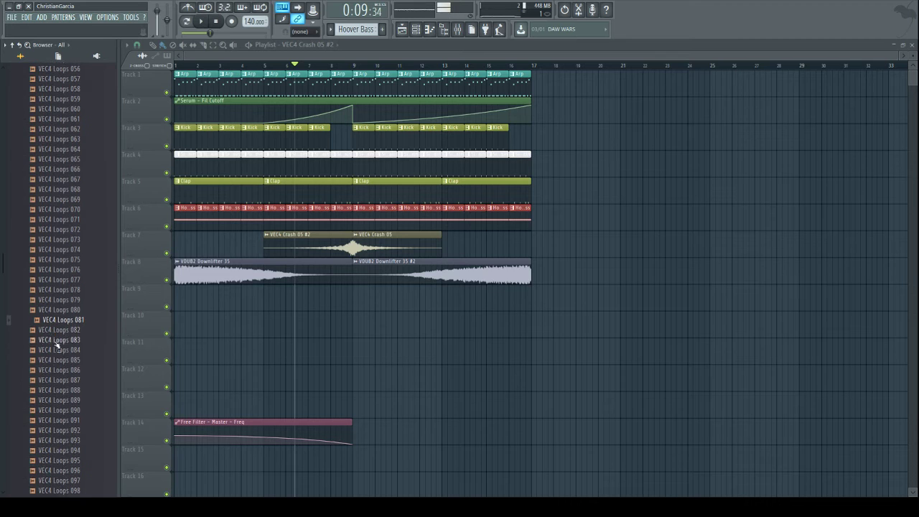
scroll(73, 325, up, 20)
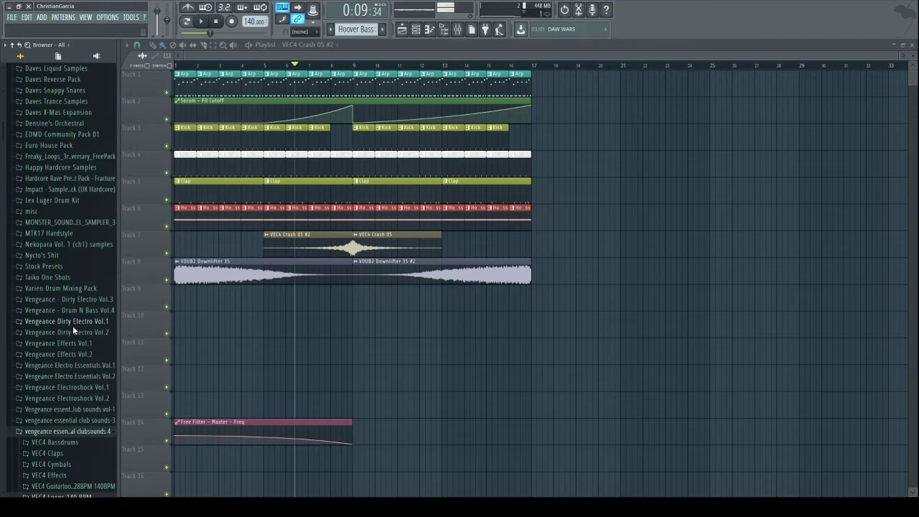
- Open the VEC1 Loops folder of the Vengeance essential club sounds vol-1 pack and audition its 140 BPM loops
click(92, 409)
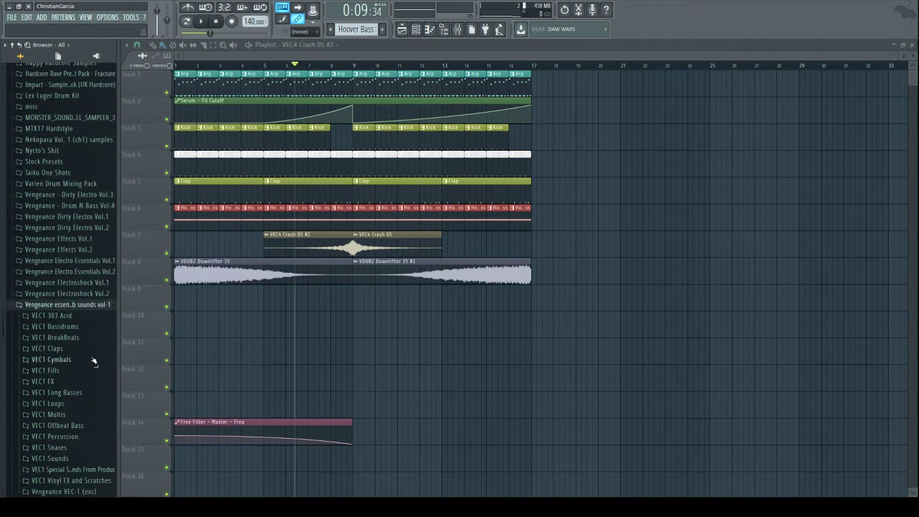
click(61, 223)
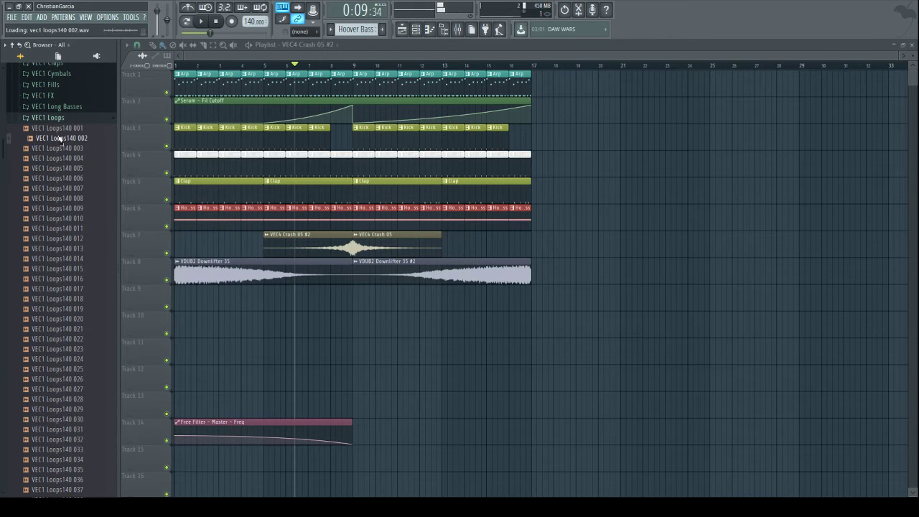
scroll(60, 281, down, 15)
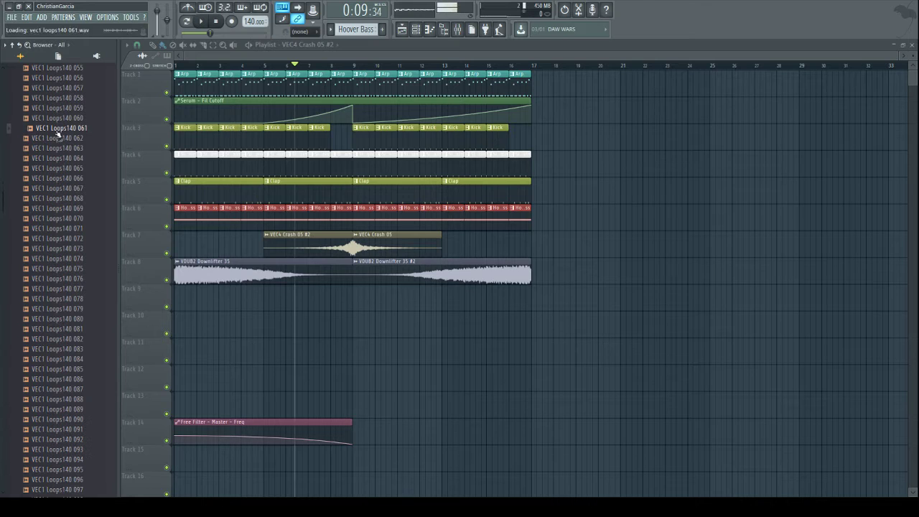
scroll(54, 352, down, 10)
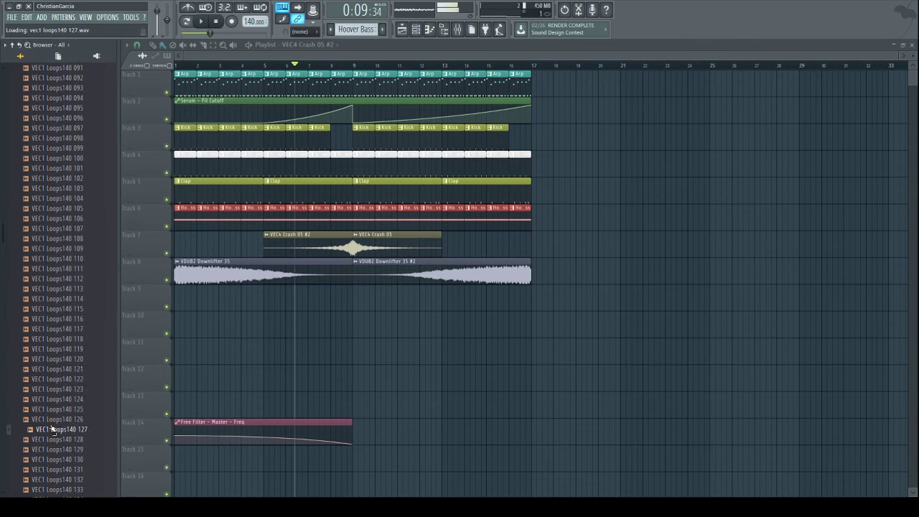
scroll(56, 461, down, 10)
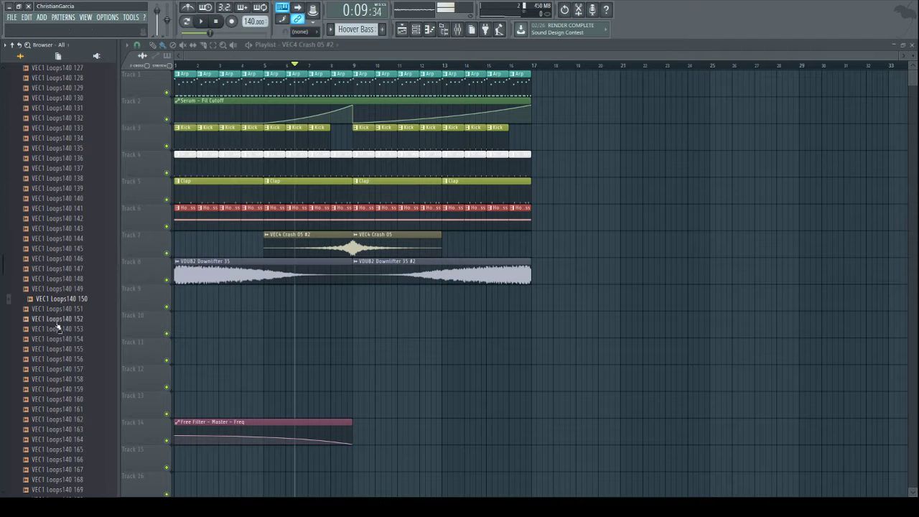
scroll(62, 452, down, 8)
click(60, 290)
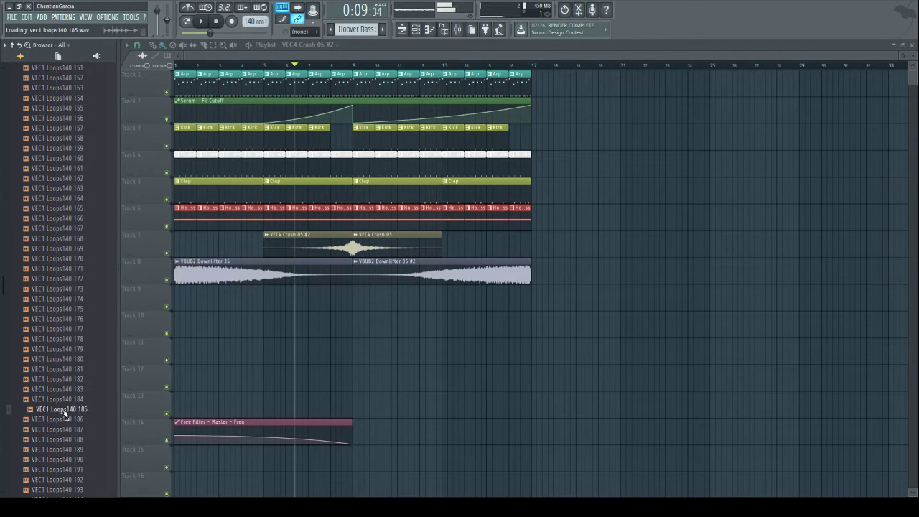
scroll(63, 412, down, 8)
click(66, 278)
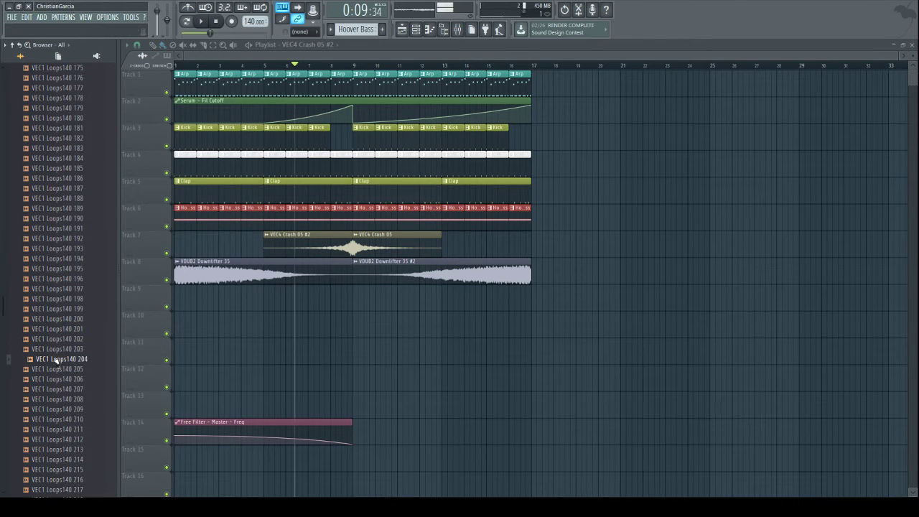
scroll(60, 399, down, 10)
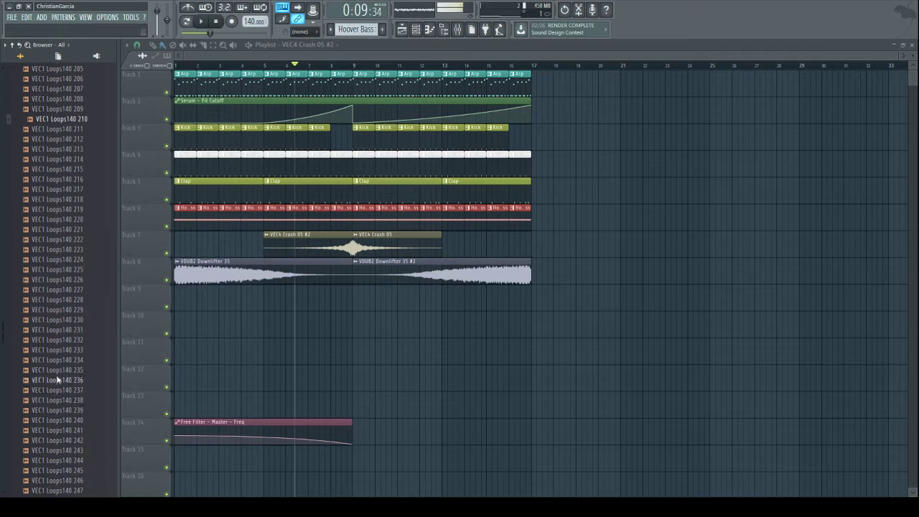
click(56, 310)
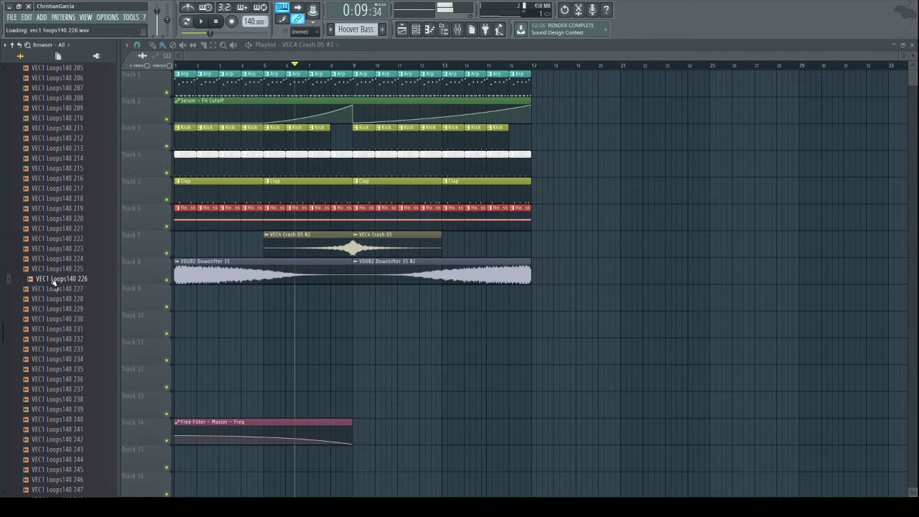
scroll(49, 350, down, 8)
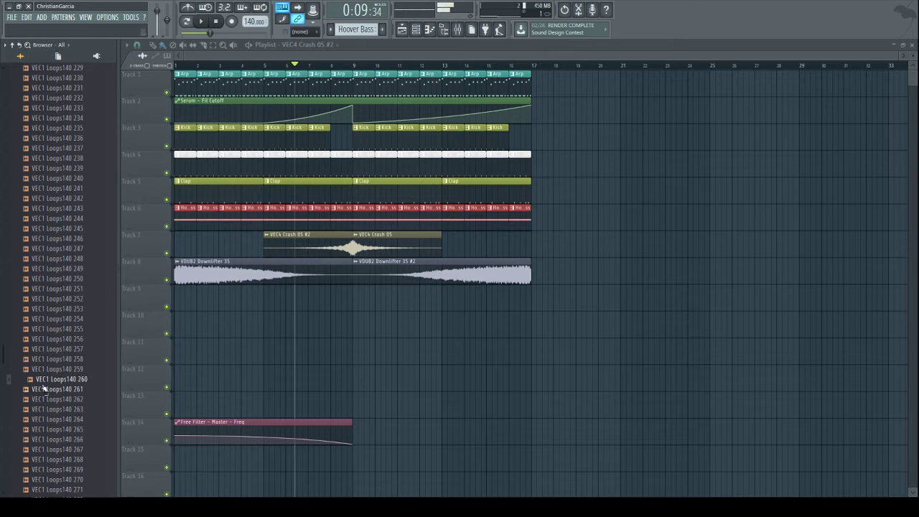
scroll(48, 316, down, 12)
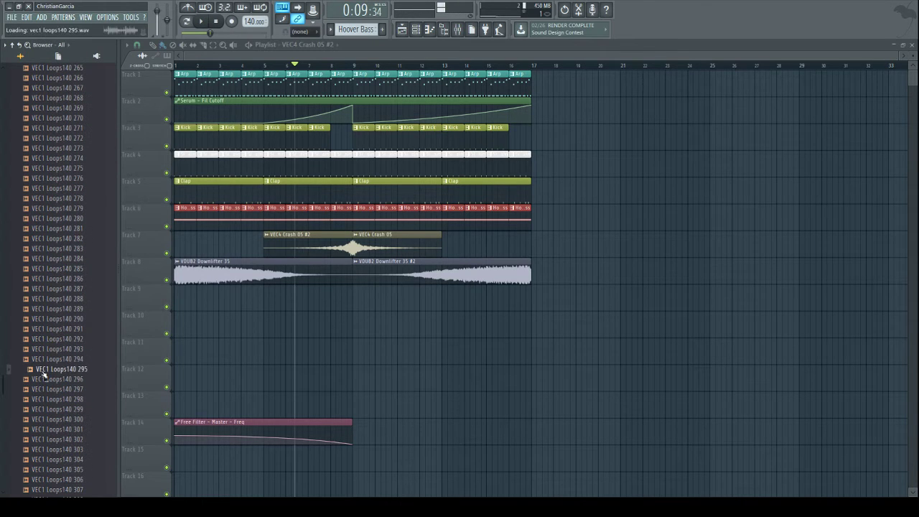
scroll(43, 374, down, 8)
click(50, 232)
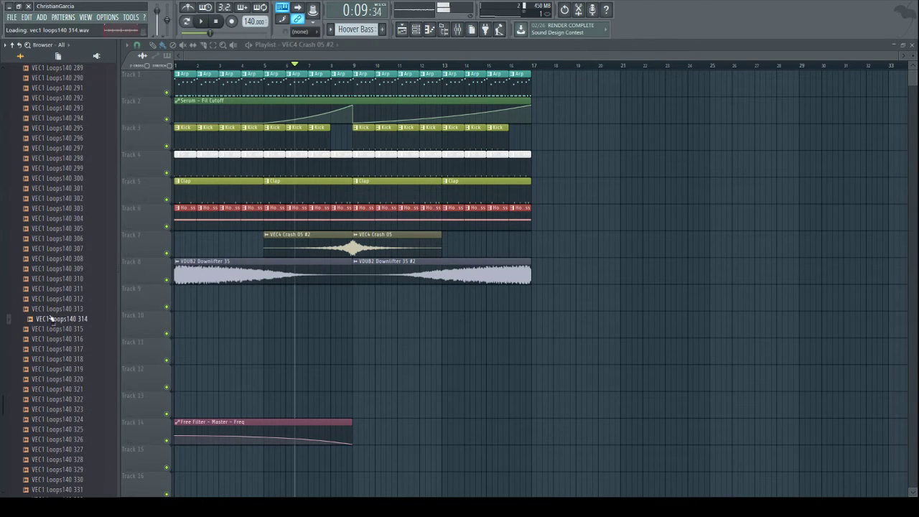
- Place the VEC1 Loops140 354 sample on Track 9 and repeat it from bar 1 through the end of bar 16
scroll(45, 316, down, 12)
click(36, 191)
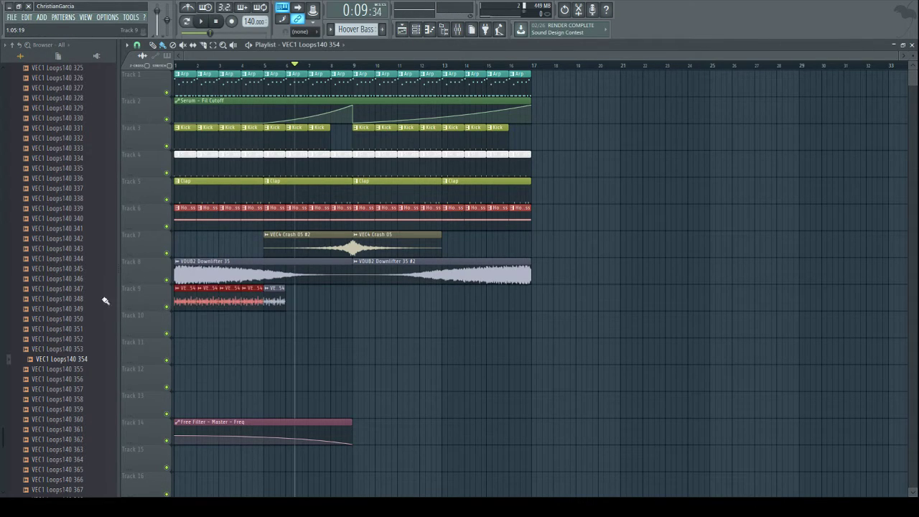
drag(288, 301, 525, 304)
- Route the VEC1 Loops140 354 sample to mixer insert 52 and lower that insert's volume
click(458, 32)
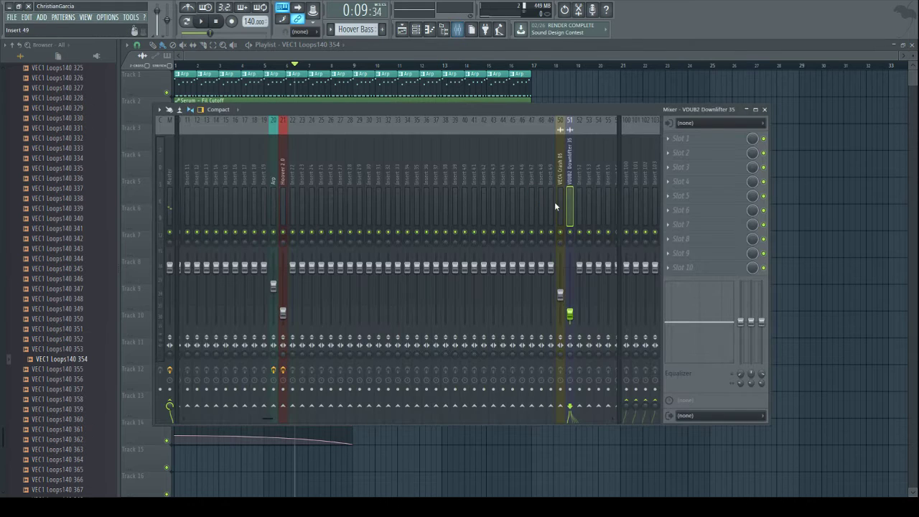
key(ctrl+l)
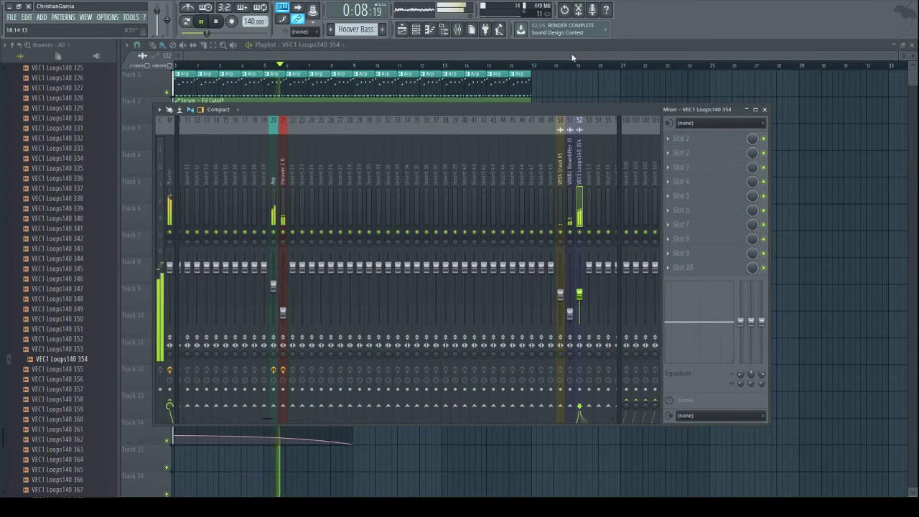
key(F9)
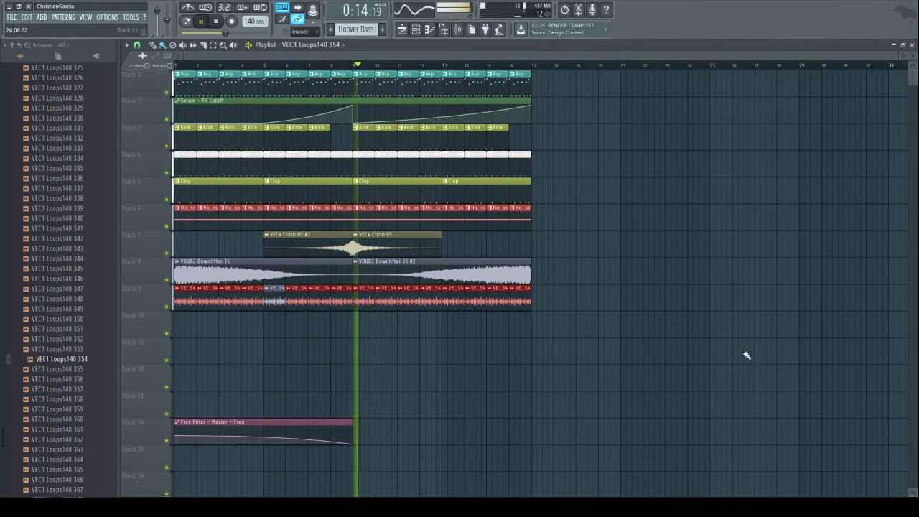
- Add Fruity parametric EQ 2 to slot 8 of the VEC1 Loops140 354 mixer insert and solo Track 9 in the playlist
click(459, 32)
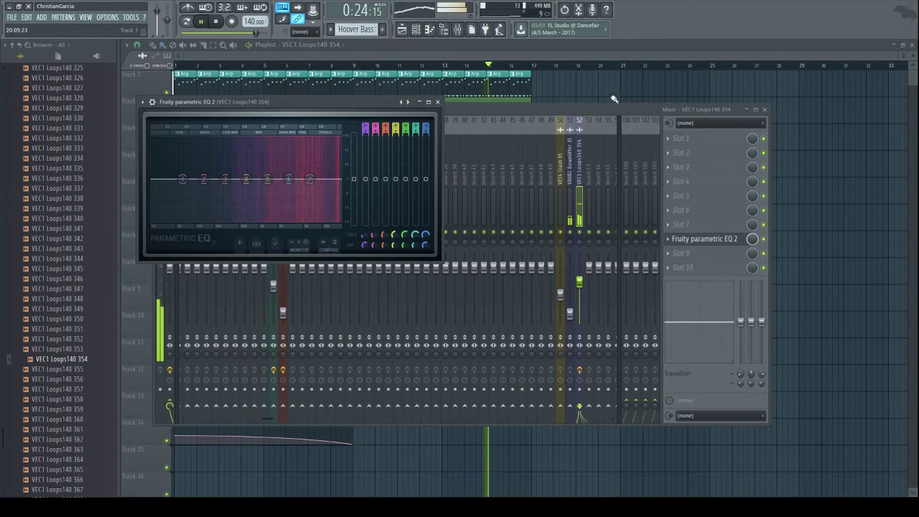
right_click(595, 103)
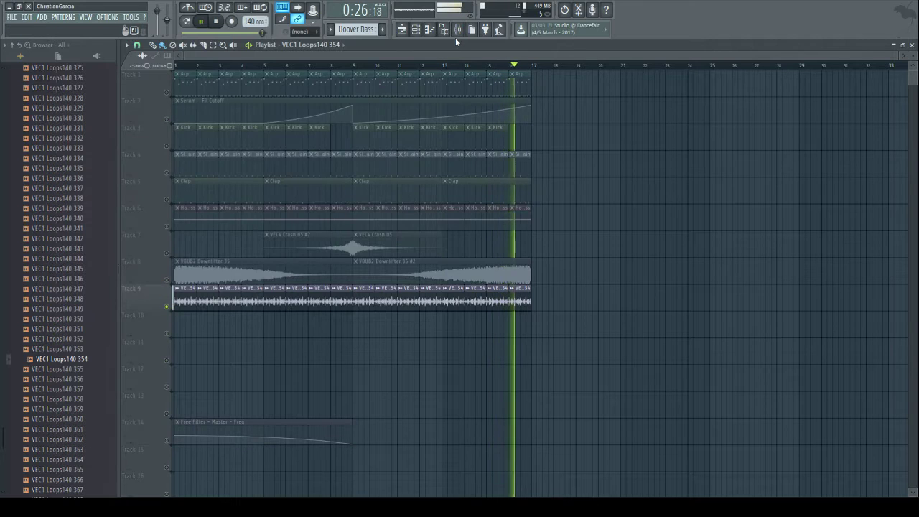
click(460, 33)
key(F9)
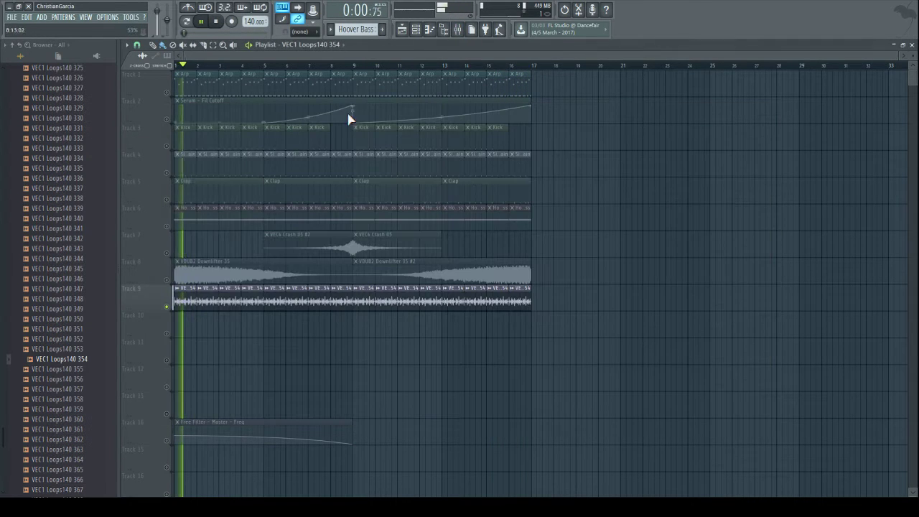
- Play from bar 9 and shape the loop's EQ, boosting the highs with band 7 and cutting the lows with bands 1 and 2
click(363, 66)
click(458, 28)
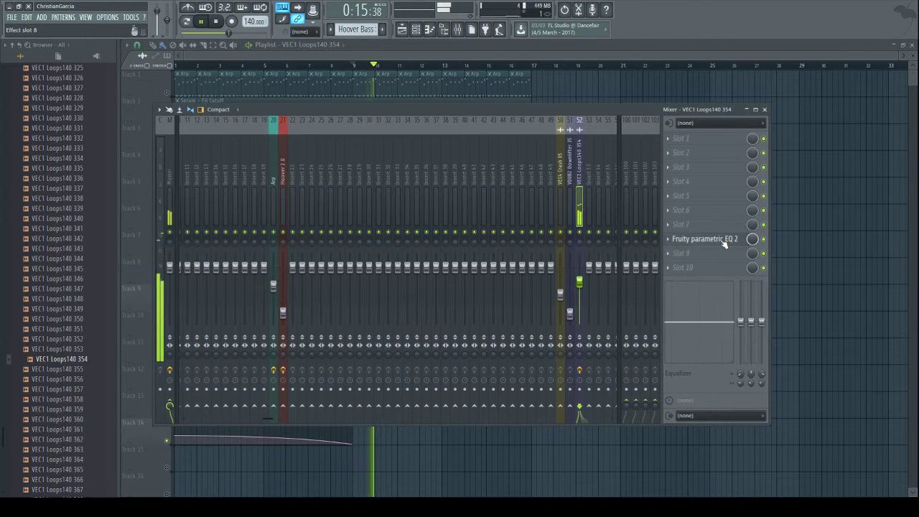
click(725, 242)
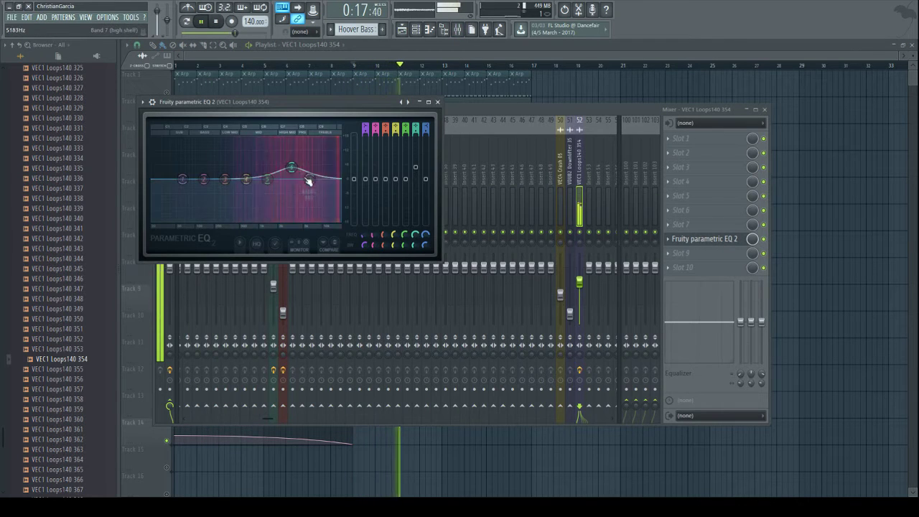
mouse_move(308, 179)
mouse_down()
mouse_move(314, 164)
mouse_move(293, 178)
mouse_up()
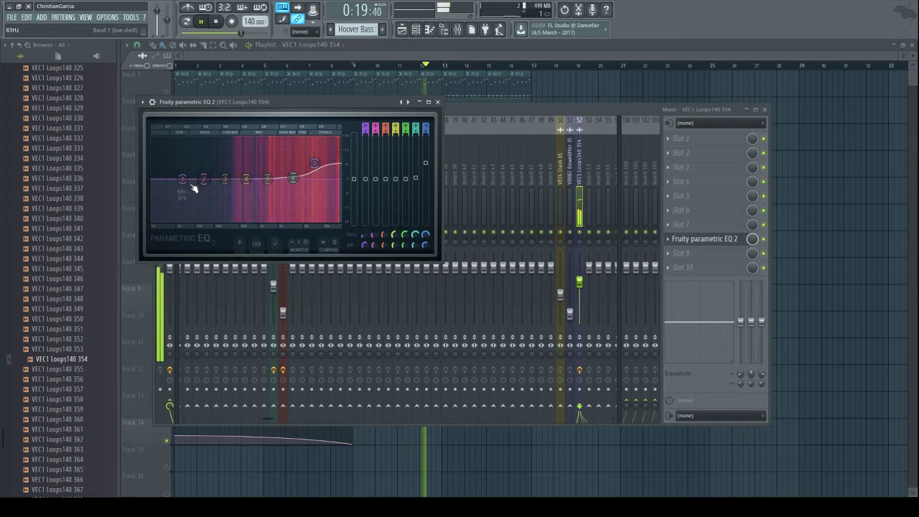
drag(192, 186, 243, 221)
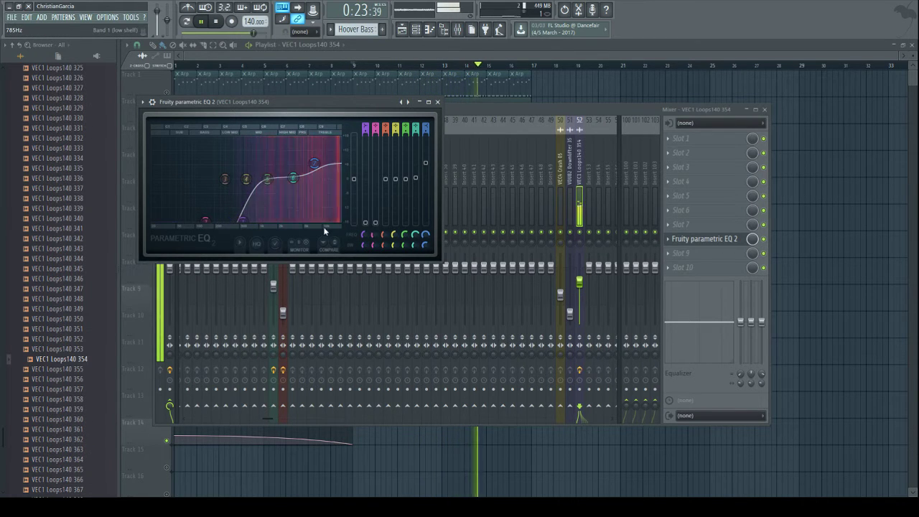
- Adjust the bandwidth of the loop EQ's band 1, unsolo Track 9 and play the full mix from around bar 8
drag(365, 246, 365, 242)
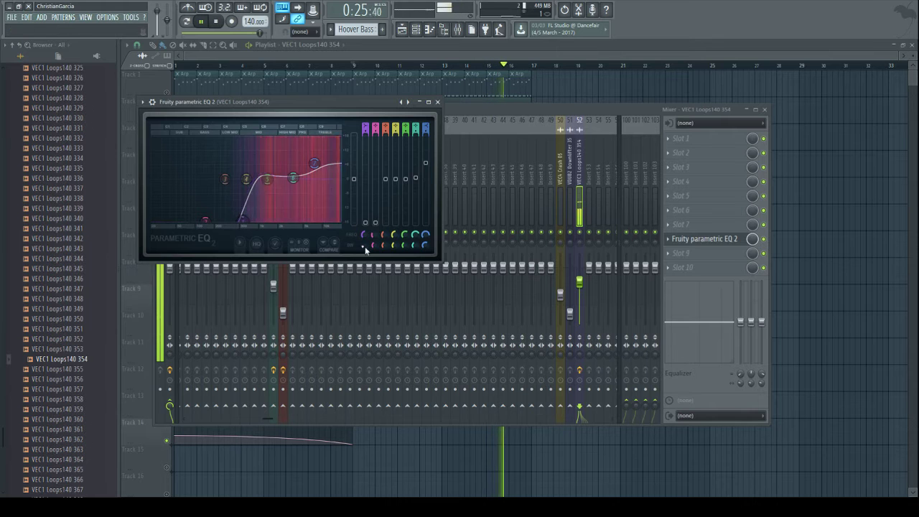
click(227, 47)
right_click(168, 92)
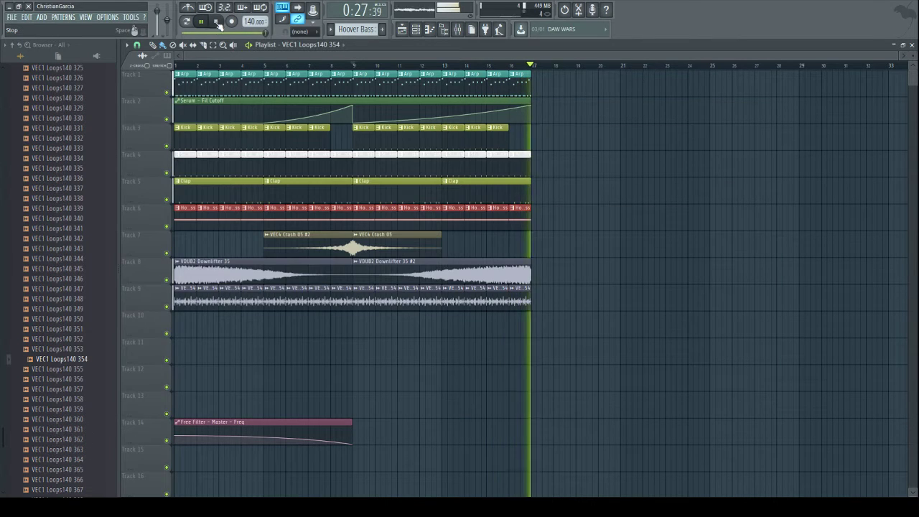
click(324, 66)
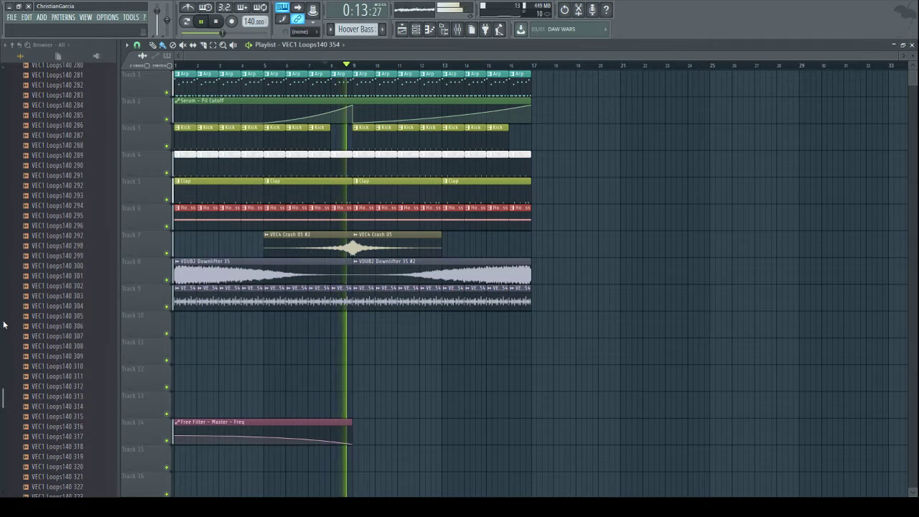
- Create a new pattern named Ride
scroll(7, 323, up, 20)
scroll(20, 305, up, 2)
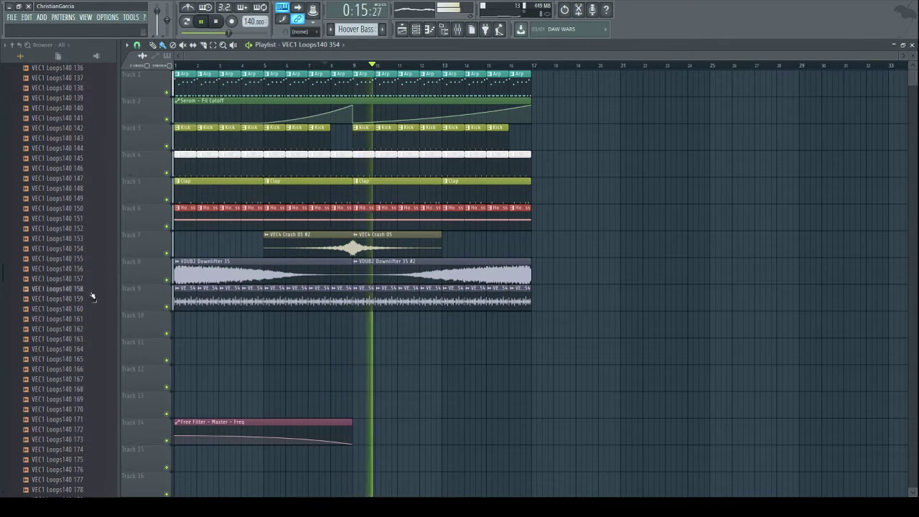
scroll(20, 305, up, 2)
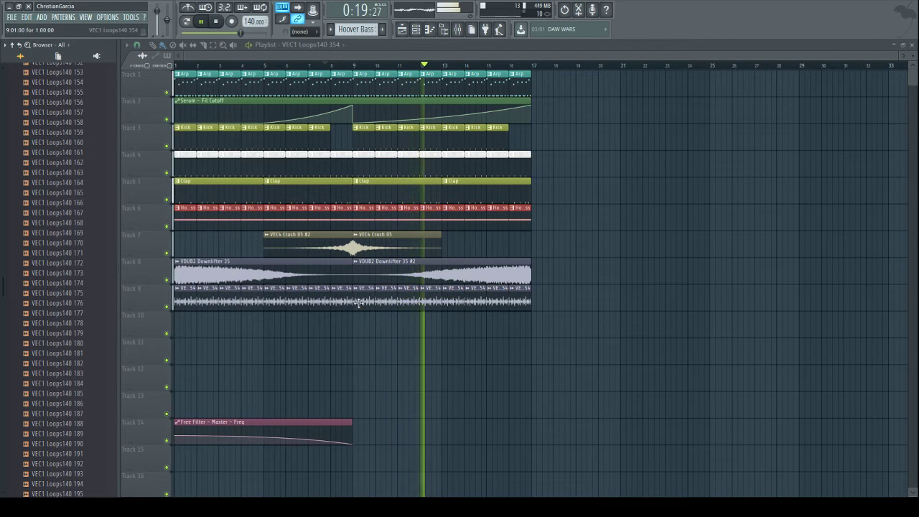
click(383, 30)
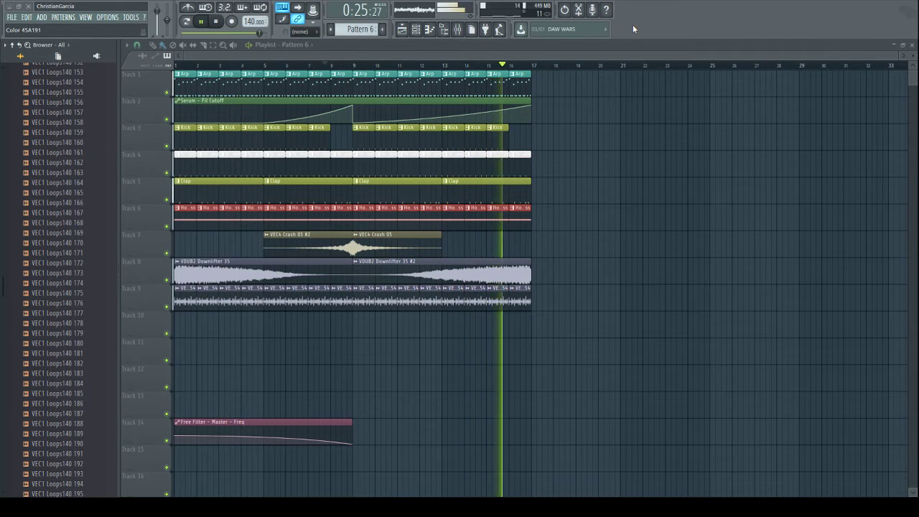
key(KP_Subtract)
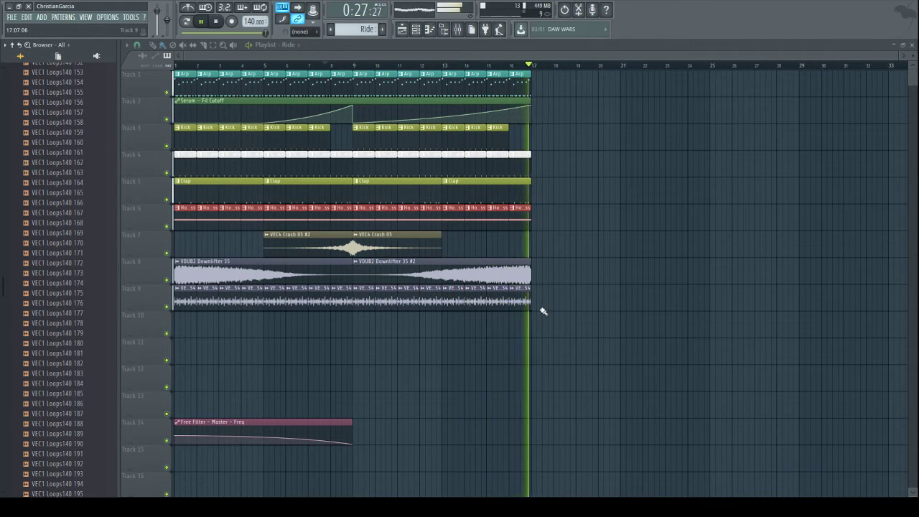
- Delete the VEC1 Loops140 354 clips in bars 8 and 16 of Track 9
drag(531, 302, 509, 301)
right_click(342, 305)
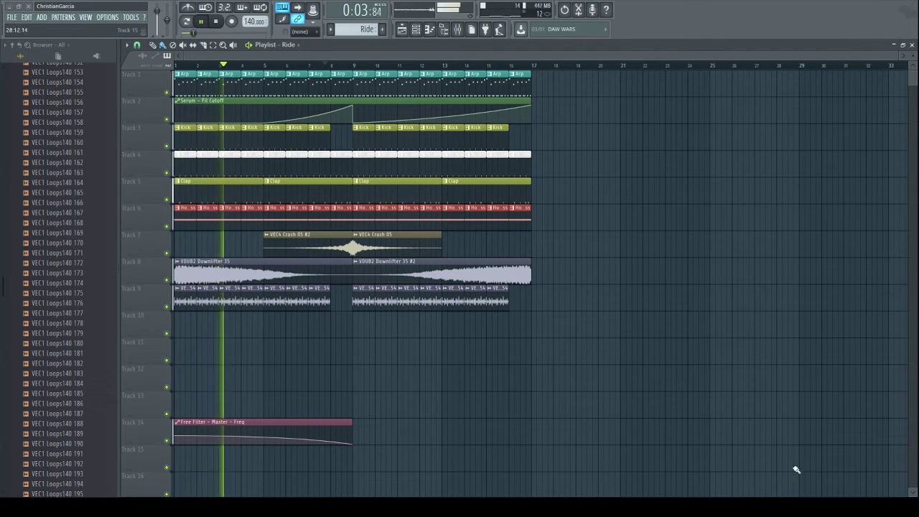
- Show the Unsorted group in the Channel rack and browse to the VEC4 Rides folder in vengeance essential clubsounds 4
key(F6)
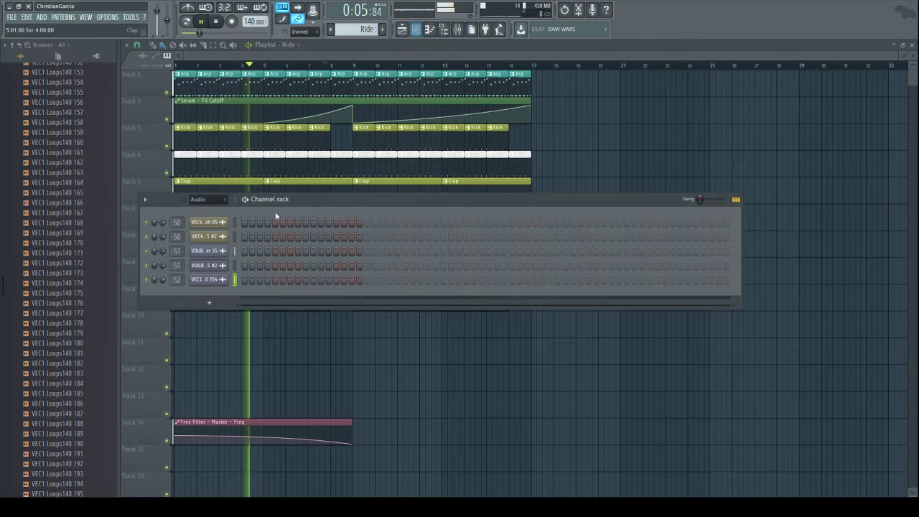
click(218, 243)
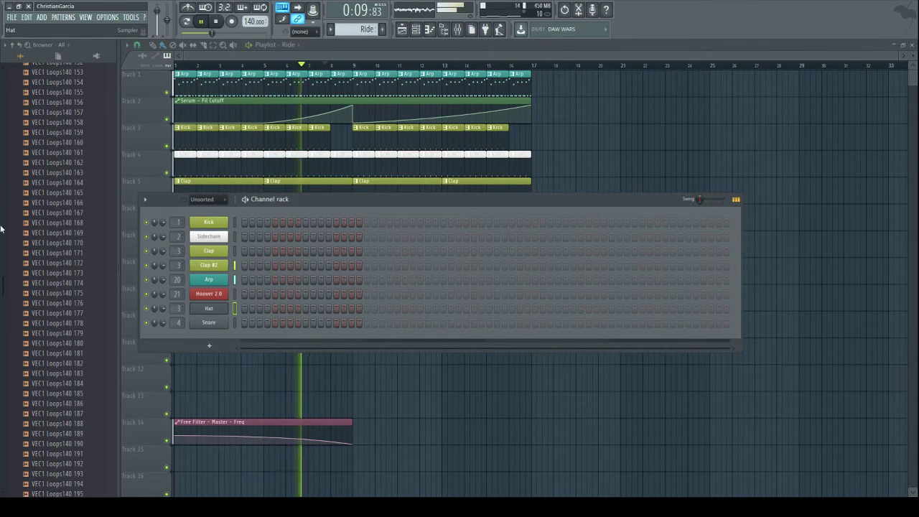
drag(3, 286, 2, 131)
click(69, 241)
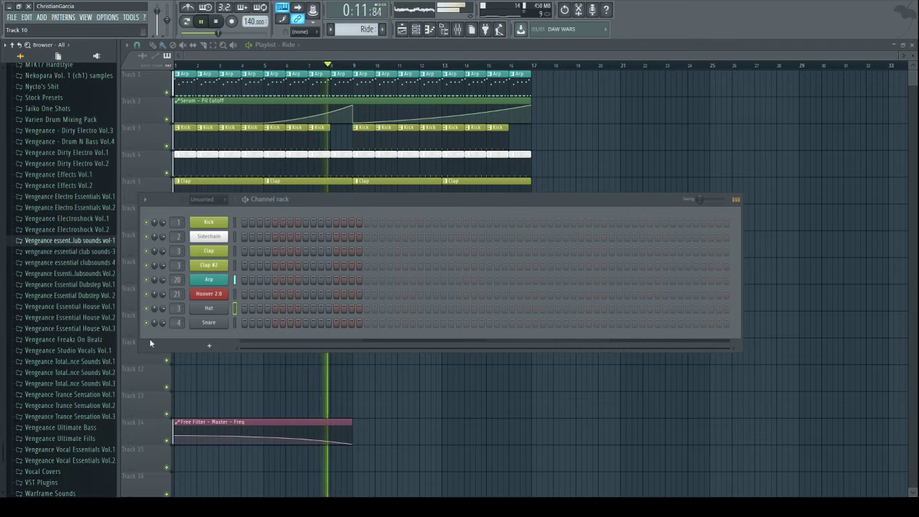
click(82, 262)
click(65, 263)
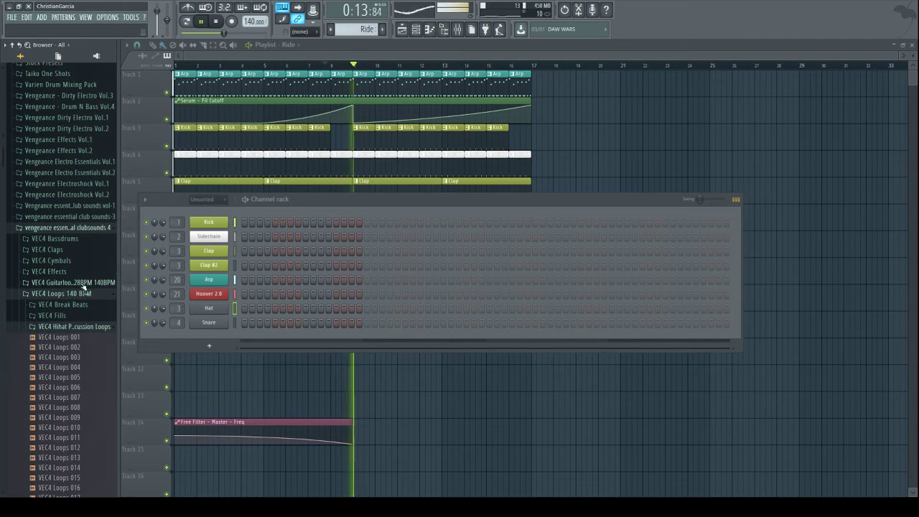
click(69, 263)
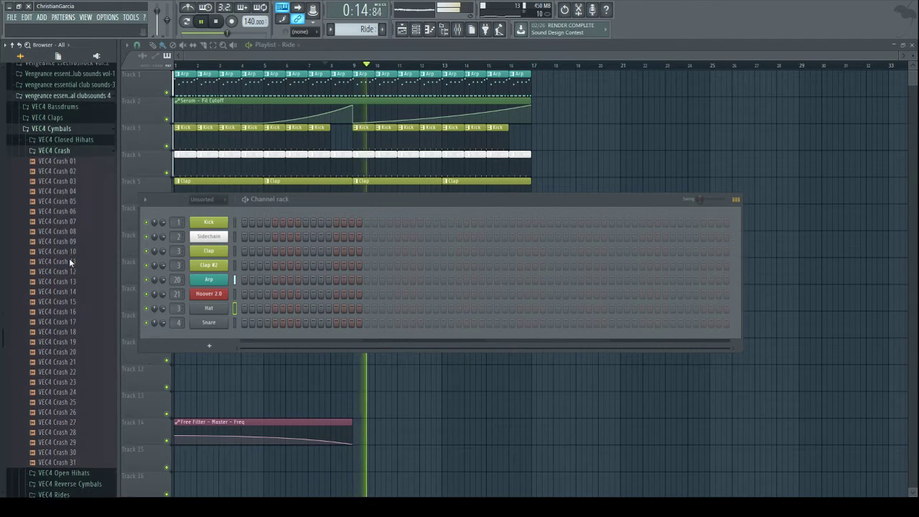
click(44, 148)
click(55, 180)
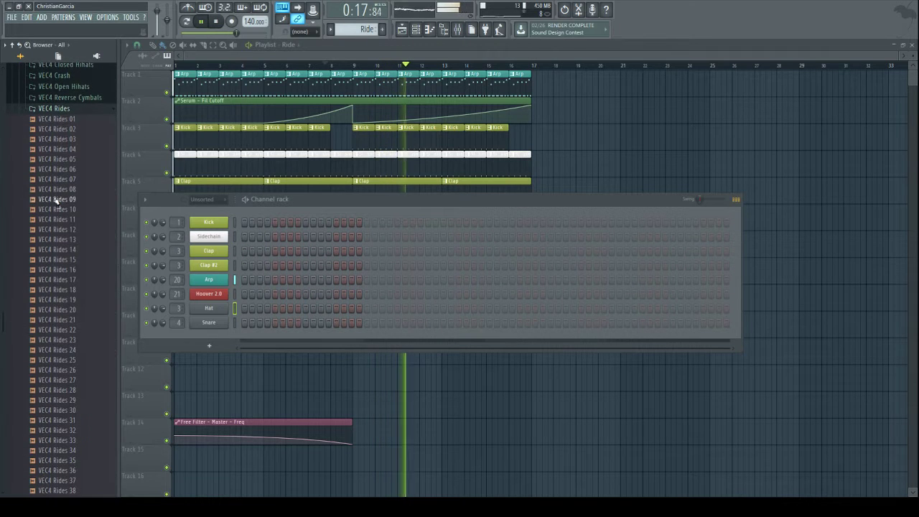
- Audition the ride cymbal samples in the VEC4 Rides folder
click(46, 151)
click(47, 142)
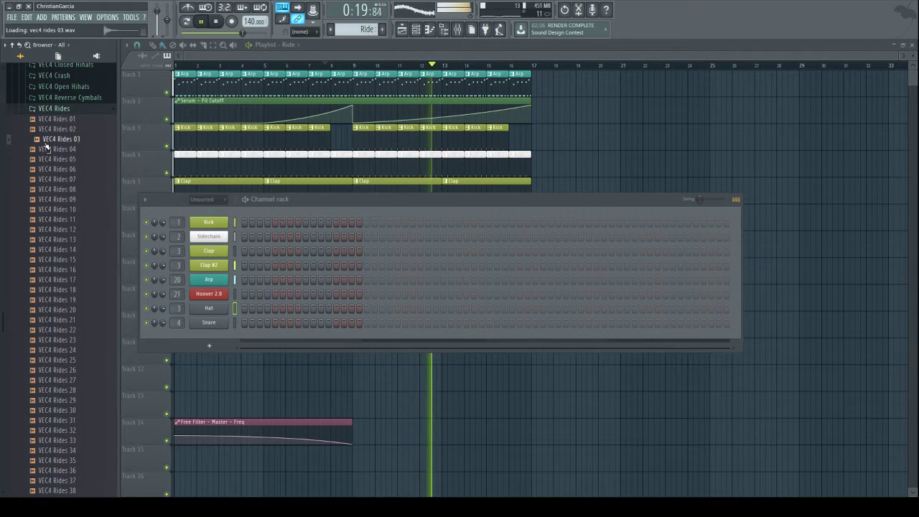
click(51, 170)
click(52, 140)
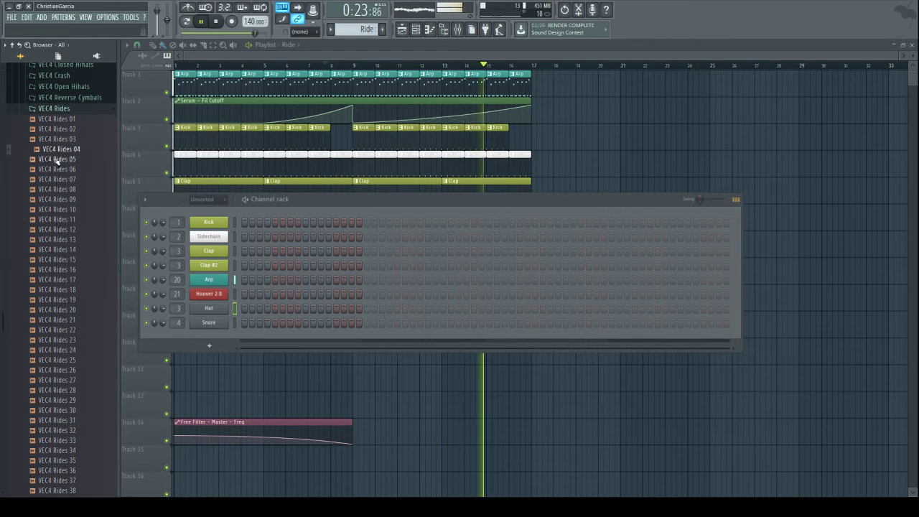
click(57, 169)
click(59, 160)
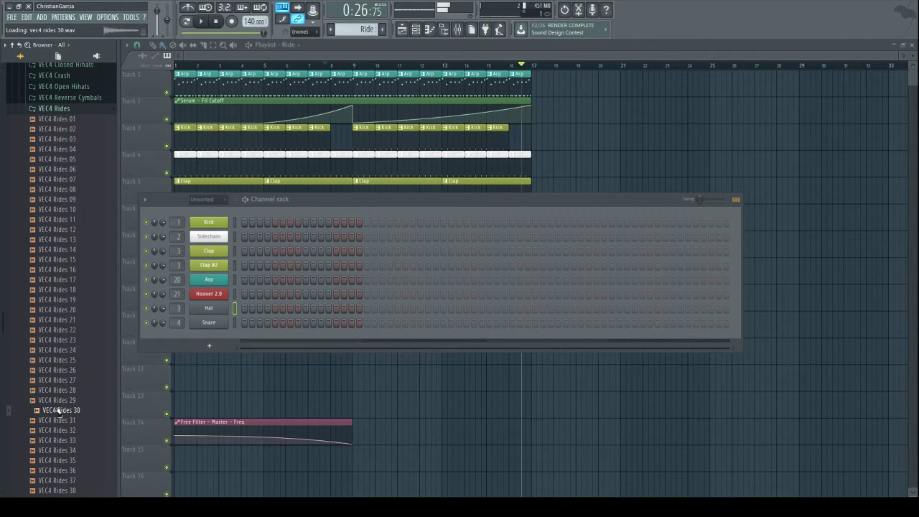
scroll(59, 411, down, 4)
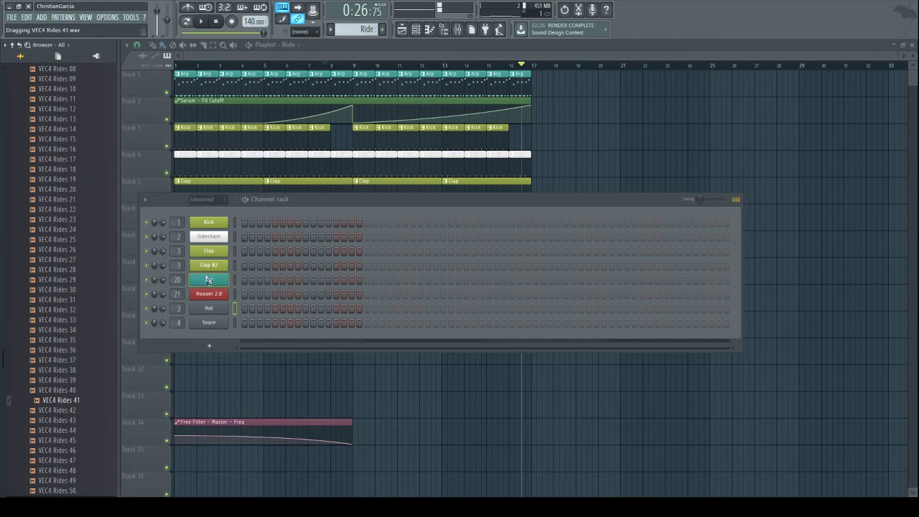
- Add VEC4 Rides 41 as a channel named Ride with hits on every beat, and place the Ride pattern on Track 10 from bar 9 through 16
drag(209, 280, 208, 277)
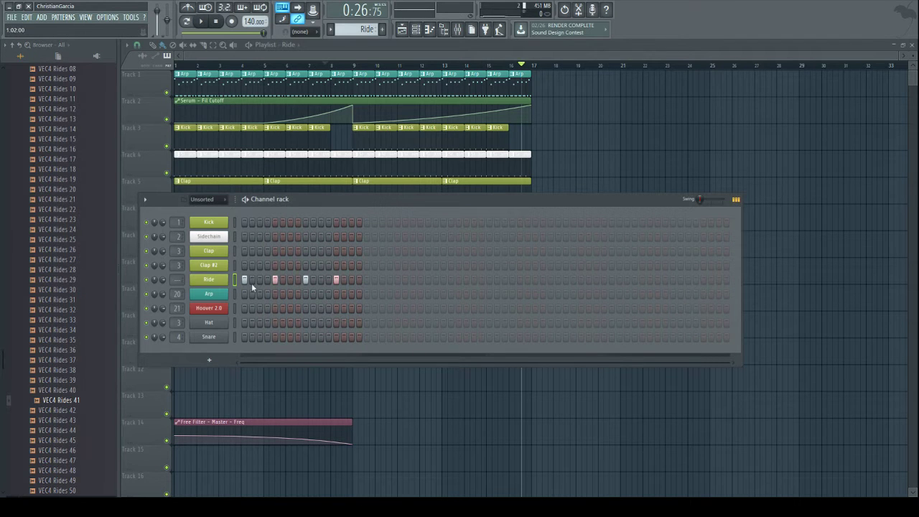
click(221, 278)
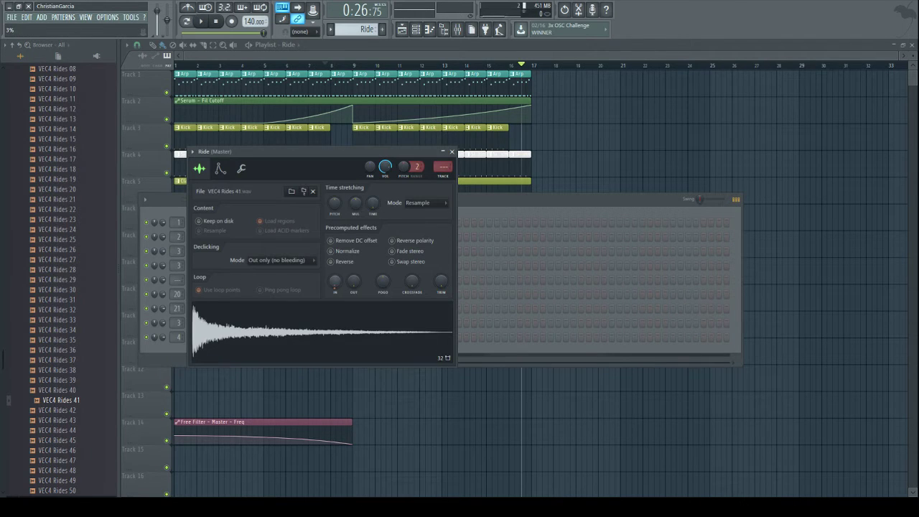
right_click(439, 417)
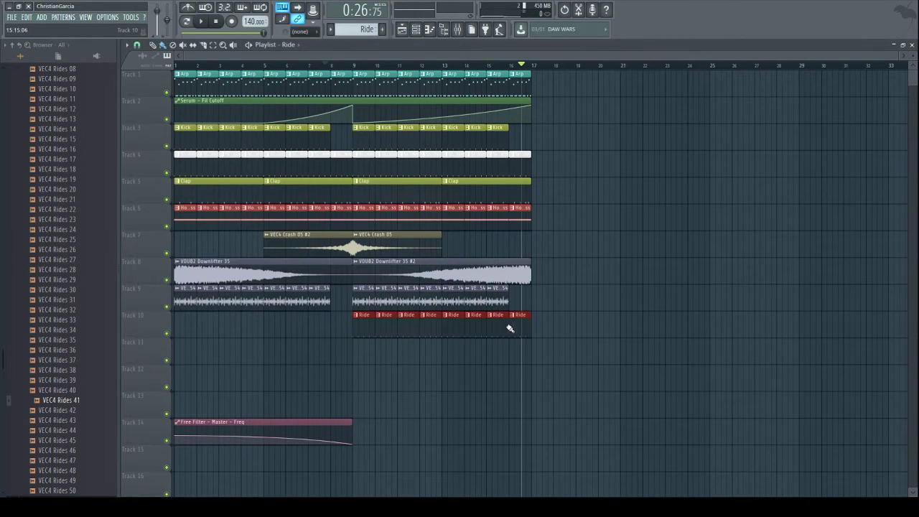
- Route the Ride channel to mixer insert 4 and lower that insert's volume
click(460, 29)
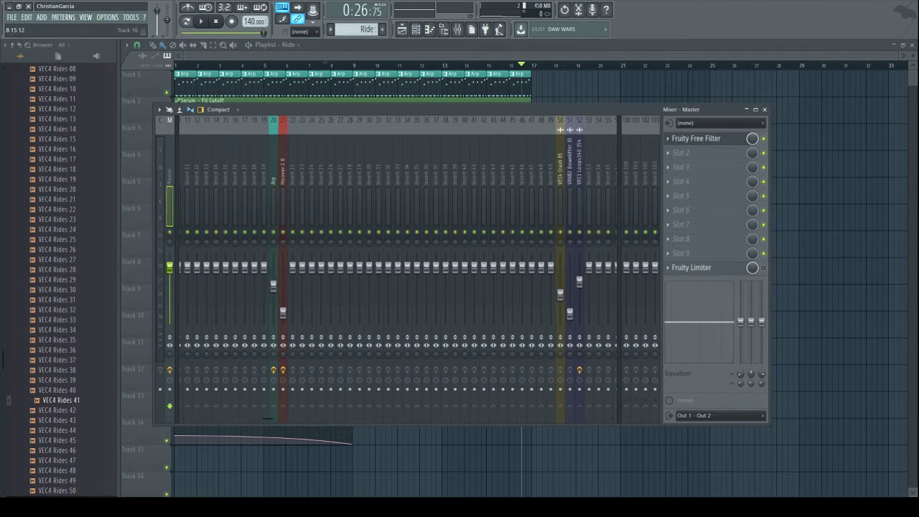
drag(275, 423, 172, 418)
click(213, 217)
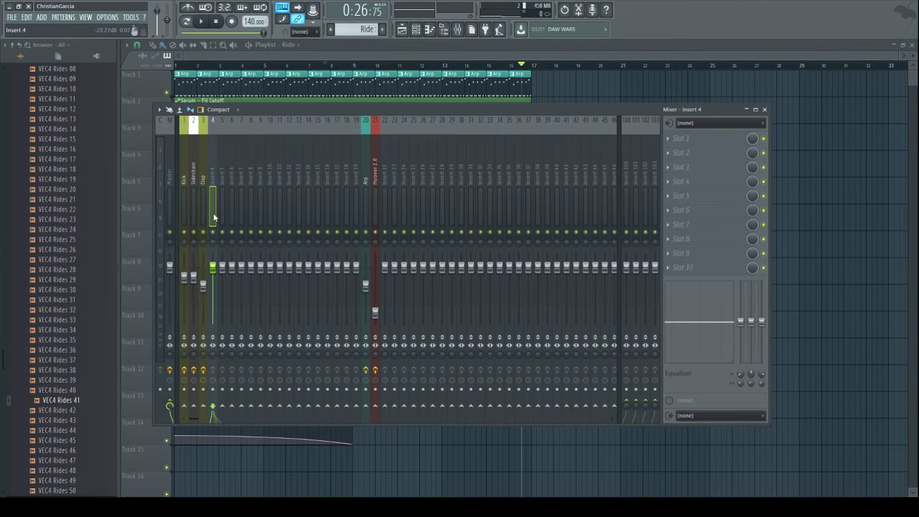
key(ctrl+l)
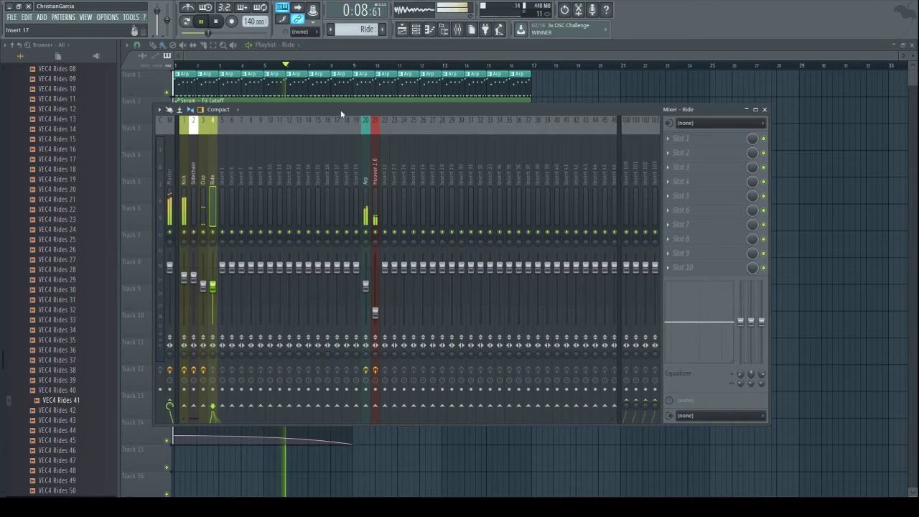
key(F9)
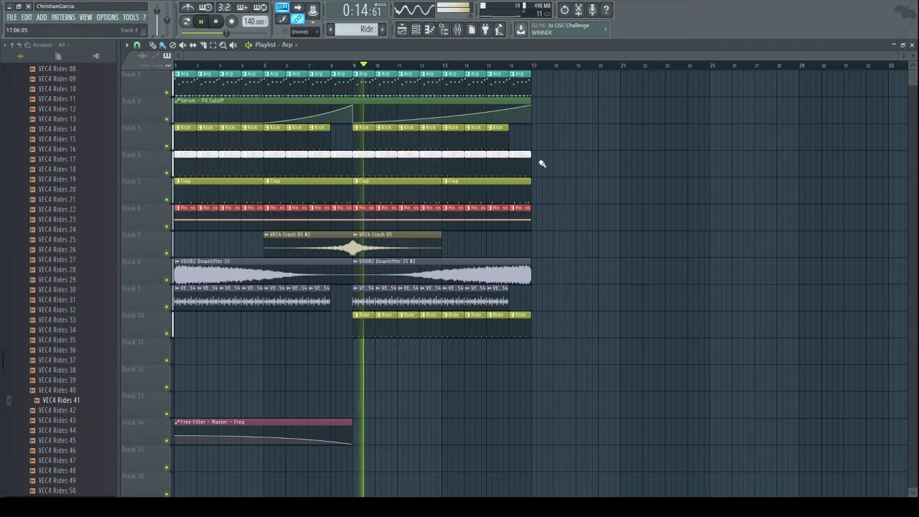
- Add Fruity parametric EQ 2 to slot 8 of the Ride insert, cutting the lows with bands 1 and 2 and boosting the highs with band 7
click(462, 32)
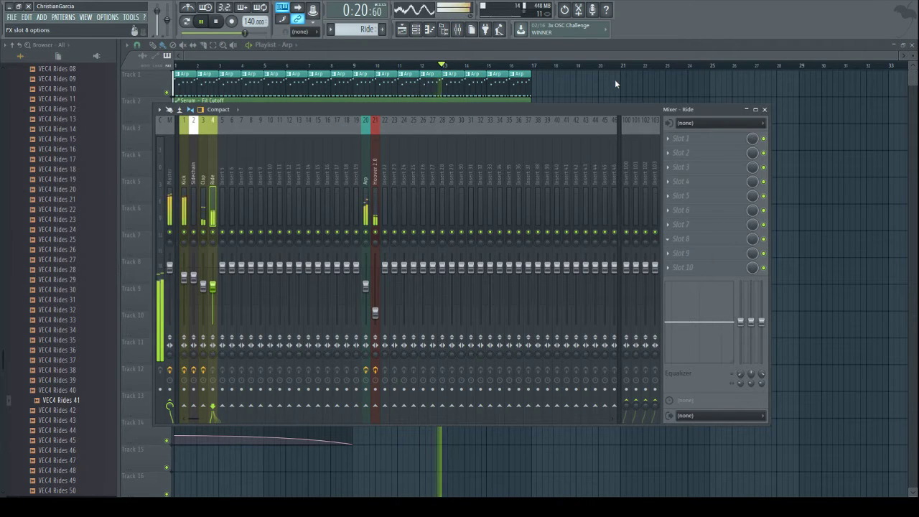
drag(183, 179, 227, 210)
drag(309, 179, 314, 170)
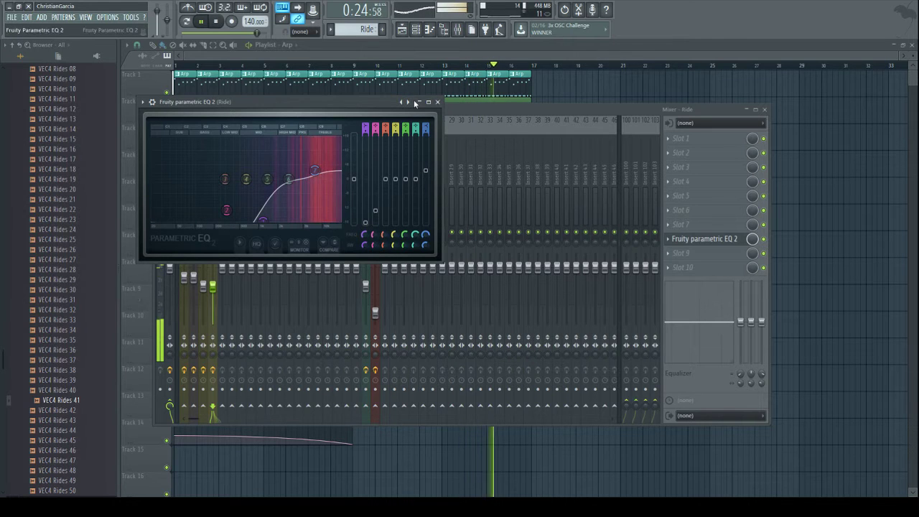
key(F12)
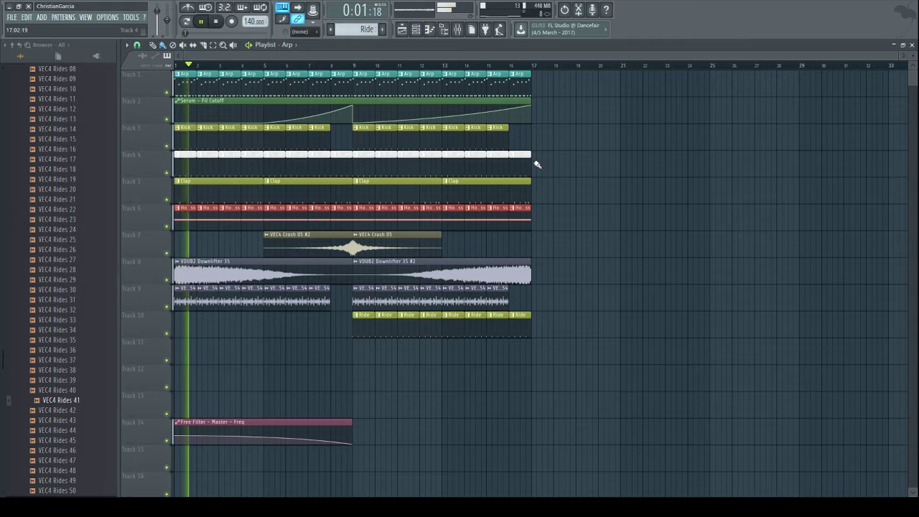
- Collapse the VEC4 Cymbals and vengeance essential clubsounds 4 folders in the browser
scroll(50, 248, up, 6)
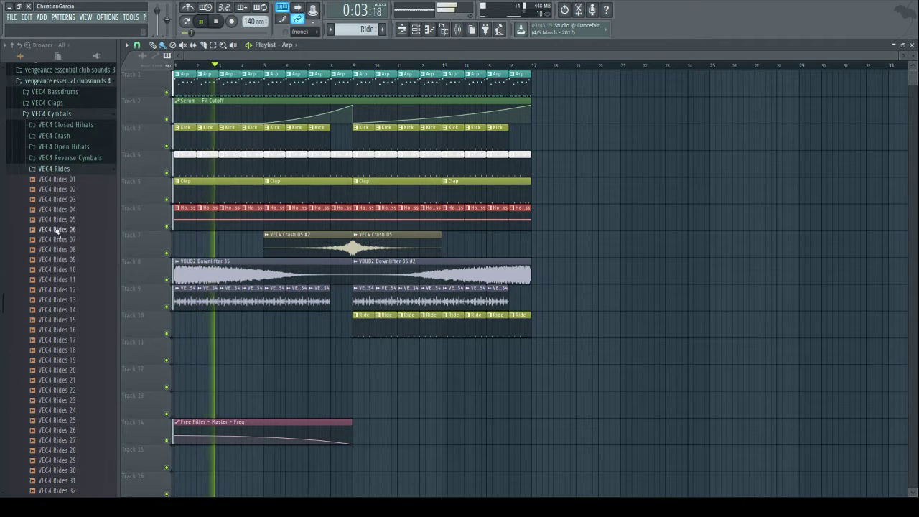
click(58, 114)
click(63, 82)
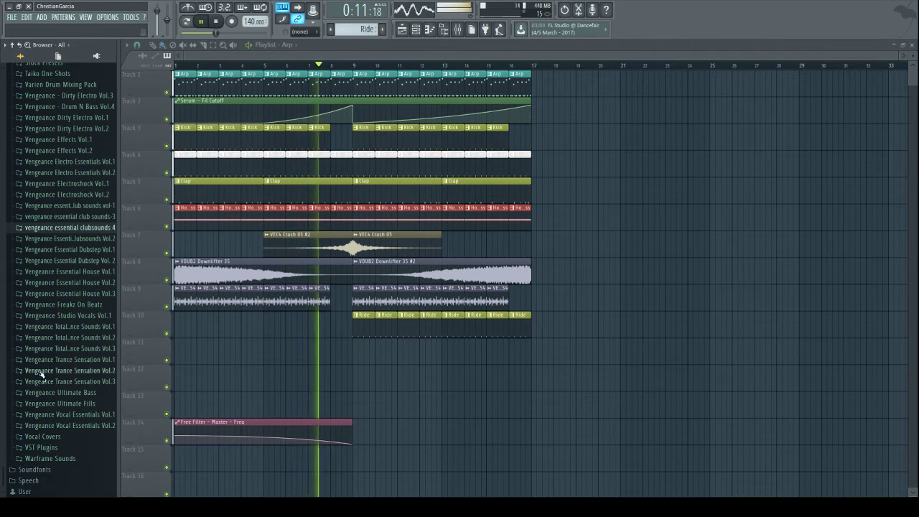
- Edit the Arp pattern in the piano roll, moving its first note and its last upper note to G3, and return to the playlist
double_click(346, 93)
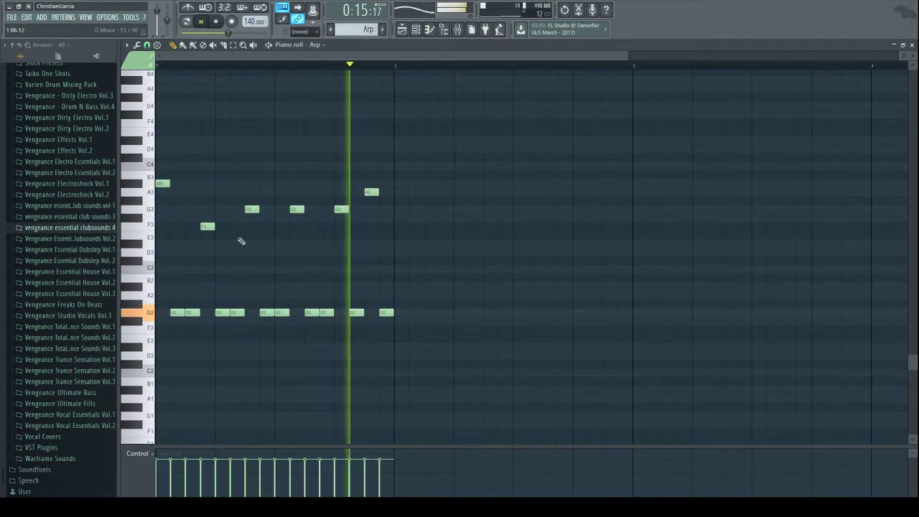
drag(165, 186, 208, 236)
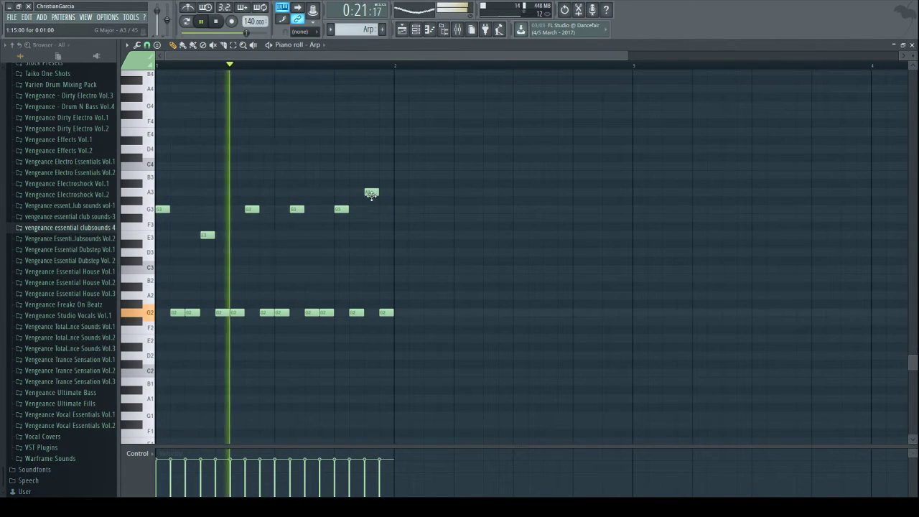
drag(371, 195, 372, 203)
drag(208, 237, 207, 228)
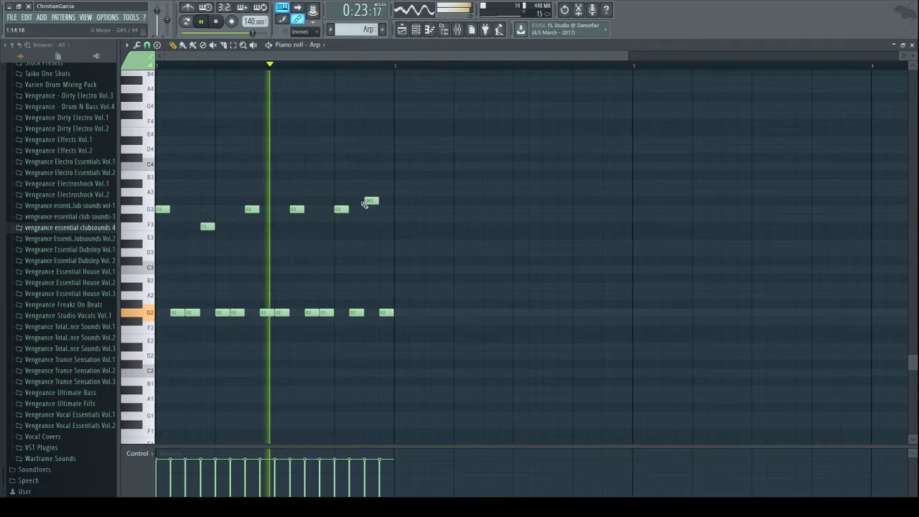
drag(370, 201, 370, 209)
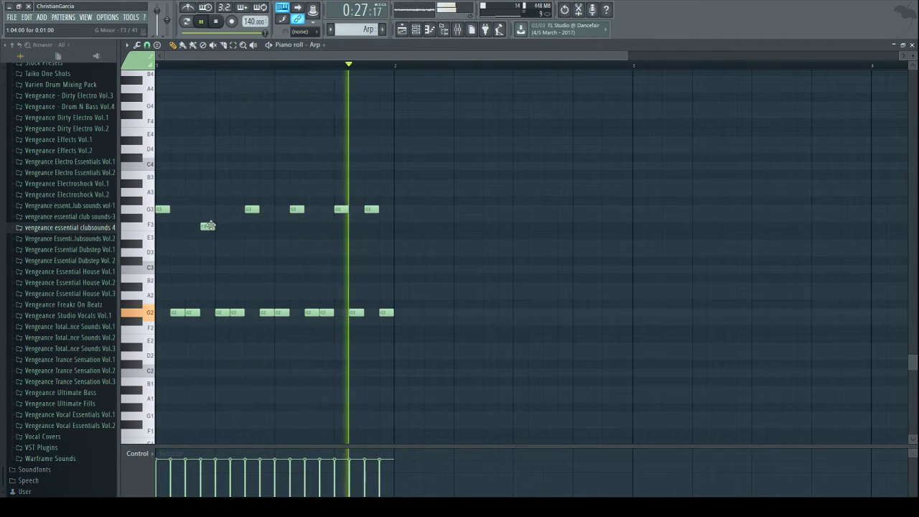
key(F5)
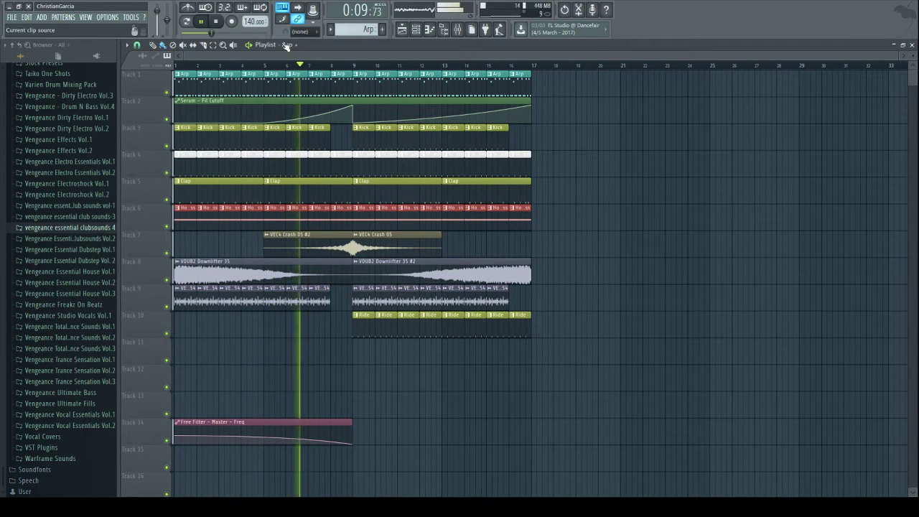
- Create a new pattern named Open Hat and stop playback
click(384, 31)
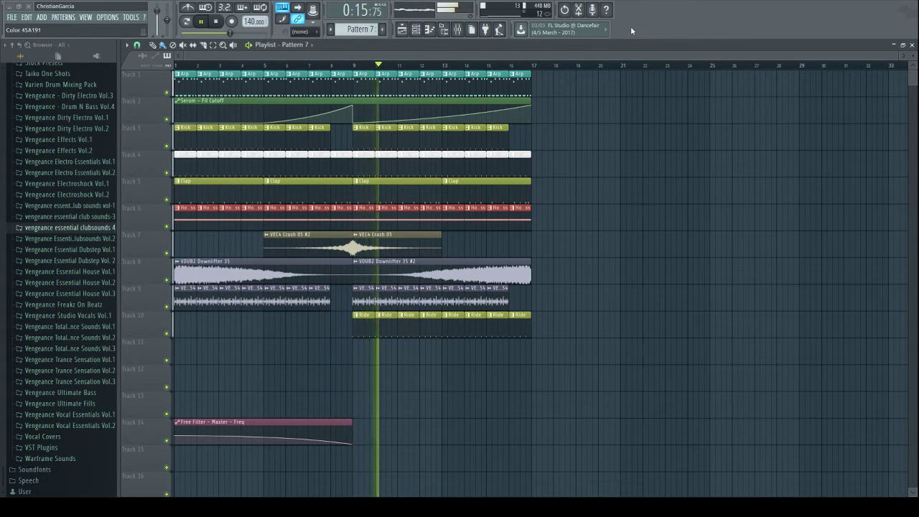
text(Open Hat)
key(Return)
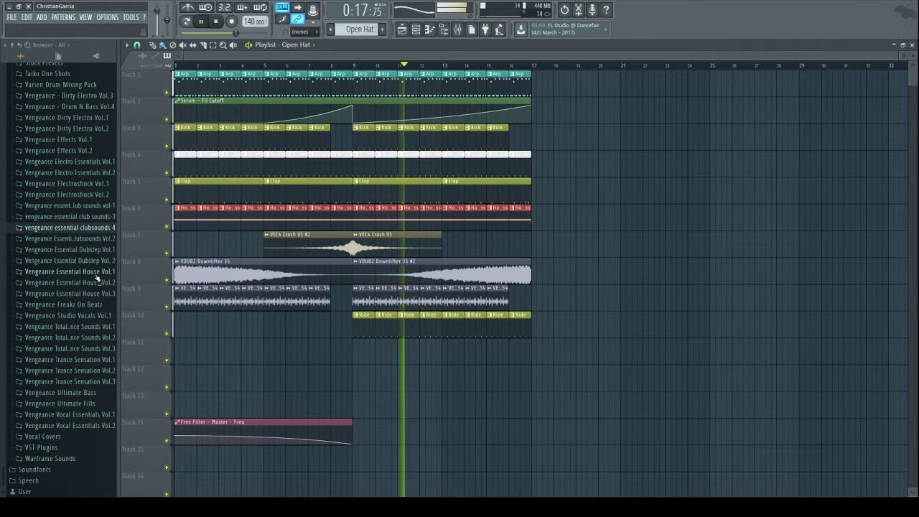
click(202, 22)
- Preview open hi-hat samples in the VEC3 HH Open folder of vengeance essential club sounds-3, and collapse its VEC3 Cymbals folder
click(90, 216)
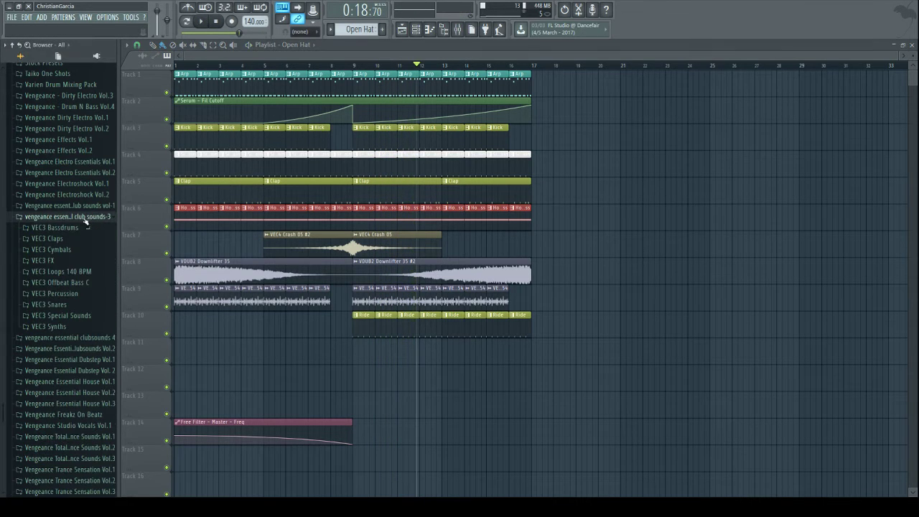
click(58, 249)
click(58, 283)
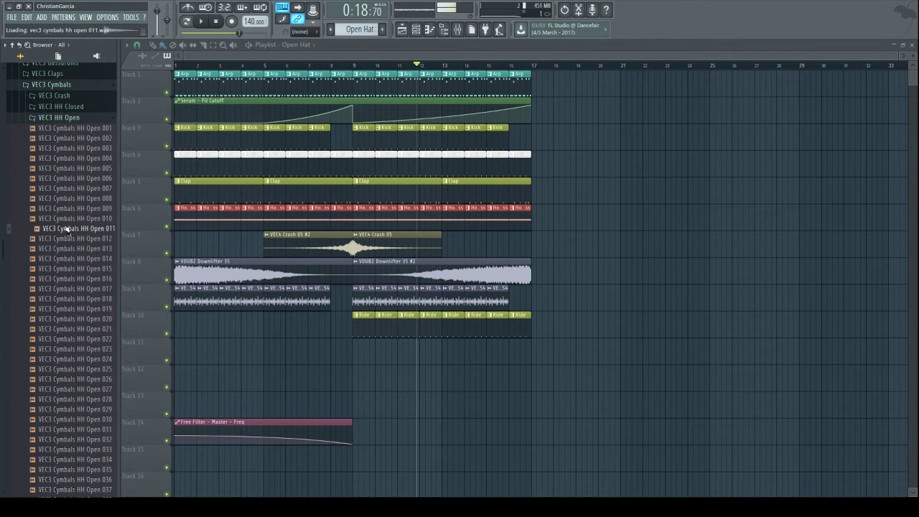
click(74, 85)
click(81, 139)
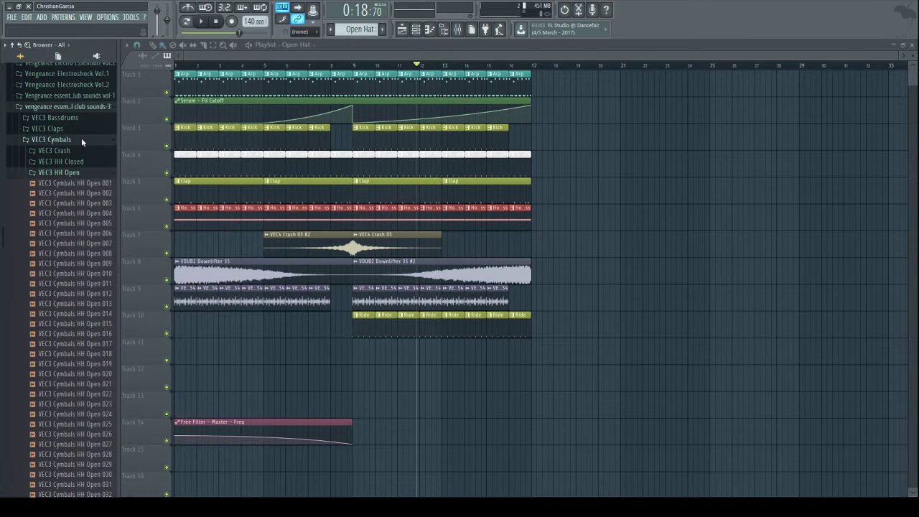
click(81, 140)
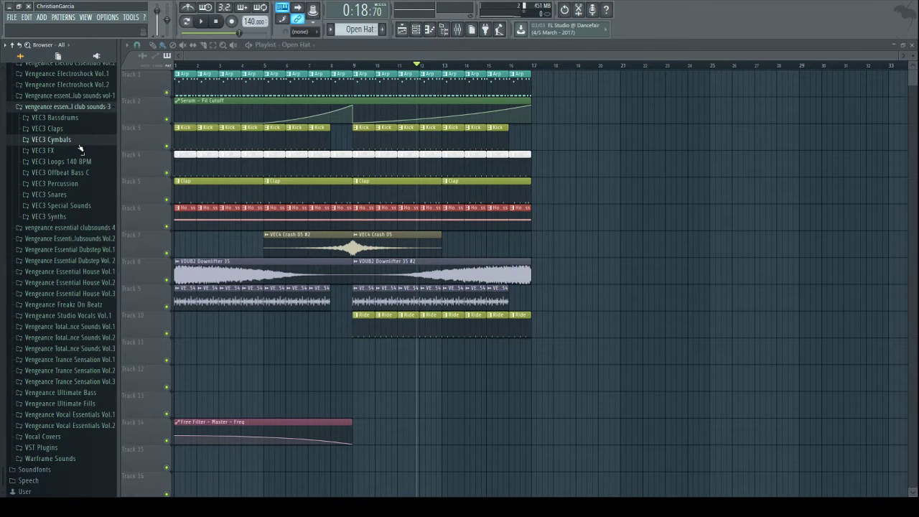
- Open the VEC4 Open Hihats folder within VEC4 Cymbals of vengeance essential clubsounds 4
click(92, 239)
click(93, 228)
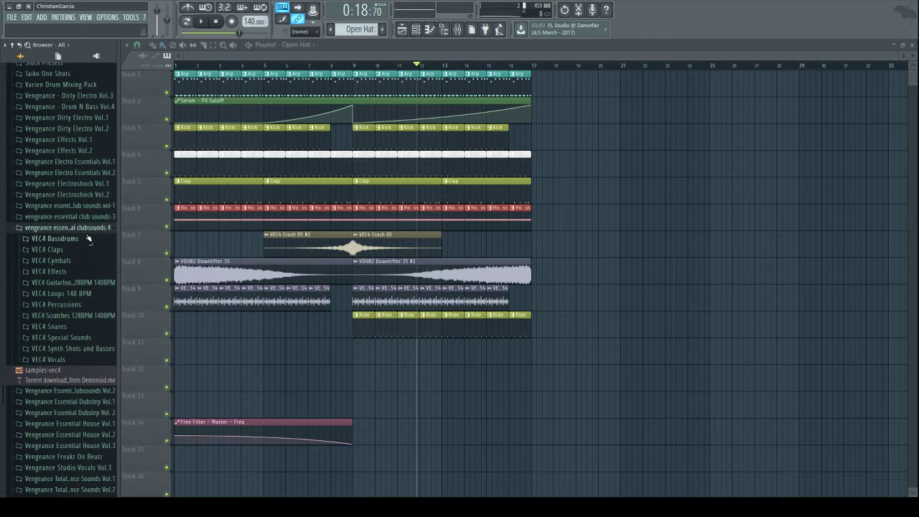
click(62, 263)
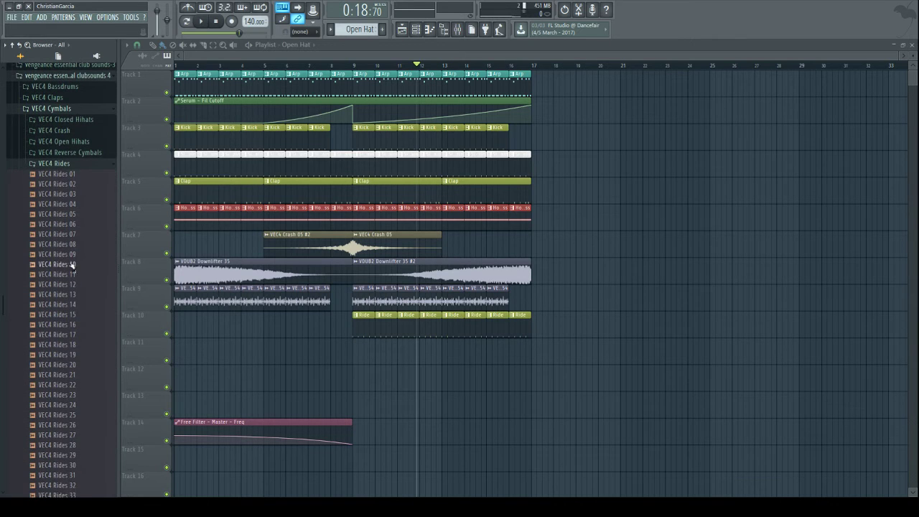
click(78, 141)
click(74, 148)
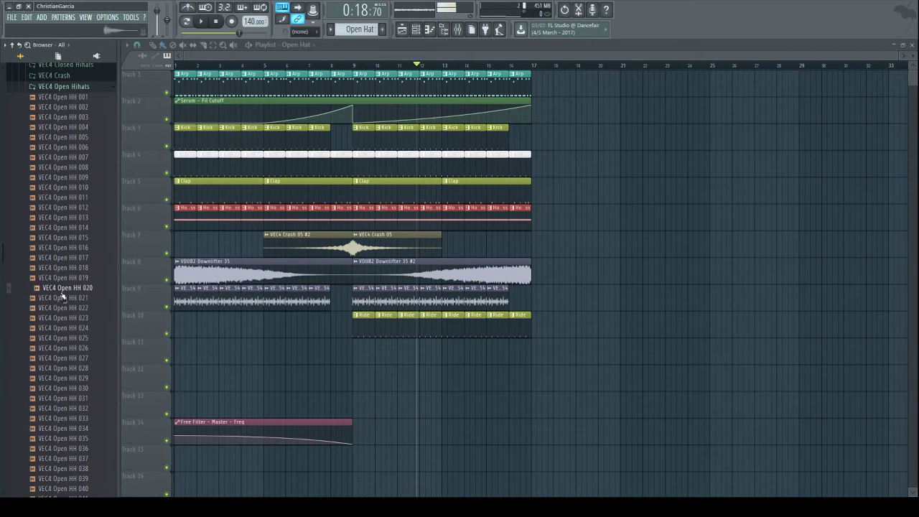
- Preview a range of VEC4 Open HH samples from across the whole list to look for a suitable open hat
scroll(57, 359, down, 6)
click(56, 349)
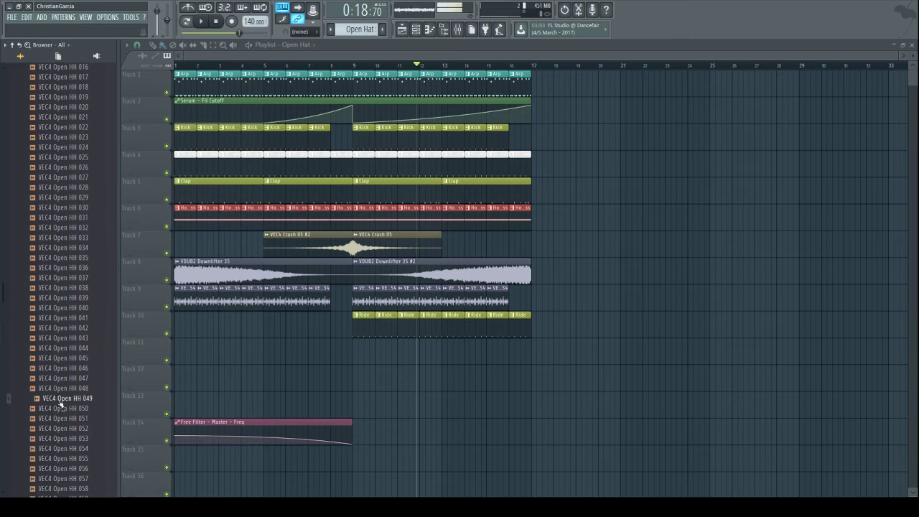
scroll(54, 431, down, 6)
click(64, 360)
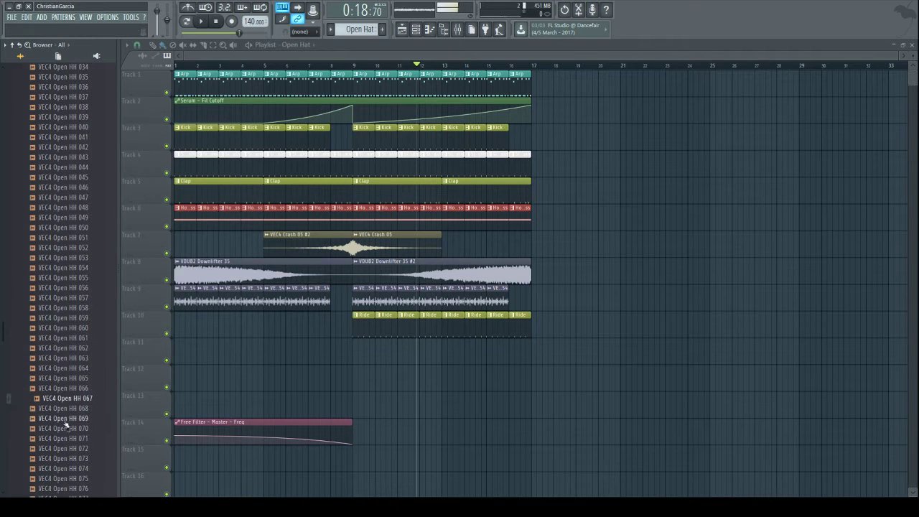
scroll(57, 301, down, 10)
click(52, 328)
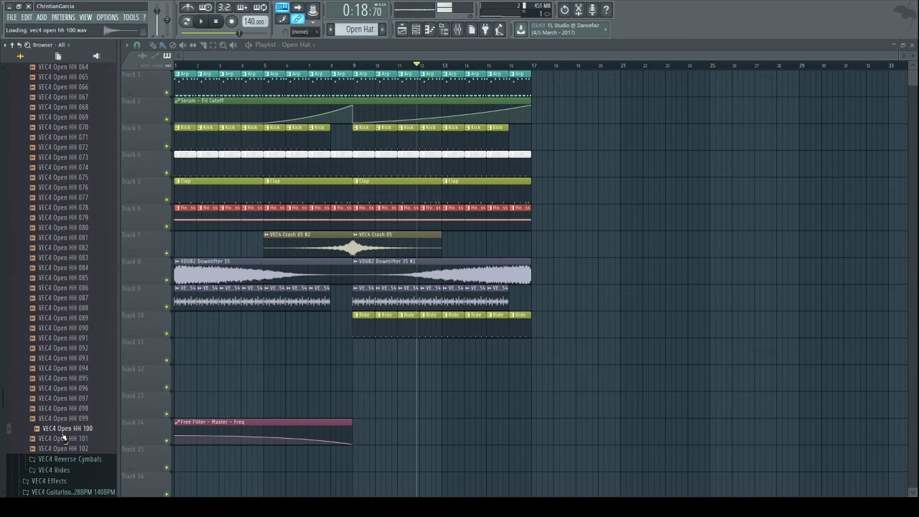
scroll(64, 434, up, 10)
scroll(82, 250, up, 16)
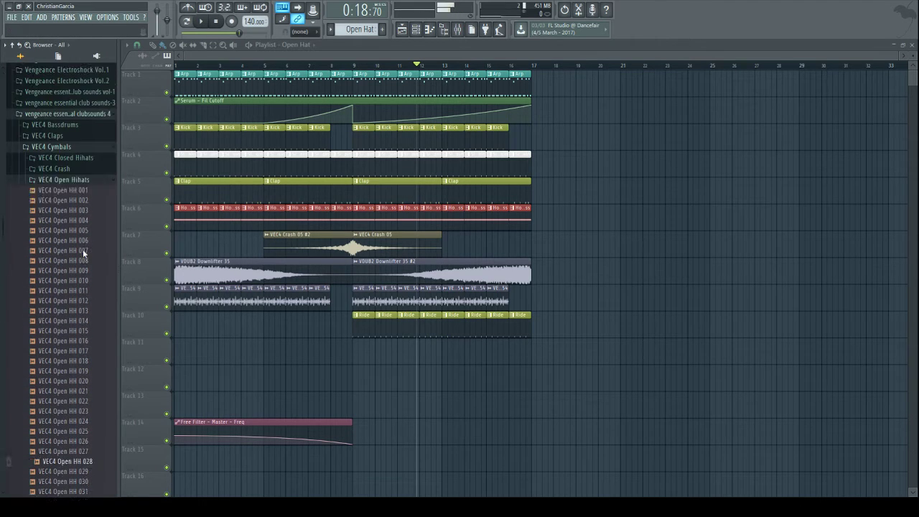
click(76, 288)
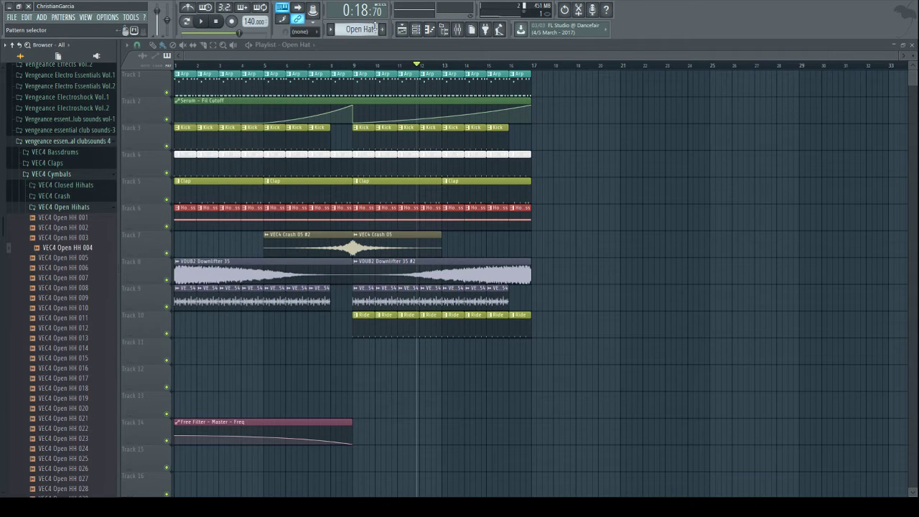
- Open the VEH1 Open Hihat folder under Vengeance Essential House Vol.1 and preview VEH1 Open Hihat - 014
scroll(92, 177, up, 20)
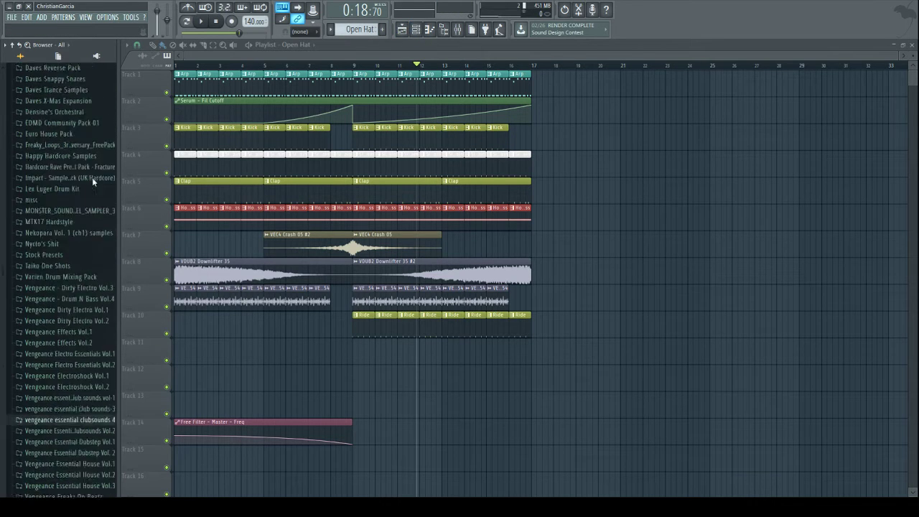
scroll(74, 338, down, 3)
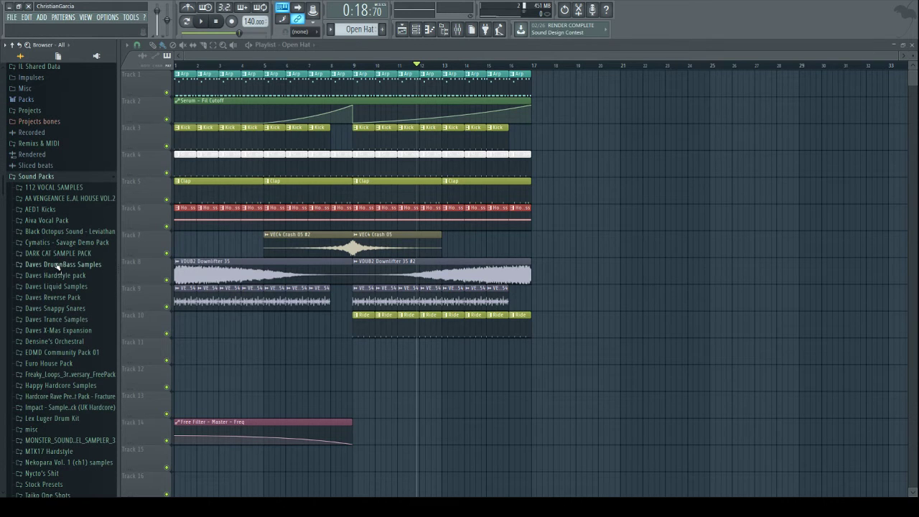
scroll(72, 342, down, 8)
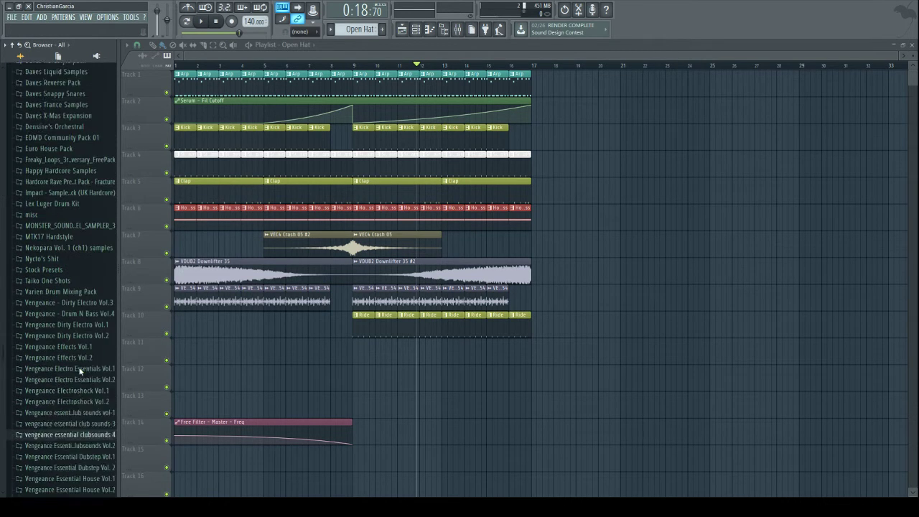
scroll(84, 393, down, 6)
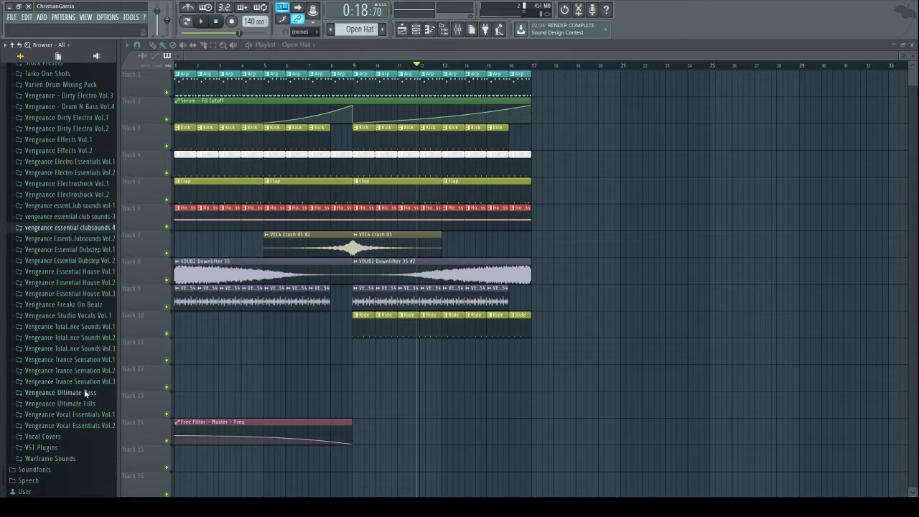
click(85, 271)
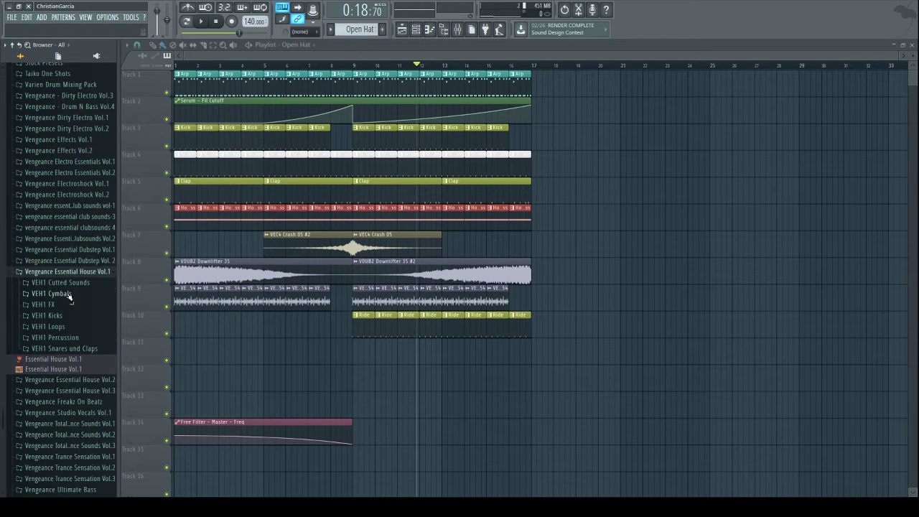
click(61, 294)
click(62, 327)
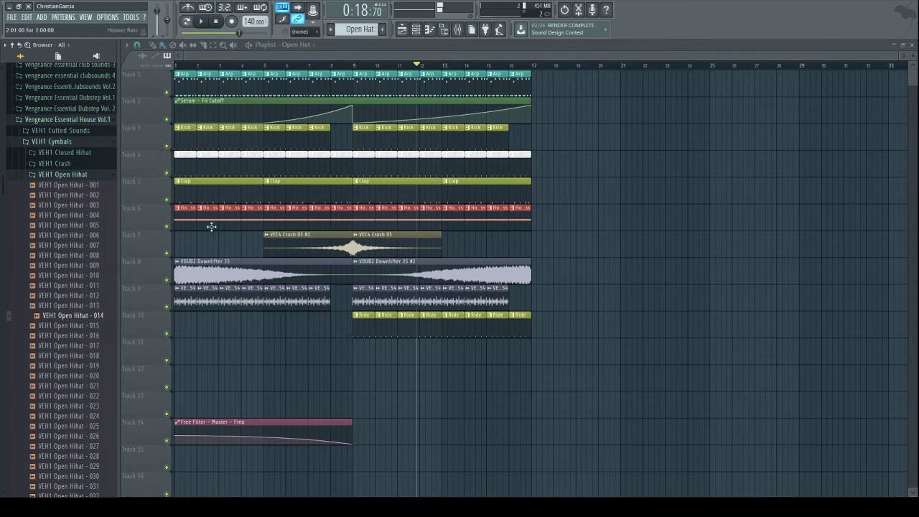
- Add VEH1 Open Hihat - 014 as an Open Hat channel below Ride, with steps 3, 7, 11 and 15 enabled
click(420, 33)
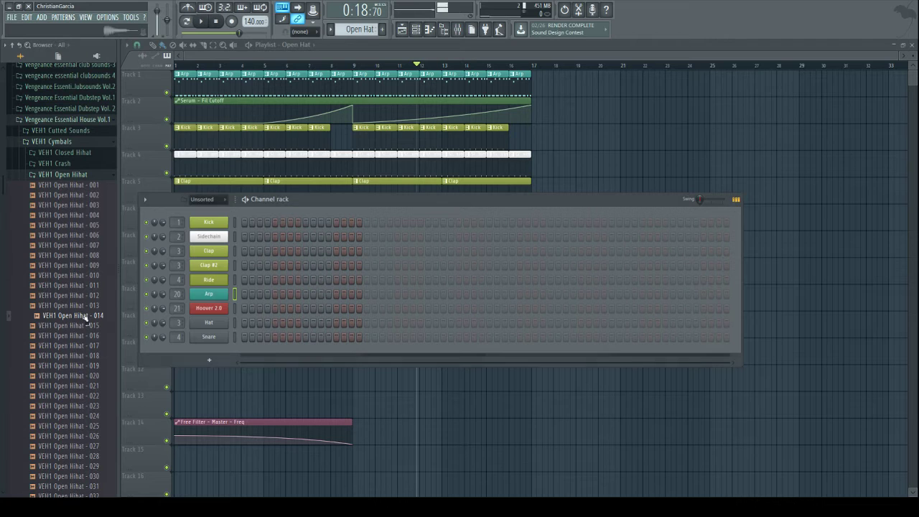
drag(207, 291, 209, 295)
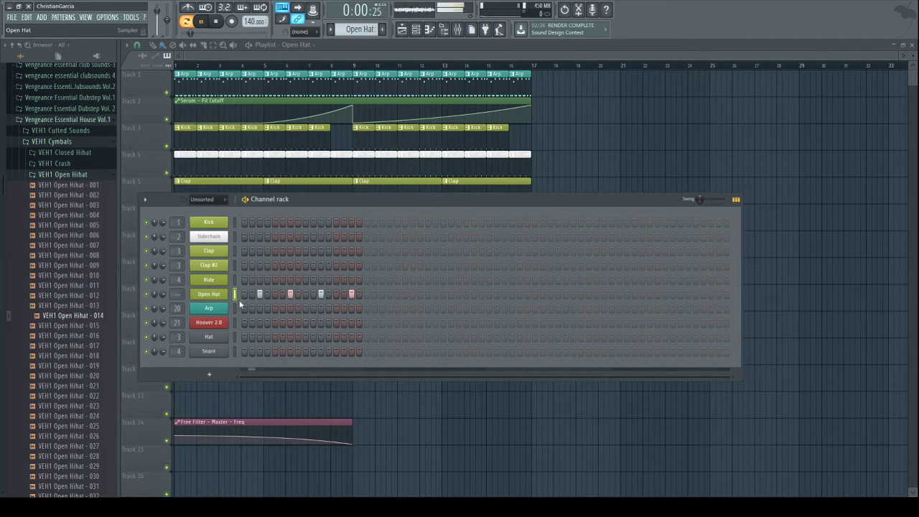
- Route the Open Hat channel to mixer insert 5, lower that insert's volume, and return to the playlist
click(456, 29)
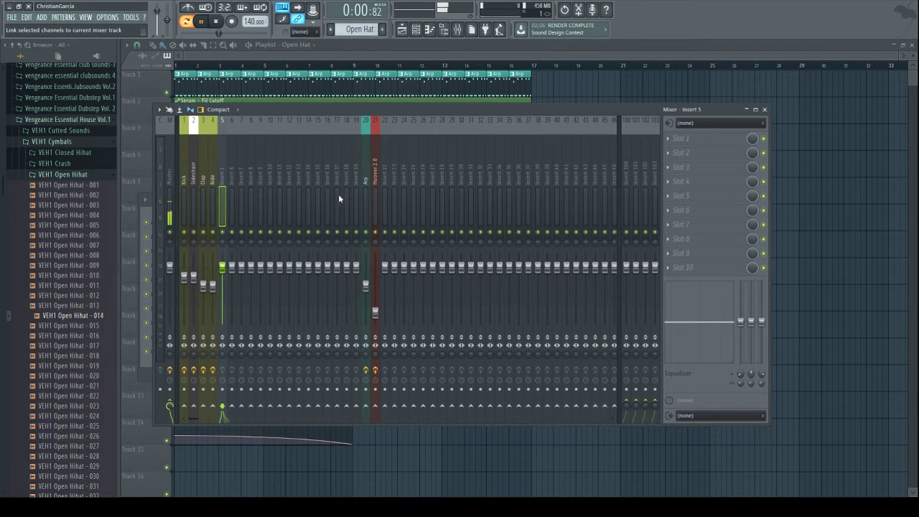
key(ctrl+l)
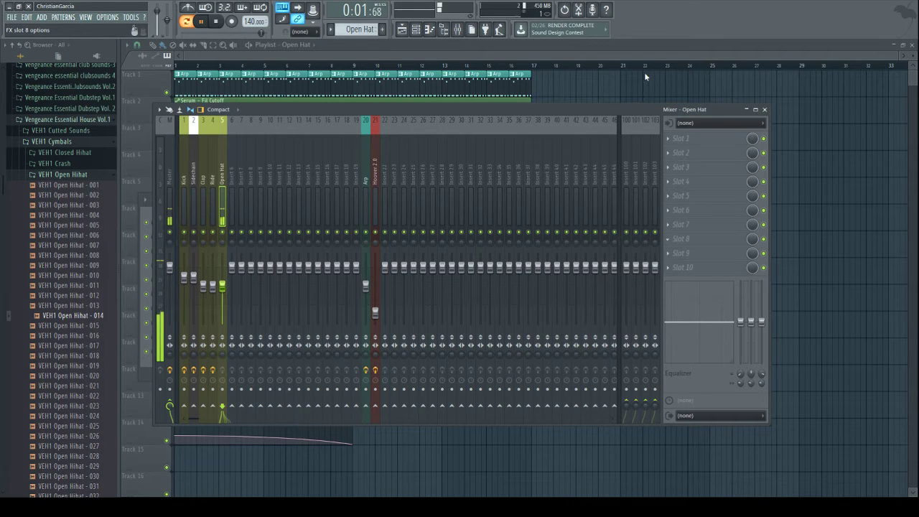
drag(208, 205, 277, 246)
mouse_move(335, 204)
mouse_down()
mouse_move(345, 194)
mouse_move(326, 197)
mouse_move(339, 203)
mouse_move(323, 196)
mouse_up()
click(237, 49)
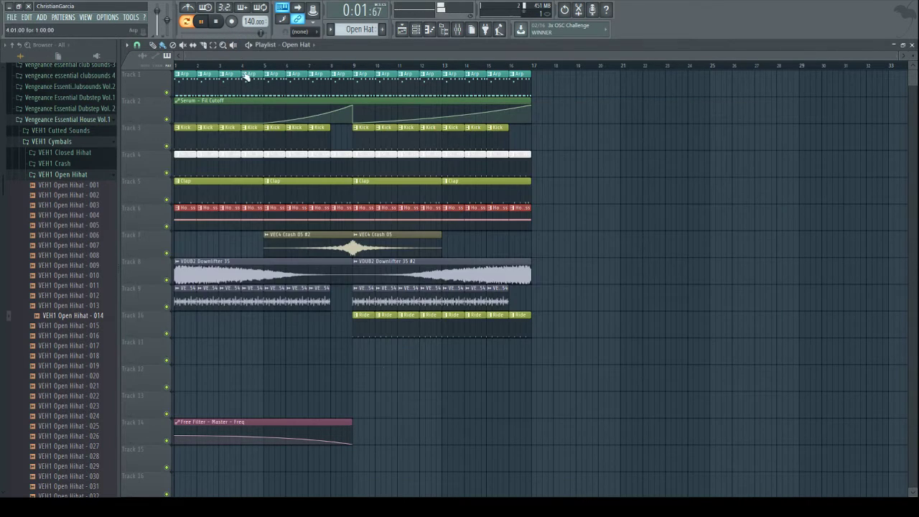
- Lay Open Hat clips on Track 11 over bars 17 to 24 only, and repeat the Ride clips on Track 10 over the same bars
drag(336, 357, 483, 325)
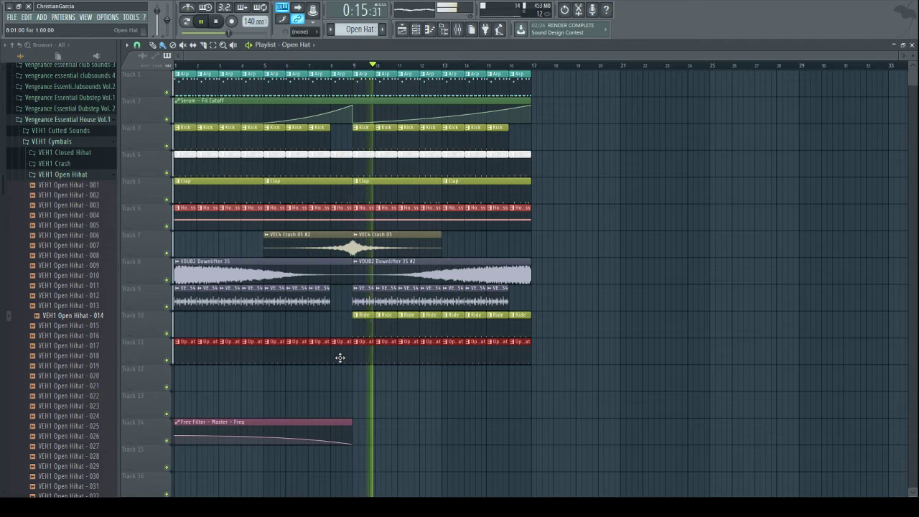
drag(340, 358, 188, 359)
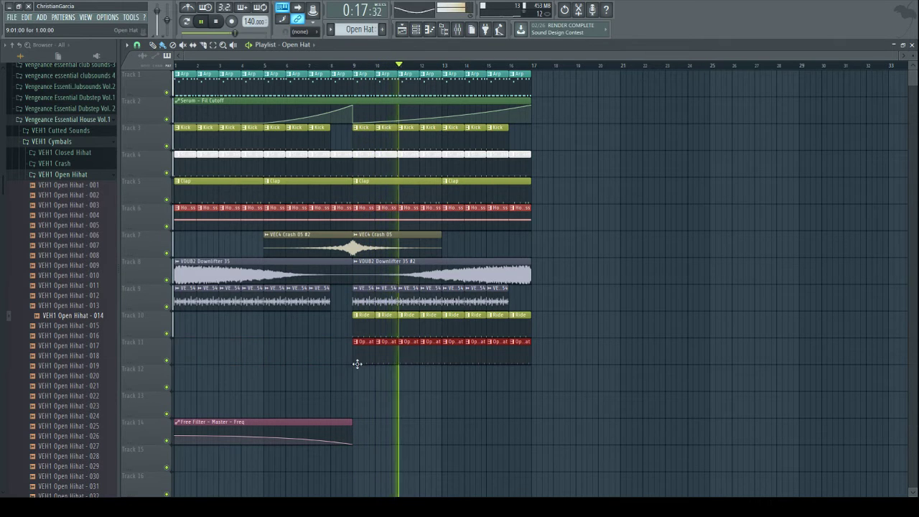
mouse_move(357, 364)
mouse_down()
mouse_move(542, 361)
mouse_move(653, 329)
mouse_move(700, 331)
mouse_up()
- Delete the Ride clip at bar 16 and repeat the VEC1 Loops140 354 loop on Track 9 over bars 17 to 24
click(525, 332)
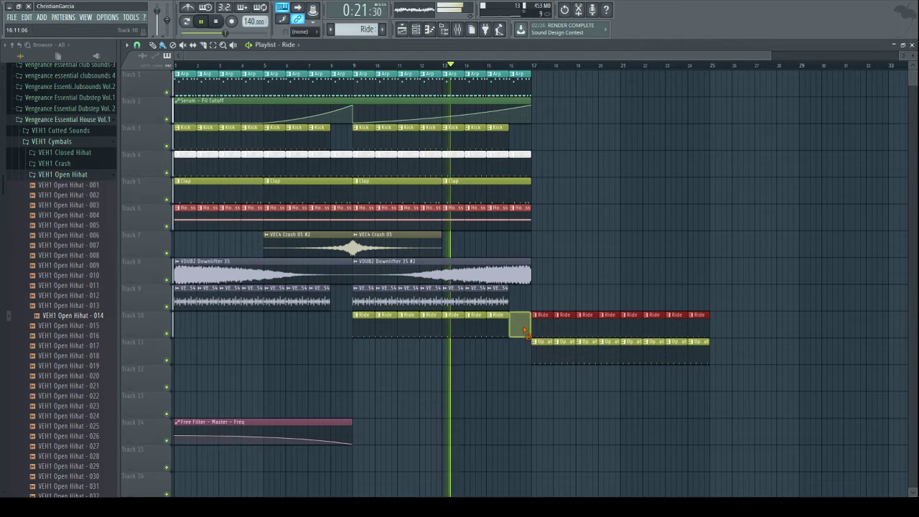
click(502, 294)
drag(533, 297, 692, 305)
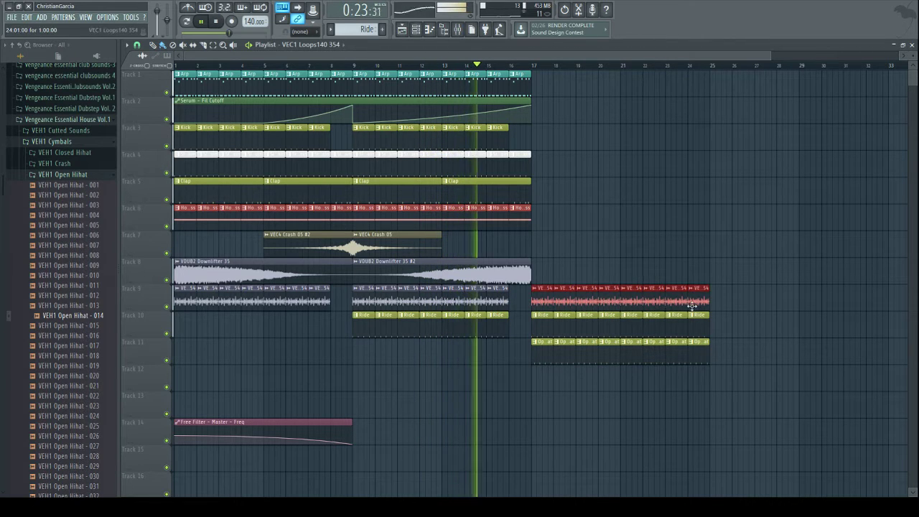
- Place a VDUB2 Downlifter 35 clip at bar 17 on Track 8 and a VEC4 Crash 05 #2 clip at bar 13 on Track 7
click(513, 273)
click(532, 275)
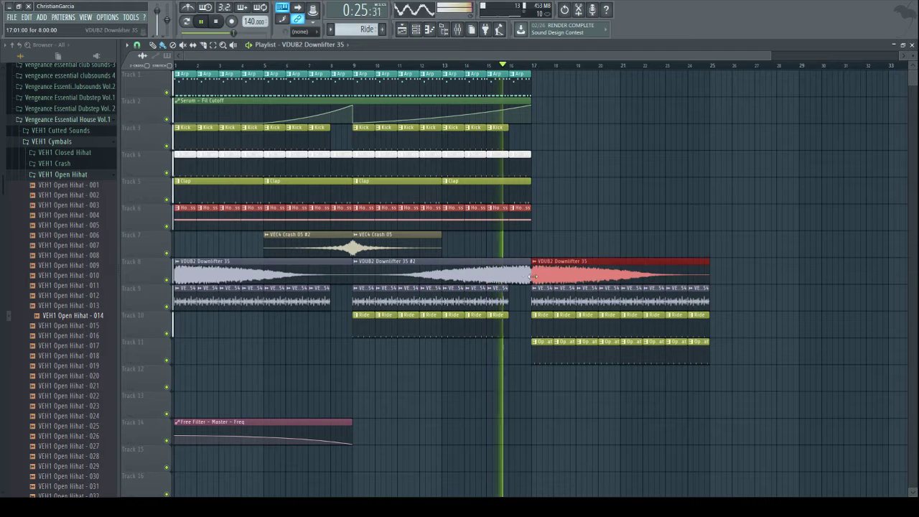
click(332, 240)
mouse_move(466, 246)
mouse_down()
mouse_move(478, 246)
mouse_move(470, 247)
mouse_up()
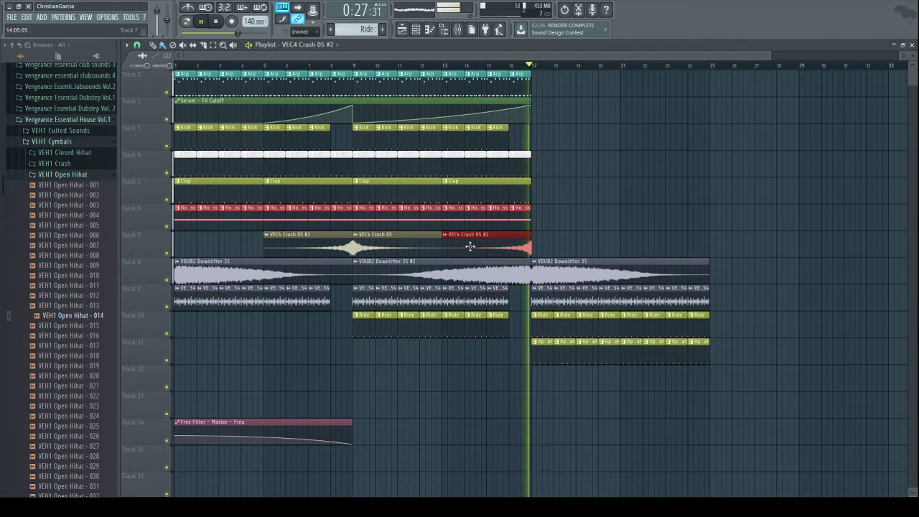
click(400, 242)
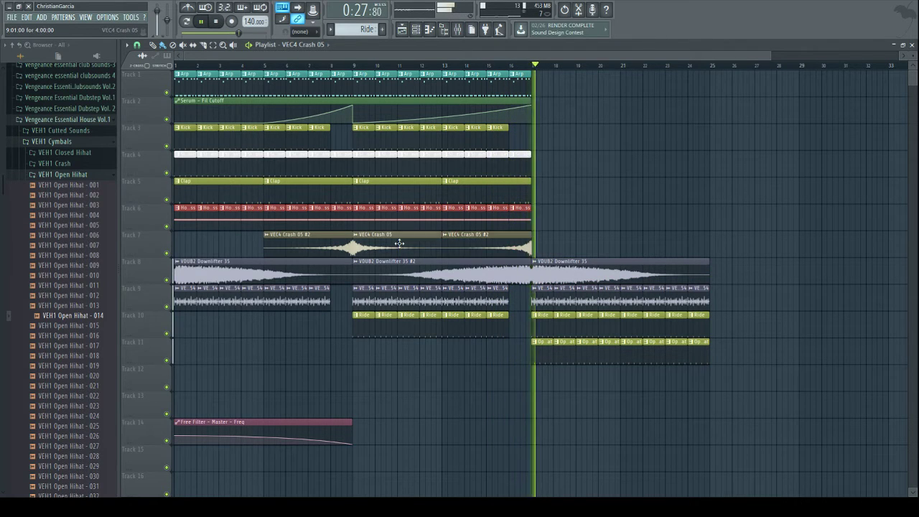
click(538, 245)
click(525, 215)
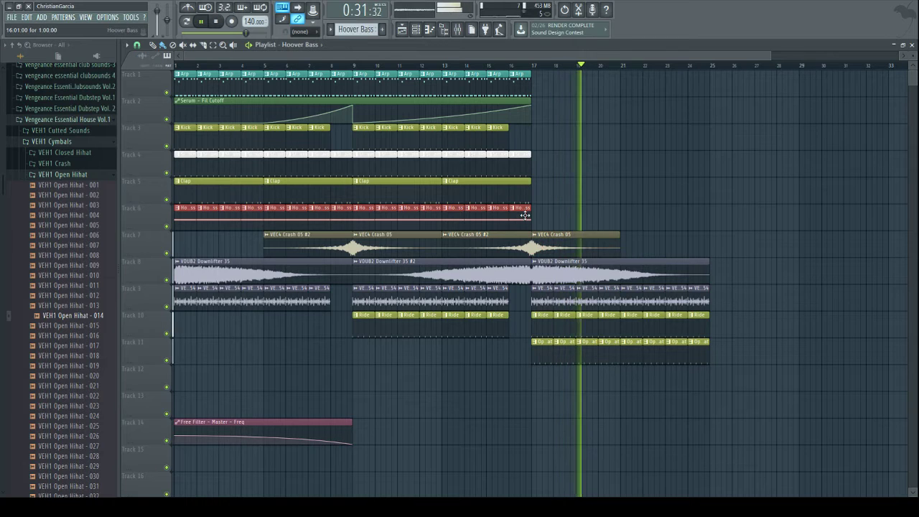
right_click(535, 244)
click(536, 246)
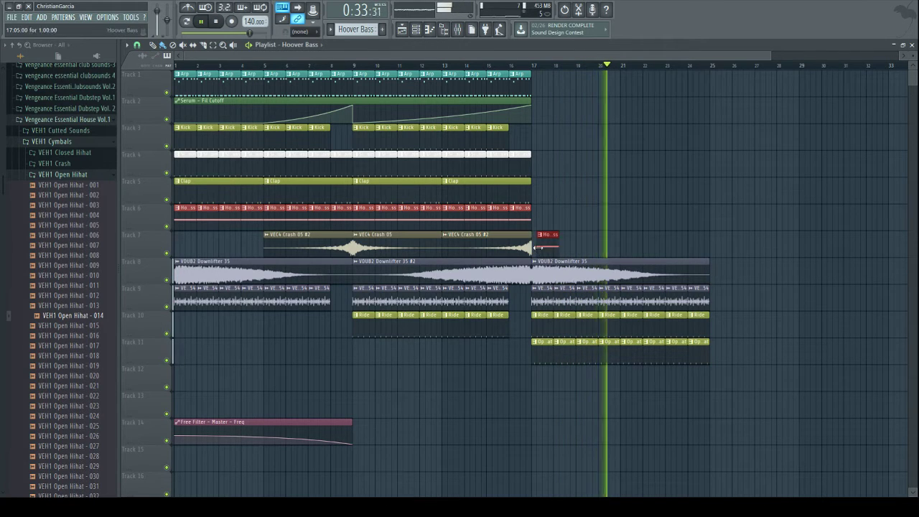
right_click(546, 237)
- Adjust the time stretch of the reversed VEC4 Crash 05 #2 sample used by the clip at bar 13 on Track 7
click(528, 248)
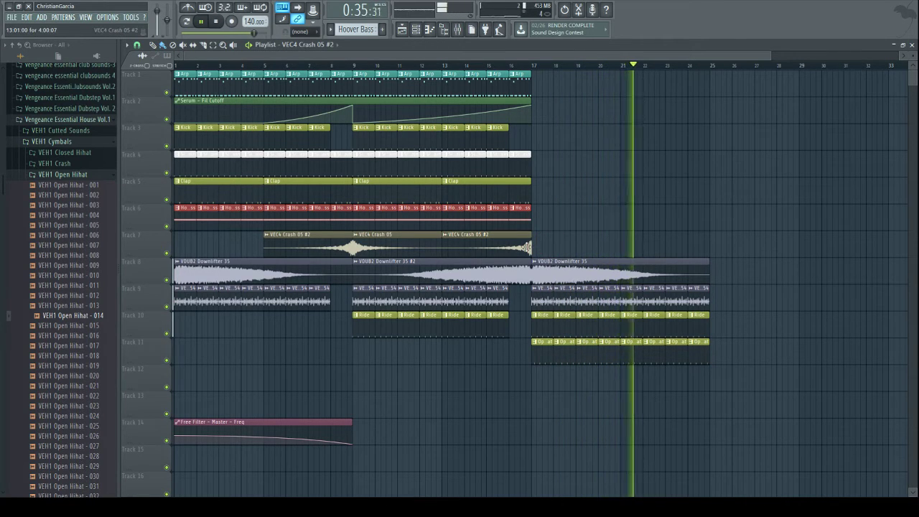
double_click(527, 248)
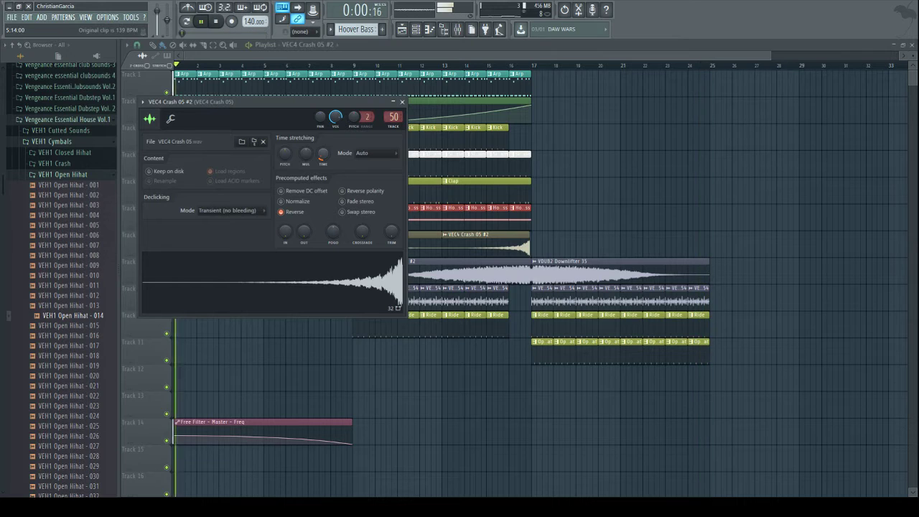
key(Escape)
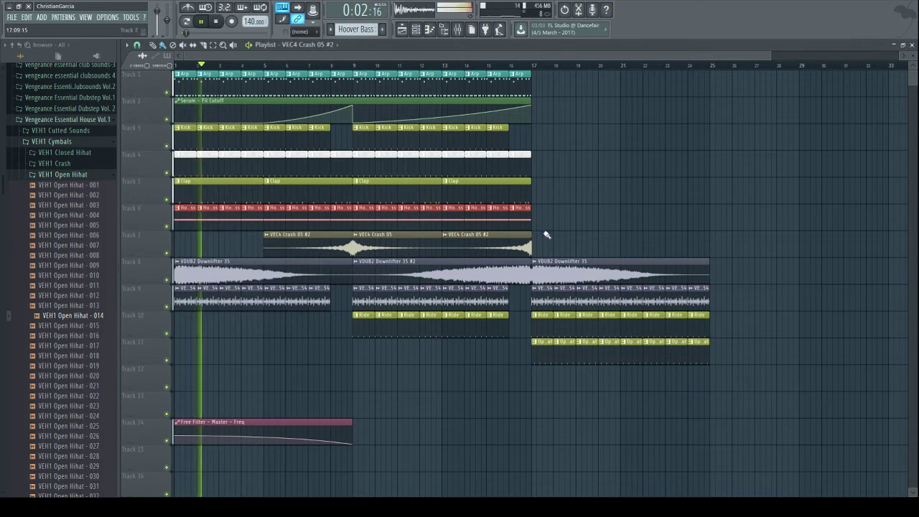
- Place a VEC4 Crash 05 clip at bar 17 on Track 7, and fine-tune the VEC4 Crash 05 #2 stretch to end exactly there
click(409, 245)
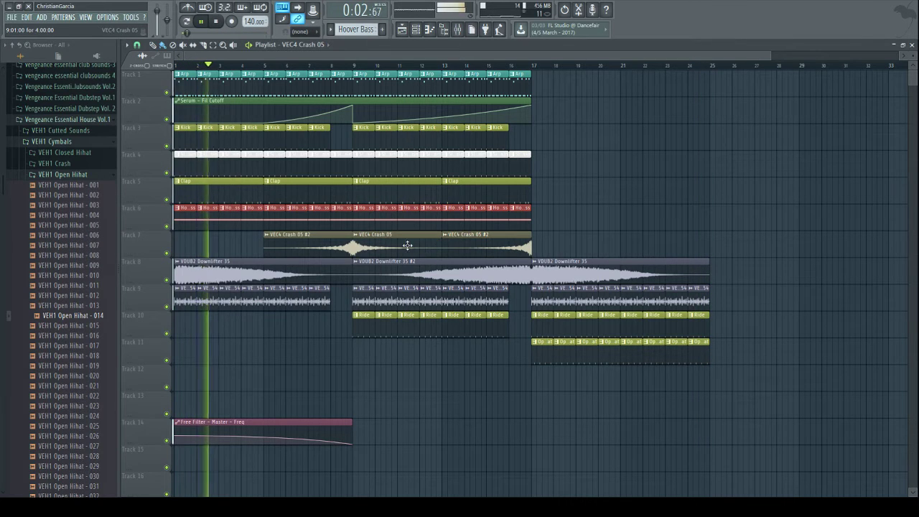
click(537, 210)
scroll(489, 84, up, 6)
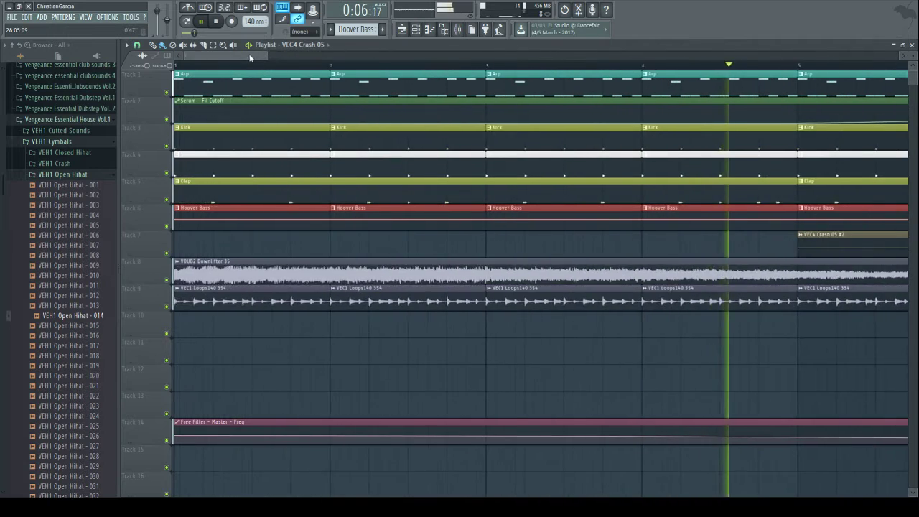
double_click(552, 246)
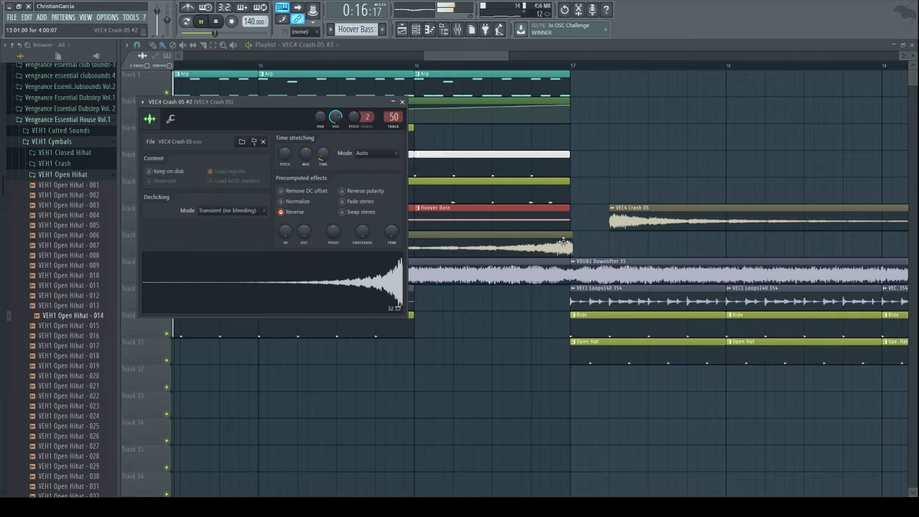
key(Escape)
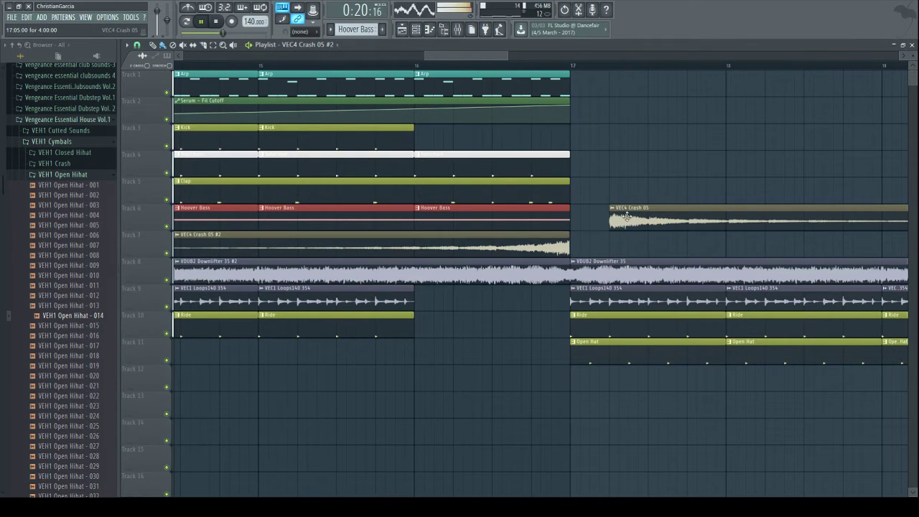
drag(627, 217, 594, 250)
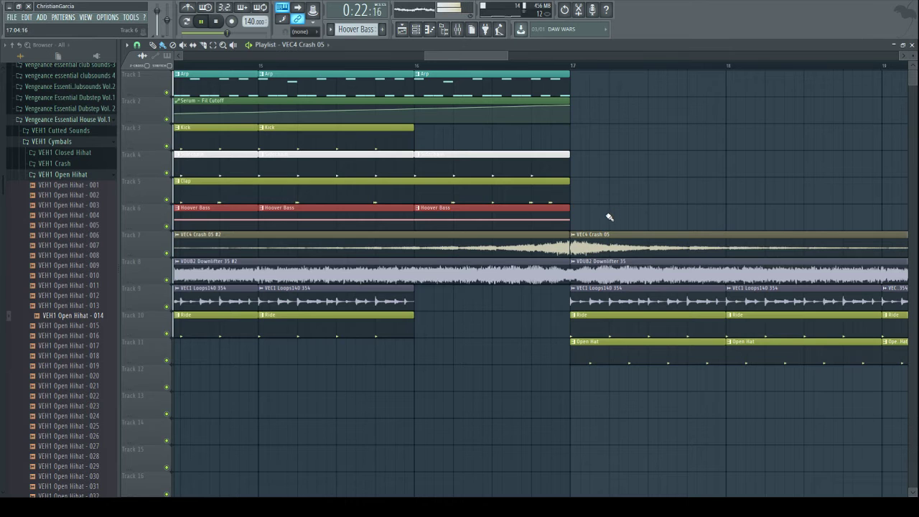
- Repeat the Sidechain clips on Track 4 and the Hoover Bass clips on Track 6 over bars 17 to 24 only
drag(507, 56, 882, 65)
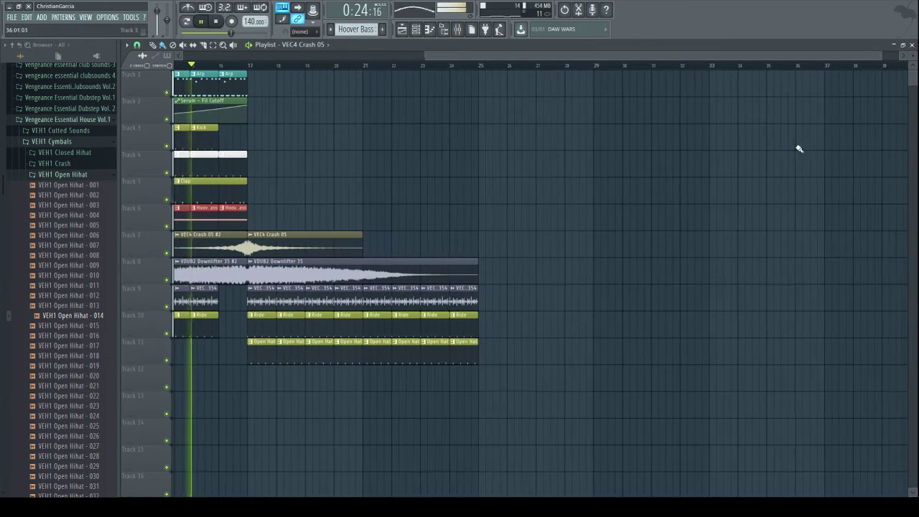
click(244, 168)
drag(251, 168, 505, 168)
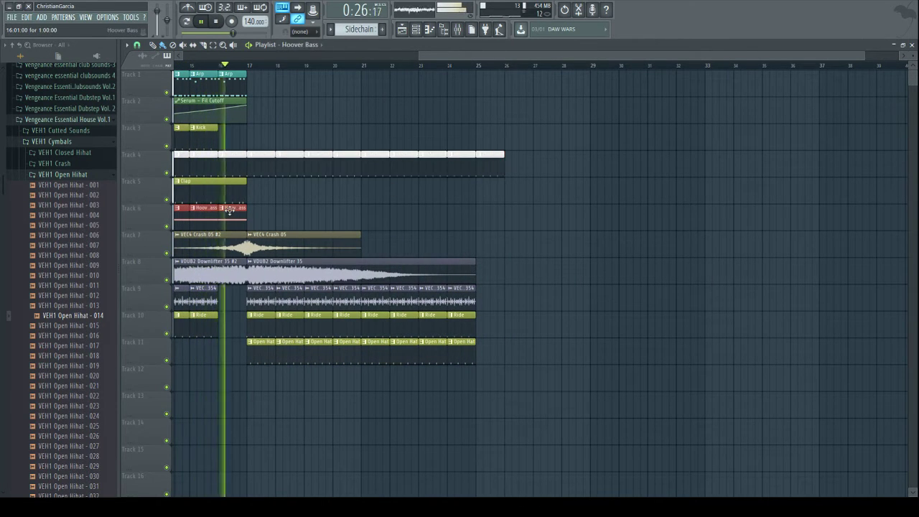
drag(245, 213, 449, 217)
drag(503, 155, 485, 171)
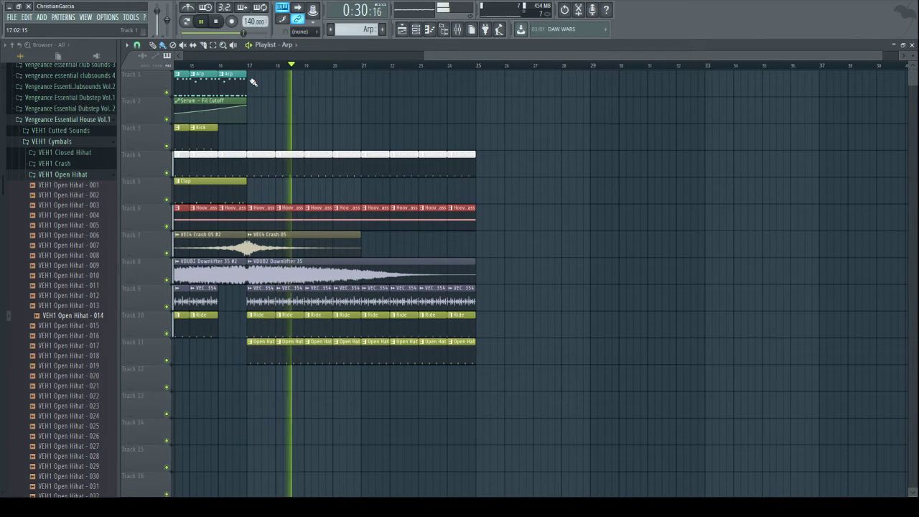
- Repeat the Arp clips on Track 1 and the Kick clips on Track 3 over bars 17 to 24
drag(248, 80, 456, 88)
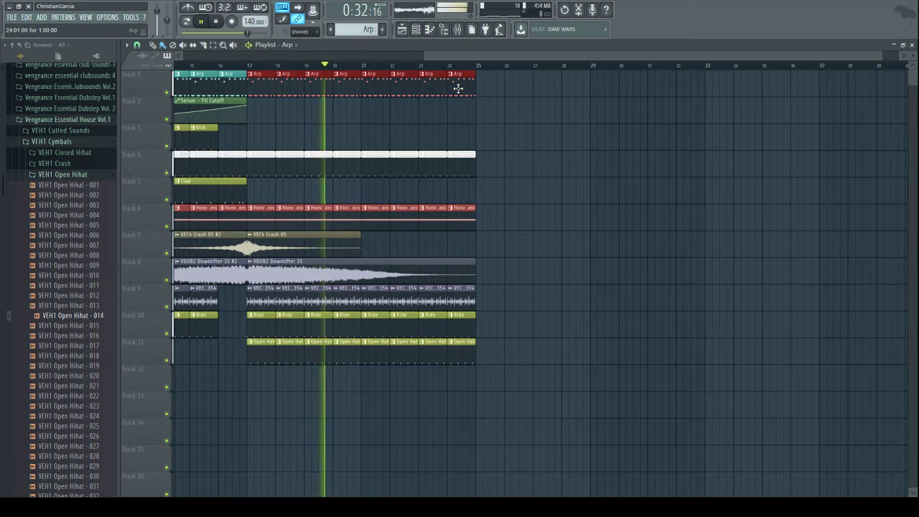
click(176, 137)
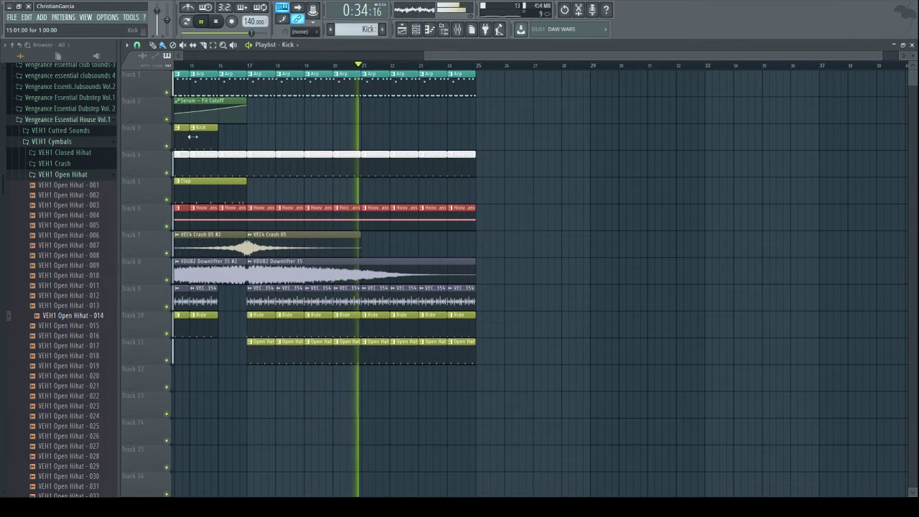
mouse_move(248, 138)
mouse_down()
mouse_move(418, 146)
mouse_move(464, 137)
mouse_up()
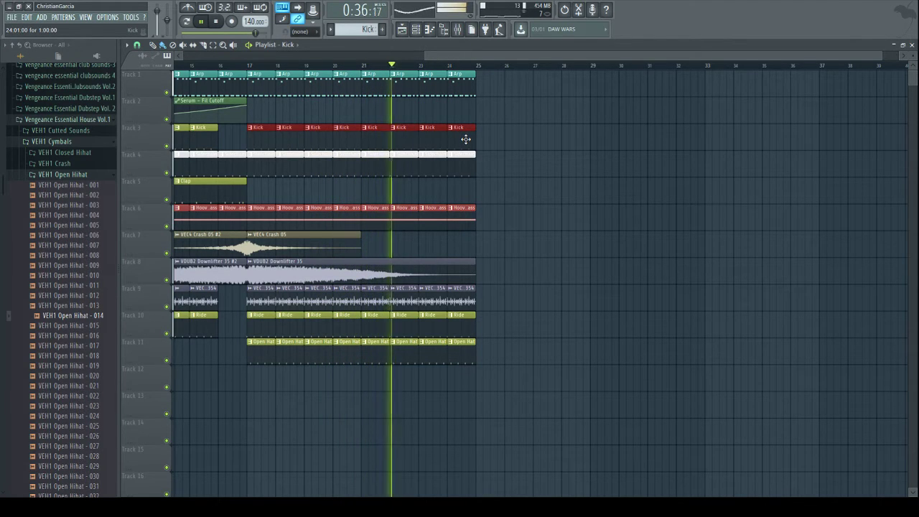
- Place a VDUB2 Downlifter 35 #2 clip at bar 25 on Track 8 and repeat the Arp clips on Track 1 over bars 25 to 32
click(417, 271)
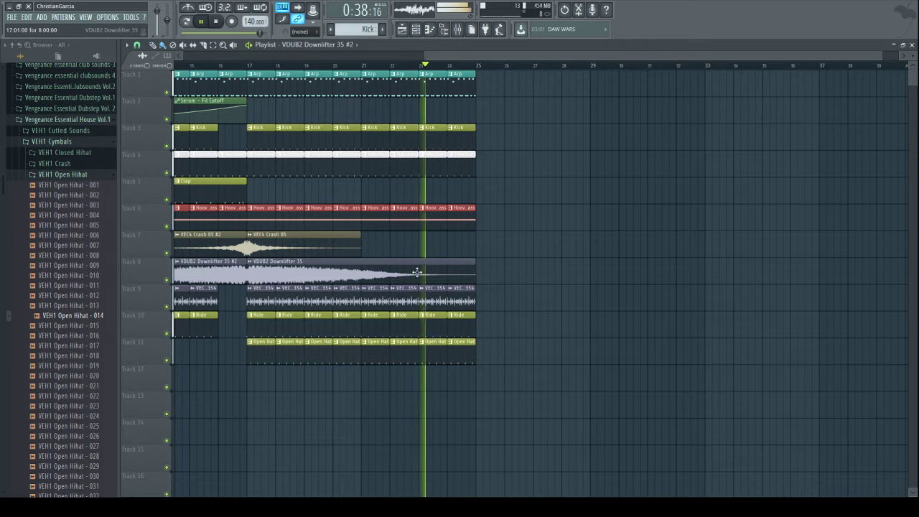
click(479, 273)
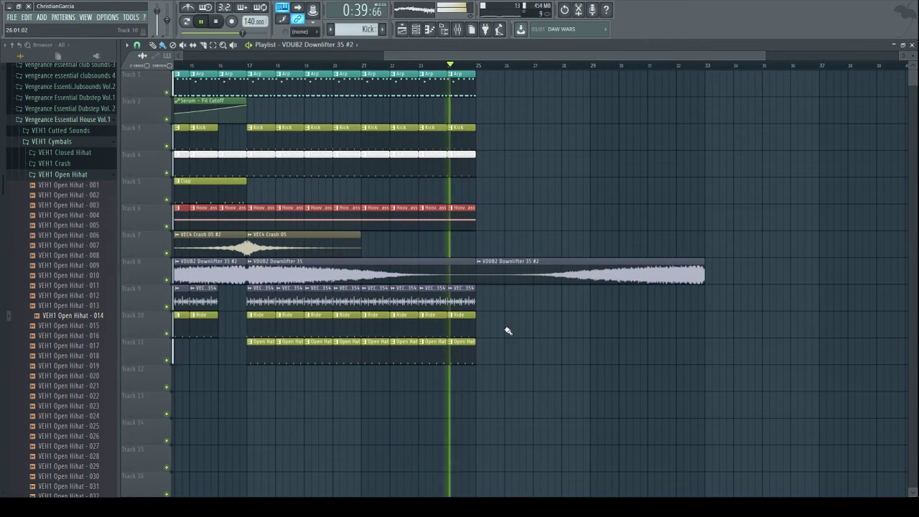
click(460, 84)
drag(483, 85, 638, 90)
- Extend the Kick, Sidechain and Hoover Bass clips on Tracks 3, 4 and 6 over bars 25 to 32
click(468, 148)
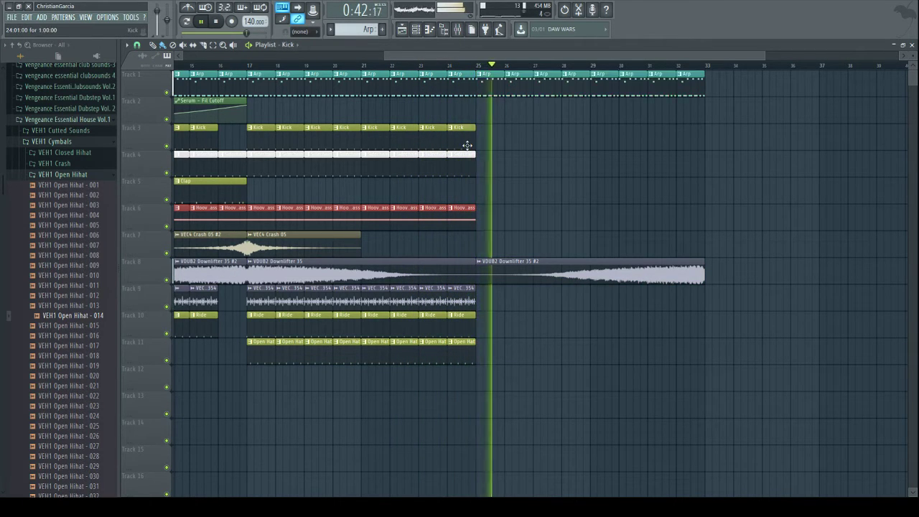
mouse_move(480, 143)
mouse_down()
mouse_move(647, 148)
mouse_move(248, 226)
mouse_up()
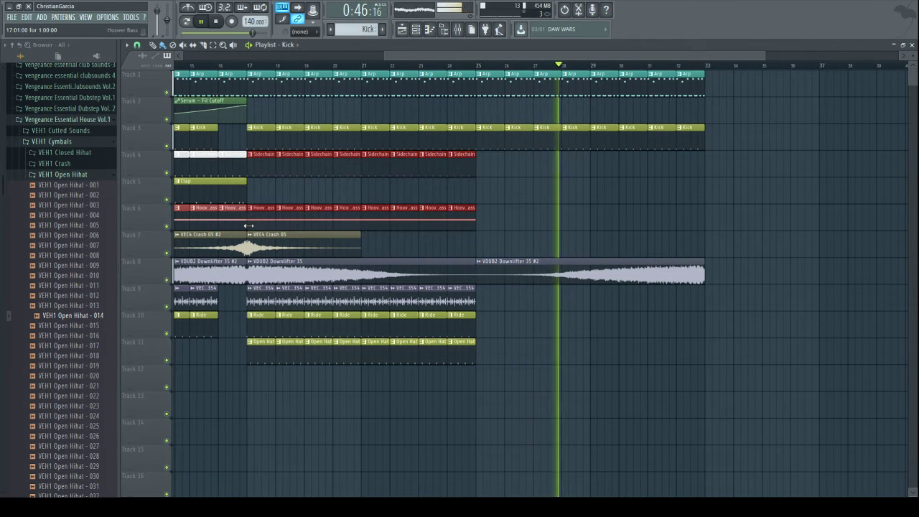
drag(277, 167, 221, 167)
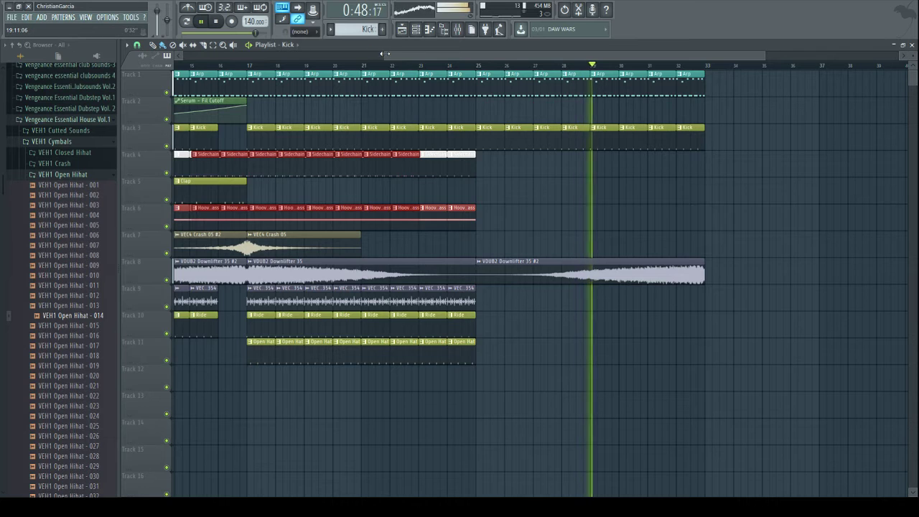
drag(385, 55, 183, 55)
drag(457, 161, 656, 164)
- Copy the crash clips over bars 21 to 32 on Track 7, and repeat the Track 9 loop over bars 25 to 32, clearing bar 24
drag(572, 231, 585, 255)
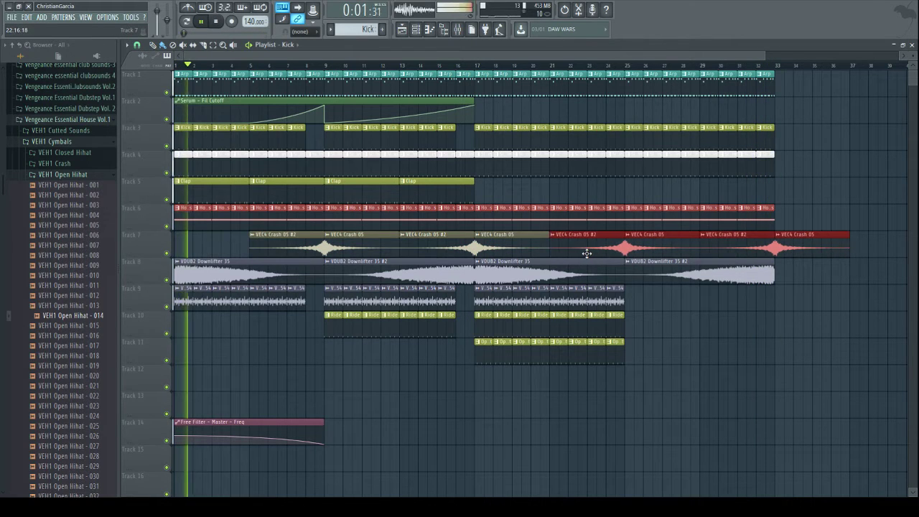
click(717, 334)
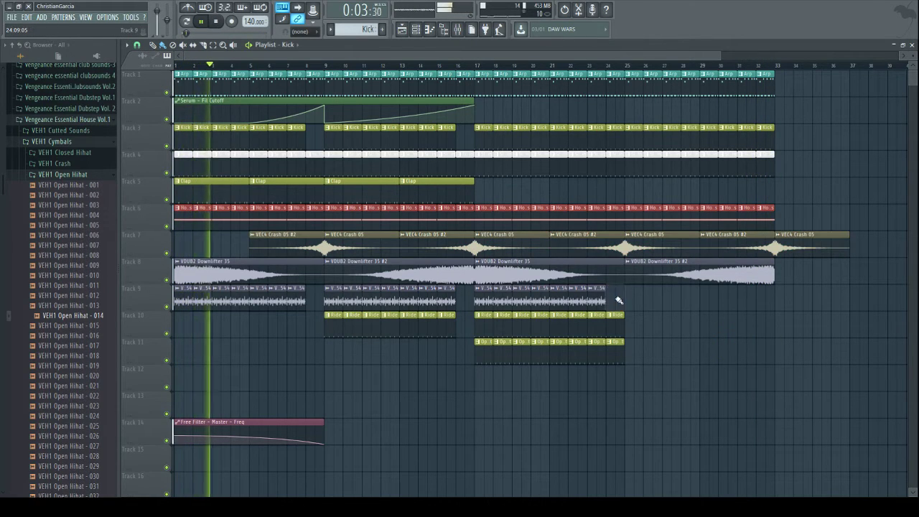
drag(615, 296, 786, 304)
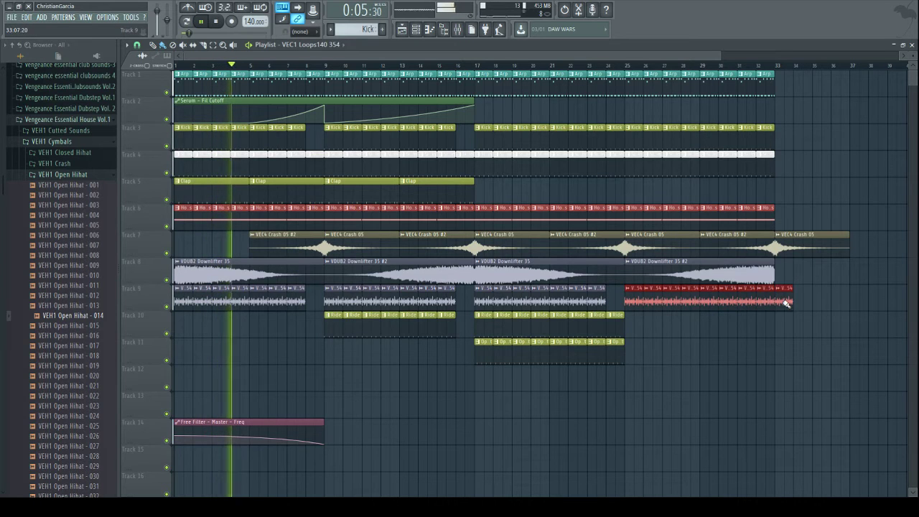
right_click(784, 304)
right_click(820, 253)
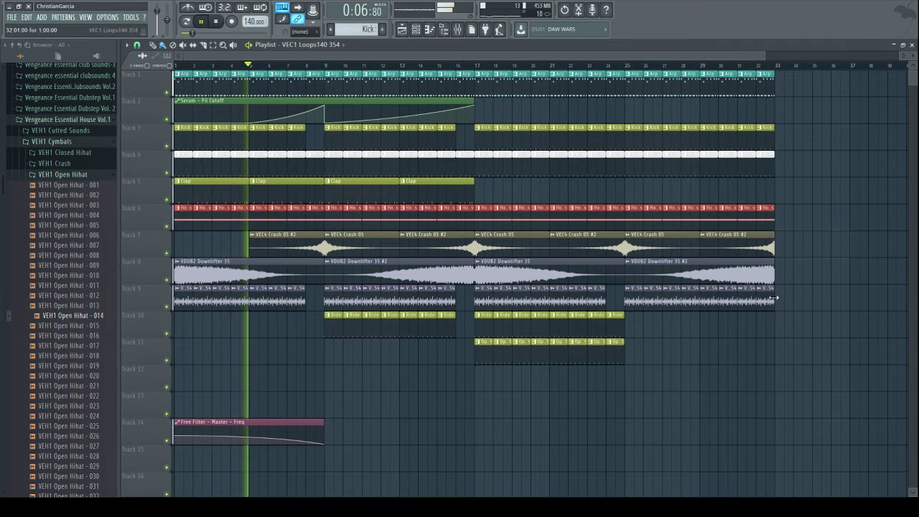
- Lay Ride clips on Track 10 and Open Hat clips on Track 11 over bars 25 to 31, clearing bar 24 on both tracks
click(613, 329)
drag(629, 327, 773, 323)
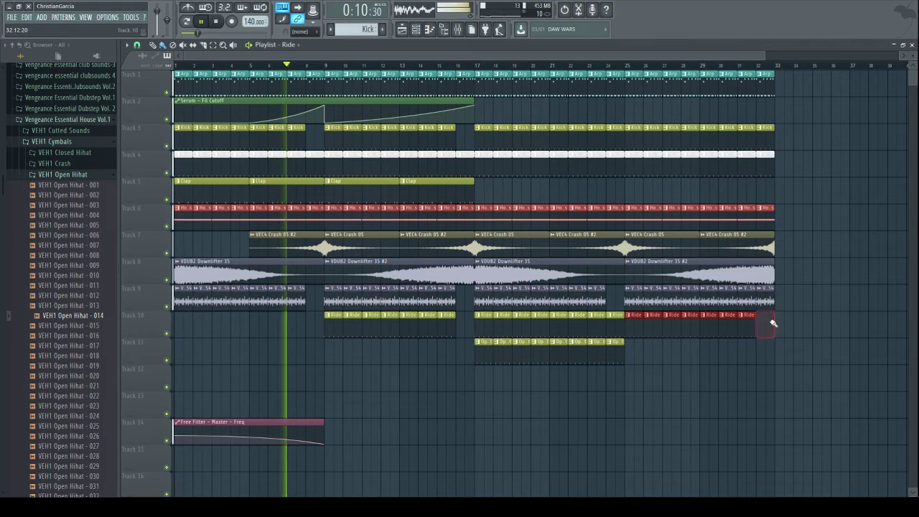
right_click(609, 349)
drag(623, 354, 743, 352)
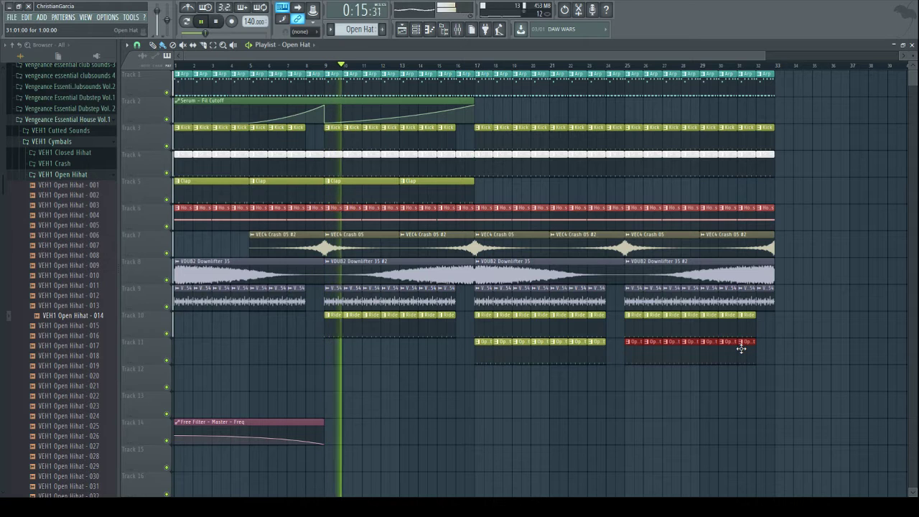
- Repeat the Clap clips on Track 5 over bars 17 to 32 and collapse the Vengeance Essential House Vol.1 sample folder
click(459, 188)
drag(480, 196, 817, 206)
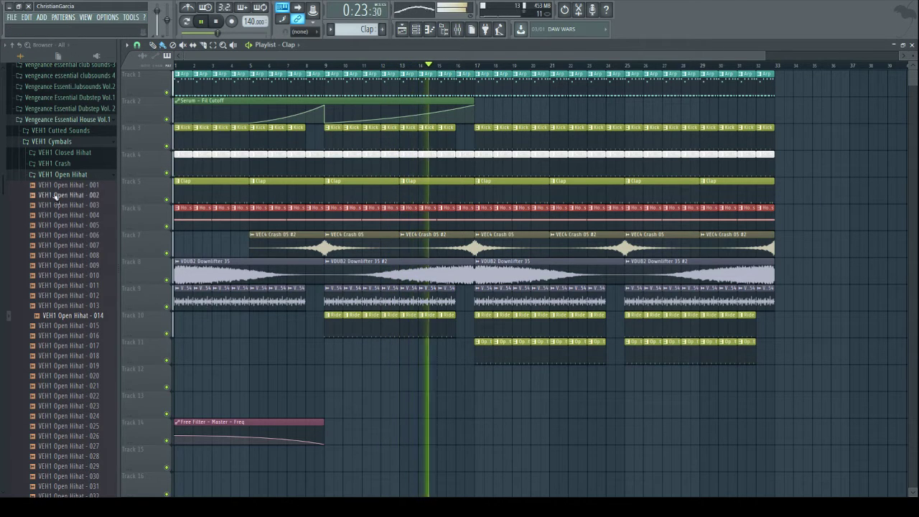
click(56, 141)
click(70, 177)
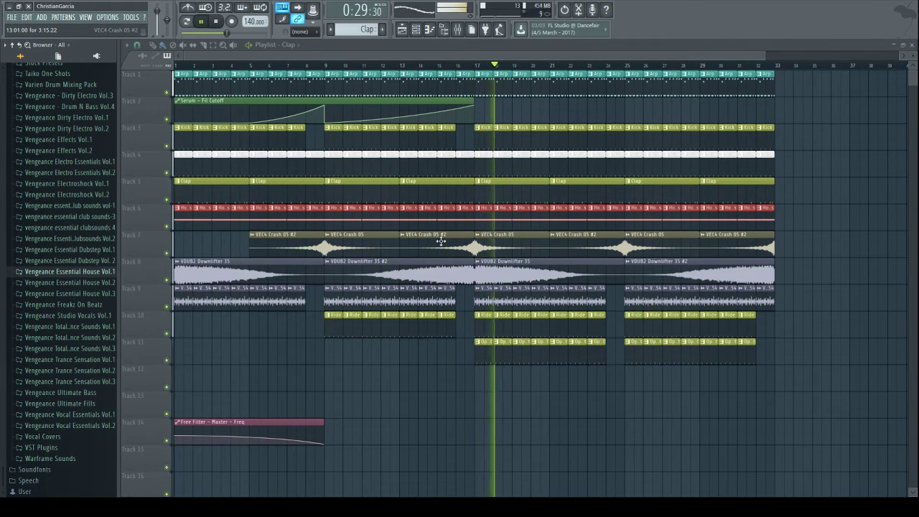
- Delete the Hoover Bass clips on Track 6 from bar 18 through bar 32
right_click(497, 215)
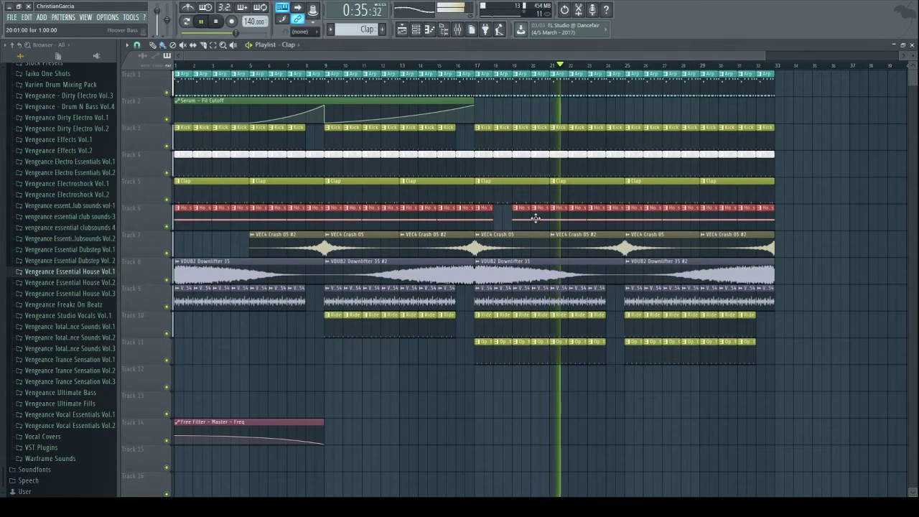
right_click(525, 221)
drag(525, 222, 759, 211)
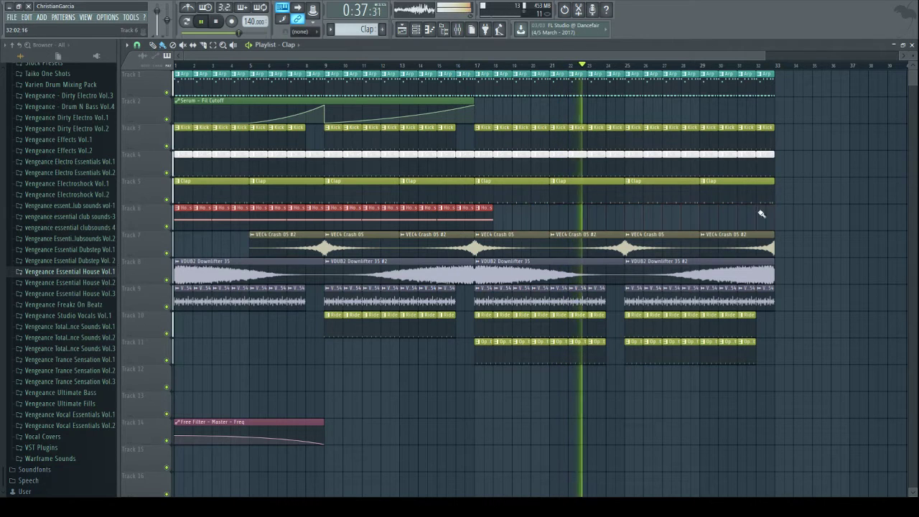
- Open the Hoover Bass pattern for note editing, loop the pattern alone, and add a one-bar F1 note in bar 2
double_click(486, 213)
click(186, 20)
scroll(340, 211, down, 3)
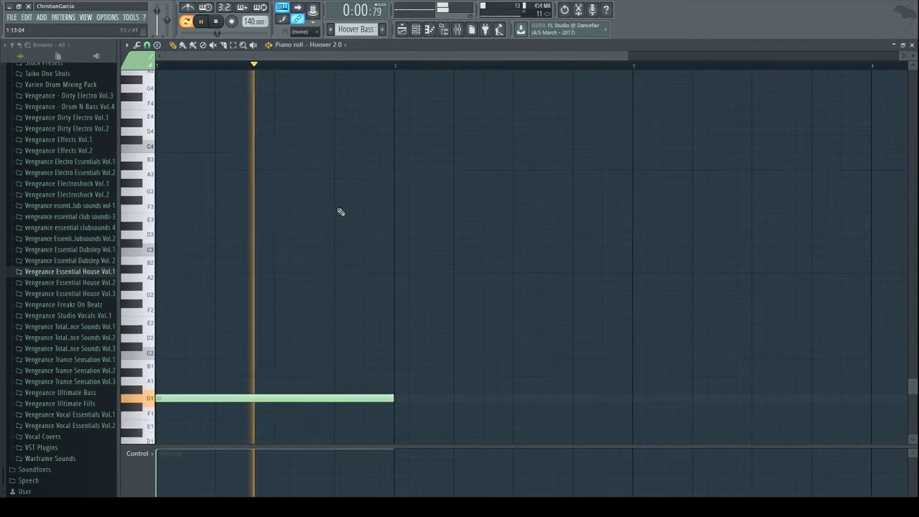
drag(407, 330, 631, 331)
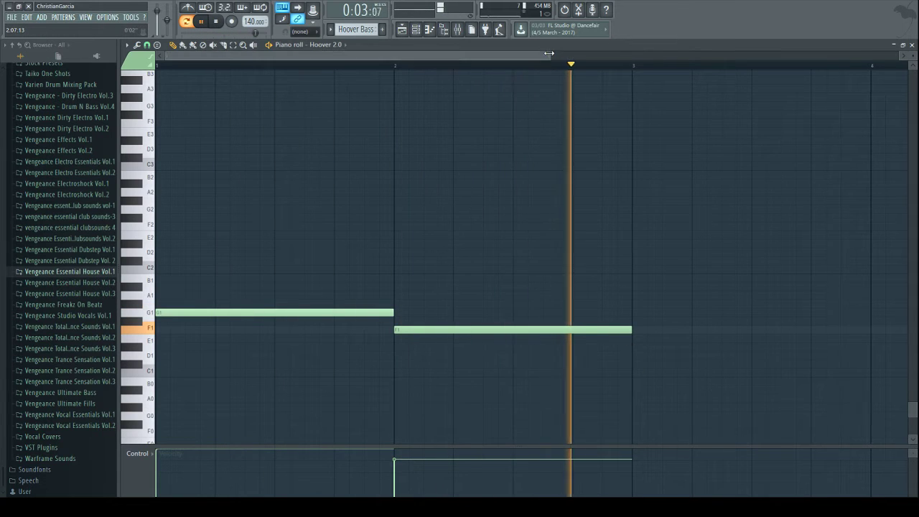
- Add one-bar notes at A1 in bar 3 and A#1 in bar 4 of the Hoover Bass pattern
drag(551, 55, 821, 55)
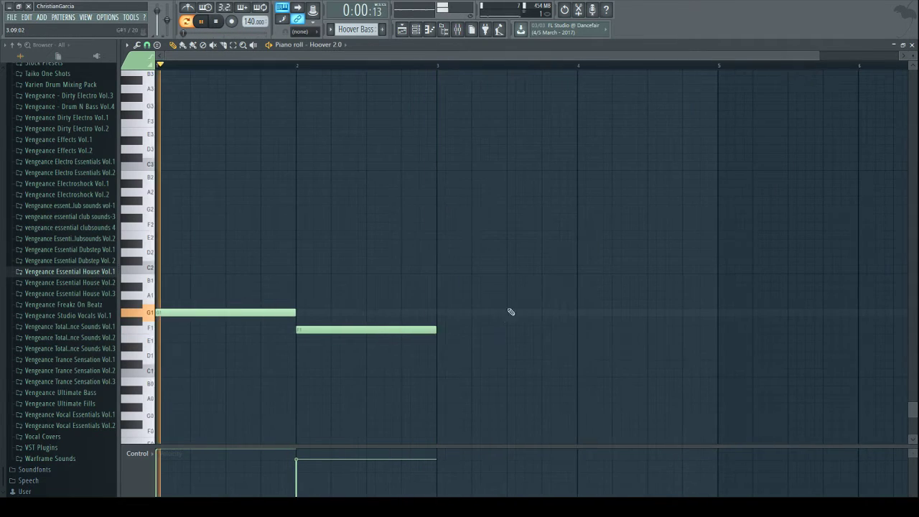
click(440, 313)
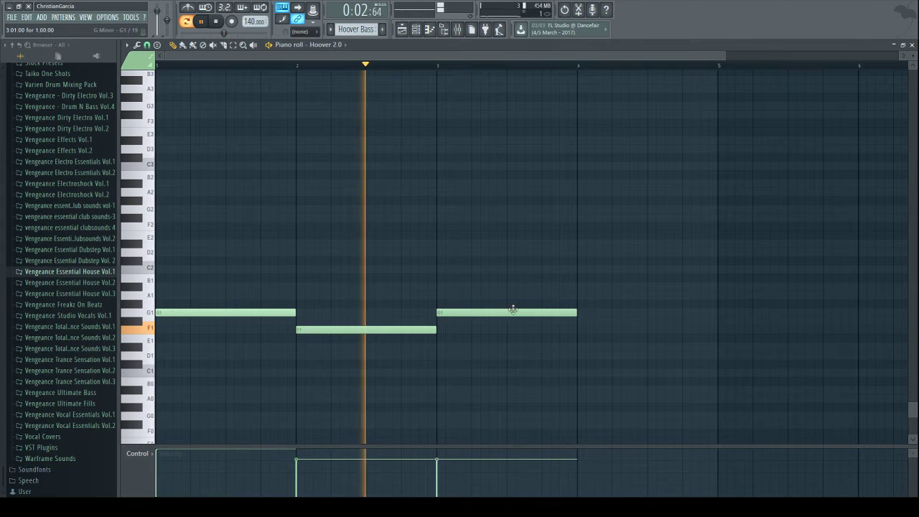
click(584, 296)
right_click(586, 296)
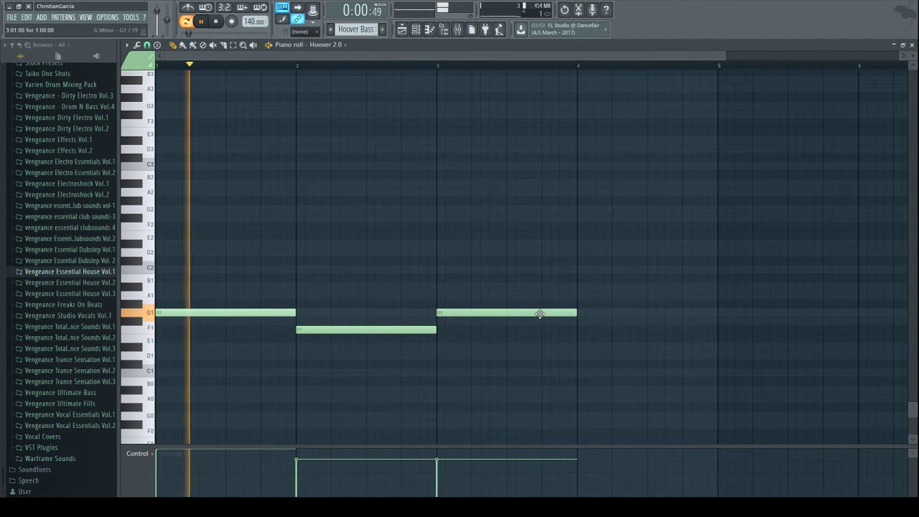
drag(537, 313, 541, 295)
click(584, 288)
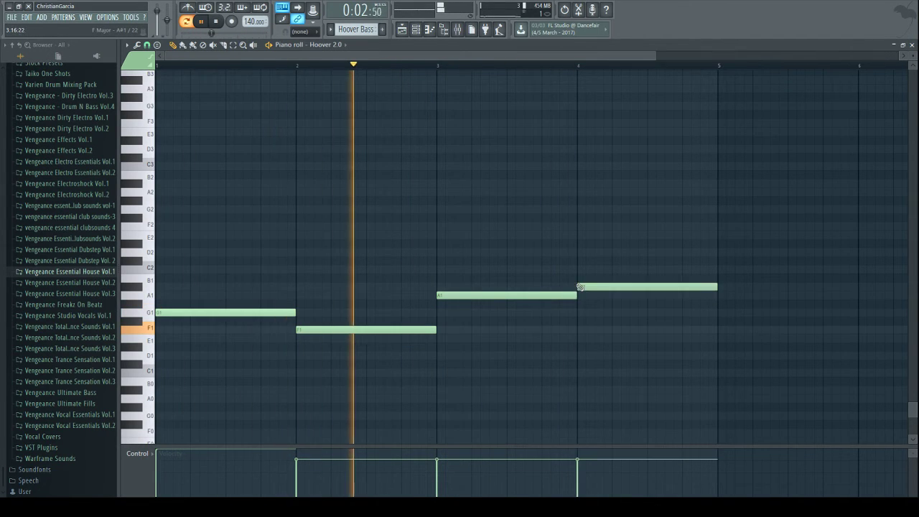
- Repitch the bar 3 note to D#1 and the bar 4 note to F1
drag(658, 55, 788, 54)
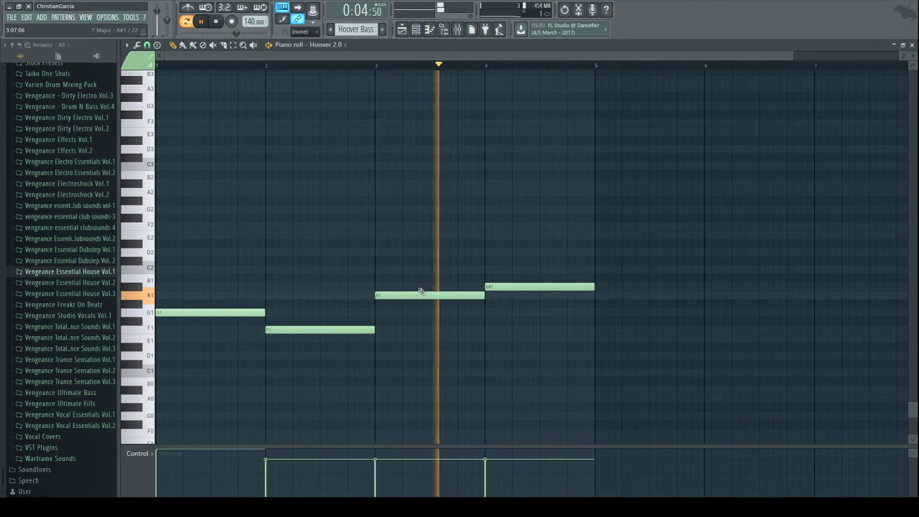
drag(411, 295, 411, 287)
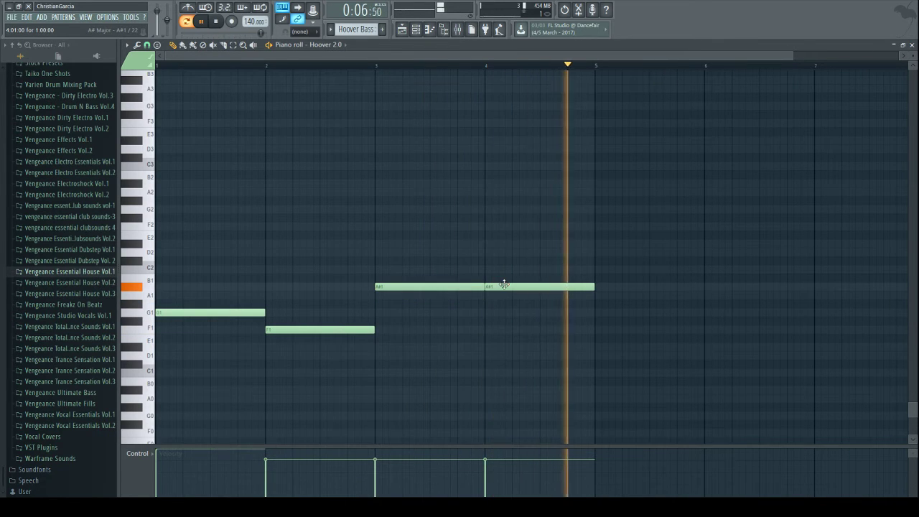
drag(503, 287, 502, 295)
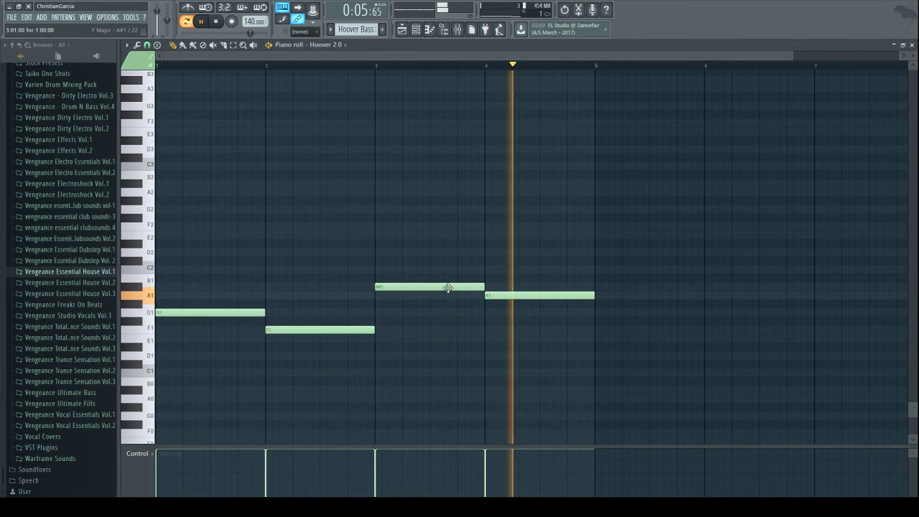
drag(447, 289, 448, 347)
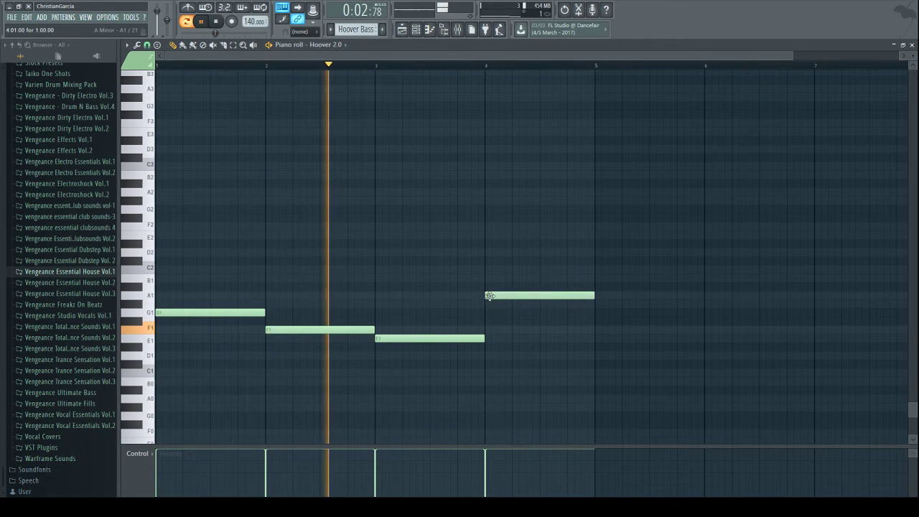
drag(490, 296, 452, 348)
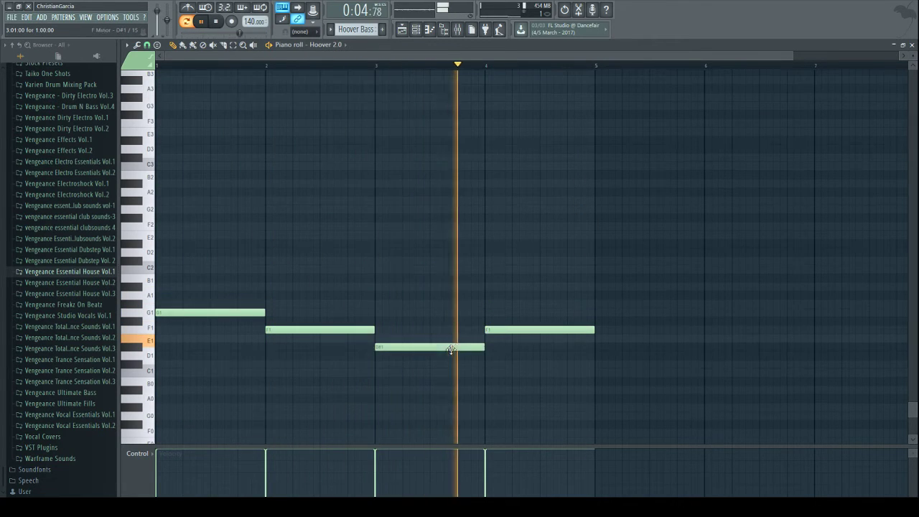
key(ctrl+a)
mouse_move(158, 312)
mouse_down()
mouse_move(161, 295)
mouse_move(166, 313)
mouse_up()
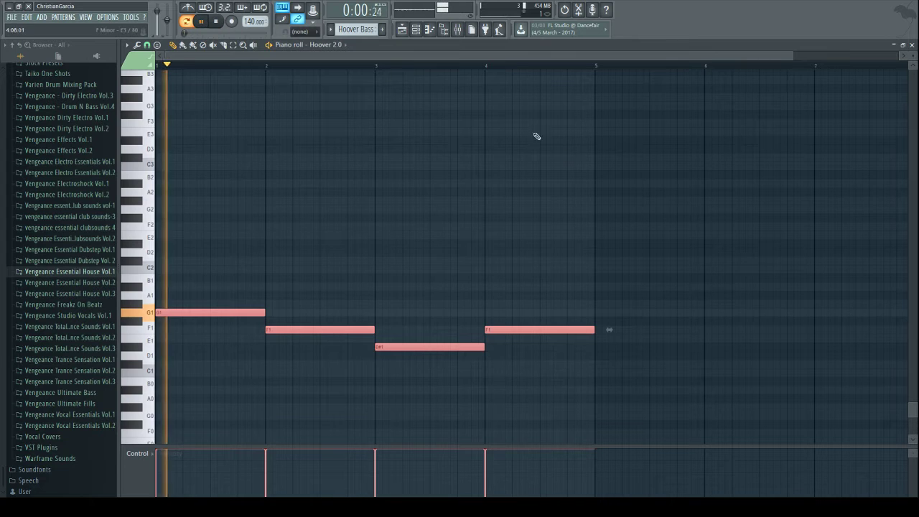
click(504, 283)
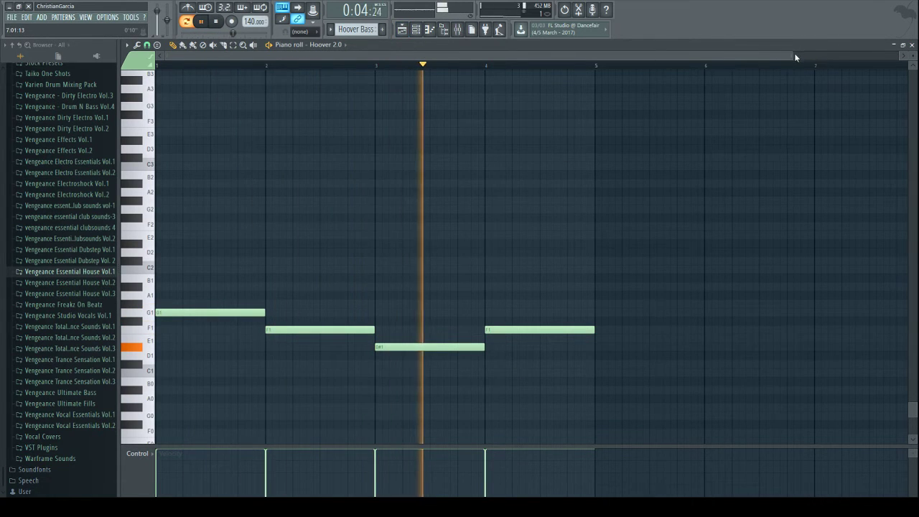
- Extend the bass line with a one-bar D#1 note in bar 5 and an F1 note in bar 6
scroll(798, 55, down, 1)
click(525, 312)
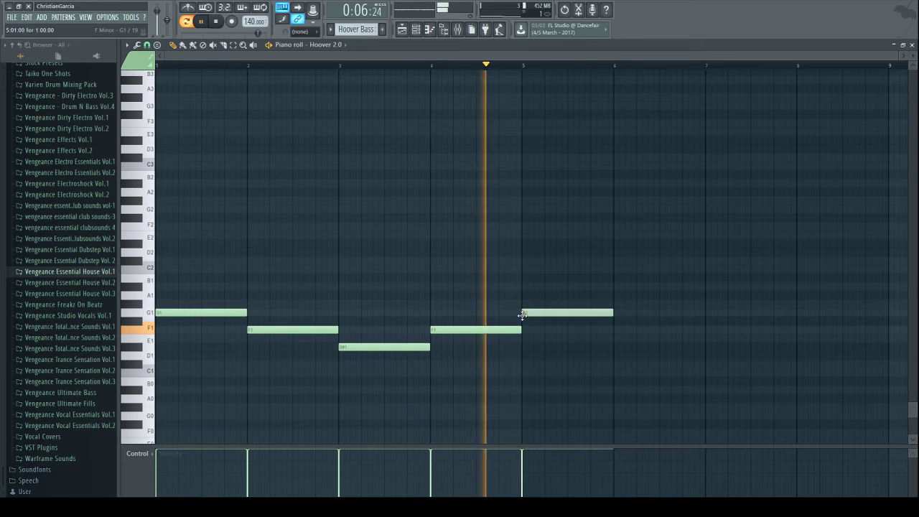
drag(525, 312, 522, 351)
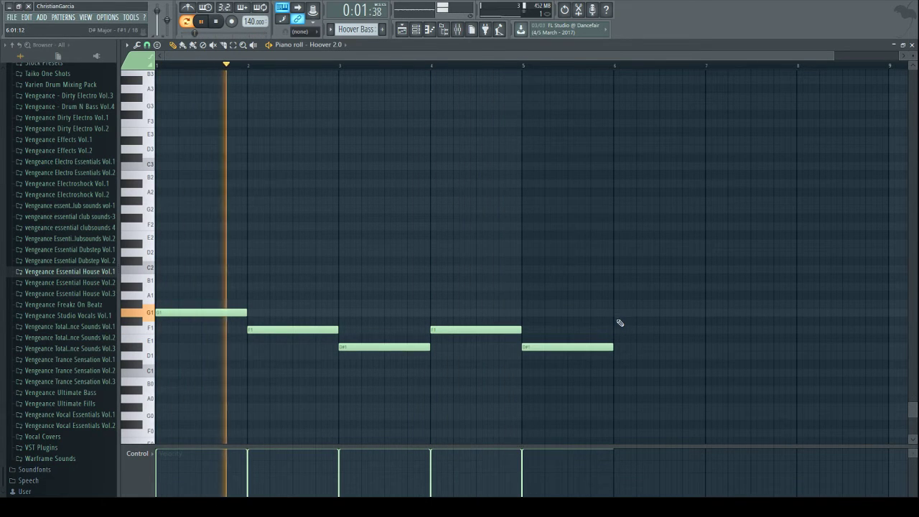
click(647, 329)
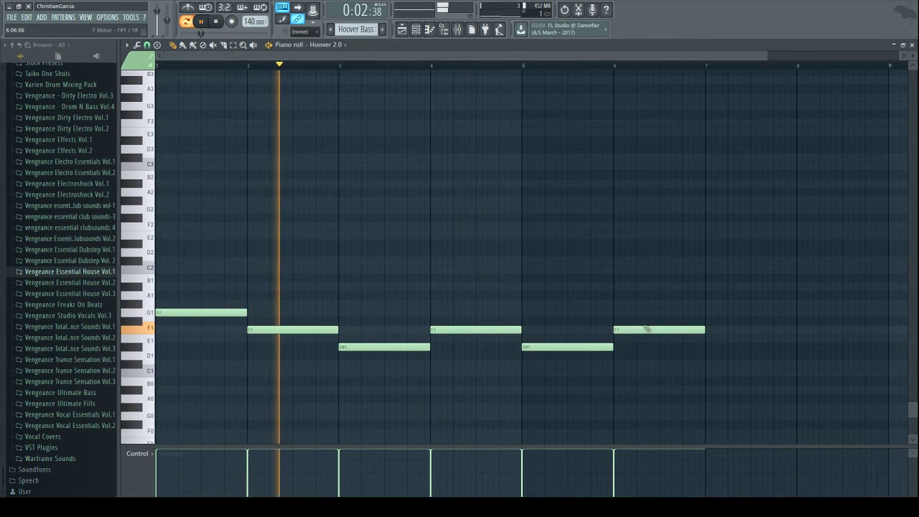
- Add one-bar notes in bars 7 and 8 and pitch both to G1
click(706, 303)
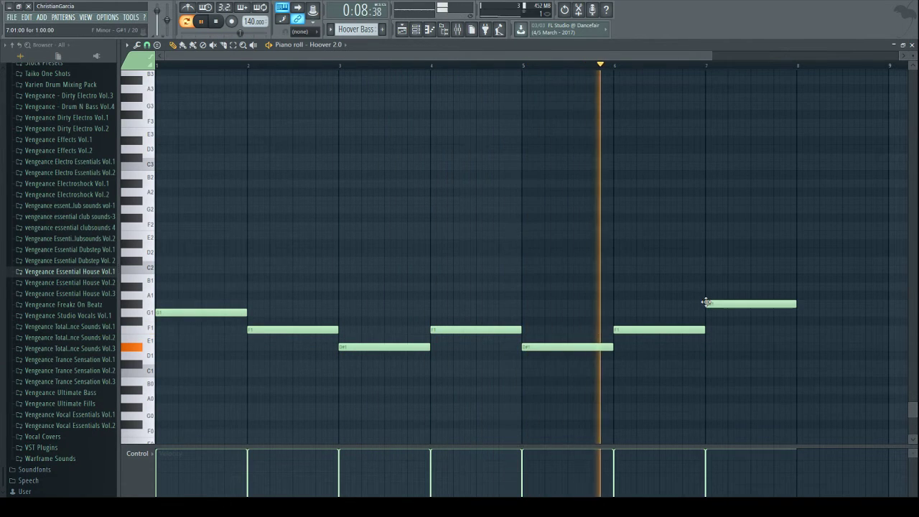
click(799, 286)
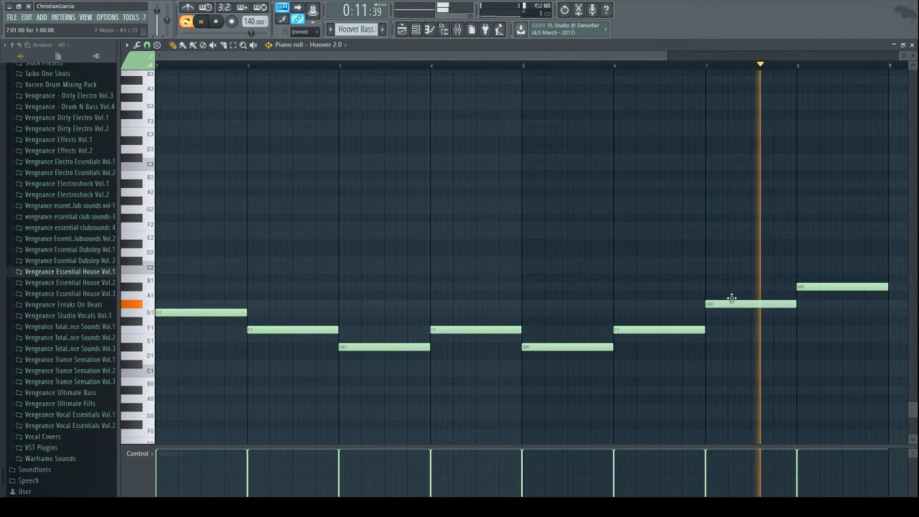
drag(743, 301, 734, 292)
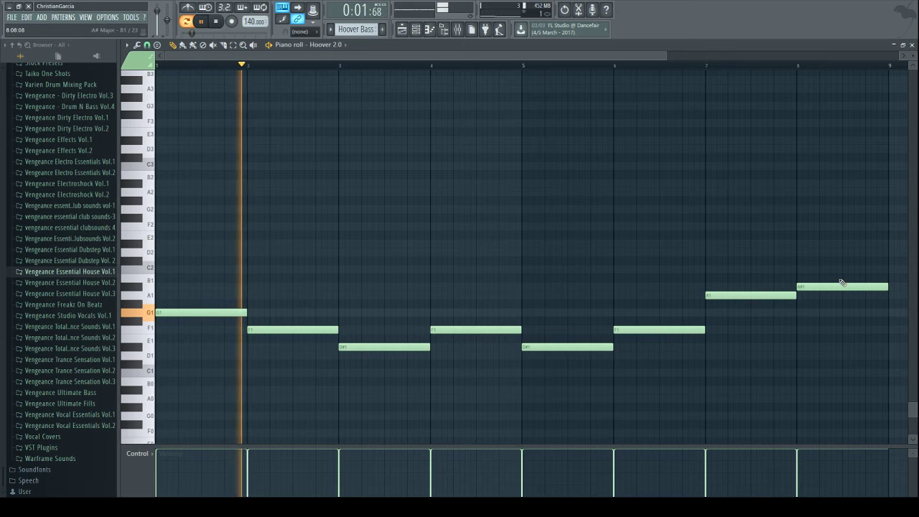
drag(833, 287, 833, 316)
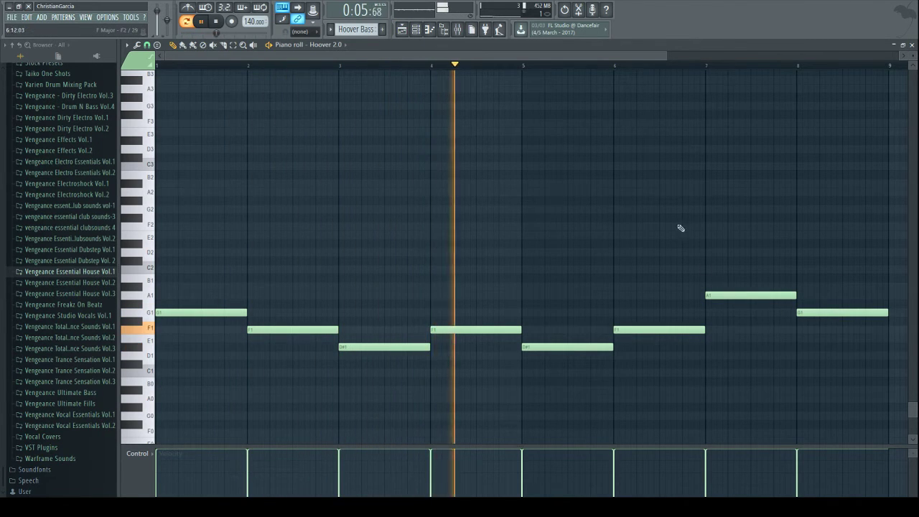
drag(481, 55, 435, 54)
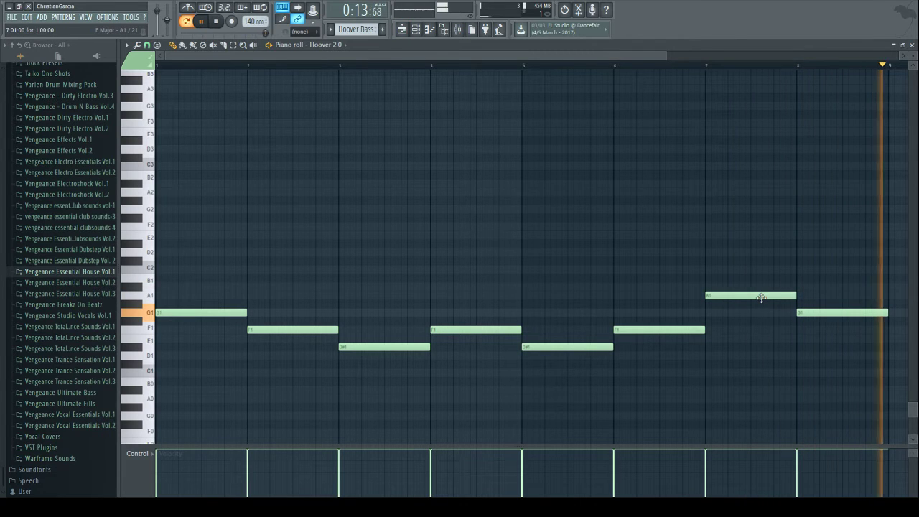
drag(760, 295, 759, 314)
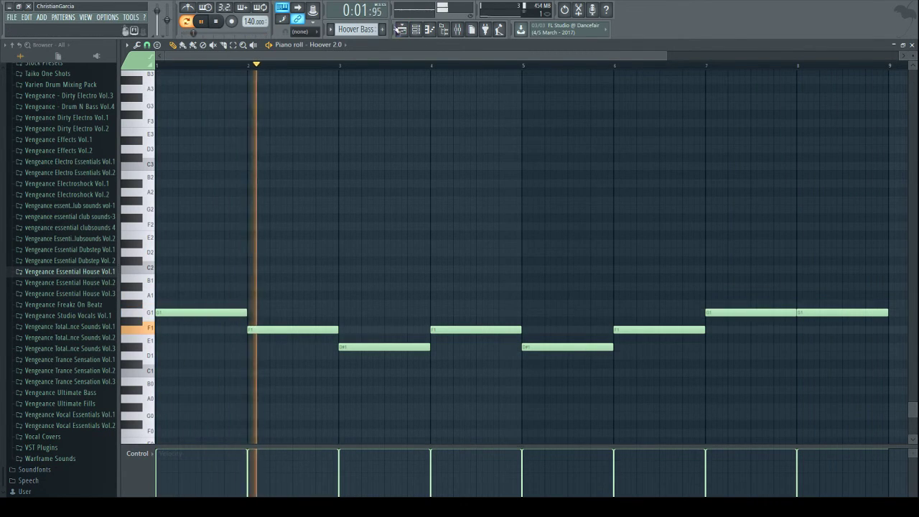
- Back in the playlist, clear the overlapping Hoover Bass clips on Track 6, leaving an eight-bar clip at bar 17 copied to bar 25
key(F5)
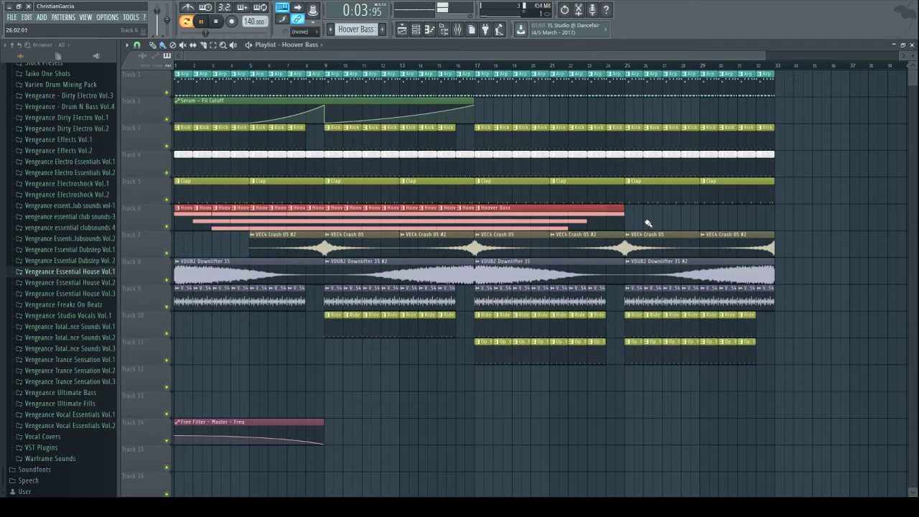
drag(648, 223, 360, 203)
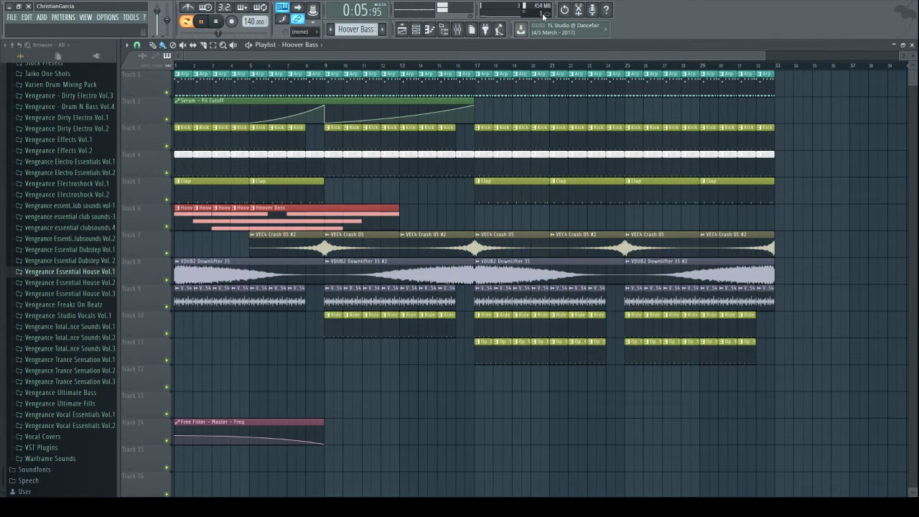
click(565, 10)
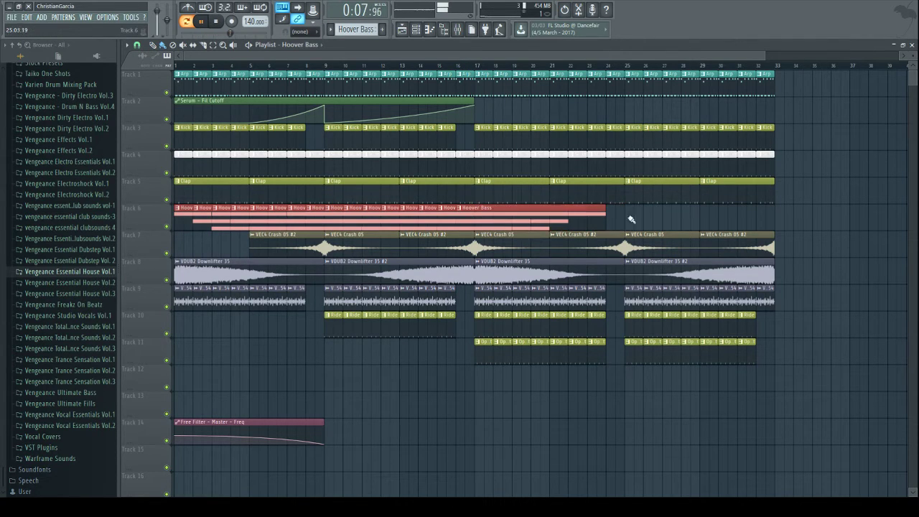
drag(631, 219, 344, 217)
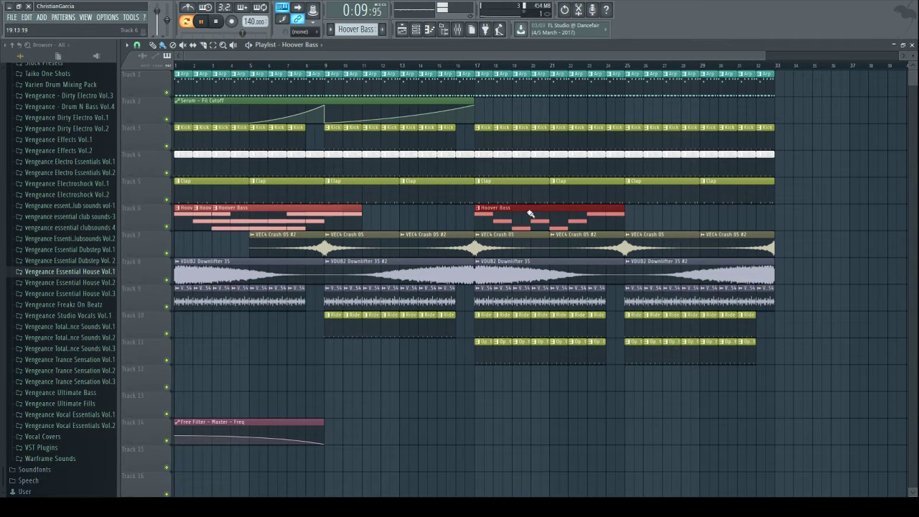
drag(530, 214, 637, 215)
- Delete the leftover overlaps in Track 6's first bars, trim the bar 1 Hoover Bass clip to one bar and repeat it through bar 16
right_click(277, 215)
right_click(287, 217)
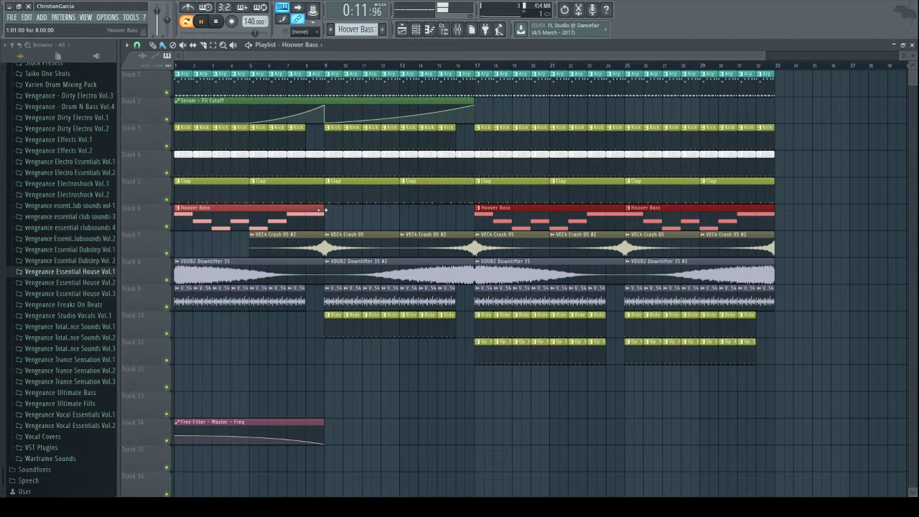
drag(323, 209, 32, 208)
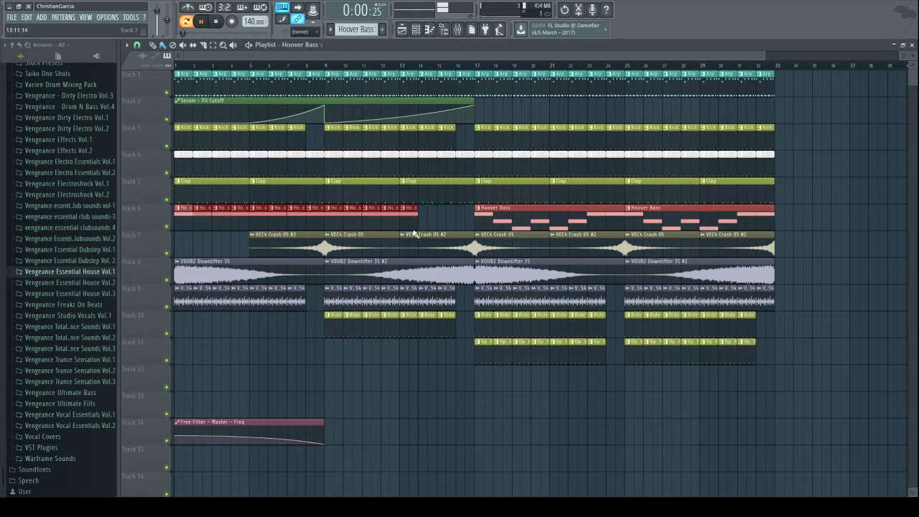
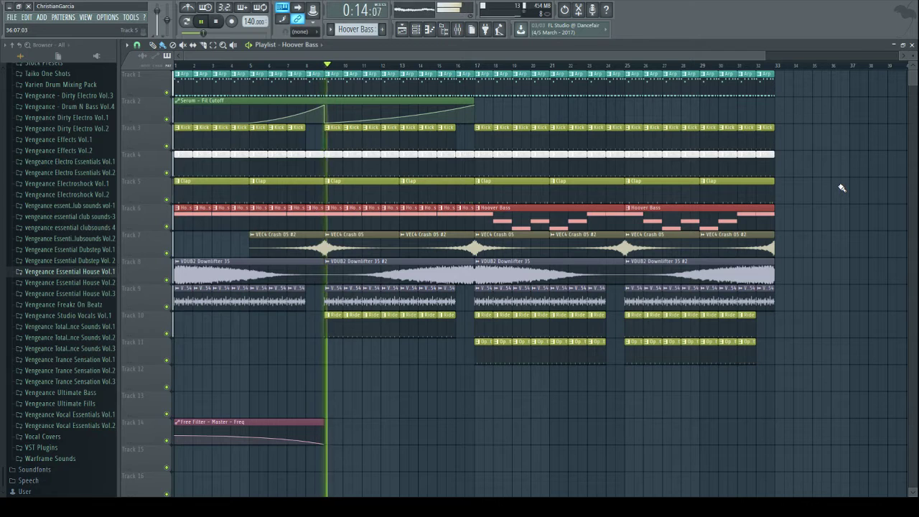
- Review the Hoover 2.0 bass notes in the piano roll while the song plays, and return to the playlist
click(429, 29)
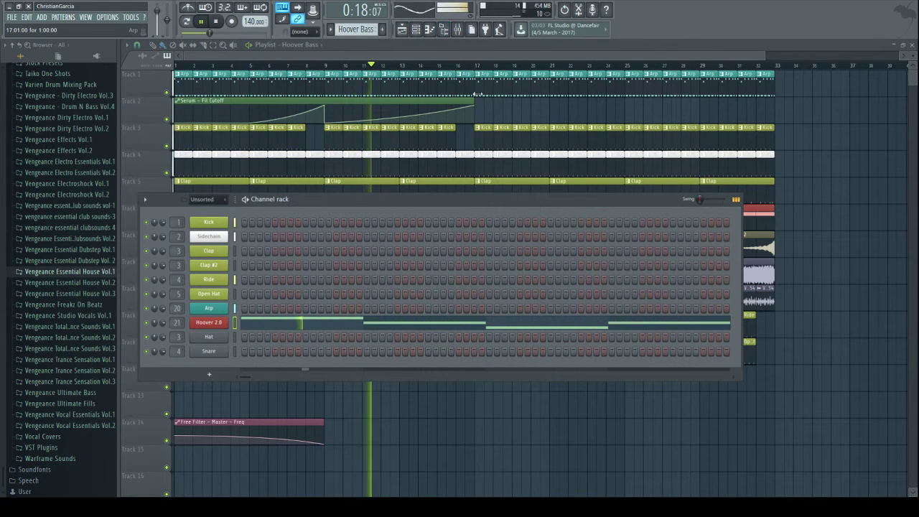
click(381, 327)
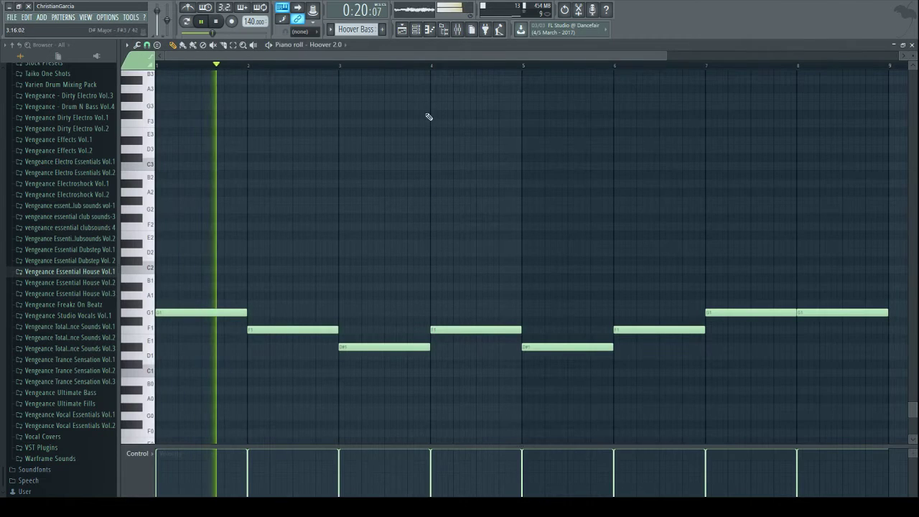
click(401, 29)
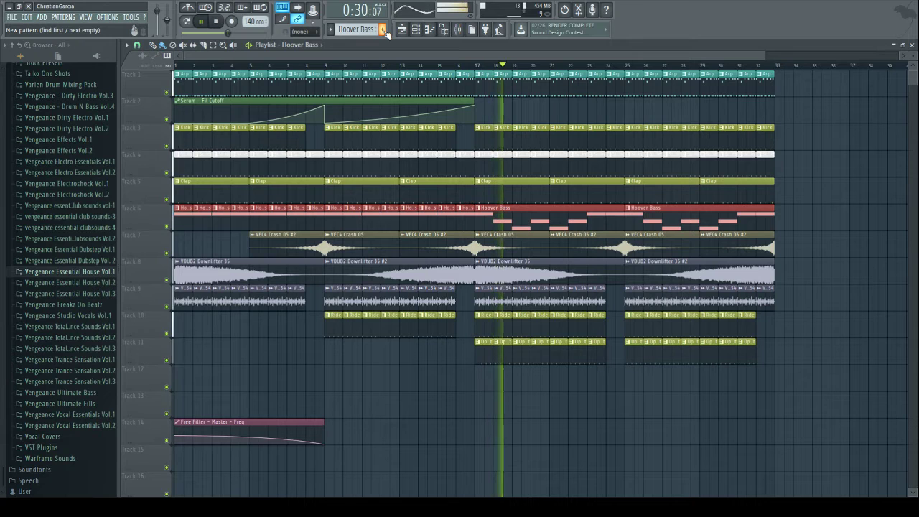
- Raise the mixer volume of the Hoover 2.0 insert to about the level of the VEC4 Crash 05 insert, and close the mixer
click(459, 30)
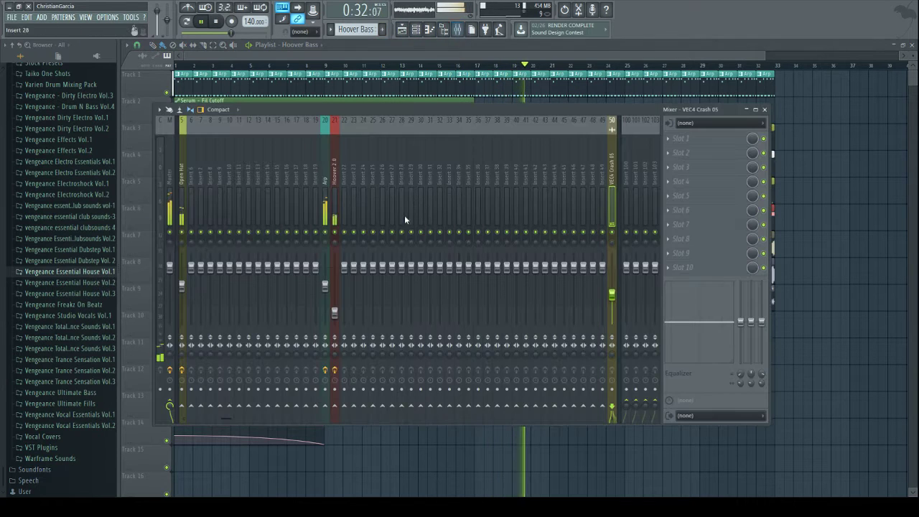
click(334, 313)
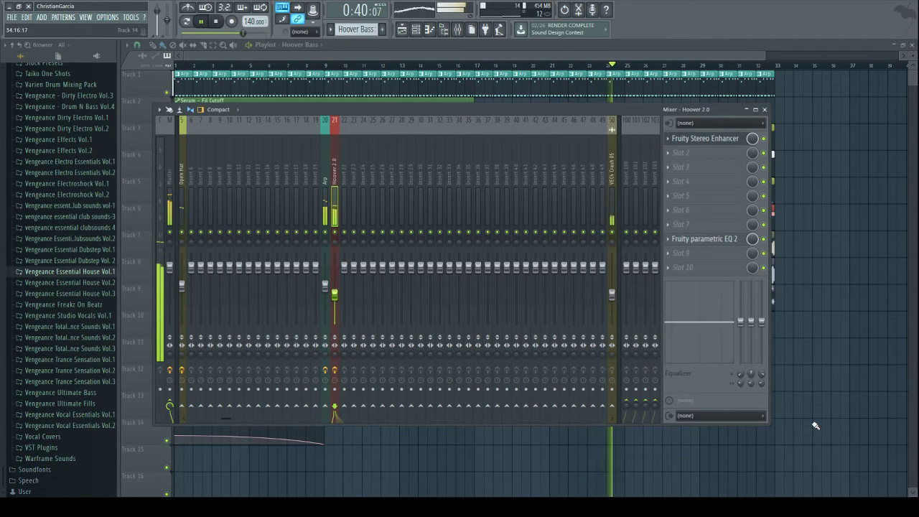
key(F9)
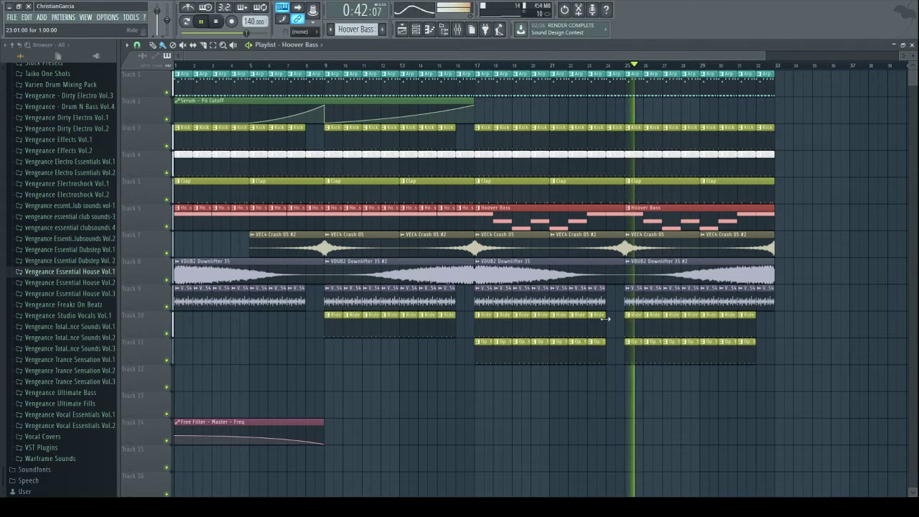
- Try transposing all Hoover 2.0 notes of the Hoover Bass pattern down three semitones in the piano roll, and undo it
double_click(659, 220)
click(188, 21)
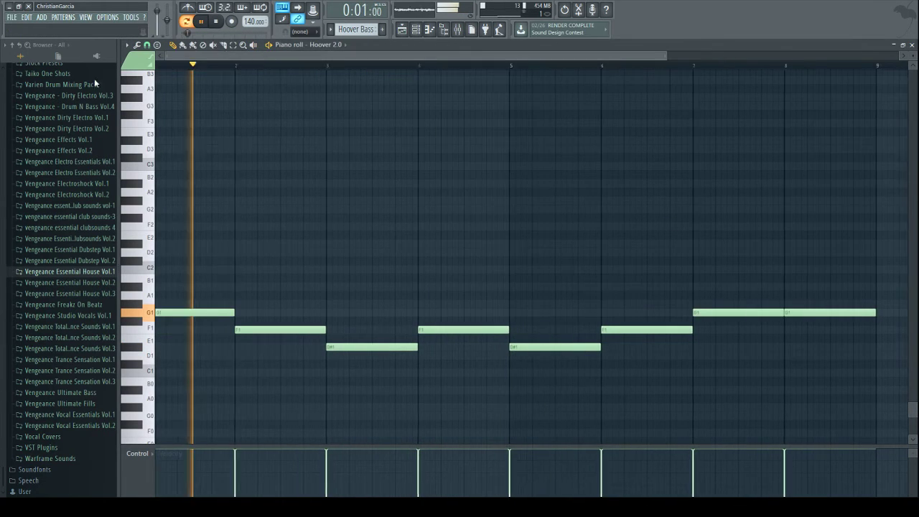
key(ctrl+a)
drag(161, 312, 137, 341)
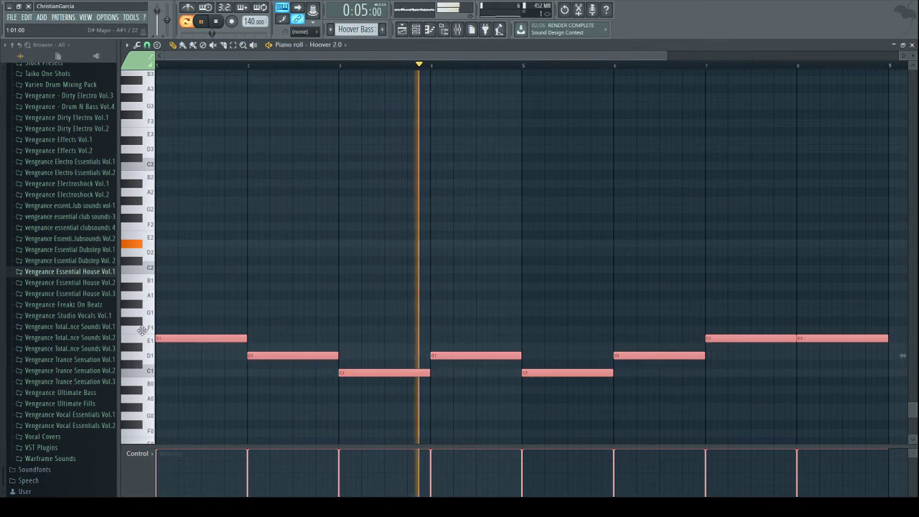
key(ctrl+z)
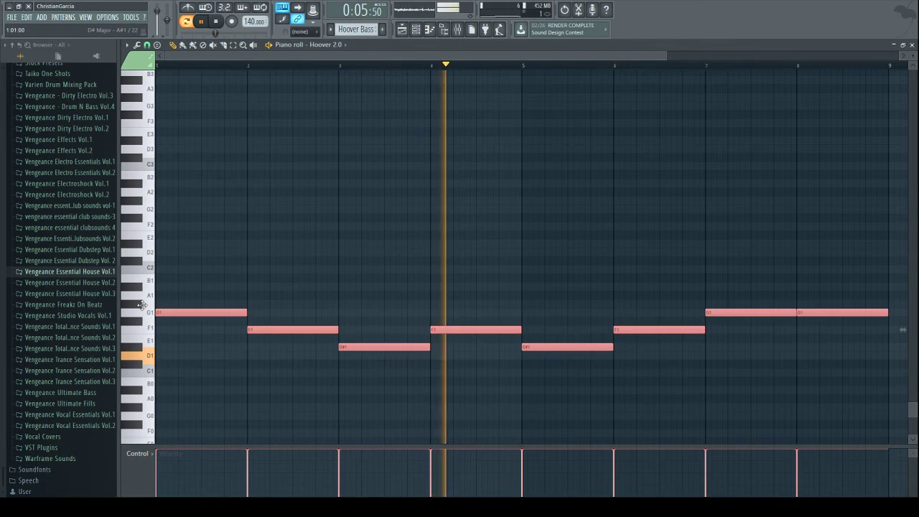
- Back in the playlist, play the song from bar 13 and delete the Kick clips at bars 24 and 32 on Track 3
click(402, 29)
click(399, 65)
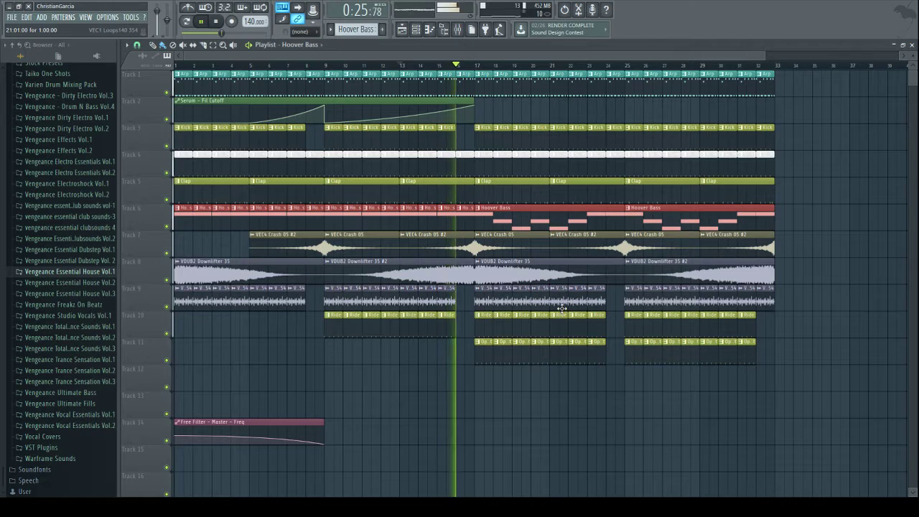
right_click(615, 137)
right_click(765, 137)
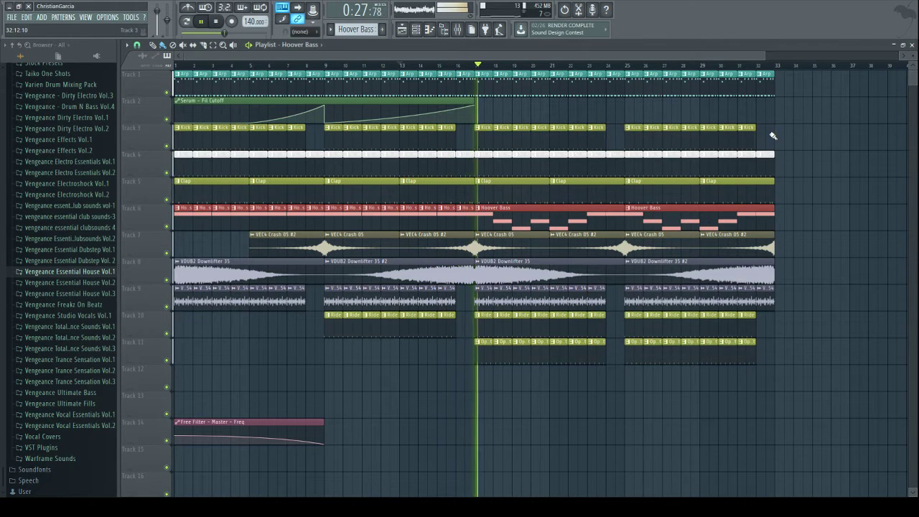
- Create a new pattern named Pads and replace the Hat channel with the Harmor synthesizer
click(383, 30)
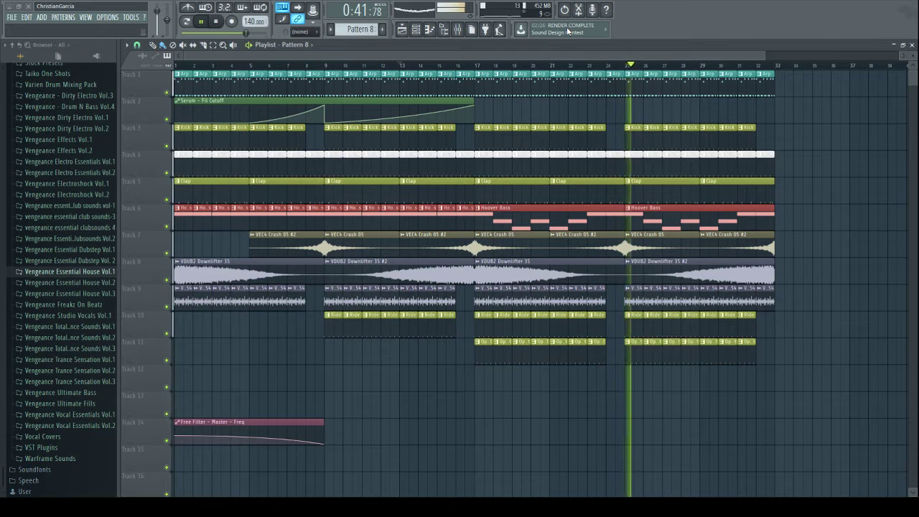
click(416, 28)
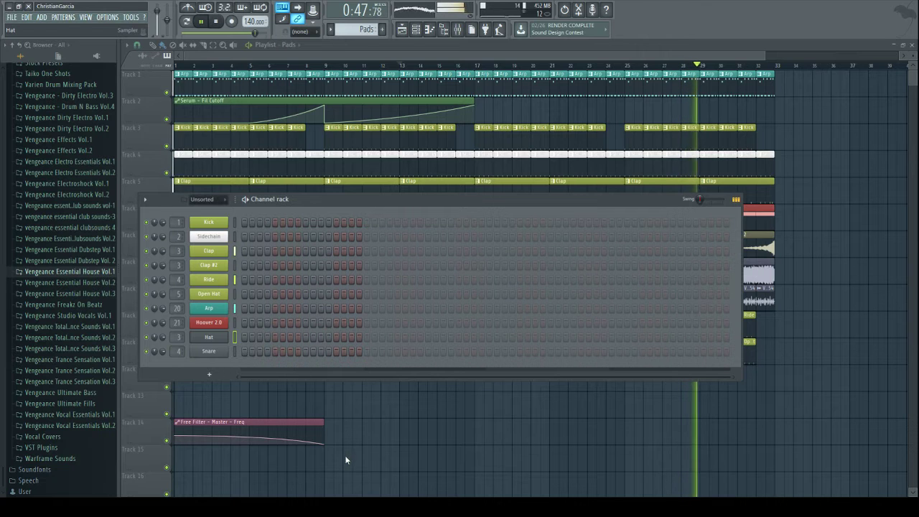
click(209, 251)
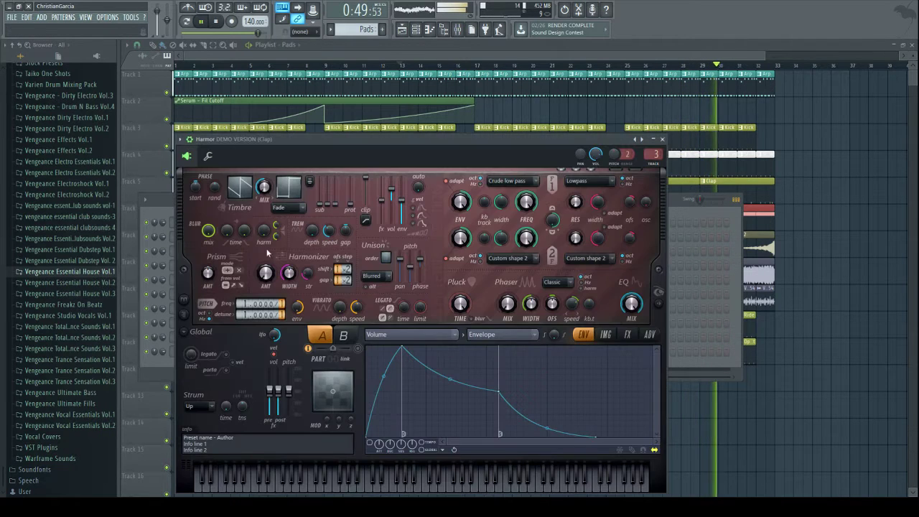
- Turn on the reverb in Harmor's effects, and rename its channel Pads with a purple colour
click(629, 335)
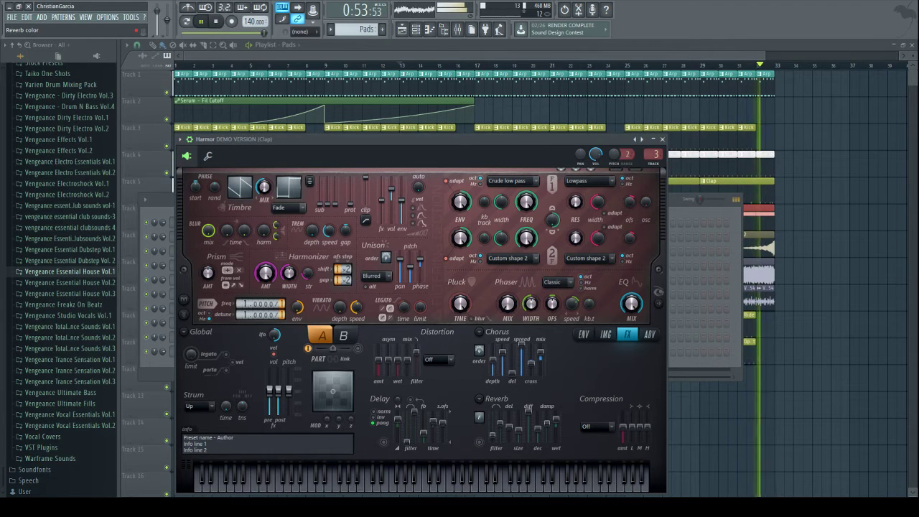
click(480, 441)
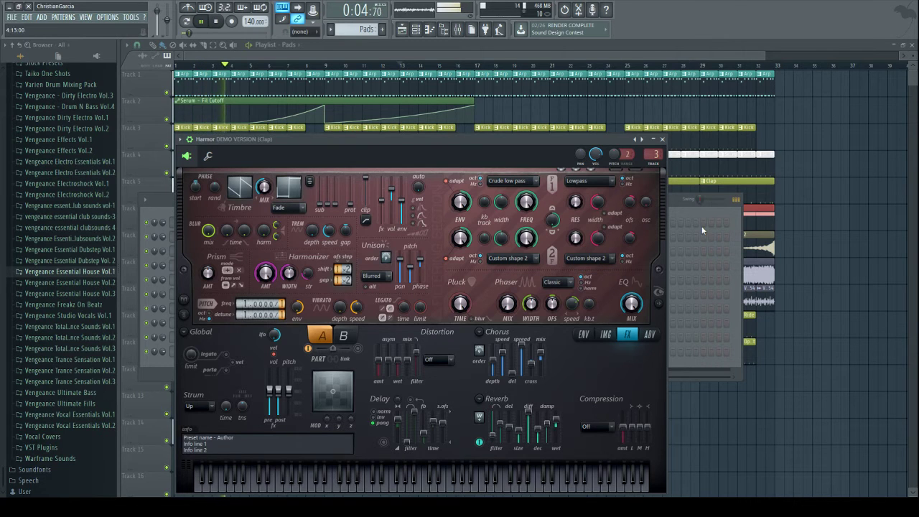
click(675, 206)
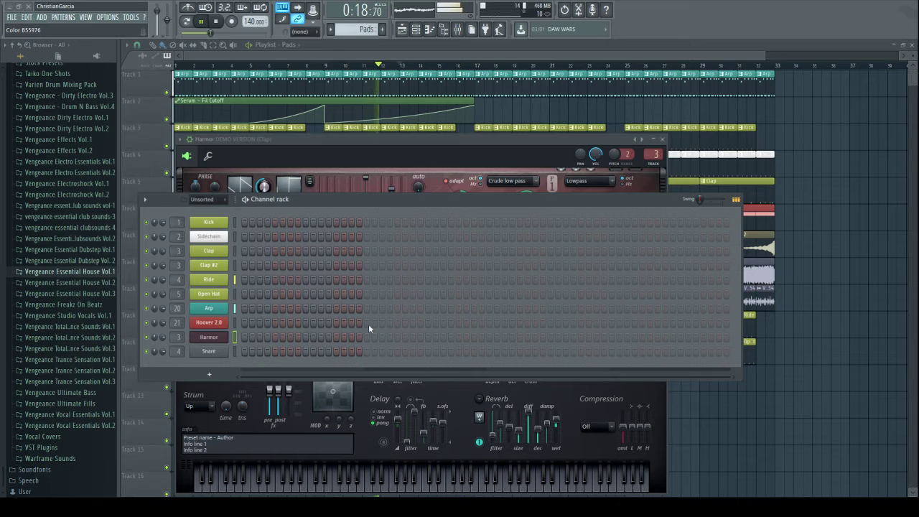
key(Return)
key(Return)
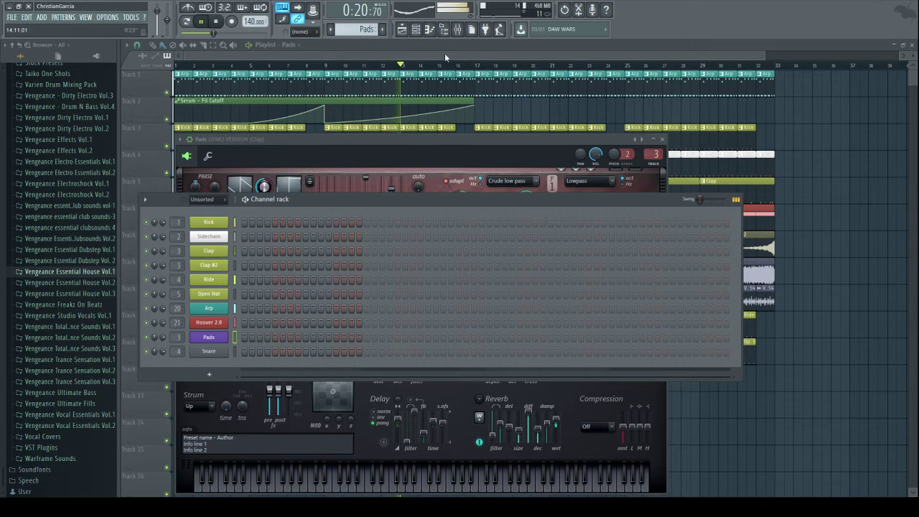
- Create a new pattern named Sub Bass and replace the Snare channel with a 3x Osc
key(F9)
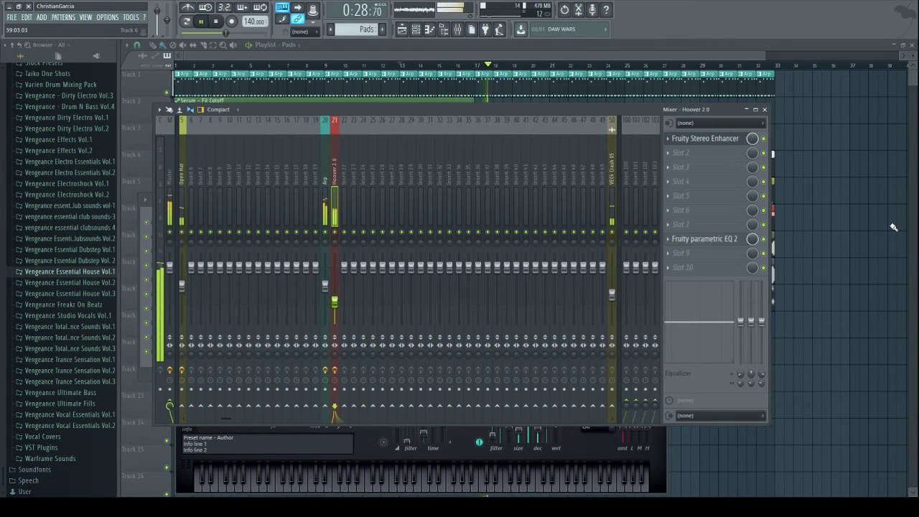
click(383, 30)
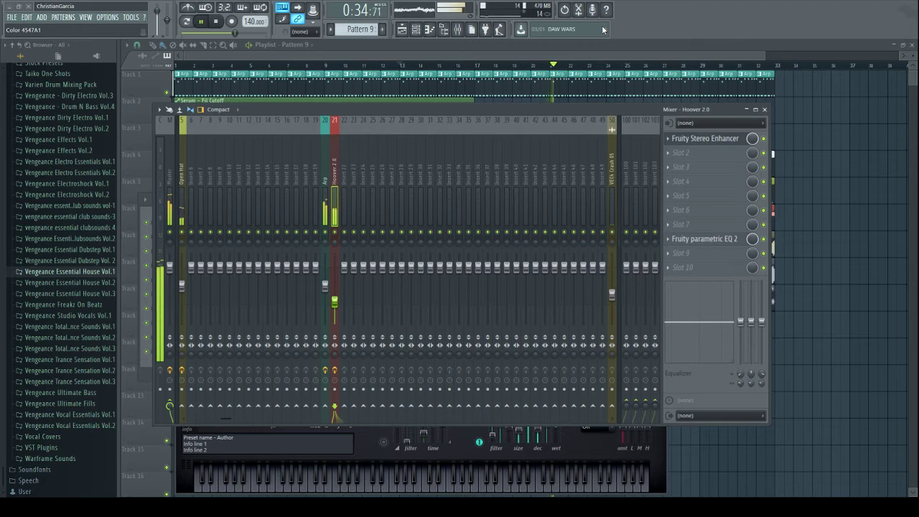
click(421, 32)
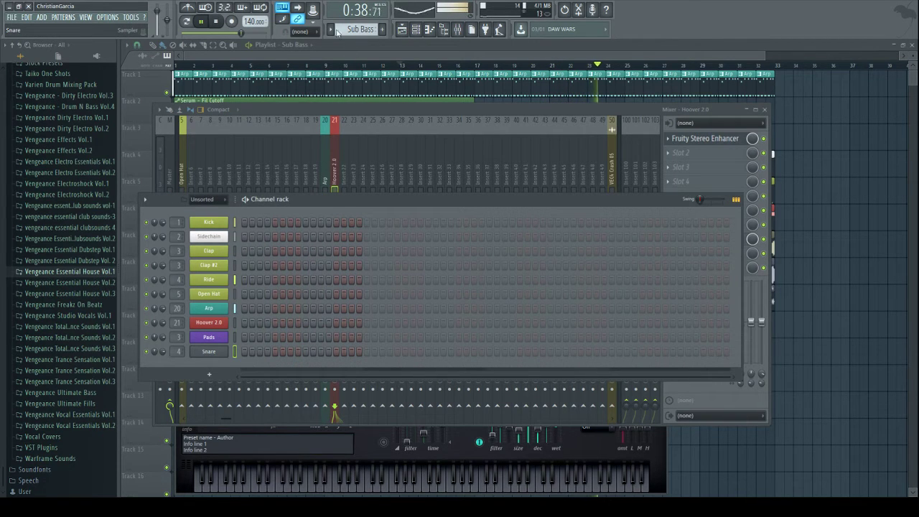
click(488, 203)
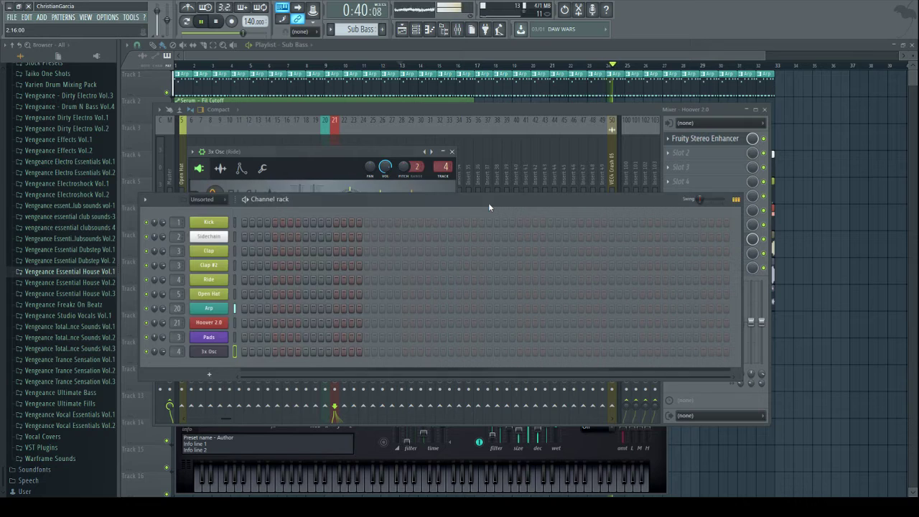
- Copy the Hoover 2.0 notes into the 3x Osc channel of the Sub Bass pattern, and rename that channel Sub Bass in red
click(811, 204)
double_click(627, 222)
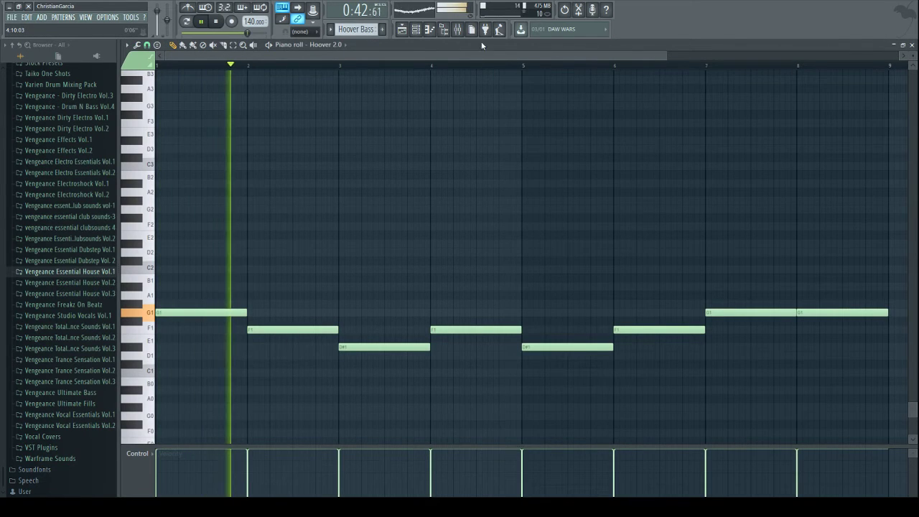
click(403, 29)
click(416, 29)
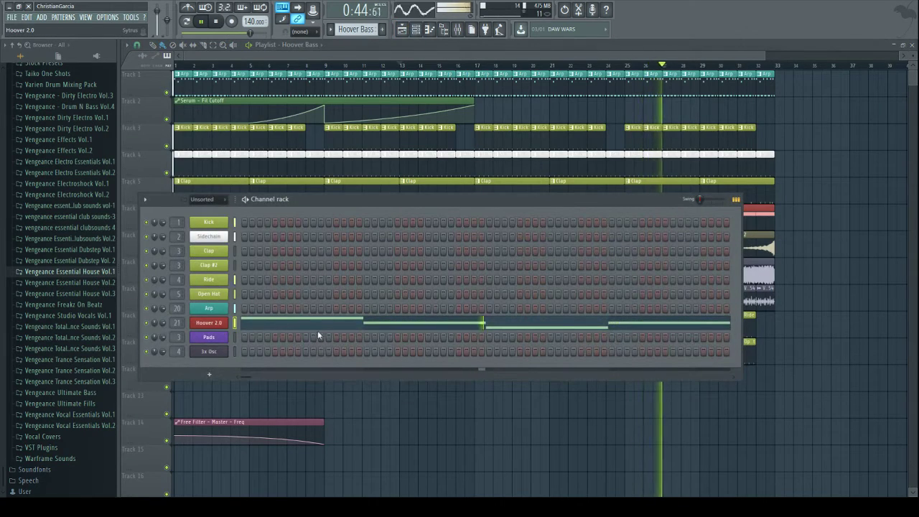
click(374, 33)
click(400, 105)
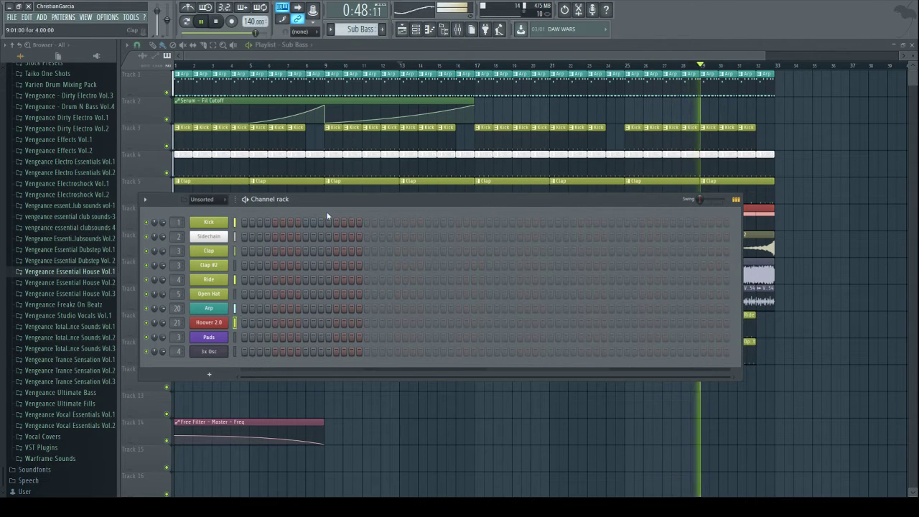
click(234, 352)
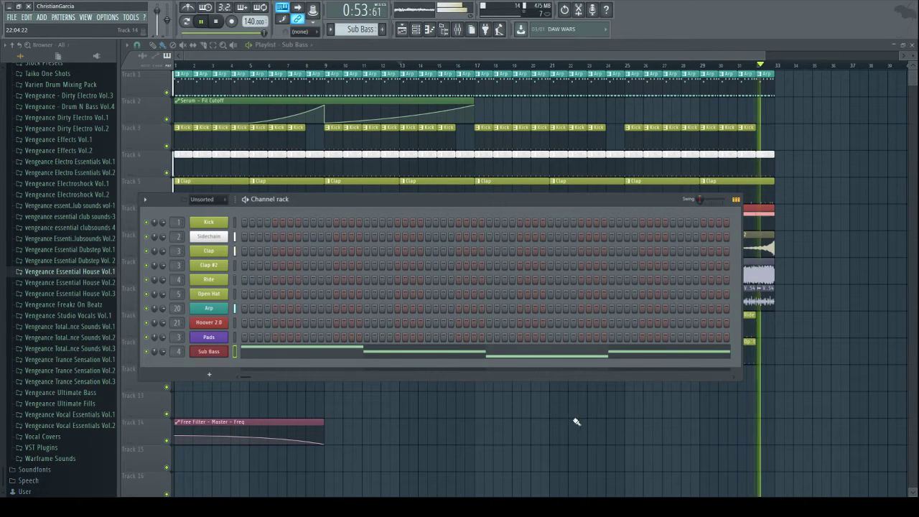
- Place eight-bar Sub Bass clips at bars 17 and 25 on Track 12 of the playlist
key(F6)
click(482, 386)
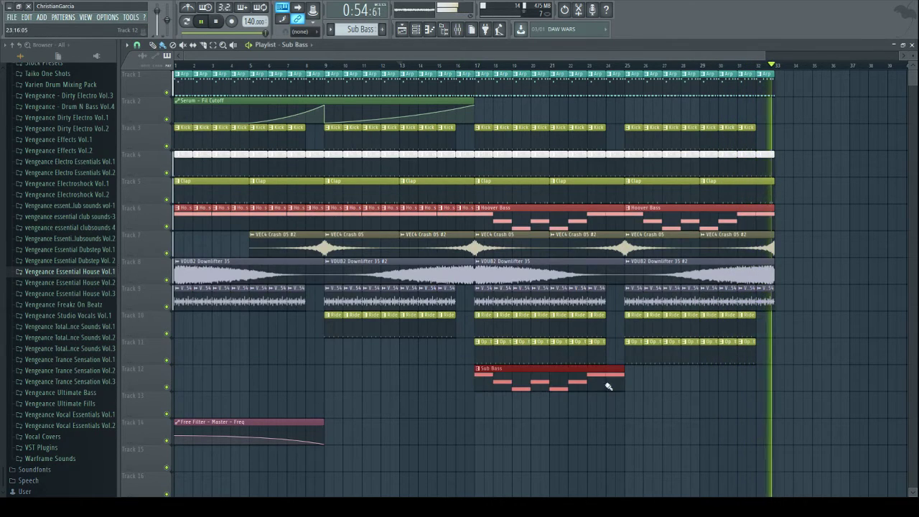
click(633, 385)
- Link the Sub Bass channel to mixer insert 22 and lower that insert's volume to 65% (-8.5 dB)
key(F9)
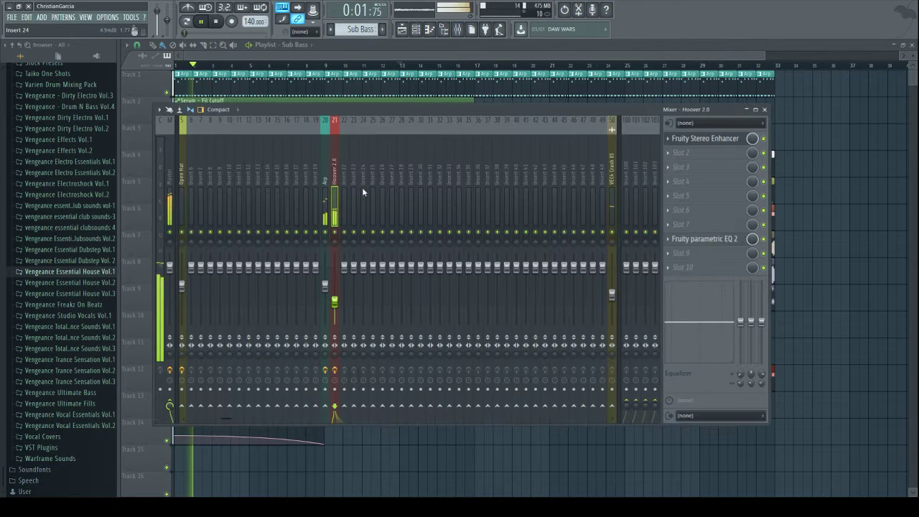
click(347, 201)
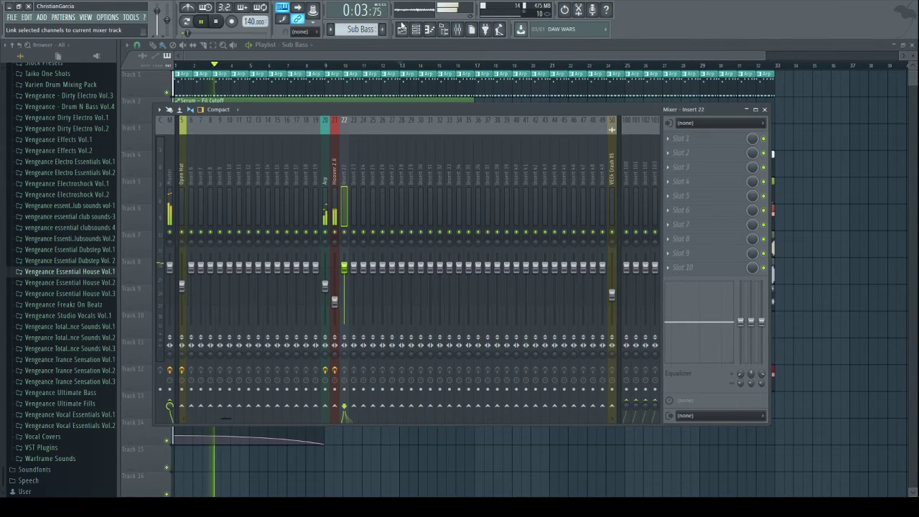
click(416, 30)
click(416, 29)
click(457, 29)
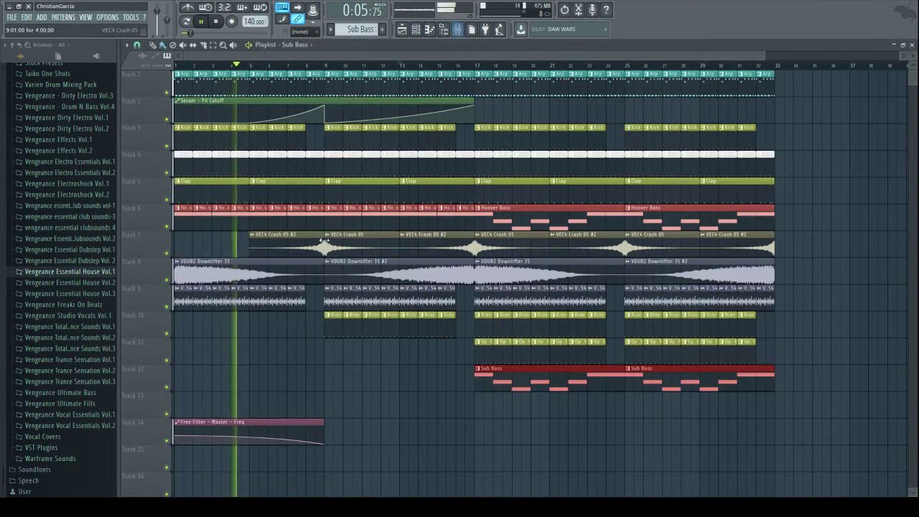
key(F9)
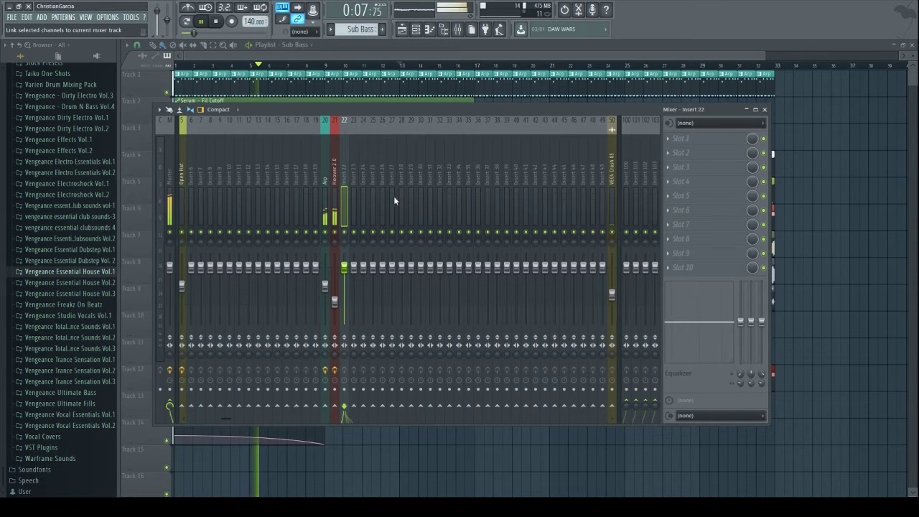
key(ctrl+l)
drag(344, 267, 344, 287)
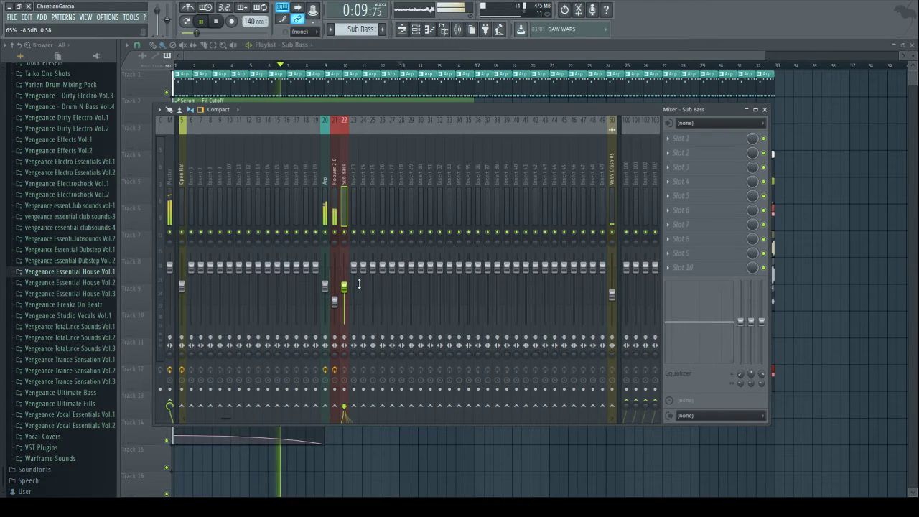
- Load Fruity Stereo Enhancer in the first effect slot of the Sub Bass insert, and close the mixer
click(626, 180)
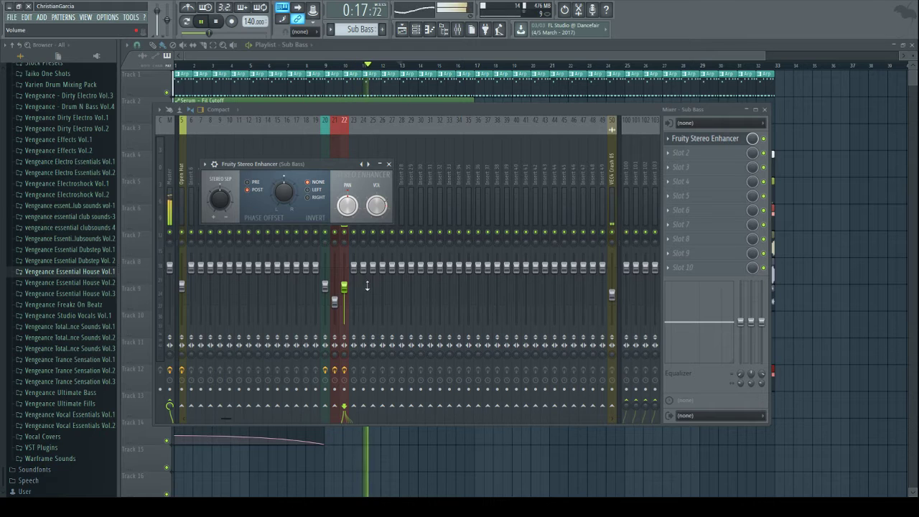
click(345, 290)
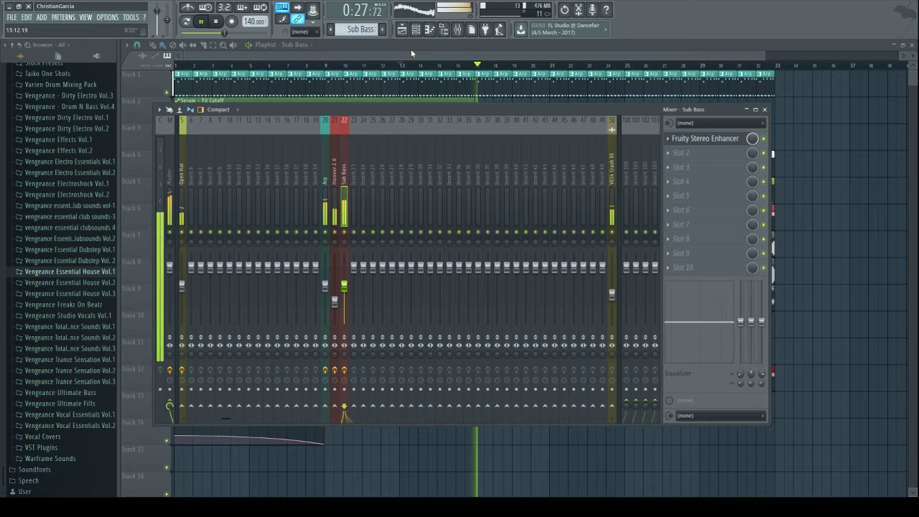
drag(344, 286, 345, 295)
key(F9)
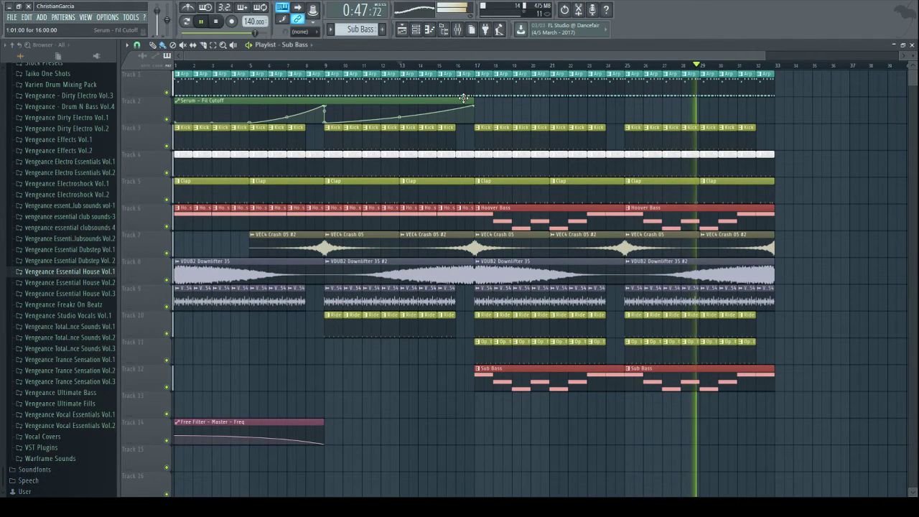
- At bar 24, add a Kick clip on Track 3 and a VEC1 Loops140 354 clip on Track 9
click(610, 135)
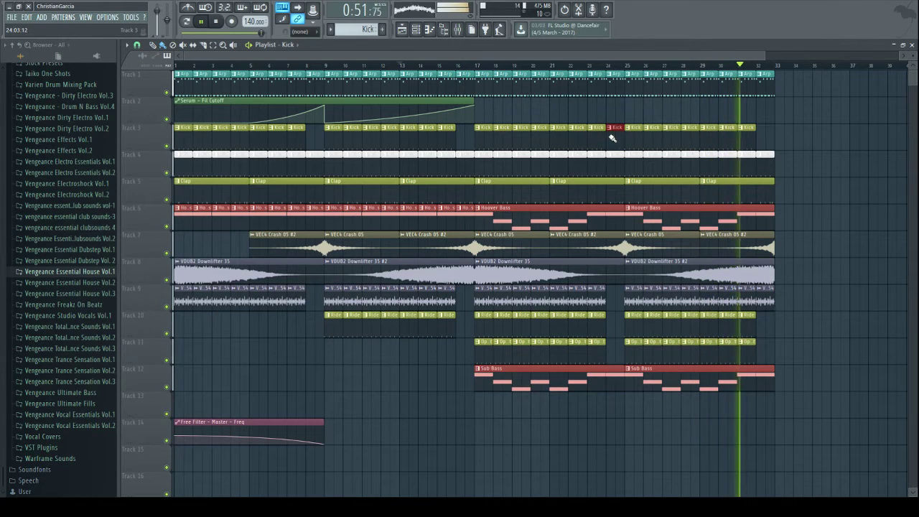
click(610, 296)
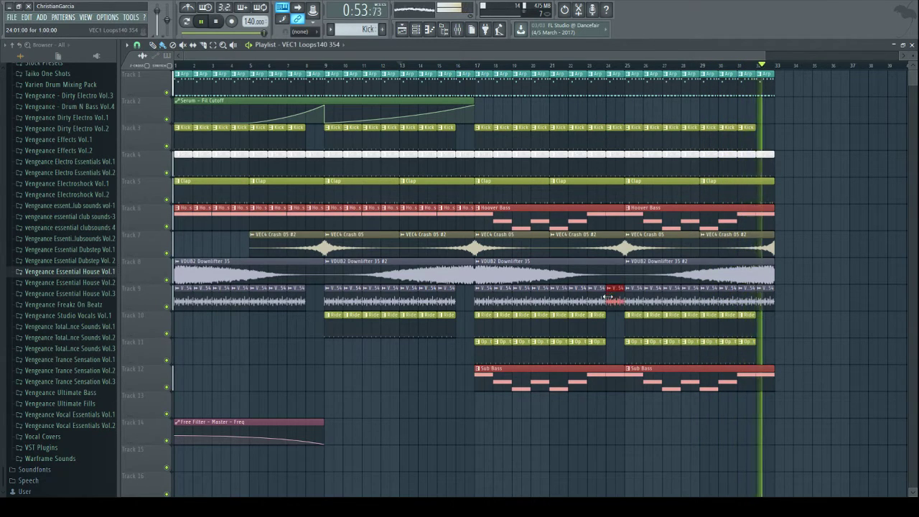
- Link the Pads channel to mixer insert 23, close the mixer and pause the song
click(465, 29)
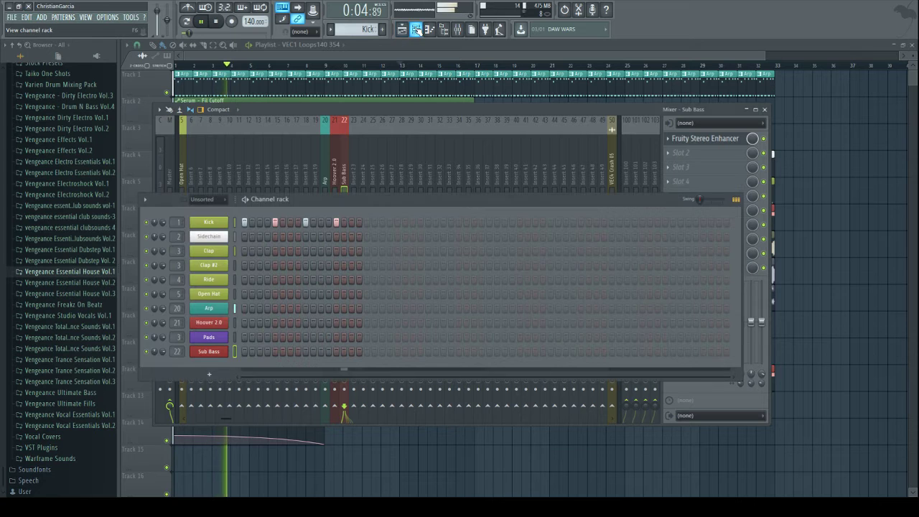
key(F6)
click(354, 179)
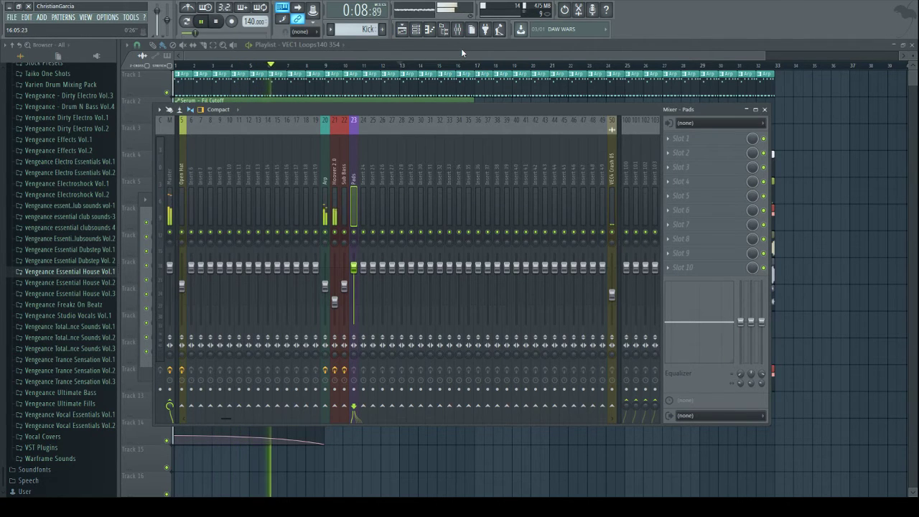
click(447, 60)
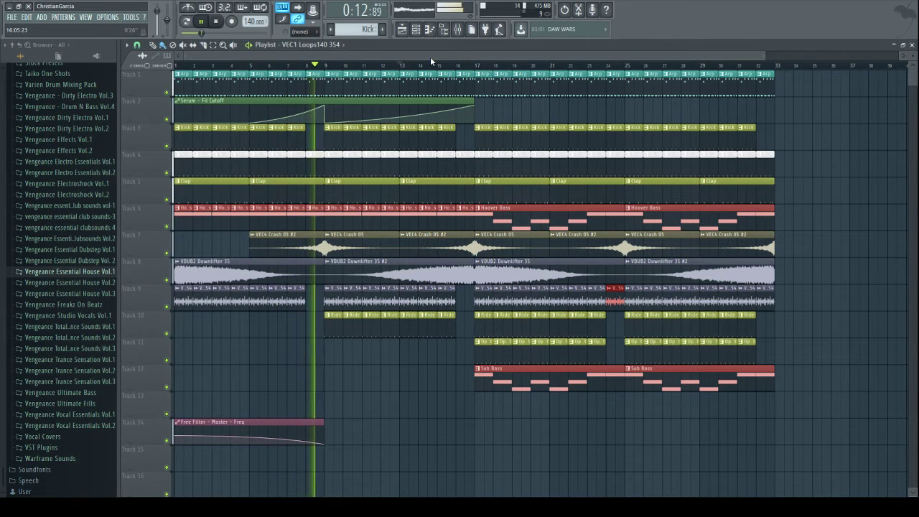
click(202, 22)
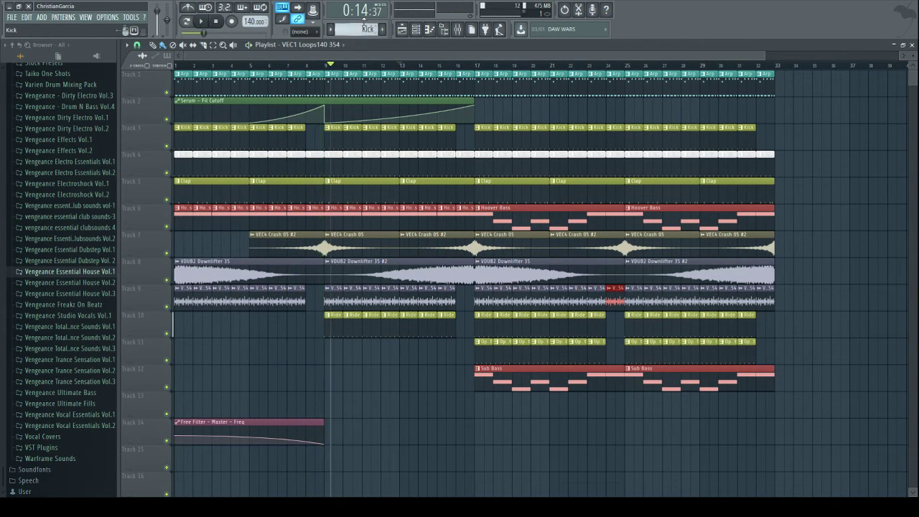
- In the Pads piano roll, draw one-bar notes G3, F3, D#3, F3, D#3, F3, G3 and G3 across bars 1 to 8
click(392, 90)
click(417, 30)
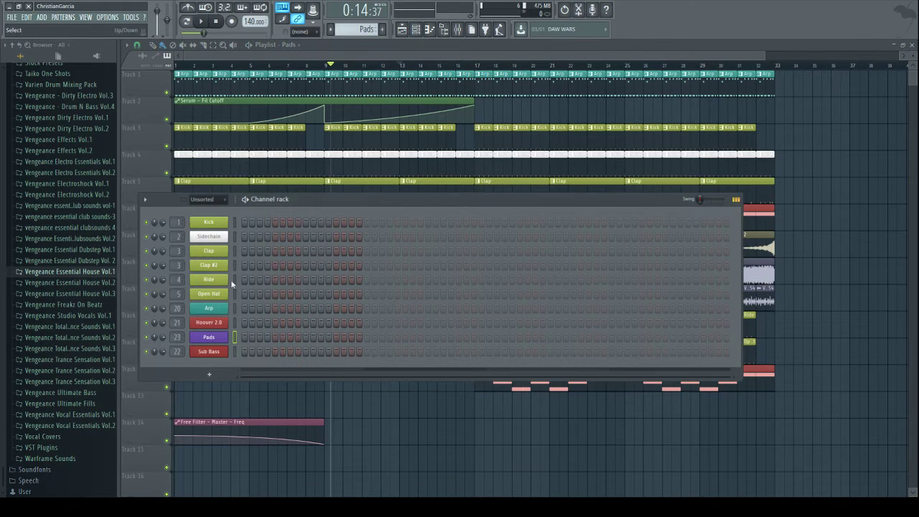
key(F7)
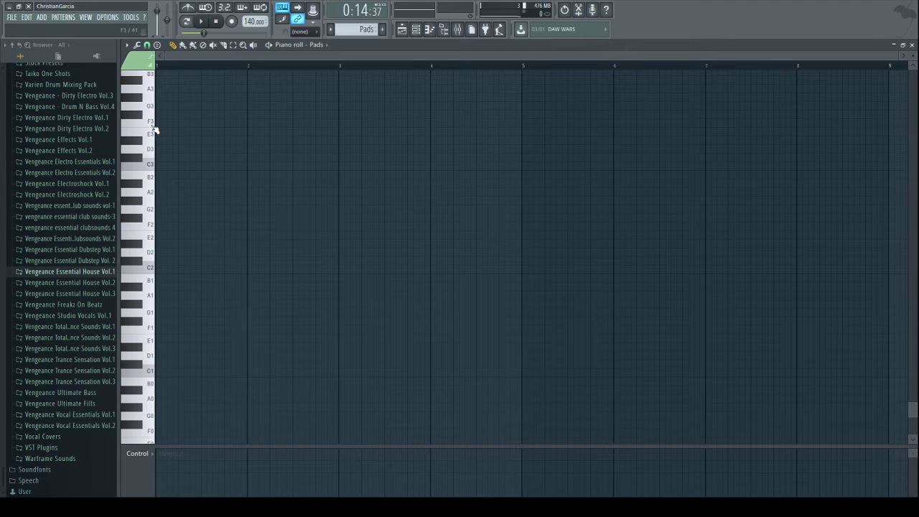
scroll(154, 130, up, 3)
click(165, 210)
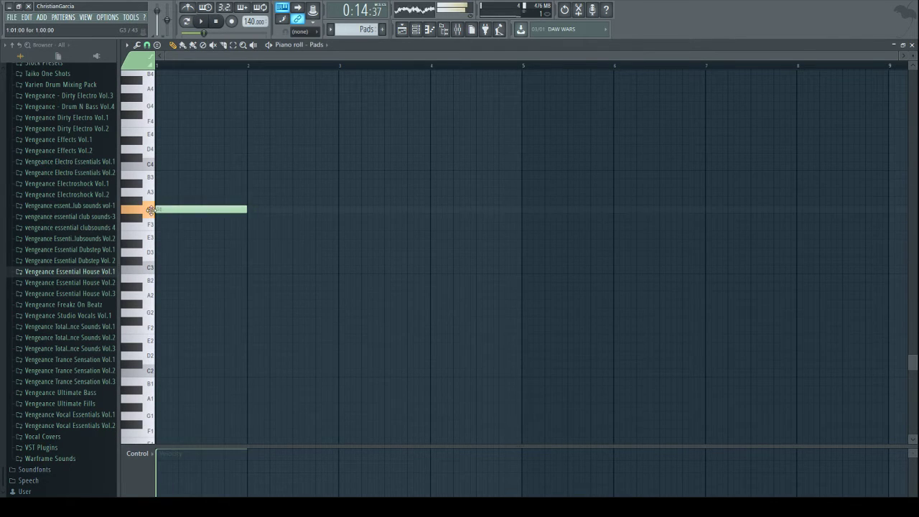
click(249, 227)
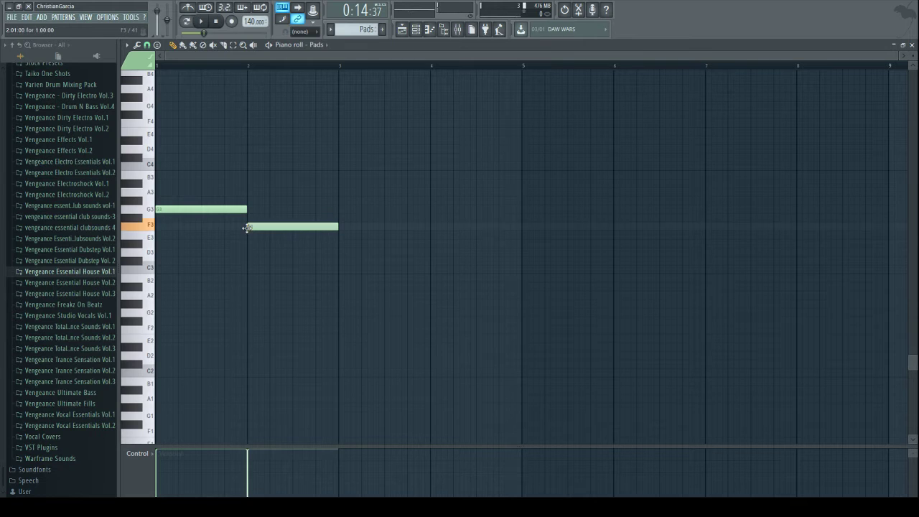
click(335, 243)
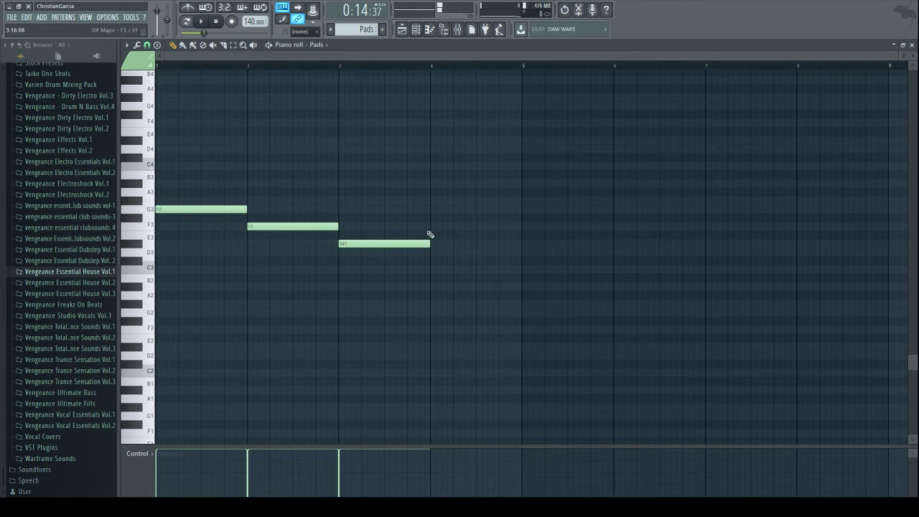
click(433, 227)
click(524, 244)
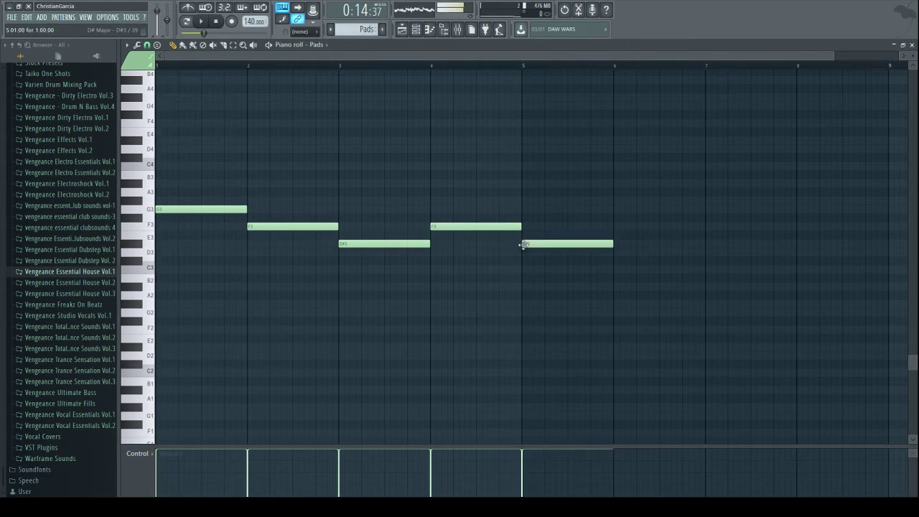
click(616, 228)
click(711, 209)
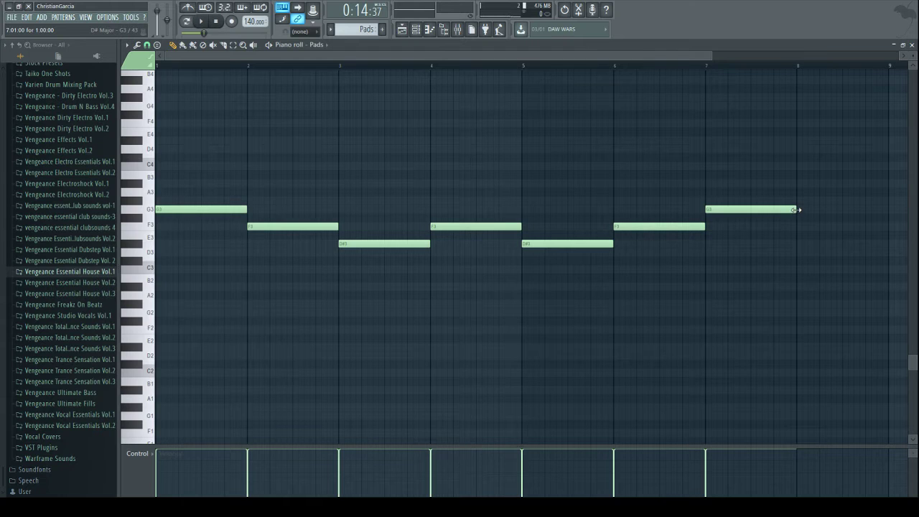
click(799, 209)
- Add a one-bar A#3 note above the G3 note in bar 1
scroll(630, 263, up, 3)
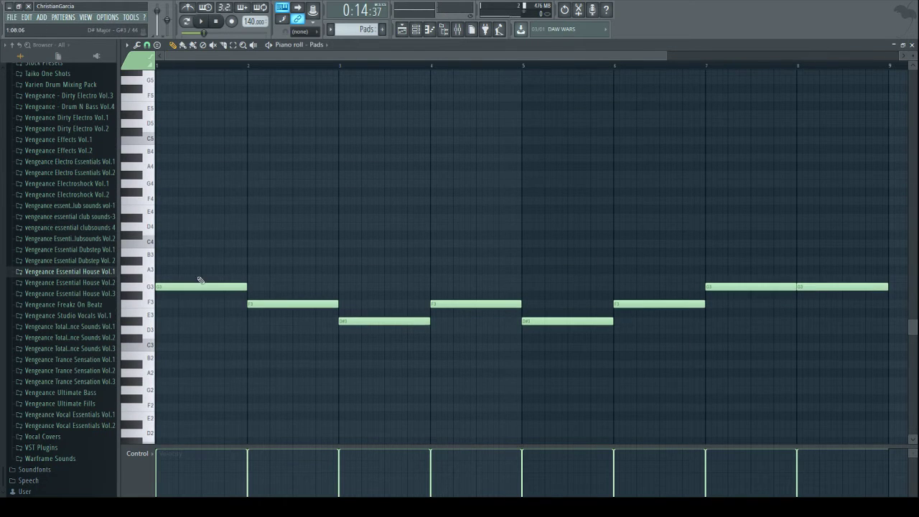
click(158, 261)
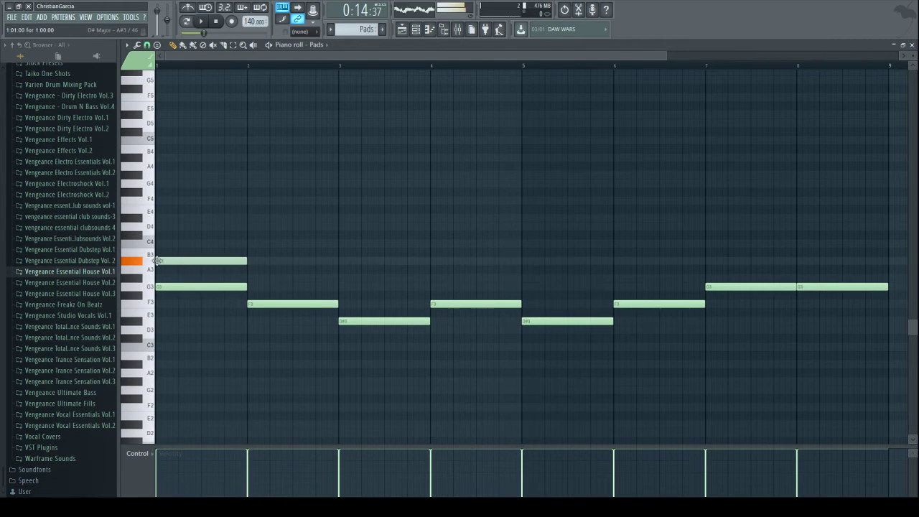
- Lower the Pads mixer insert's volume to 52% (-12.3 dB), start playback and close the mixer
click(417, 30)
click(457, 30)
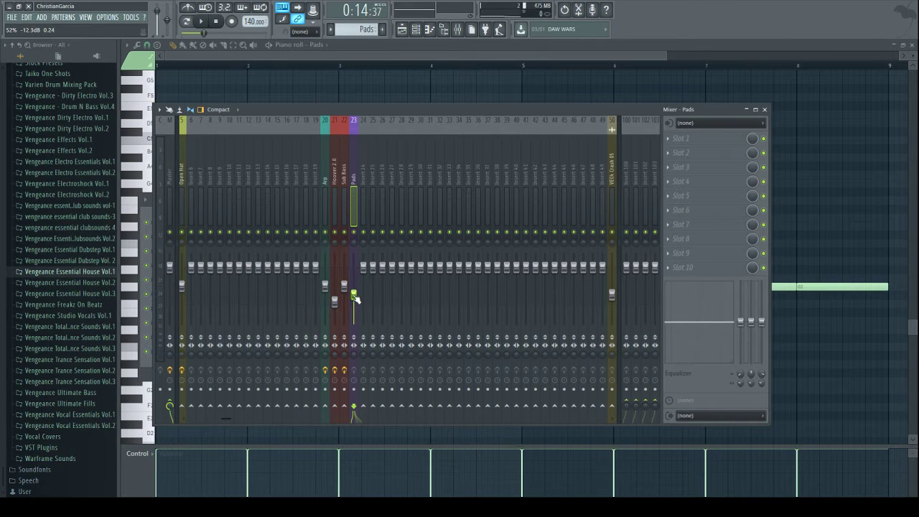
click(199, 20)
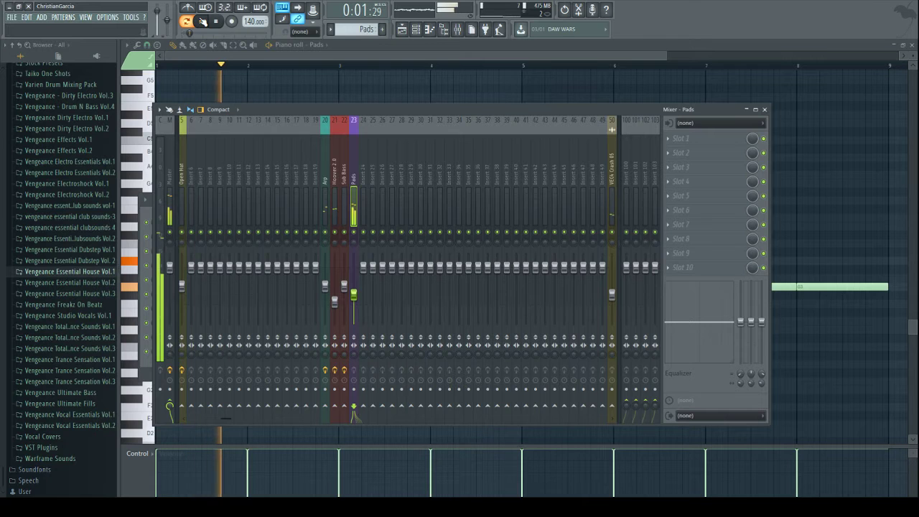
key(F9)
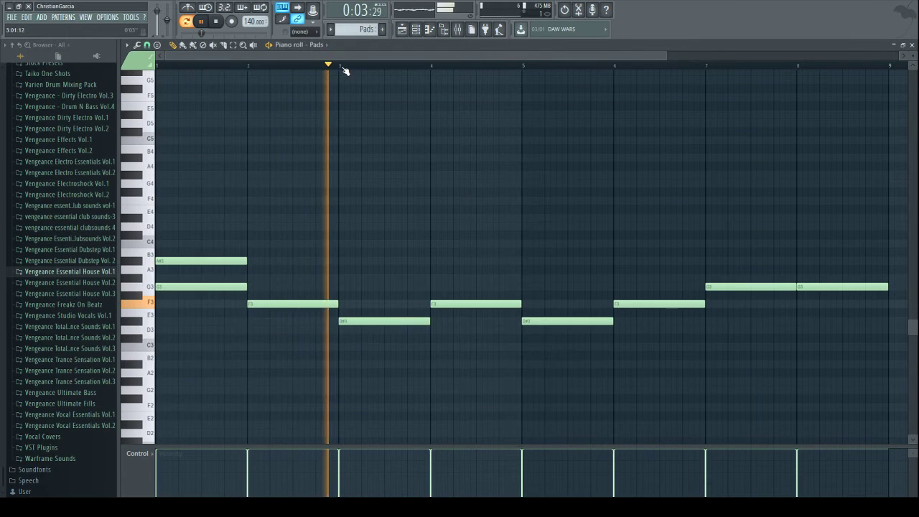
- Loop bars 1 to 4 of the Pads pattern, add a D4 note in bar 1 and restart playback
drag(522, 66, 36, 147)
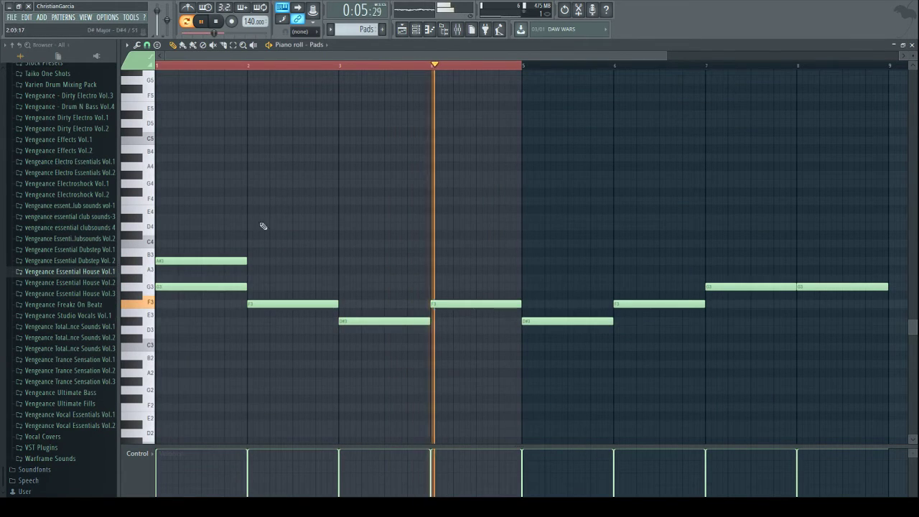
click(161, 226)
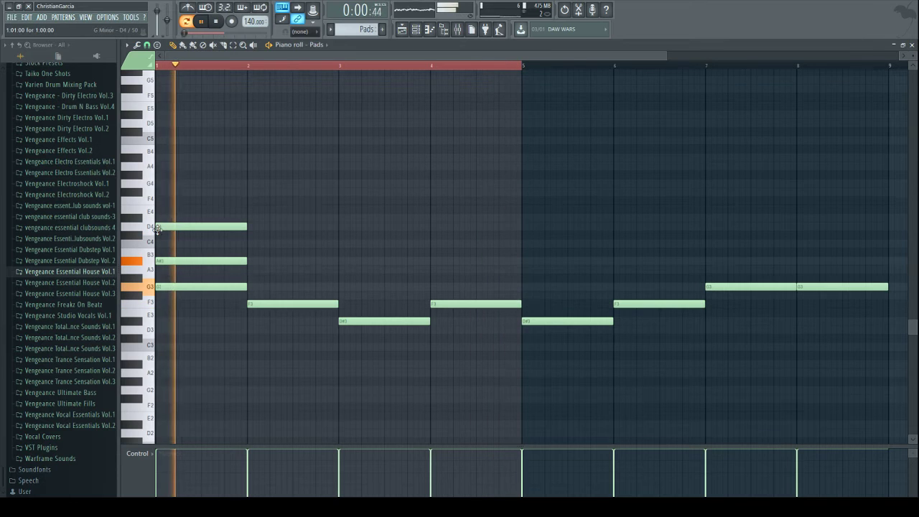
click(202, 21)
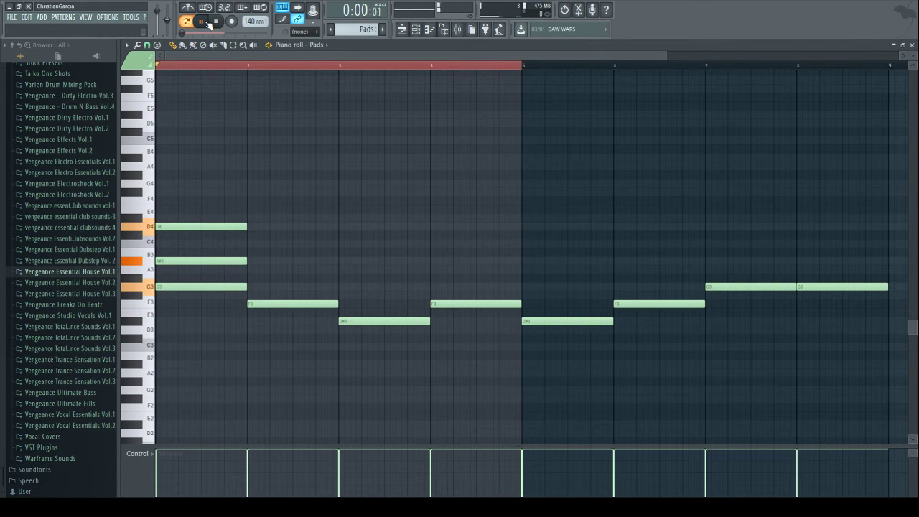
click(202, 22)
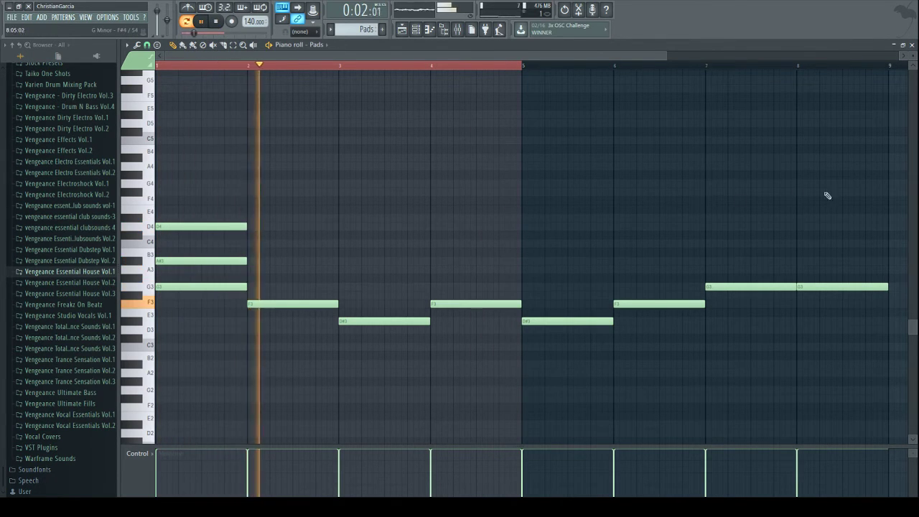
- Transpose all Pads notes up one octave and play the loop from the start
key(ctrl+a)
drag(181, 287, 174, 180)
click(216, 23)
click(204, 23)
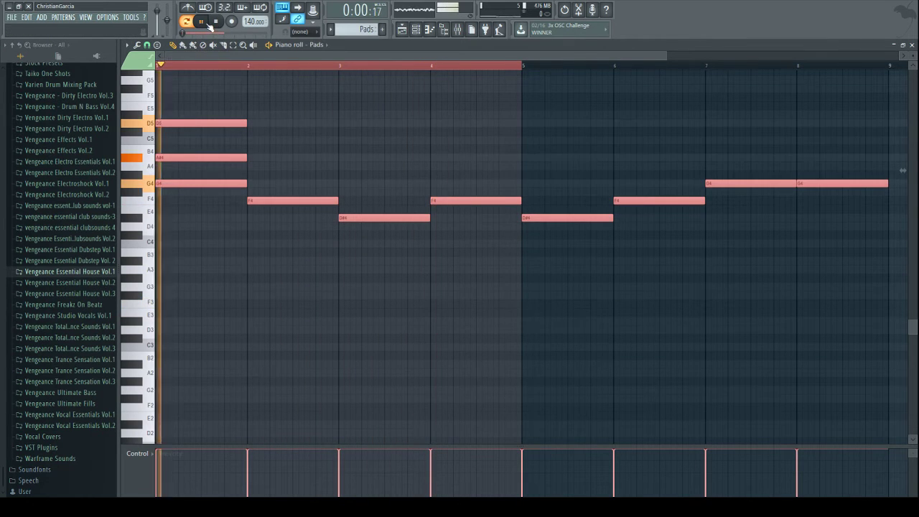
- Deselect the notes, move bar 1's A#4 note up to G5 and play the loop from the start
scroll(265, 168, up, 3)
key(ctrl+d)
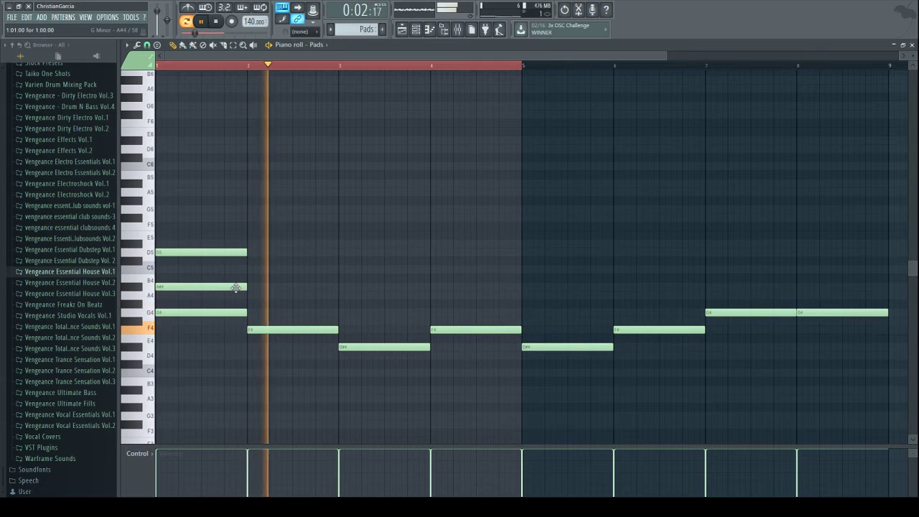
drag(236, 288, 209, 210)
click(215, 21)
click(203, 21)
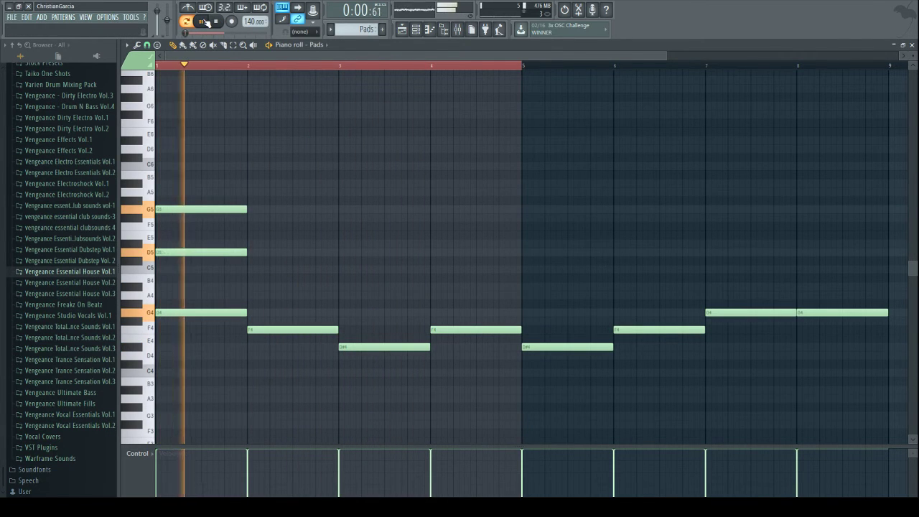
- Transpose all Pads notes down one octave, resume playback and clear the selection
click(205, 22)
key(ctrl+a)
scroll(180, 344, down, 2)
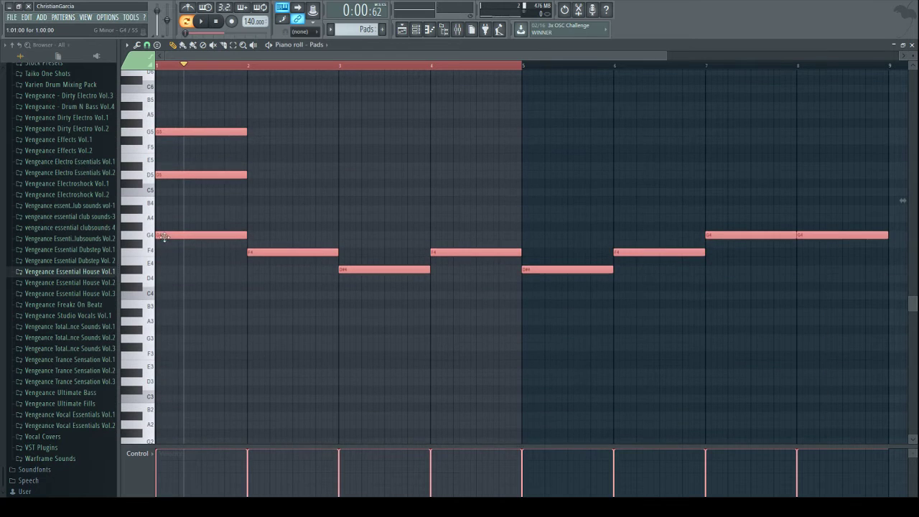
drag(164, 237, 164, 340)
click(204, 21)
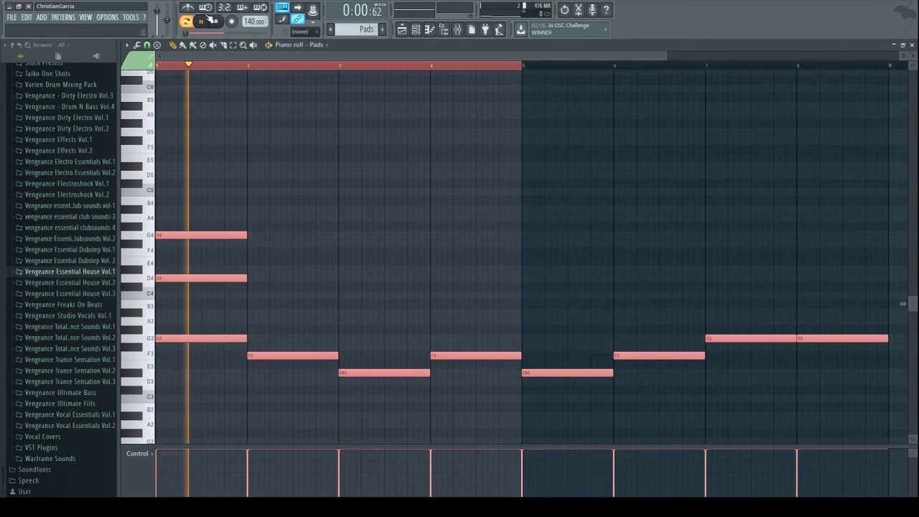
ctrl+click(288, 285)
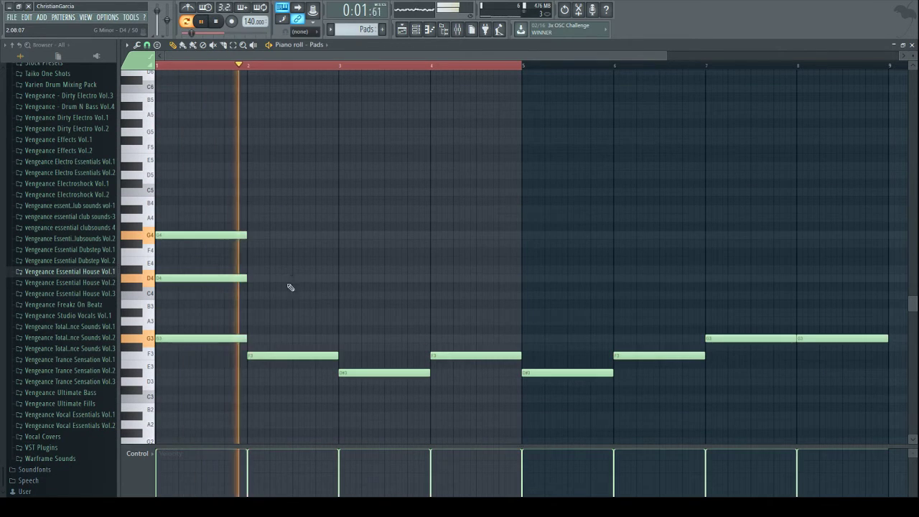
- Add G4 and C4 notes above the F3 note in bar 2 and restart loop playback
click(252, 235)
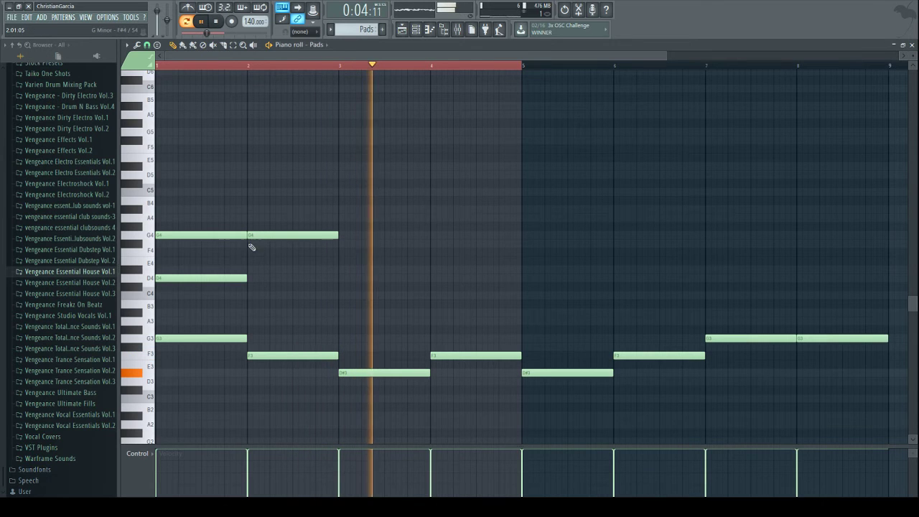
click(251, 294)
click(205, 23)
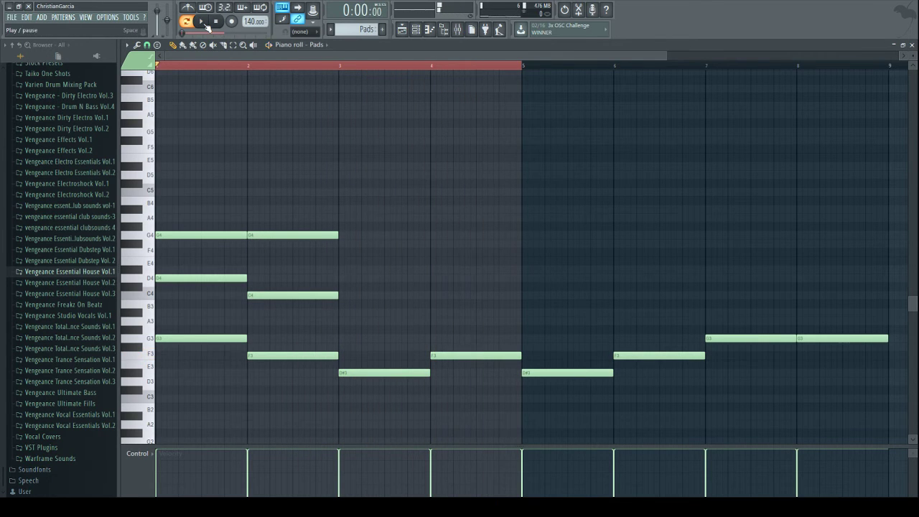
click(205, 22)
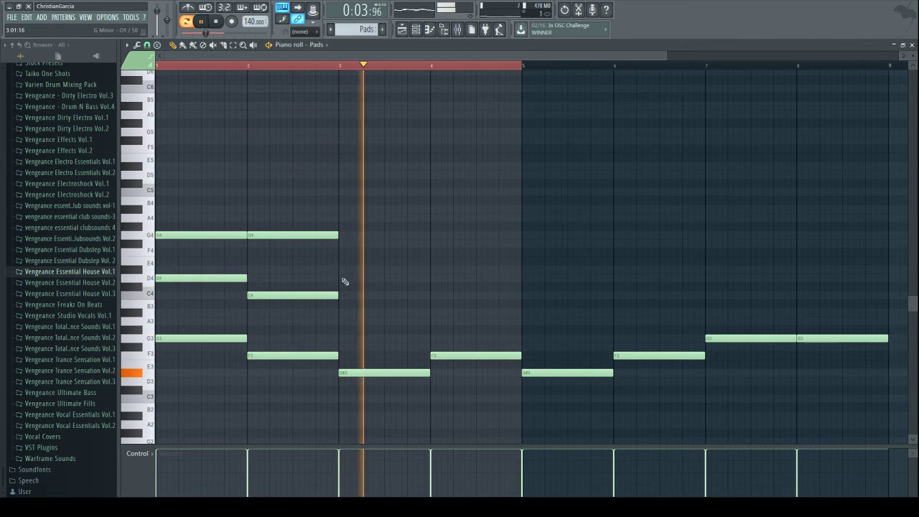
- Add a one-bar D#4 note in bar 3 and a one-bar F4 note in bar 4
click(348, 253)
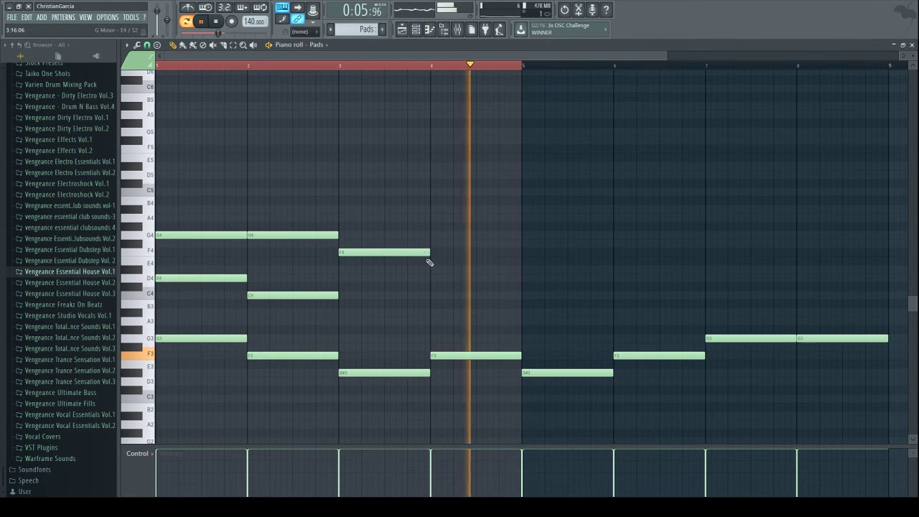
drag(410, 253, 413, 276)
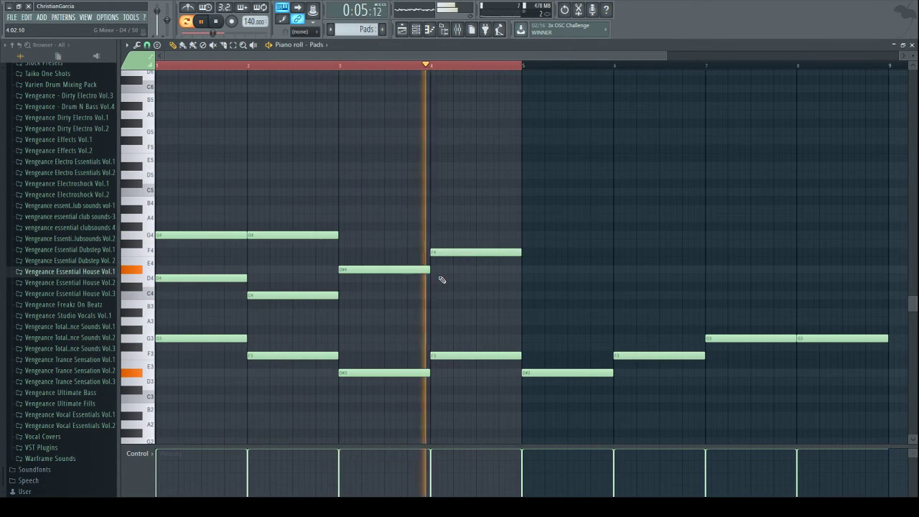
- Try middle notes A3 in bar 3 and A#3 in bar 4, and delete both after listening
click(342, 321)
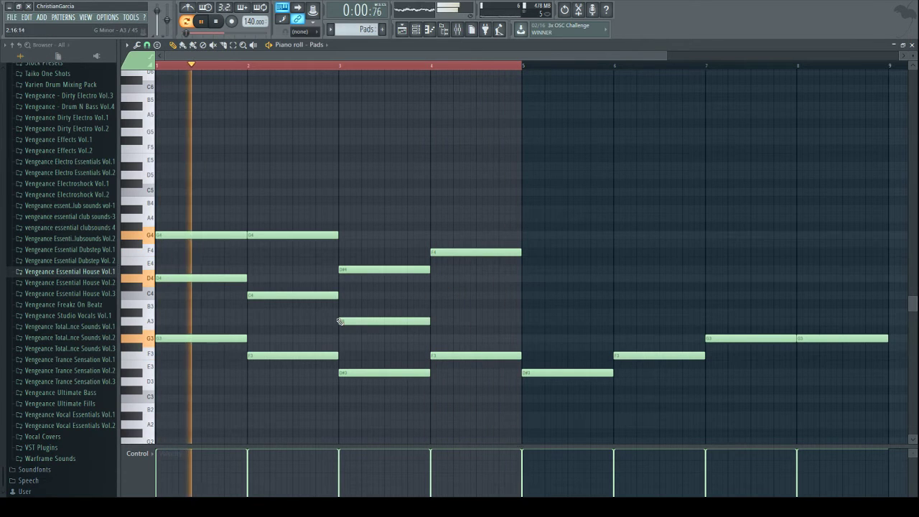
click(435, 312)
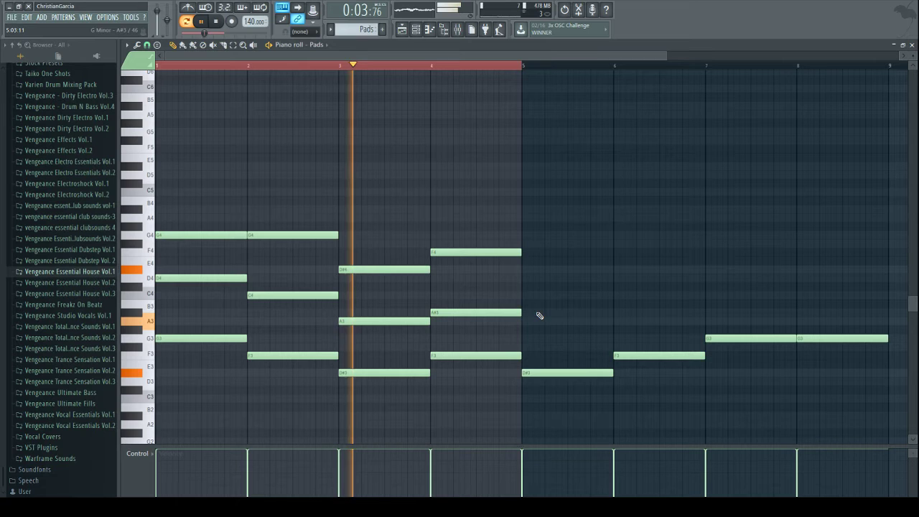
right_click(379, 321)
right_click(474, 312)
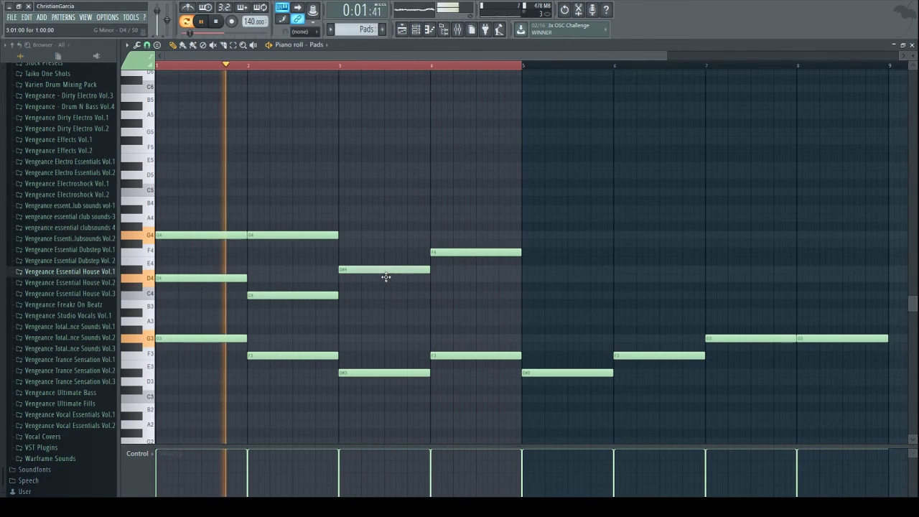
- Lower bar 3's upper note from D#4 to D4 and restart loop playback
drag(386, 273, 386, 279)
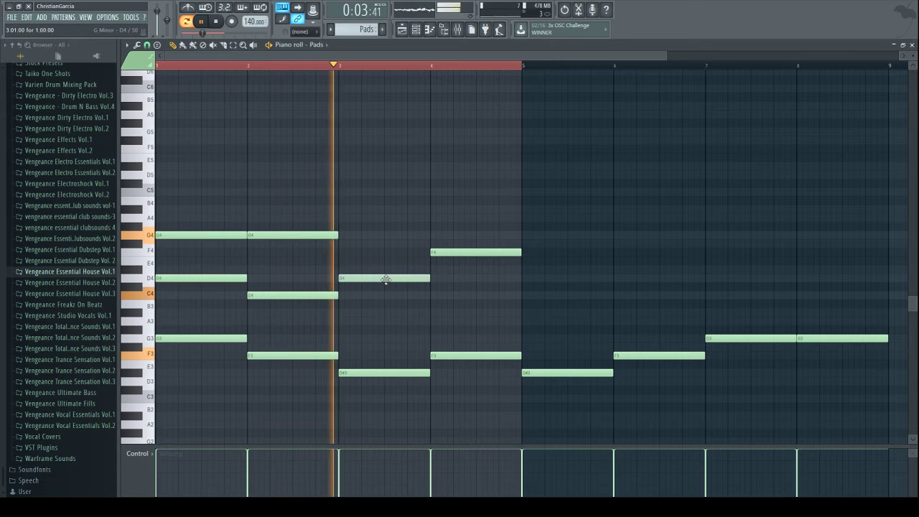
click(208, 23)
click(208, 23)
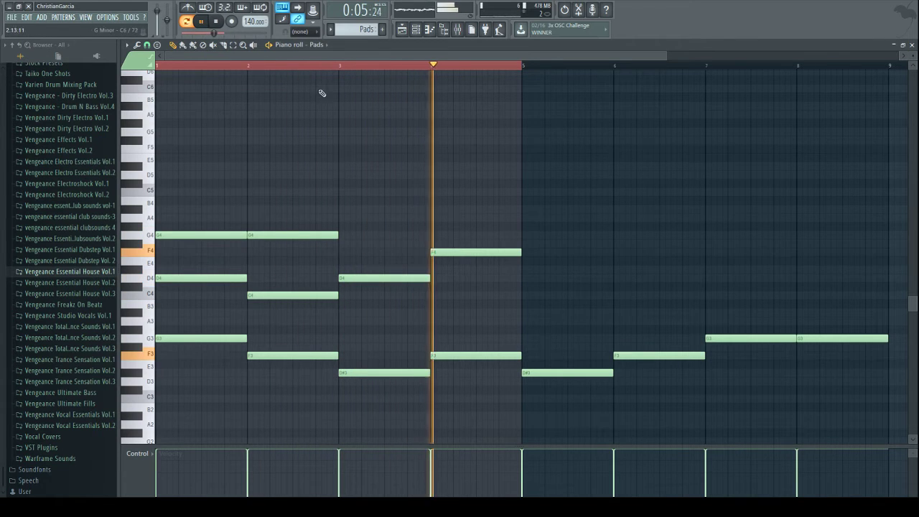
- Try transposing the chords in bars 1 to 4 up two semitones, return them to their previous pitch and replay the loop
click(209, 27)
ctrl+drag(585, 176, 21, 475)
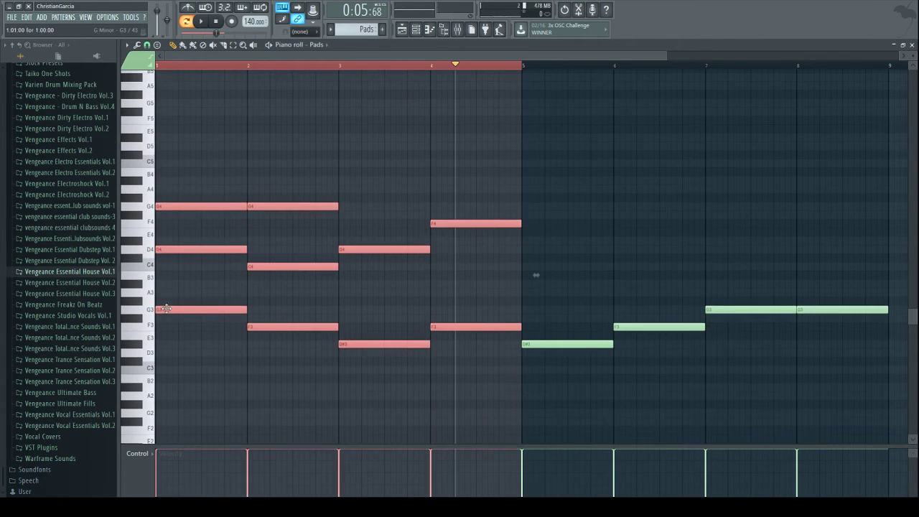
drag(166, 308, 163, 289)
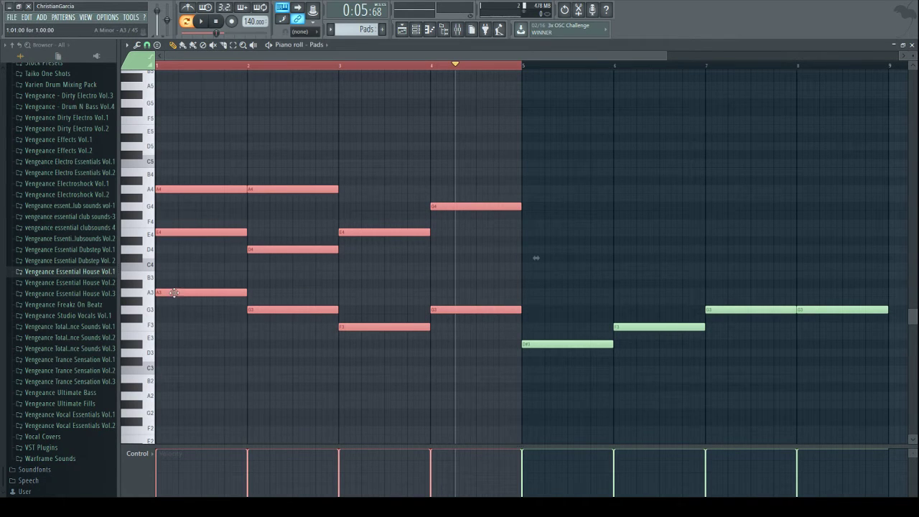
drag(175, 293, 173, 309)
key(space)
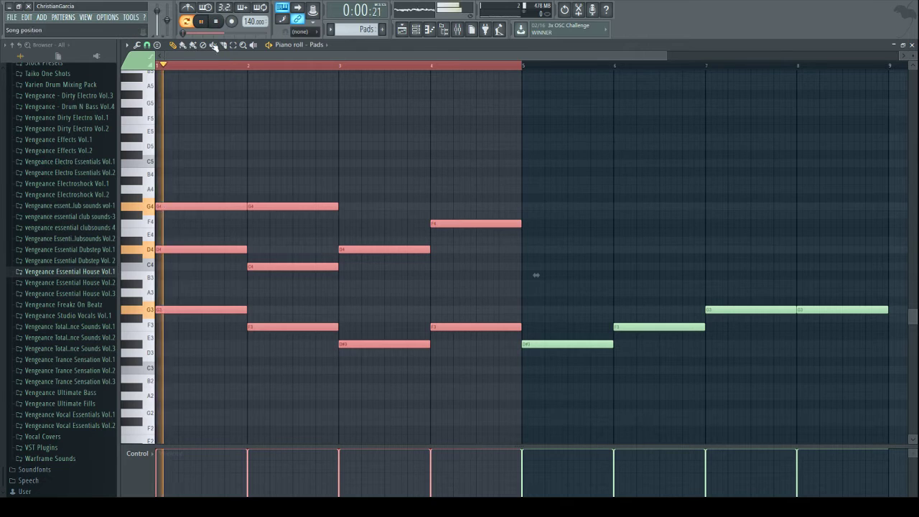
- Deselect the chords, raise bar 3's upper note to D#4 at the bar's start and restart loop playback
click(369, 300)
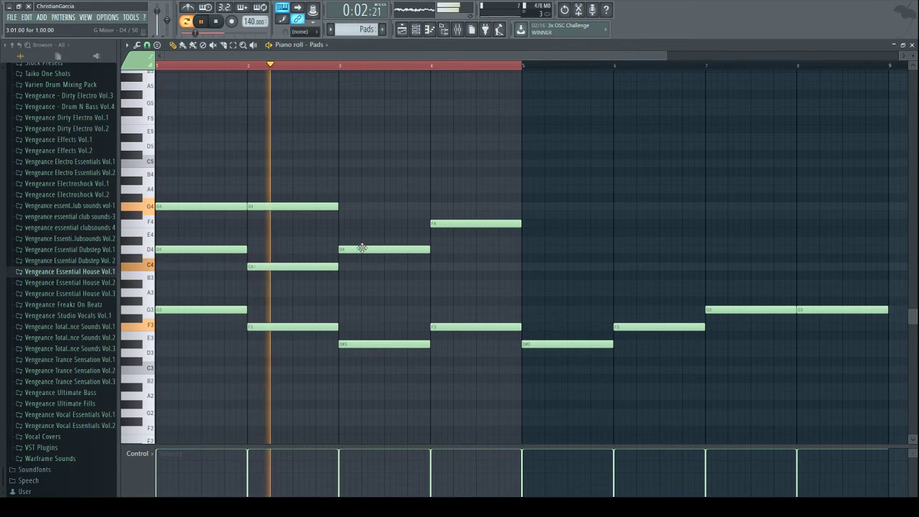
mouse_move(362, 248)
mouse_down()
mouse_move(362, 228)
mouse_move(360, 241)
mouse_up()
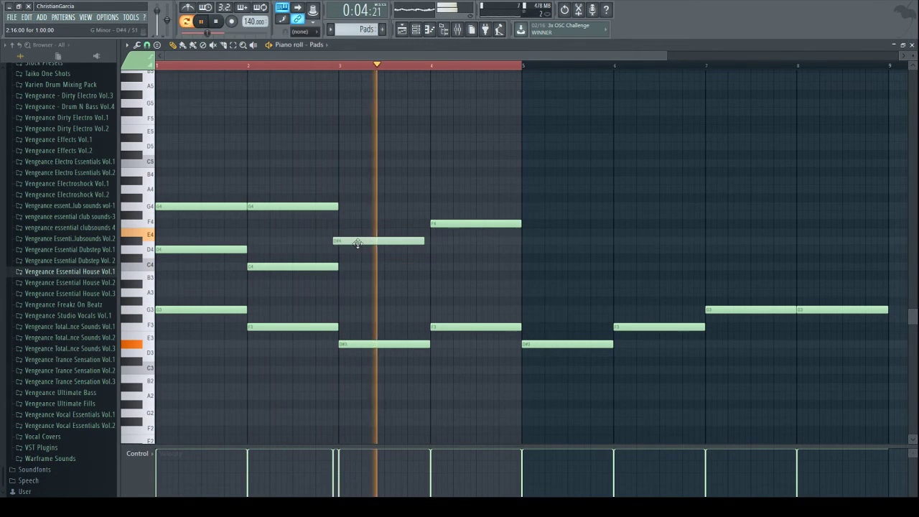
click(218, 21)
key(space)
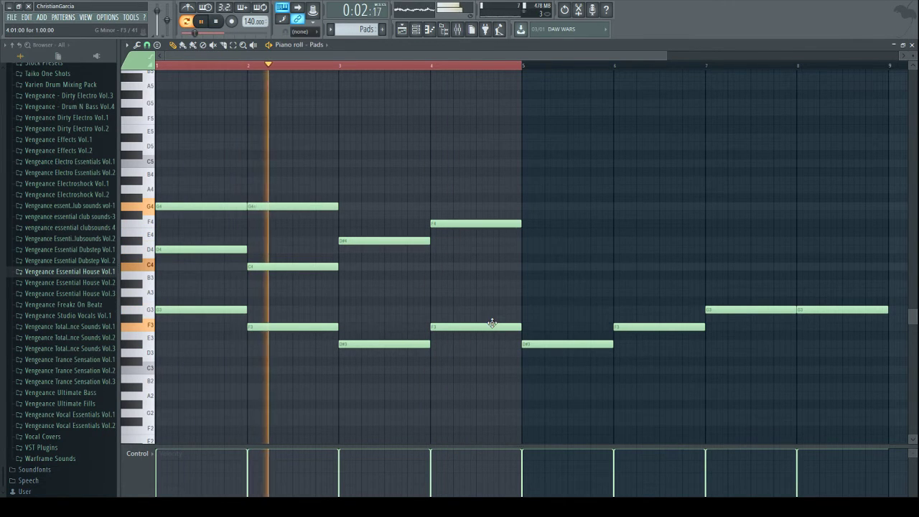
- Add one-bar middle notes A#3 in bar 3 and C4 in bar 4, replaying the loop between them
click(346, 284)
click(216, 22)
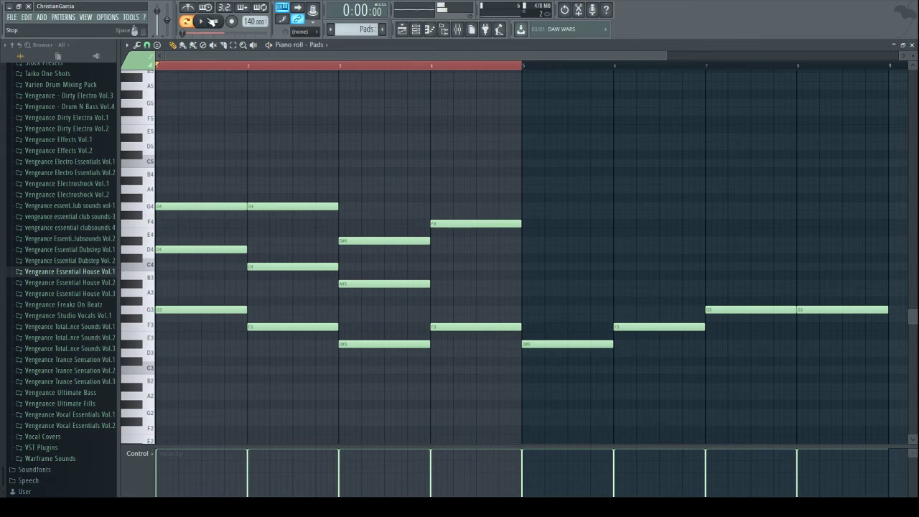
key(space)
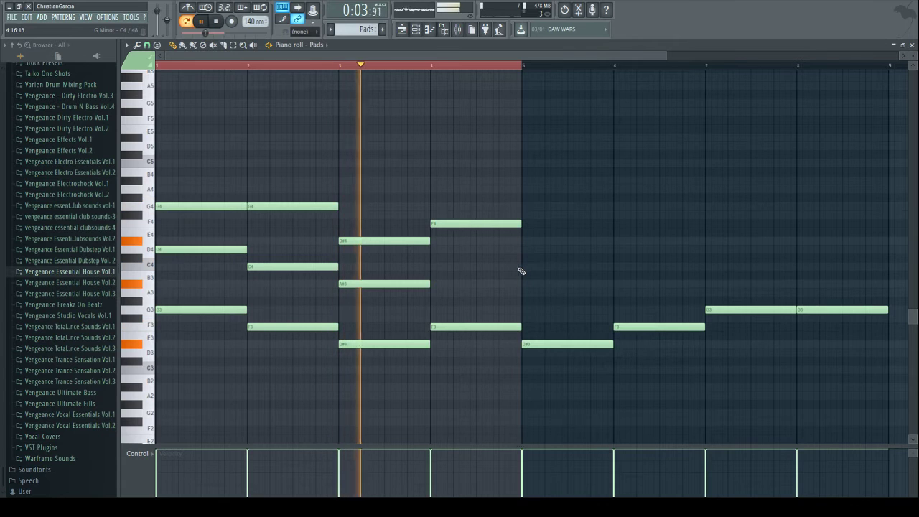
click(433, 267)
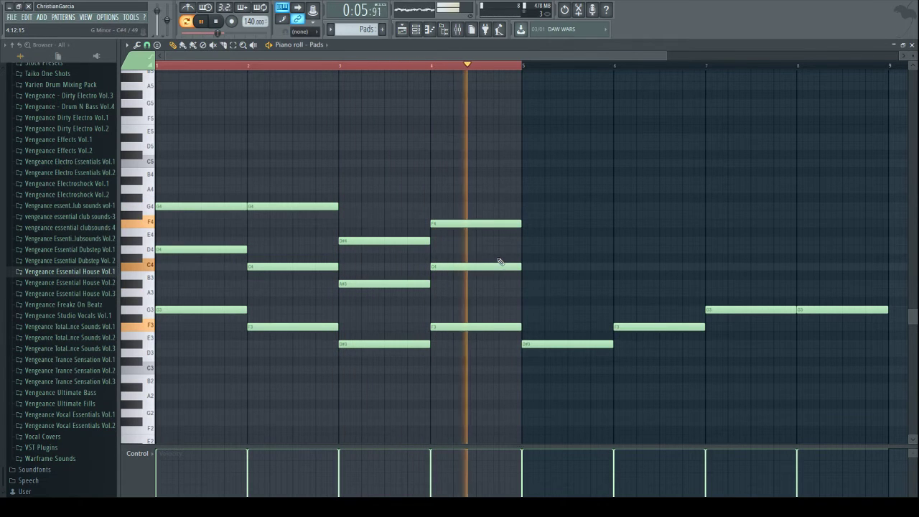
- Add one-bar A#3 and F4 notes in bar 5 and clear the four-bar loop selection to play the whole pattern
drag(665, 56, 916, 105)
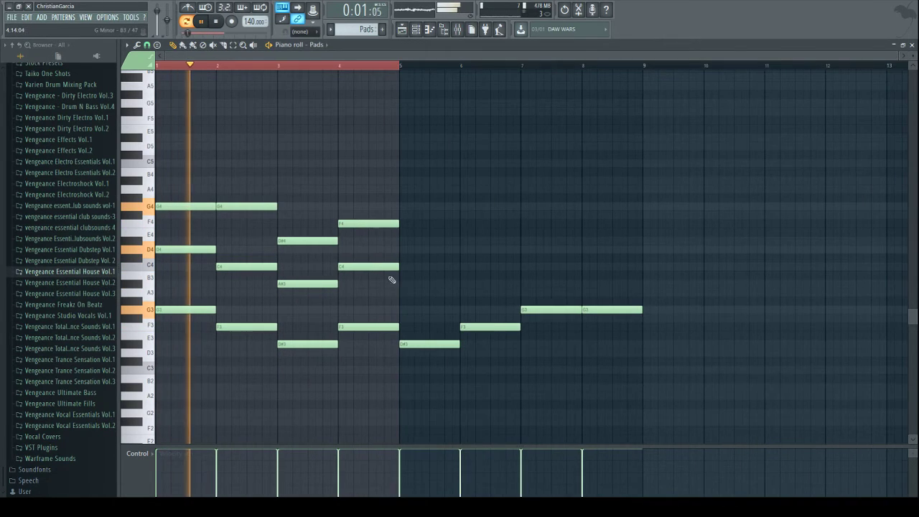
click(402, 283)
click(404, 224)
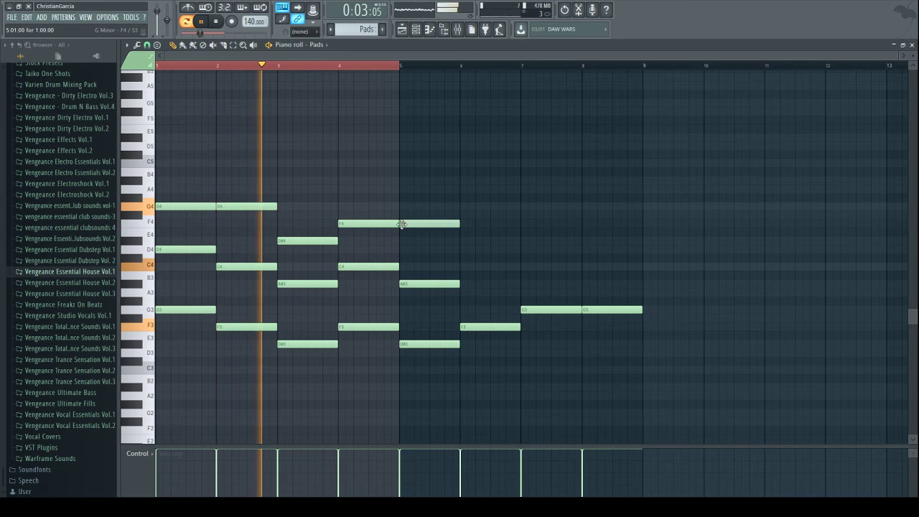
click(380, 67)
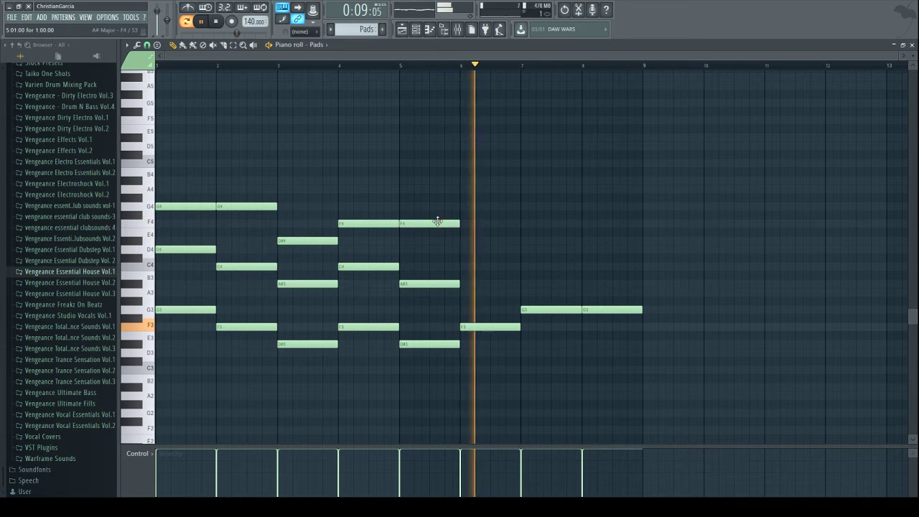
drag(439, 222, 438, 222)
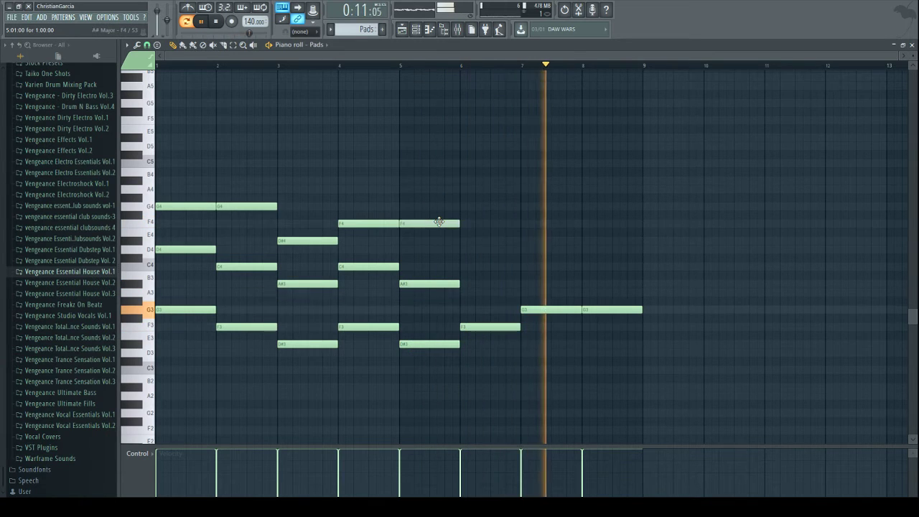
- Try chord notes D#4 and A#3 in bar 6, G4 and C4 in bar 7, and F4 and C4 in bar 8
click(461, 242)
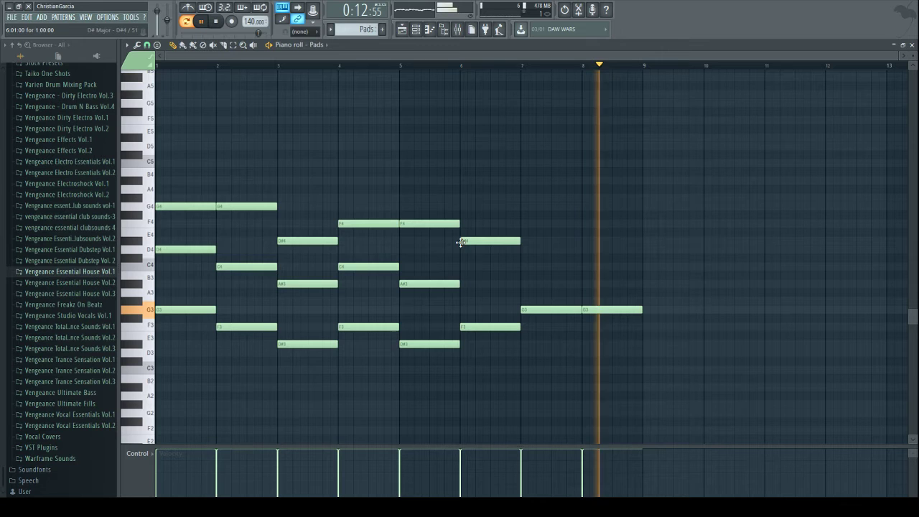
click(464, 284)
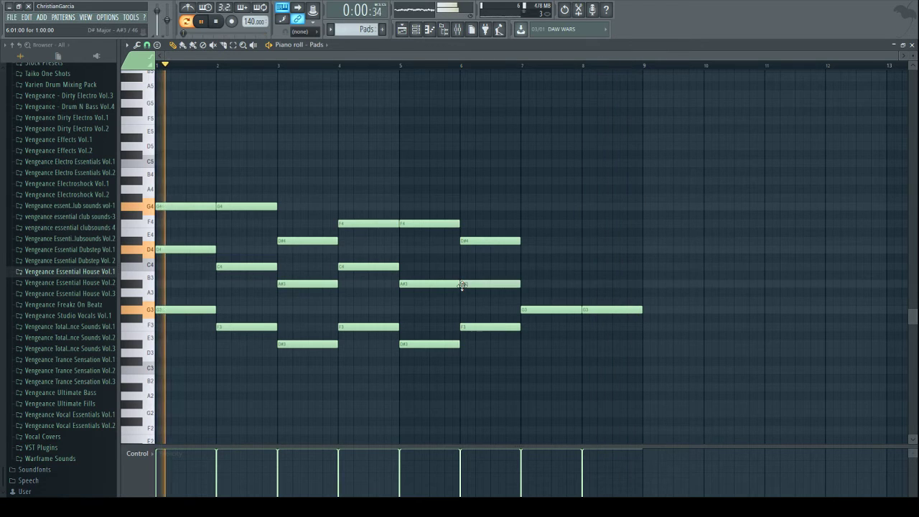
click(524, 224)
click(596, 209)
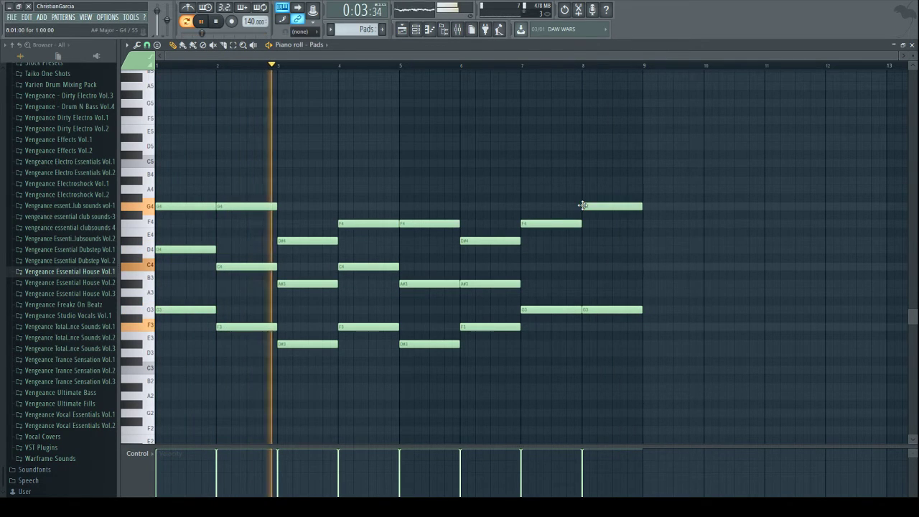
drag(554, 223, 587, 224)
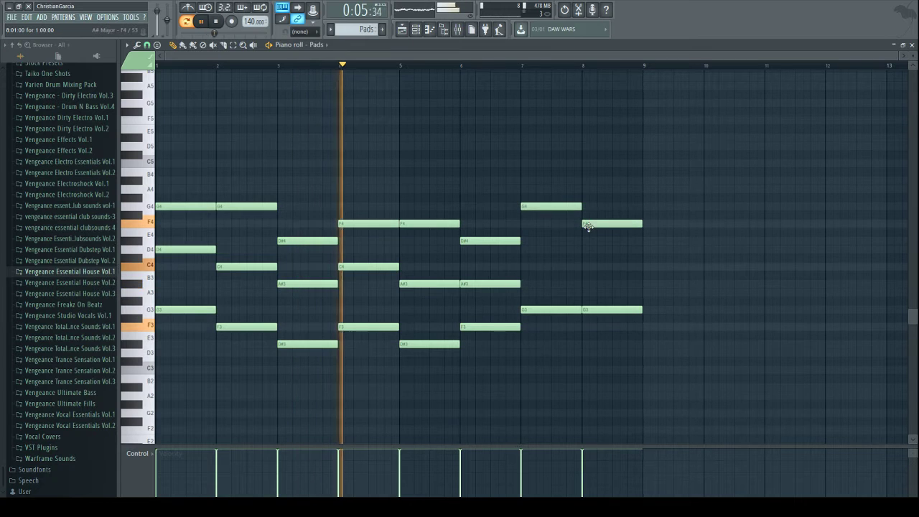
click(585, 266)
click(522, 267)
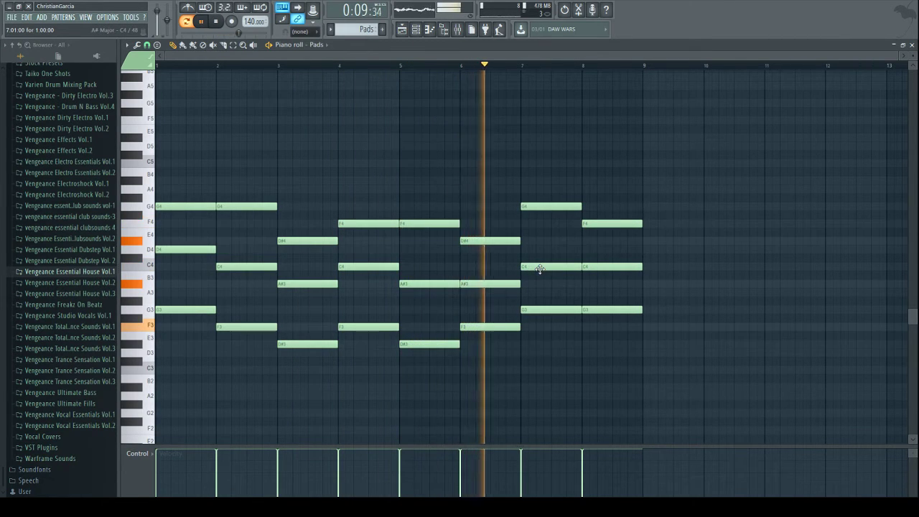
- Try C4 as bar 6's middle note, and delete all middle and upper notes from bars 6 to 8
drag(477, 284, 479, 265)
right_click(484, 267)
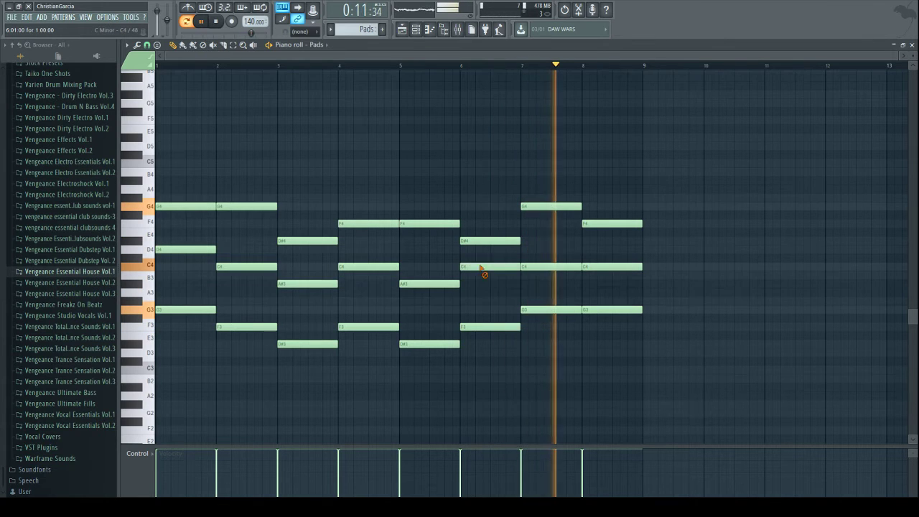
right_click(600, 266)
right_click(493, 239)
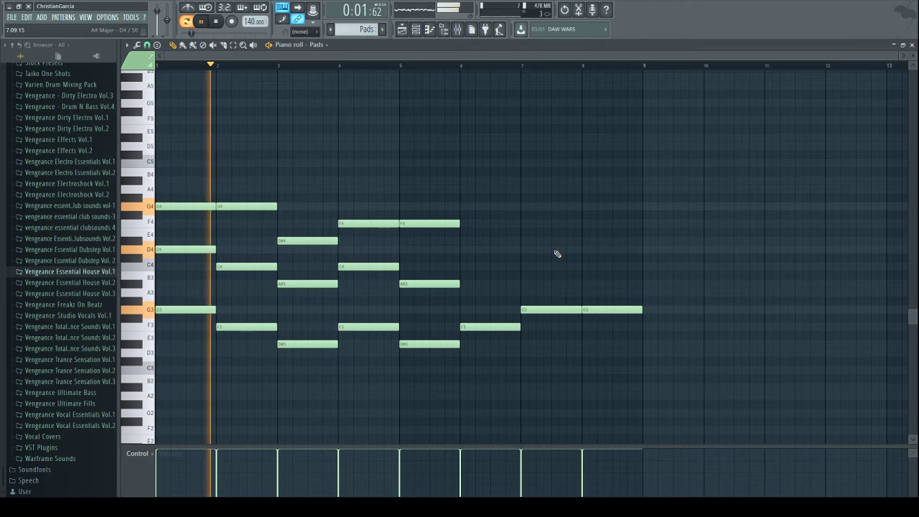
- Lower bar 5's upper note to D#4 and add one-bar C4 and F4 notes in bar 6
drag(425, 224, 426, 241)
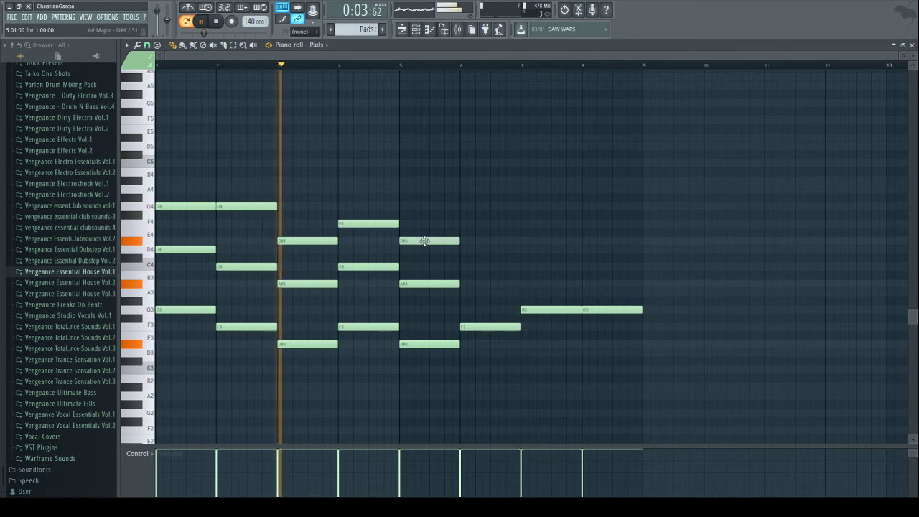
click(462, 266)
click(460, 225)
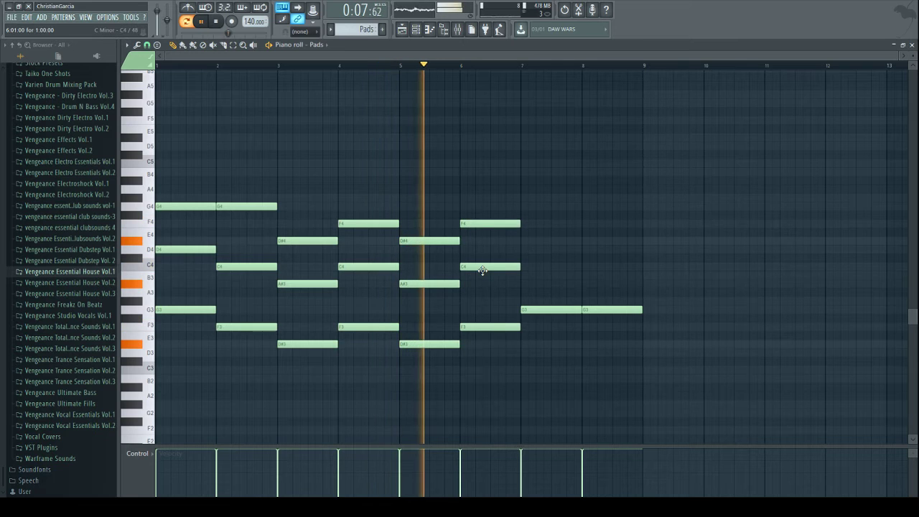
- Complete the Pads chords by adding G4 and C4 in bar 7 and D4 and G4 in bar 8, auditioning the result
click(529, 207)
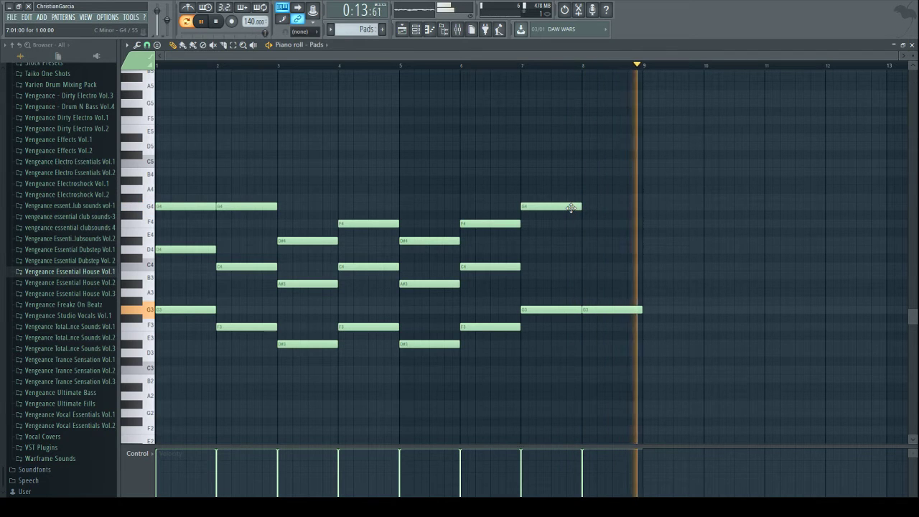
click(519, 283)
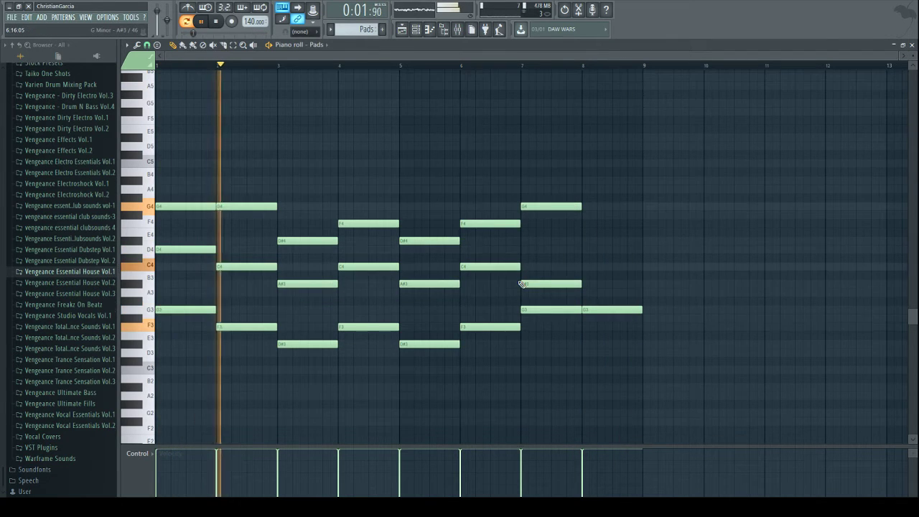
drag(525, 283, 539, 264)
click(571, 250)
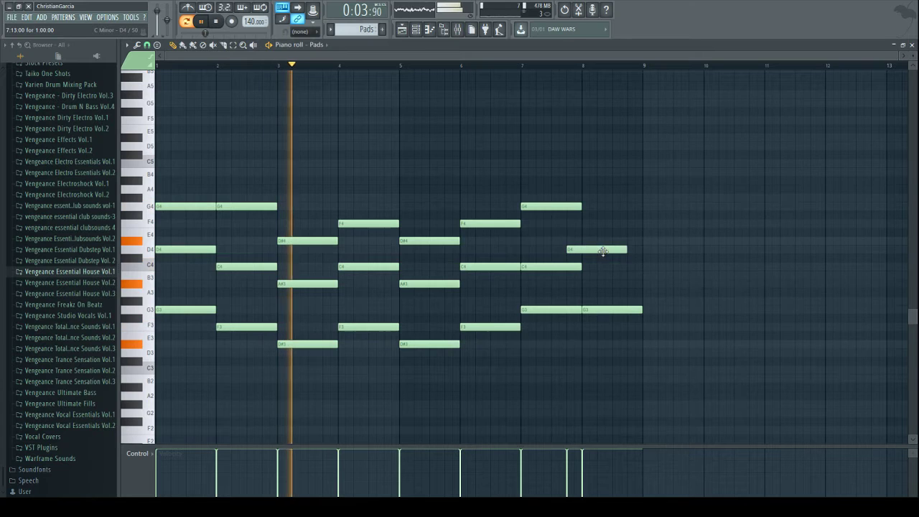
drag(609, 251, 623, 250)
click(584, 207)
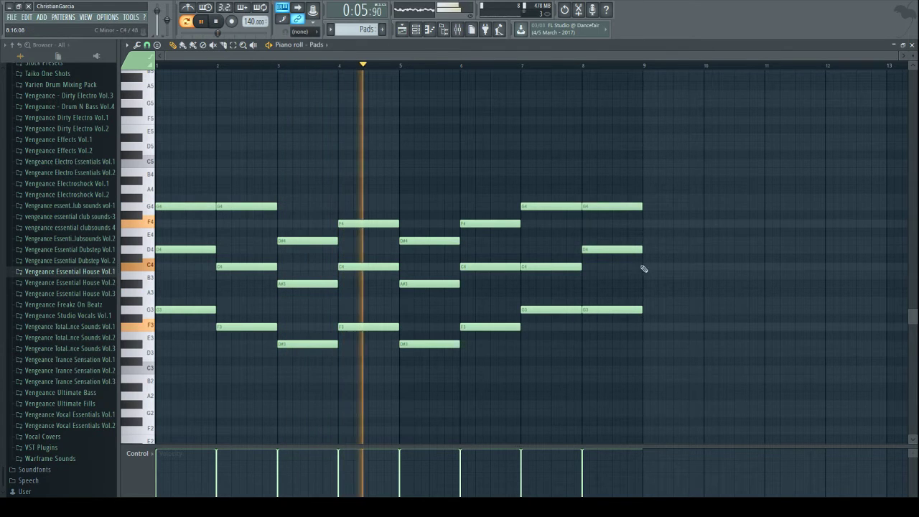
mouse_move(558, 207)
mouse_down()
mouse_move(554, 177)
mouse_move(554, 207)
mouse_up()
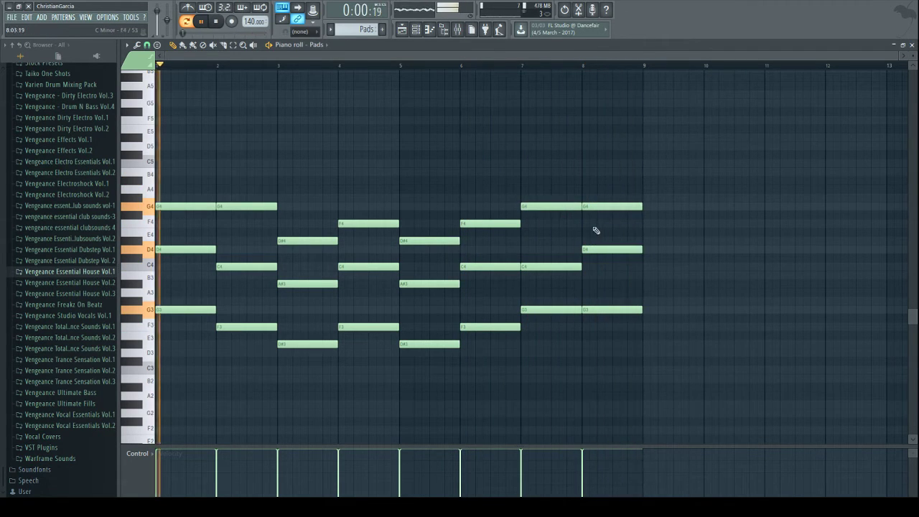
click(519, 69)
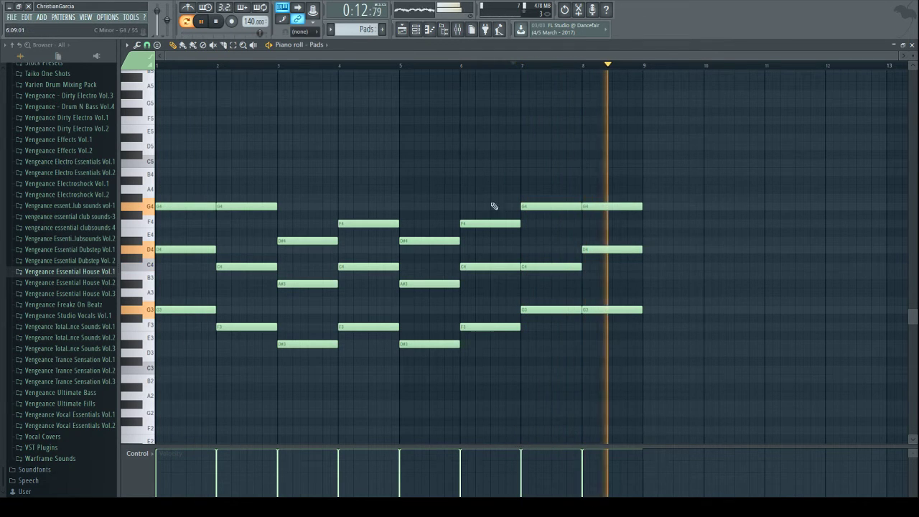
- Add Fruity parametric EQ 2 to the Pads mixer track and cut the lows, with band 1 at about 153 Hz and -18 dB and band 2 lowered
key(F5)
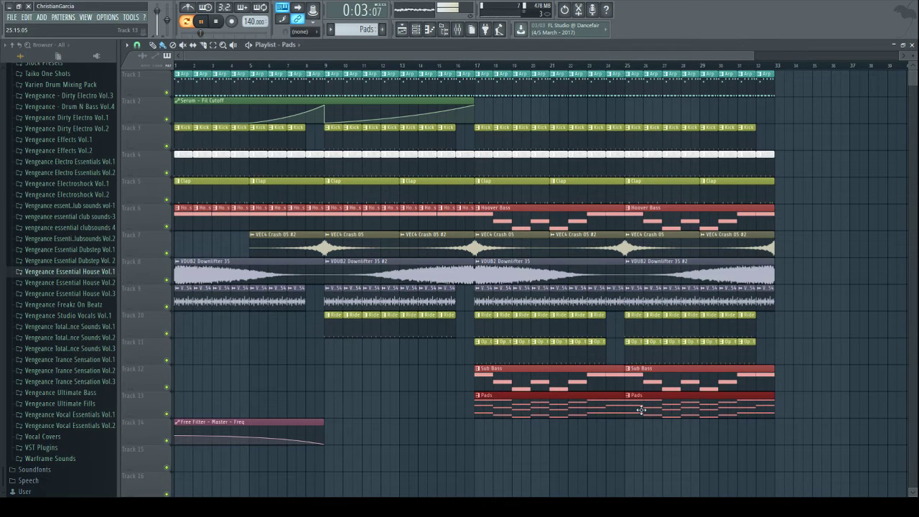
click(642, 409)
click(460, 30)
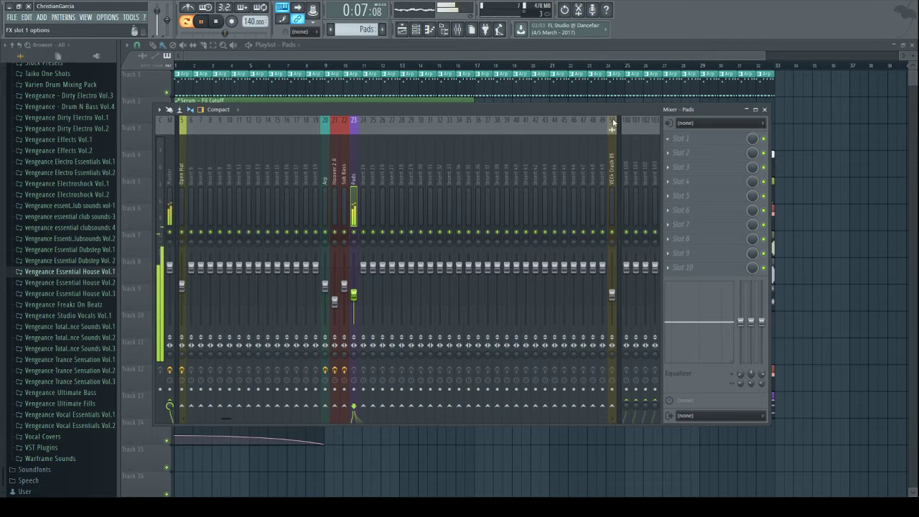
click(636, 81)
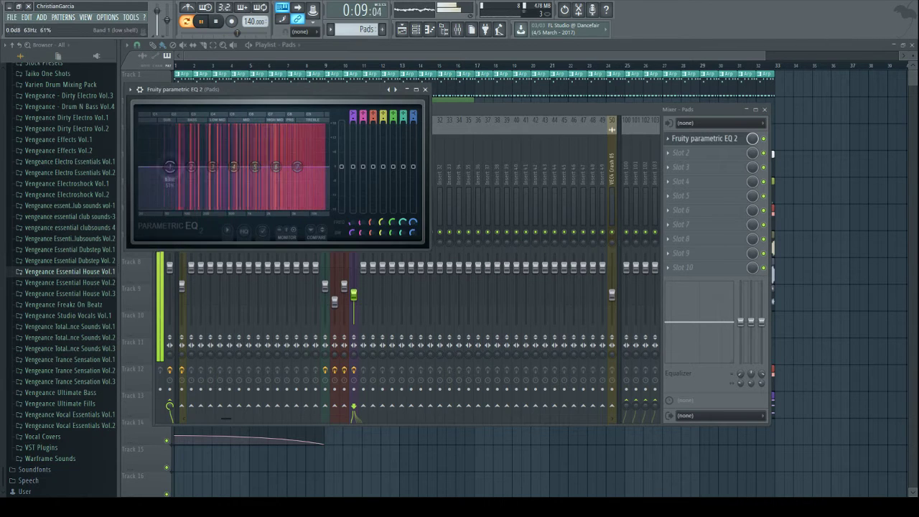
drag(170, 167, 224, 211)
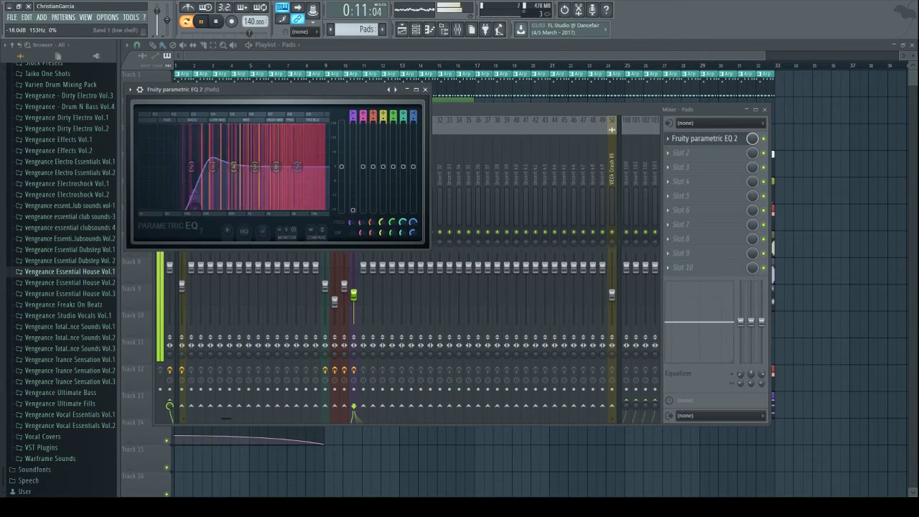
drag(213, 167, 183, 187)
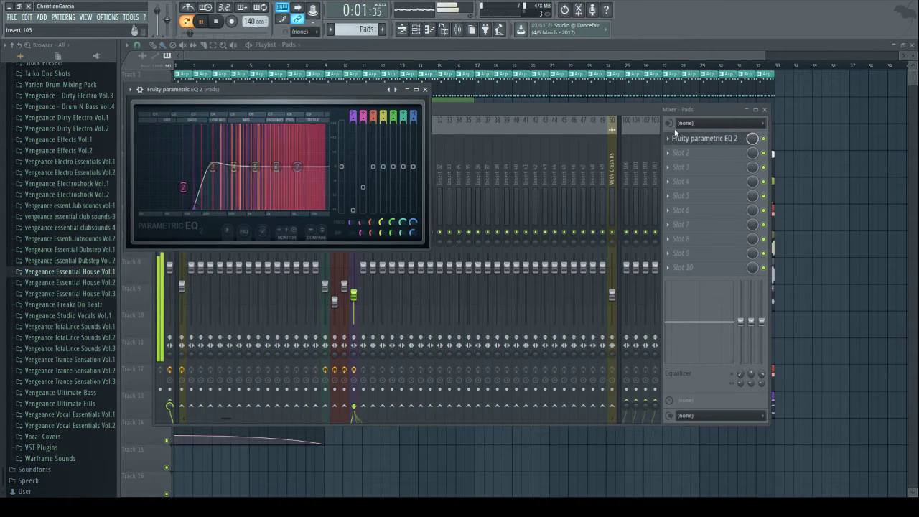
- Move the Pads EQ down to effect slot 8 and load Fruity Stereo Enhancer in slot 1
click(670, 141)
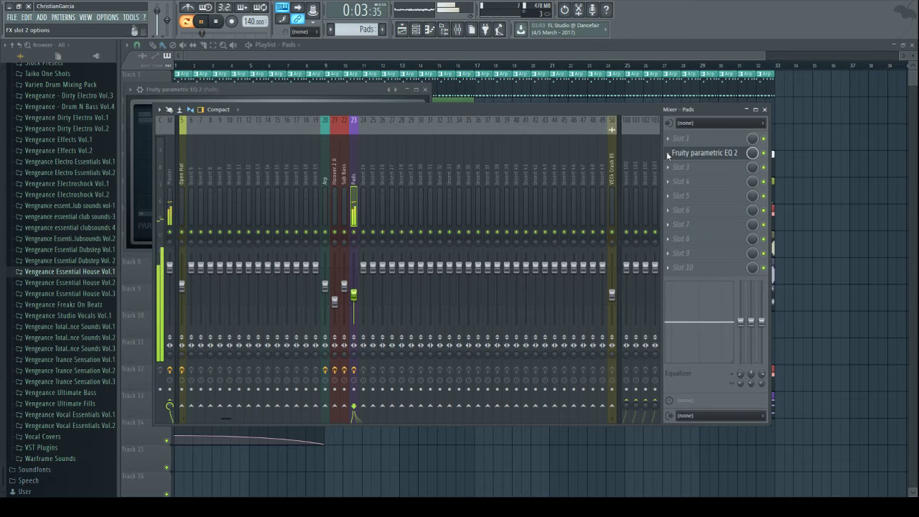
drag(675, 153, 673, 167)
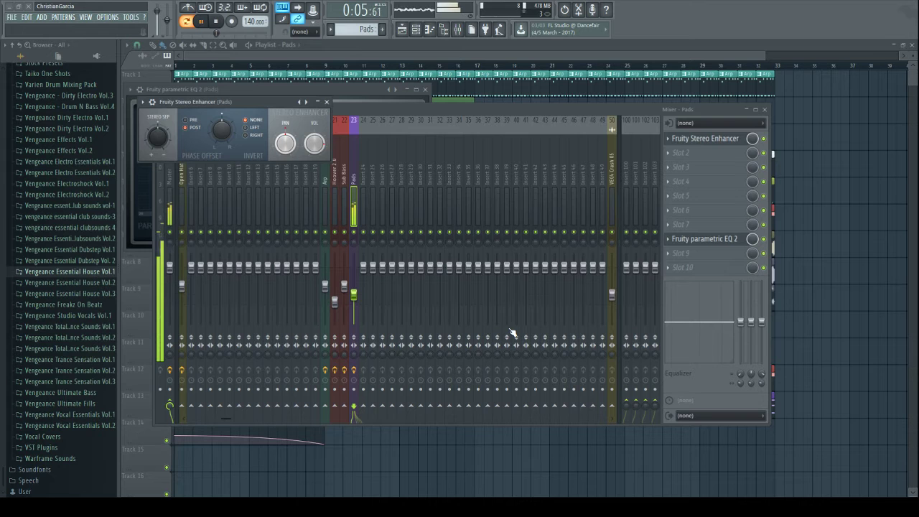
right_click(851, 357)
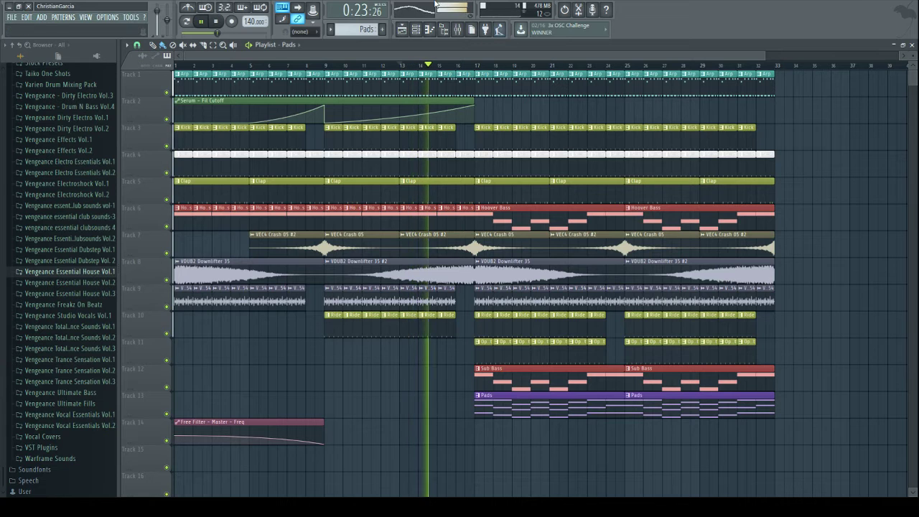
- Review the Pads EQ curve during song playback and slightly lower the Pads mixer volume
click(458, 30)
click(692, 240)
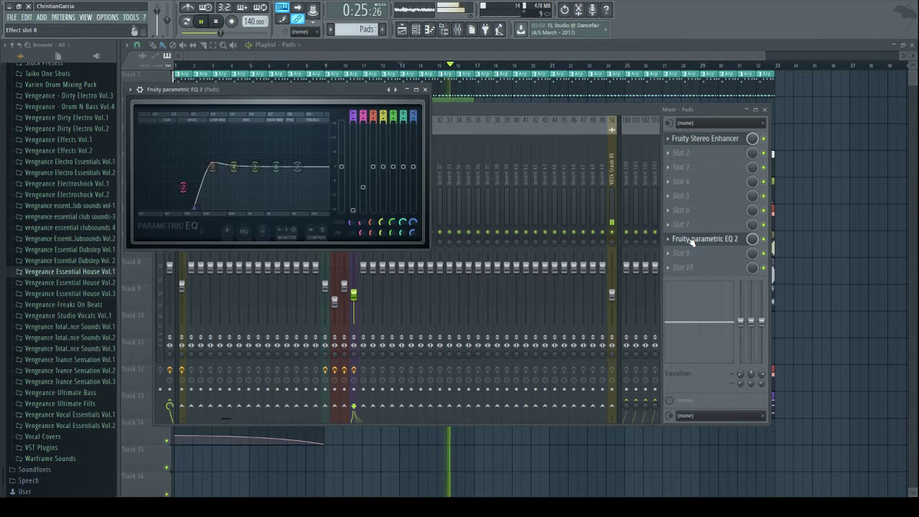
click(445, 55)
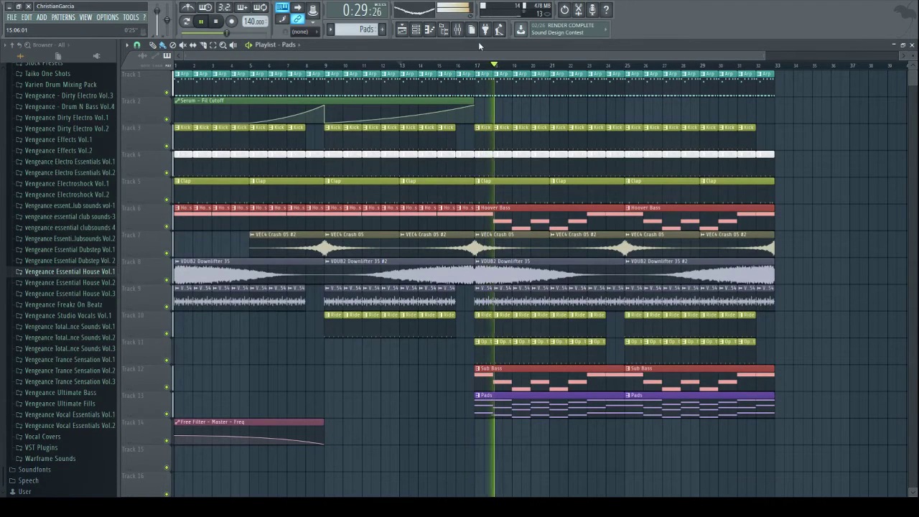
click(464, 31)
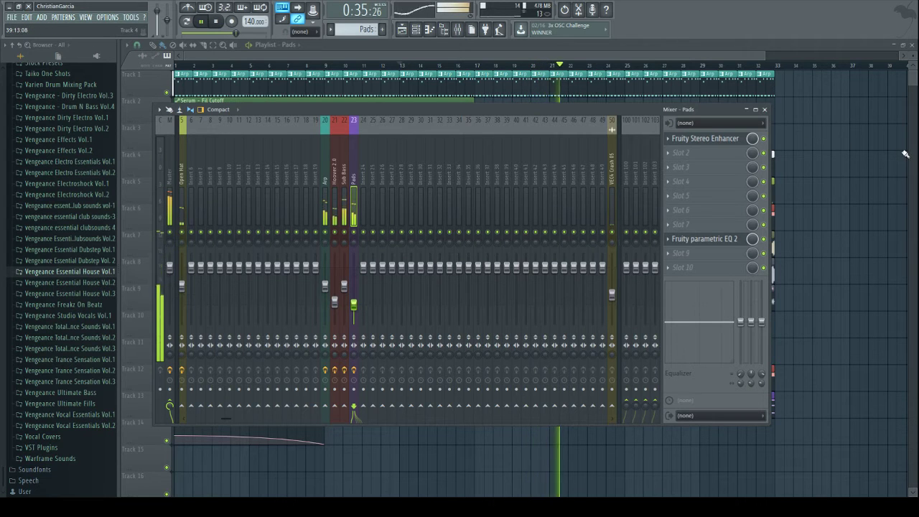
key(F9)
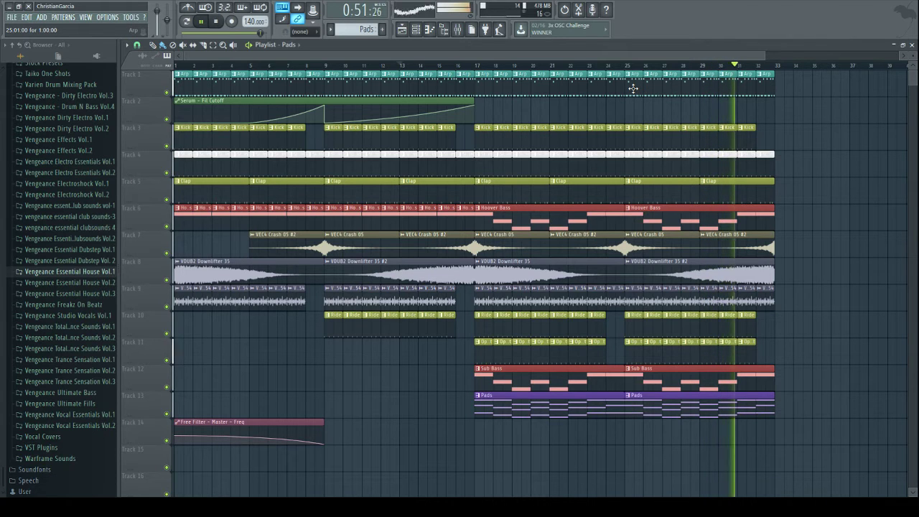
- Lower the Sub Bass mixer volume to about -18 dB and collapse the open browser folders
click(458, 31)
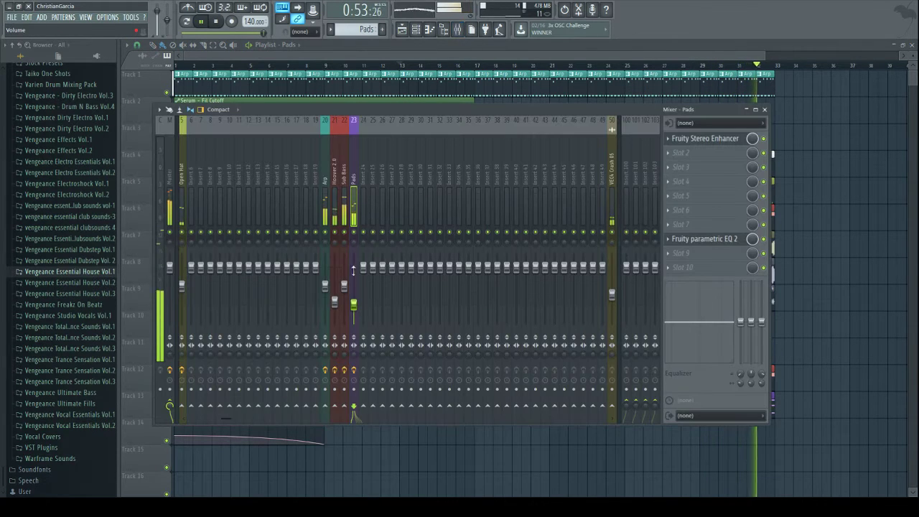
drag(344, 285, 344, 301)
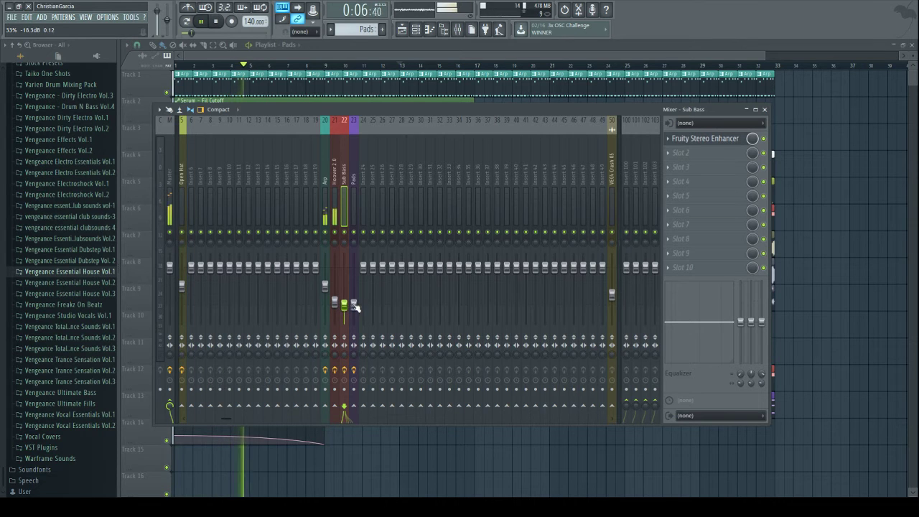
click(93, 481)
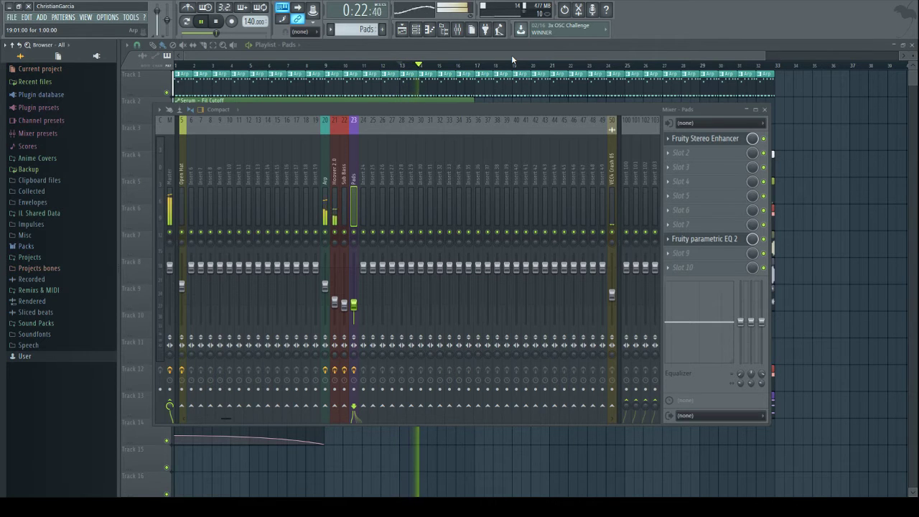
key(F9)
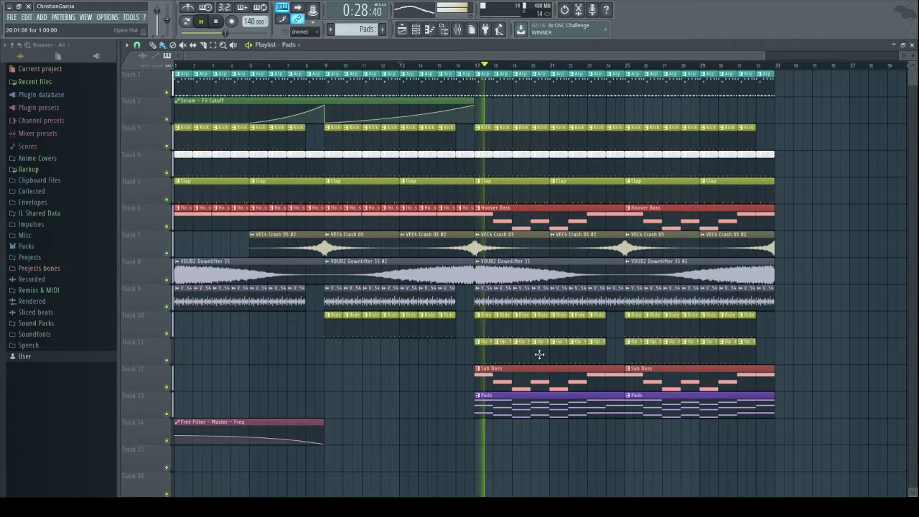
- Fill bars 9 to 16 of Track 13 with one-bar Pads clips and move the Free Filter - Master - Freq automation clip to Track 15
drag(334, 406, 163, 403)
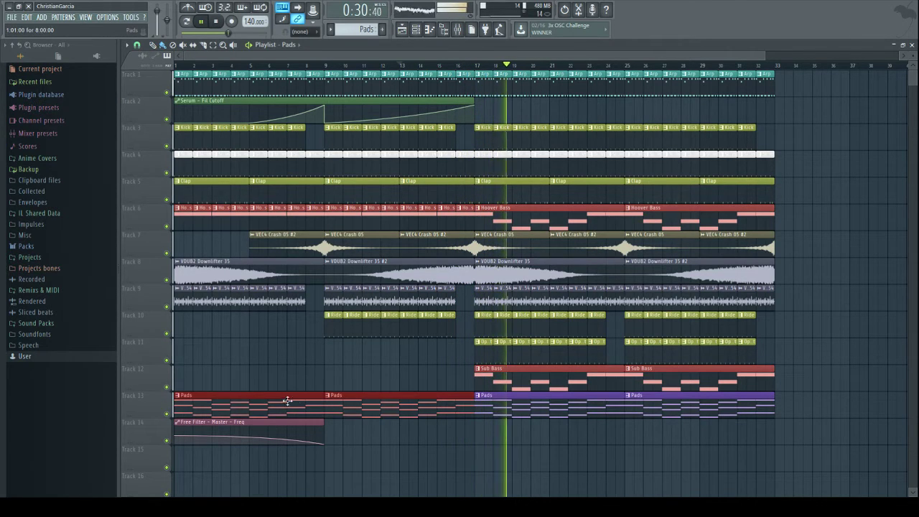
ctrl+click(318, 383)
mouse_move(322, 396)
mouse_down()
mouse_move(195, 396)
mouse_move(390, 414)
mouse_move(337, 412)
mouse_move(493, 414)
mouse_up()
right_click(331, 413)
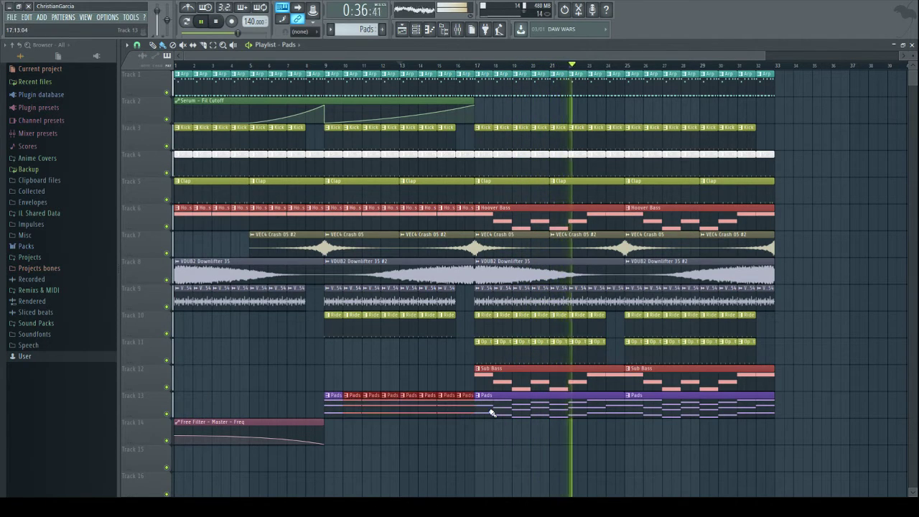
drag(311, 421, 297, 451)
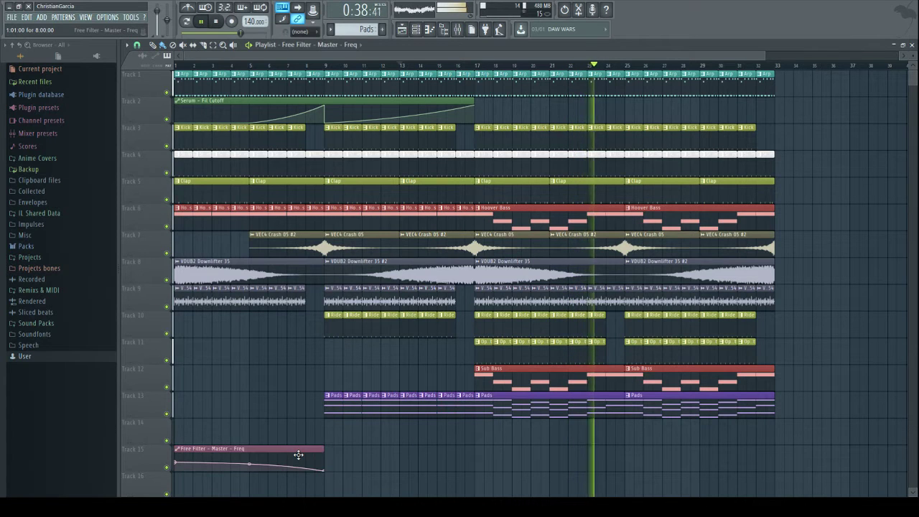
scroll(464, 437, down, 1)
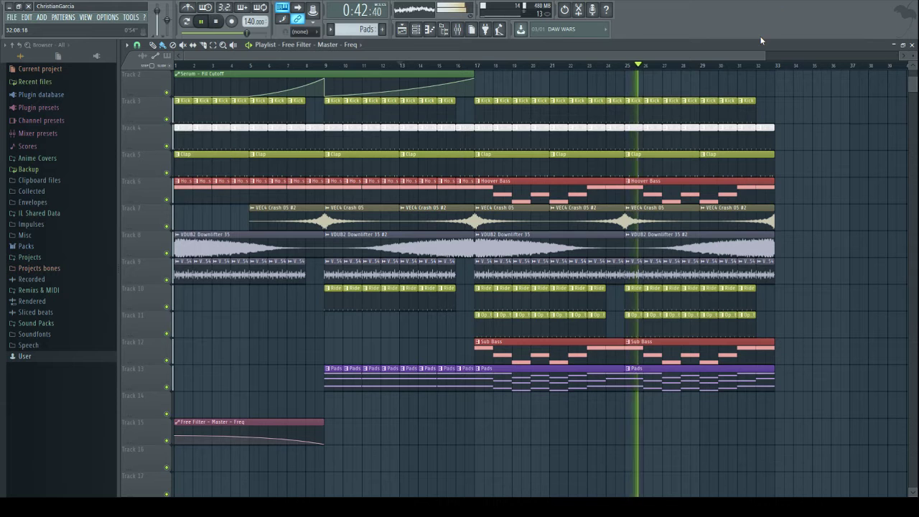
- Clone the Pads channel, stop playback and load reFX Nexus as the copy's instrument
click(429, 28)
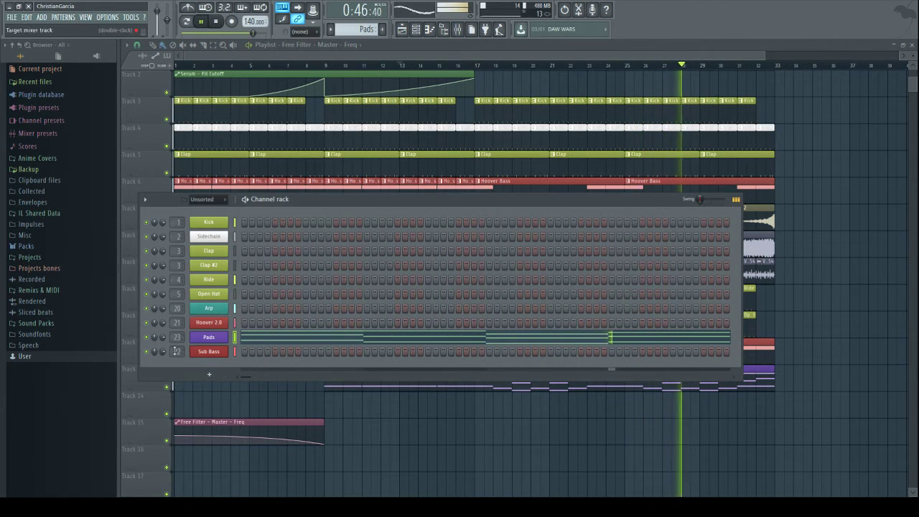
right_click(203, 341)
click(260, 413)
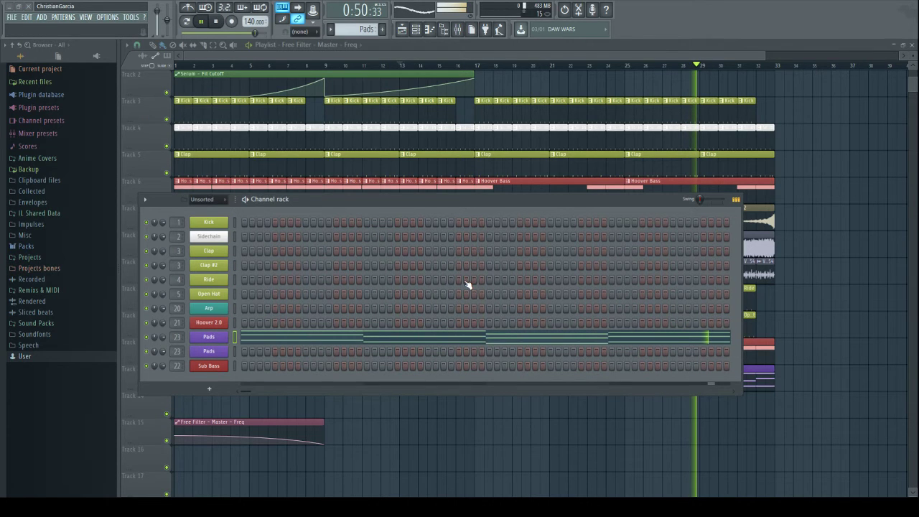
key(space)
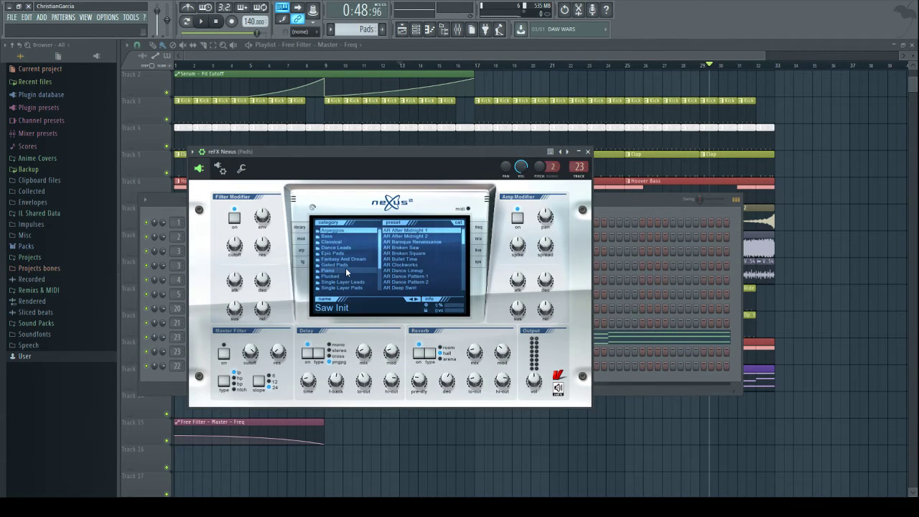
- Load the Epic Pads preset PD Borellian Afterglow in Nexus and rename the channel Pad Layer
click(345, 248)
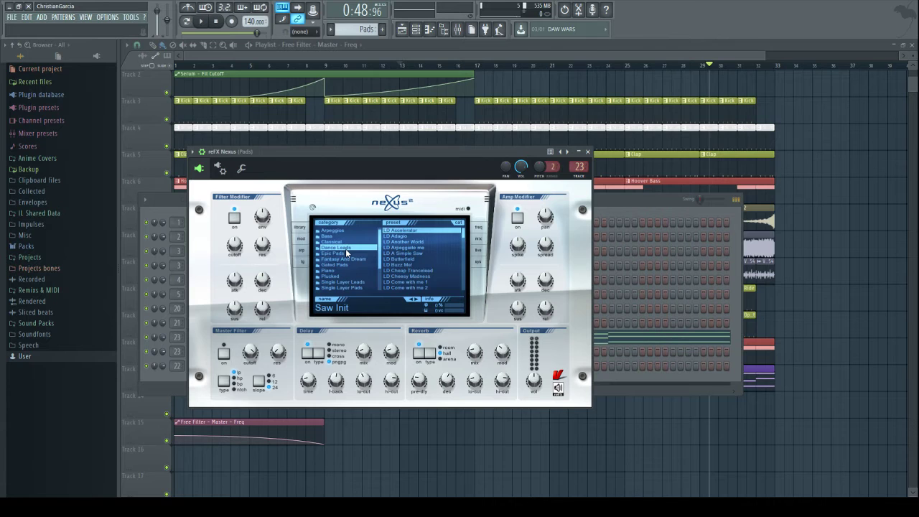
click(334, 253)
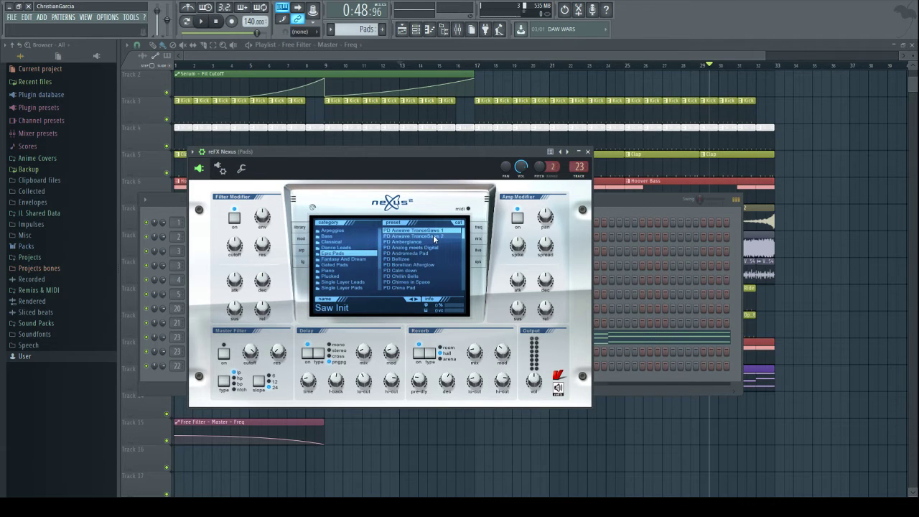
click(414, 266)
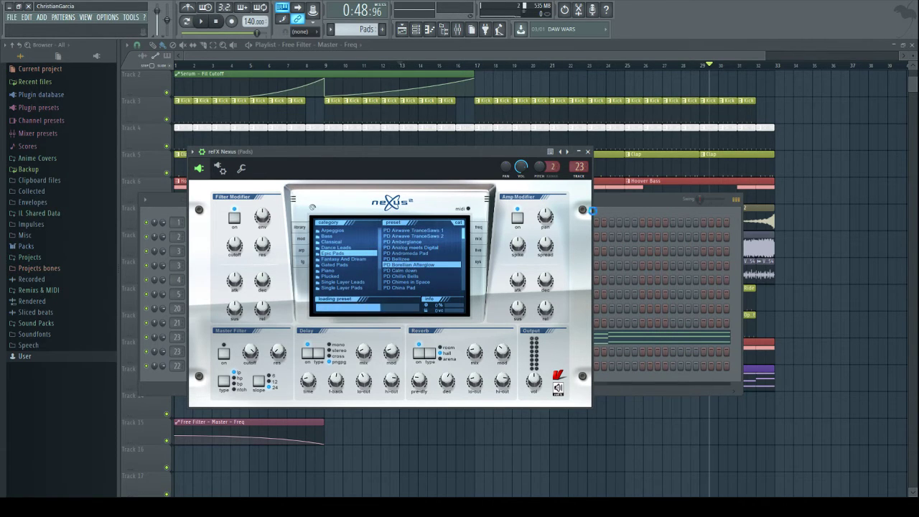
click(611, 207)
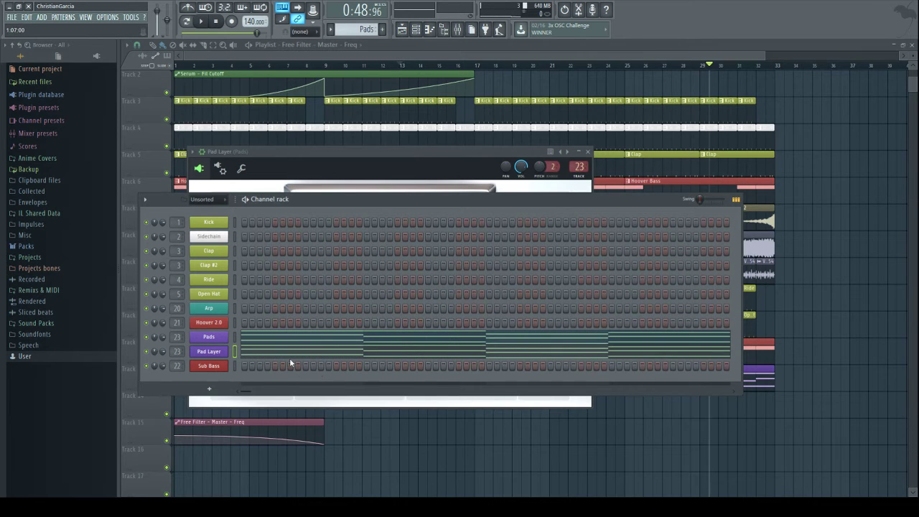
- Transpose all the Pad Layer chord notes up one octave
click(289, 355)
drag(705, 98, 155, 375)
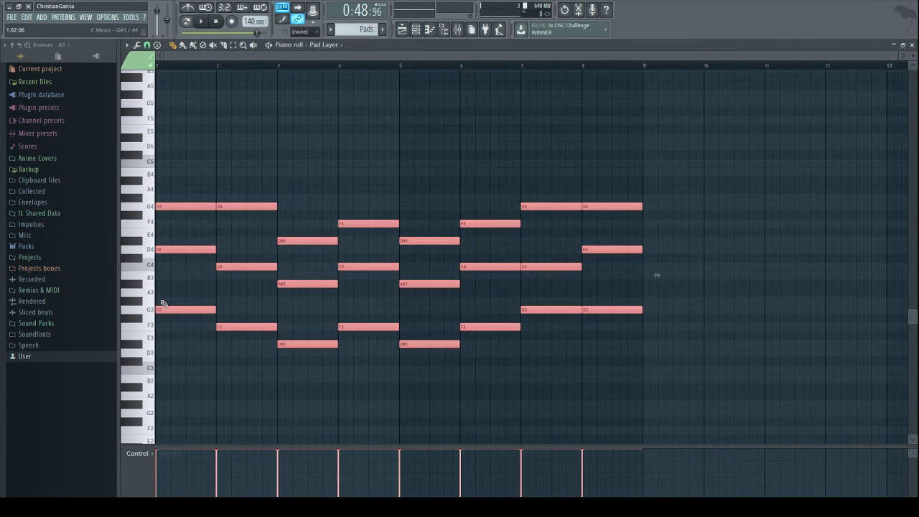
drag(164, 309, 140, 204)
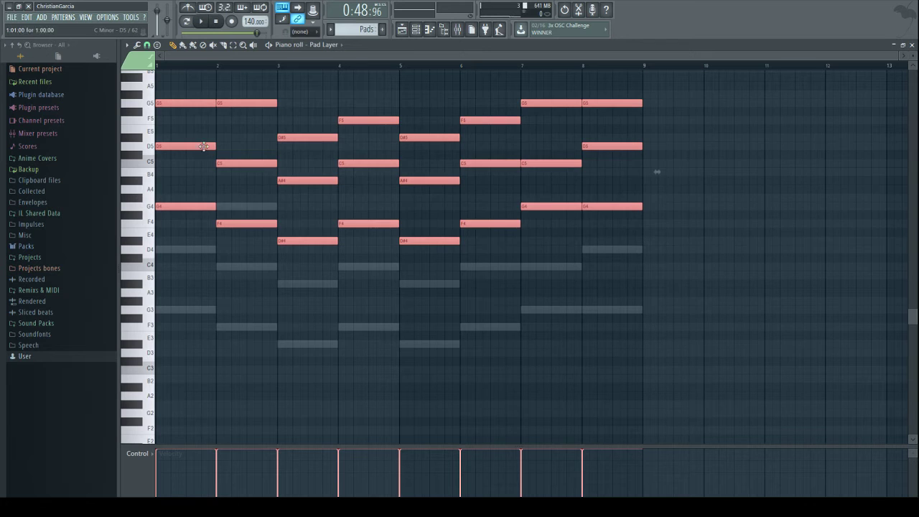
- Play the Pads pattern and transpose all the Pad Layer chord notes up another octave
click(197, 22)
click(193, 22)
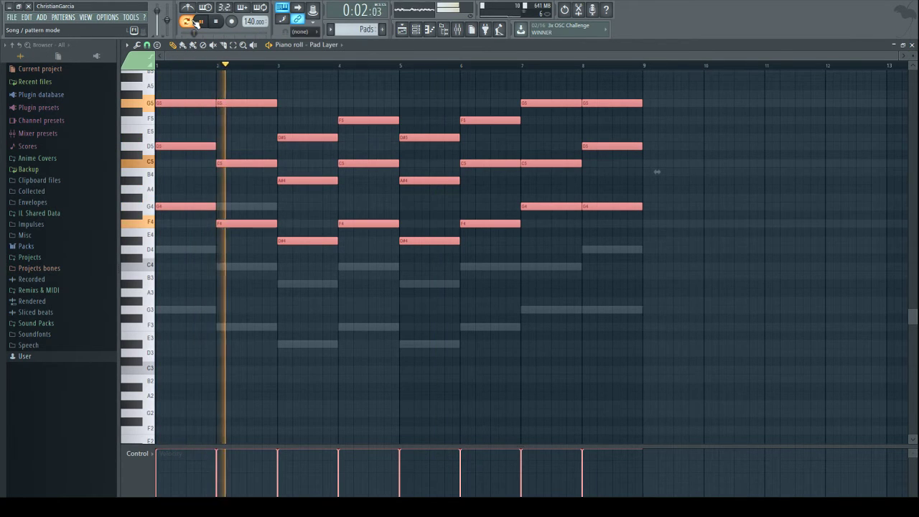
click(457, 29)
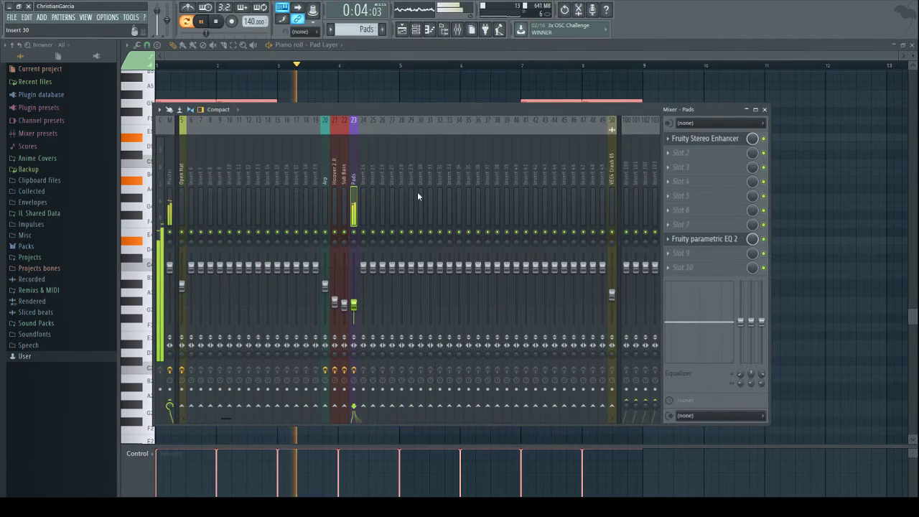
click(415, 29)
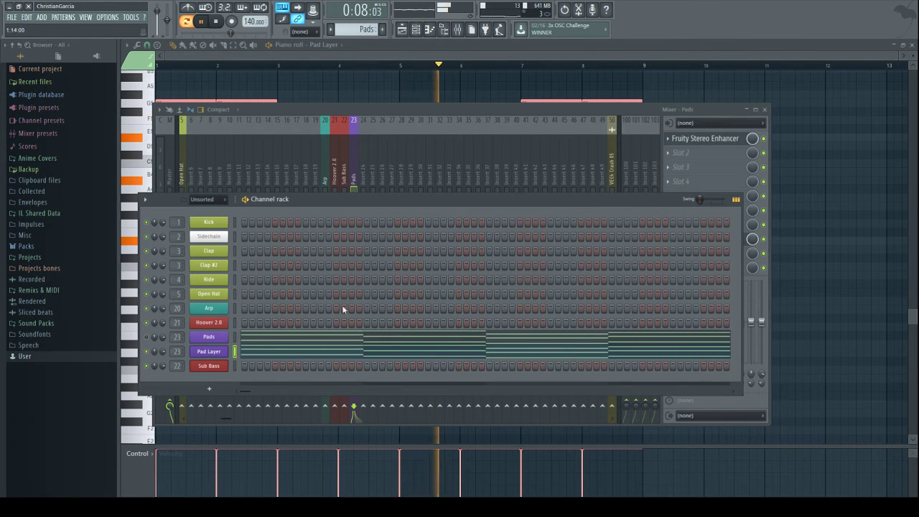
click(451, 55)
drag(168, 207, 146, 101)
scroll(246, 246, up, 3)
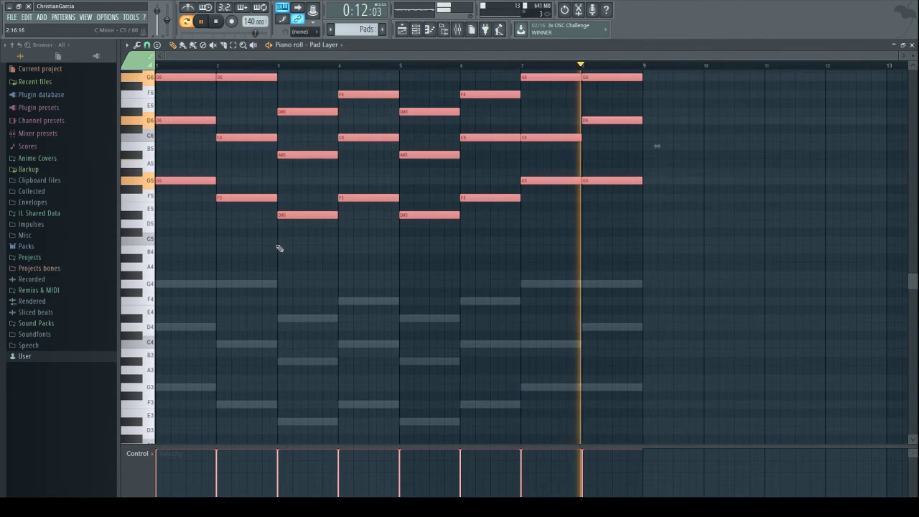
- Route the Pad Layer channel to mixer insert 24, named and coloured to match, and lower that track's fader
click(457, 31)
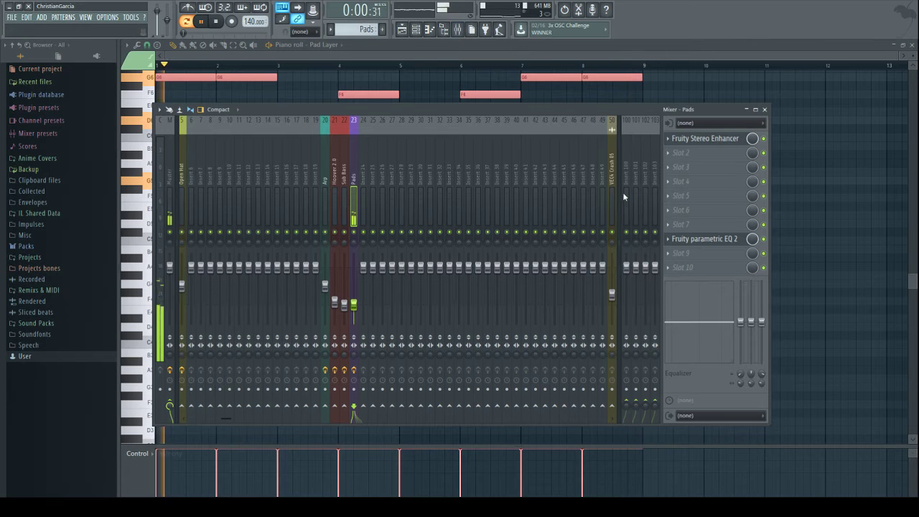
click(415, 32)
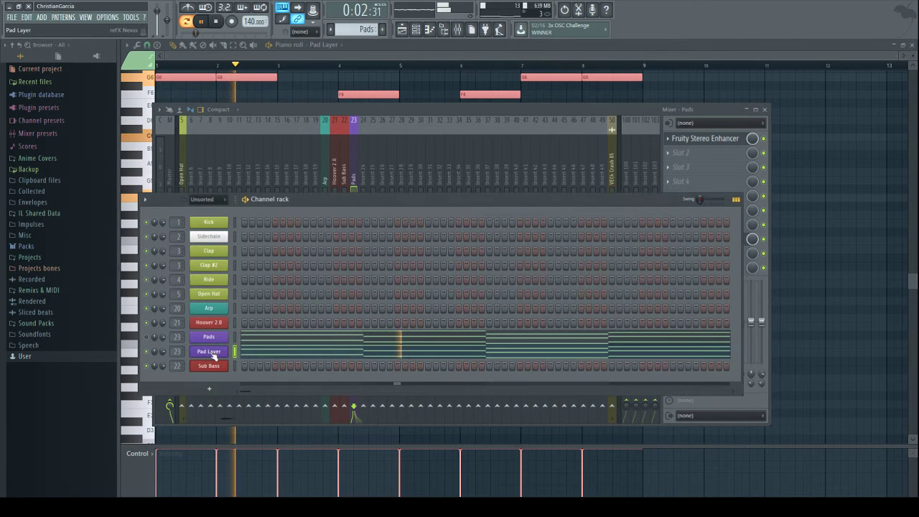
click(364, 180)
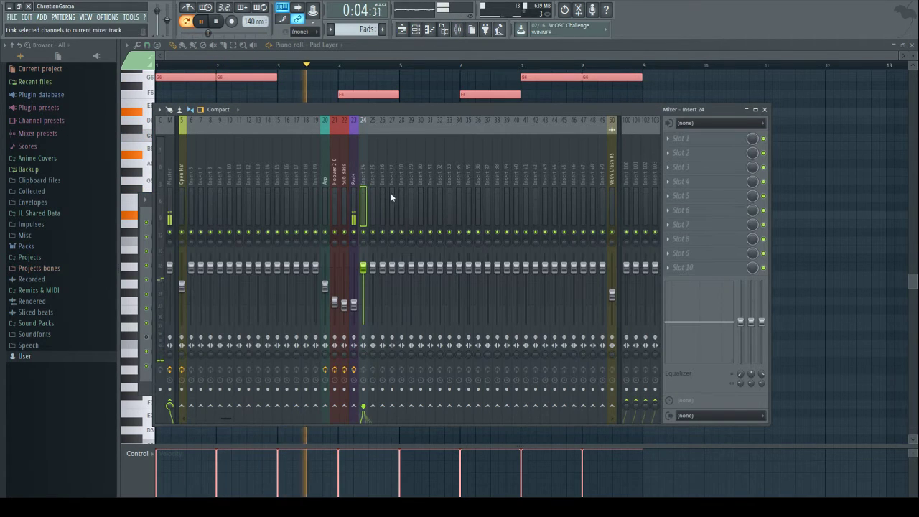
drag(363, 267, 363, 294)
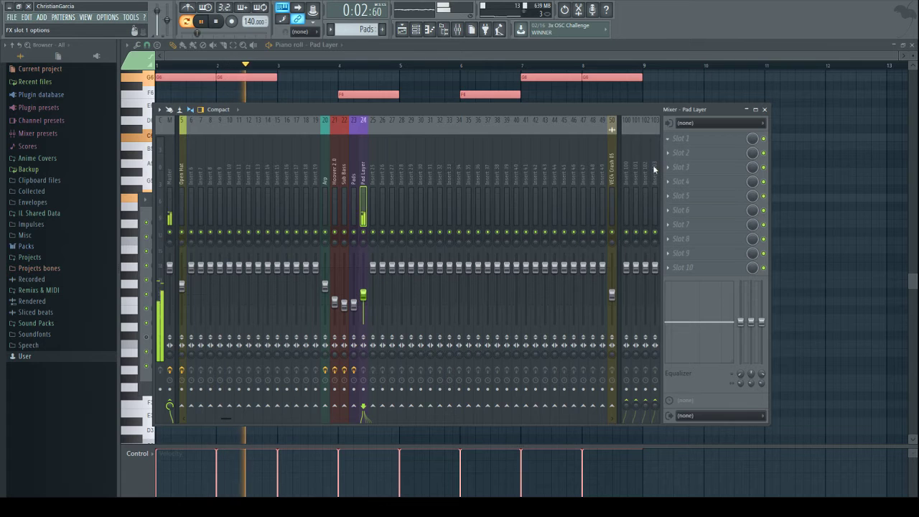
- Add Fruity Stereo Enhancer in slot 1 and Fruity parametric EQ 2 in slot 9 of Pad Layer, cutting the lows with band 1
click(634, 179)
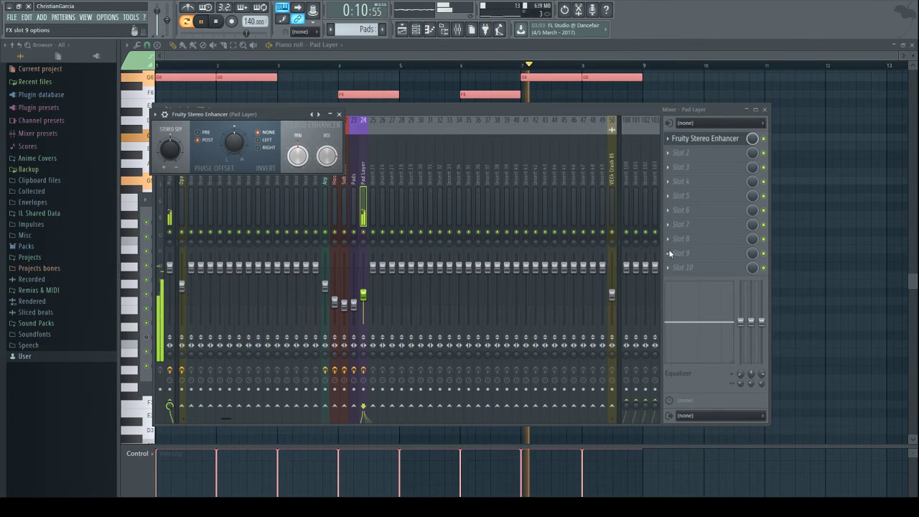
key(Escape)
click(653, 70)
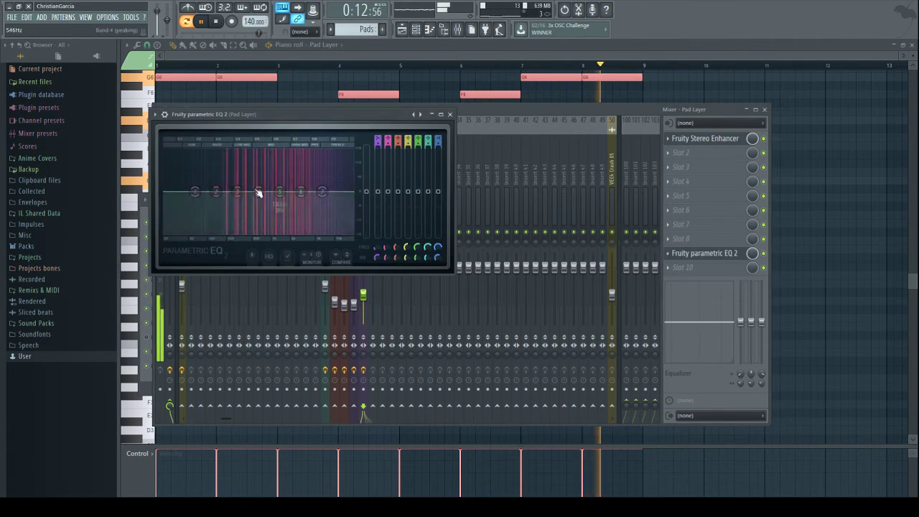
drag(195, 192, 221, 234)
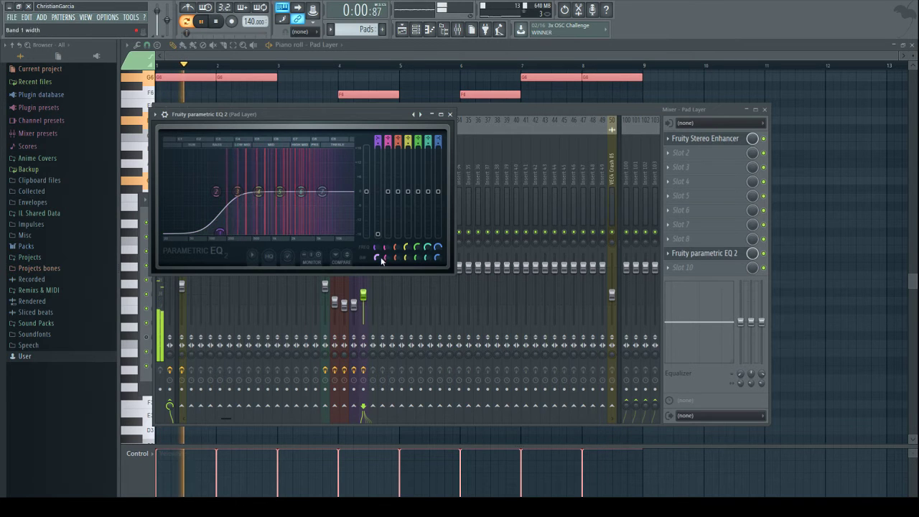
drag(379, 258, 379, 273)
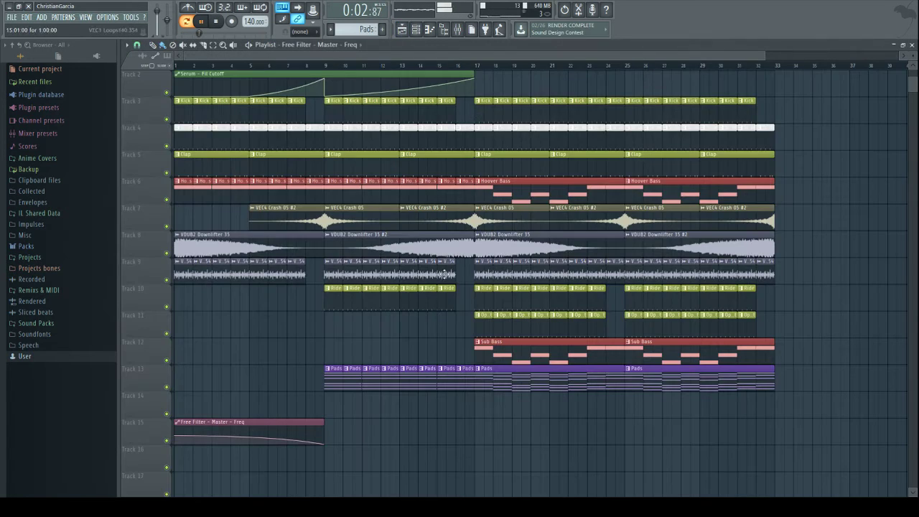
- Play the song arrangement from bar 9 and unmute the Pads channel
click(322, 67)
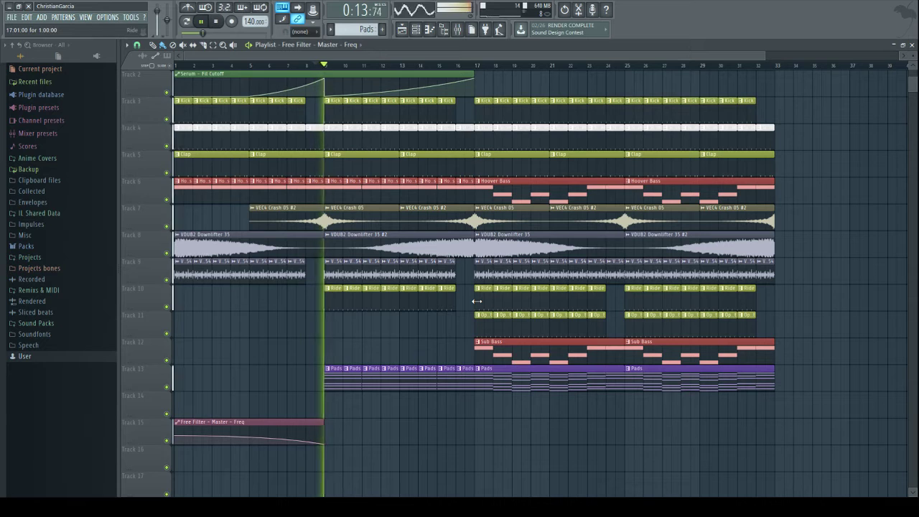
key(F9)
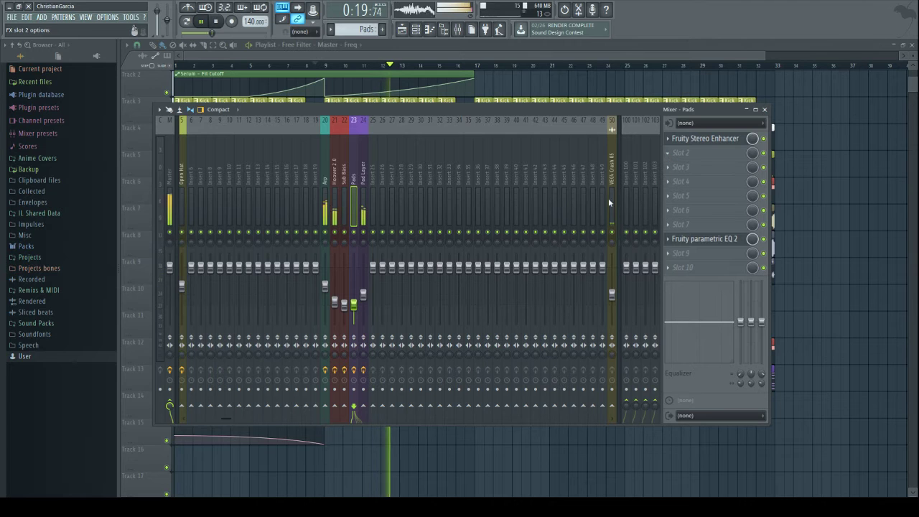
click(423, 29)
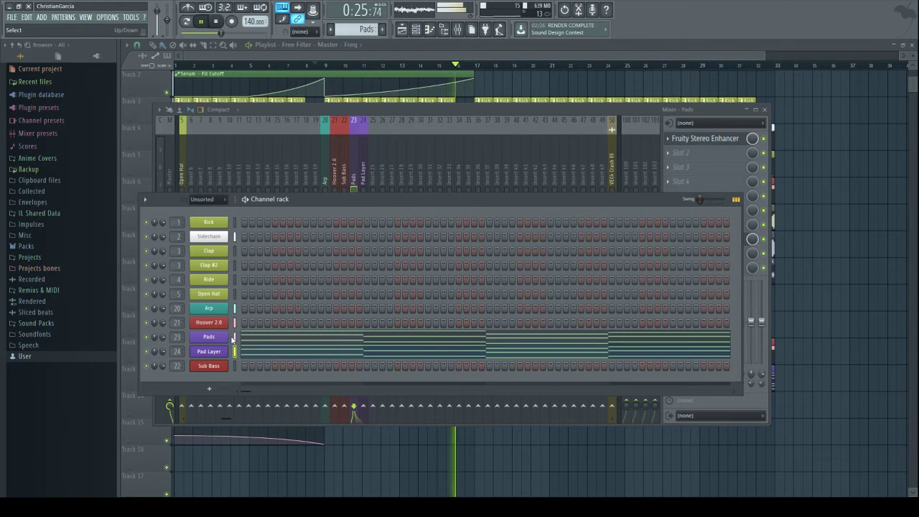
click(635, 111)
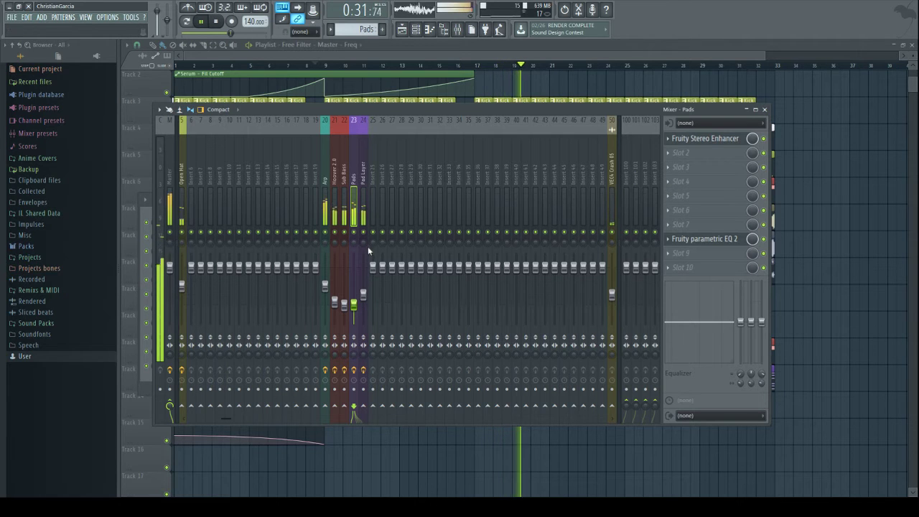
- Lower the Arp mixer track's fader to -10.0 dB
drag(225, 419, 175, 420)
click(365, 288)
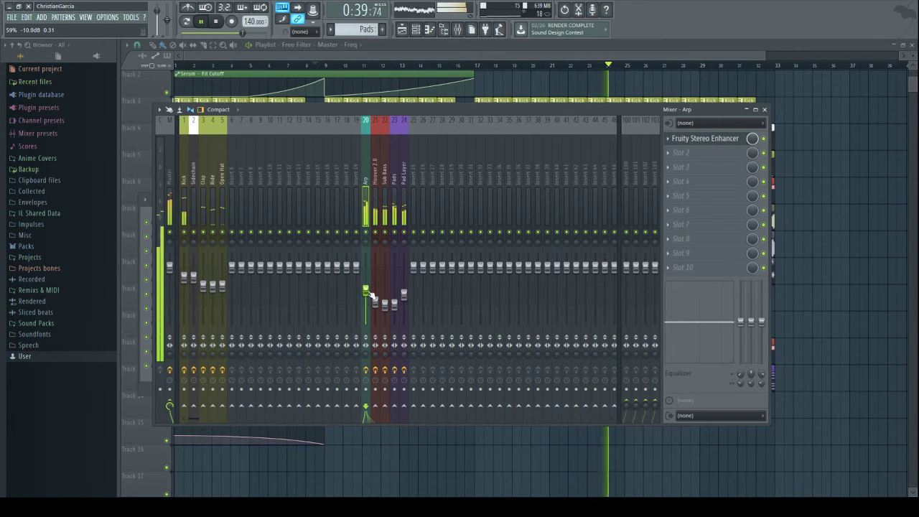
- Add a low-pass Fruity Free Filter in slot 2 of the Pads track, set its frequency to 10 Hz and create its automation clip
click(394, 219)
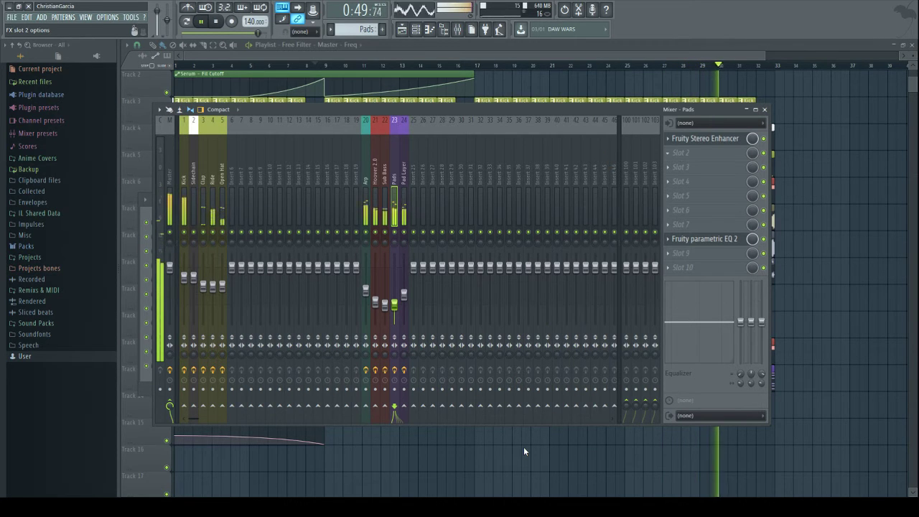
click(542, 457)
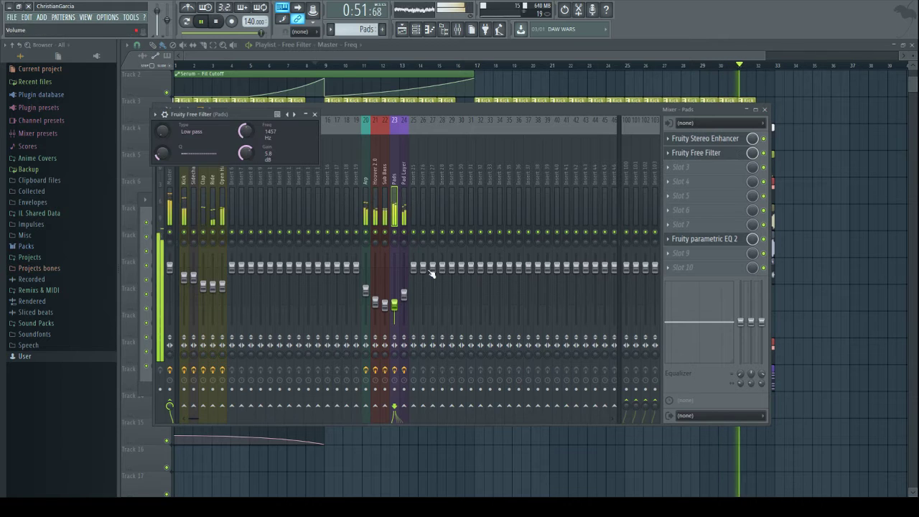
drag(247, 131, 247, 179)
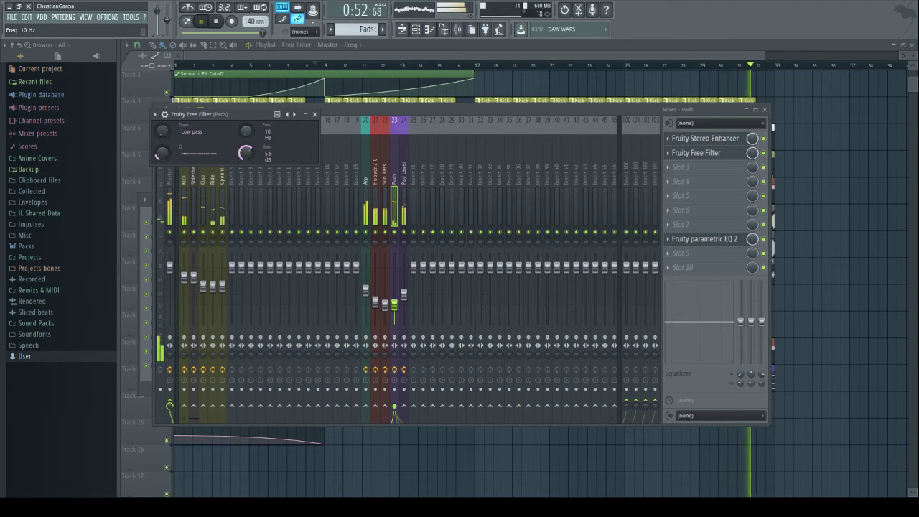
click(201, 22)
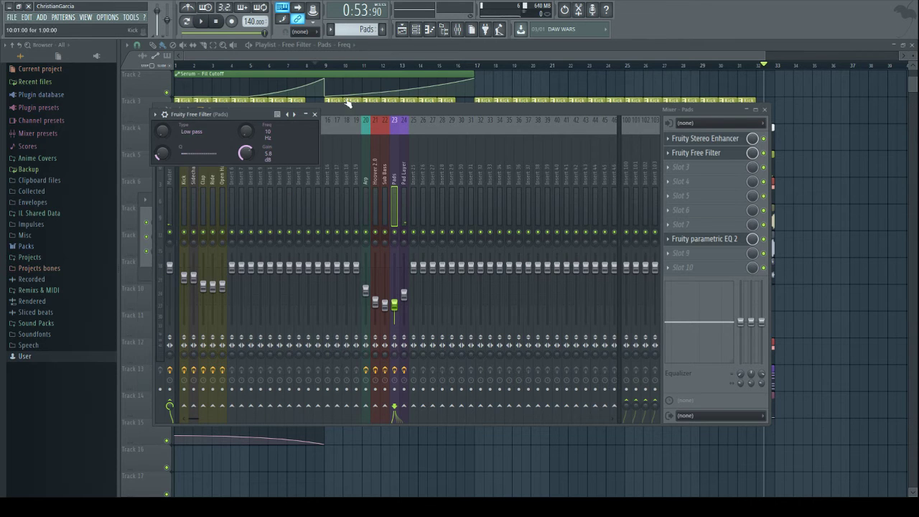
- Shape the Free Filter - Pads - Freq clip into a rising curve spanning bars 9 to 16 on Track 14
click(352, 56)
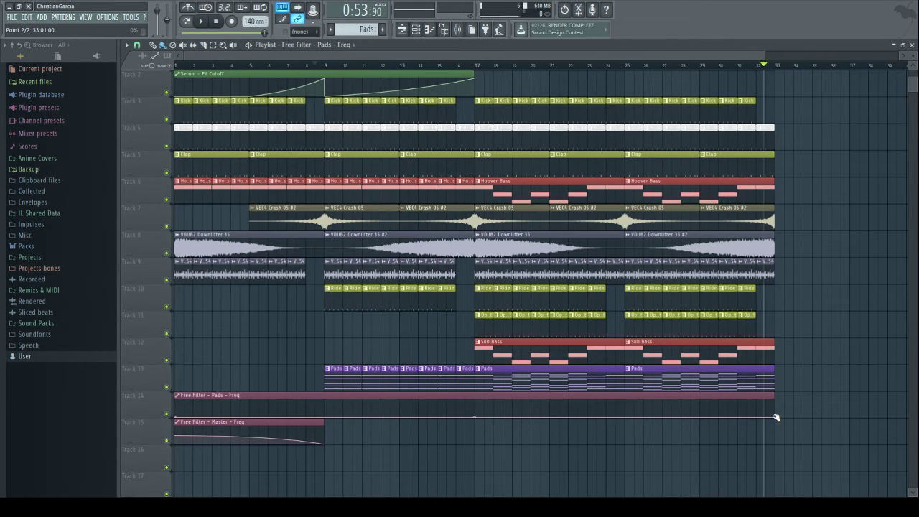
drag(776, 417, 338, 360)
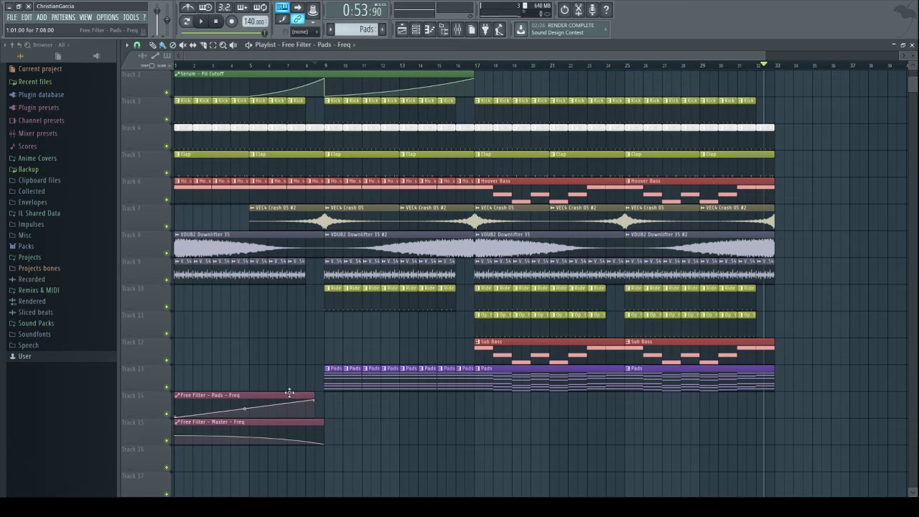
drag(289, 392, 444, 394)
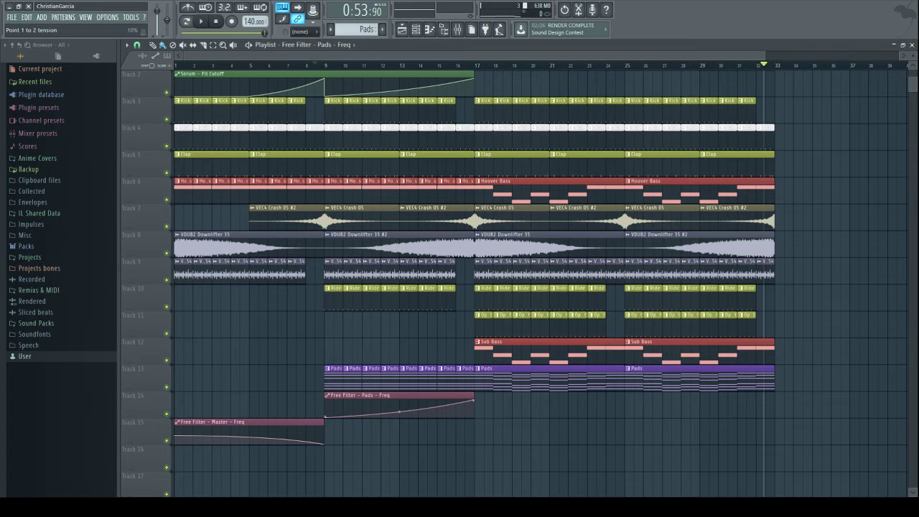
- Add Fruity Free Filter to the Pad Layer track and automate its frequency with a rising clip over bars 9 to 16 on Track 16
click(457, 30)
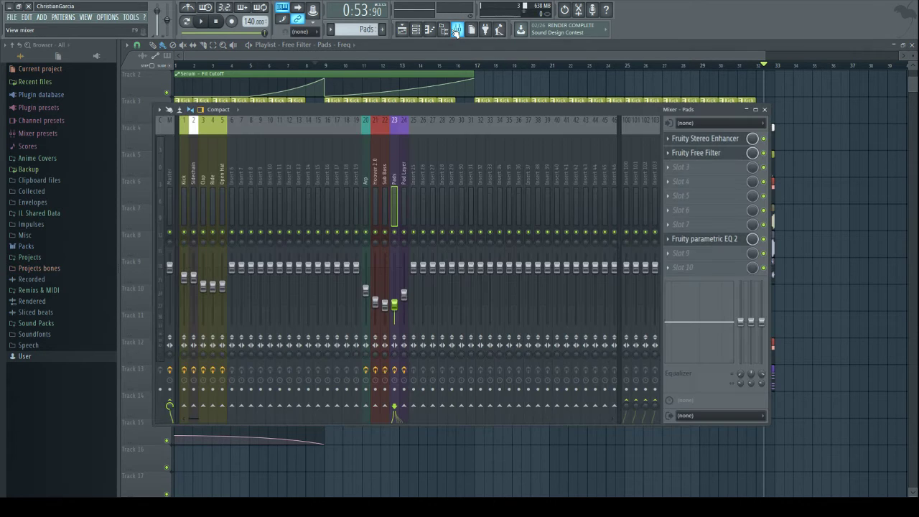
click(405, 198)
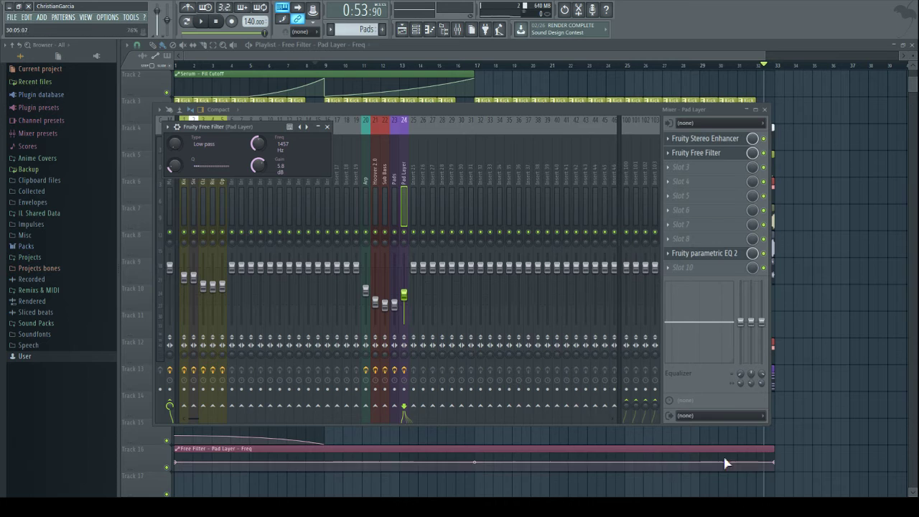
click(772, 466)
drag(774, 463, 346, 399)
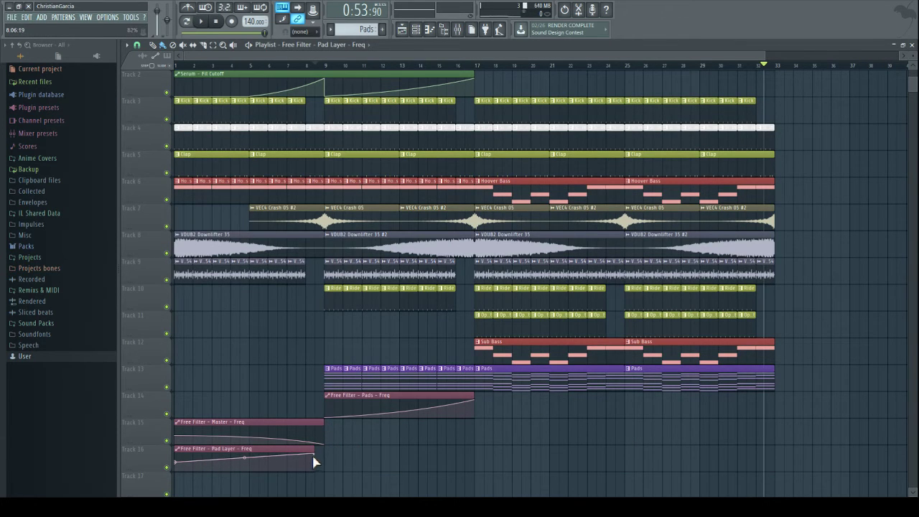
drag(324, 449, 458, 445)
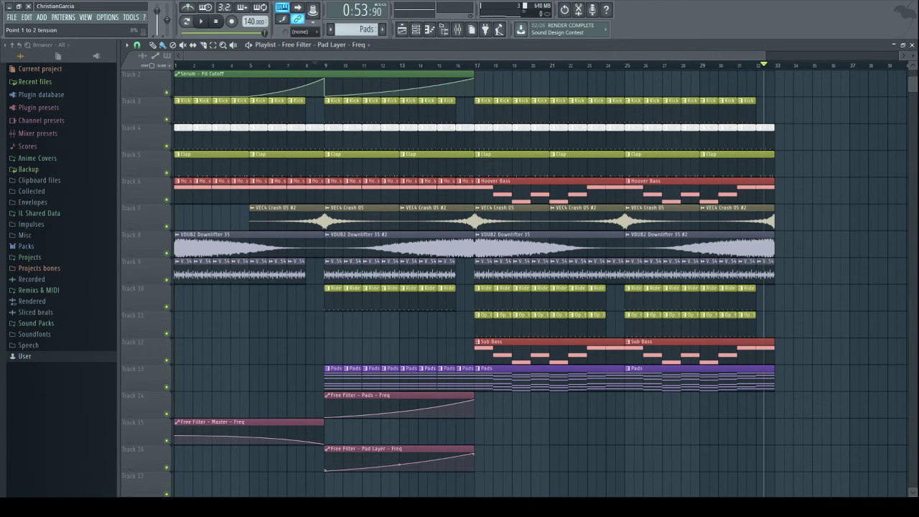
- Remove the Free Filter - Pad Layer - Freq clip from Track 16 and play the song from the start
right_click(402, 458)
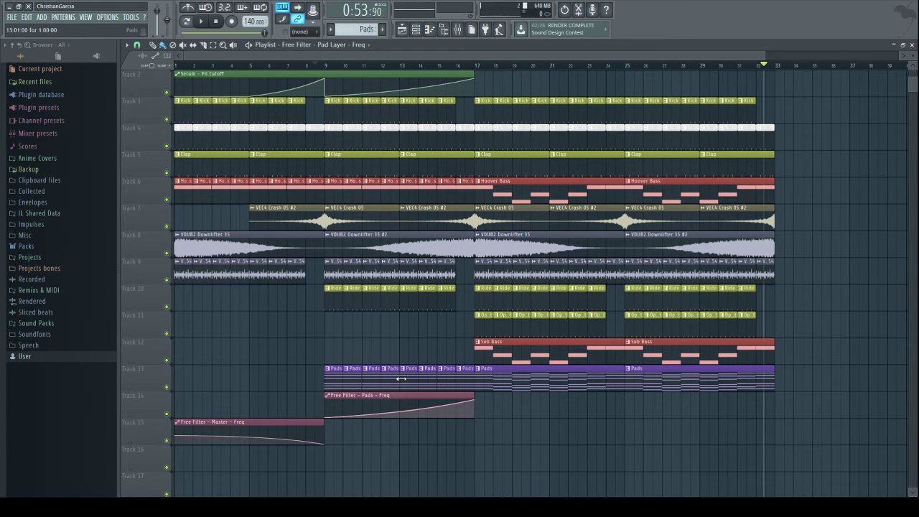
click(176, 66)
click(201, 22)
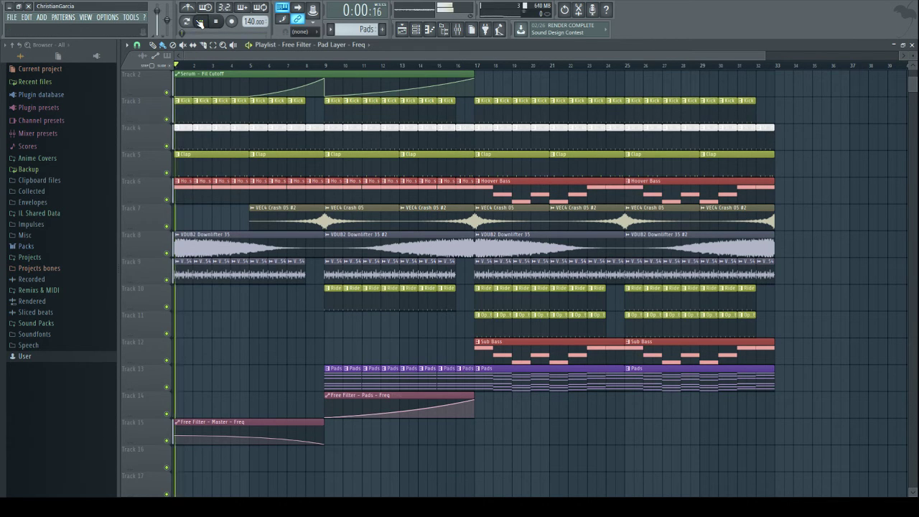
- Add Fruity Limiter in slot 10 of both the Pad Layer and Pads mixer tracks, showing its COMP settings
key(F9)
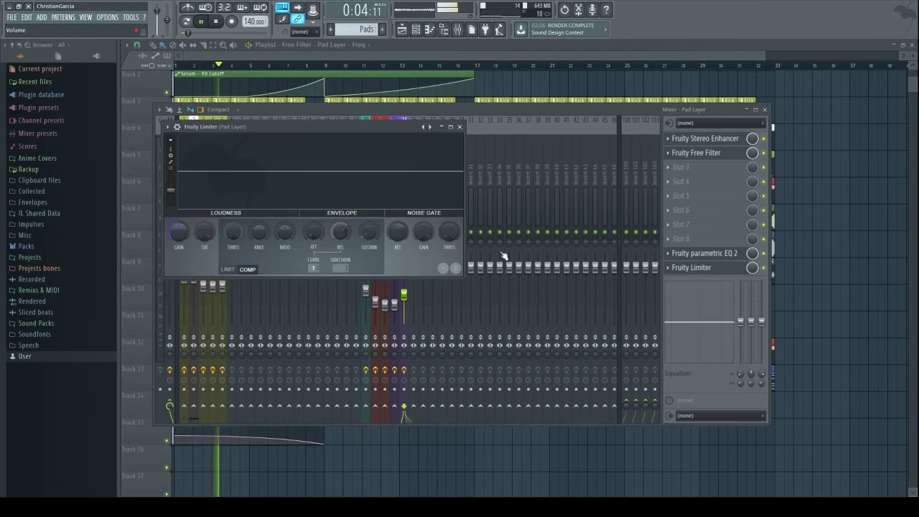
click(459, 126)
click(394, 206)
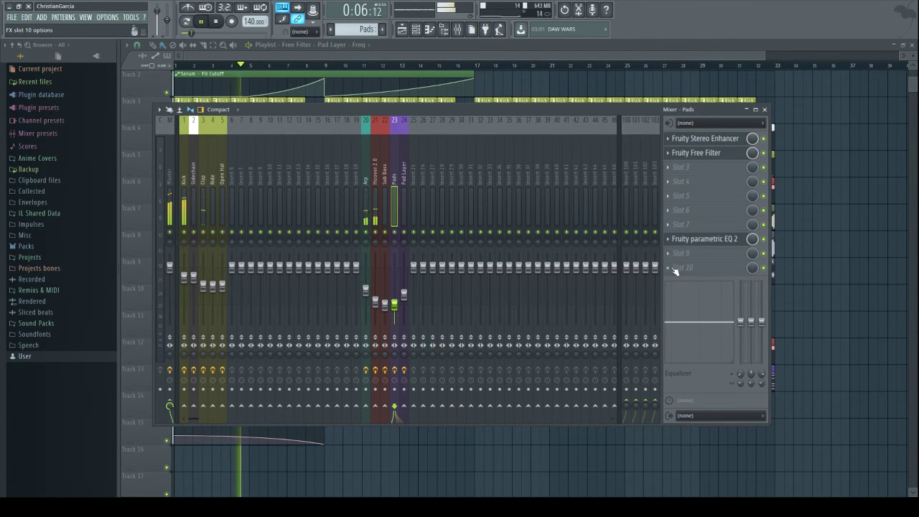
click(540, 480)
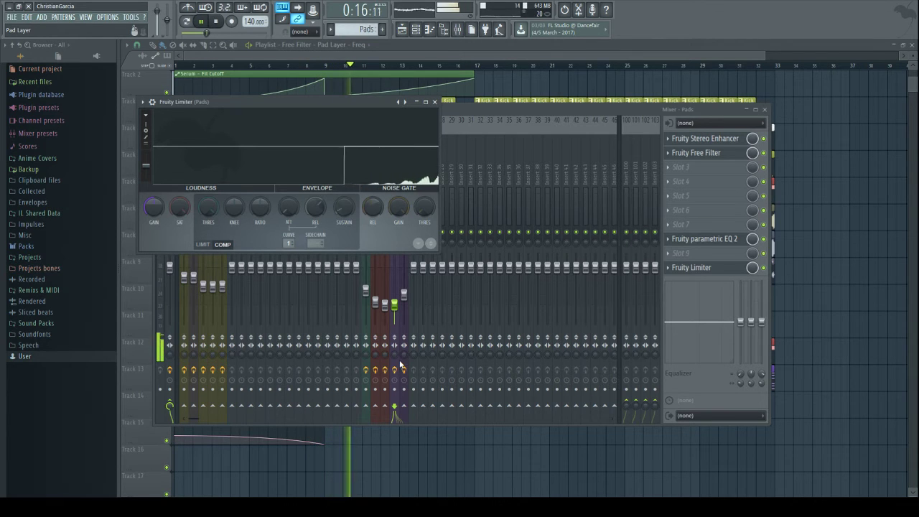
- Lower the Hoover 2.0 mixer track's fader to about -18.3 dB
click(531, 112)
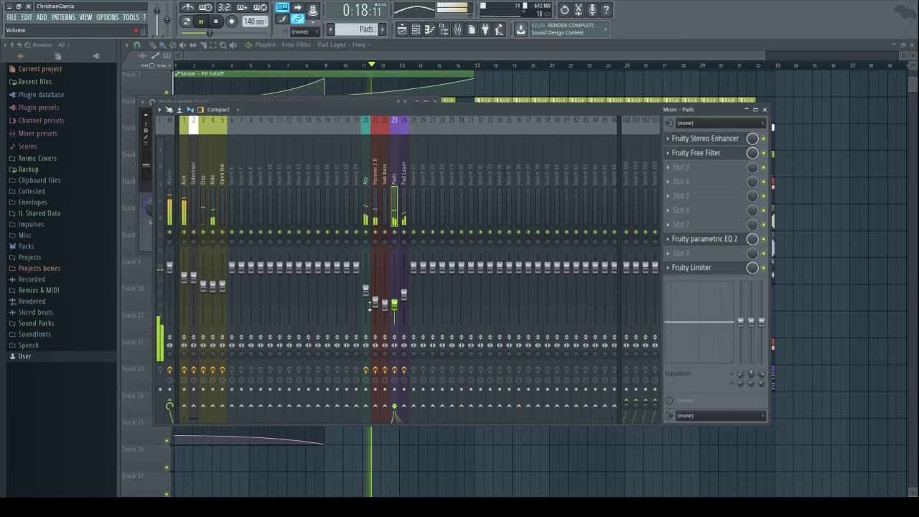
click(375, 309)
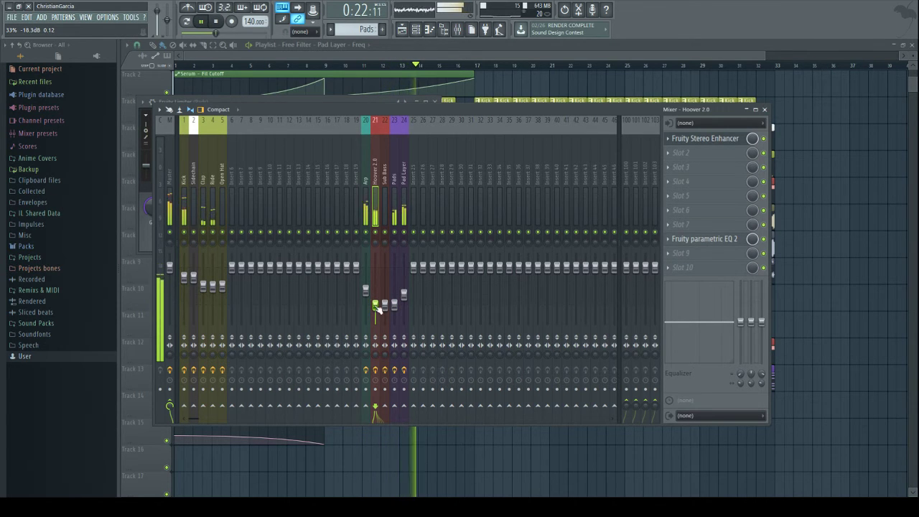
- Balance the pad mixer tracks by setting Pad Layer to about -12.1 dB and Pads to about -16.0 dB
click(404, 299)
drag(404, 299, 403, 303)
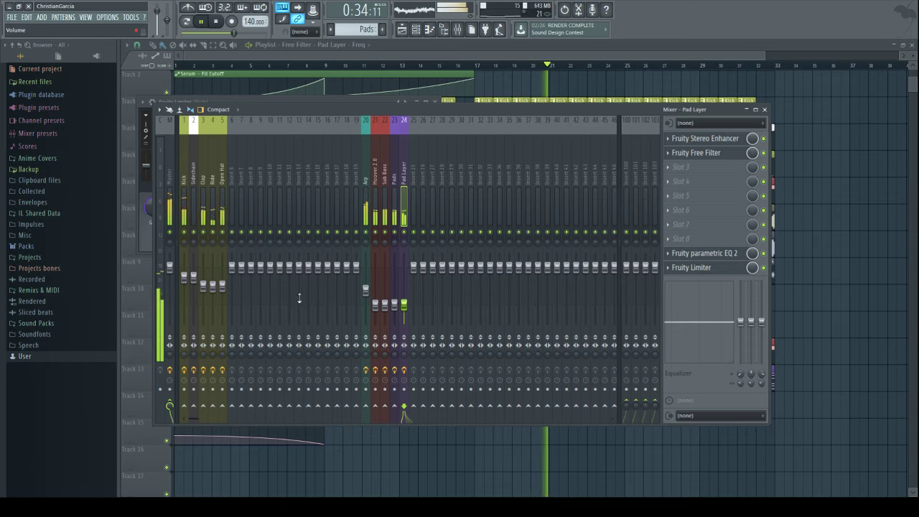
key(F9)
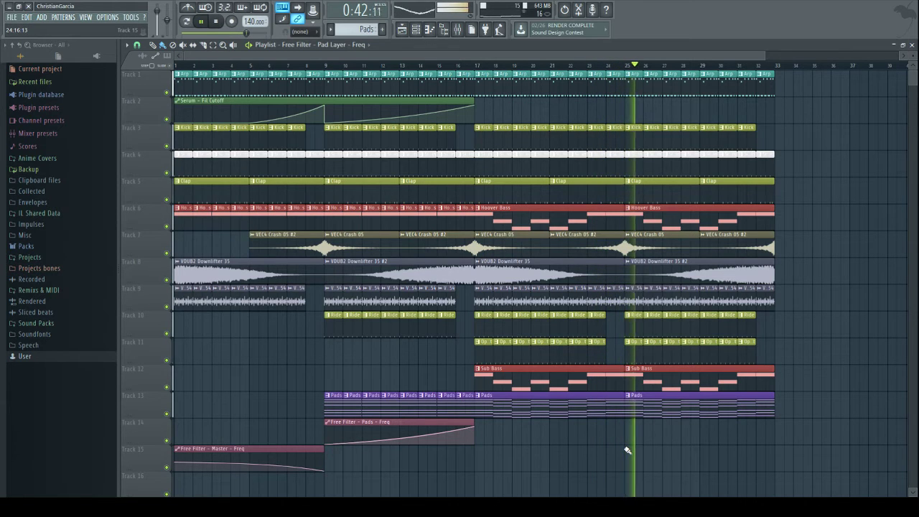
key(F9)
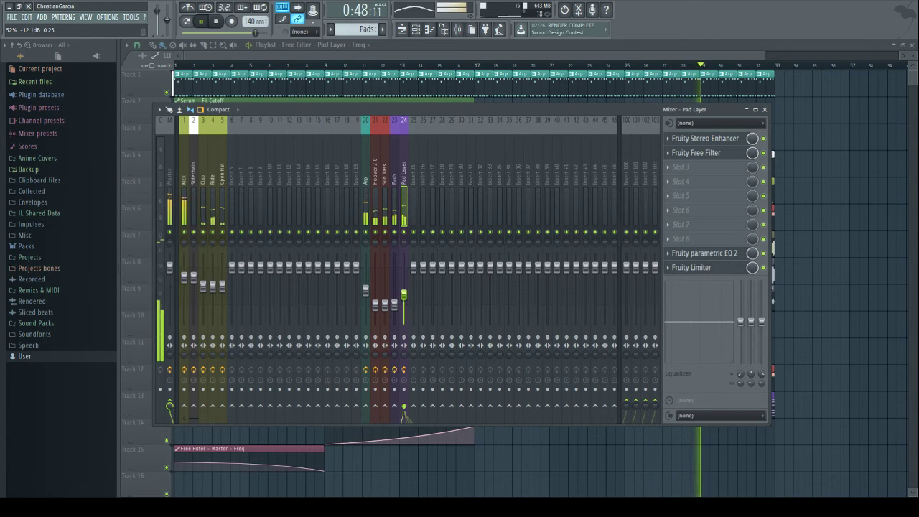
key(Left)
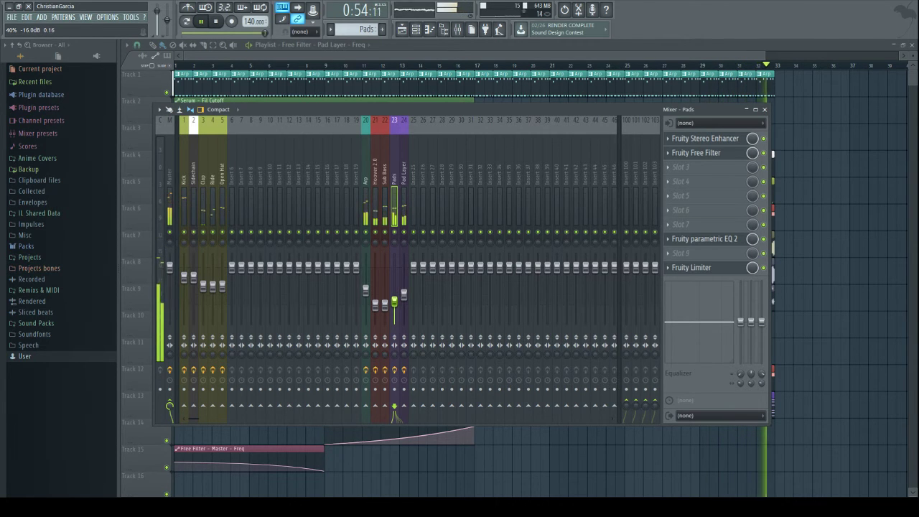
- Set the Fruity Stereo Enhancer's stereo separation to 17% separated on Pads and 5% separated on Pad Layer
click(699, 139)
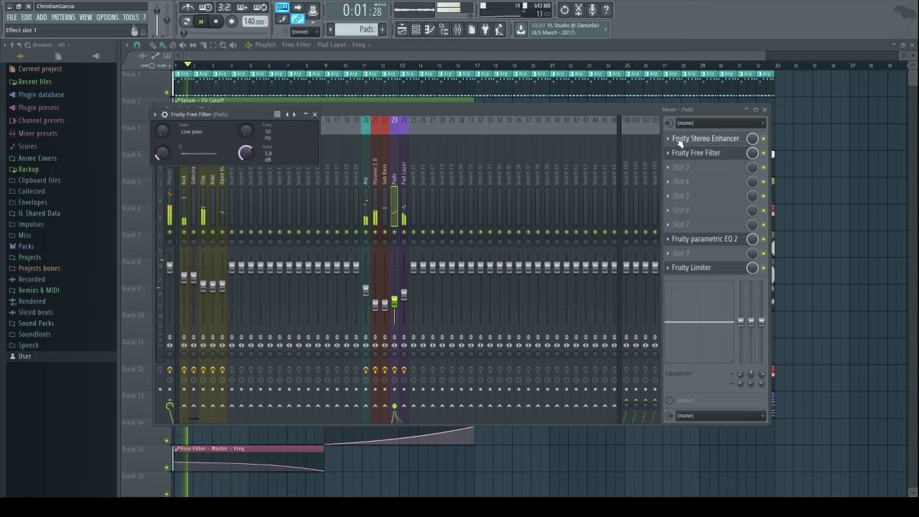
click(683, 139)
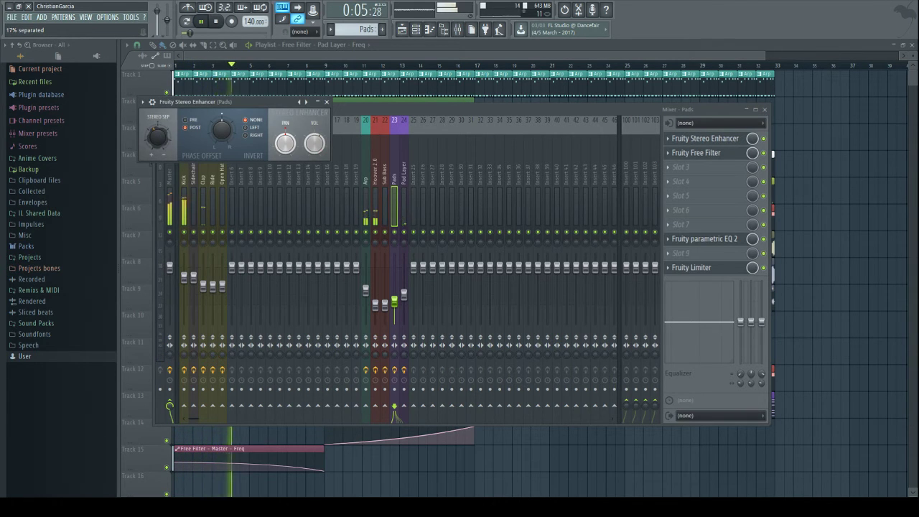
click(403, 203)
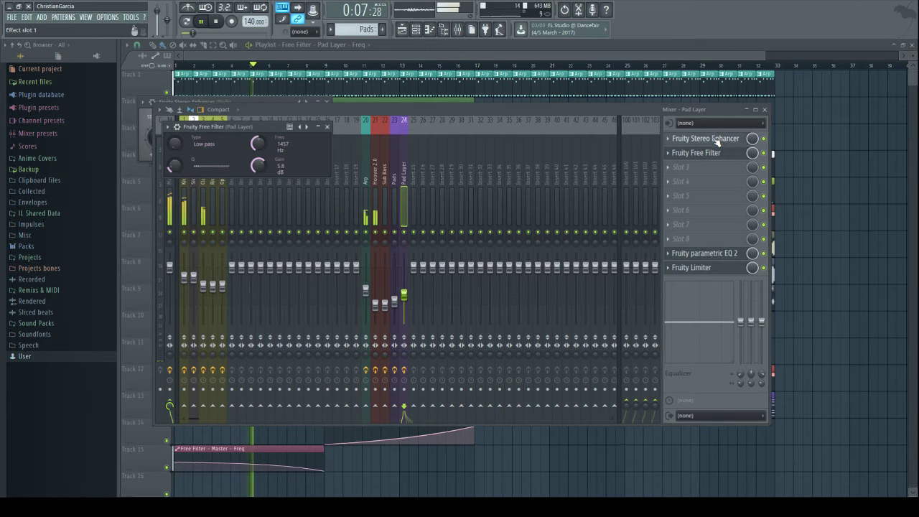
click(724, 140)
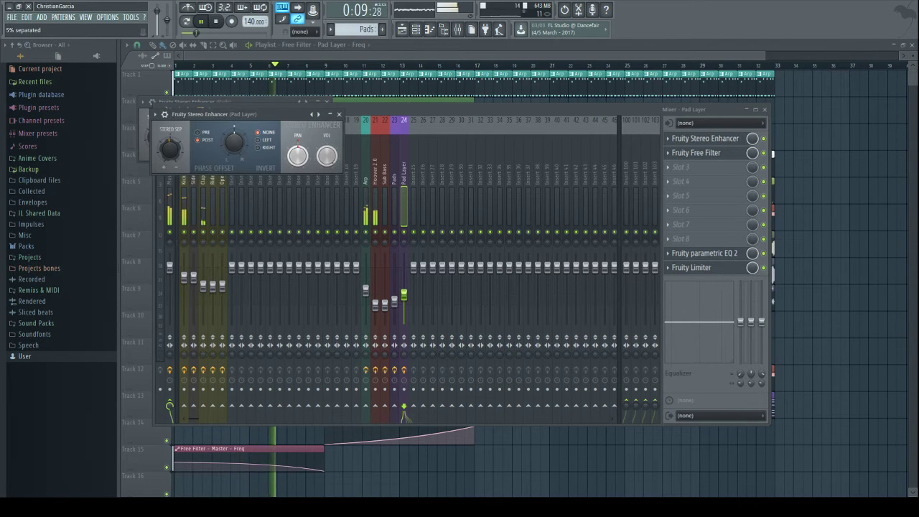
click(442, 49)
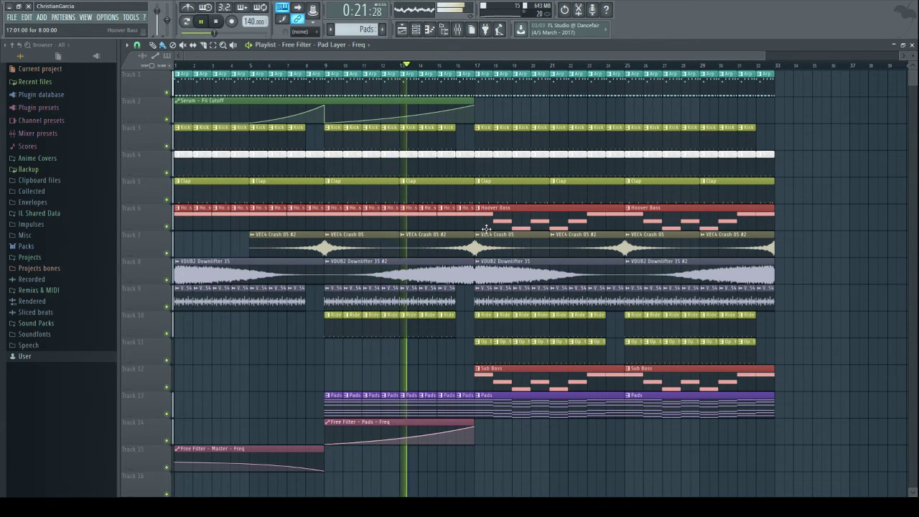
- Open the Vengeance Essential Dubstep Vol. 2 folder within the Sound Packs
scroll(542, 338, down, 3)
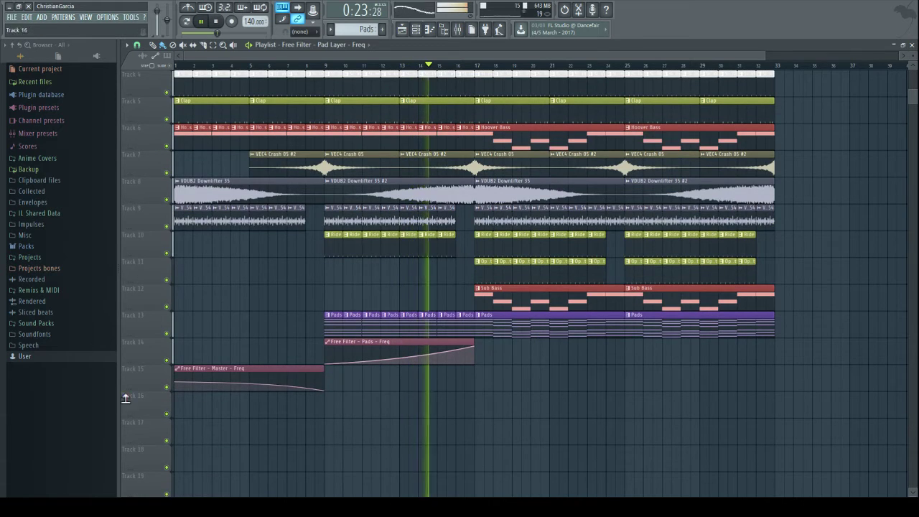
click(58, 323)
scroll(82, 377, down, 3)
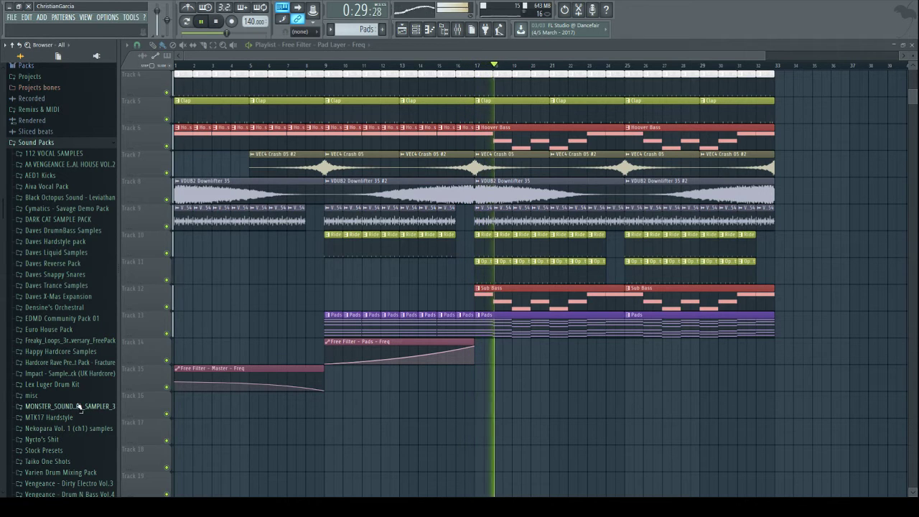
scroll(78, 406, down, 4)
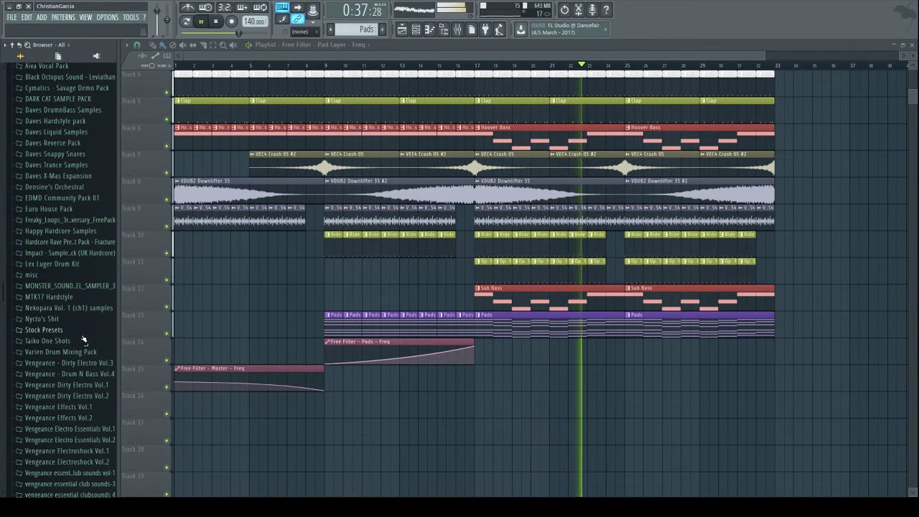
scroll(84, 359, down, 5)
scroll(84, 362, down, 3)
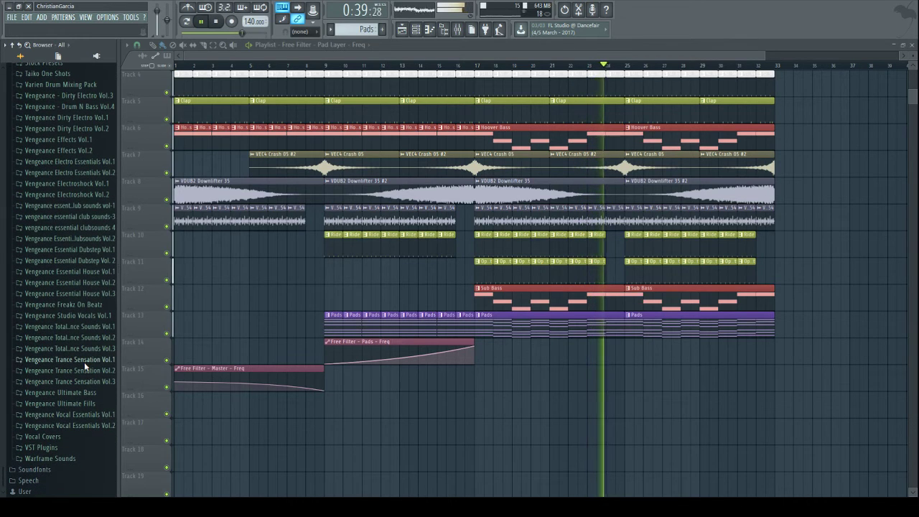
click(71, 260)
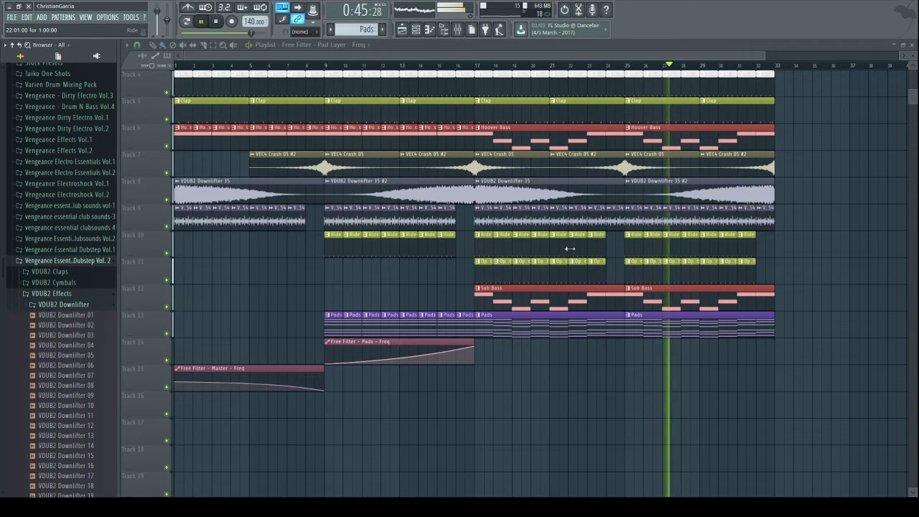
- Pause the song and audition the samples in the VDUB2 Uplifter folder
scroll(548, 269, up, 3)
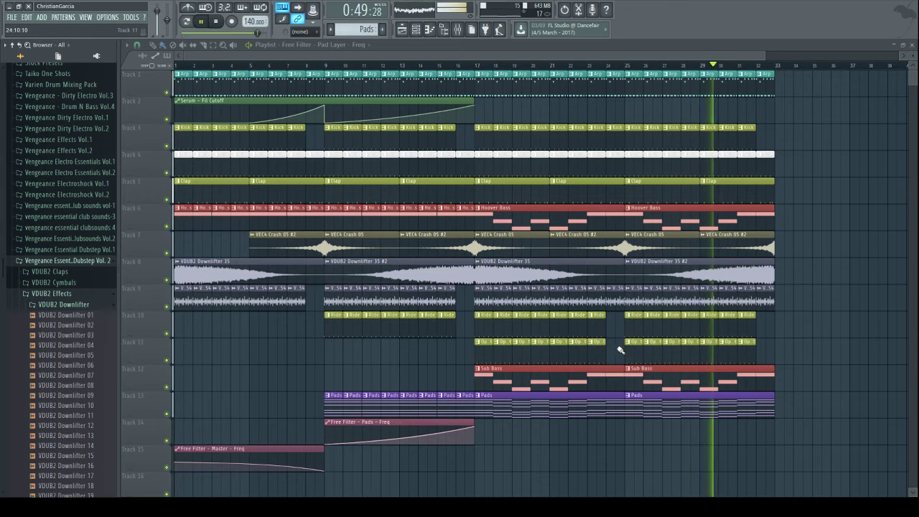
scroll(622, 349, down, 2)
scroll(622, 349, up, 2)
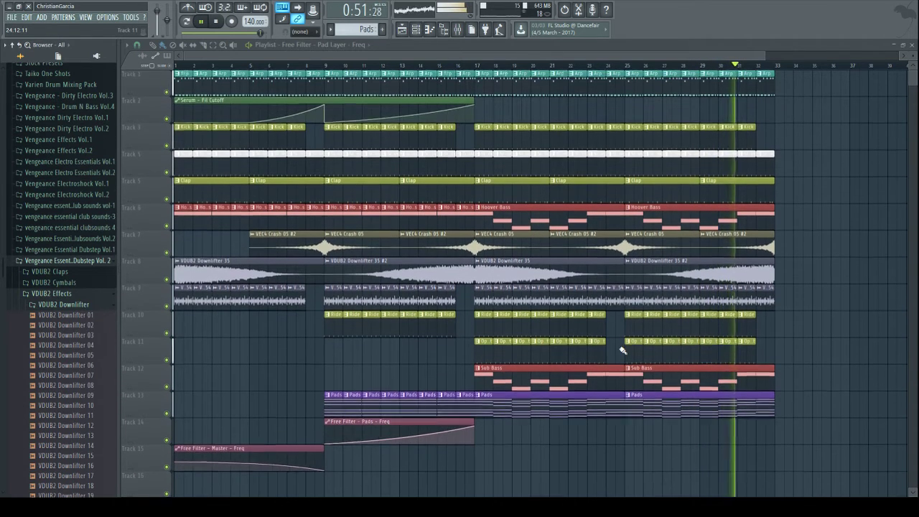
click(202, 21)
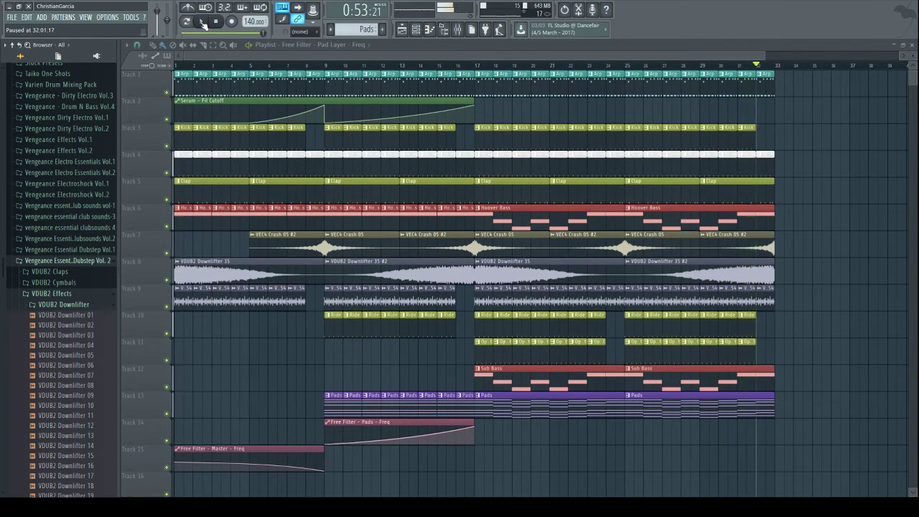
click(64, 306)
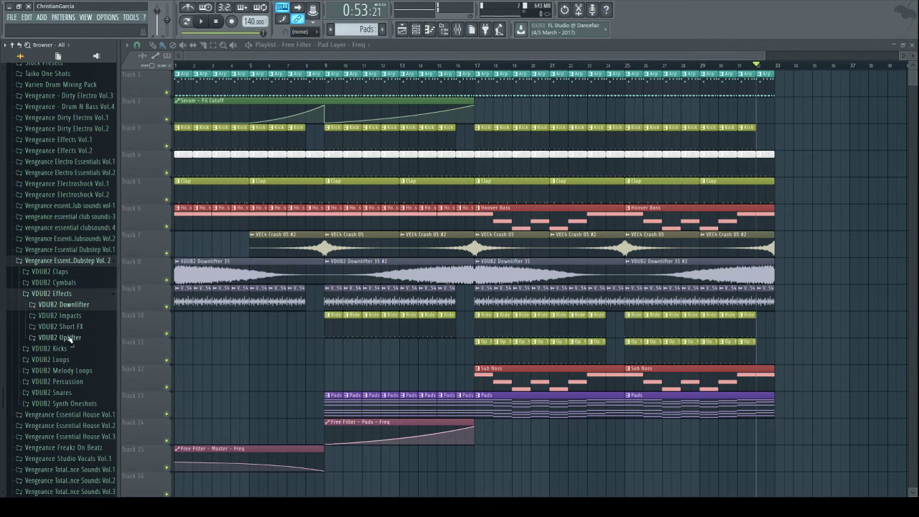
click(61, 338)
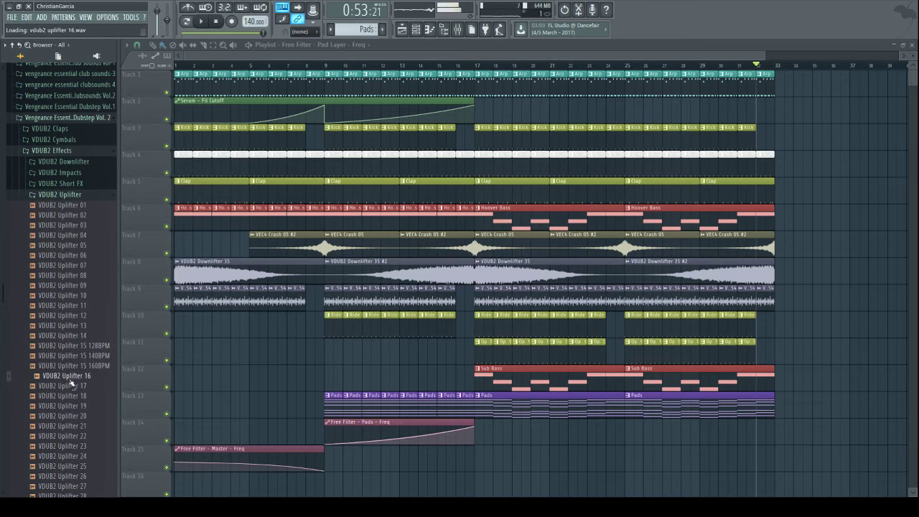
scroll(64, 315, down, 6)
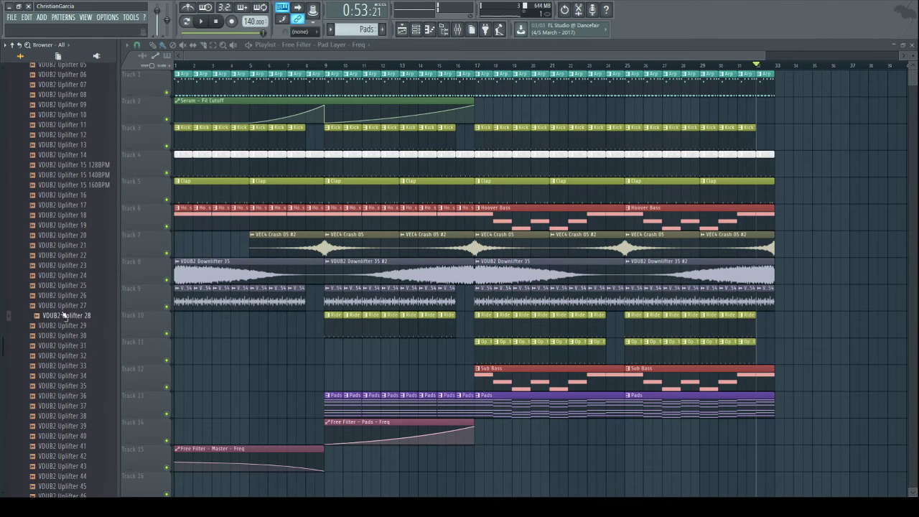
scroll(72, 188, up, 6)
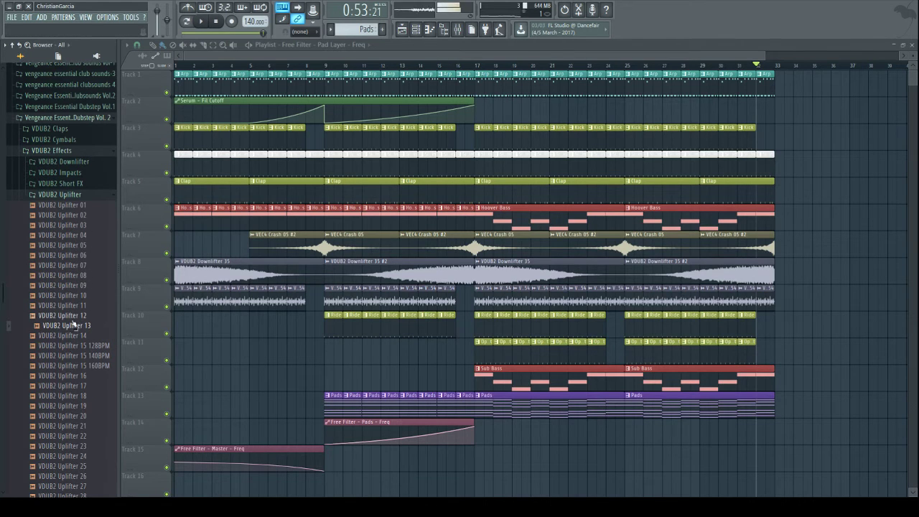
- Add the VDUB2 Uplifter 13 sample to the playlist and place its clip at bar 1 of Track 16
drag(335, 454, 362, 458)
scroll(472, 401, down, 4)
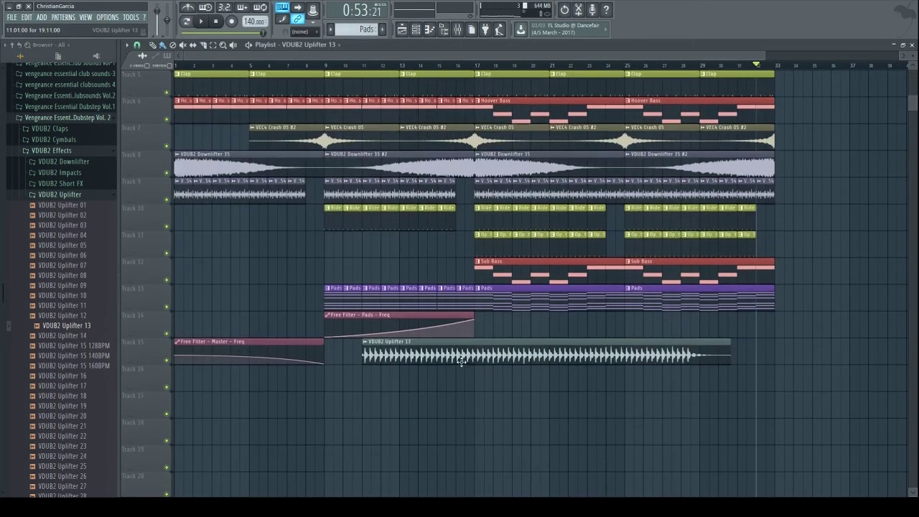
drag(462, 360, 244, 398)
- Time-stretch VDUB2 Uplifter 13 to a length of 18 bars in Auto mode and give it a long fade-in
double_click(231, 380)
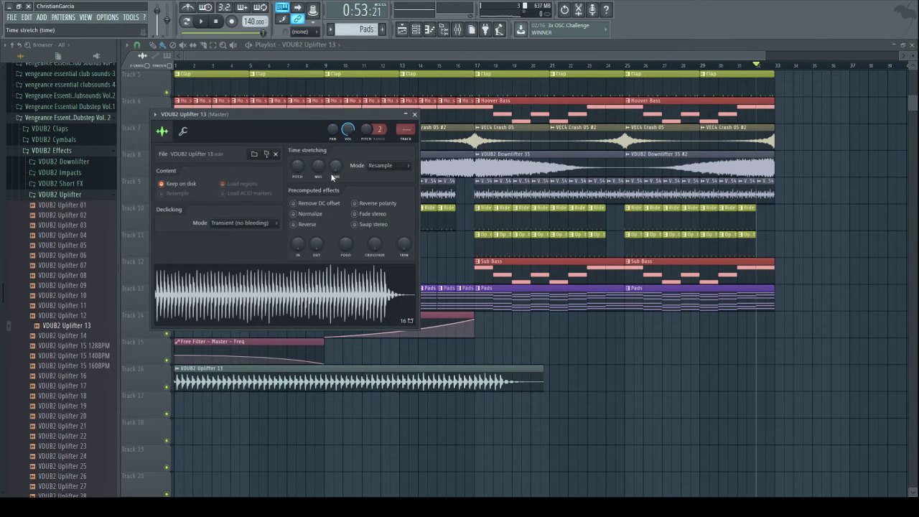
drag(336, 168, 336, 128)
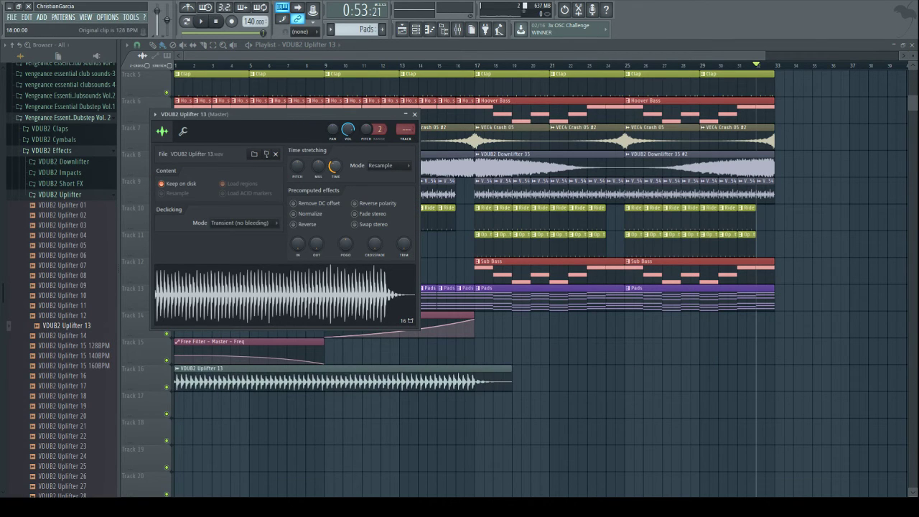
drag(294, 246, 293, 228)
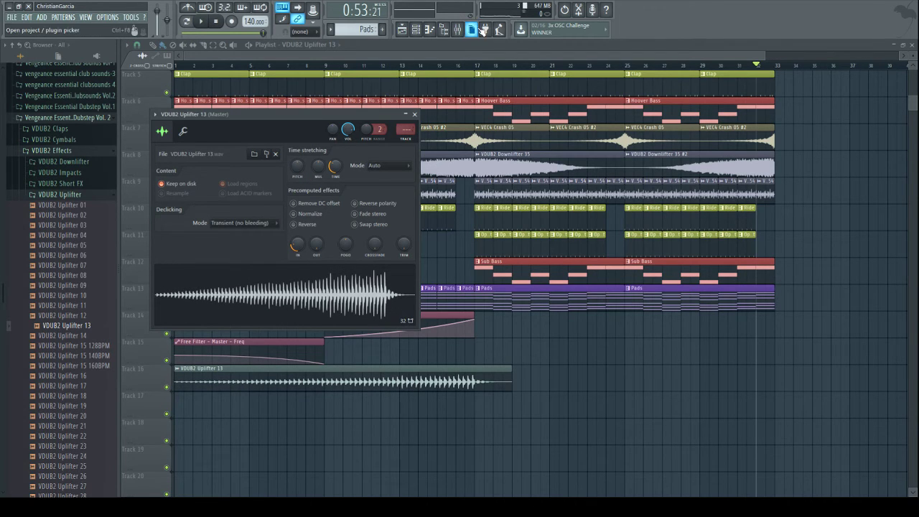
- Link VDUB2 Uplifter 13 to mixer Insert 53 and lower that track's fader to about -15.3 dB
click(459, 29)
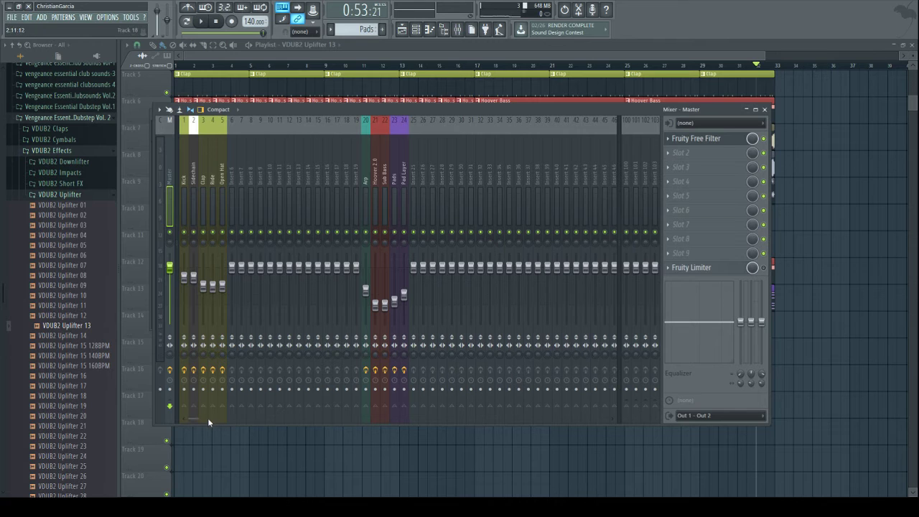
drag(207, 418, 318, 420)
click(518, 207)
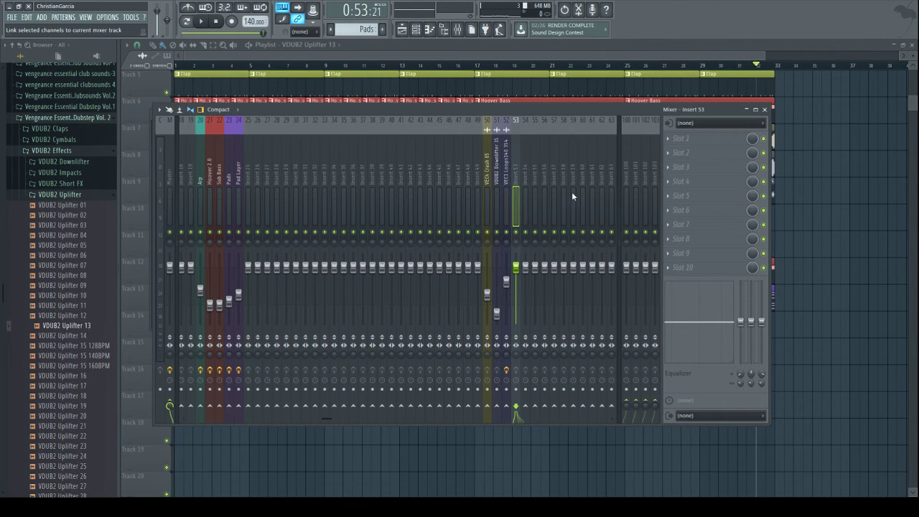
key(ctrl+l)
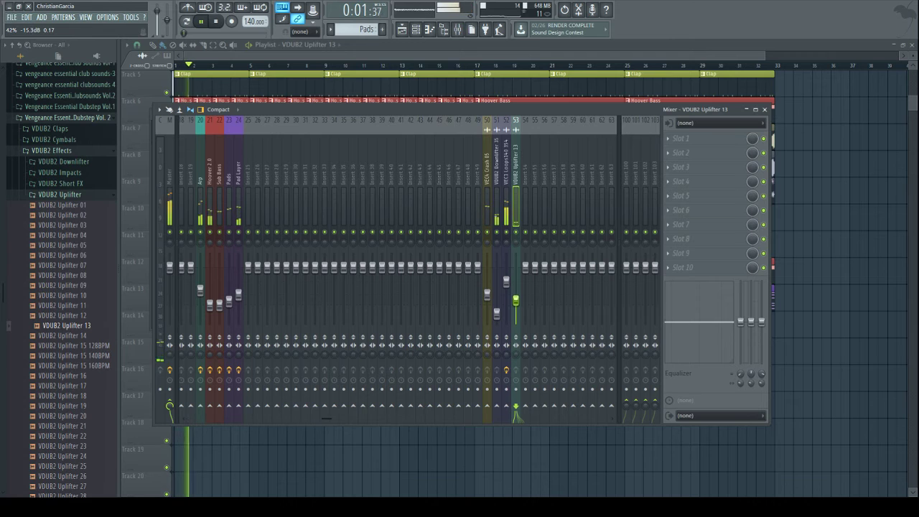
- Trim the VDUB2 Uplifter 13 clip to 16 bars and duplicate it to start at bar 17
key(F9)
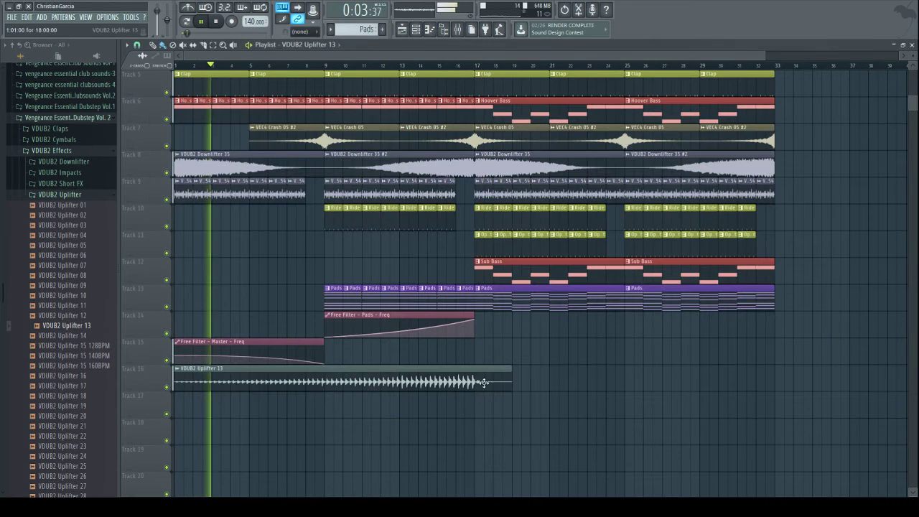
drag(506, 380, 475, 380)
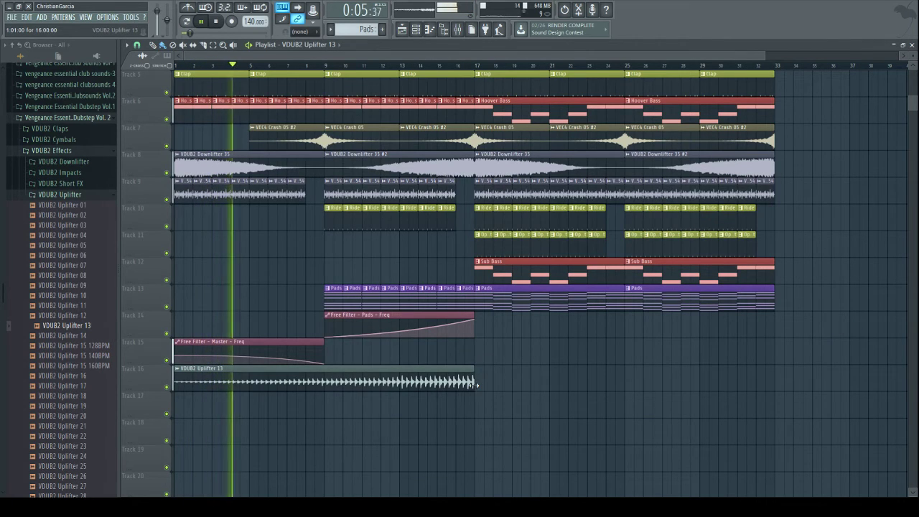
key(ctrl+b)
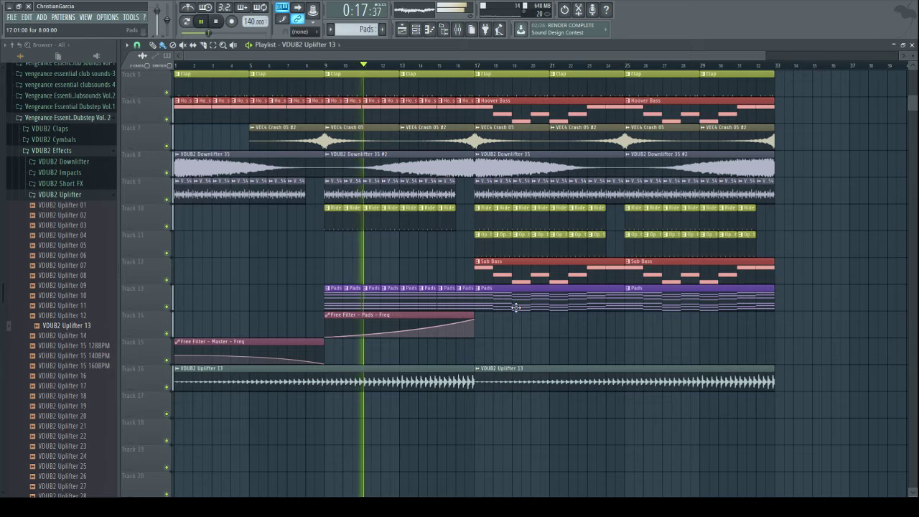
- Collapse the VDUB2 Effects and Vengeance Essential Dubstep Vol. 2 folders in the sample browser
click(57, 151)
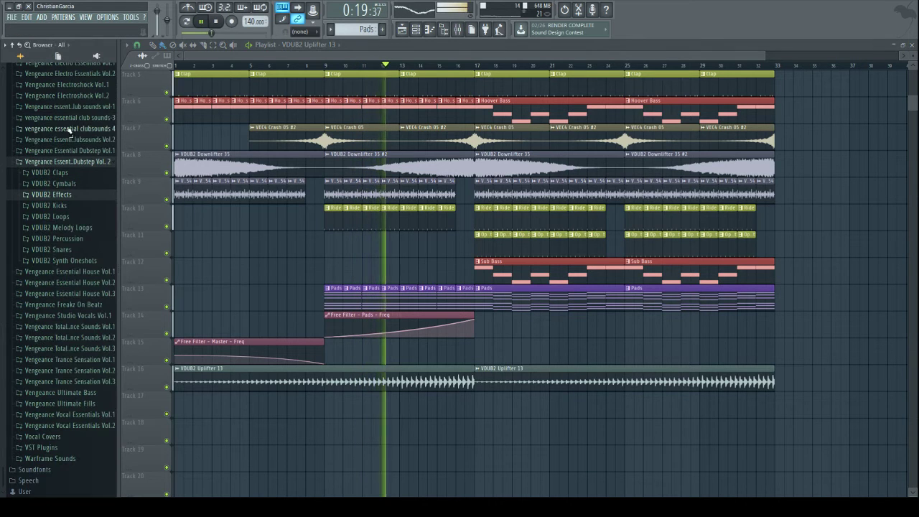
click(64, 161)
scroll(540, 443, up, 3)
scroll(539, 443, up, 1)
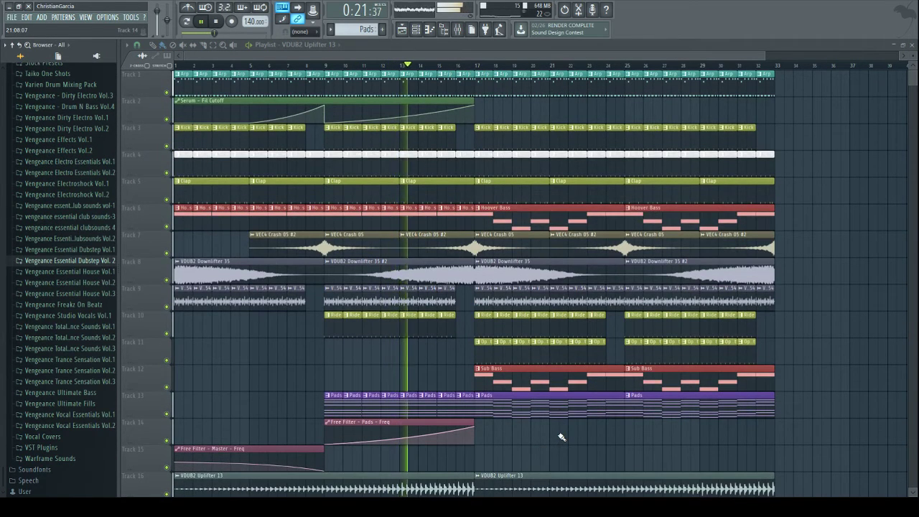
- Raise the VDUB2 Uplifter 13 mixer track's fader slightly and return to the playlist
click(458, 29)
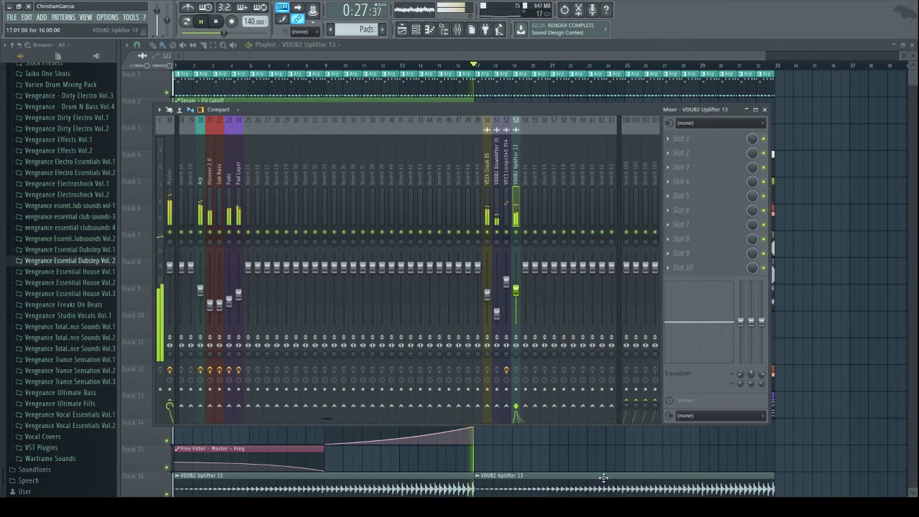
key(F9)
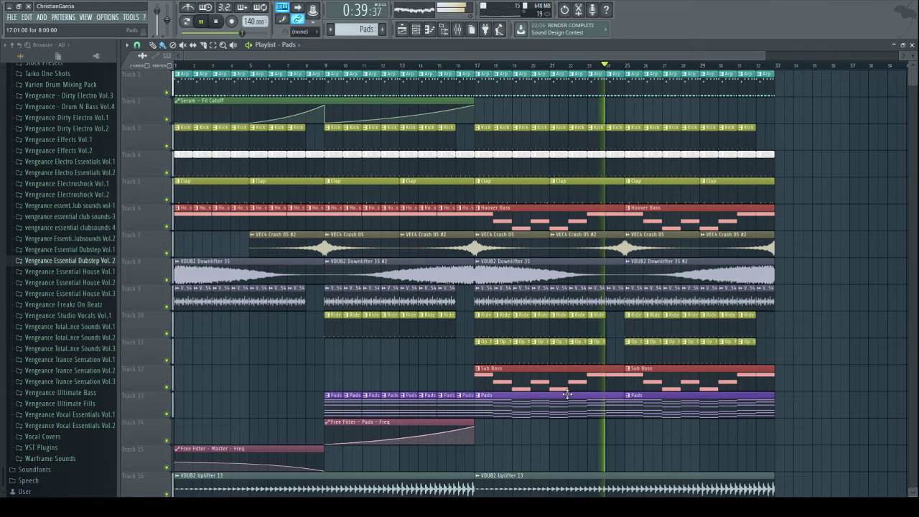
- Expand the Stock Presets folder in the sample browser and show the Unsorted group in the channel rack
scroll(567, 399, down, 3)
scroll(567, 394, down, 1)
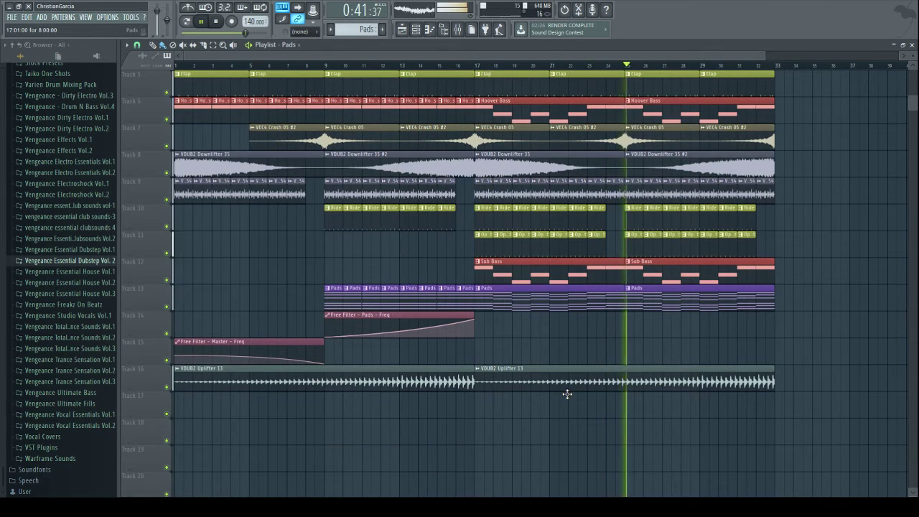
scroll(36, 287, up, 6)
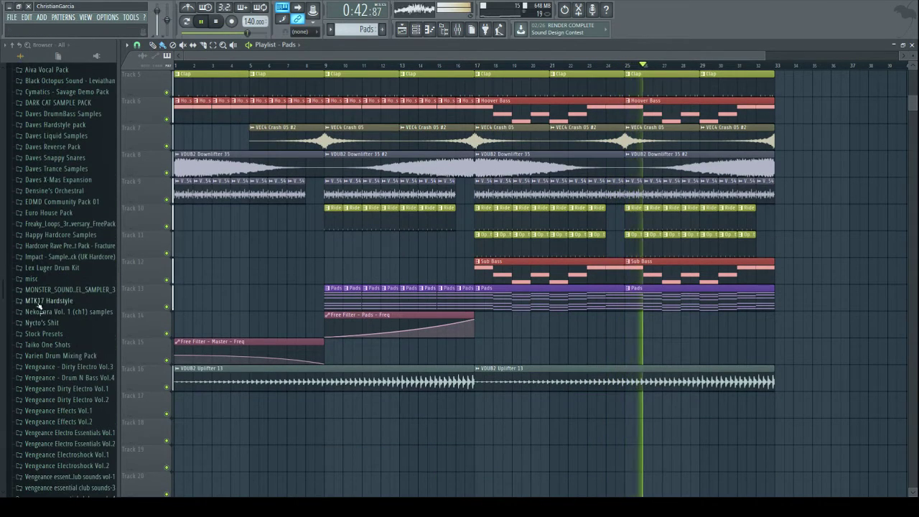
click(59, 336)
click(416, 30)
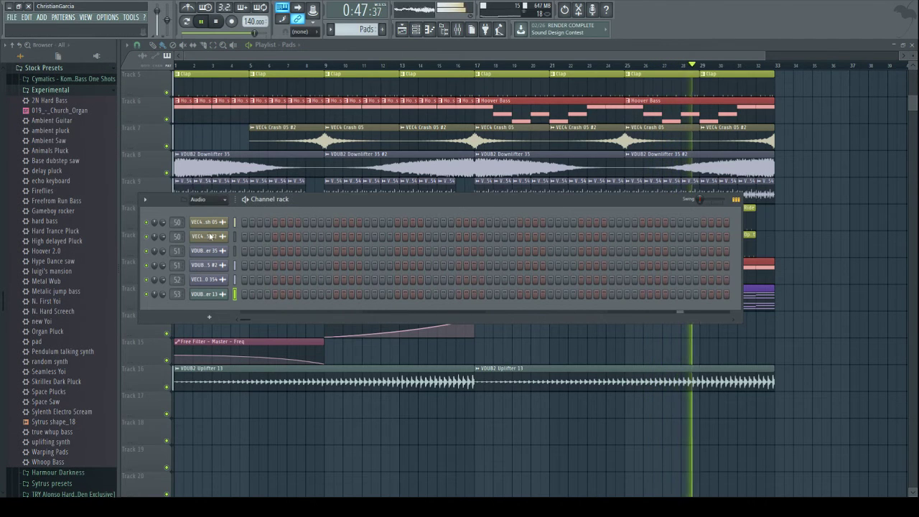
click(205, 199)
click(209, 239)
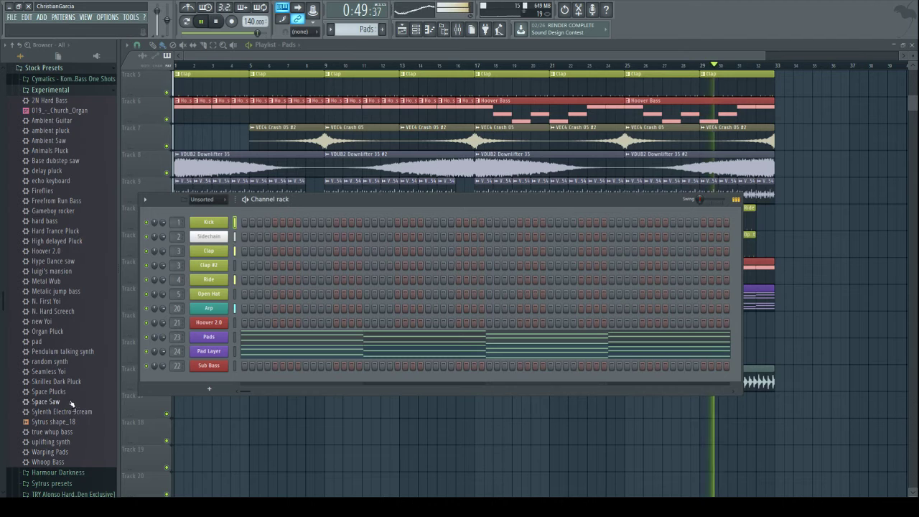
- Load the Space Saw preset as a new channel in place of Space Plucks and audition it with a few notes
drag(70, 393, 202, 385)
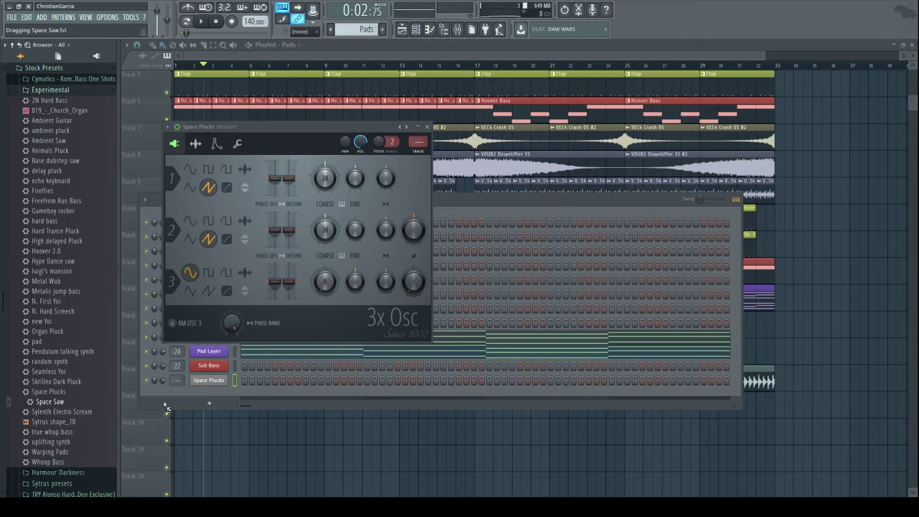
drag(168, 411, 208, 380)
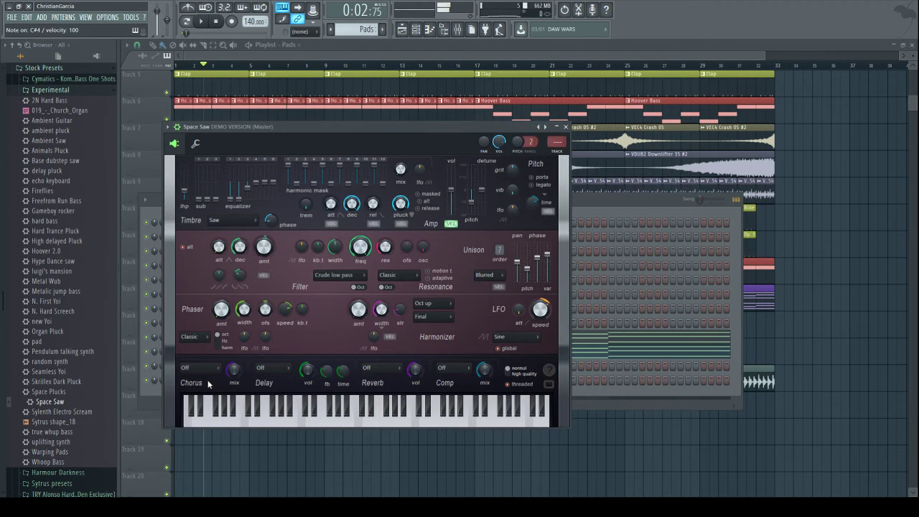
key(s)
key(t)
key(e)
key(t)
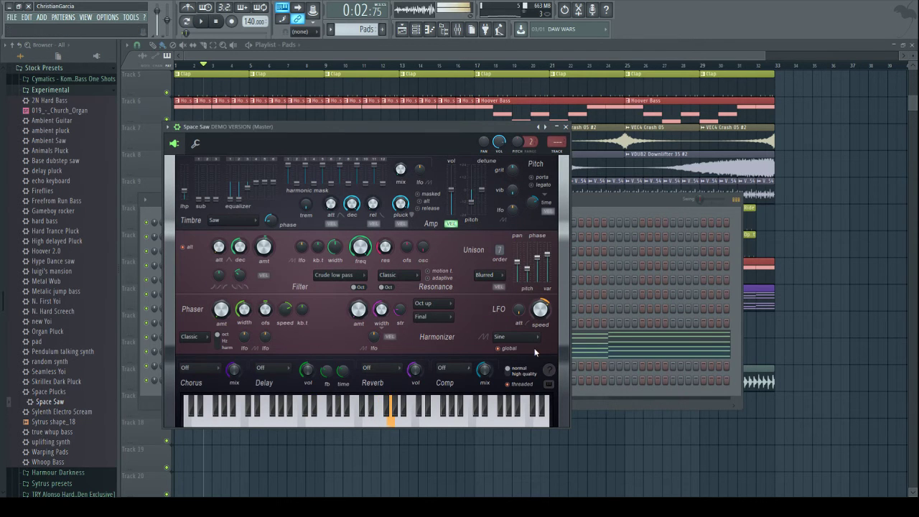
- Create a pattern named Saw Chords and paste the Pad Layer chords into its Space Saw channel for note editing
click(635, 203)
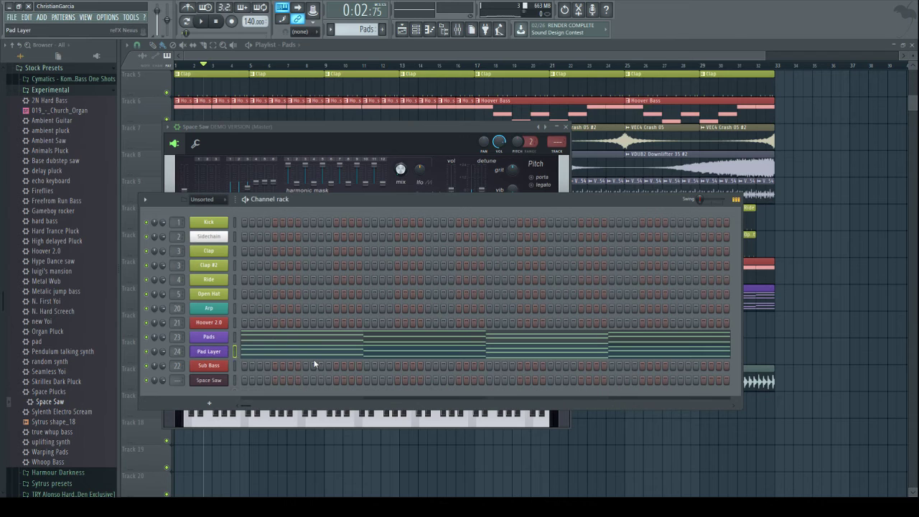
click(383, 29)
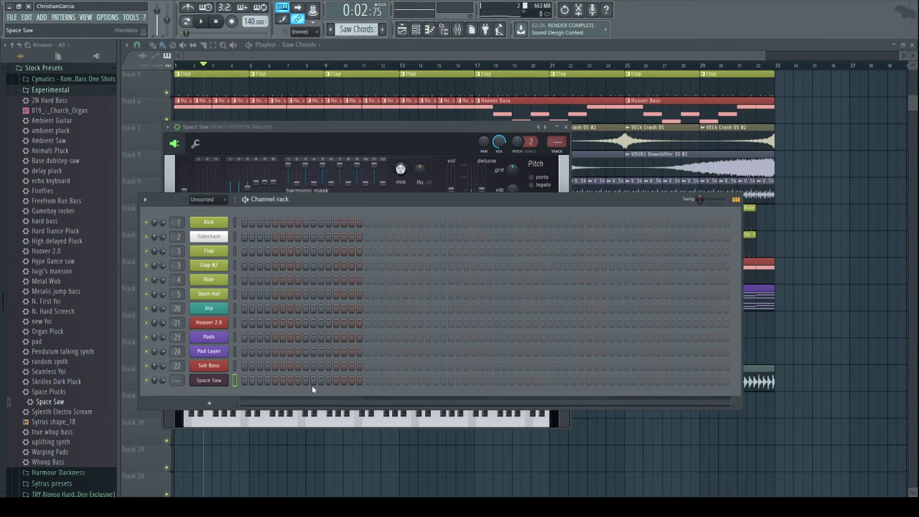
key(ctrl+v)
click(339, 382)
scroll(413, 262, up, 4)
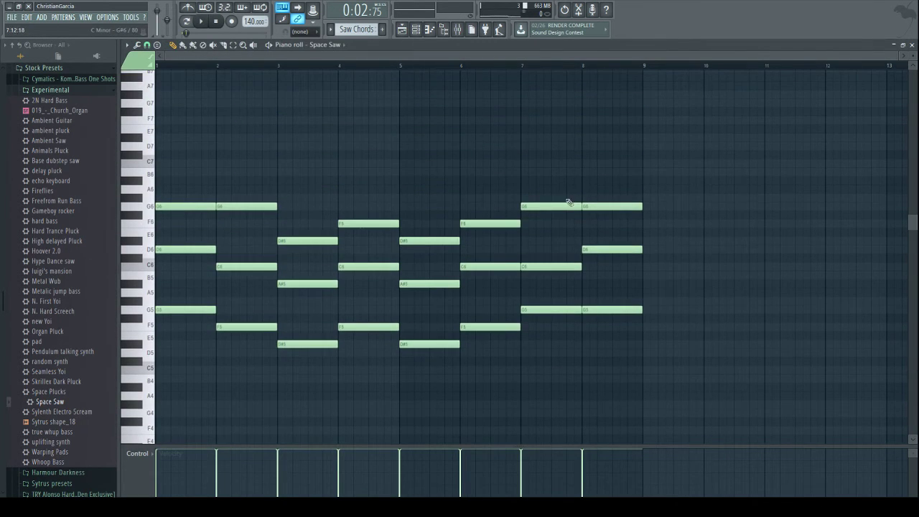
- Shorten all Space Saw chord notes to two steps and repeat them as stabs at steps 3, 5 and 9 of each bar
drag(651, 168, 194, 391)
drag(215, 310, 174, 317)
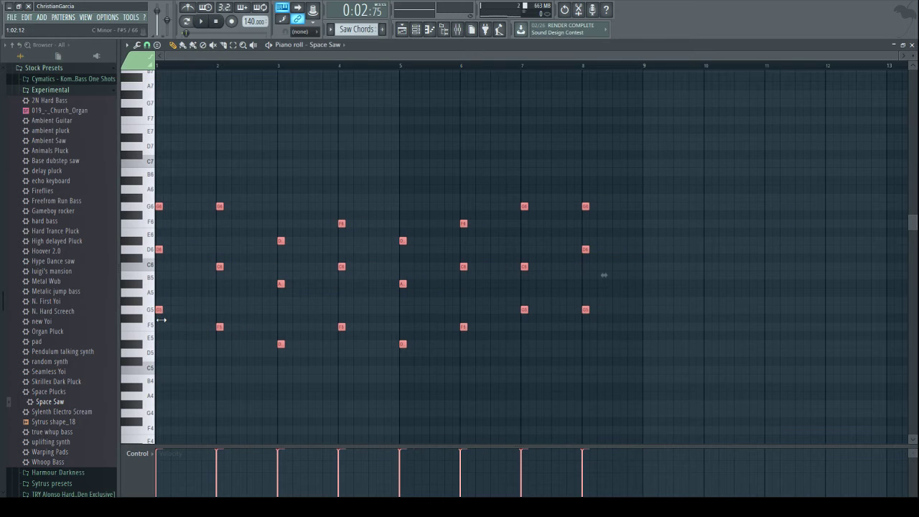
drag(896, 57, 511, 102)
key(ctrl+b)
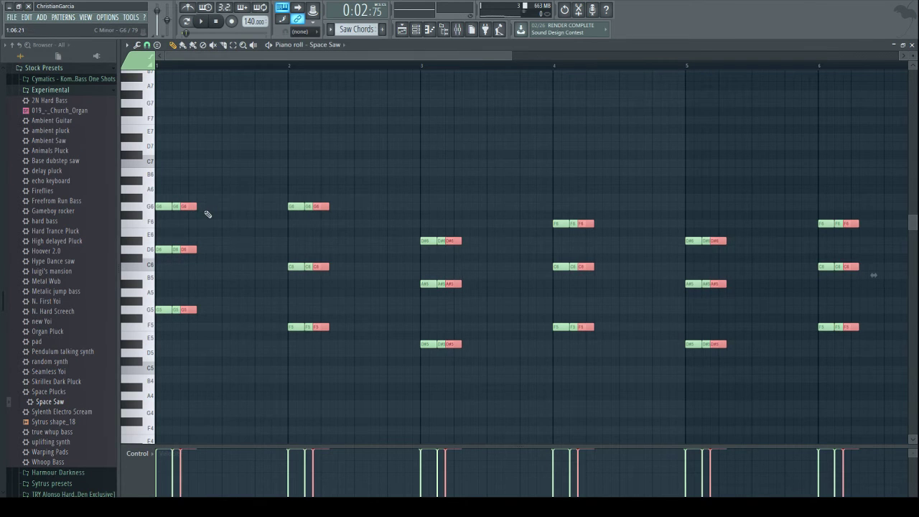
key(ctrl+b)
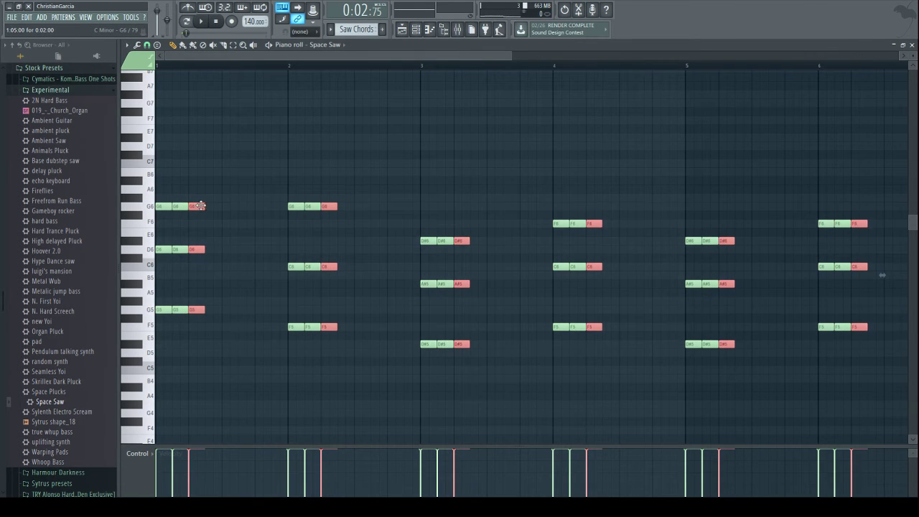
drag(200, 206, 231, 203)
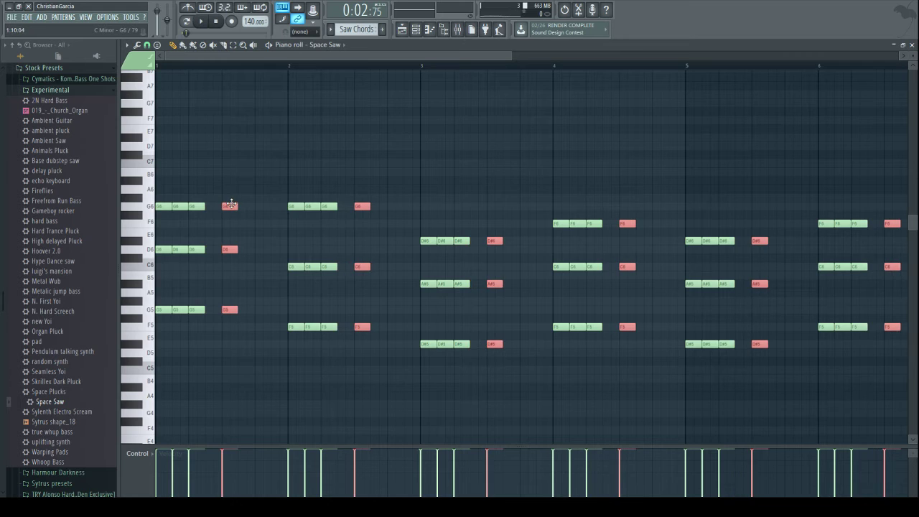
- Try the fourth chord stab of each bar at step 8 during playback, and move it back to step 9
click(200, 21)
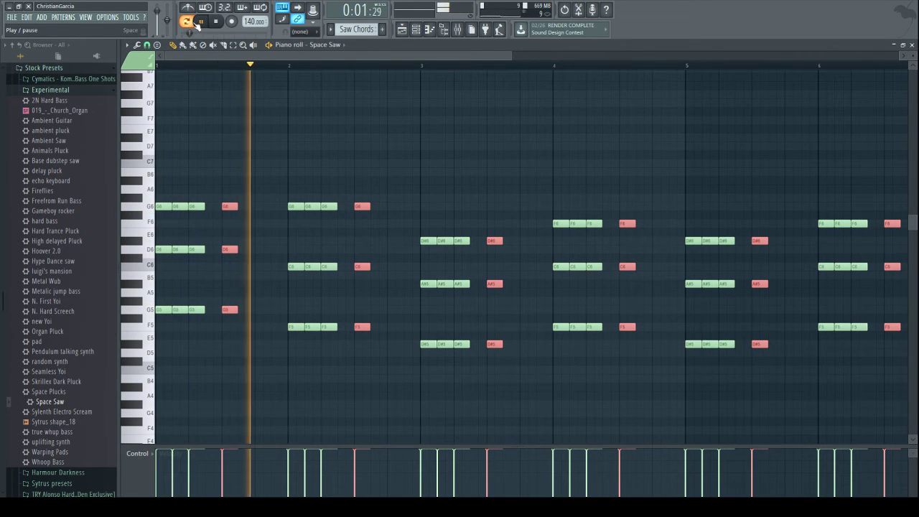
drag(230, 205, 220, 205)
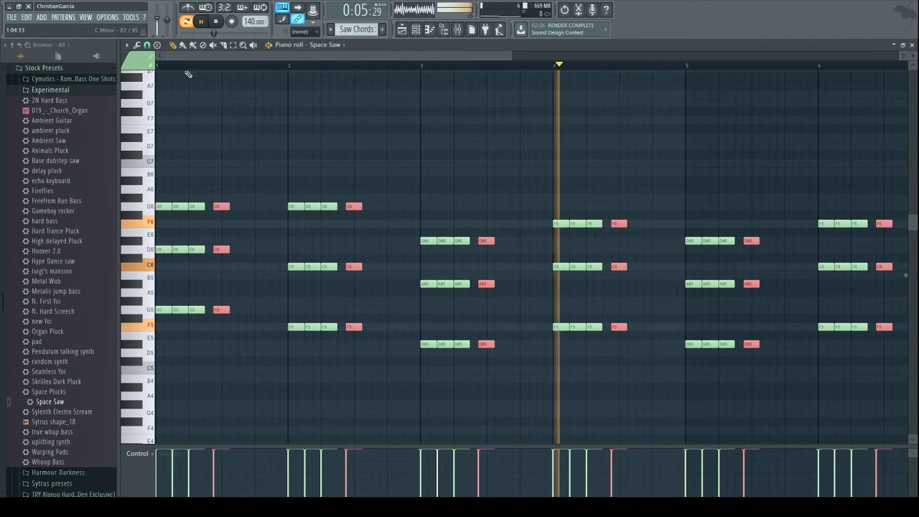
key(ctrl+space)
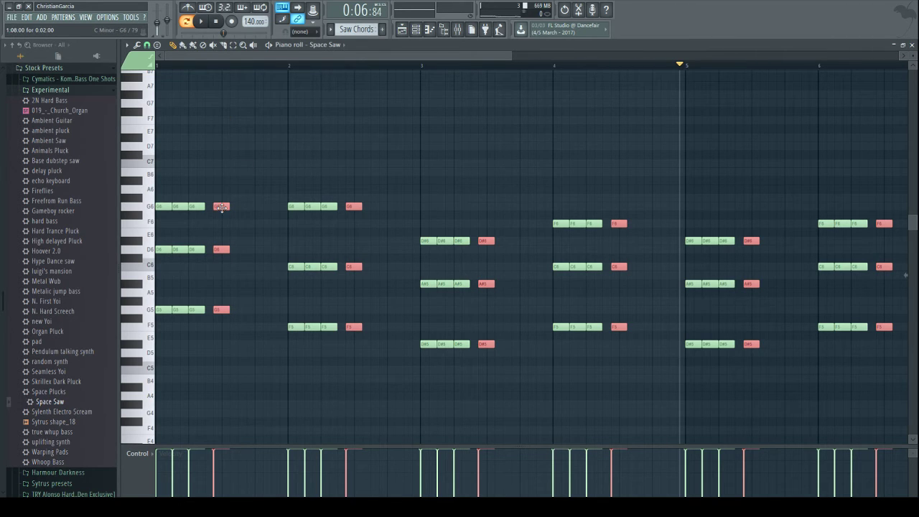
drag(221, 207, 229, 207)
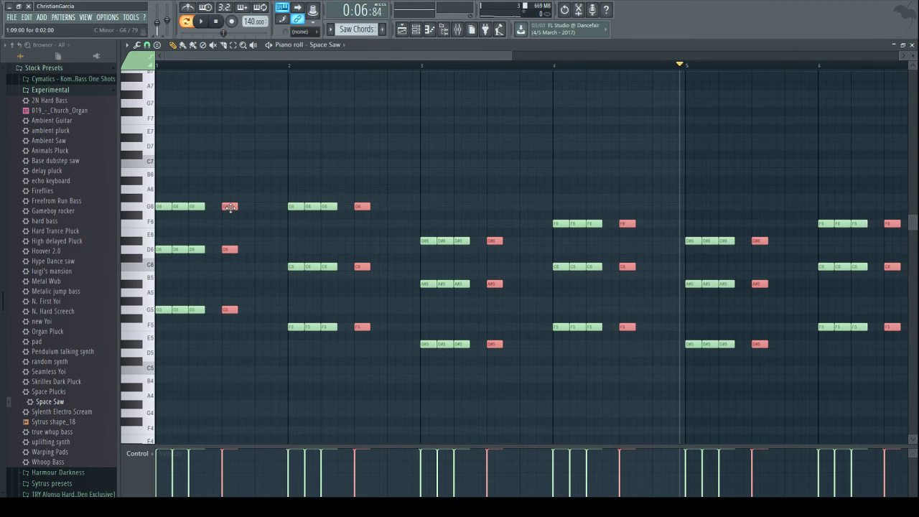
- Add further chord stabs at steps 13 and 15 of each bar and play the pattern from the start
drag(229, 208, 263, 206)
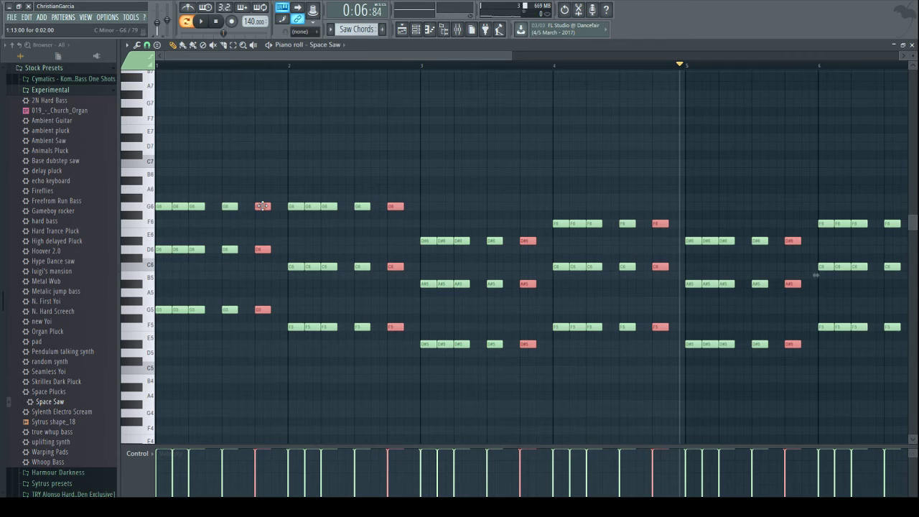
key(ctrl+b)
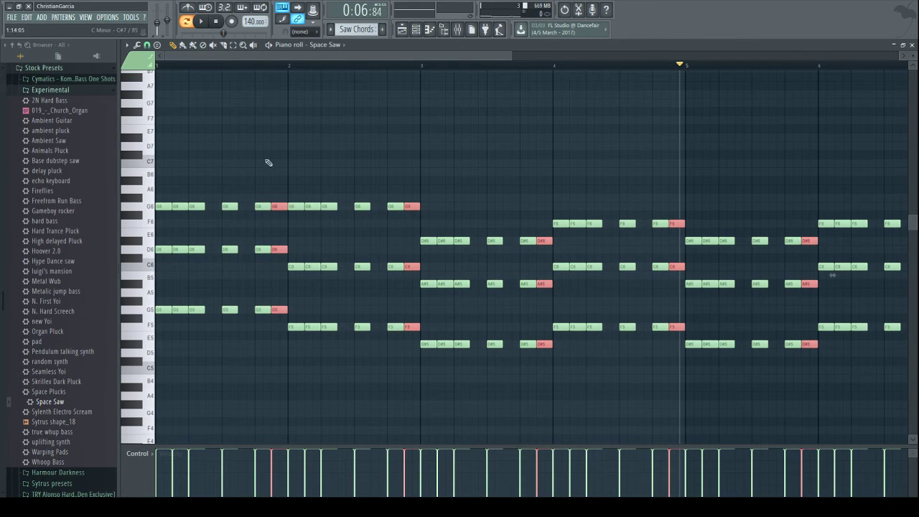
click(216, 22)
click(203, 22)
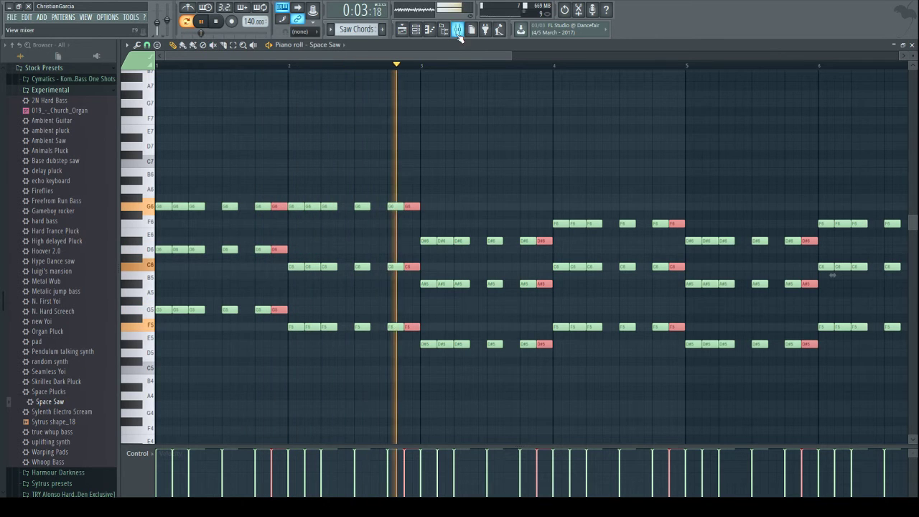
- Open the current project's history and revert to the state before the stabs at steps 13 and 15 were added
scroll(22, 237, up, 15)
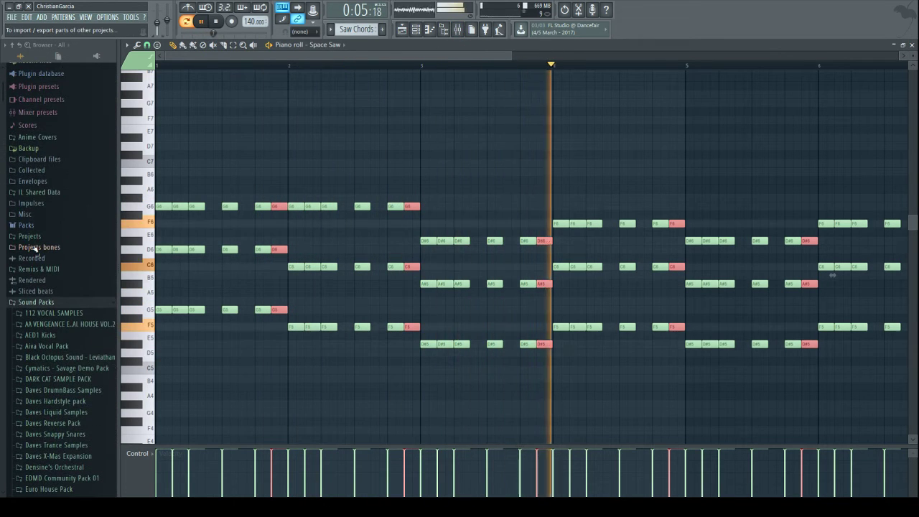
click(35, 248)
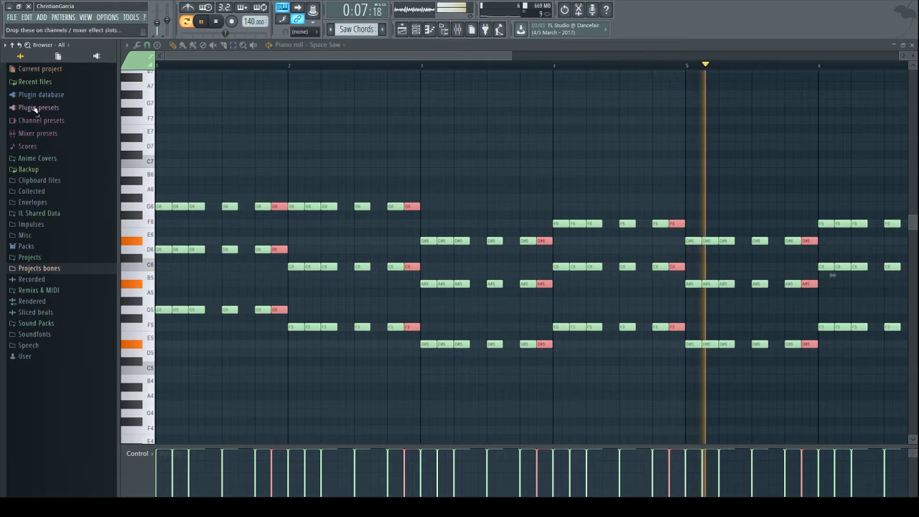
click(40, 69)
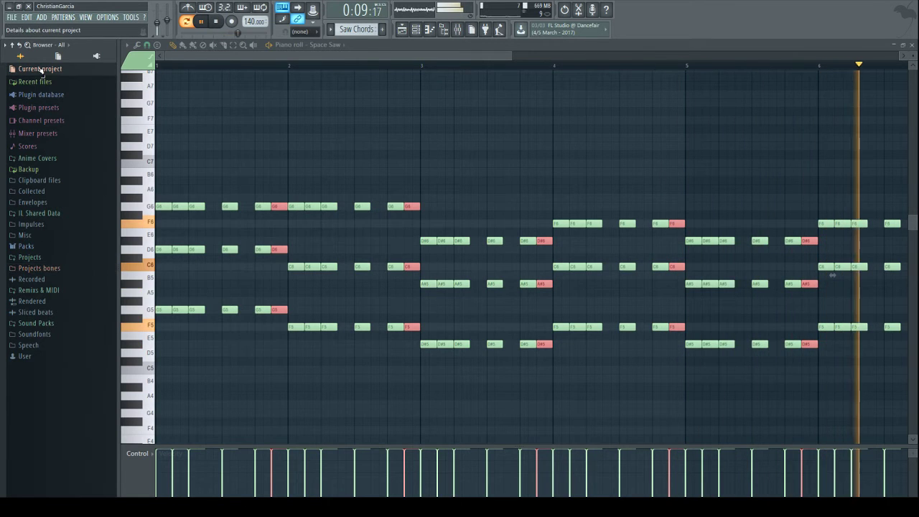
click(40, 84)
click(39, 144)
click(41, 203)
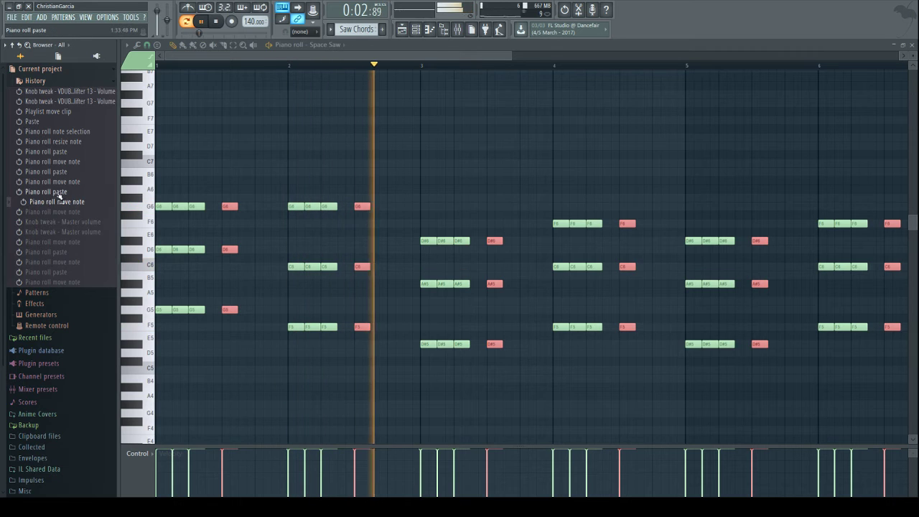
- Lower the Space Saw channel volume to 30% and return to its chord notes
key(F6)
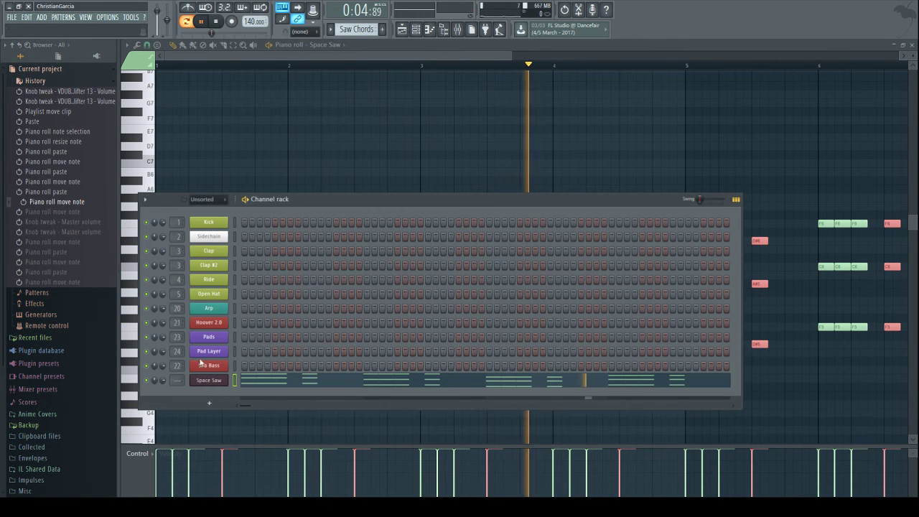
drag(162, 380, 162, 402)
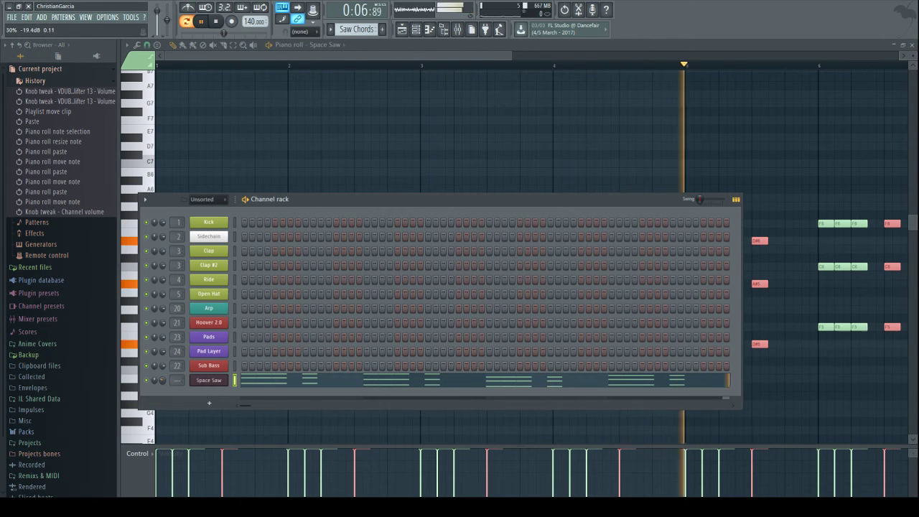
key(F6)
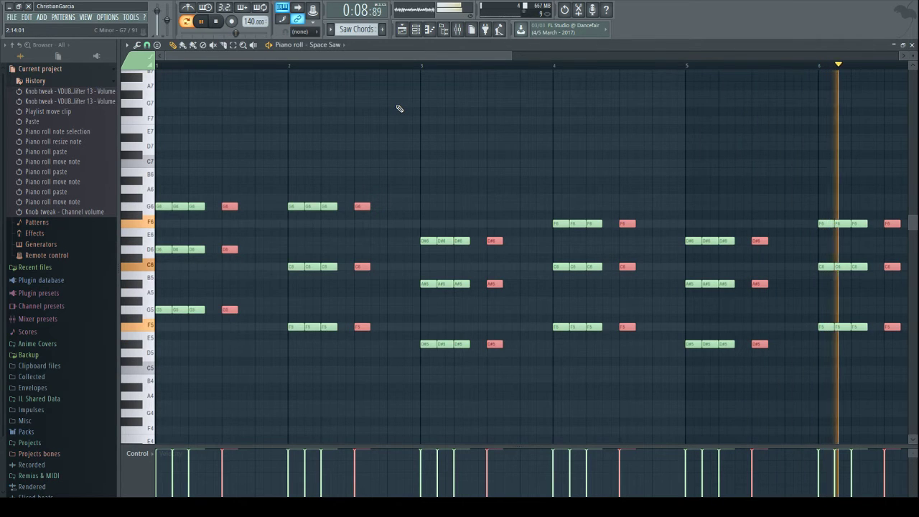
- Revert the history to the third stab's paste and move that stab to step 7 of each bar
click(57, 173)
drag(189, 207, 214, 207)
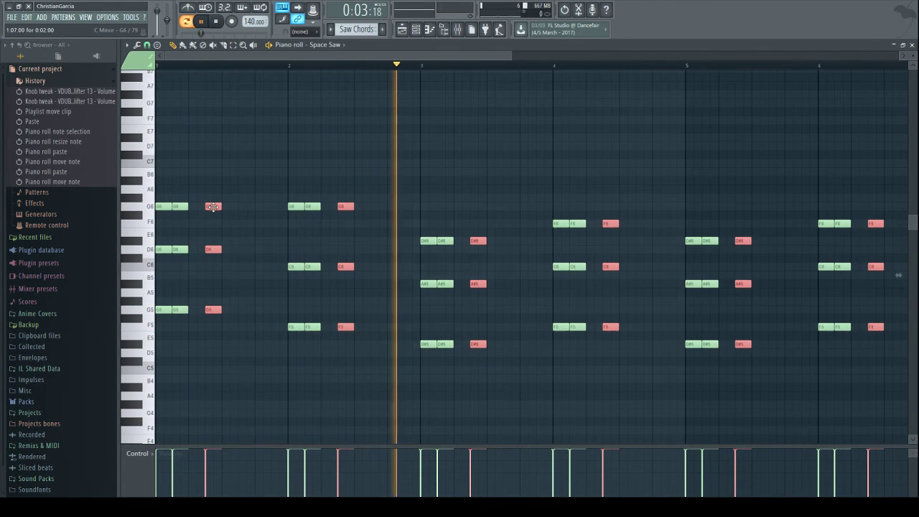
- Lower the Space Saw channel volume, add an extra chord stab at step 5 of each bar and select all notes
key(F6)
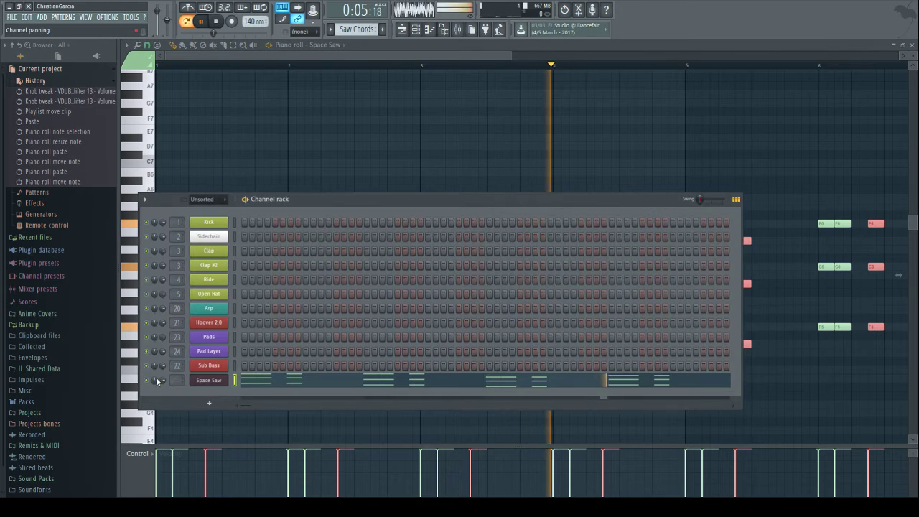
drag(162, 381, 162, 391)
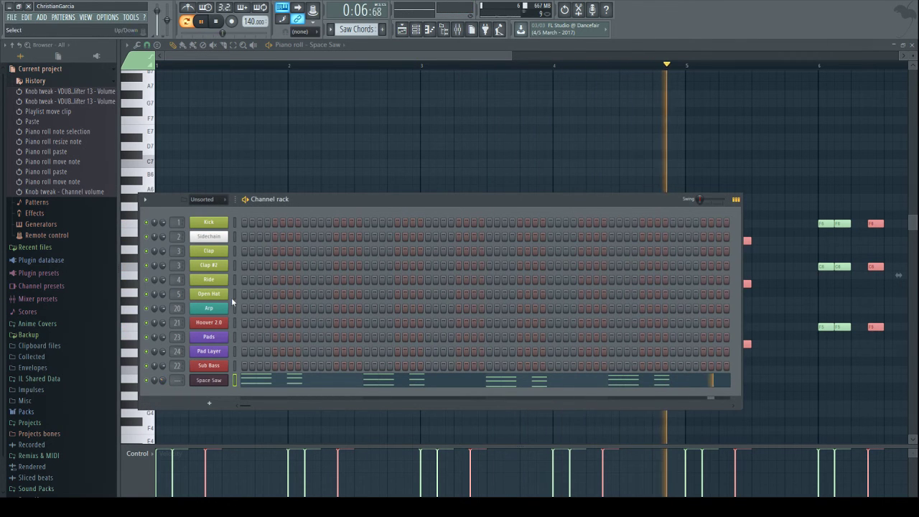
click(328, 55)
key(ctrl+v)
mouse_move(209, 208)
mouse_down()
mouse_move(228, 210)
mouse_move(194, 209)
mouse_up()
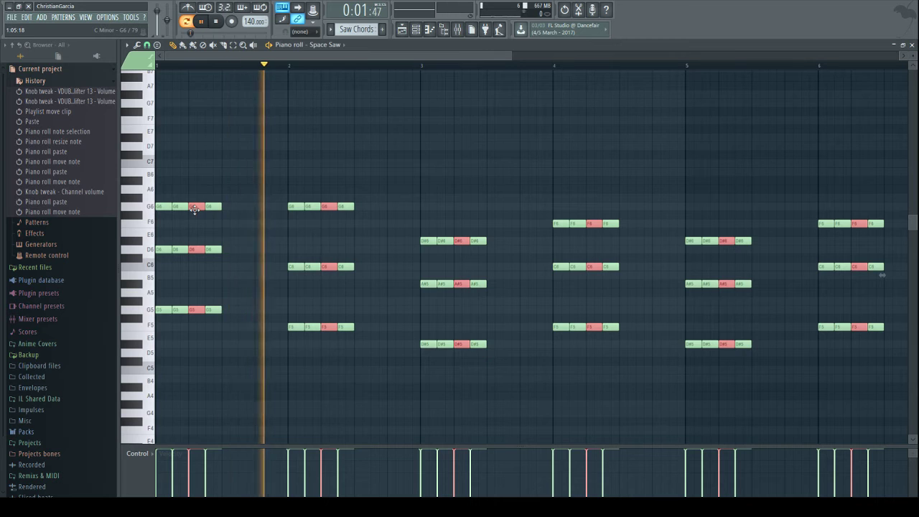
drag(511, 57, 773, 90)
drag(751, 170, 155, 347)
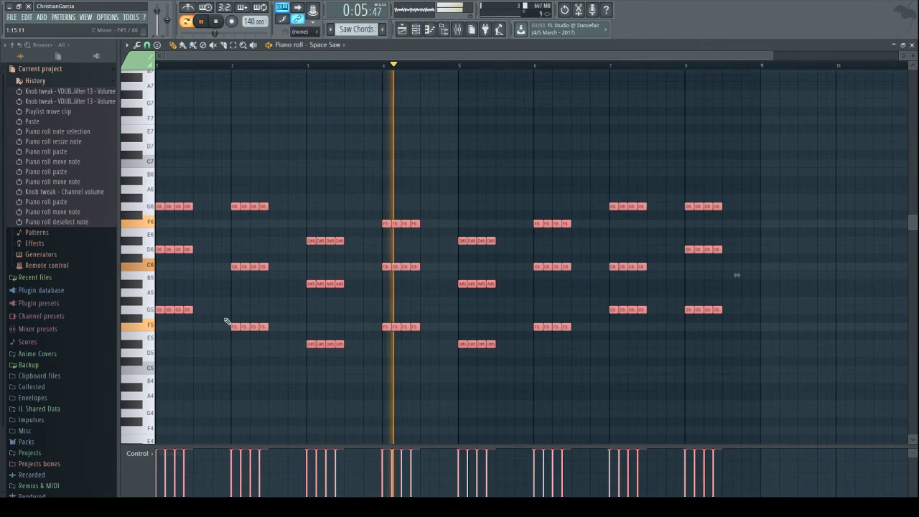
- Revert the history to the move of the third stab to step 7 and lower the Space Saw channel volume
click(76, 183)
click(419, 30)
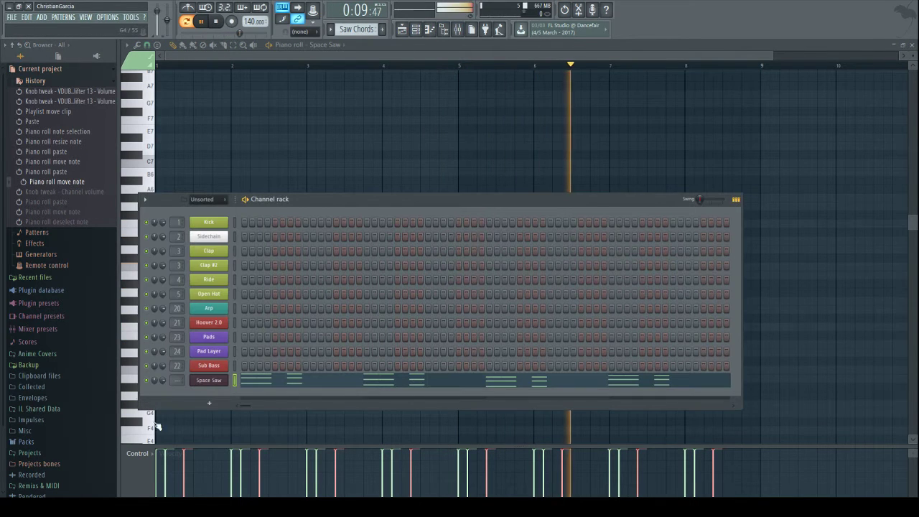
drag(163, 381, 163, 413)
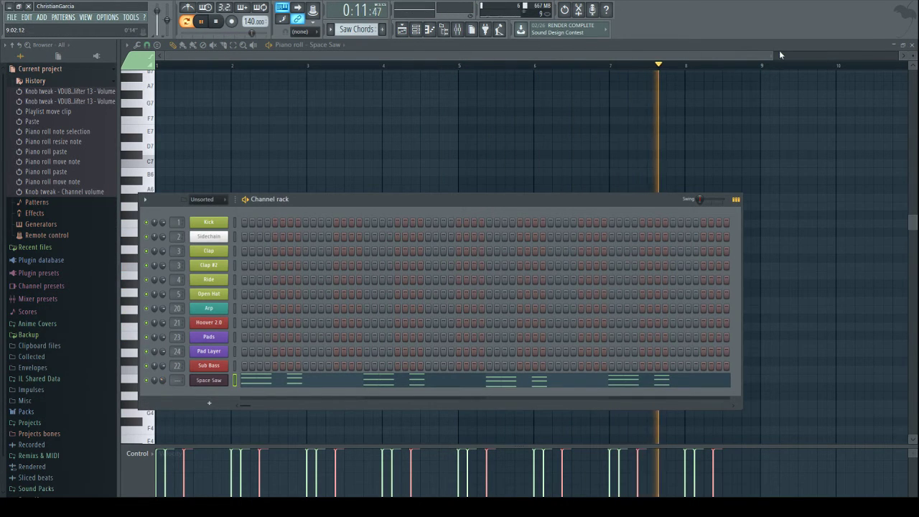
- Paste extra Space Saw chord stabs at steps 11, 13 and 15 of each bar and set all note velocities to about 77%
mouse_move(726, 467)
mouse_down()
mouse_move(141, 487)
mouse_move(92, 474)
mouse_move(105, 472)
mouse_up()
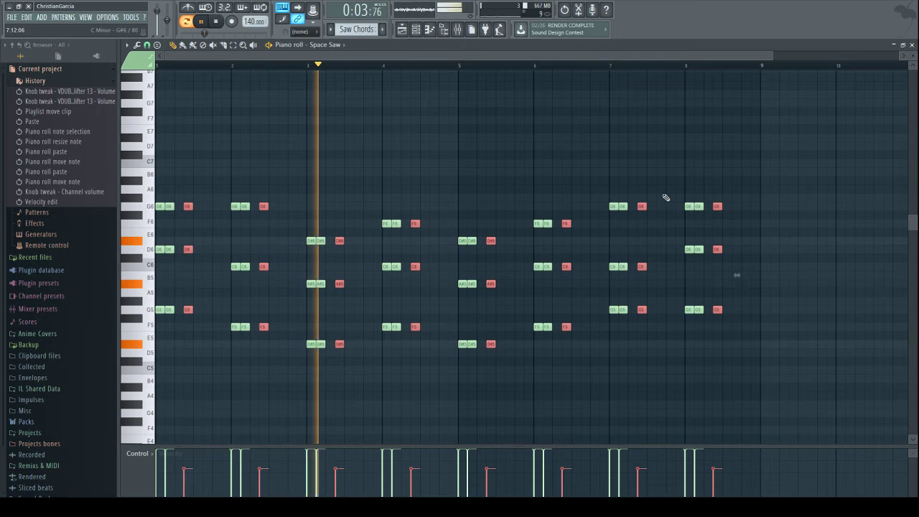
drag(747, 460, 158, 451)
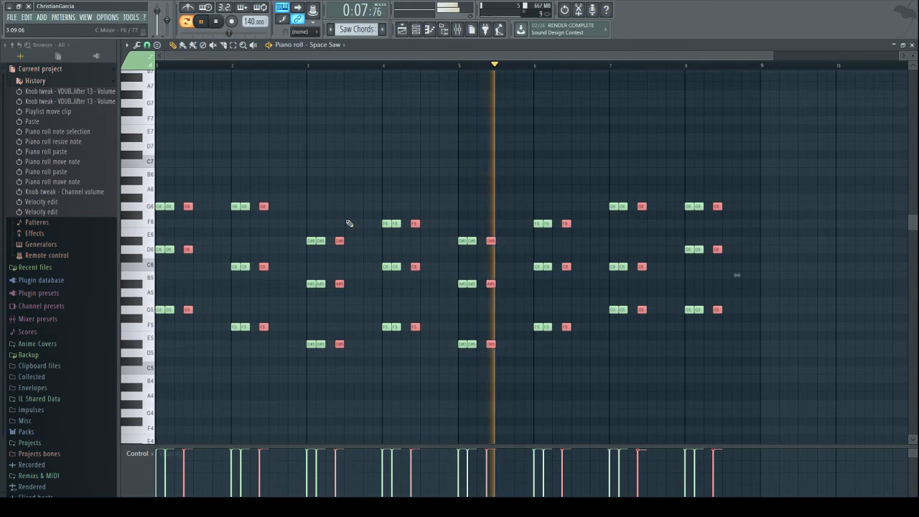
key(ctrl+v)
drag(191, 205, 210, 198)
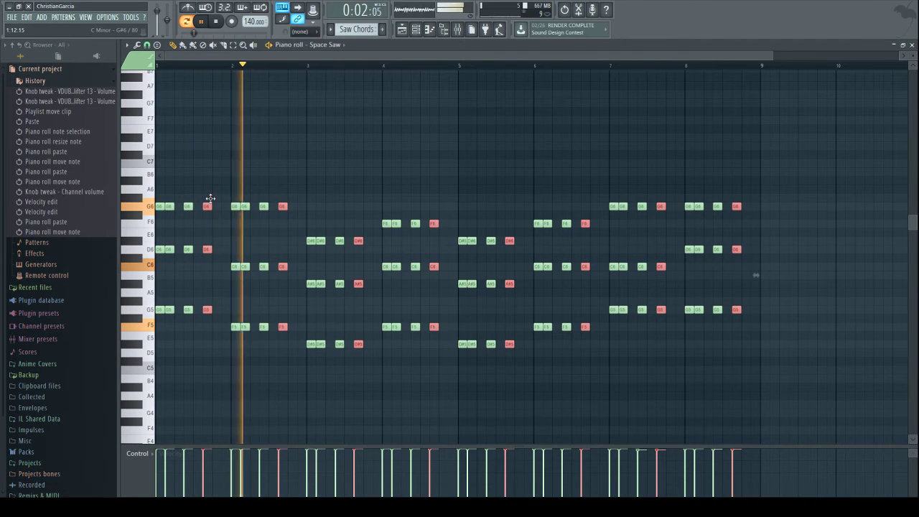
key(ctrl+v)
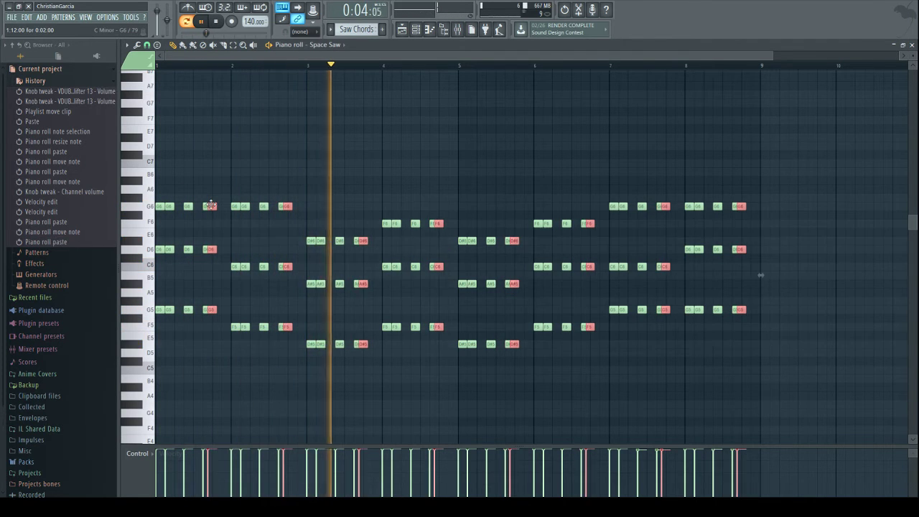
drag(213, 203, 217, 199)
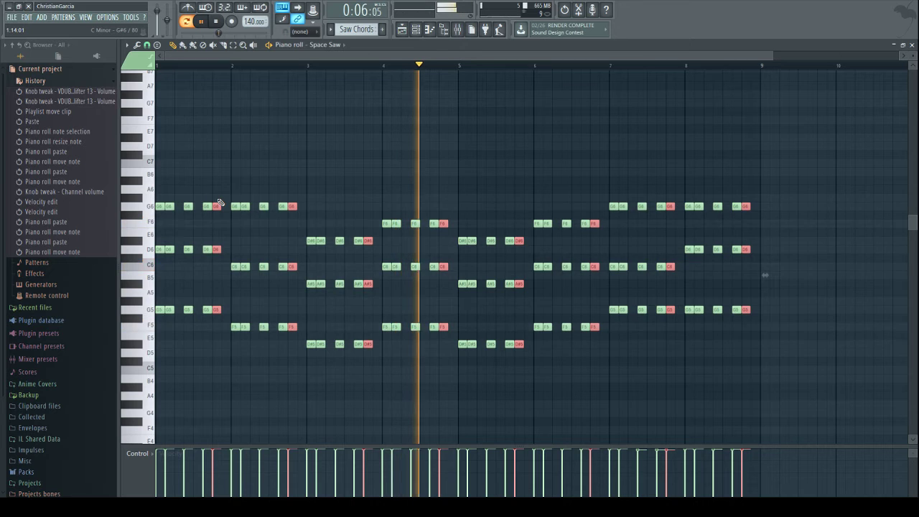
key(ctrl+v)
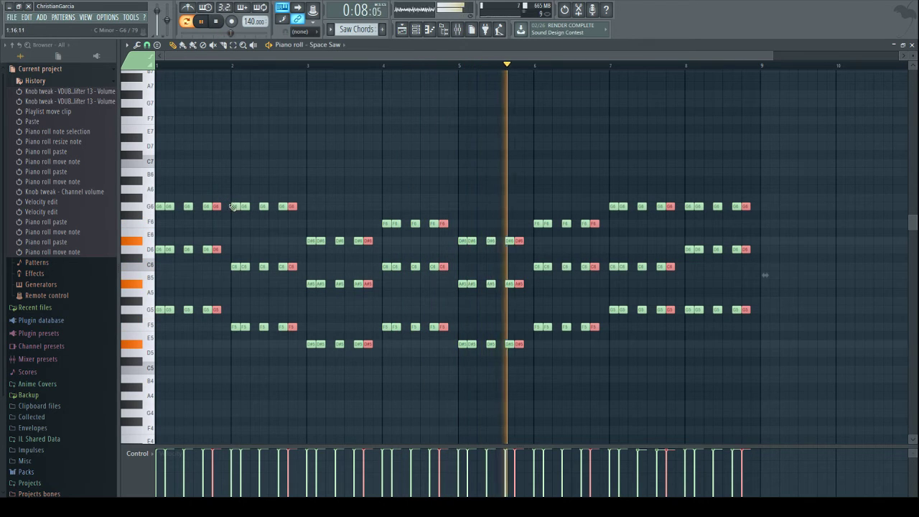
mouse_move(215, 206)
mouse_down()
mouse_move(234, 207)
mouse_move(224, 206)
mouse_up()
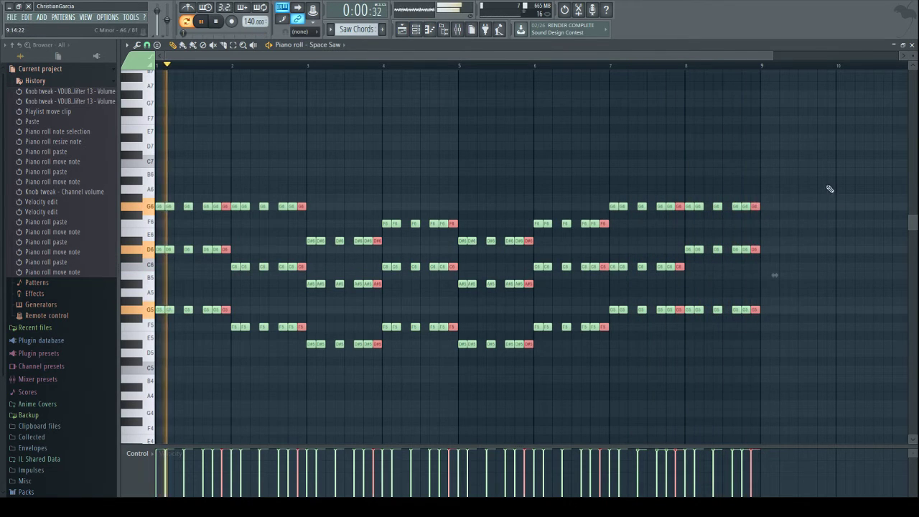
key(ctrl+a)
drag(770, 463, 563, 462)
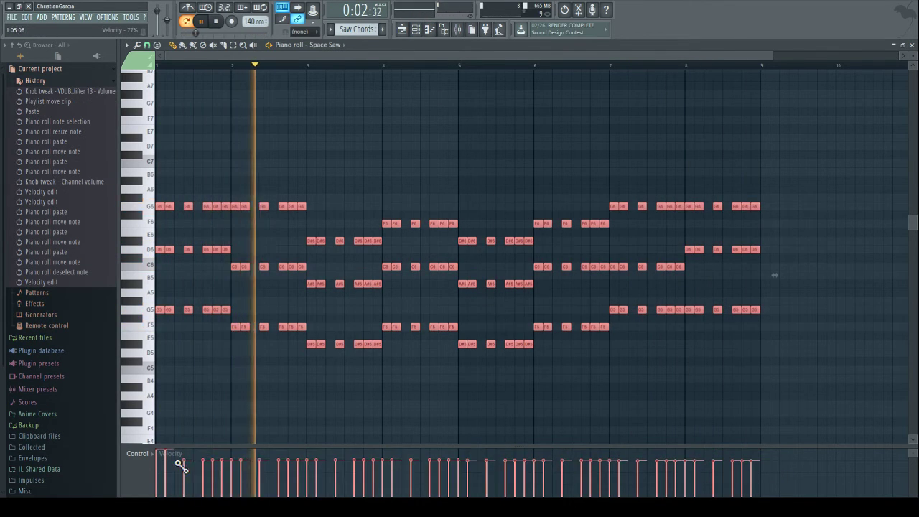
- Open the Space Saw channel's synth and set its unison order to 9
key(F6)
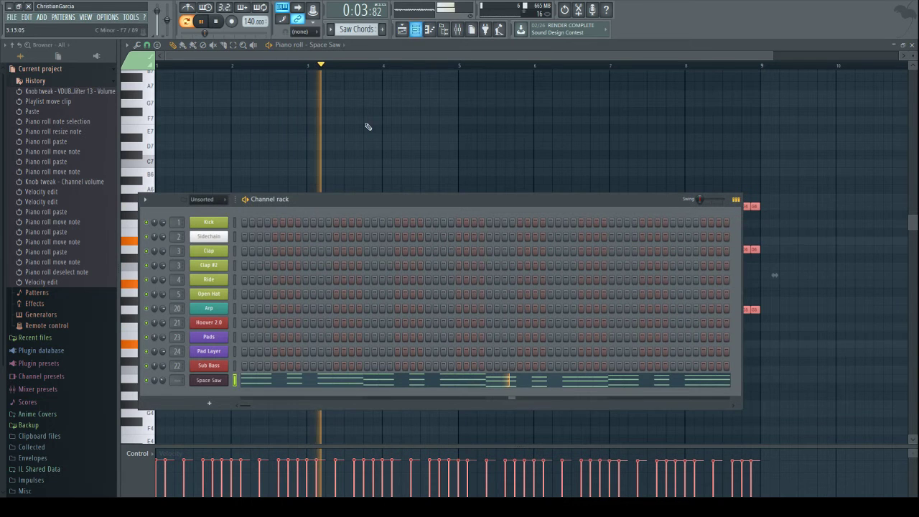
click(208, 380)
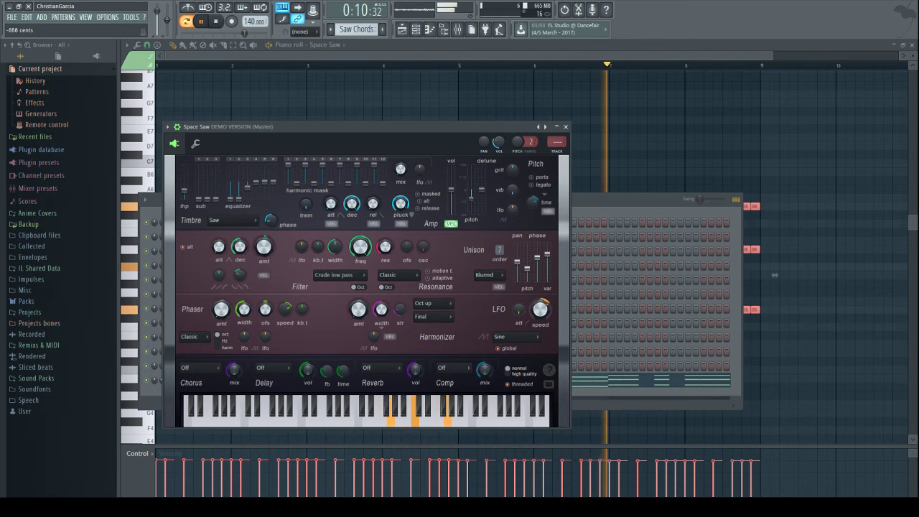
drag(499, 253, 497, 248)
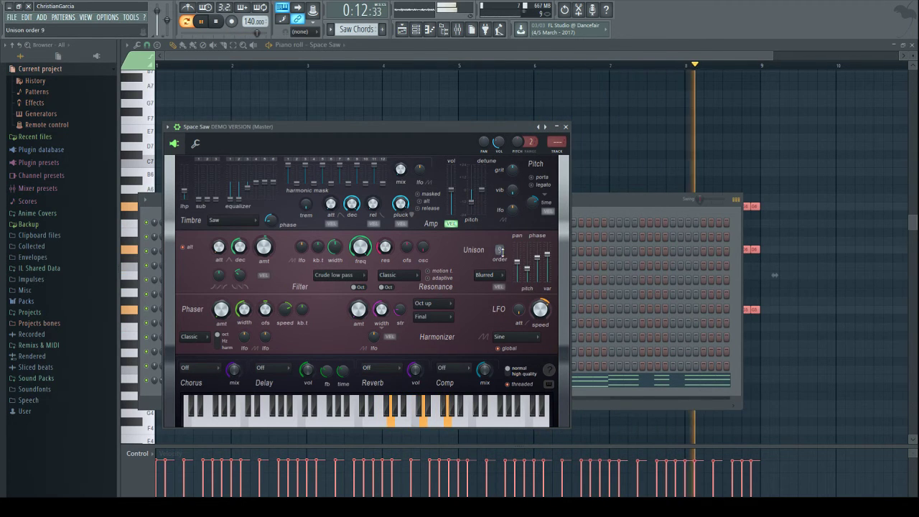
- Replace the Space Saw sound with the Hard Trance Pluck preset from Stock Presets and adjust its master pitch and unison order
click(43, 380)
scroll(70, 369, down, 9)
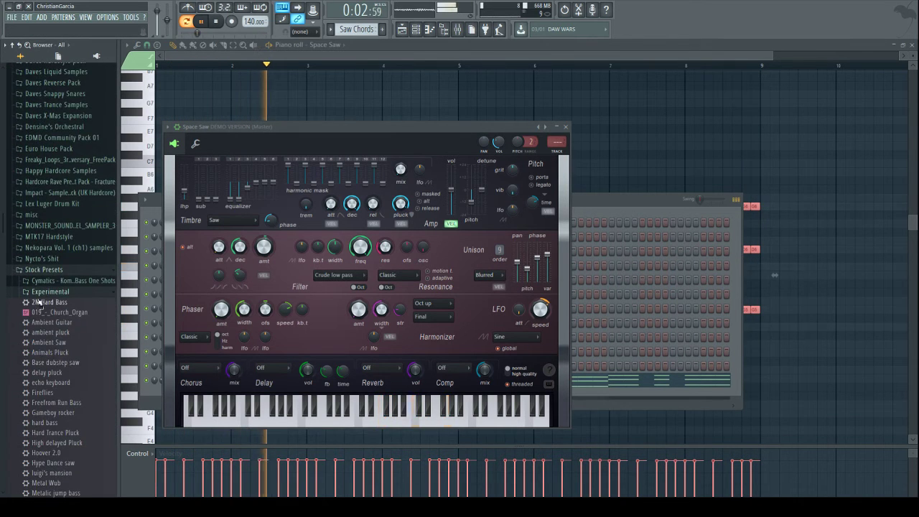
scroll(57, 319, down, 6)
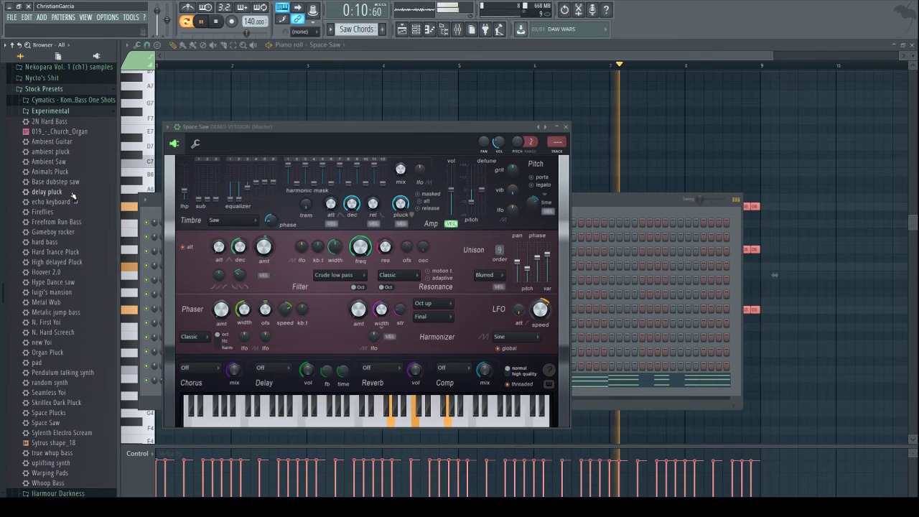
click(616, 199)
click(175, 415)
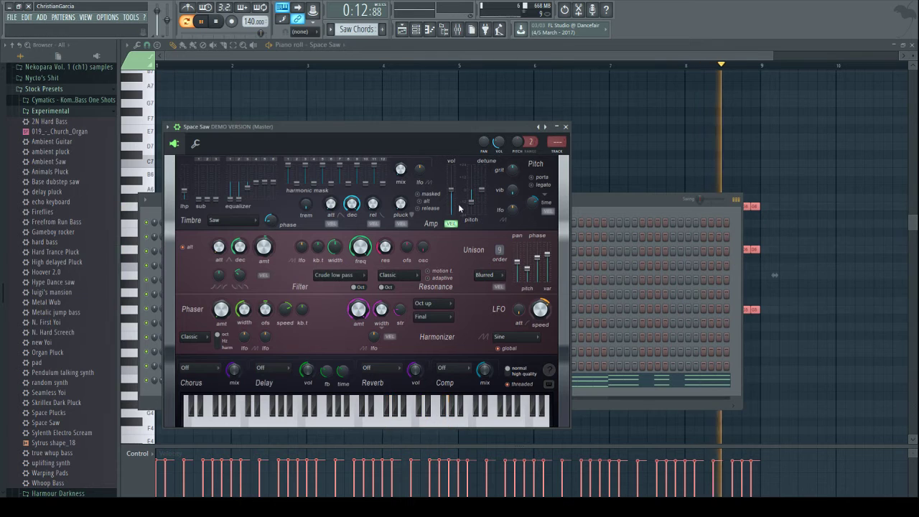
click(616, 205)
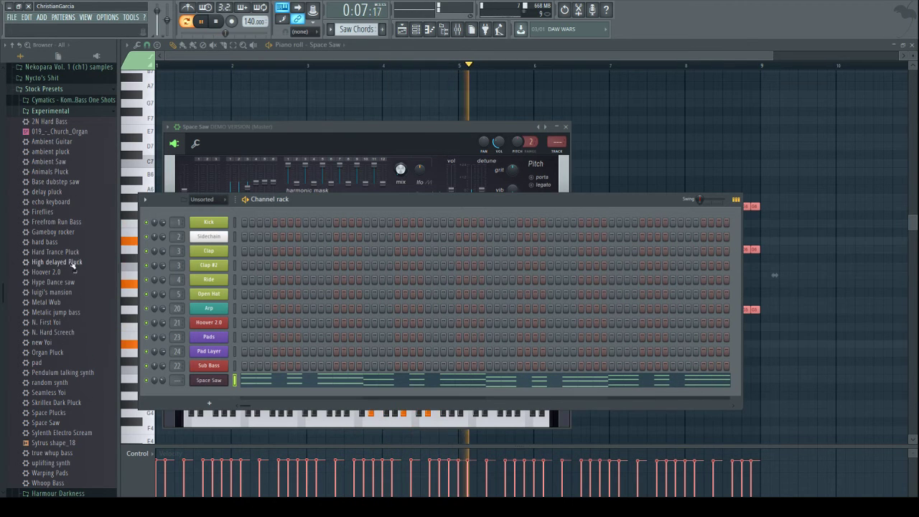
drag(73, 251, 209, 348)
drag(212, 383, 211, 382)
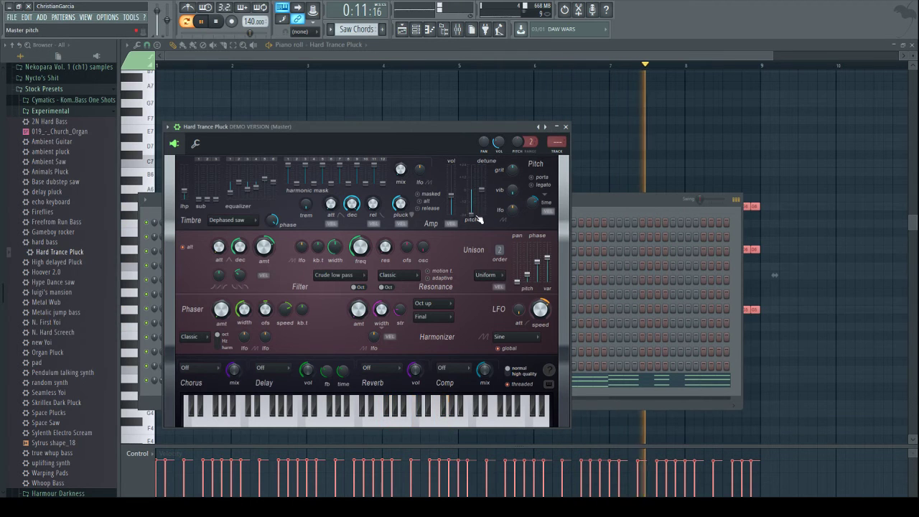
drag(476, 217, 477, 221)
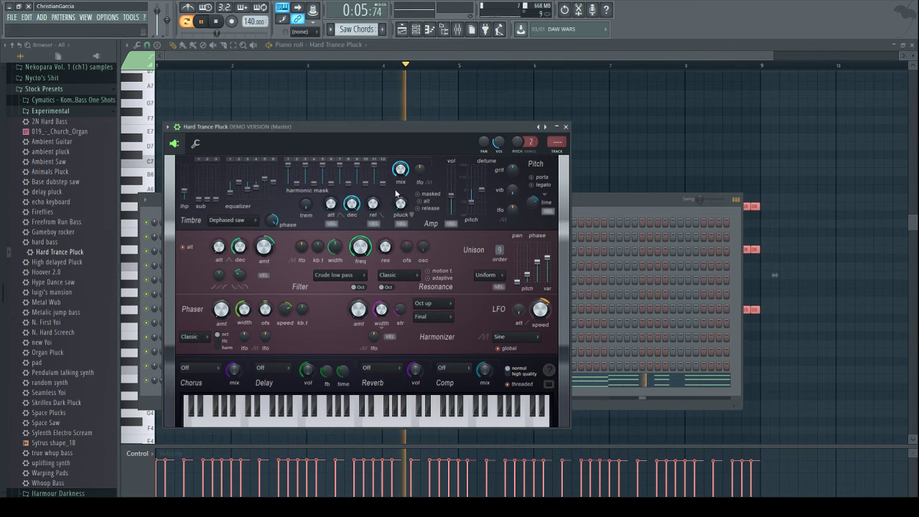
- Place Saw Chords clips on Track 17 of the playlist at bars 17 and 25 and play the song around them
click(402, 30)
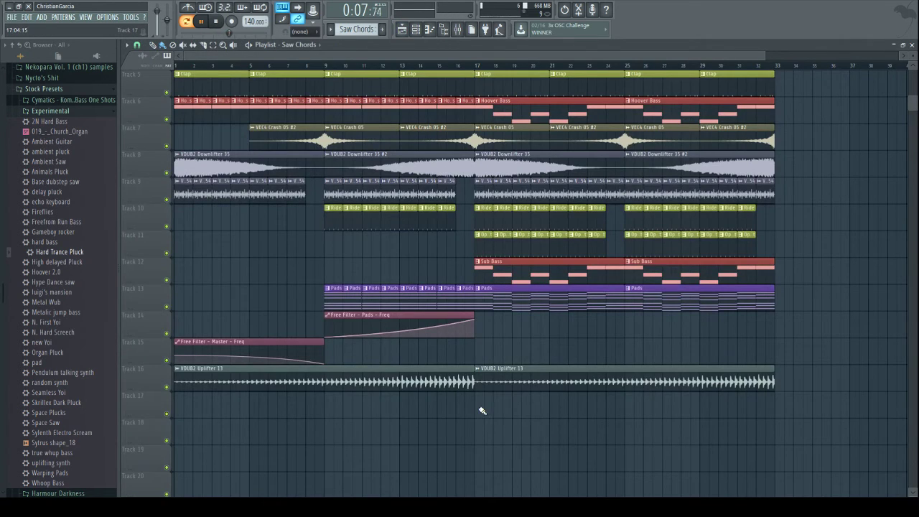
drag(482, 410, 624, 409)
click(449, 73)
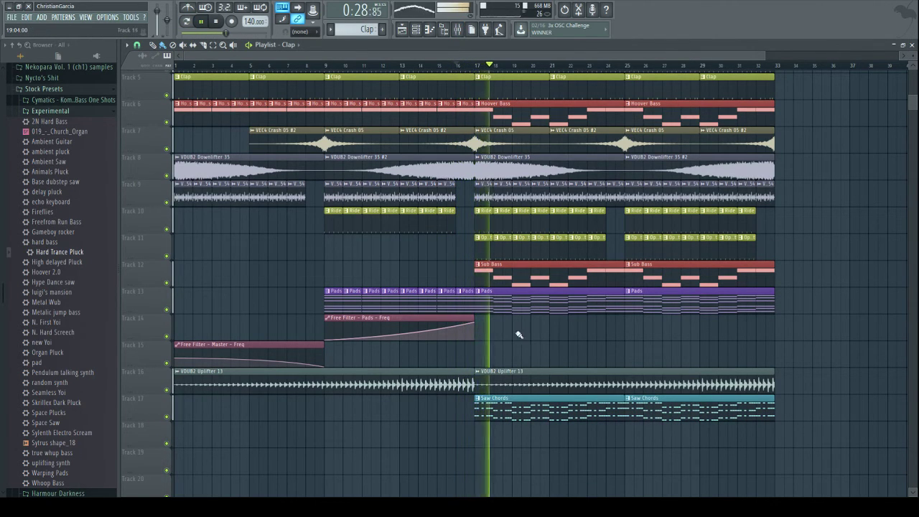
scroll(516, 410, up, 4)
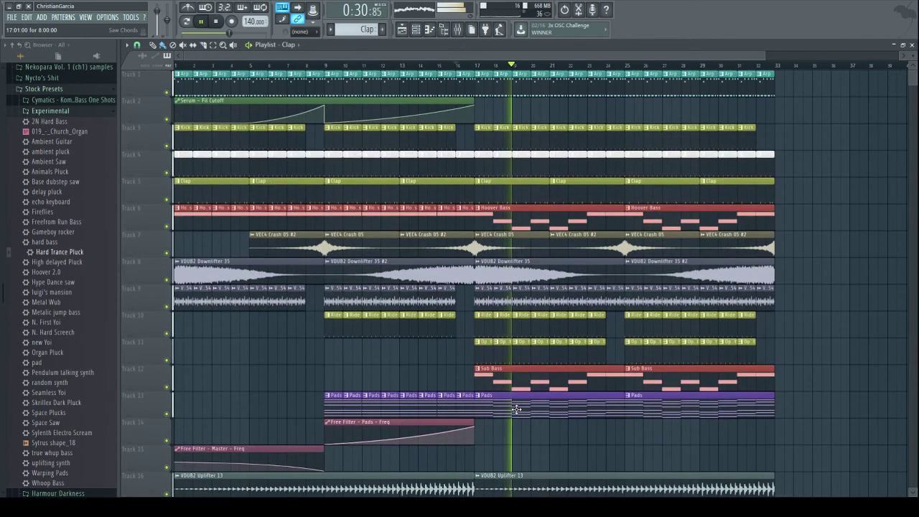
scroll(514, 406, down, 5)
- Replace the Saw Chords notes with the sustained chords copied from the Pad Layer channel of the Pads pattern, and stop playback
double_click(508, 387)
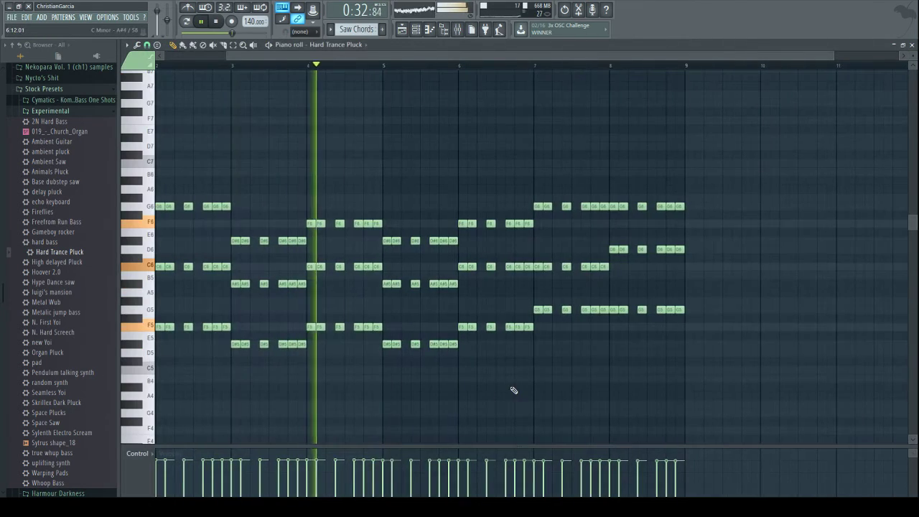
click(416, 30)
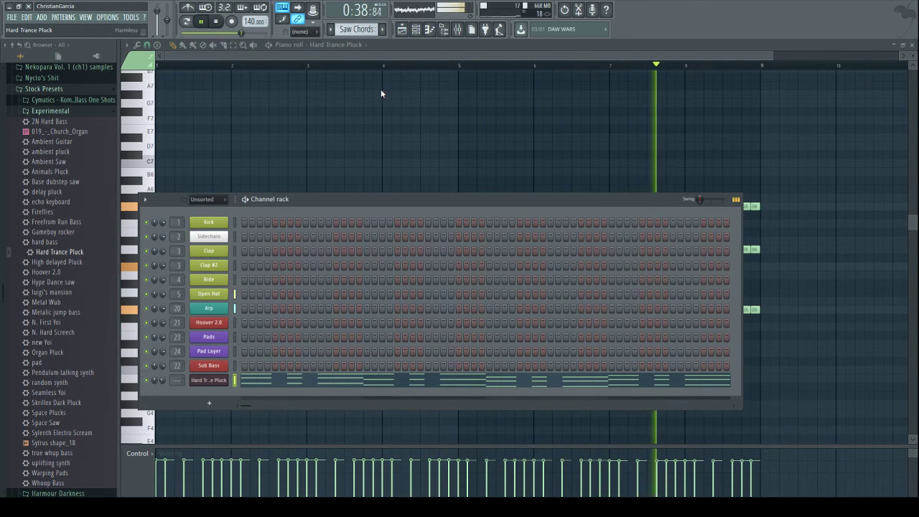
key(plus)
click(216, 351)
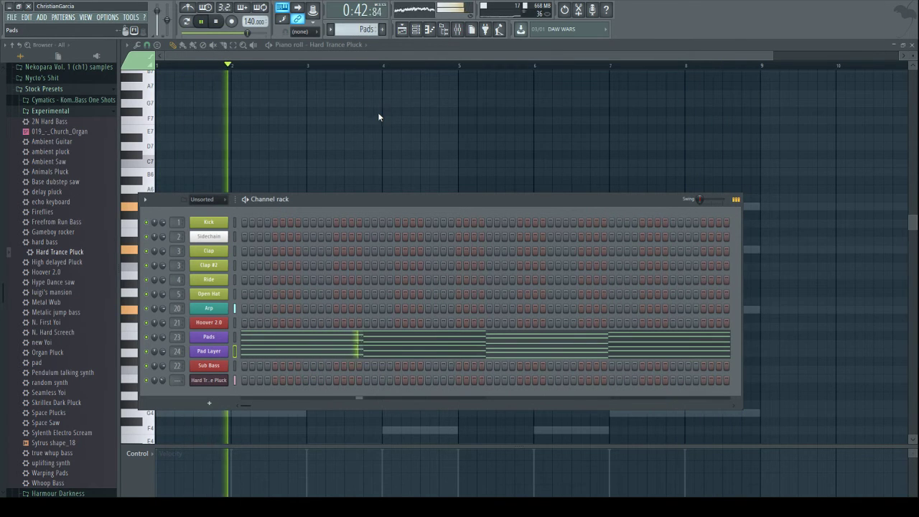
key(minus)
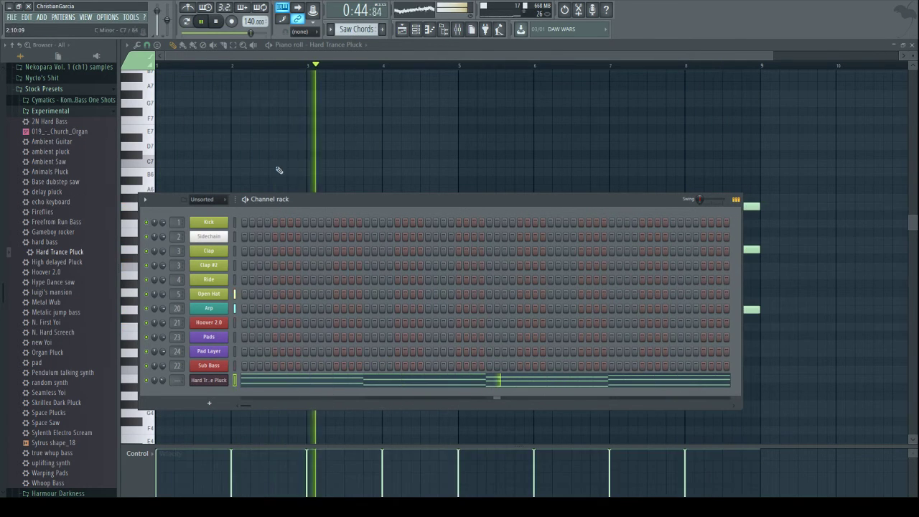
key(space)
key(F6)
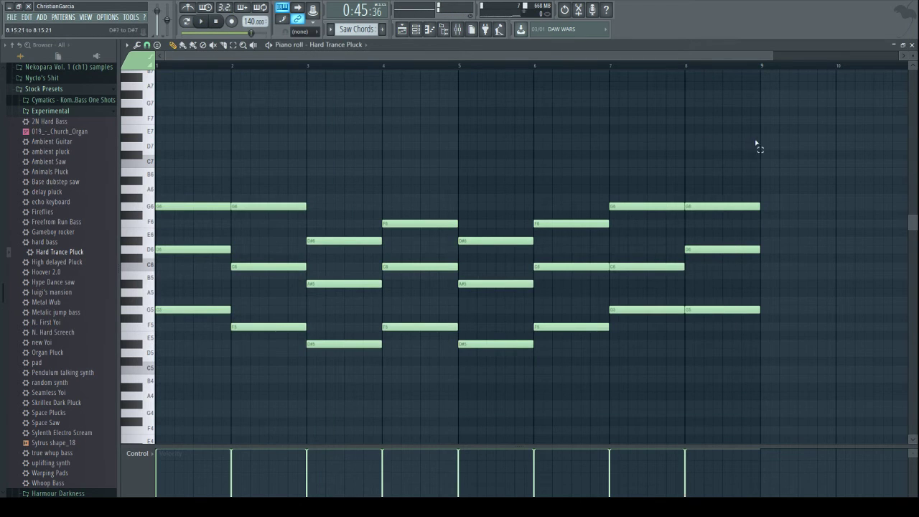
- Shorten all the chords to two steps and duplicate them at steps 4, 7, 10, 13 and 15 of each bar
ctrl+drag(756, 144, 170, 435)
drag(228, 258, 166, 262)
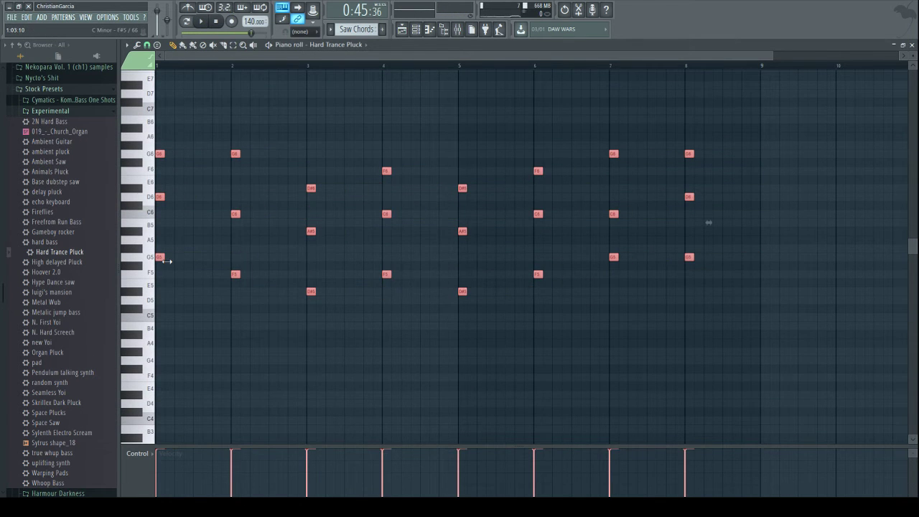
drag(769, 57, 387, 58)
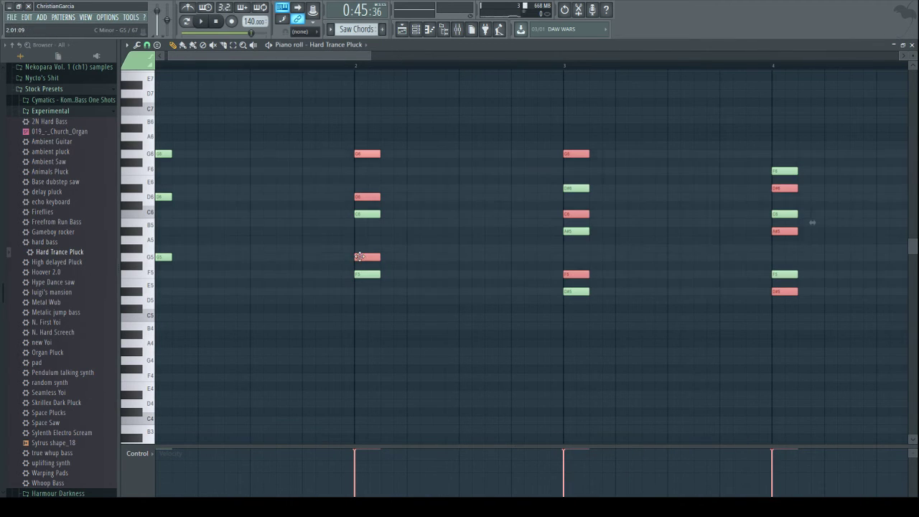
drag(359, 257, 195, 256)
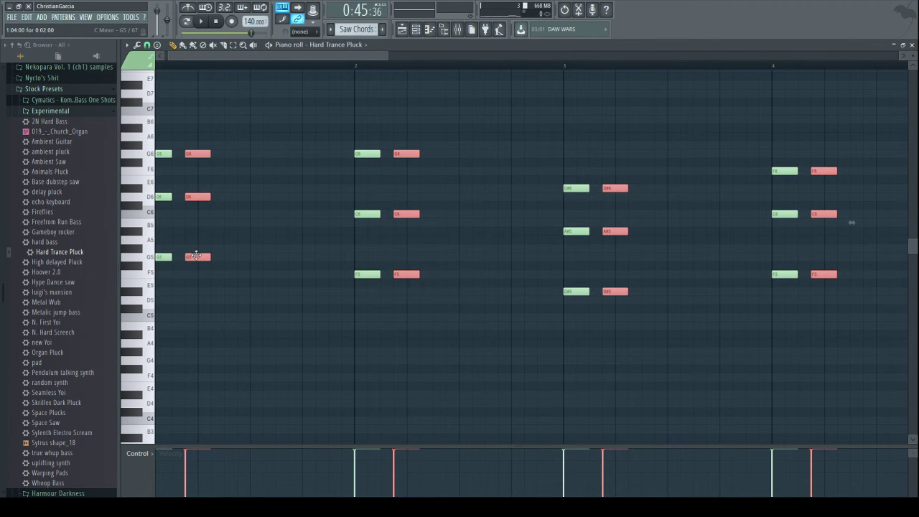
drag(286, 57, 227, 69)
key(shift+Right)
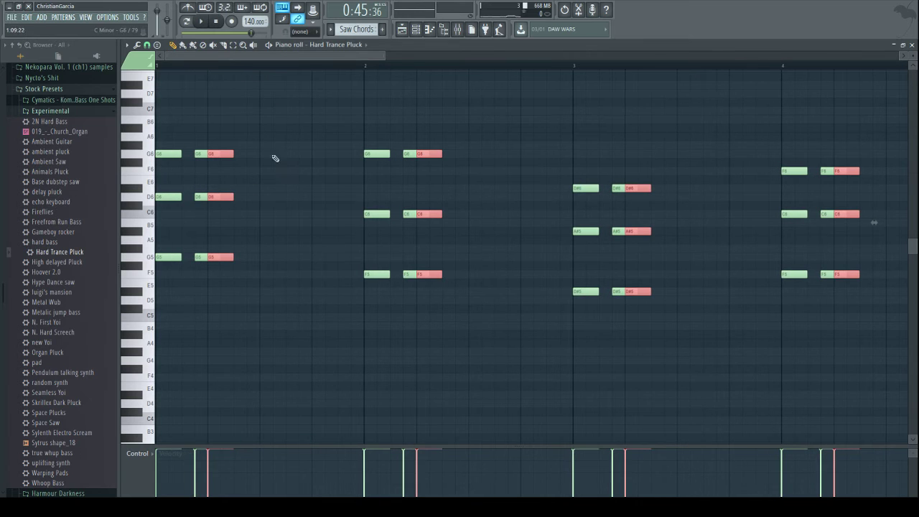
drag(221, 257, 348, 259)
key(shift+Right)
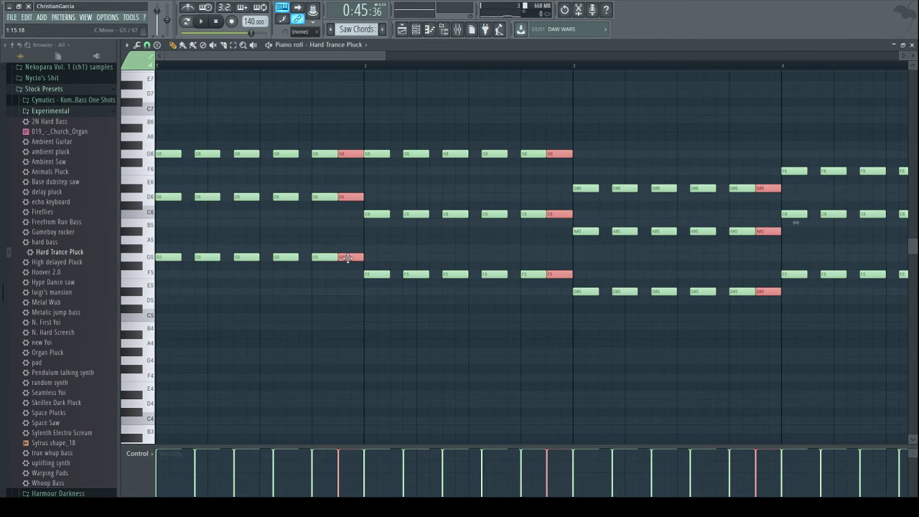
- During playback, set Hard Trance Pluck's master pitch to about -1162 cents, unison pitch to 31% and harmonizer amount to 100%
key(space)
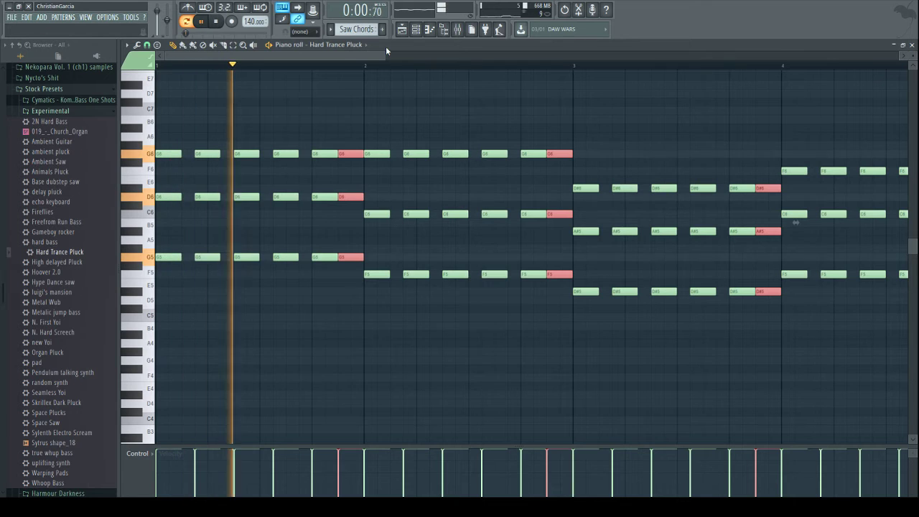
click(416, 30)
click(221, 382)
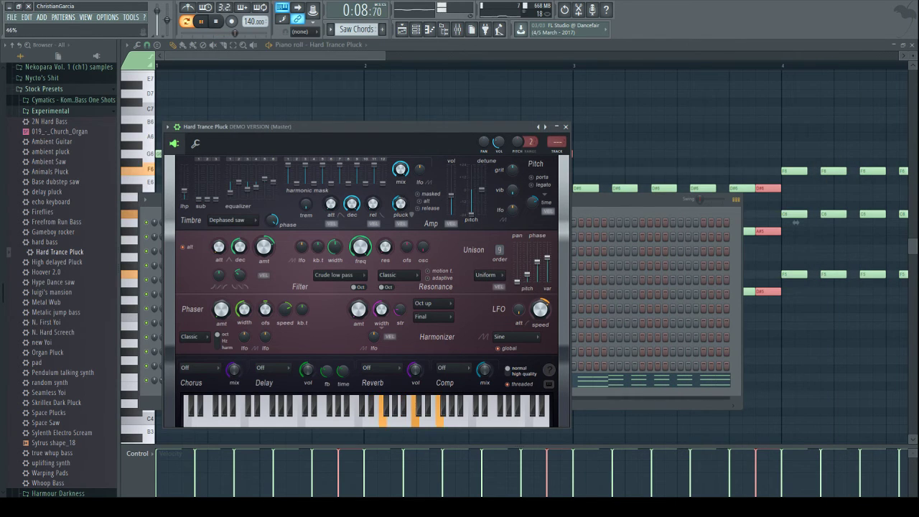
drag(472, 215, 473, 203)
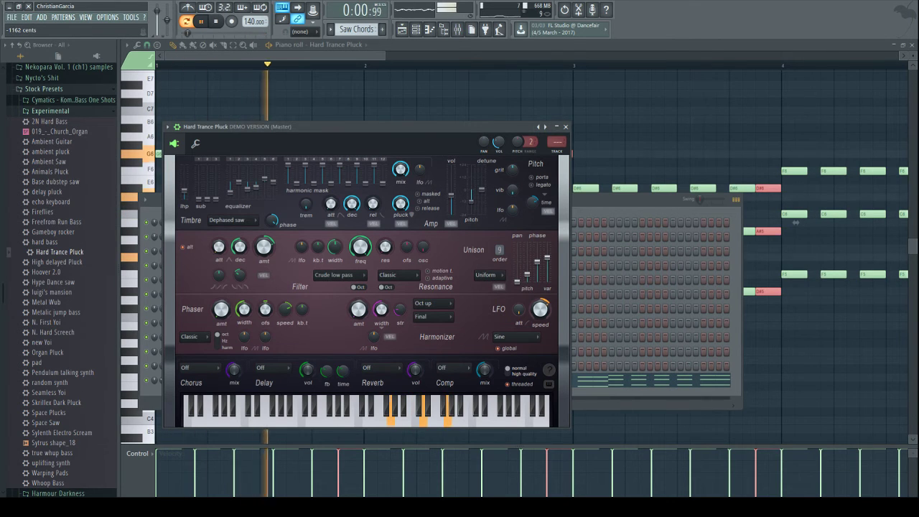
drag(527, 276, 526, 285)
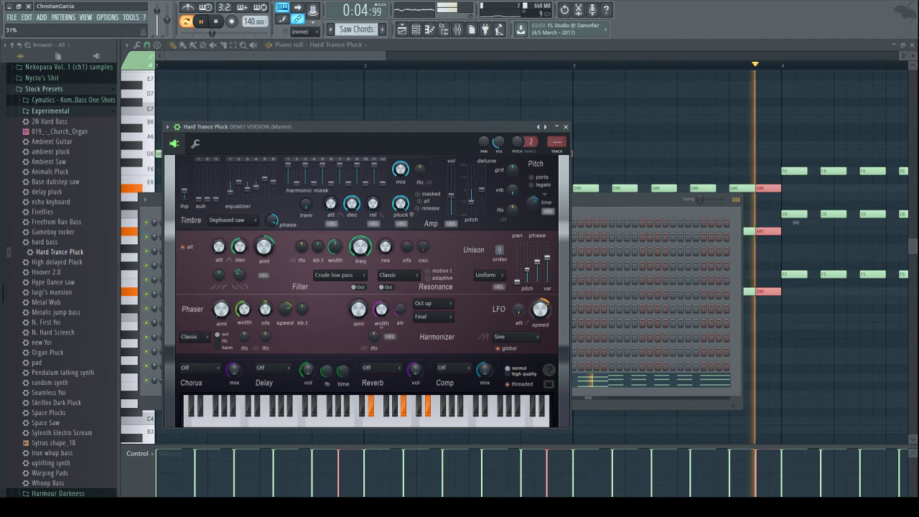
drag(357, 308, 358, 308)
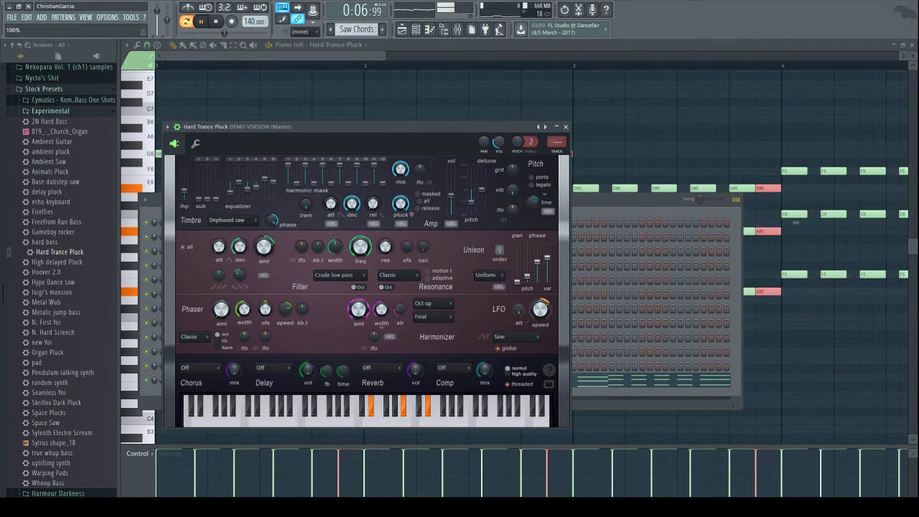
- During playback, adjust Hard Trance Pluck's timbre mix, switch its chorus to Classic and adjust the chorus mix
drag(400, 168, 400, 201)
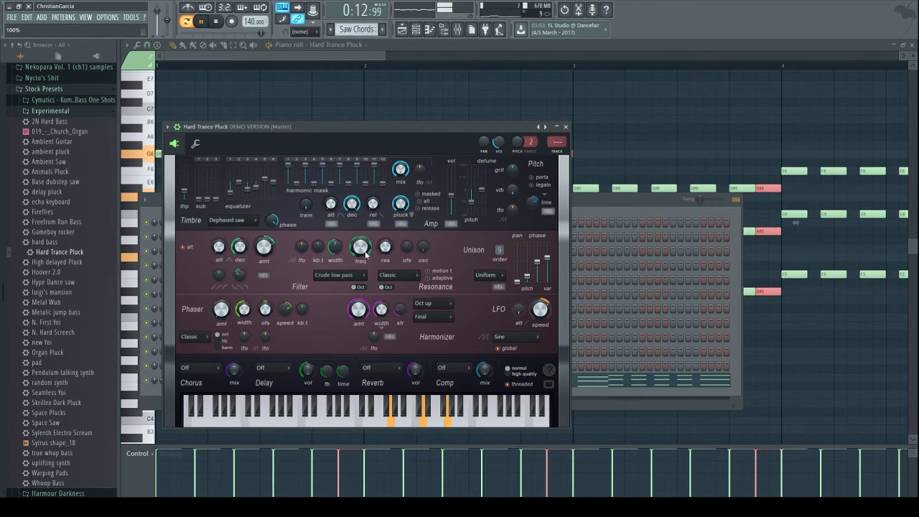
click(201, 369)
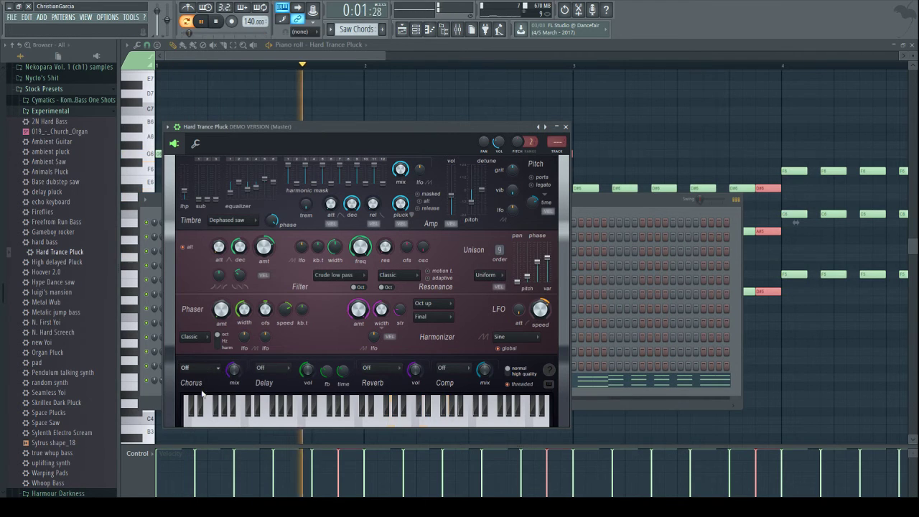
click(207, 387)
drag(235, 370, 235, 352)
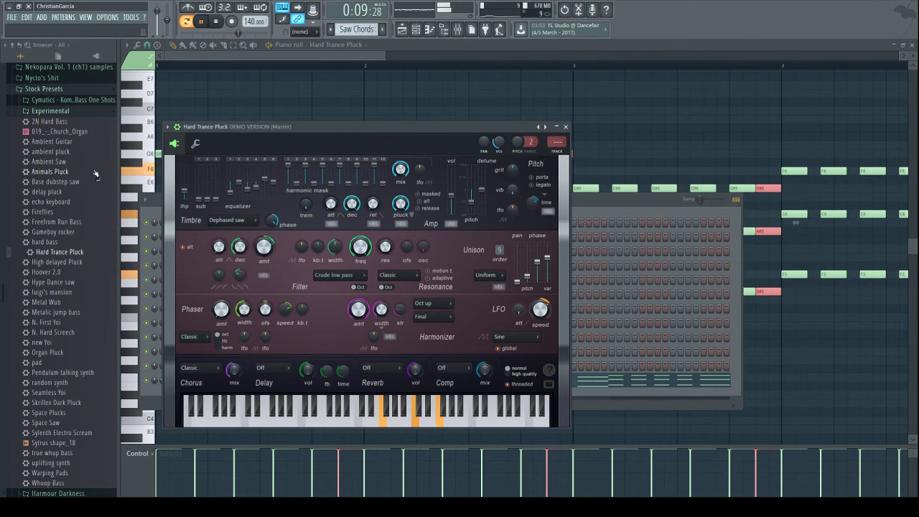
click(586, 205)
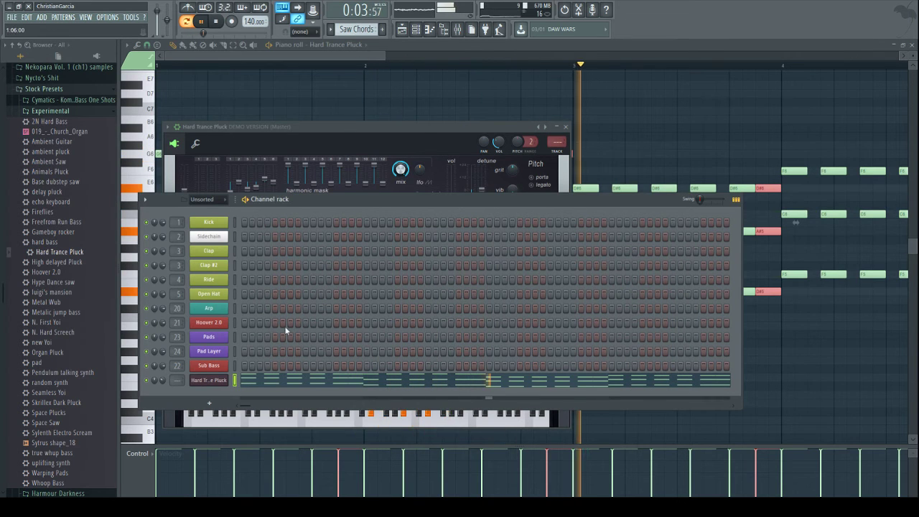
click(221, 381)
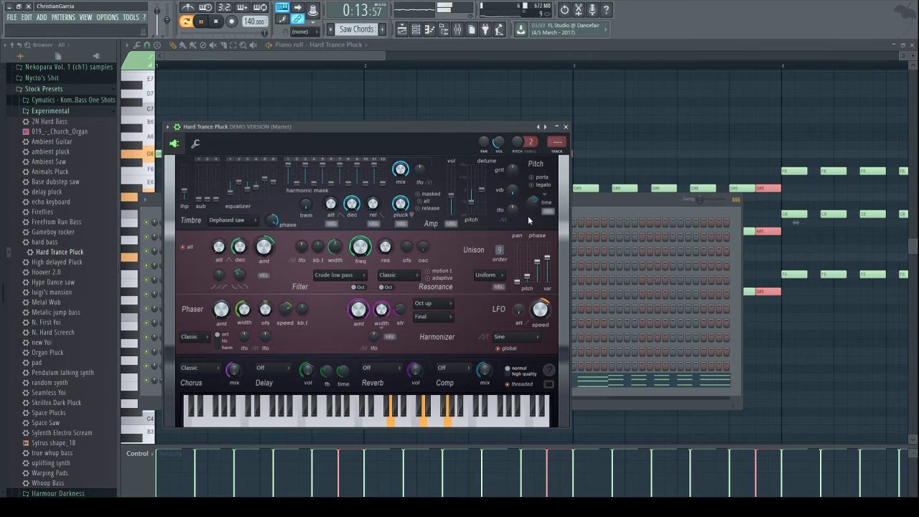
- Select all the Hard Trance Pluck chord notes across bars 1 to 8 of the Saw Chords pattern
click(384, 57)
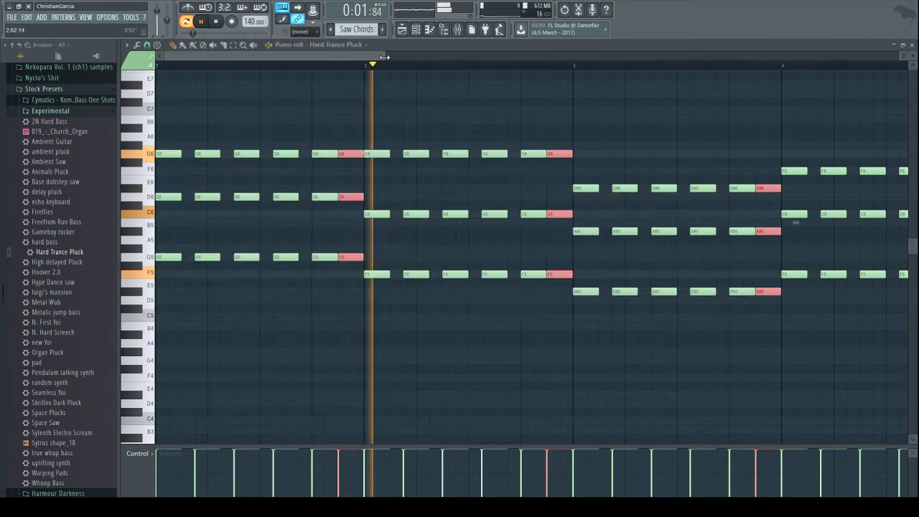
drag(385, 57, 898, 59)
drag(673, 107, 126, 302)
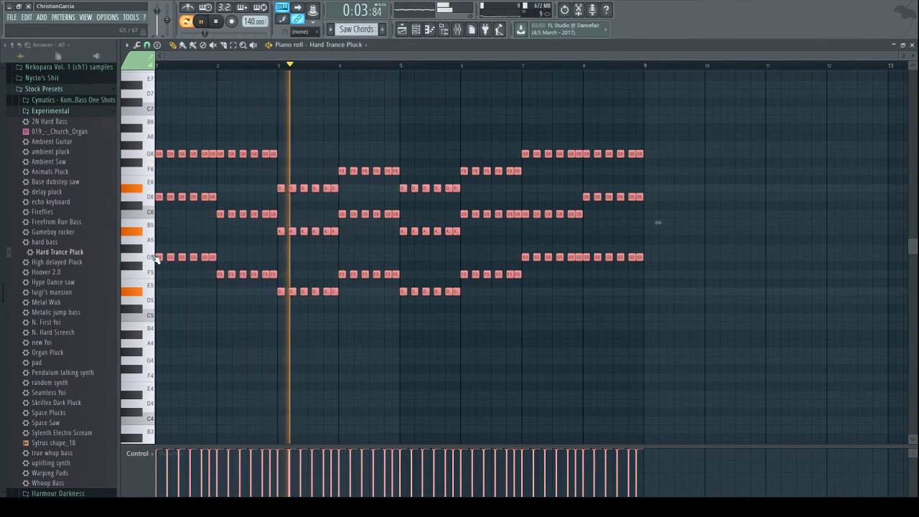
drag(155, 259, 127, 260)
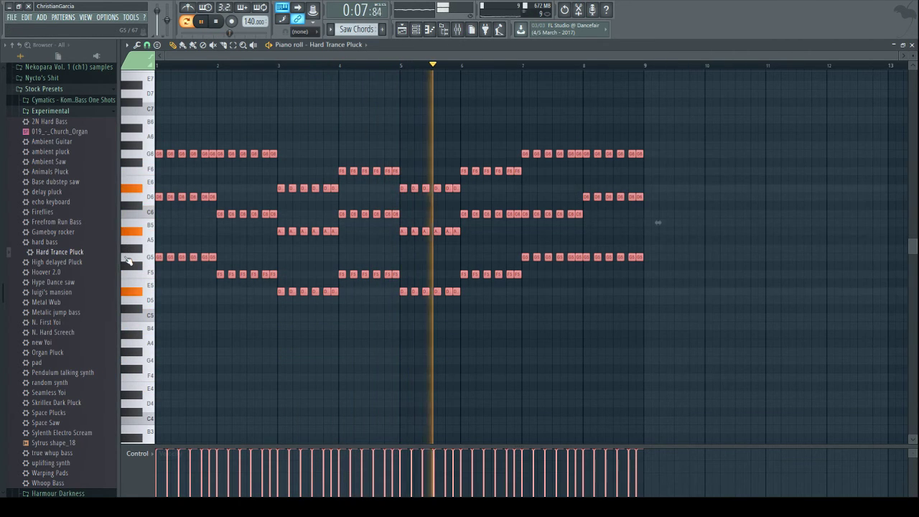
- Adjust Hard Trance Pluck's pluck decay length, filter frequency and master pitch while the pattern loops
click(443, 29)
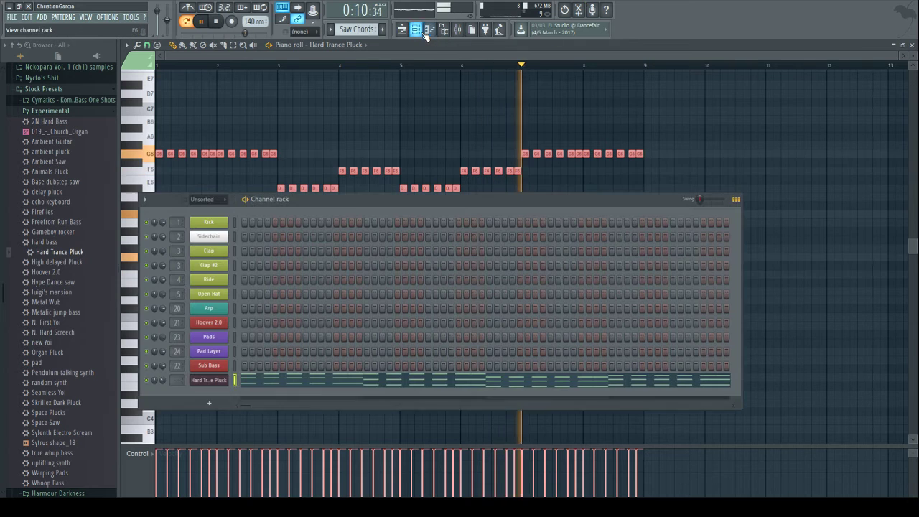
click(222, 383)
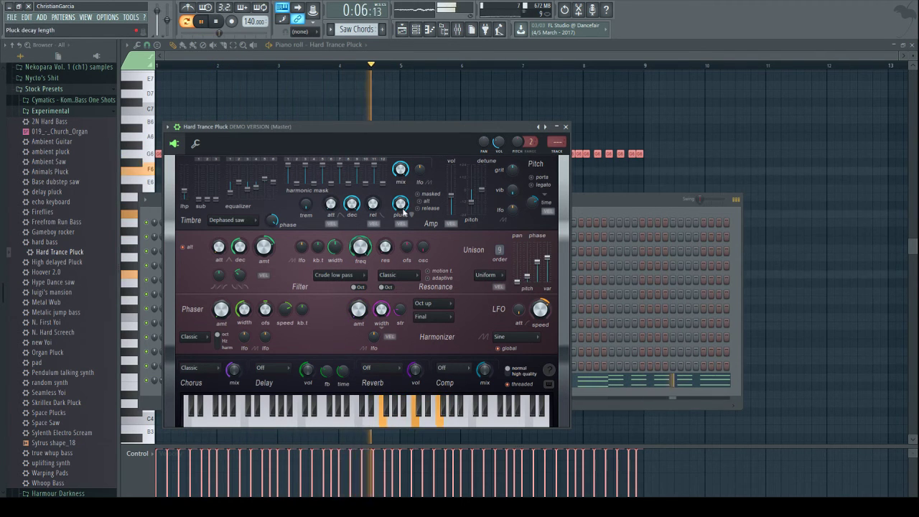
drag(402, 208, 402, 280)
drag(361, 247, 360, 223)
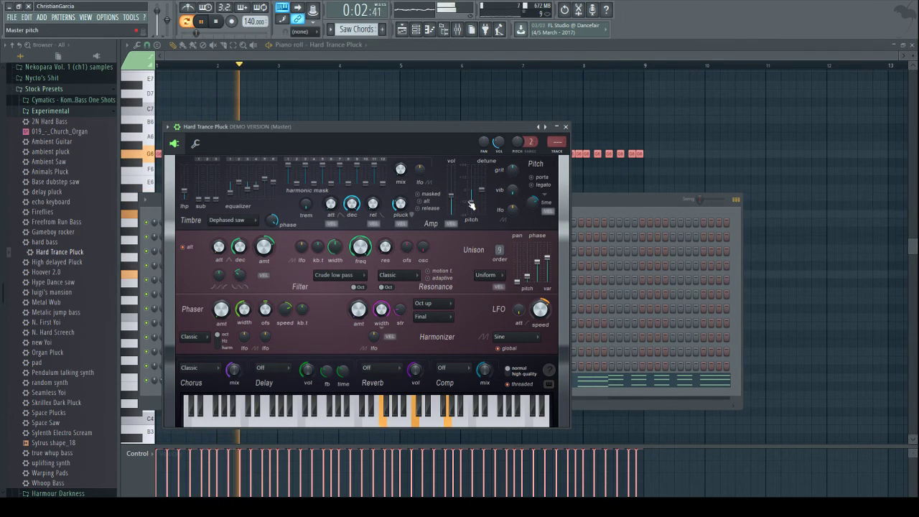
drag(471, 203, 471, 215)
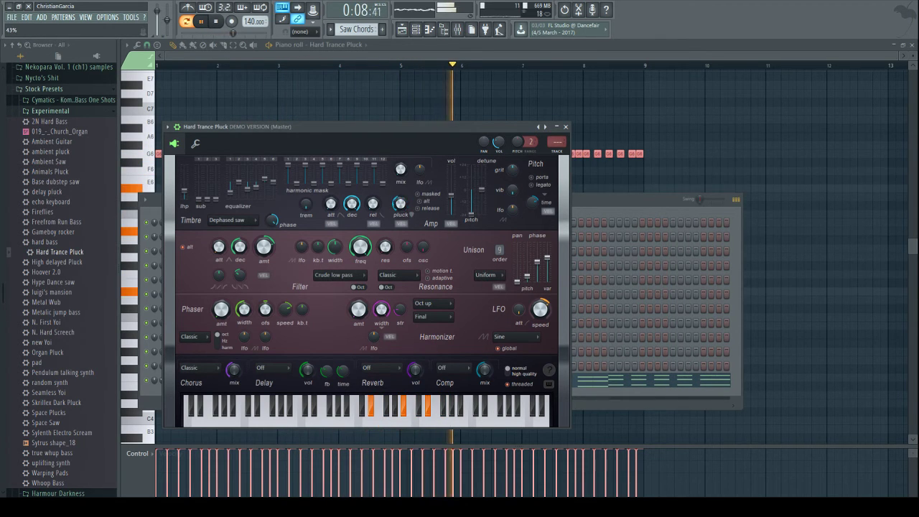
- Chop all the selected two-step chord notes into one-step notes
click(444, 52)
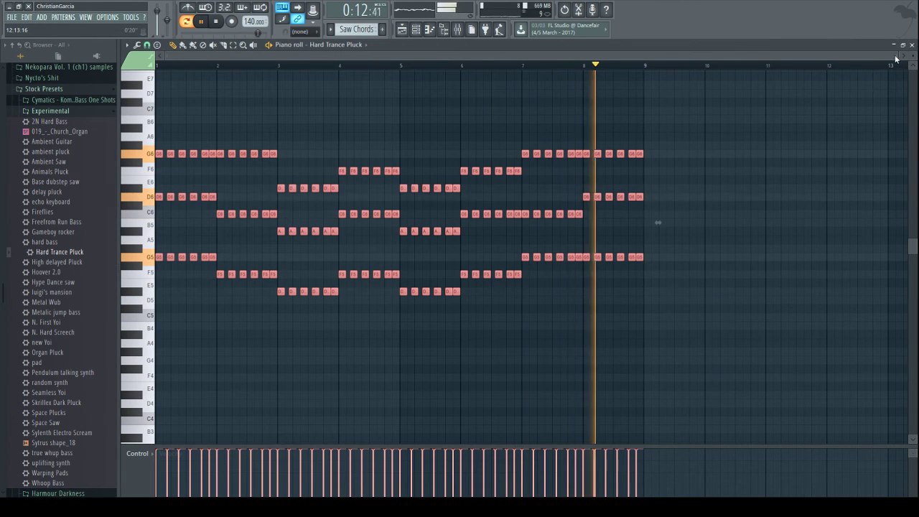
drag(896, 59, 338, 175)
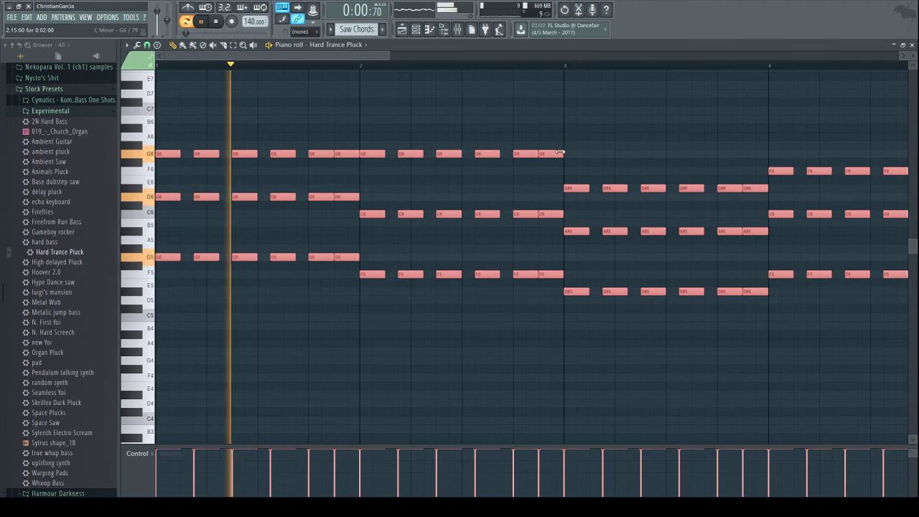
key(ctrl+u)
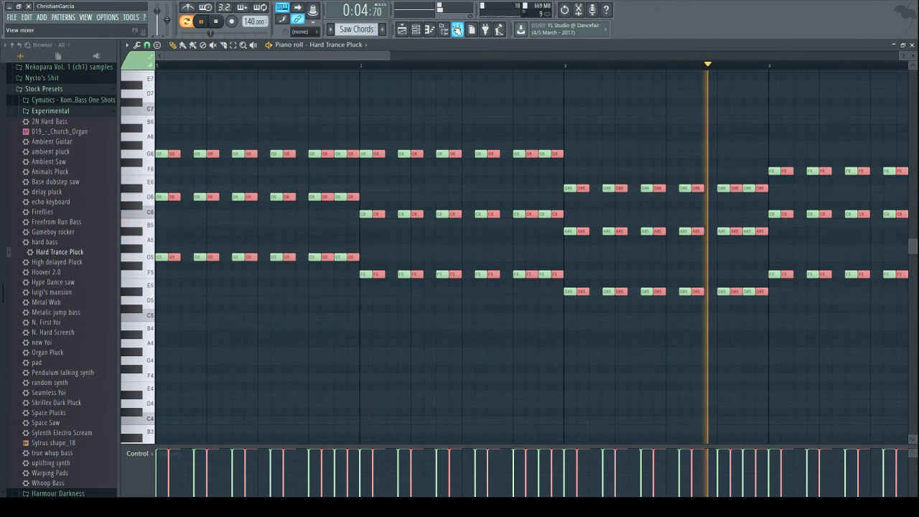
- Rename the Hard Trance Pluck channel to Saw Chords, colour it teal and link it to mixer insert 25
click(457, 29)
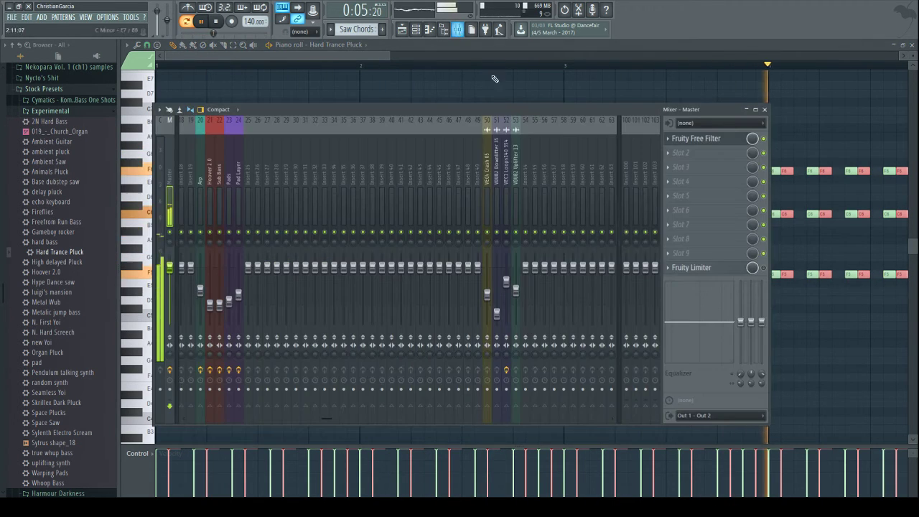
click(415, 29)
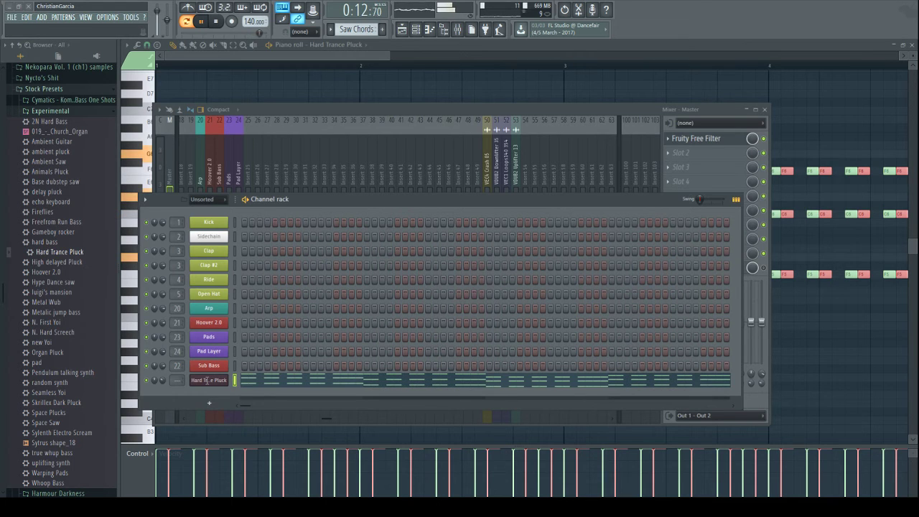
click(277, 390)
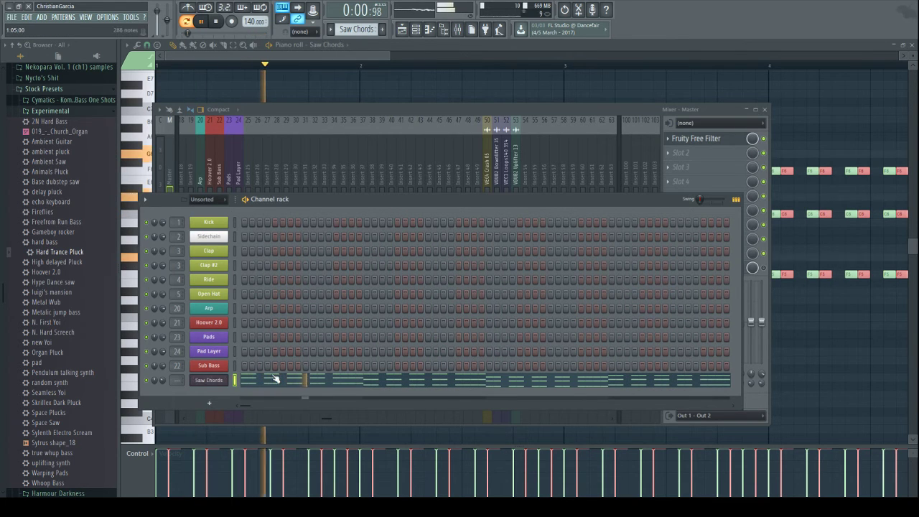
click(246, 180)
key(ctrl+l)
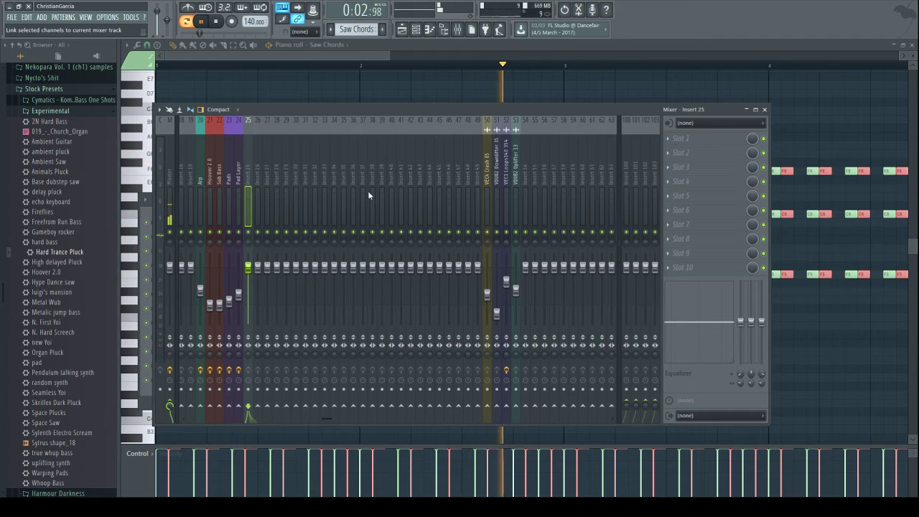
- Lower the Saw Chords mixer track's volume and load Fruity Stereo Enhancer in its first effect slot
drag(252, 275, 248, 294)
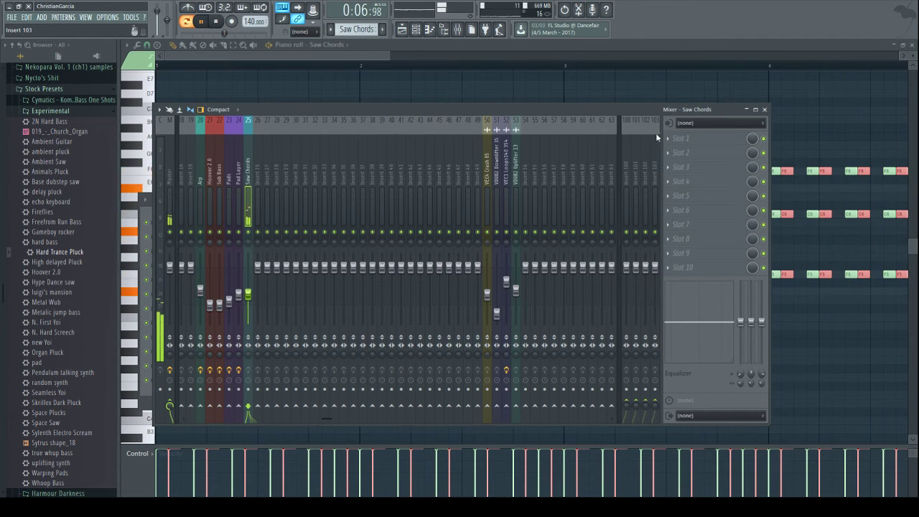
click(644, 180)
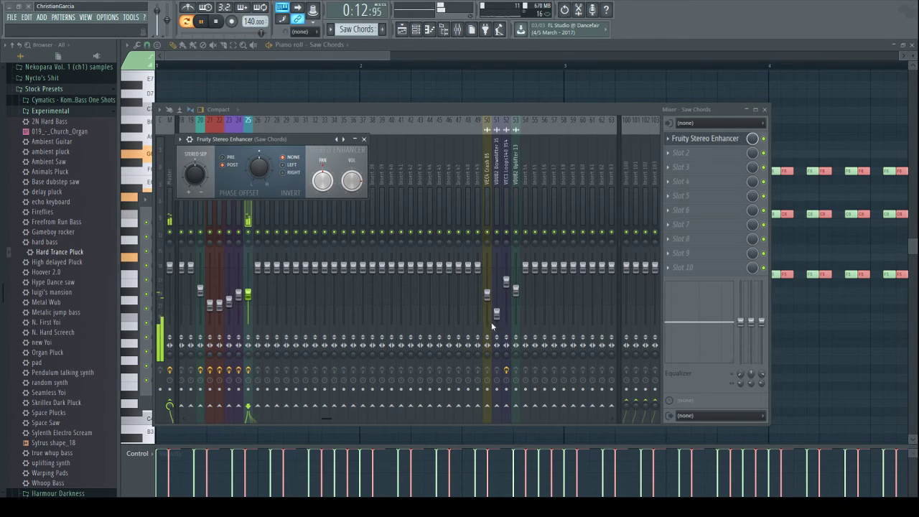
- Play the song from about bar 13 through the drop to hear the Saw Chords in the mix
click(401, 30)
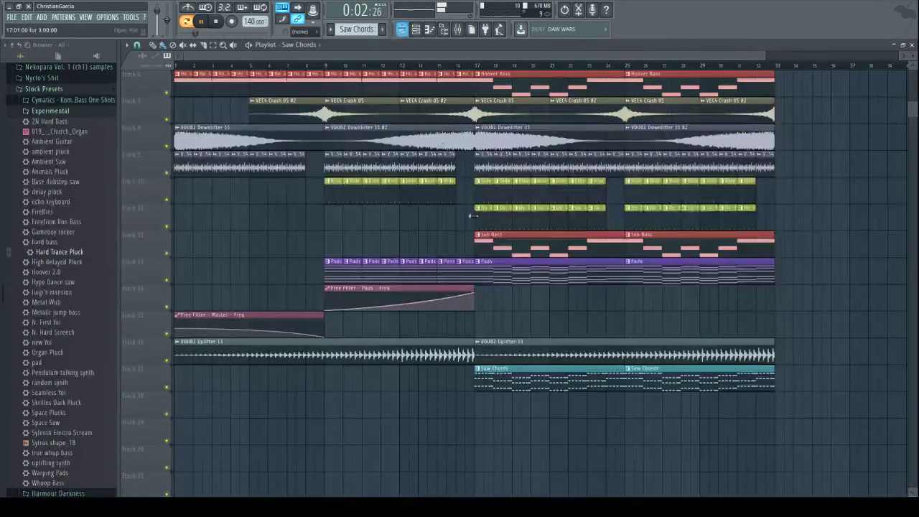
click(408, 64)
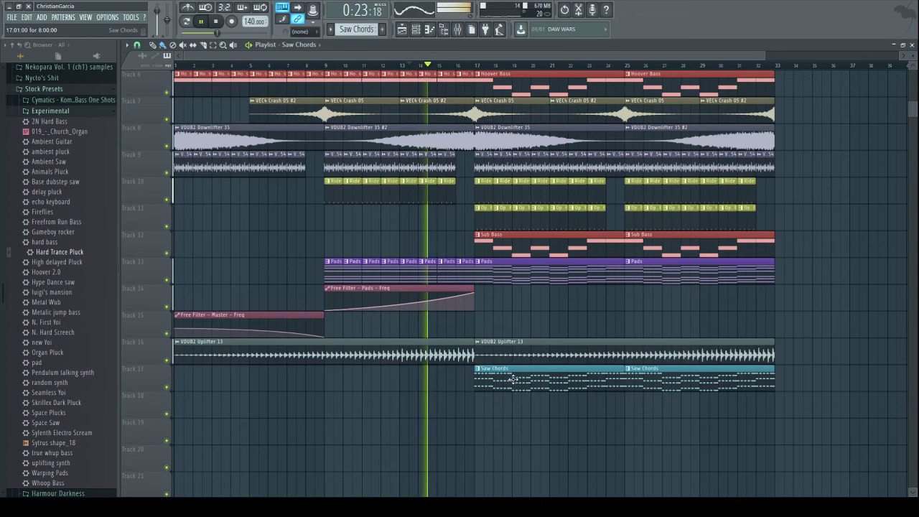
click(458, 30)
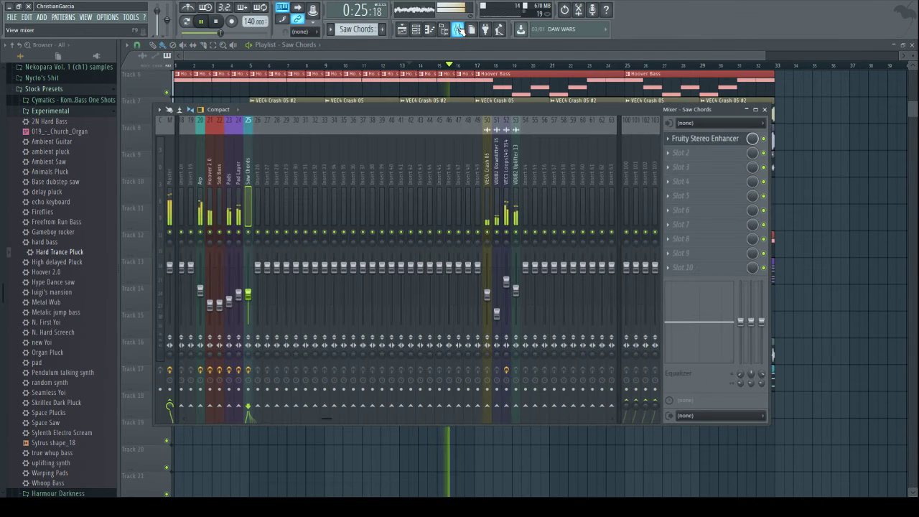
click(416, 29)
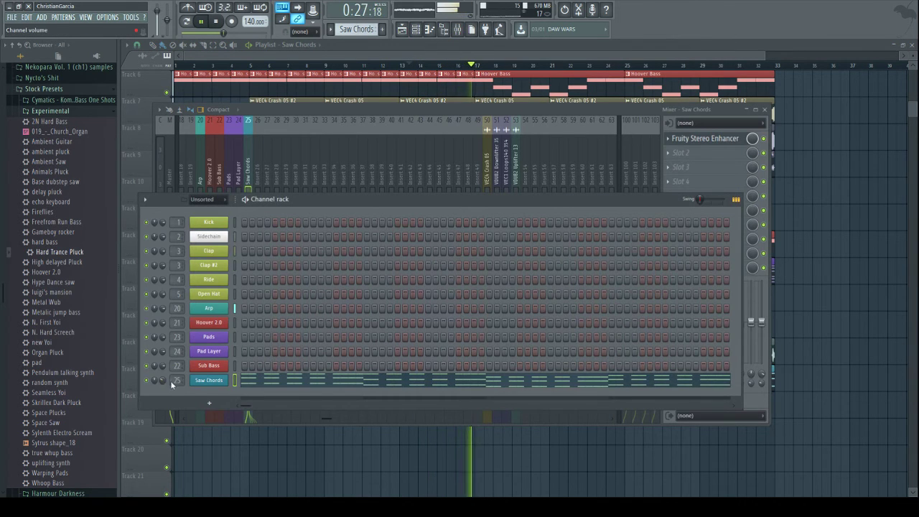
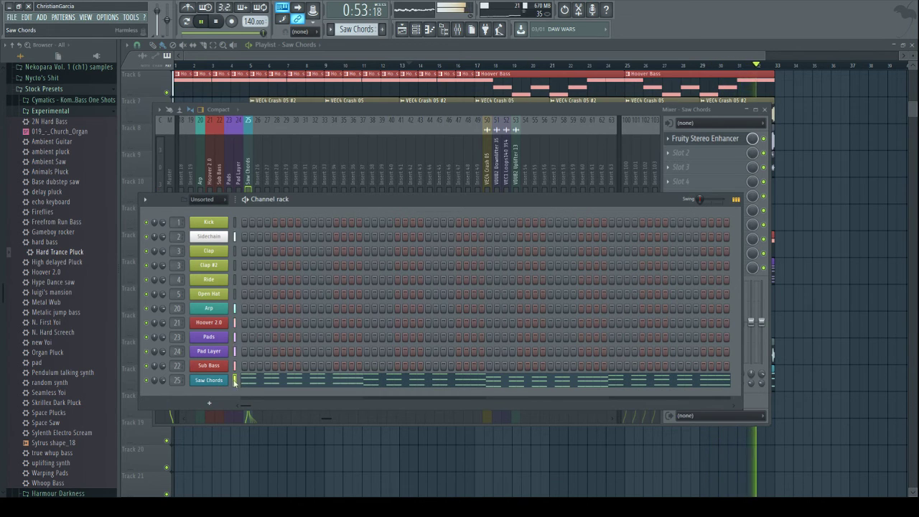
- Loop the Saw Chords pattern and set the synth's pluck decay to 68%
click(188, 22)
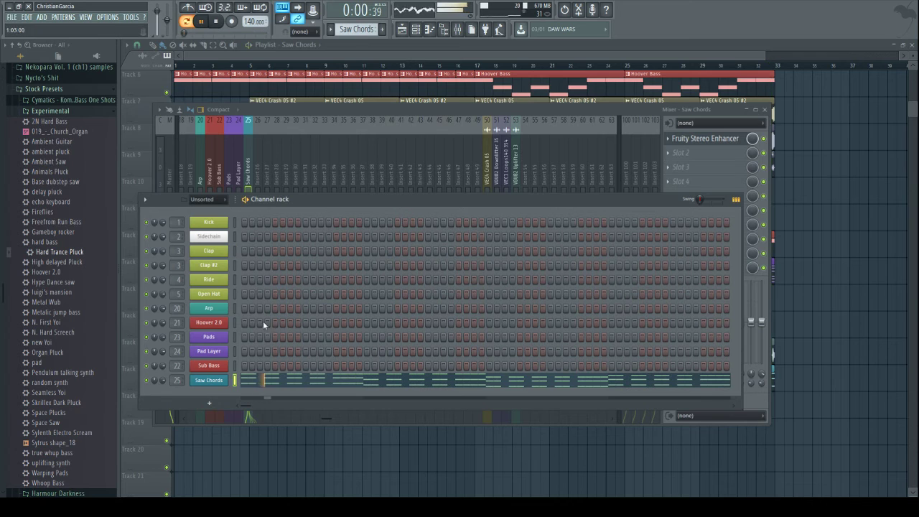
click(223, 383)
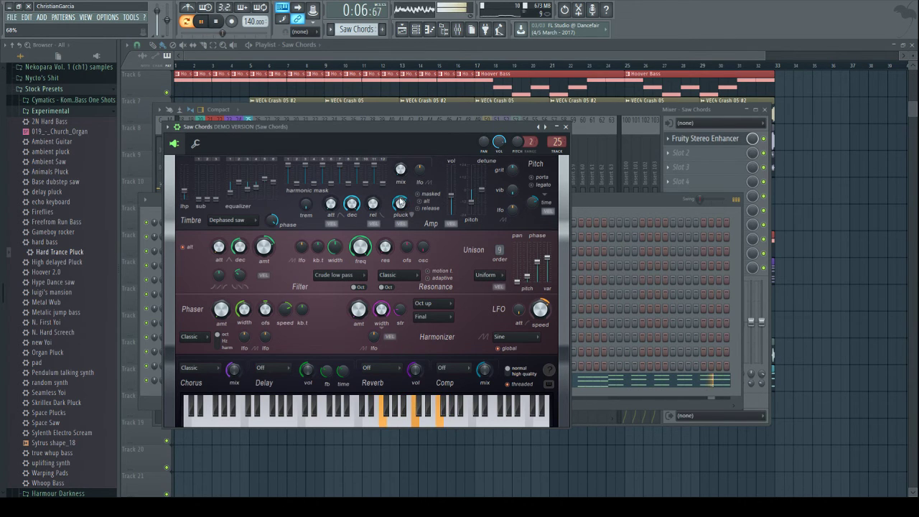
- Play the song from about bar 12 and rebalance the Saw Chords mixer track's volume during the drop
click(386, 71)
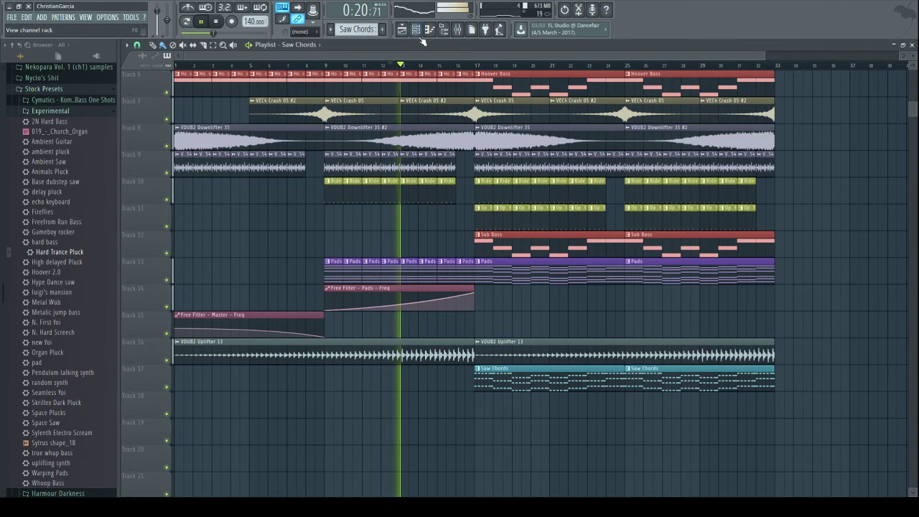
click(457, 29)
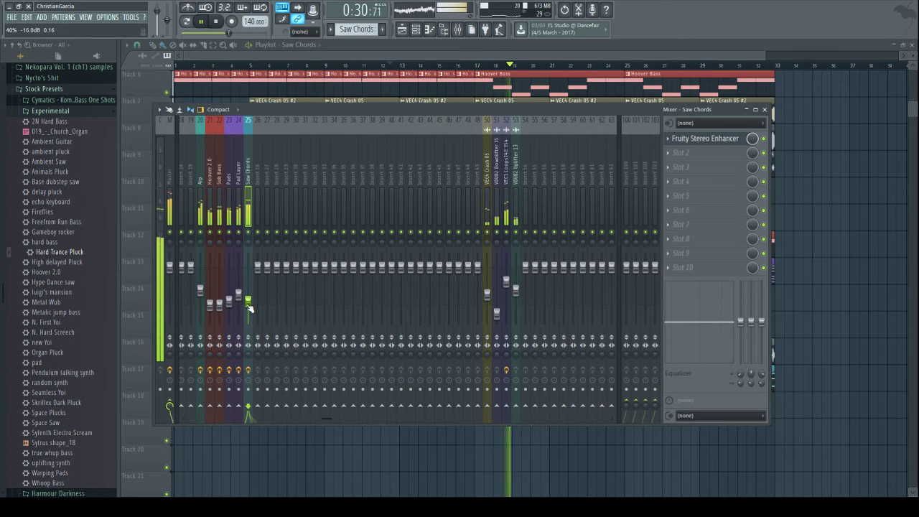
drag(249, 308, 250, 301)
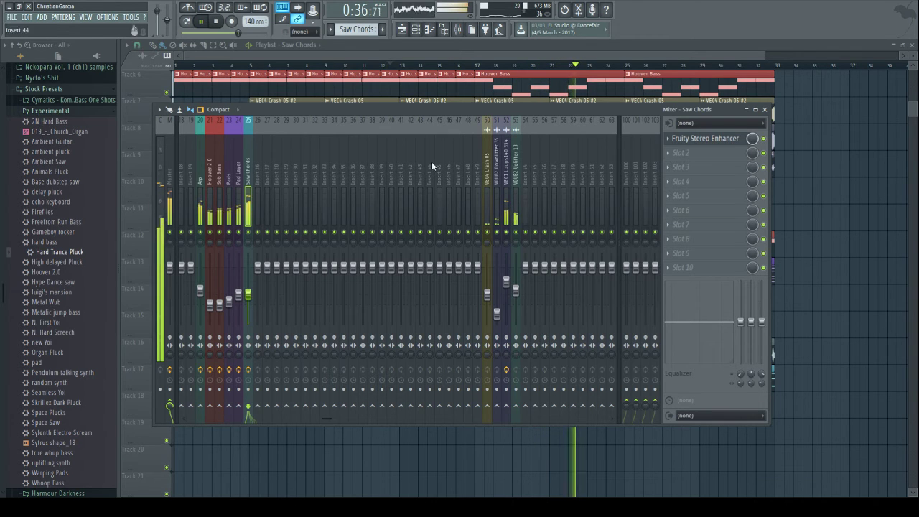
- Loop the Saw Chords pattern and set the synth's timbre to Brighter saw and its pluck decay to 28%
click(416, 30)
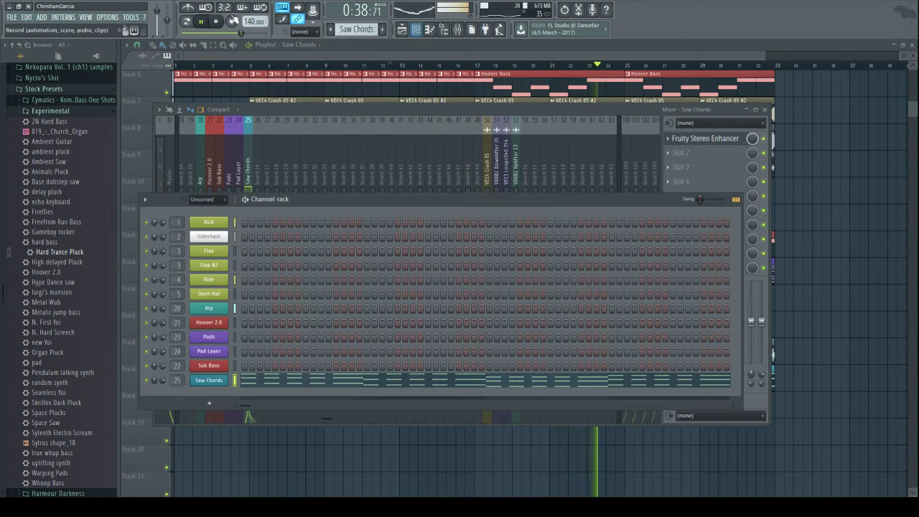
click(192, 19)
click(312, 380)
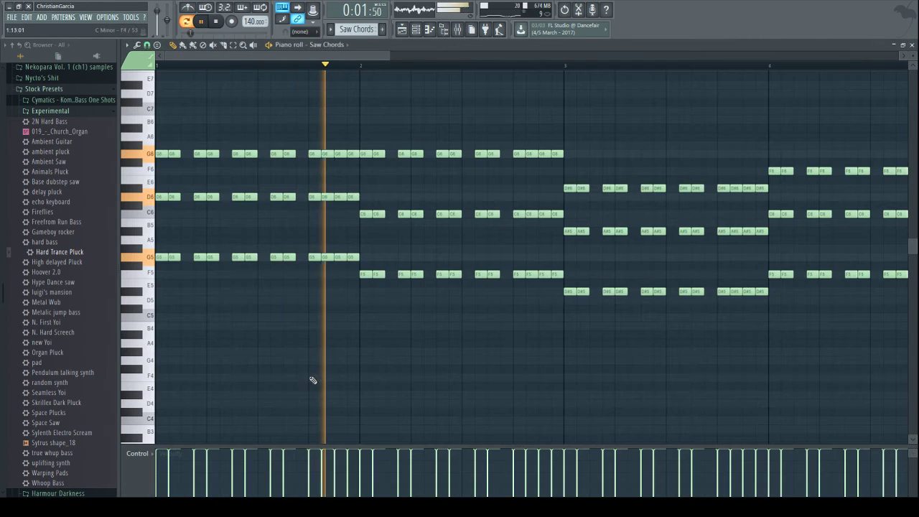
key(F6)
click(223, 380)
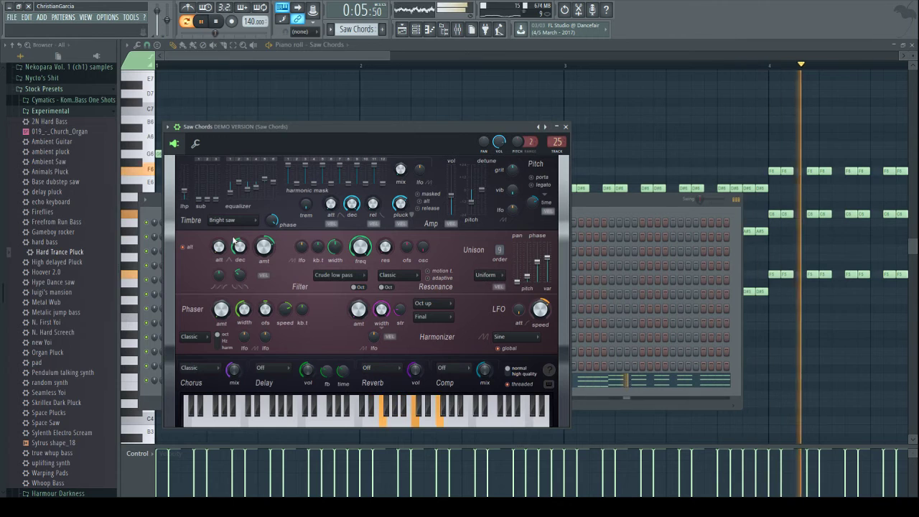
scroll(236, 221, down, 1)
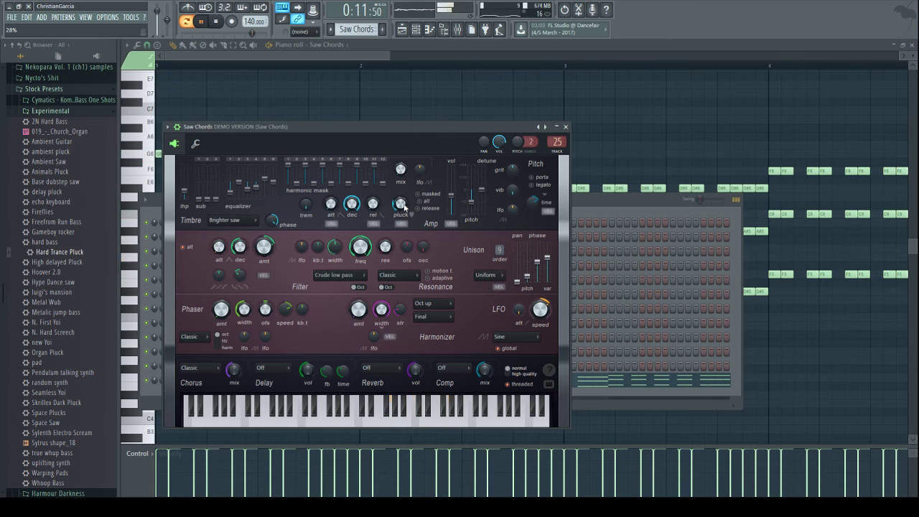
- Experiment with the Saw Chords synth's pluck decay, harmonizer amount, pitch detune and chorus mix while the pattern loops
drag(405, 209, 402, 144)
drag(403, 207, 403, 185)
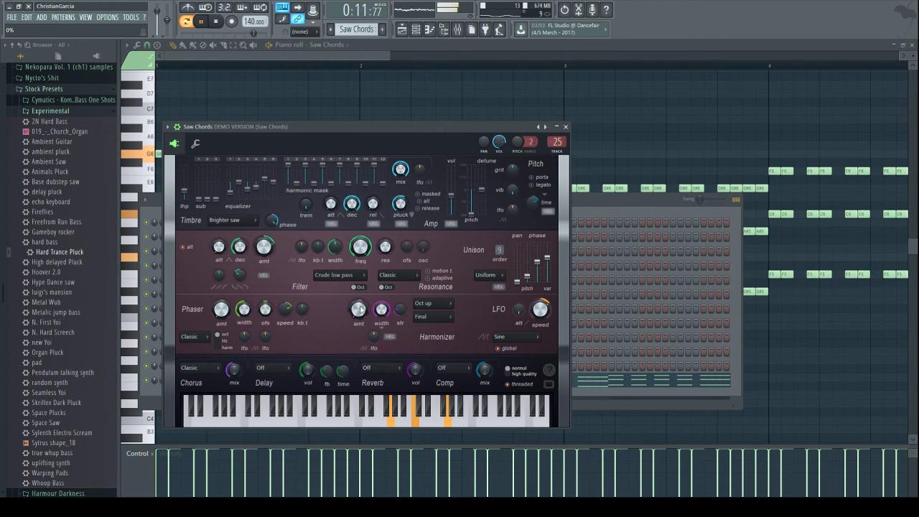
mouse_move(361, 308)
mouse_down()
mouse_move(360, 296)
mouse_move(360, 310)
mouse_up()
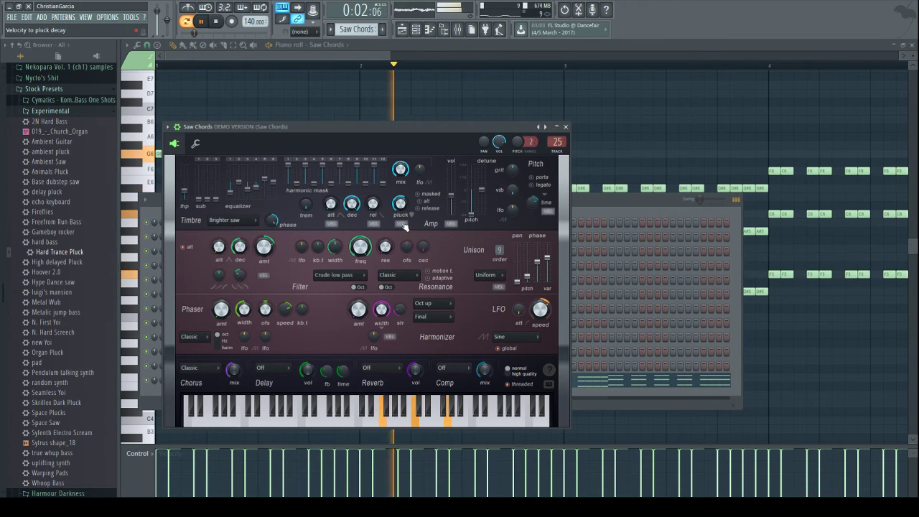
drag(400, 205, 400, 253)
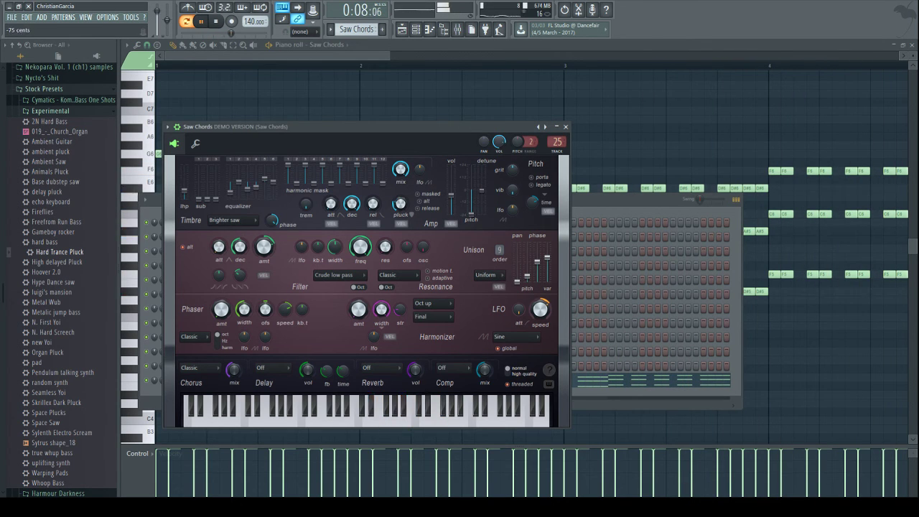
drag(477, 212, 476, 233)
drag(401, 206, 400, 218)
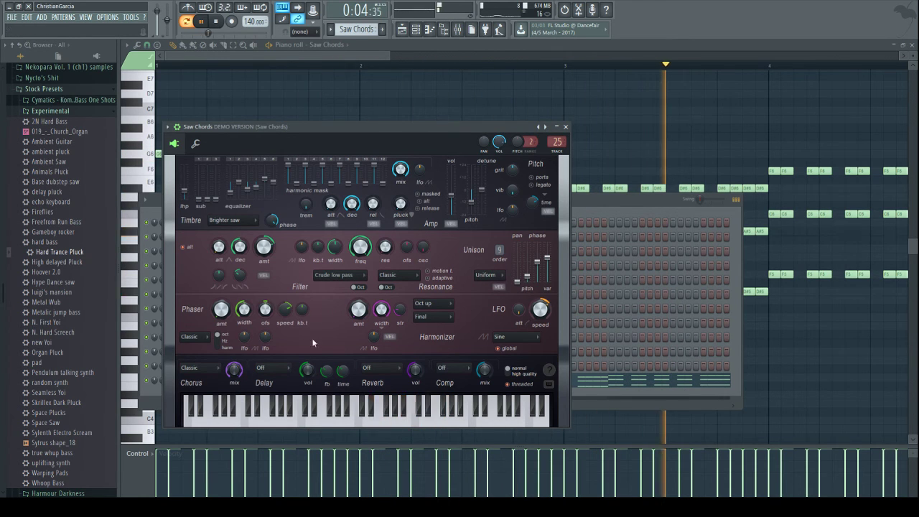
drag(234, 370, 235, 401)
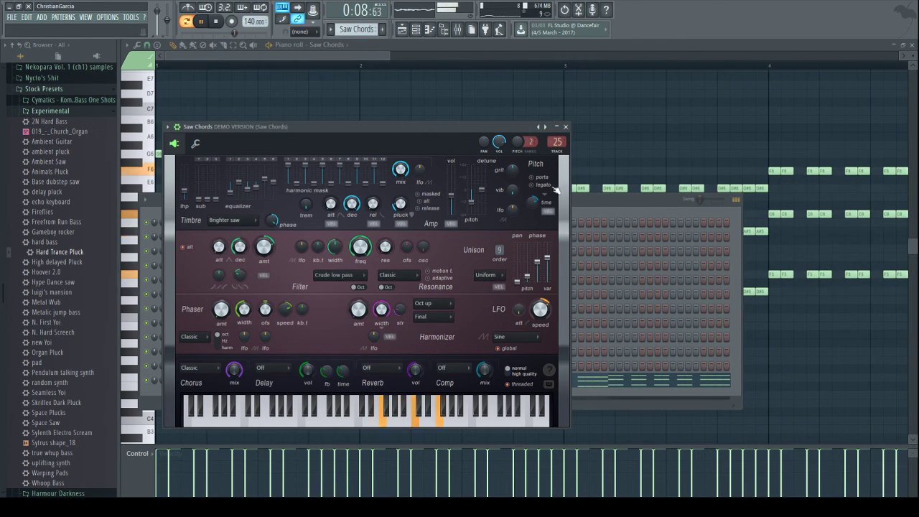
- Add the Hype Dance saw preset as a new channel and paste the Saw Chords notes into it
click(585, 201)
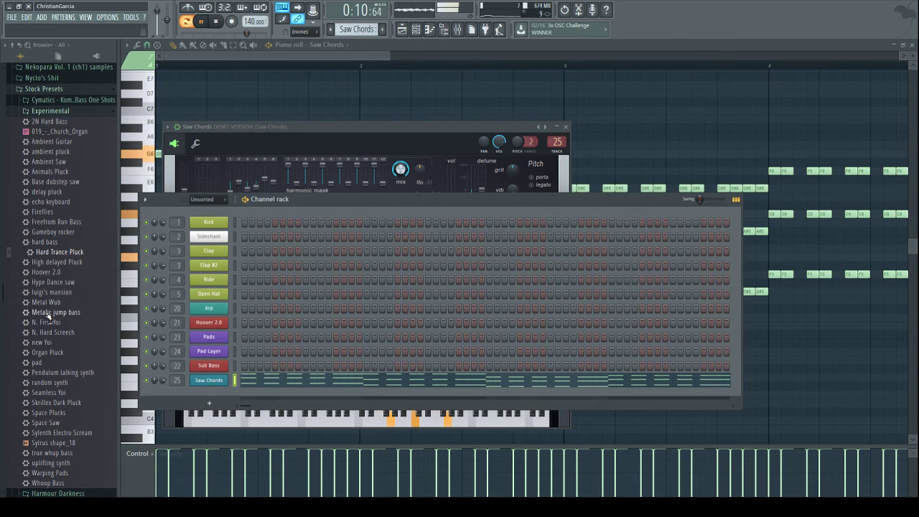
drag(54, 282, 214, 394)
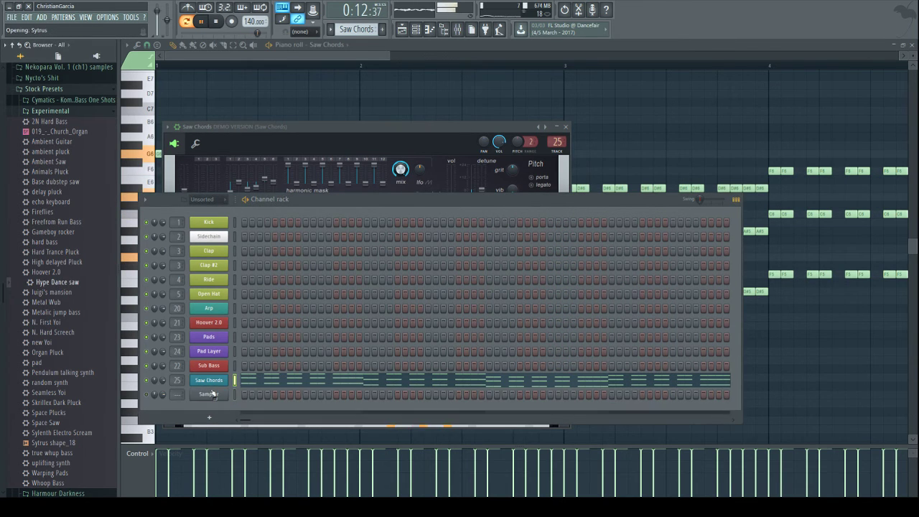
click(594, 203)
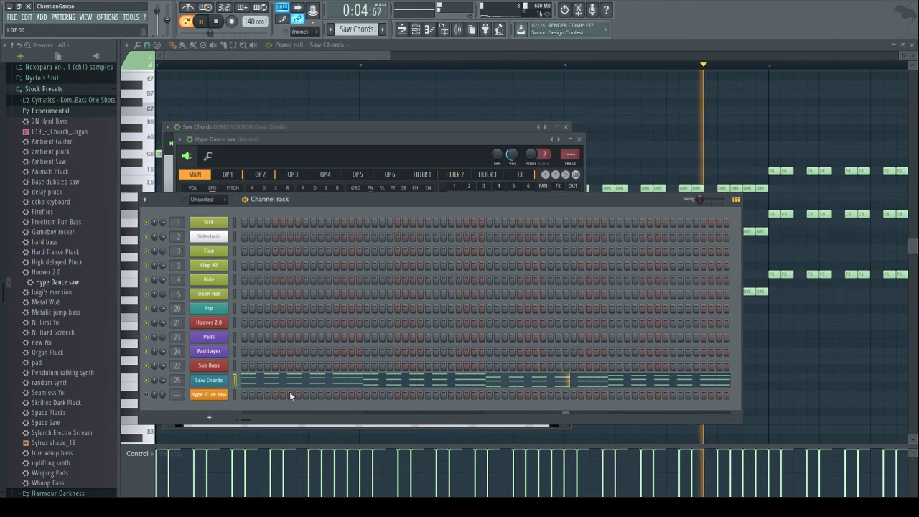
click(235, 394)
key(ctrl+v)
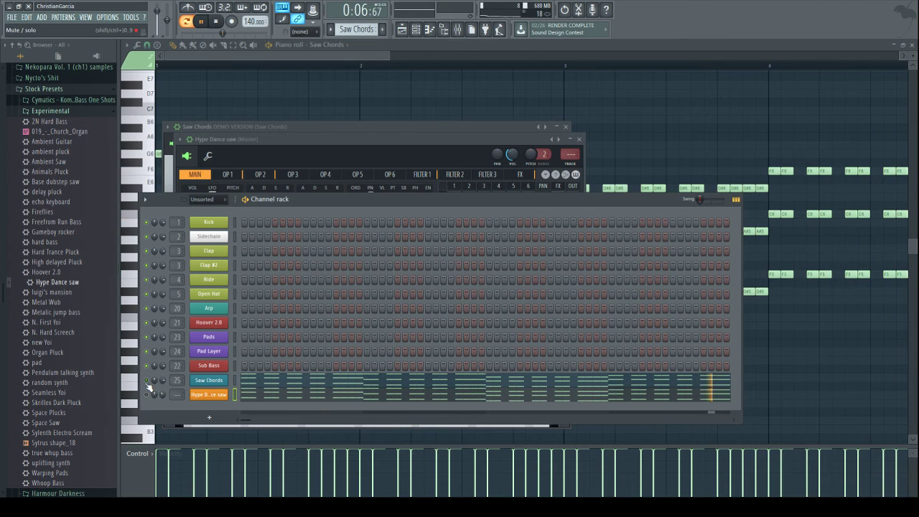
- Audition the Hype Dance saw with Saw Chords muted, delete the Hype Dance saw channel and unmute Saw Chords
click(205, 397)
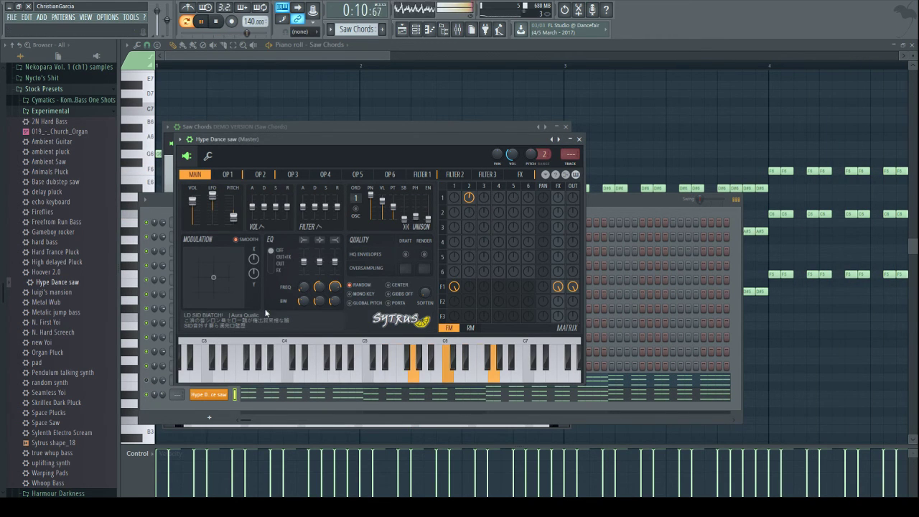
click(188, 403)
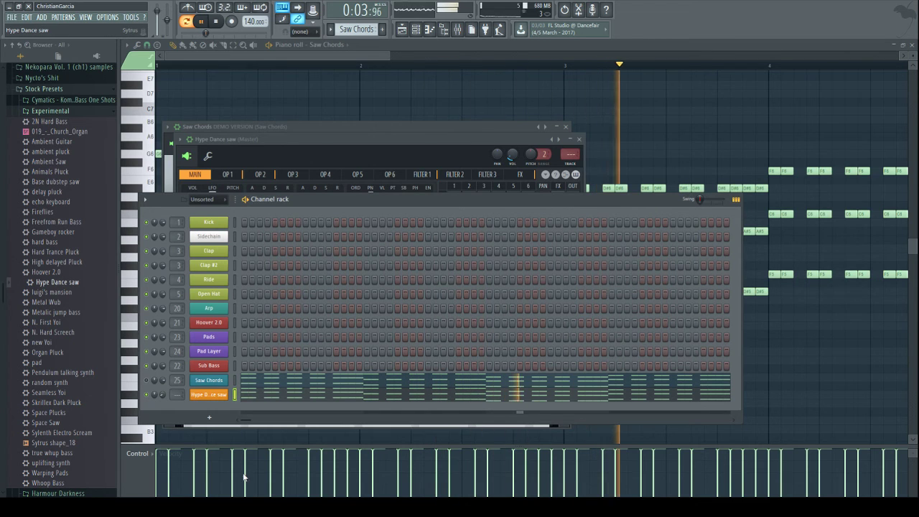
click(511, 284)
click(146, 380)
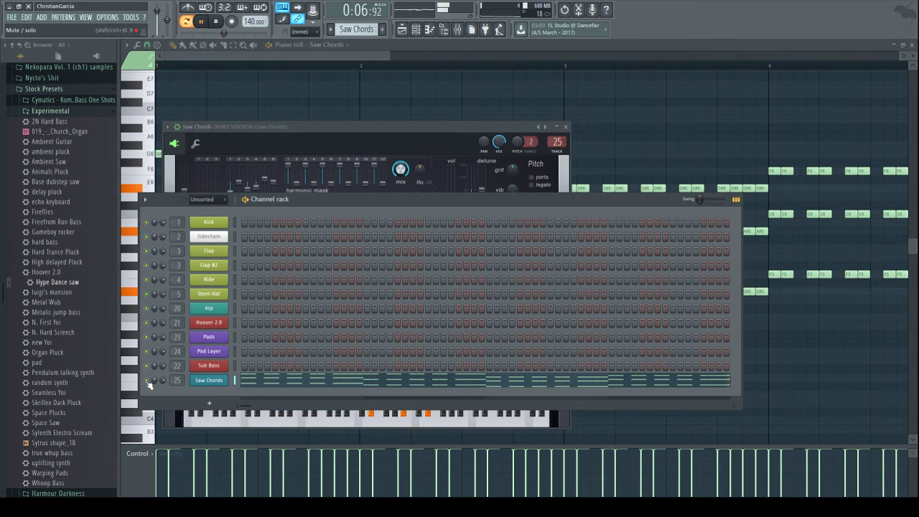
- Try different phaser amount, harmonizer amount and unison order settings on the Saw Chords synth
click(312, 133)
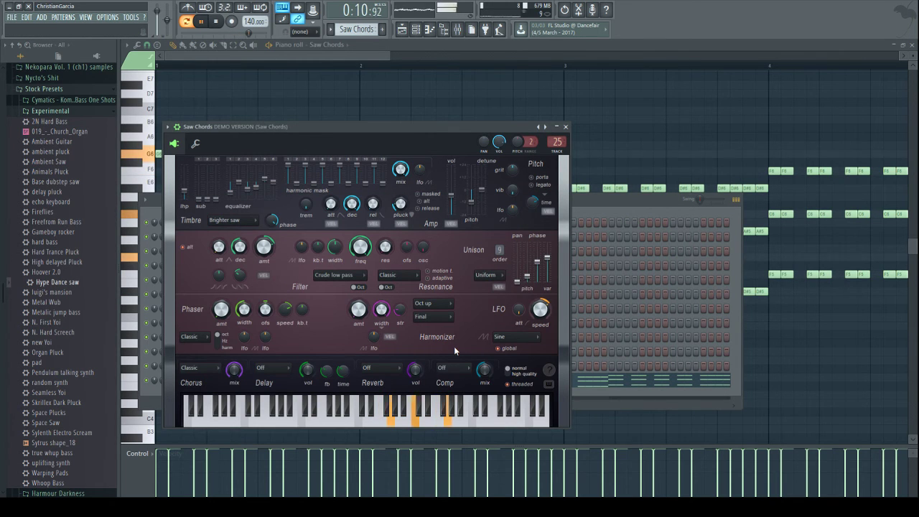
mouse_move(221, 309)
mouse_down()
mouse_move(221, 243)
mouse_move(221, 303)
mouse_up()
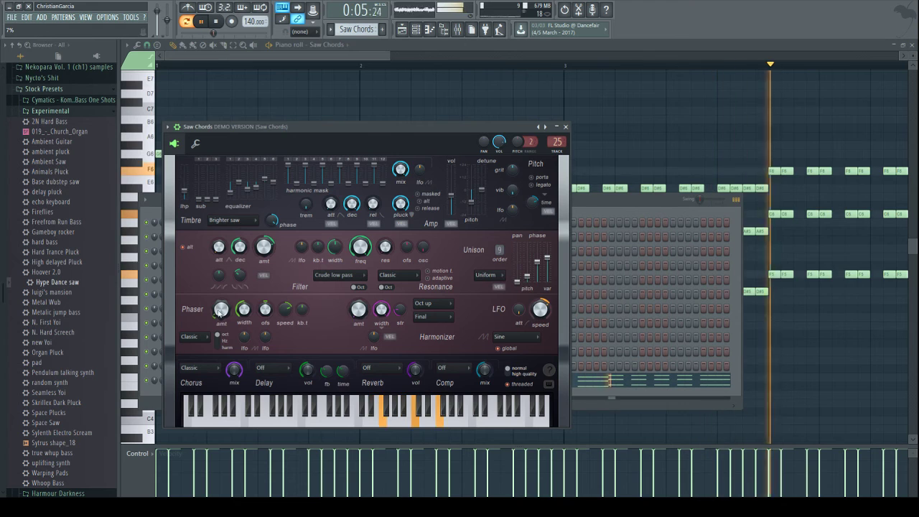
mouse_move(359, 309)
mouse_down()
mouse_move(359, 279)
mouse_move(359, 316)
mouse_up()
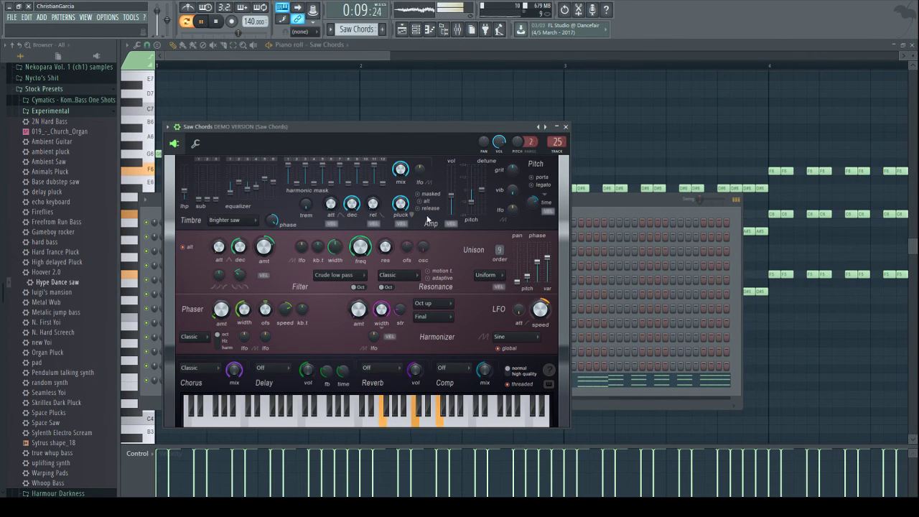
drag(499, 250, 499, 258)
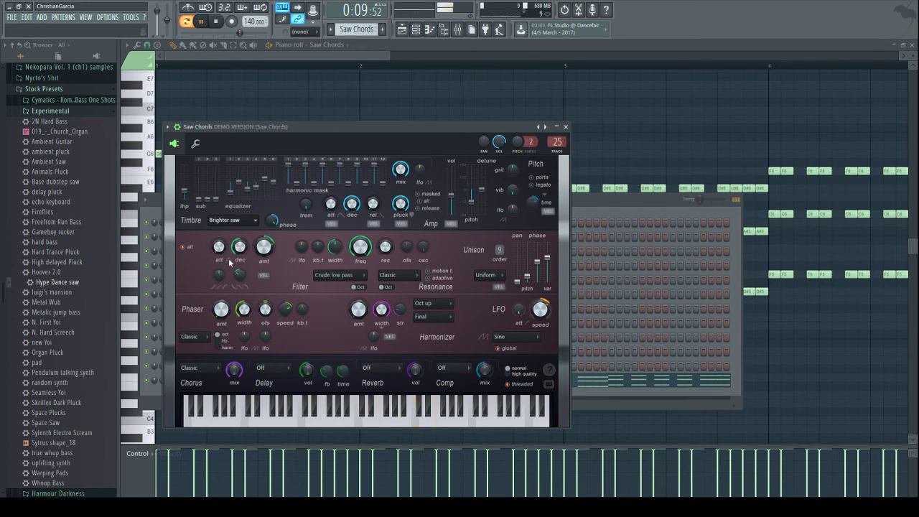
- Replace the Saw Chords channel's sound with the Animals Pluck preset and adjust its pitch detune while the pattern loops
click(585, 207)
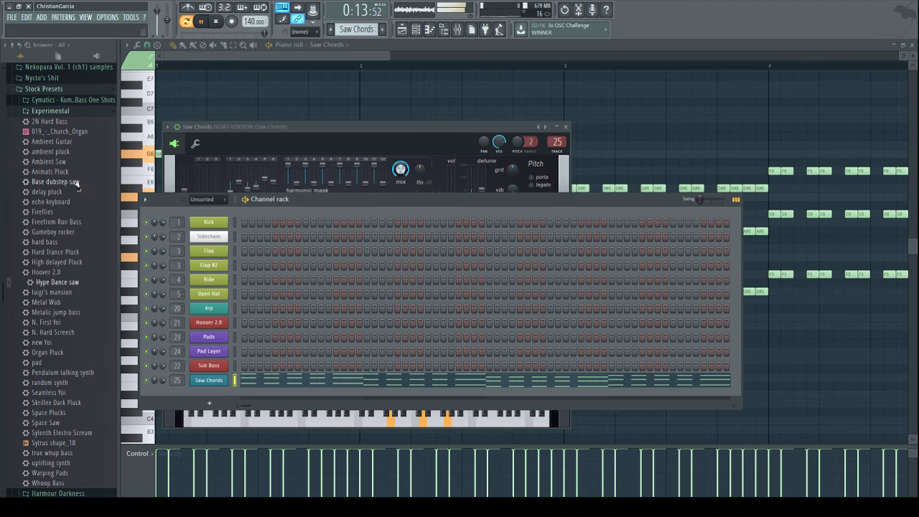
click(200, 24)
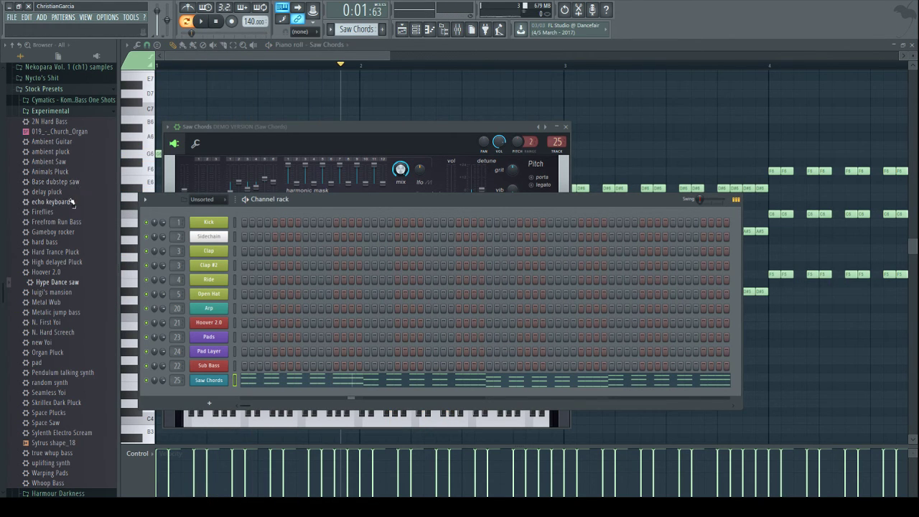
drag(58, 175, 213, 415)
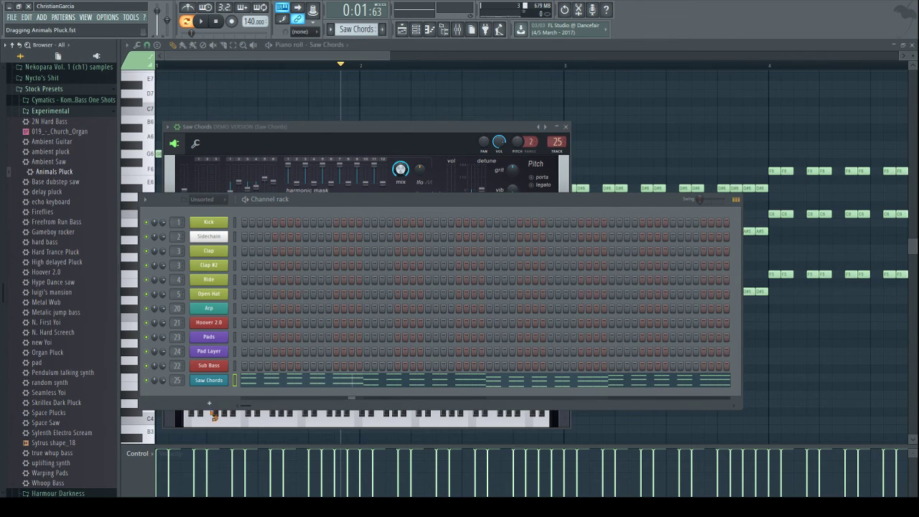
drag(207, 381, 207, 382)
click(318, 413)
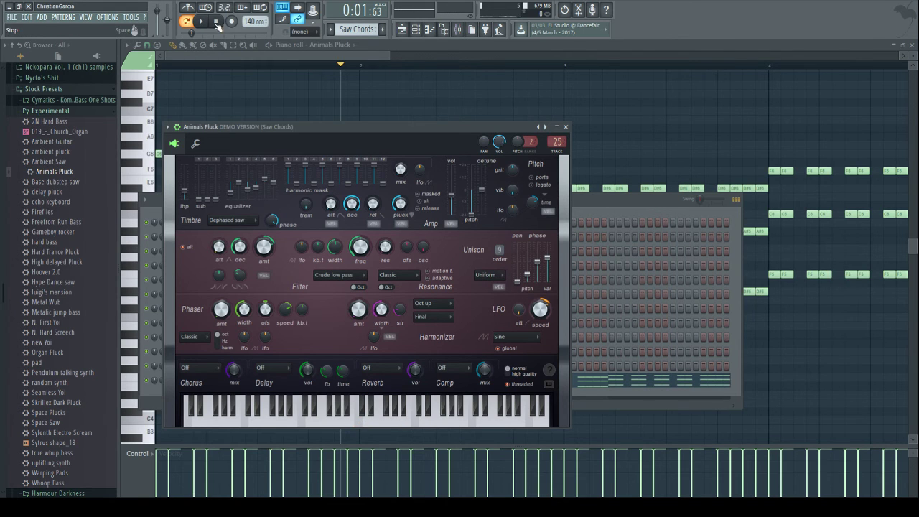
key(space)
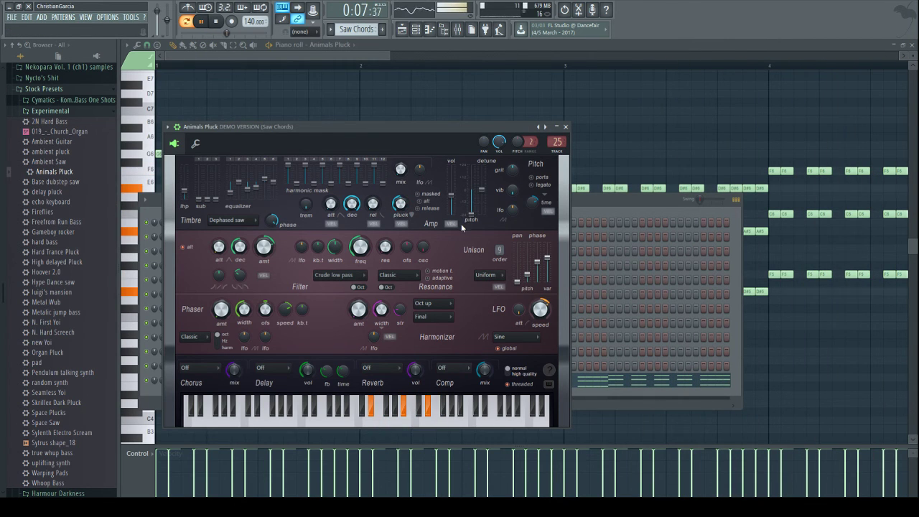
drag(472, 218, 472, 206)
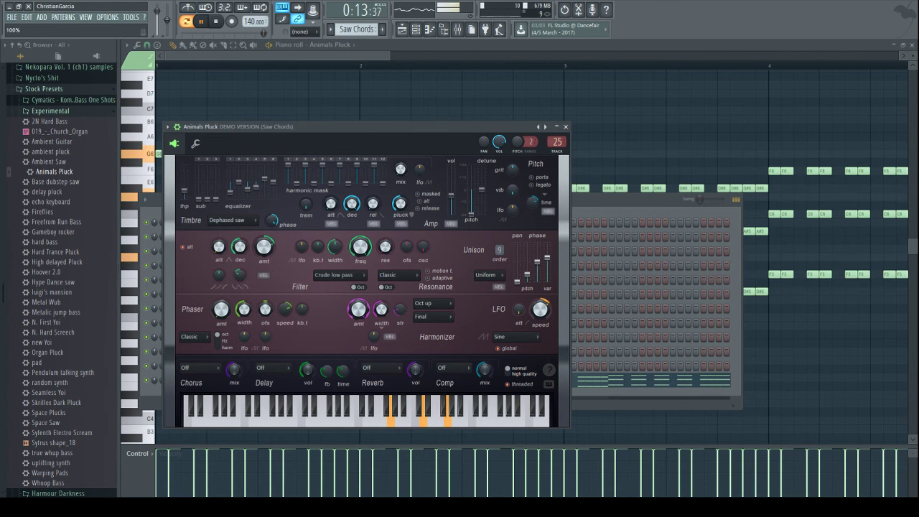
- Play the song from about bar 15 and lower the Saw Chords mixer track's volume during the drop
click(632, 202)
key(F5)
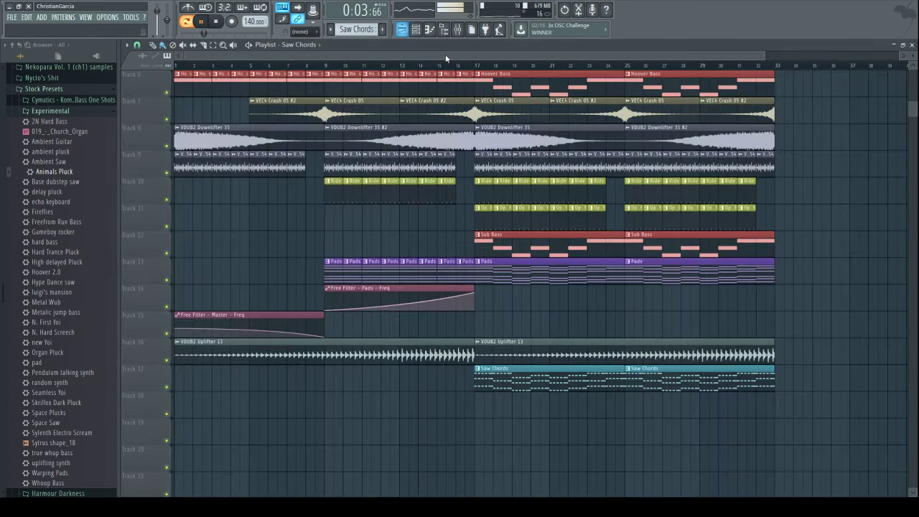
click(452, 66)
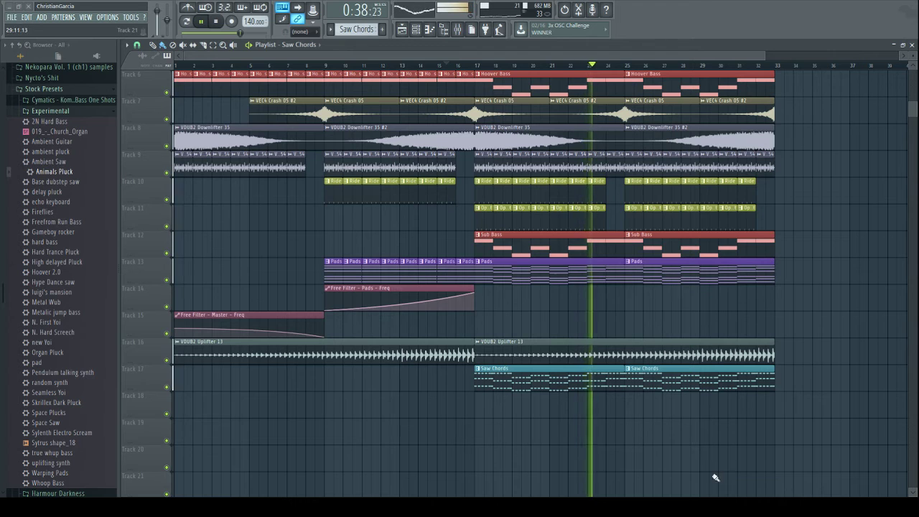
key(F9)
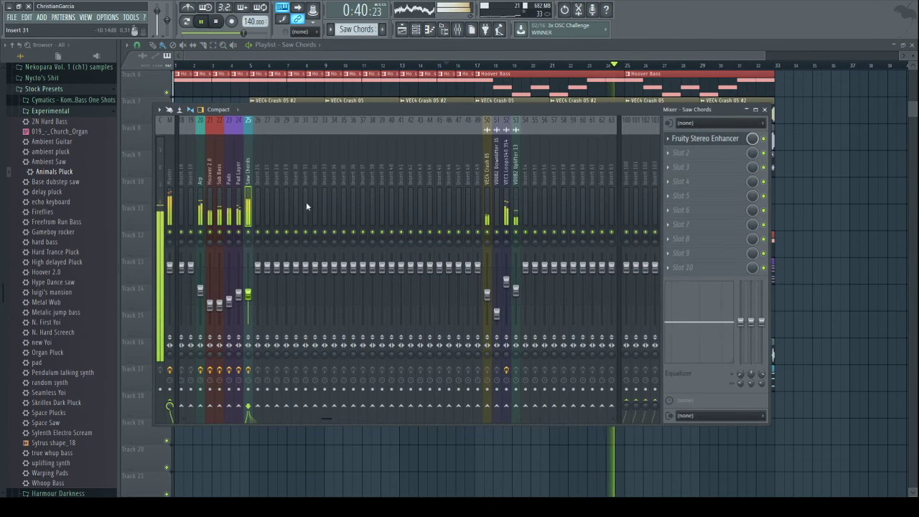
drag(249, 295, 249, 305)
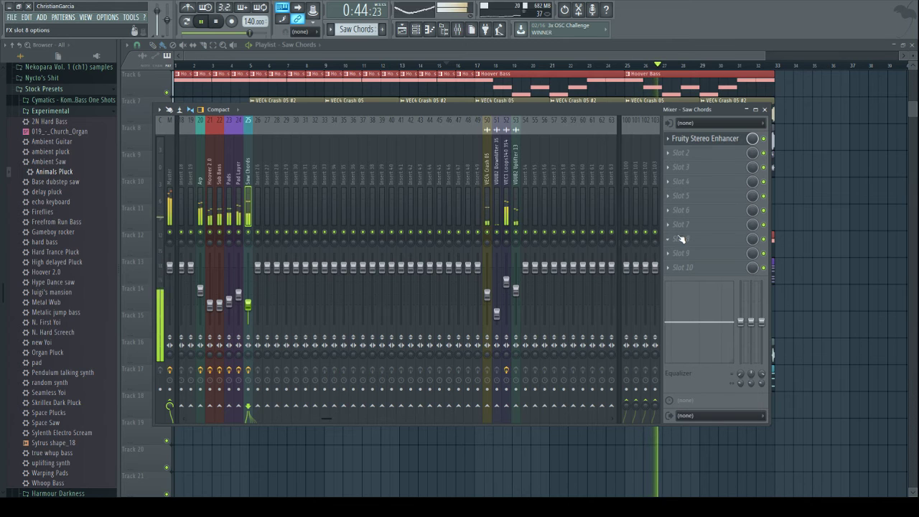
- Add Fruity parametric EQ 2 to slot 8 of the Saw Chords track and cut its low end with bands 1 and 2
click(625, 83)
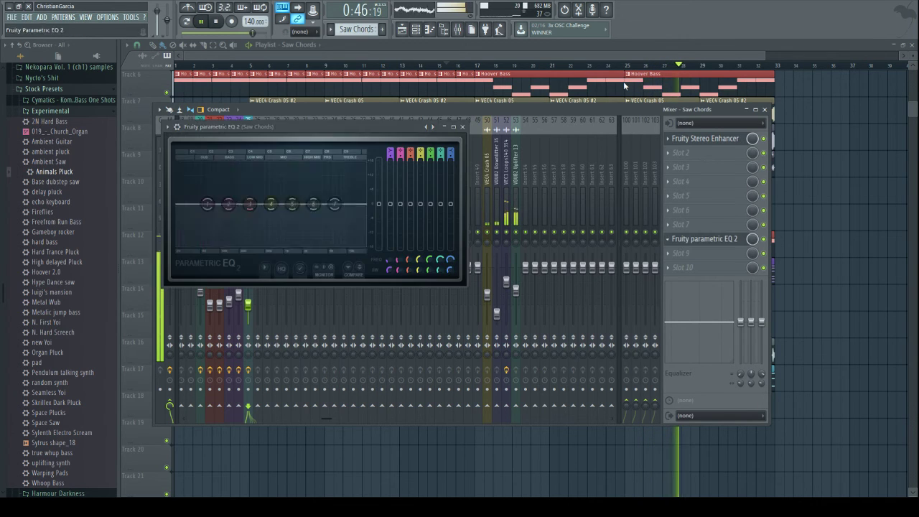
drag(209, 205, 228, 246)
drag(228, 204, 201, 246)
drag(390, 270, 390, 296)
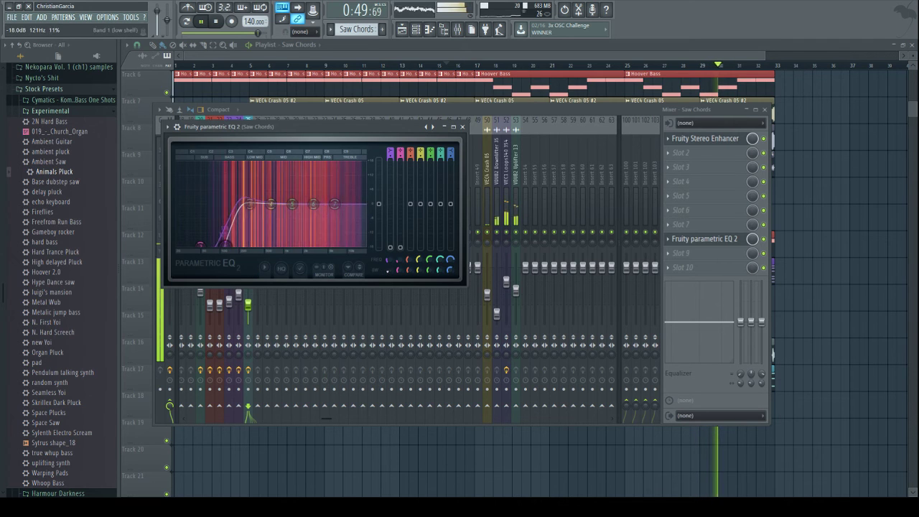
- Loop the Saw Chords pattern, set the Animals Pluck synth's pitch to -1200 cents and adjust its pluck decay
click(188, 20)
key(F6)
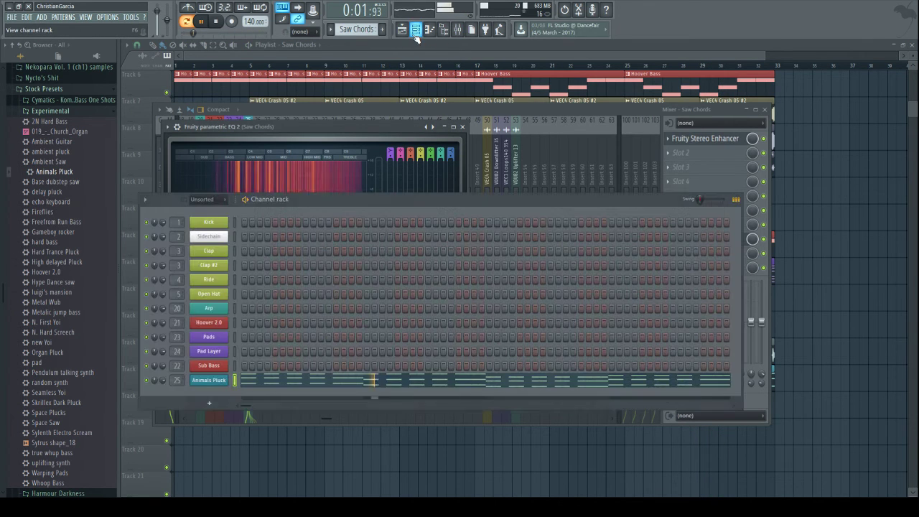
click(211, 376)
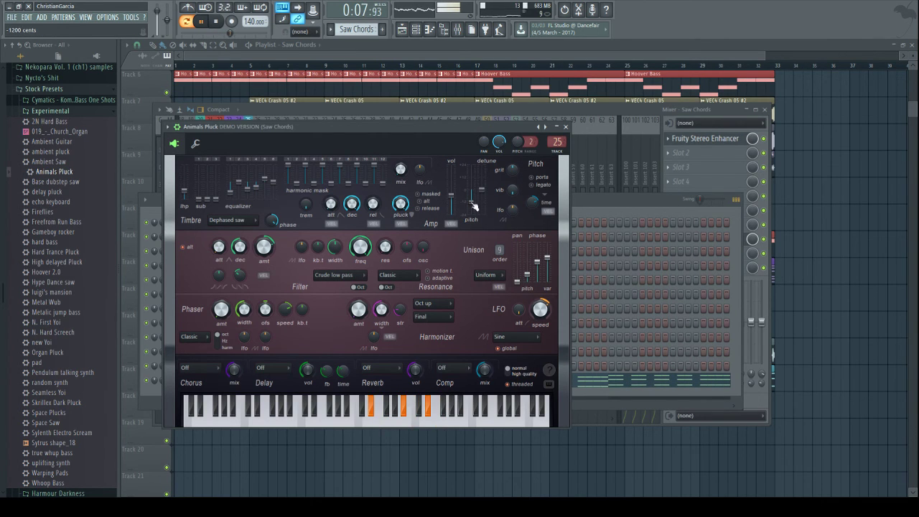
drag(401, 203, 405, 204)
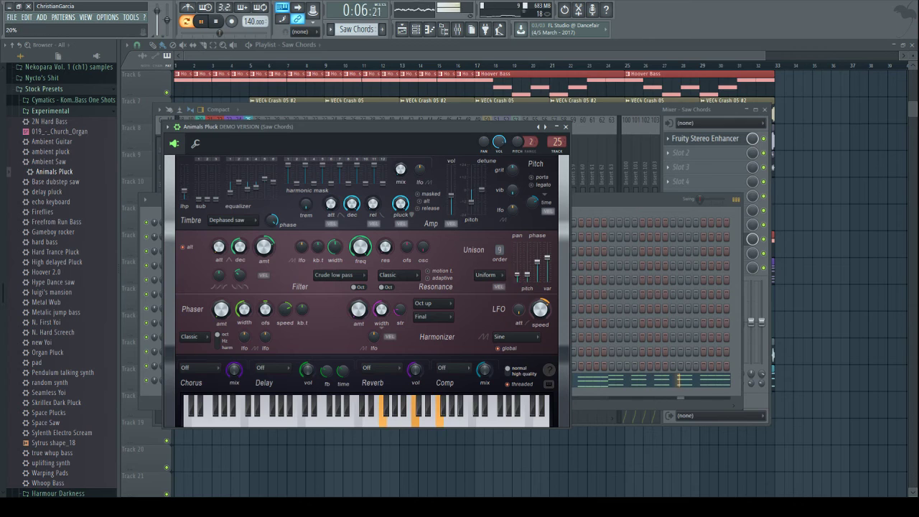
- Raise the synth's unison pan, enable Classic delay and reverb, and try Warming compression before setting it back to Off
drag(517, 259, 517, 264)
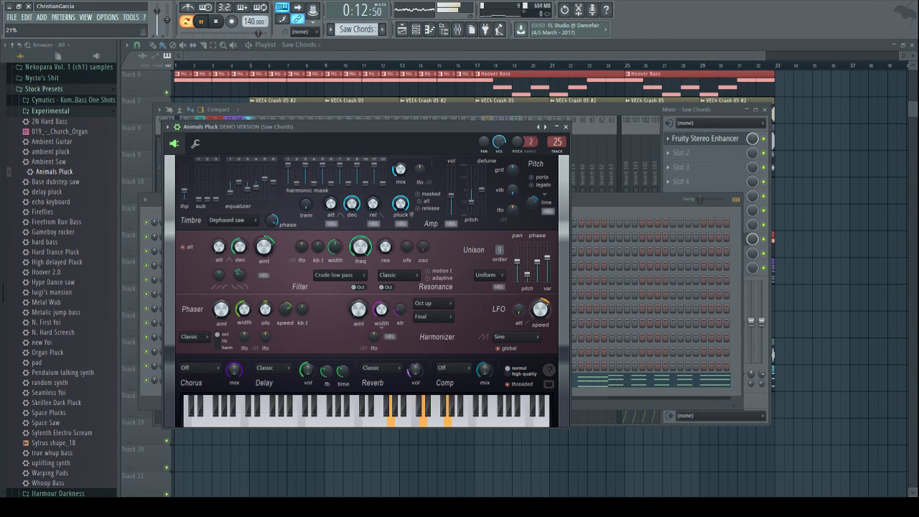
click(464, 397)
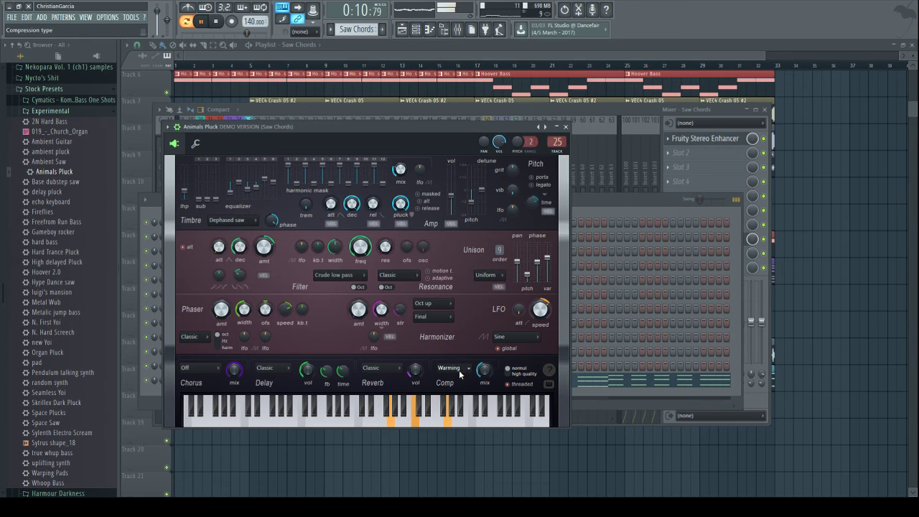
click(460, 380)
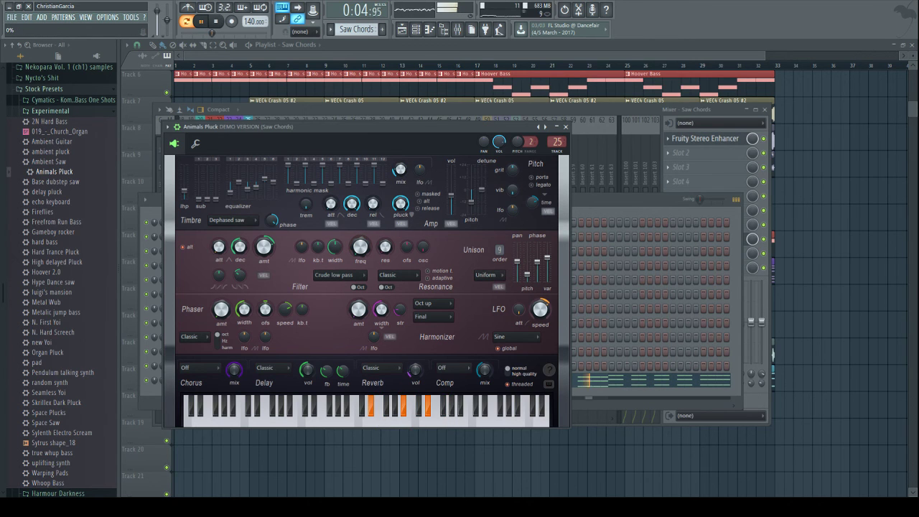
- Raise the Animals Pluck synth's filter frequency and return to the playlist
drag(360, 247, 364, 232)
click(528, 58)
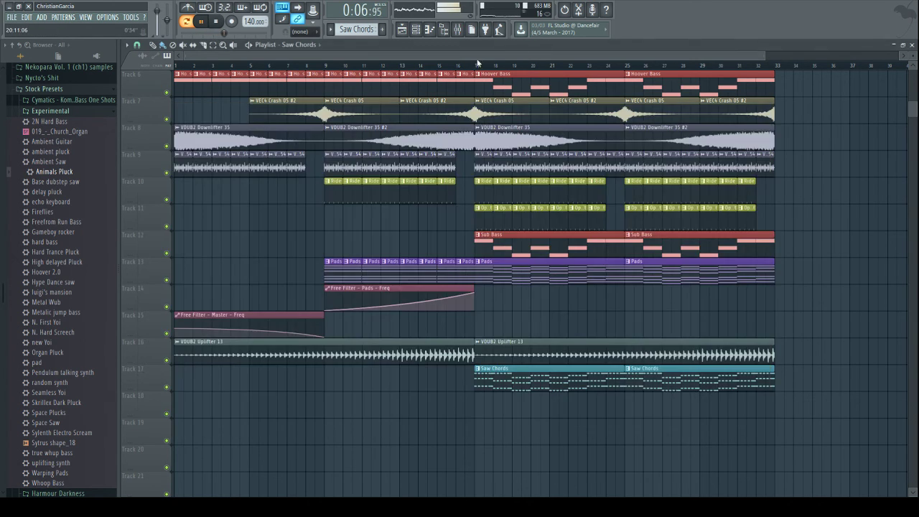
- Play the drop from bar 17 and set the Saw Chords mixer track's level to about -20.2 dB
click(468, 65)
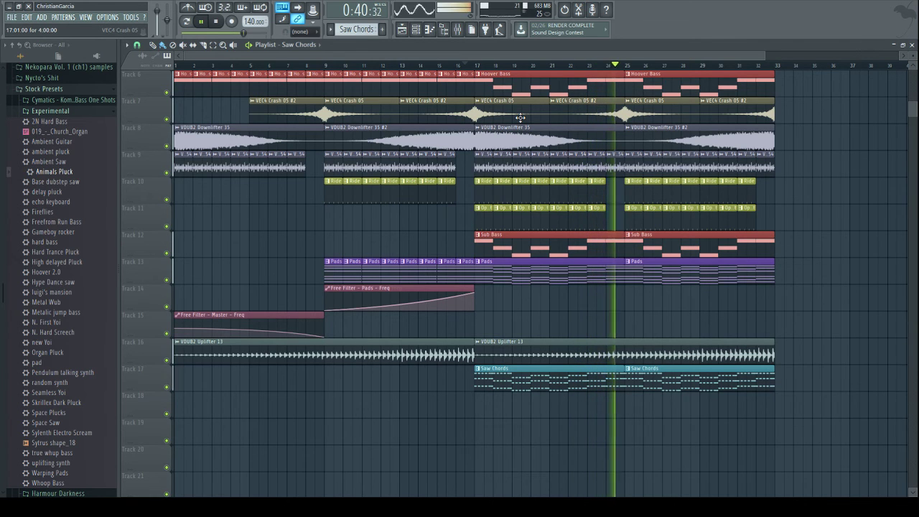
scroll(815, 335, up, 5)
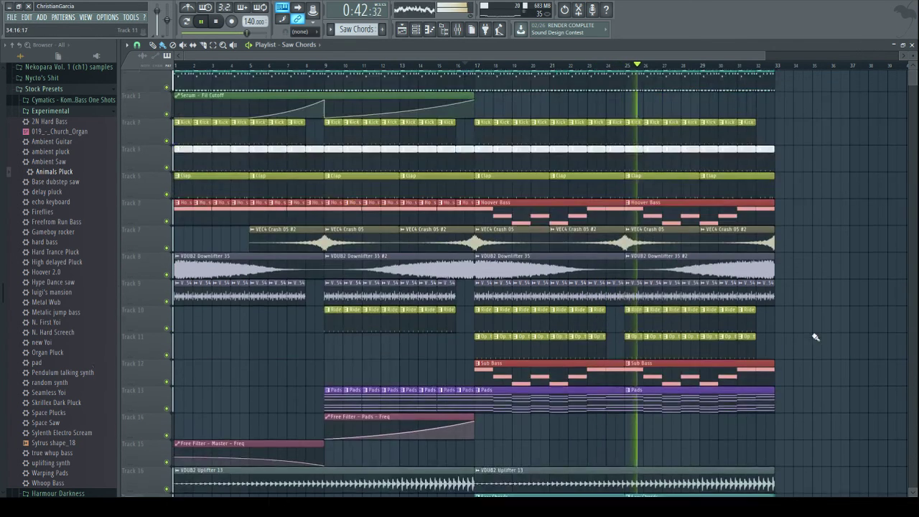
scroll(804, 342, down, 4)
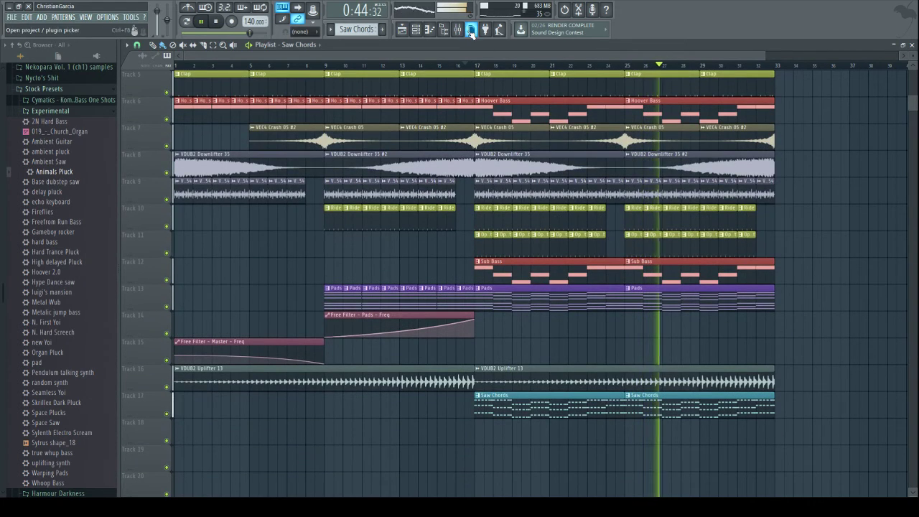
key(F9)
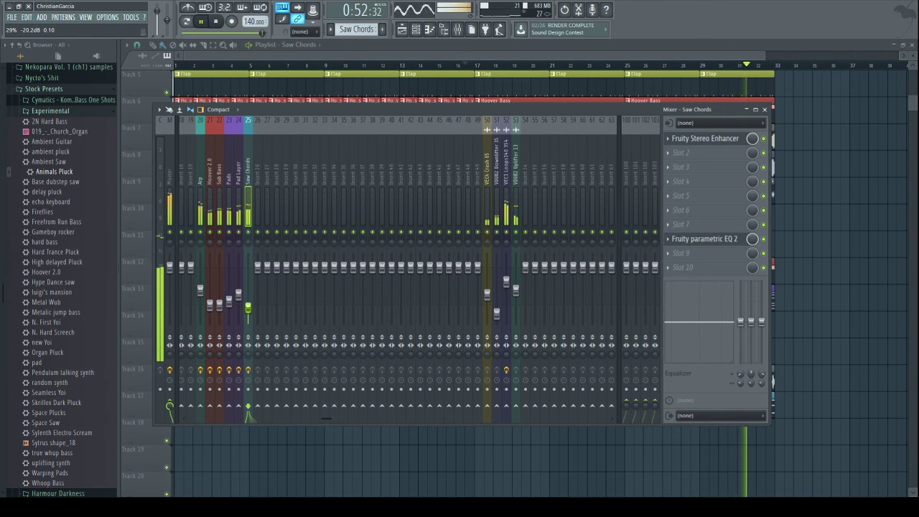
drag(311, 418, 133, 415)
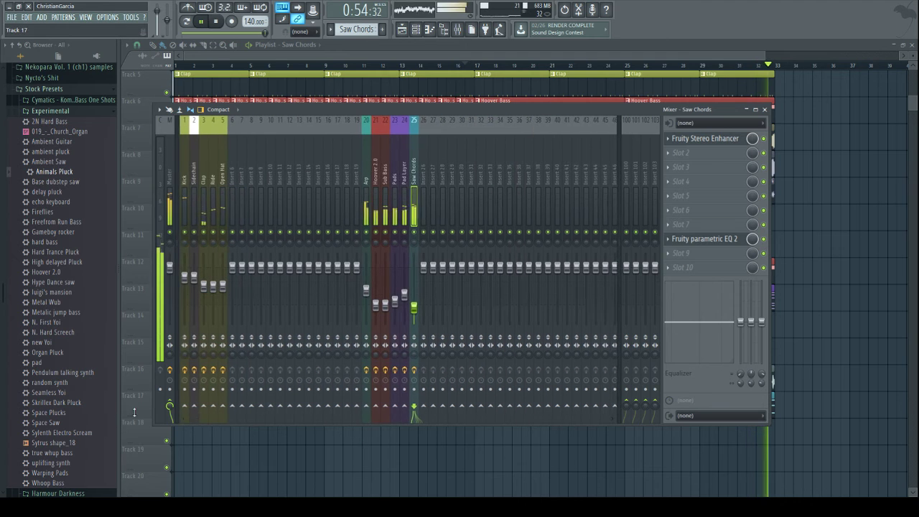
key(F9)
- Add a VEC4 Crash 05 clip at bar 33 on Track 7, after the end of the drop
scroll(880, 347, up, 1)
scroll(880, 346, up, 3)
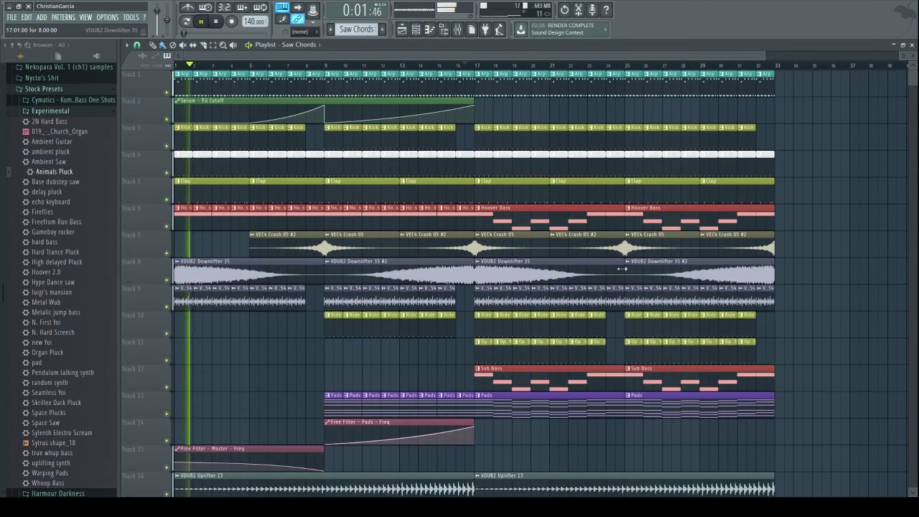
click(781, 251)
scroll(805, 342, down, 4)
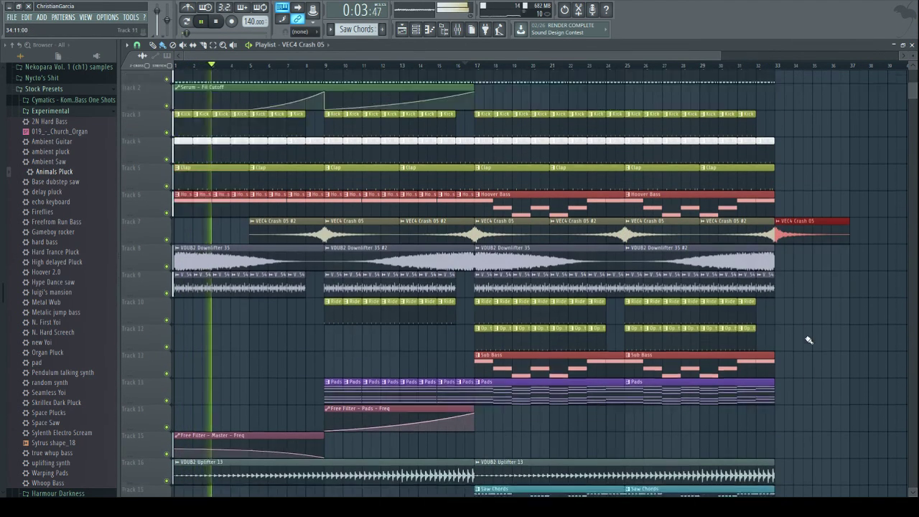
scroll(805, 342, up, 4)
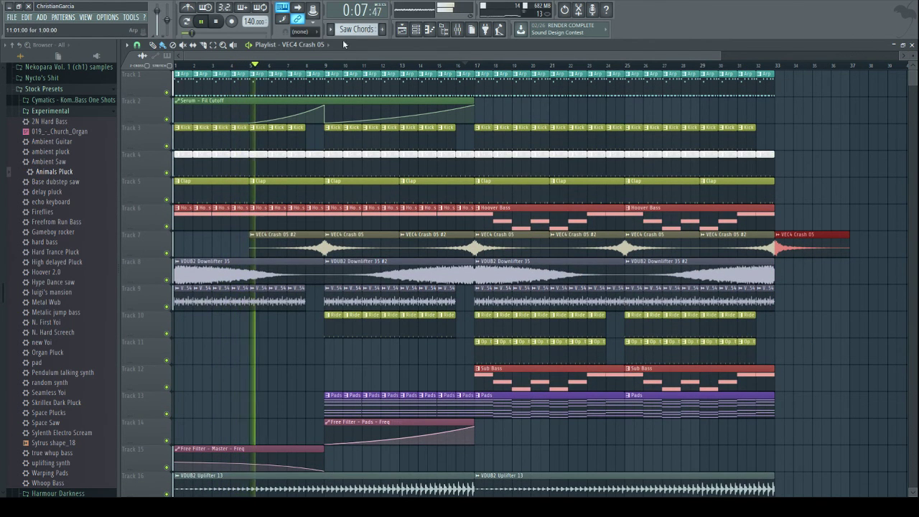
- Open the Black Octopus Sound - Leviathan pack's FX - Reverse samples and audition Lev_FX_Reverse_G_02
scroll(79, 85, up, 10)
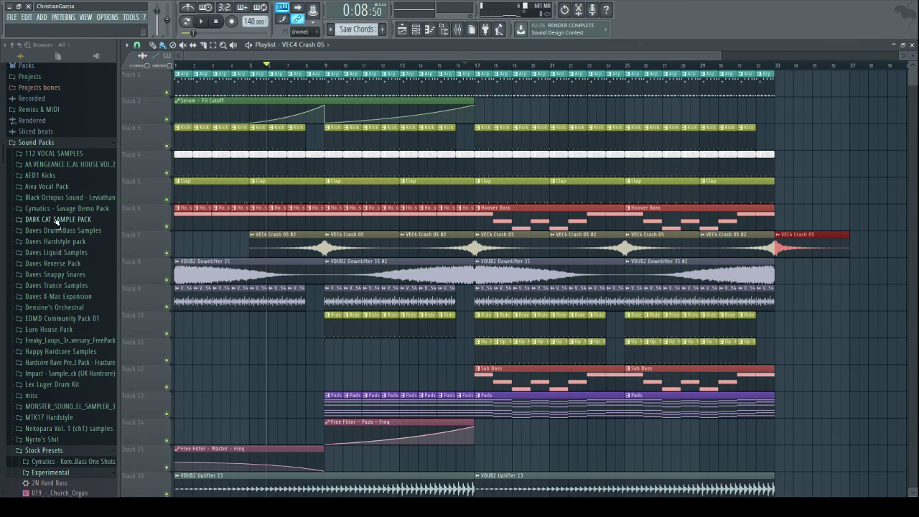
click(56, 200)
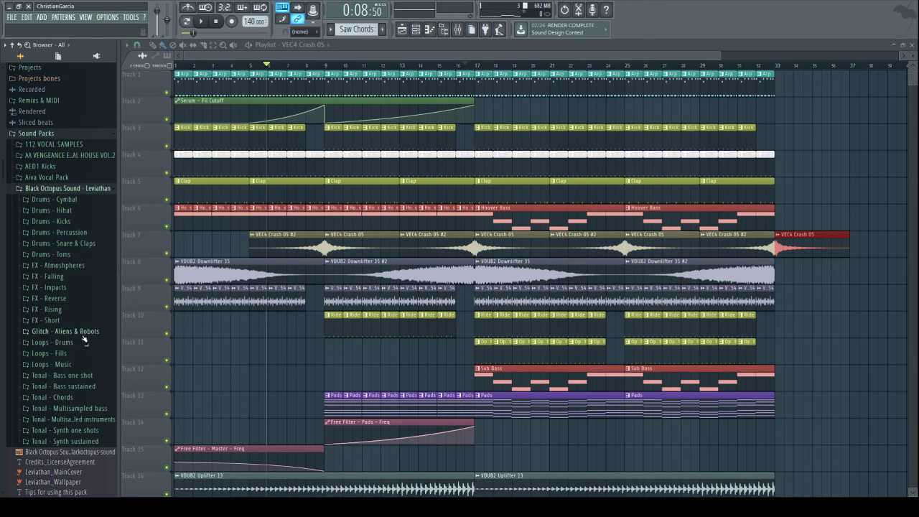
click(74, 299)
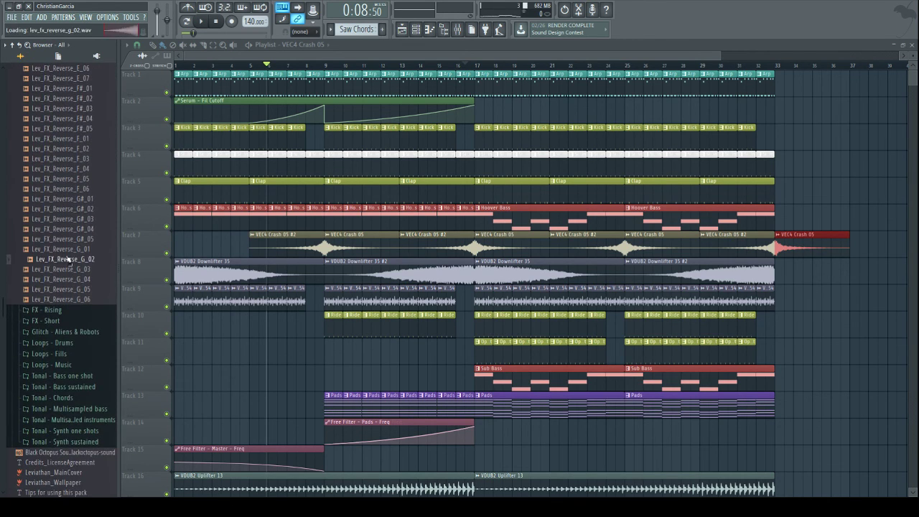
click(363, 65)
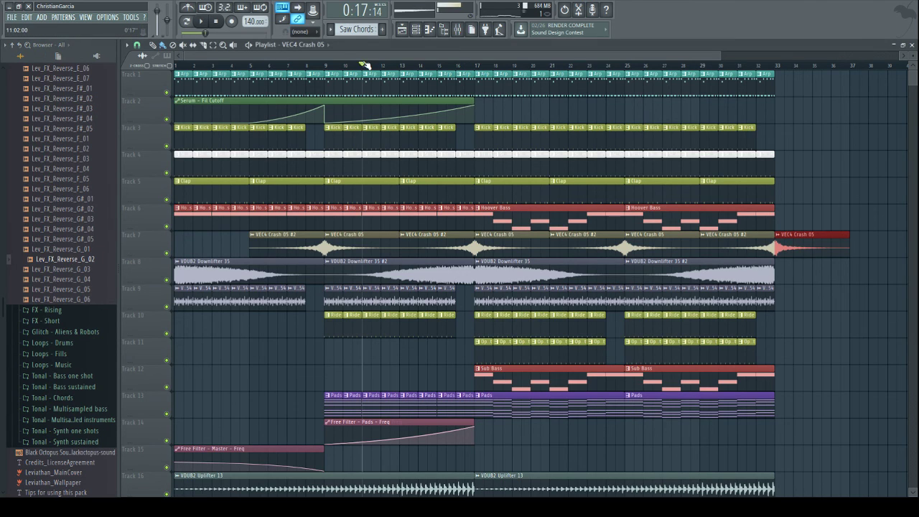
- Audition more of the Lev_FX_Reverse_G samples and place Lev_FX_Reverse_G_05 at bar 29 on Track 2
click(76, 278)
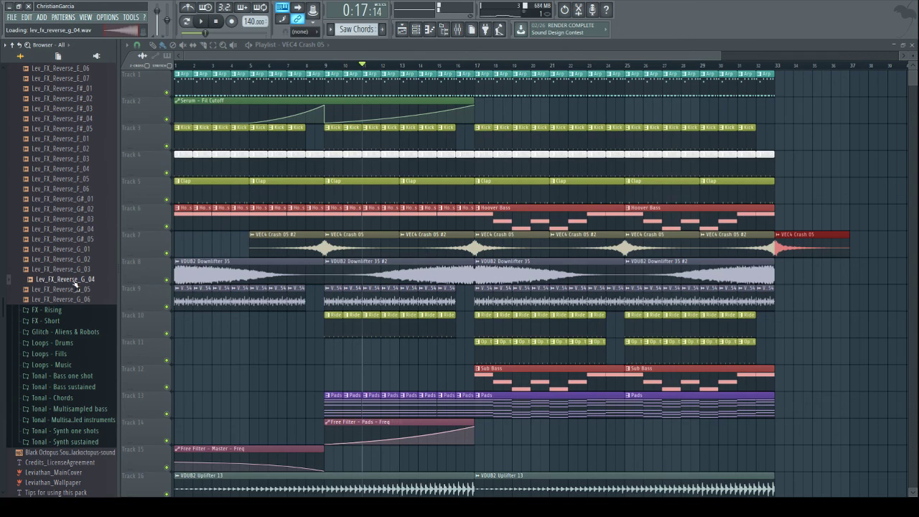
key(Up)
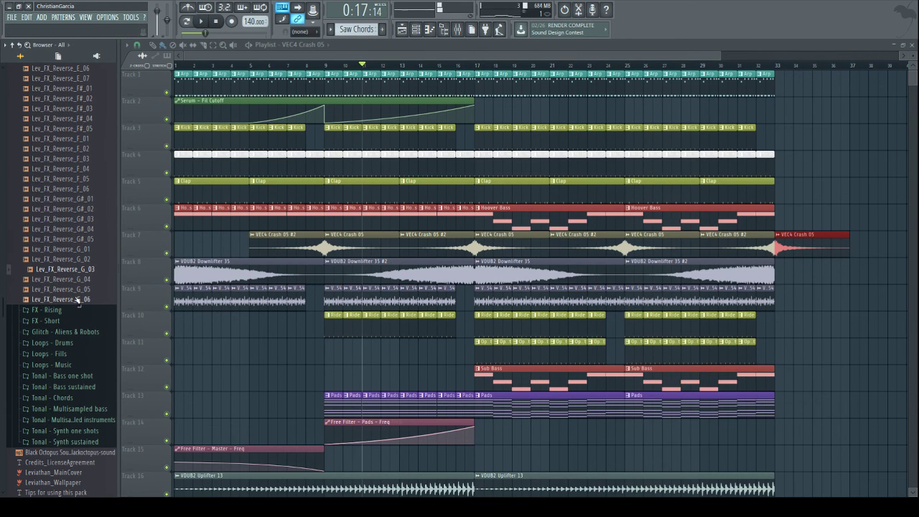
click(77, 300)
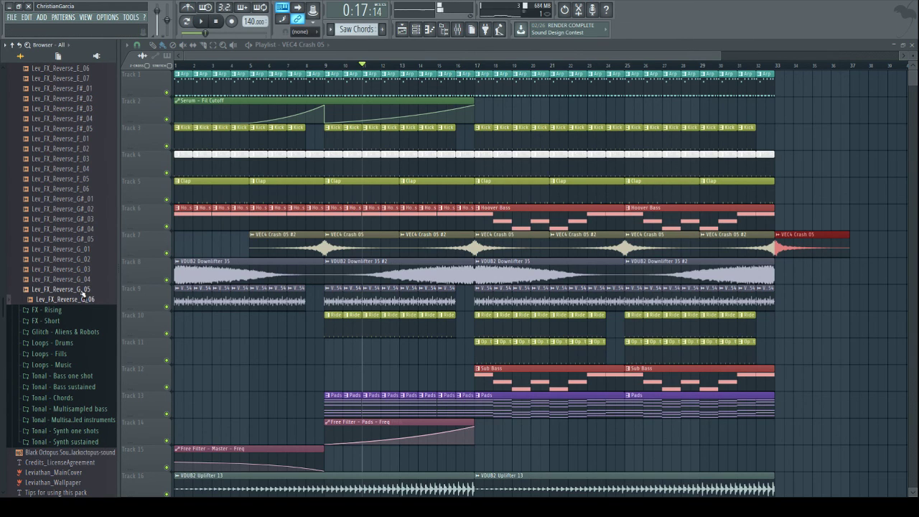
click(83, 289)
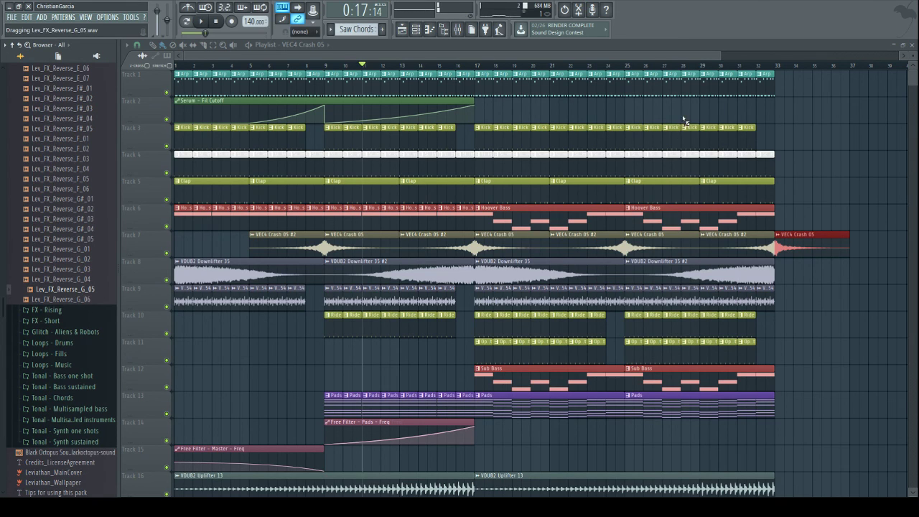
drag(684, 120, 744, 111)
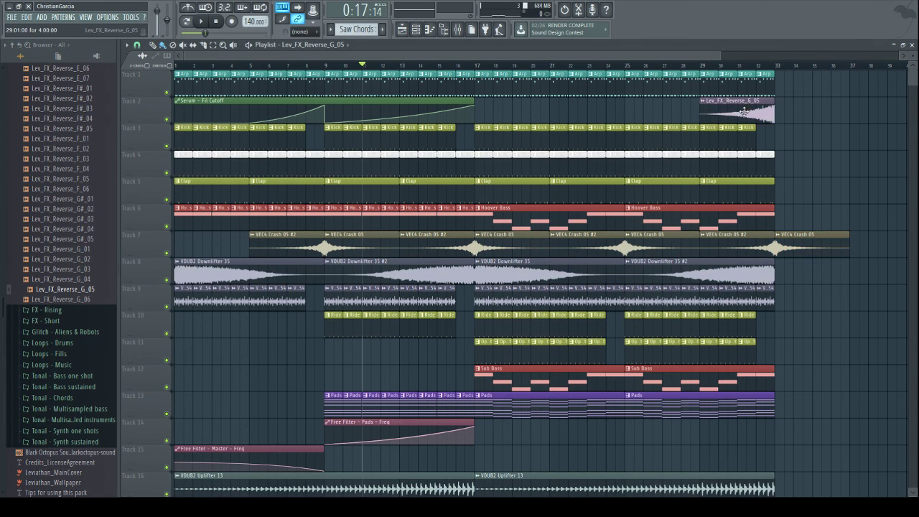
- Set the Lev_FX_Reverse_G_05 mixer track's level to about -10.4 dB and play the song back
click(457, 29)
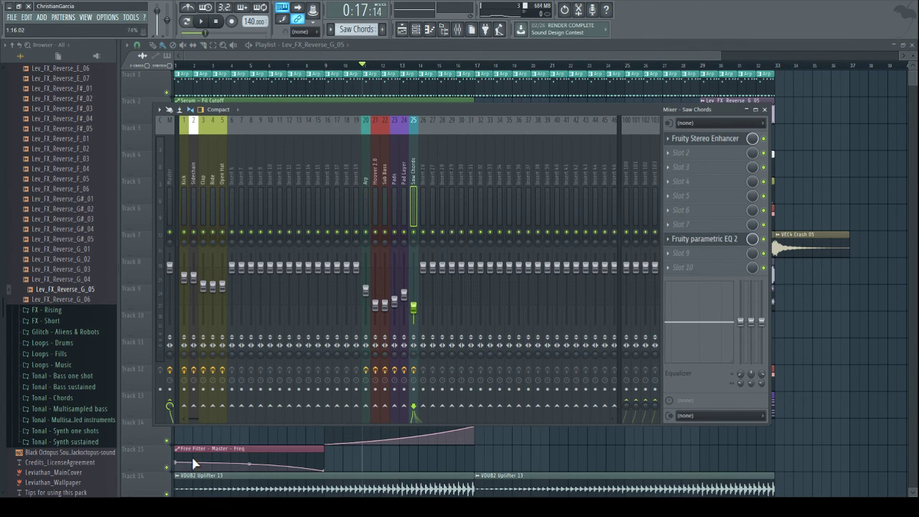
drag(195, 419, 289, 419)
click(577, 211)
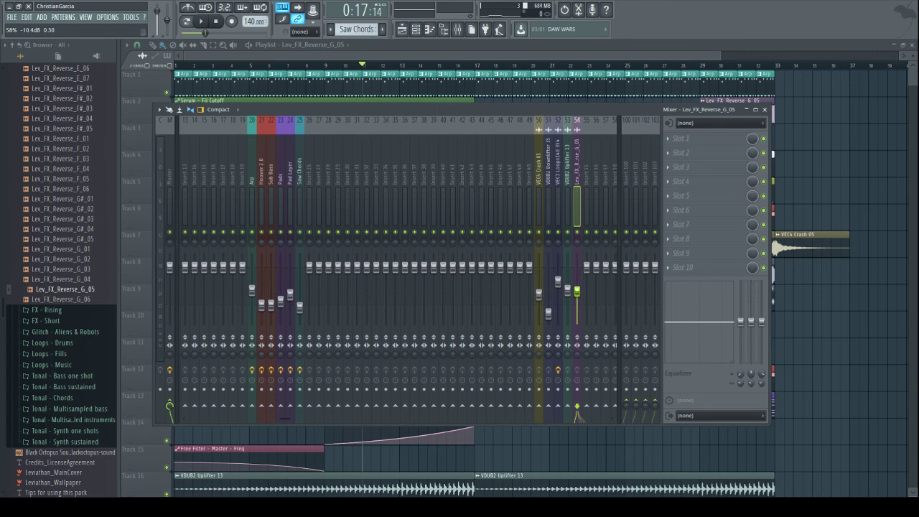
click(203, 22)
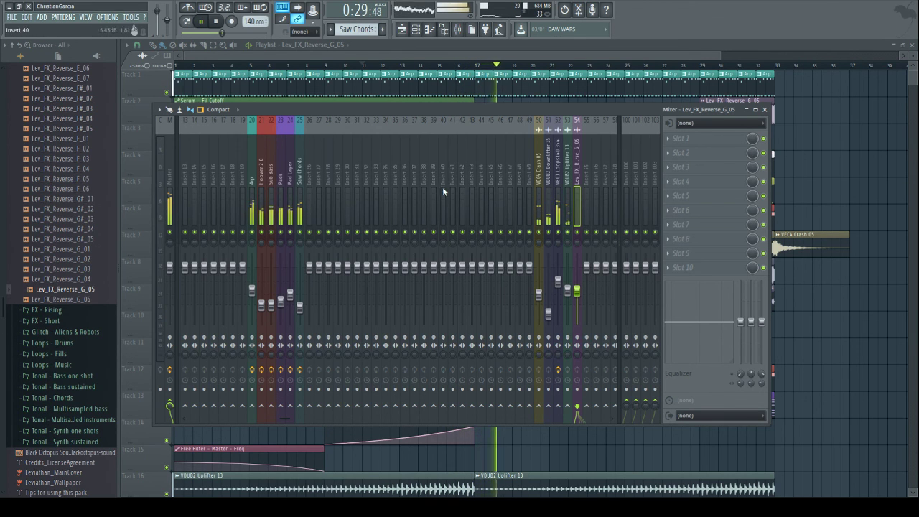
key(F9)
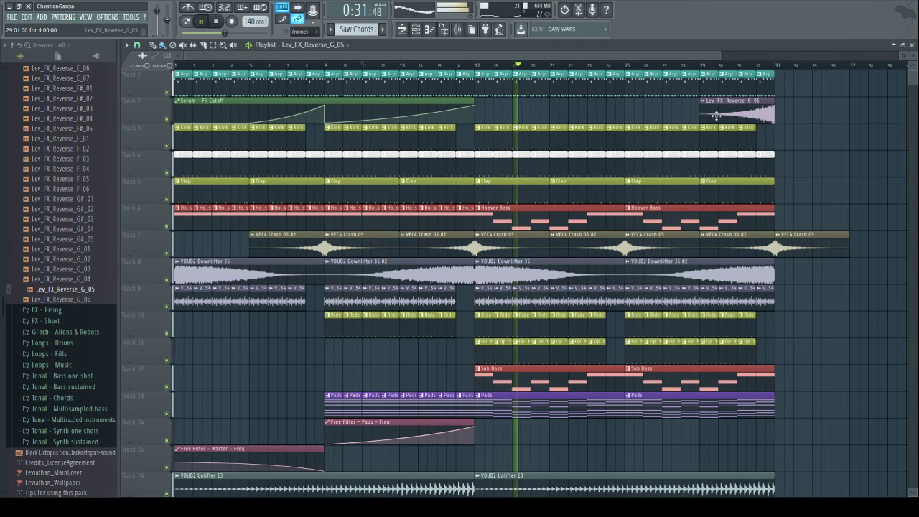
- Move the Lev_FX_Reverse_G_05 clip to Track 18 at bar 29 and add a copy at bar 13
scroll(539, 288, down, 4)
drag(680, 495, 727, 398)
click(402, 396)
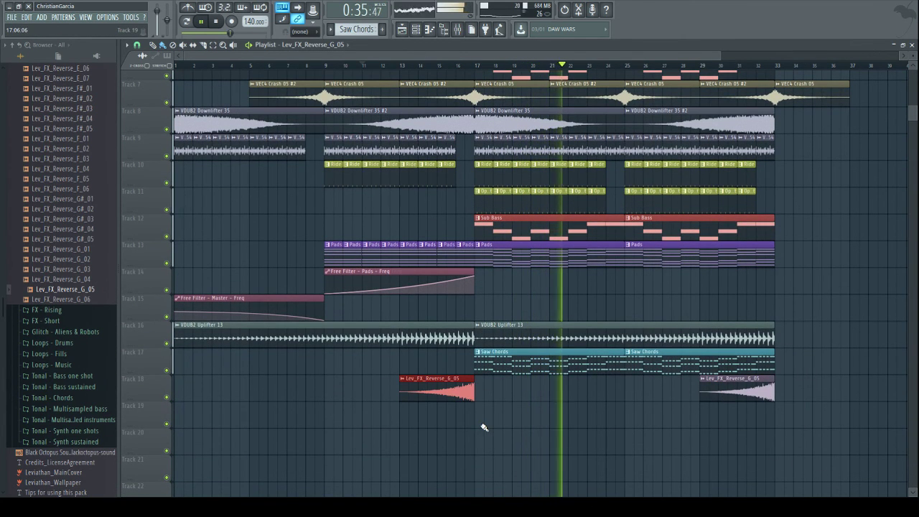
scroll(518, 414, up, 5)
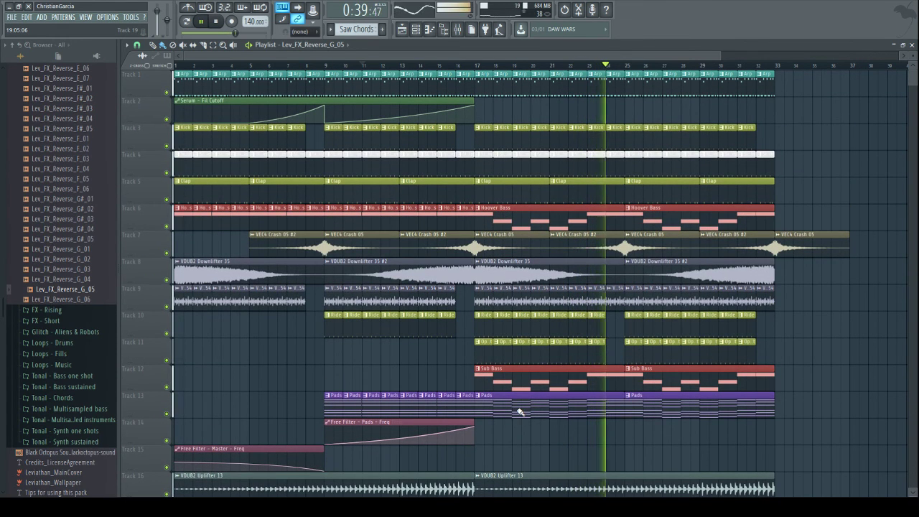
scroll(612, 436, down, 6)
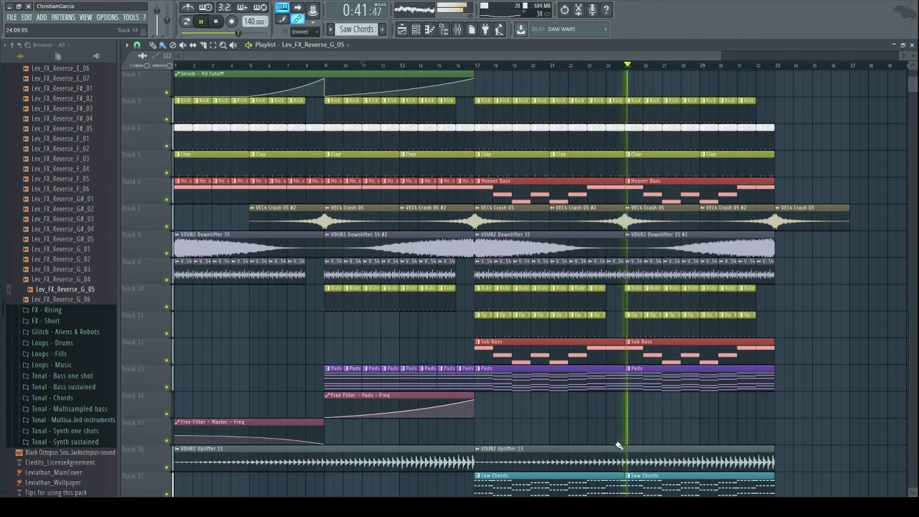
scroll(619, 446, up, 6)
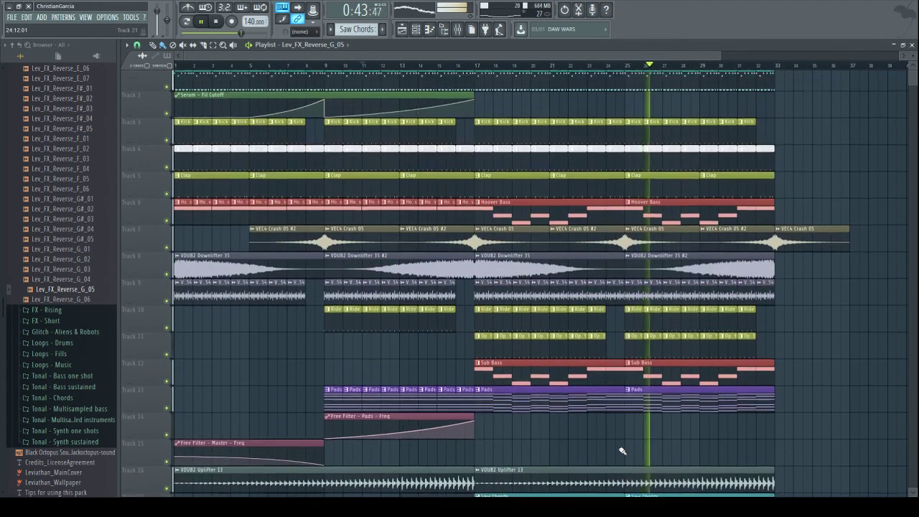
scroll(622, 451, down, 4)
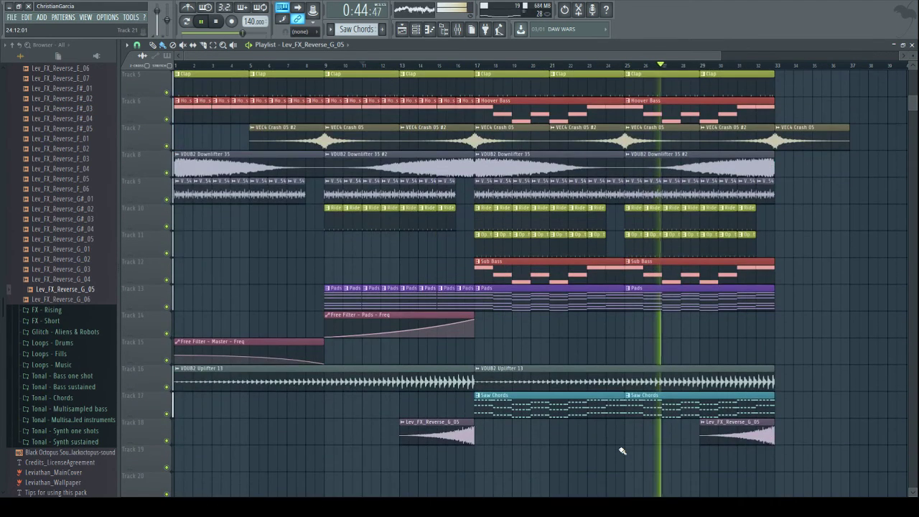
- Lower the Lev_FX_Reverse_G_05 mixer track's level to about -16.1 dB and return to the playlist
double_click(738, 431)
click(468, 30)
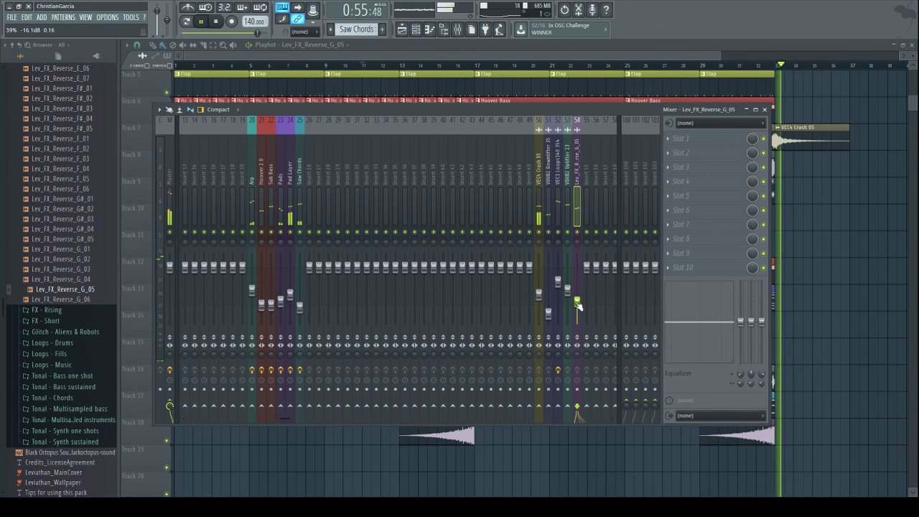
click(812, 335)
scroll(728, 322, up, 4)
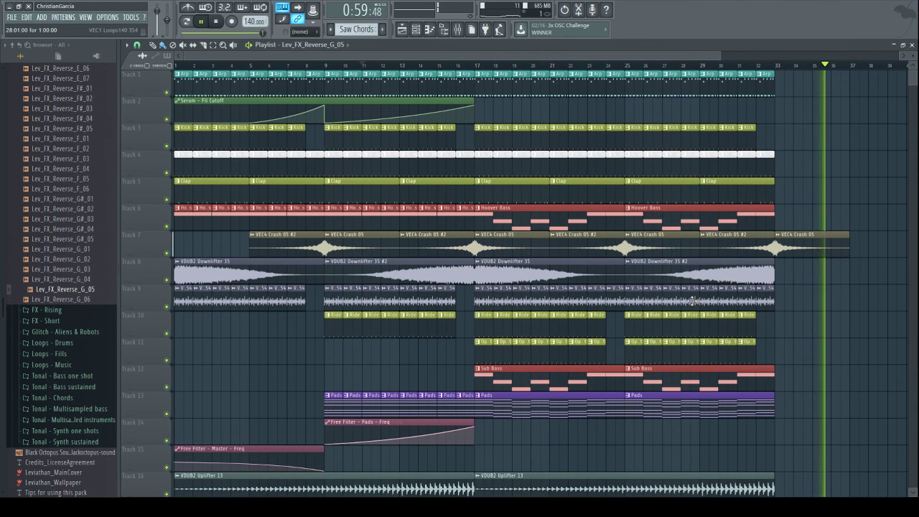
scroll(686, 334, down, 5)
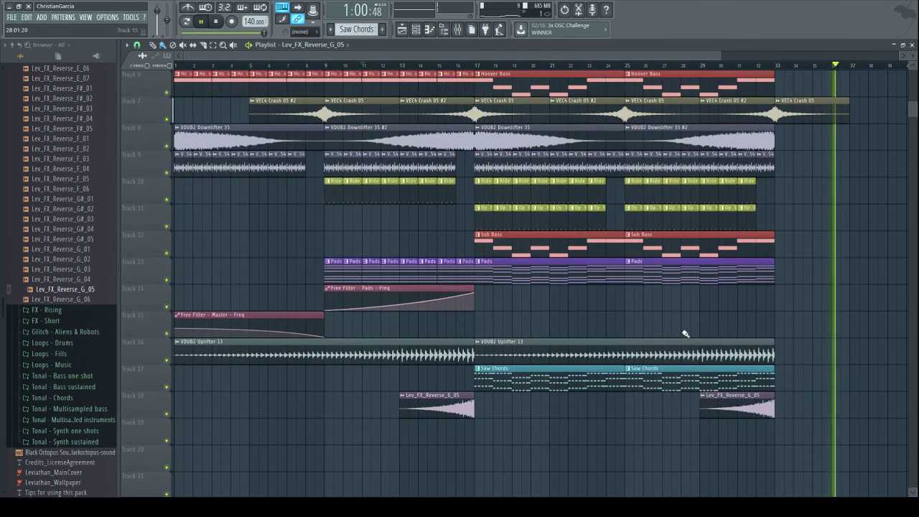
- Play from bar 17 and rebalance the mixer, with Arp at about -18.1 dB, Saw Chords slightly louder and Hoover 2.0 at about -22.2 dB
click(473, 66)
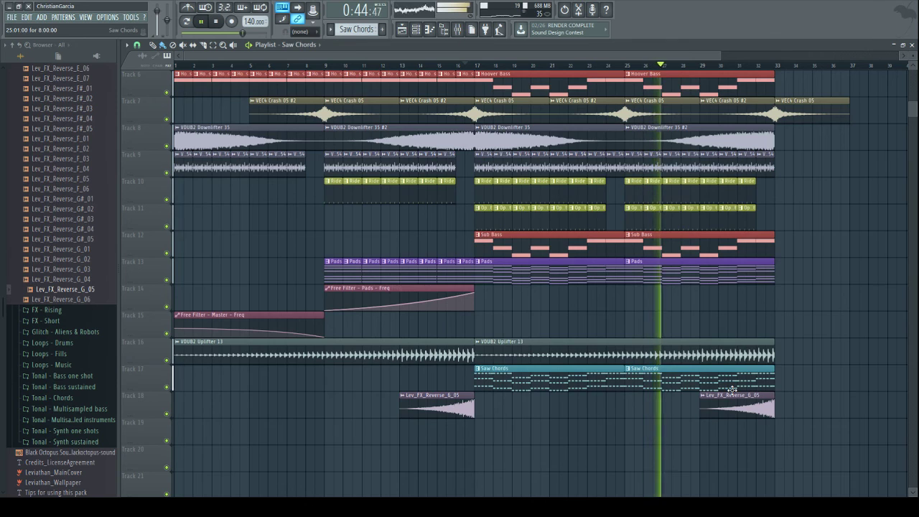
scroll(731, 390, up, 5)
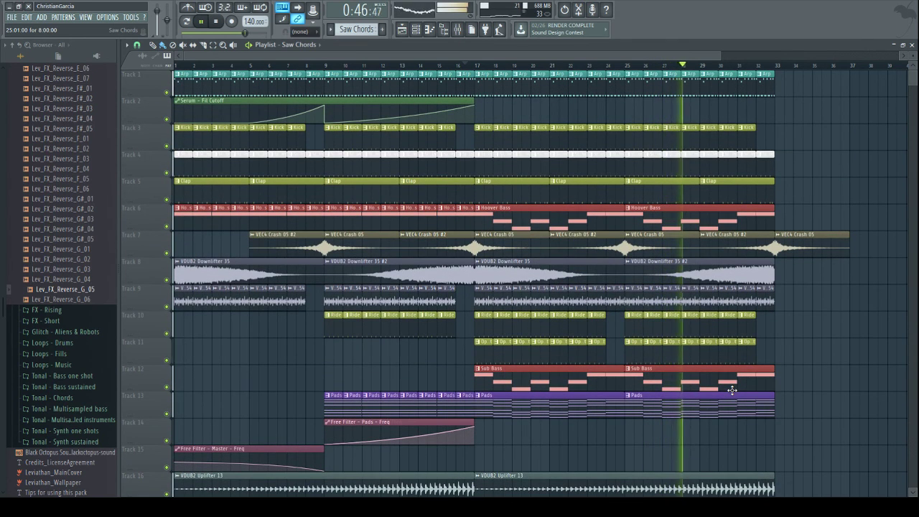
scroll(731, 390, down, 5)
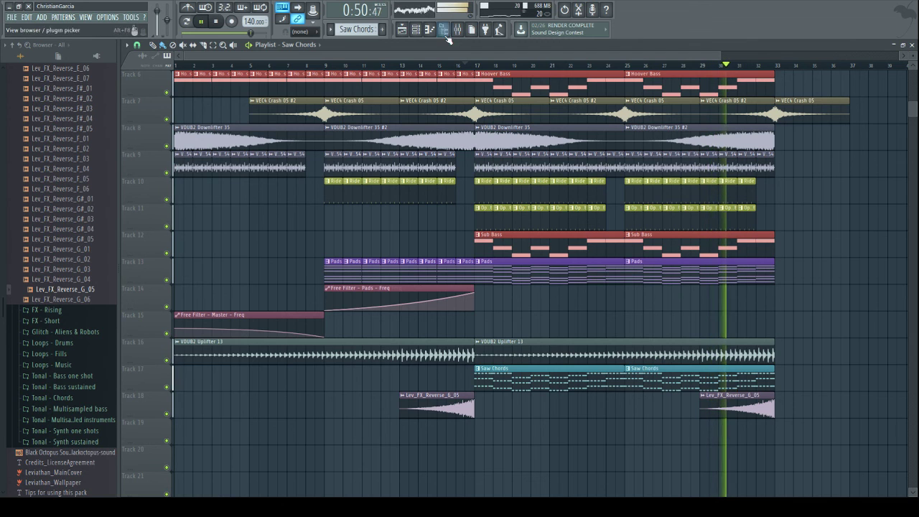
key(F9)
click(252, 293)
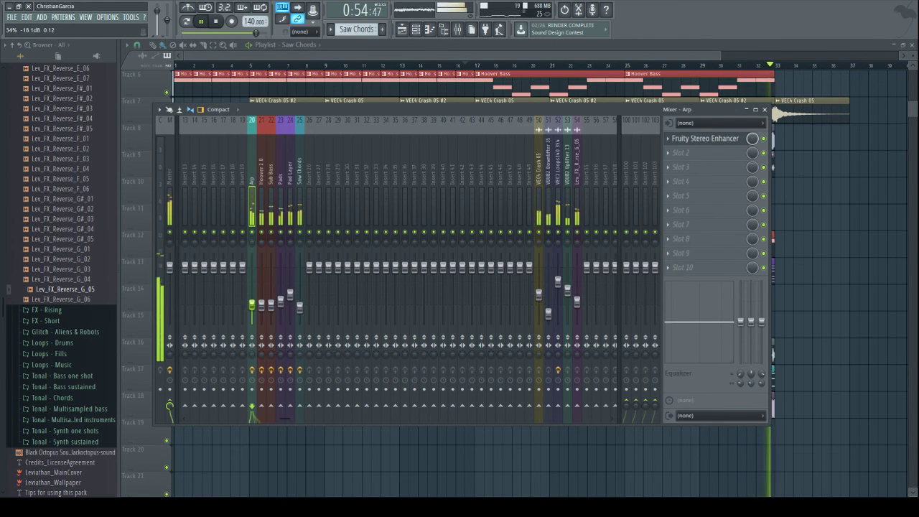
click(299, 304)
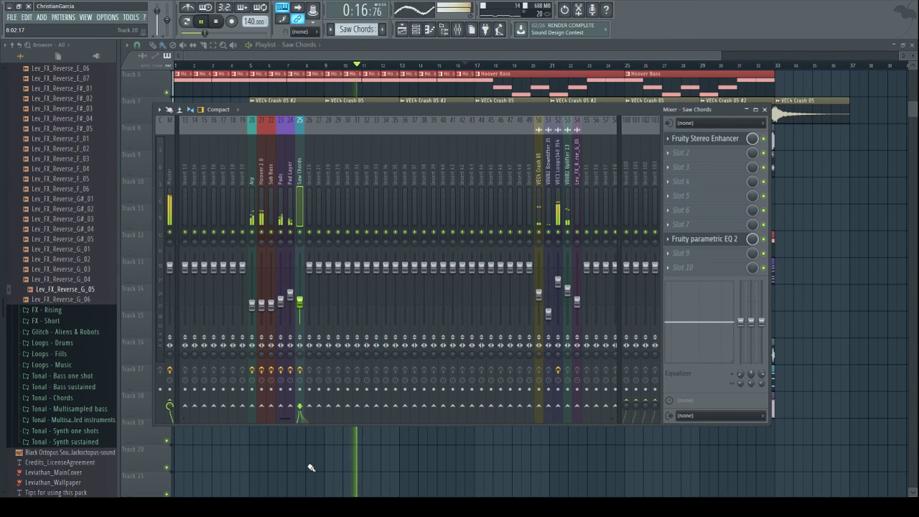
click(263, 303)
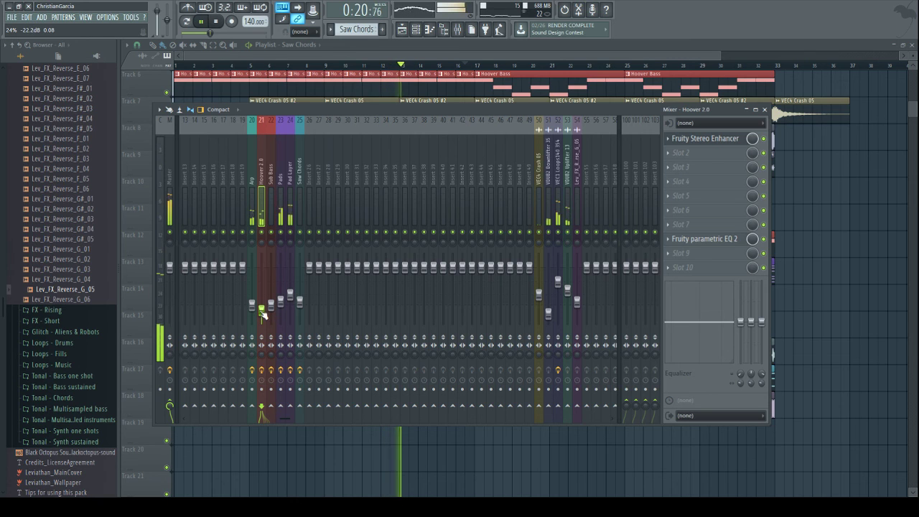
- Lower the Saw Chords mixer track to about -22.2 dB, raise Arp to about -12.0 dB, and return to the playlist
key(F9)
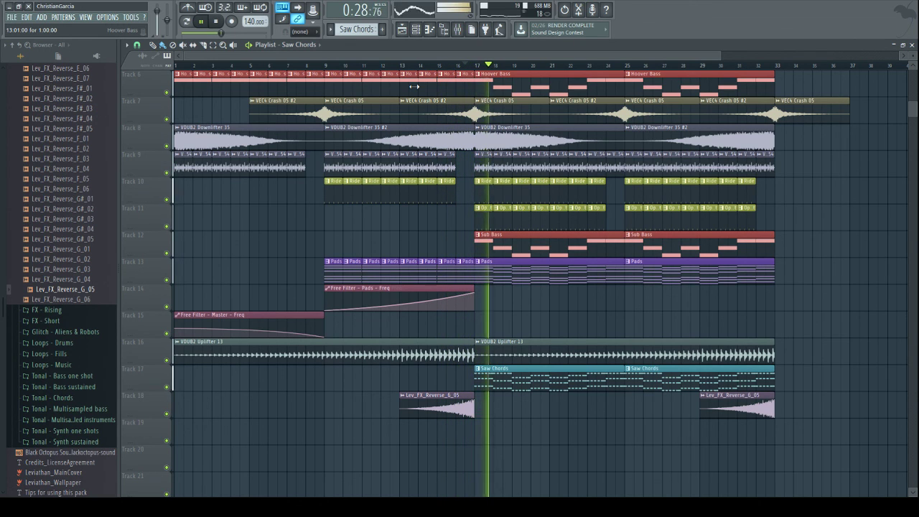
click(458, 30)
drag(300, 301, 300, 307)
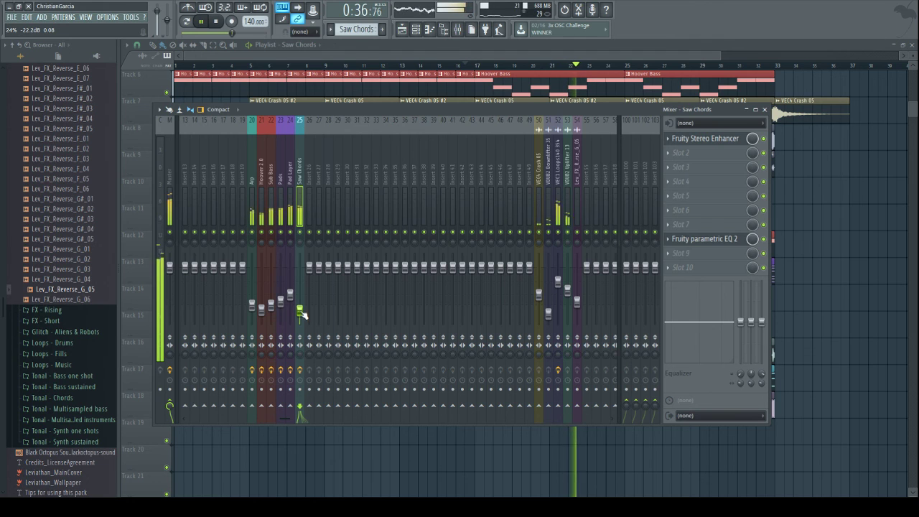
drag(253, 306, 252, 296)
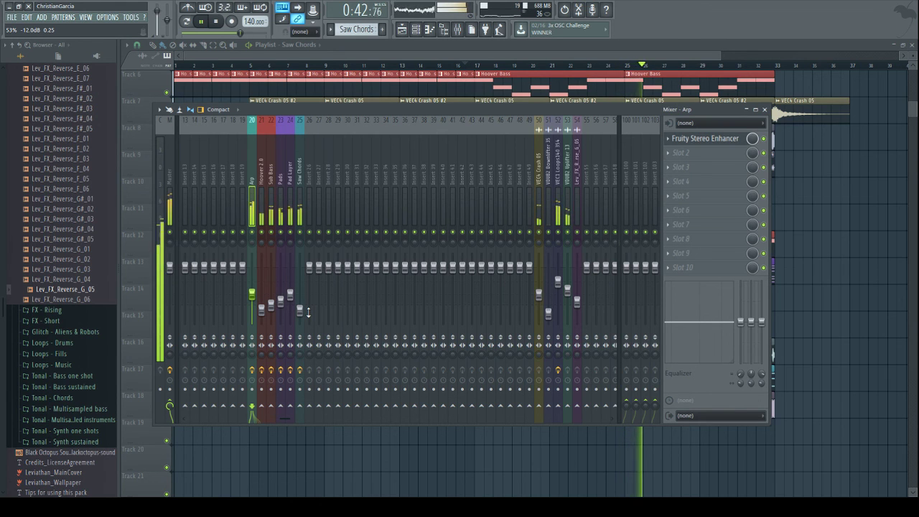
click(303, 222)
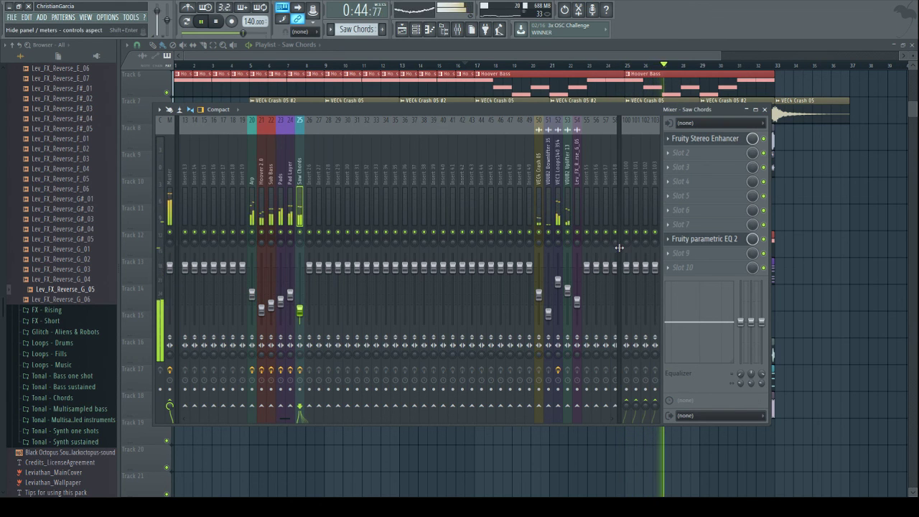
key(F9)
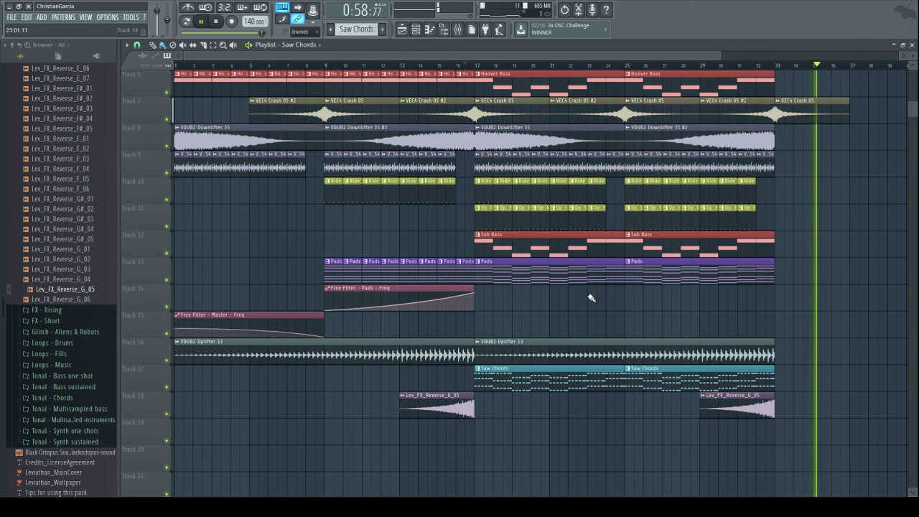
- Play the arrangement from just before bar 13, and restart playback from bar 16 to hear the drop
scroll(591, 298, up, 5)
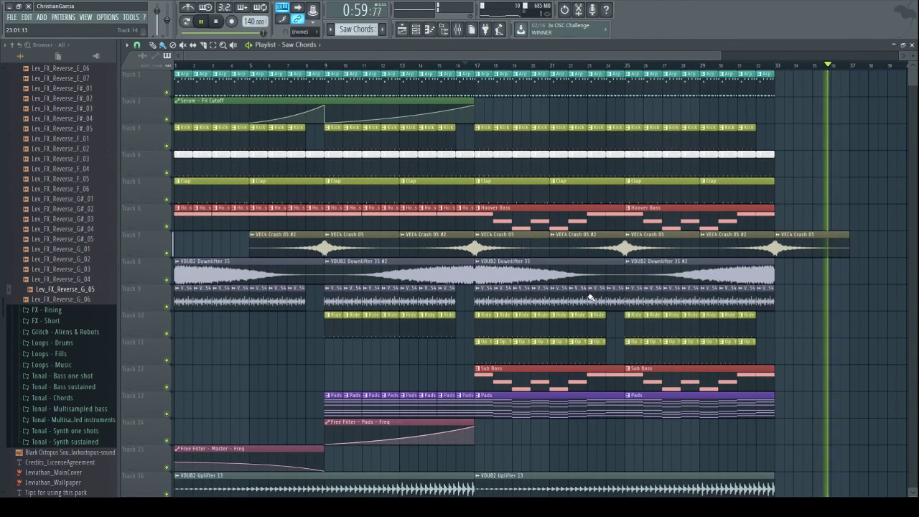
click(397, 65)
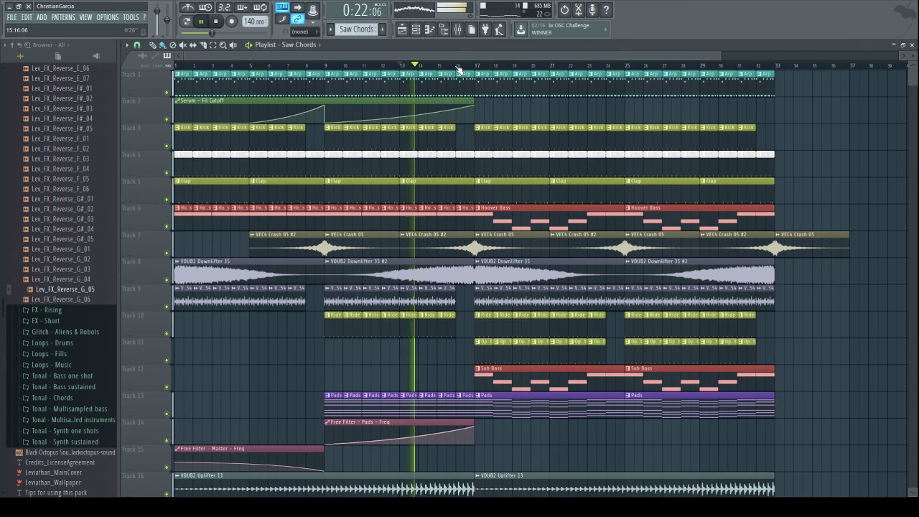
click(457, 65)
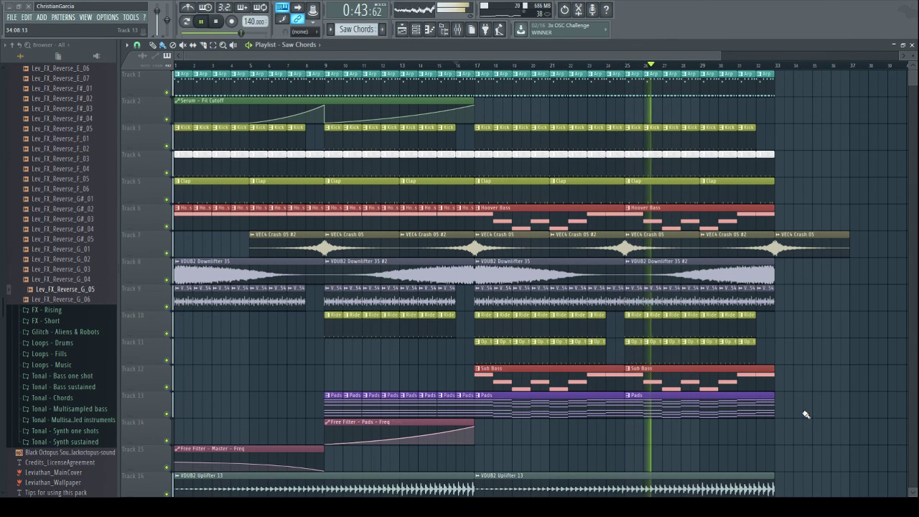
- Review the playlist tracks during playback and reduce their height so all 18 used tracks fit in view
scroll(806, 415, down, 4)
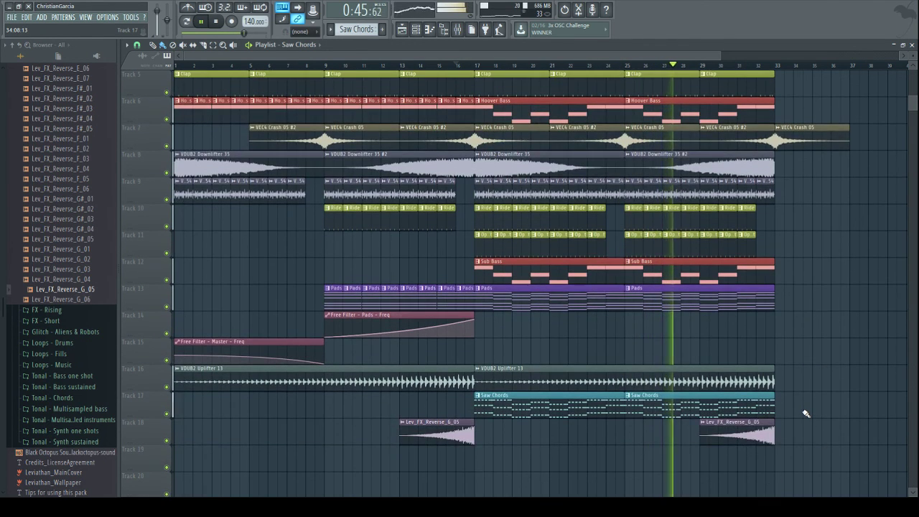
scroll(806, 414, up, 3)
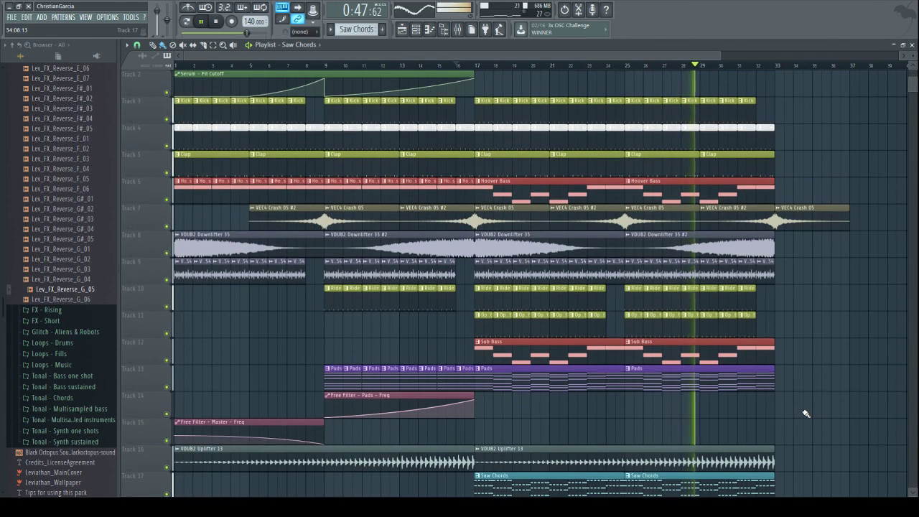
scroll(806, 414, down, 2)
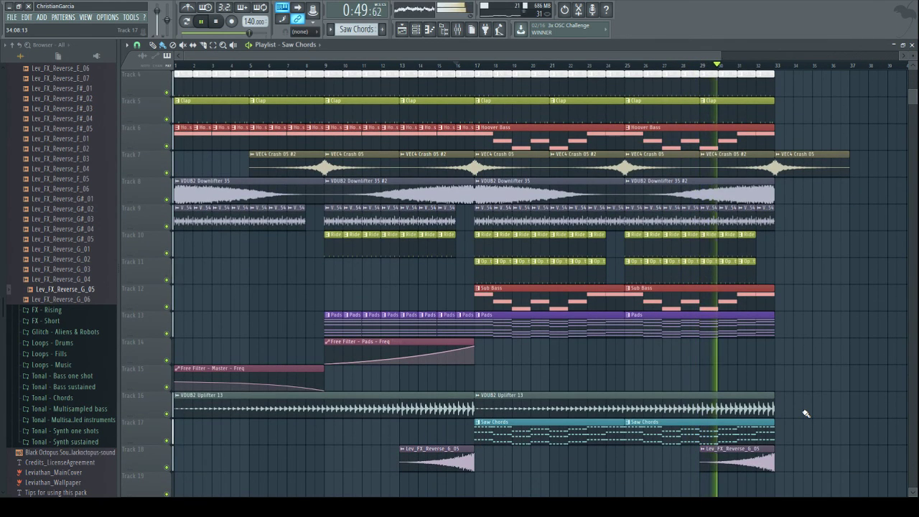
scroll(806, 414, up, 3)
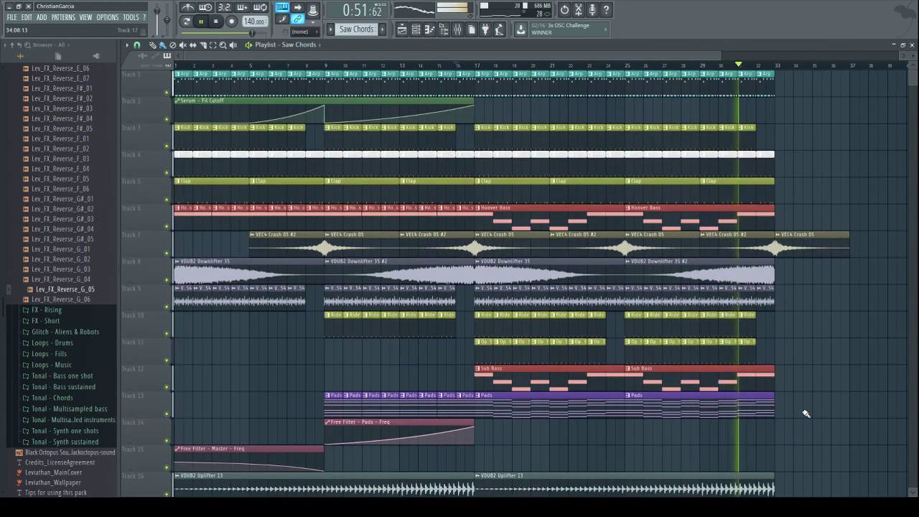
drag(914, 56, 914, 49)
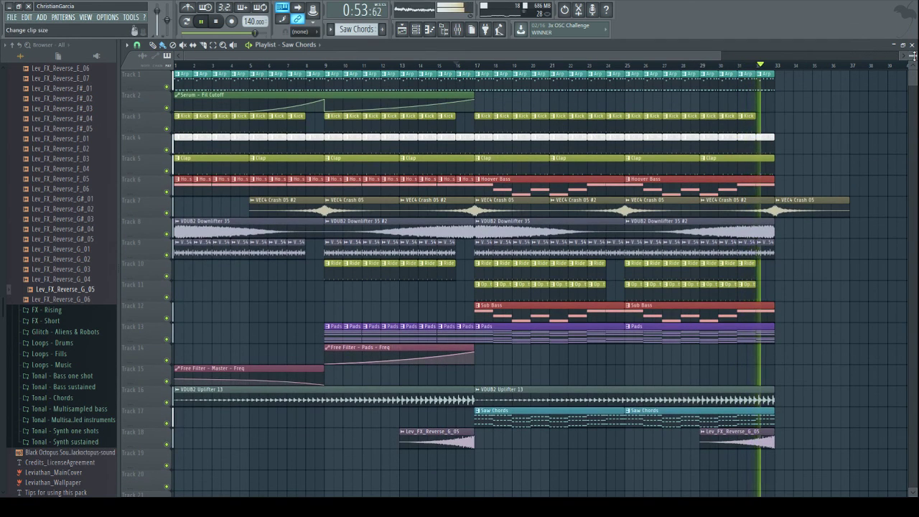